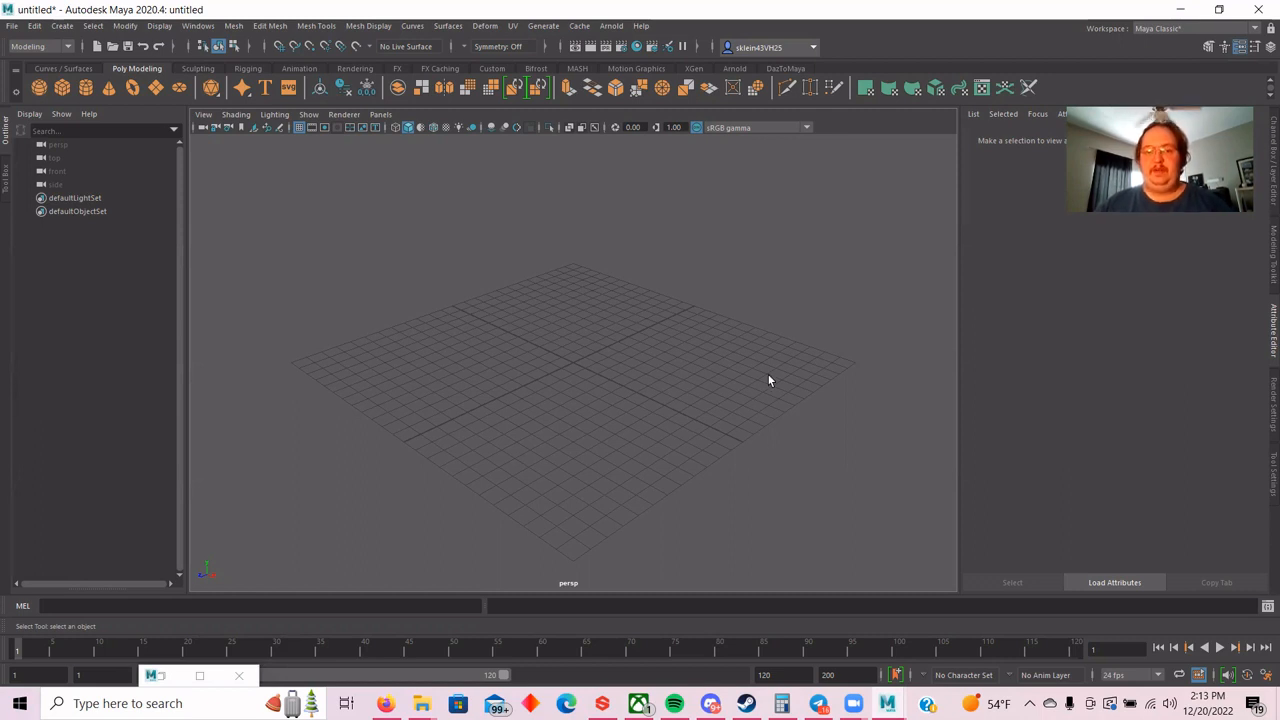
scroll(768, 378, "up", 3)
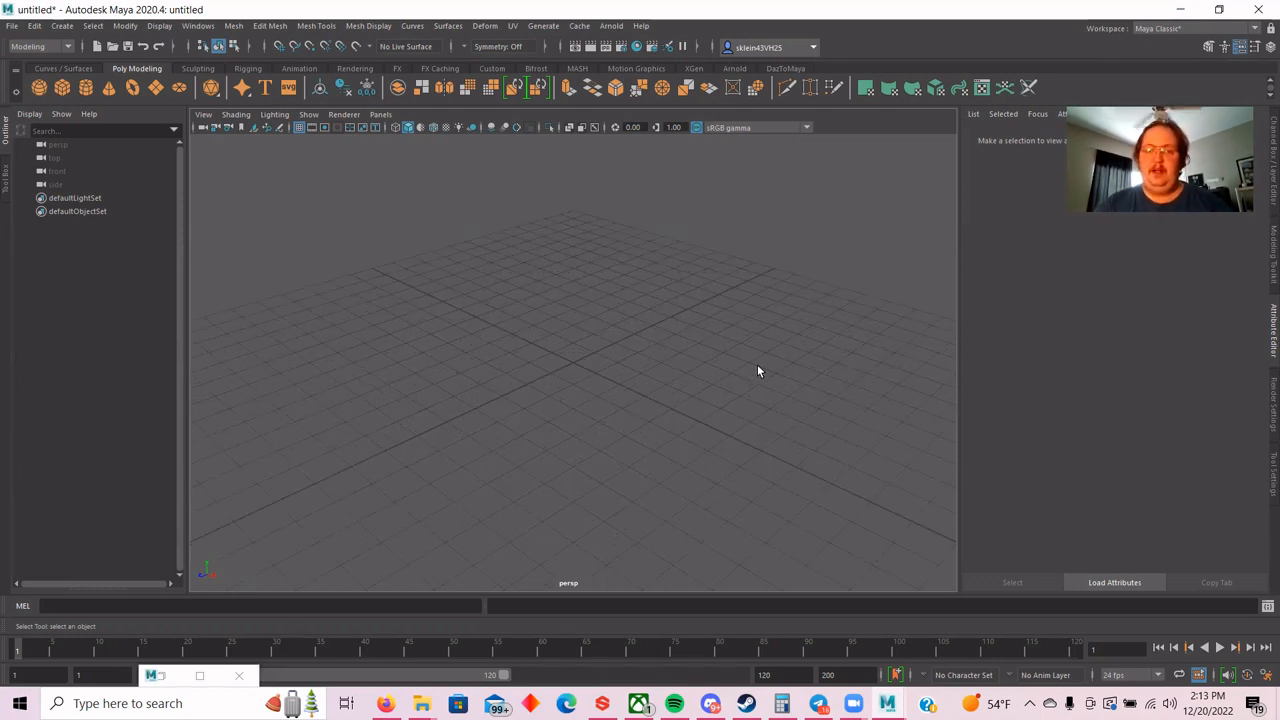
scroll(757, 371, "down", 3)
scroll(757, 371, "down", 2)
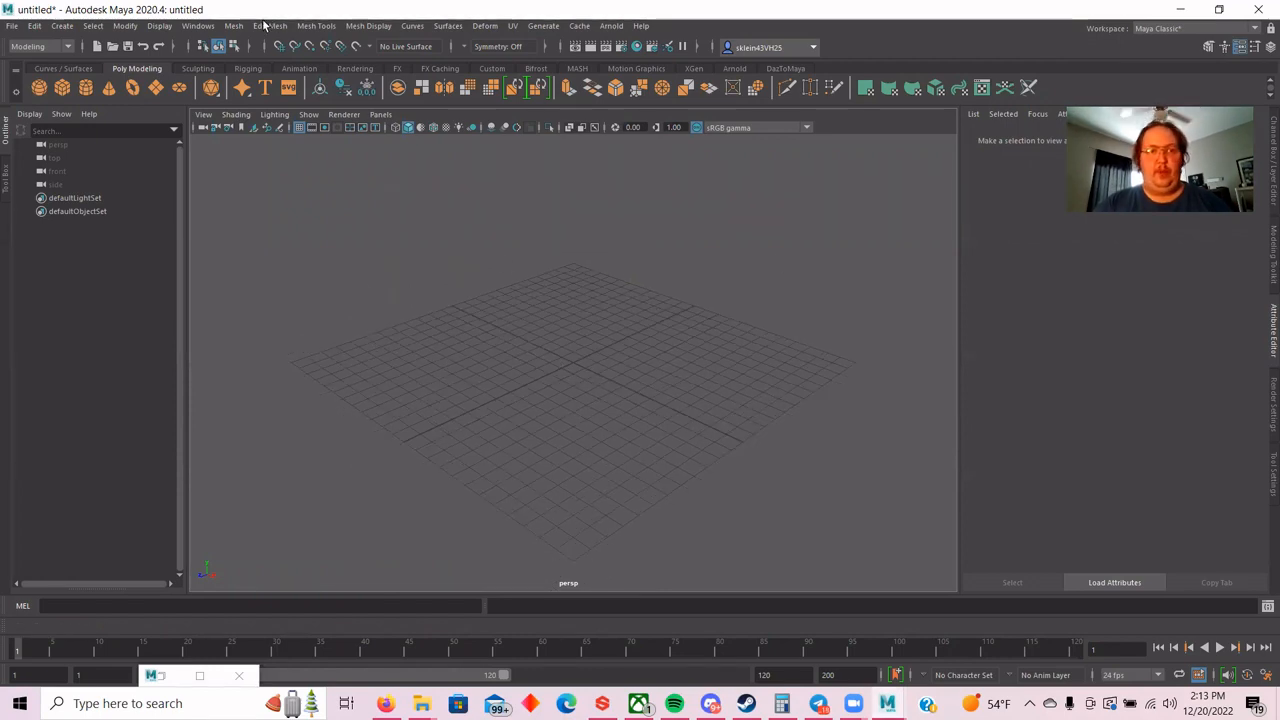
left_click(196, 28)
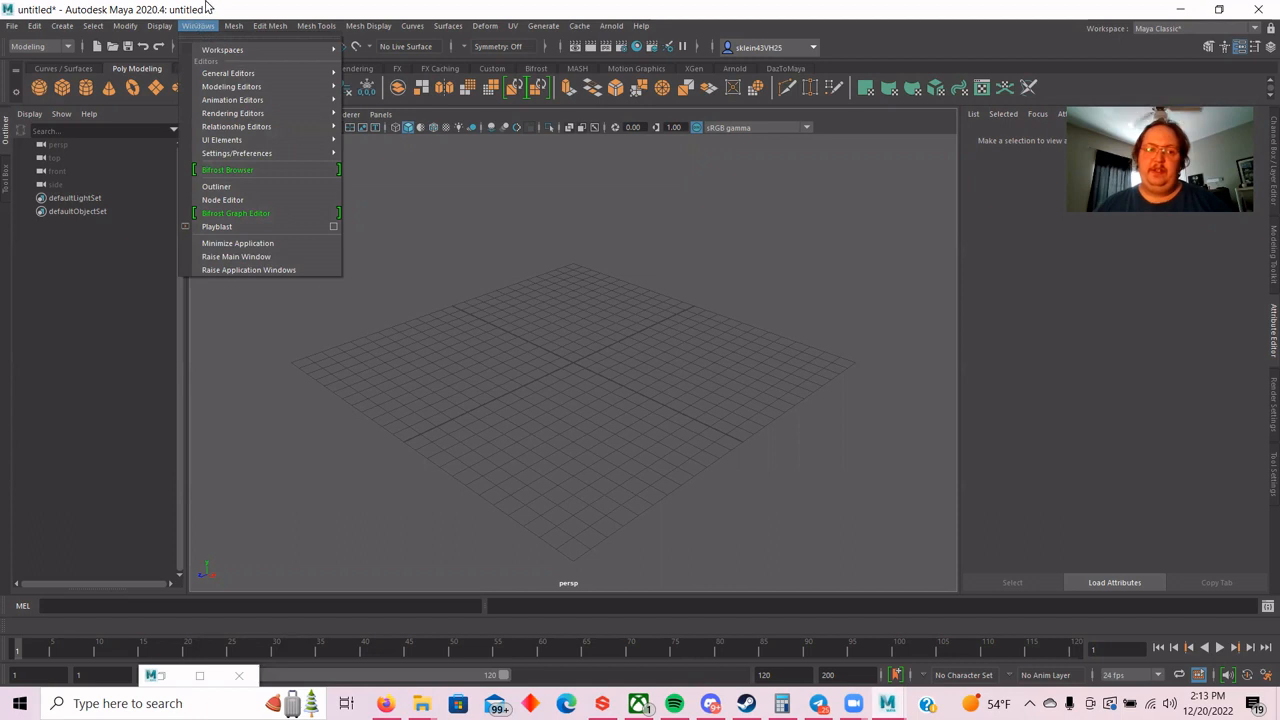
left_click(230, 13)
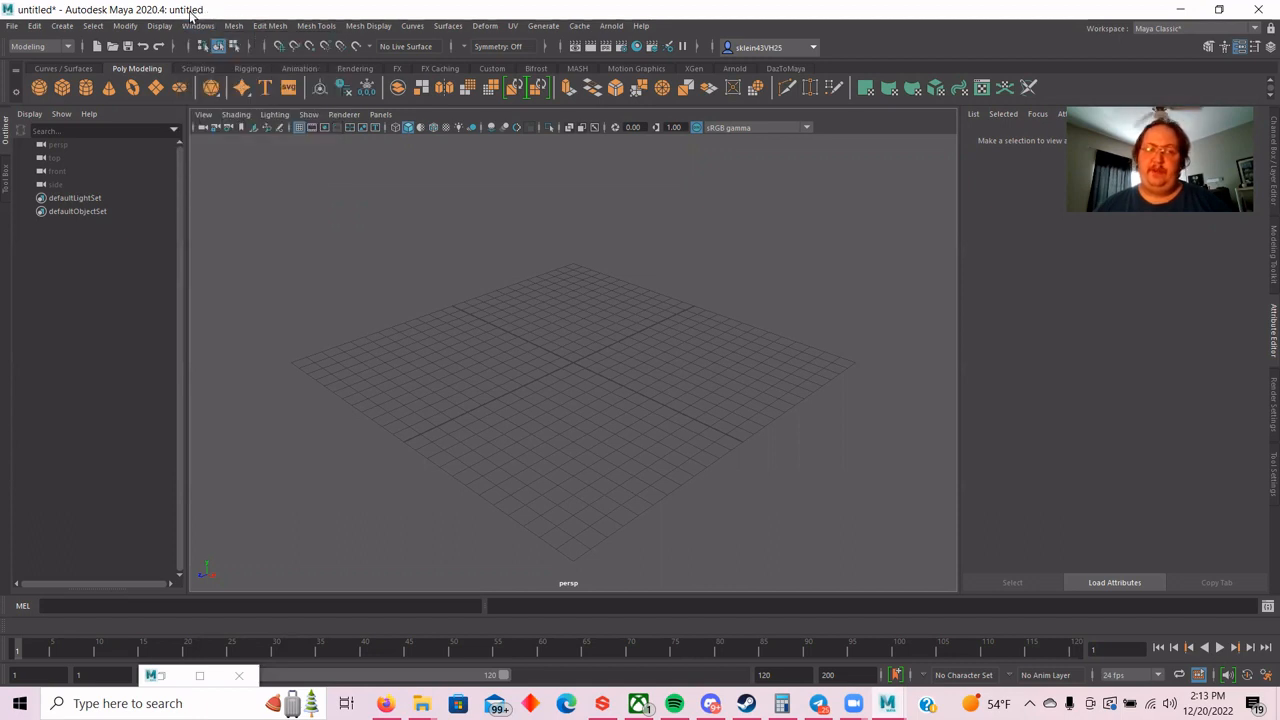
Set the linear working unit to inch in the general application settings and save the preferences.
left_click(196, 28)
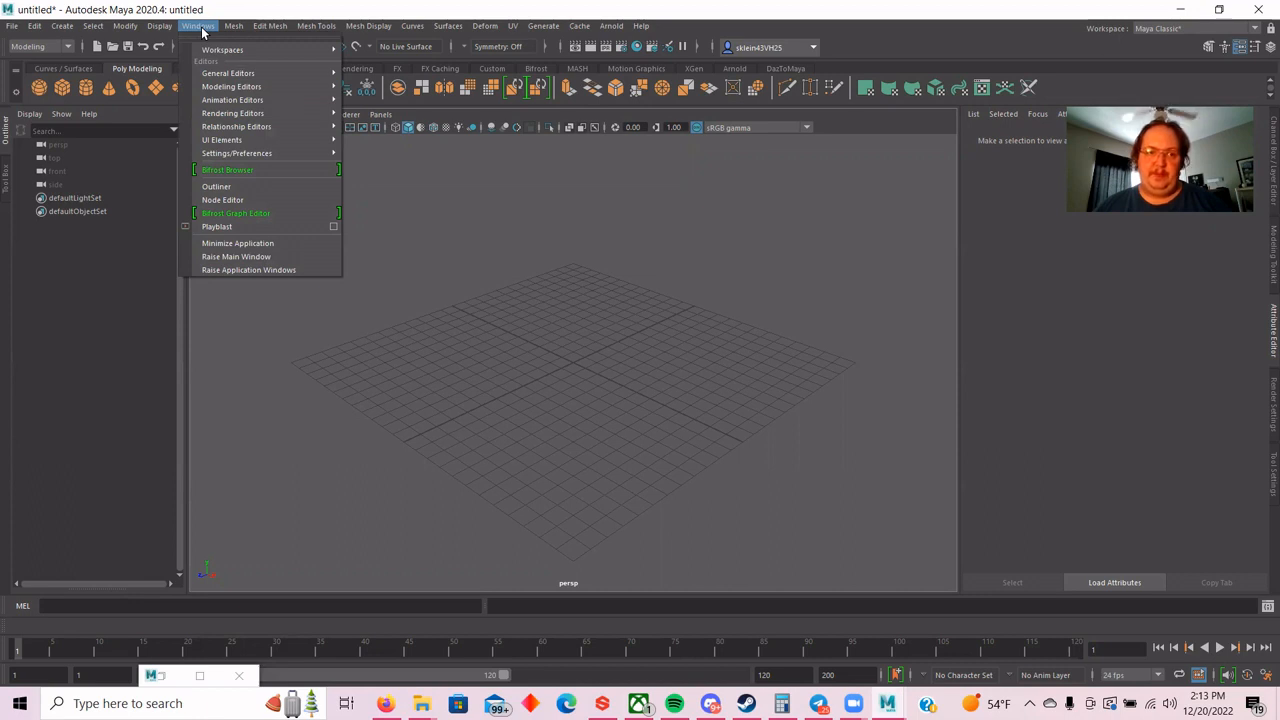
mouse_move(257, 156)
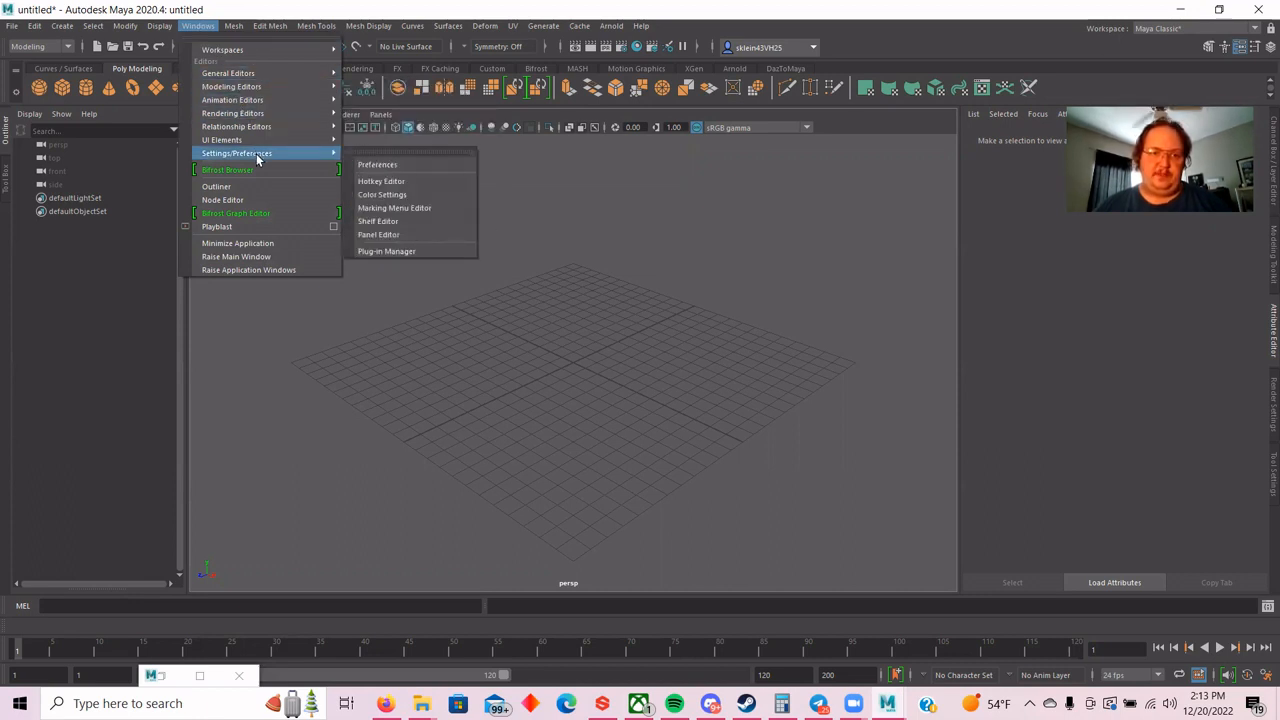
left_click(371, 167)
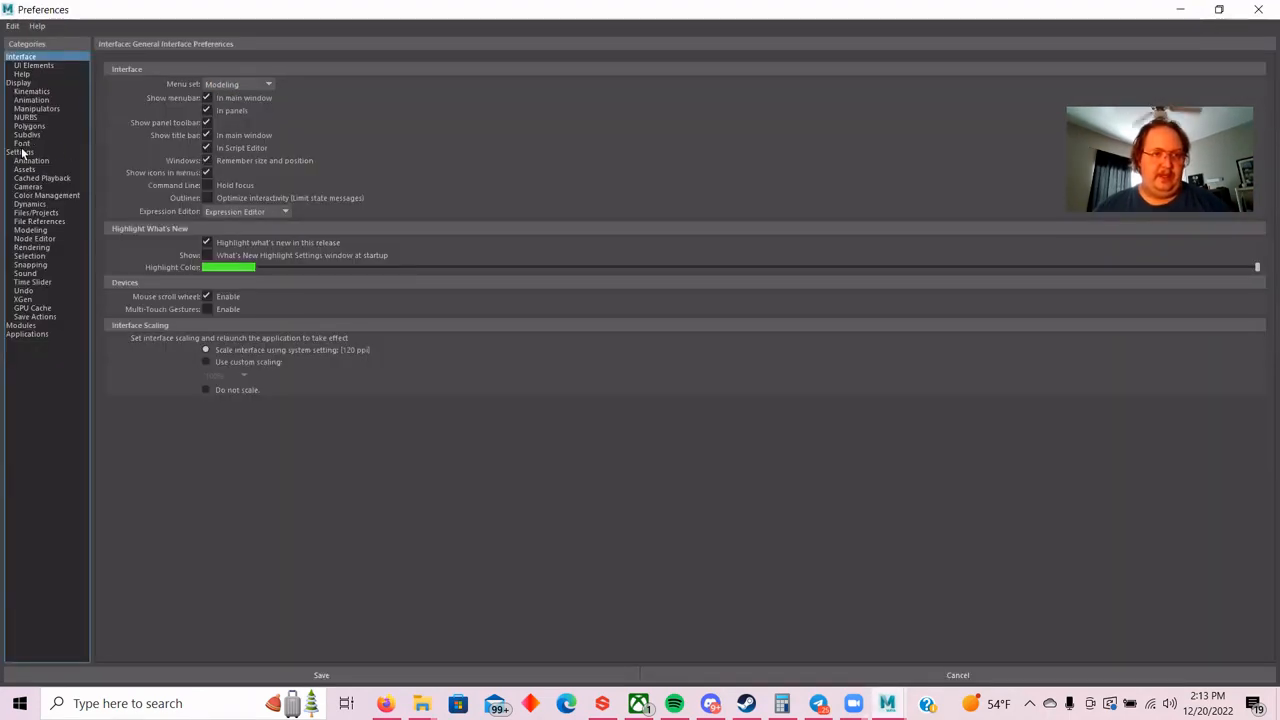
left_click(21, 152)
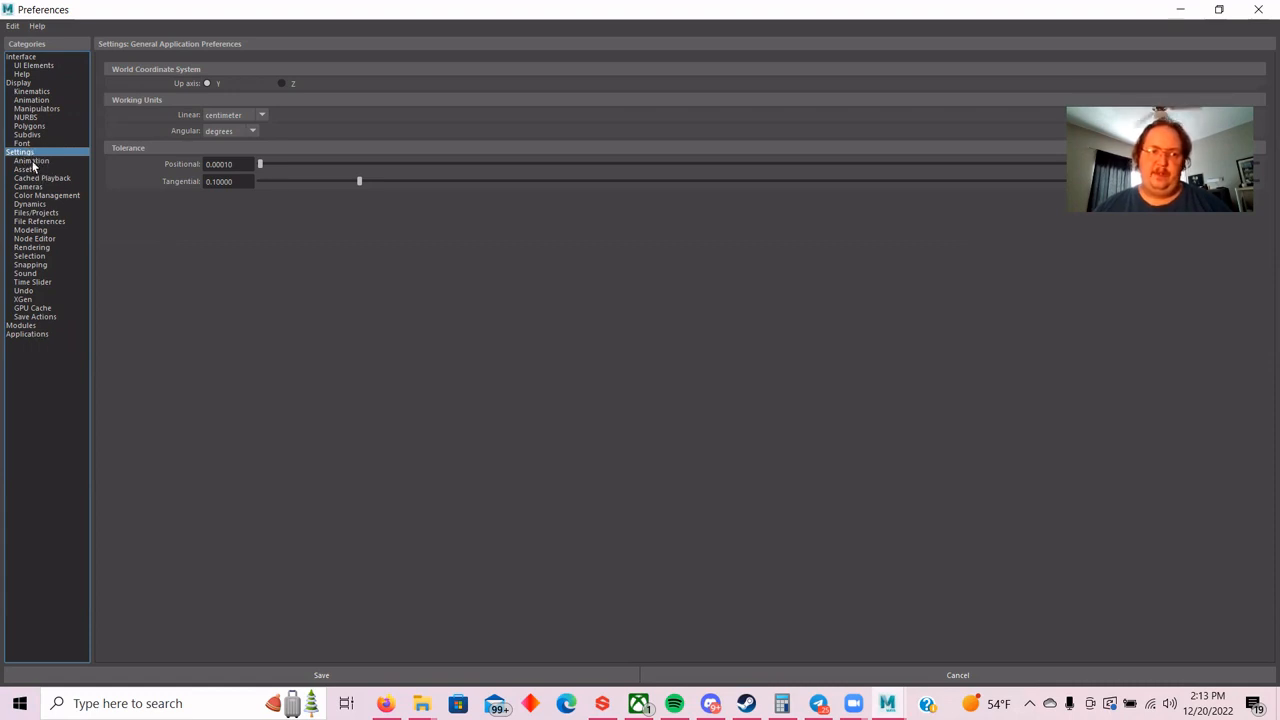
left_click(263, 116)
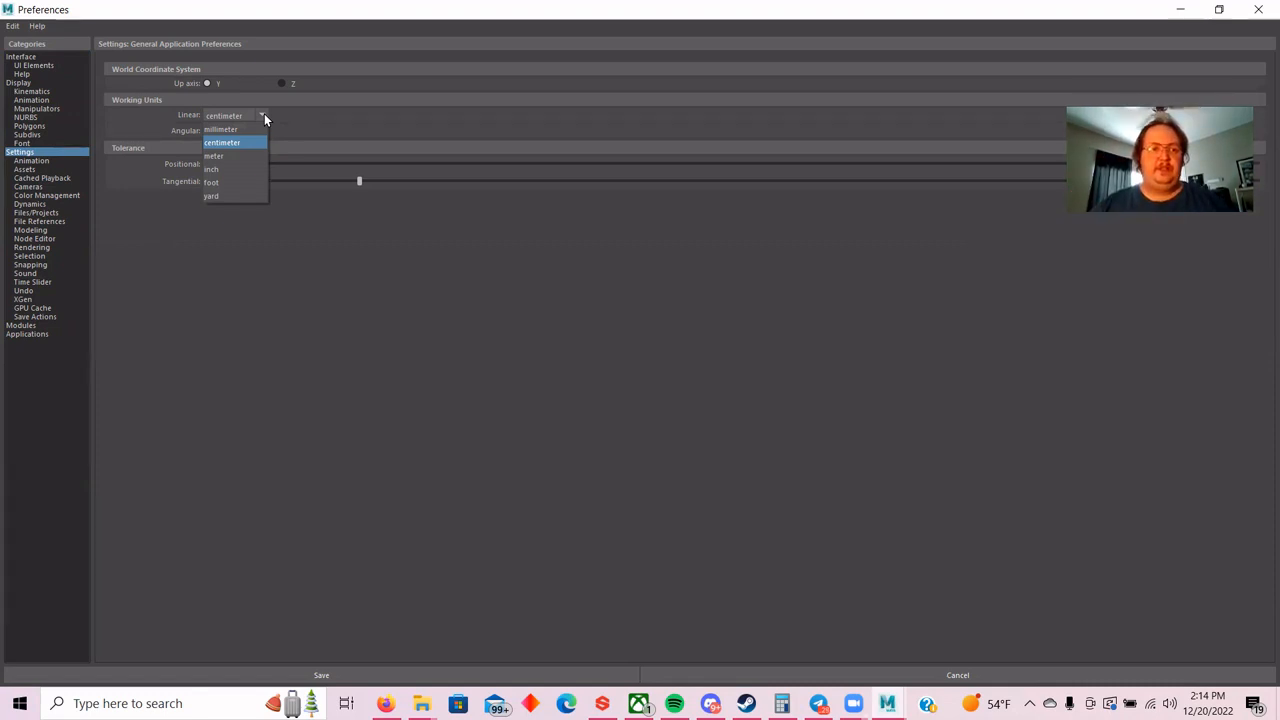
left_click(239, 172)
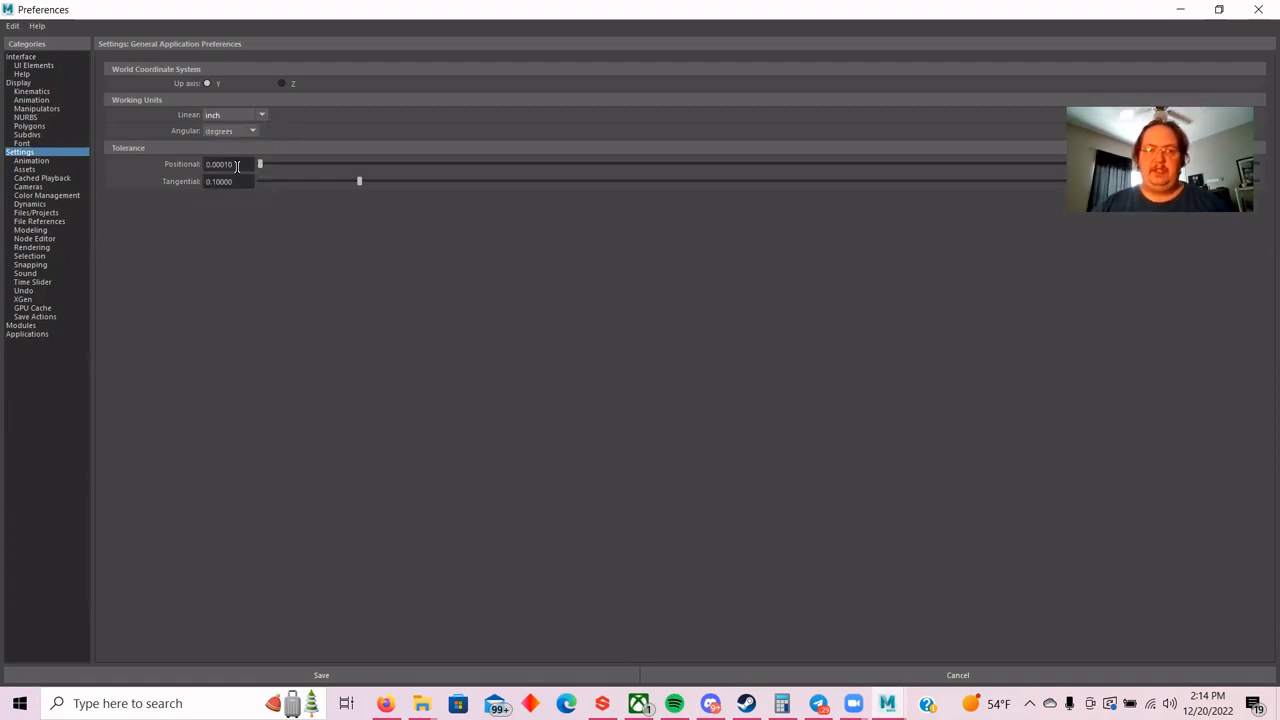
left_click(395, 676)
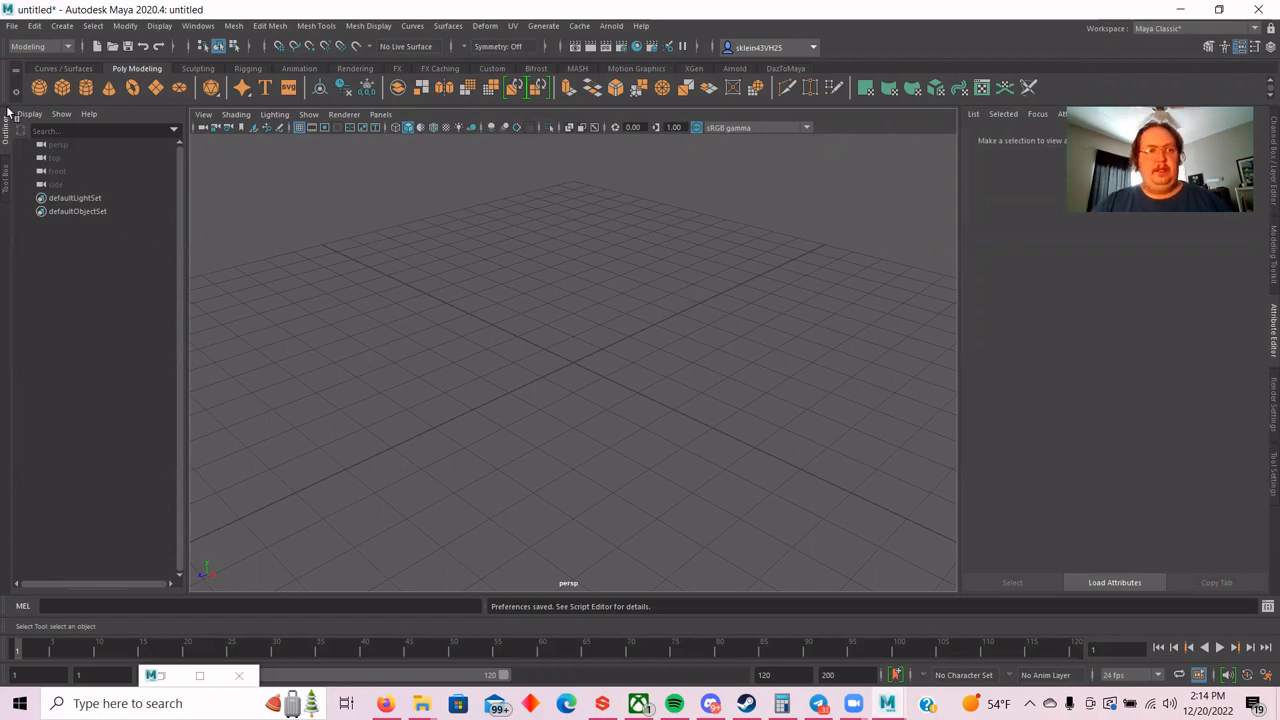
Start a new project and name it with the author's first name followed by _CoffeeCup.
left_click(11, 26)
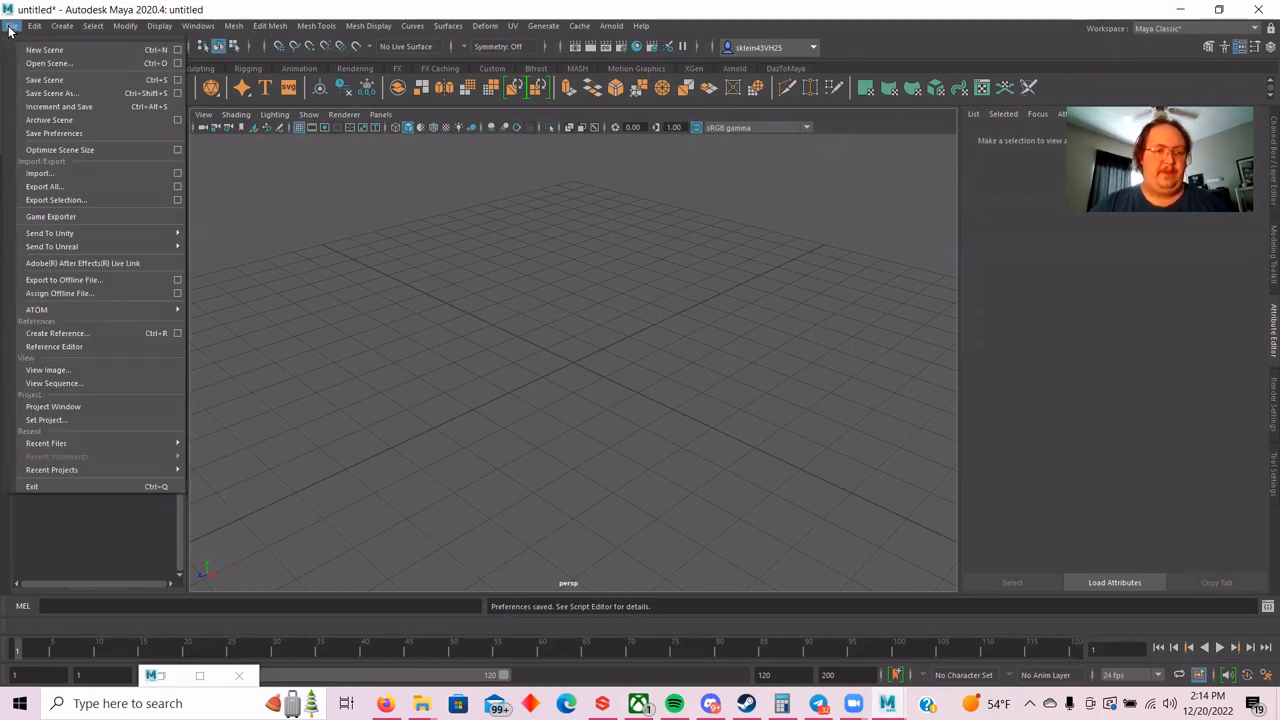
left_click(82, 405)
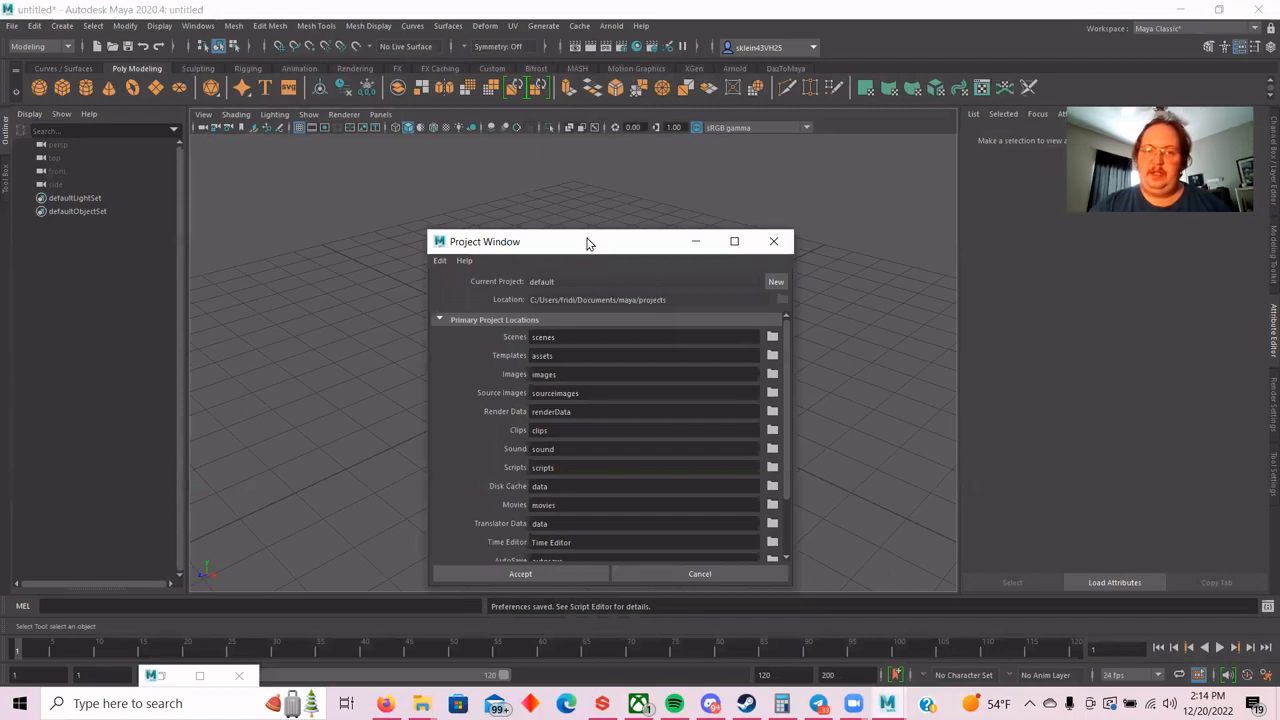
left_click_drag(588, 247, 589, 187)
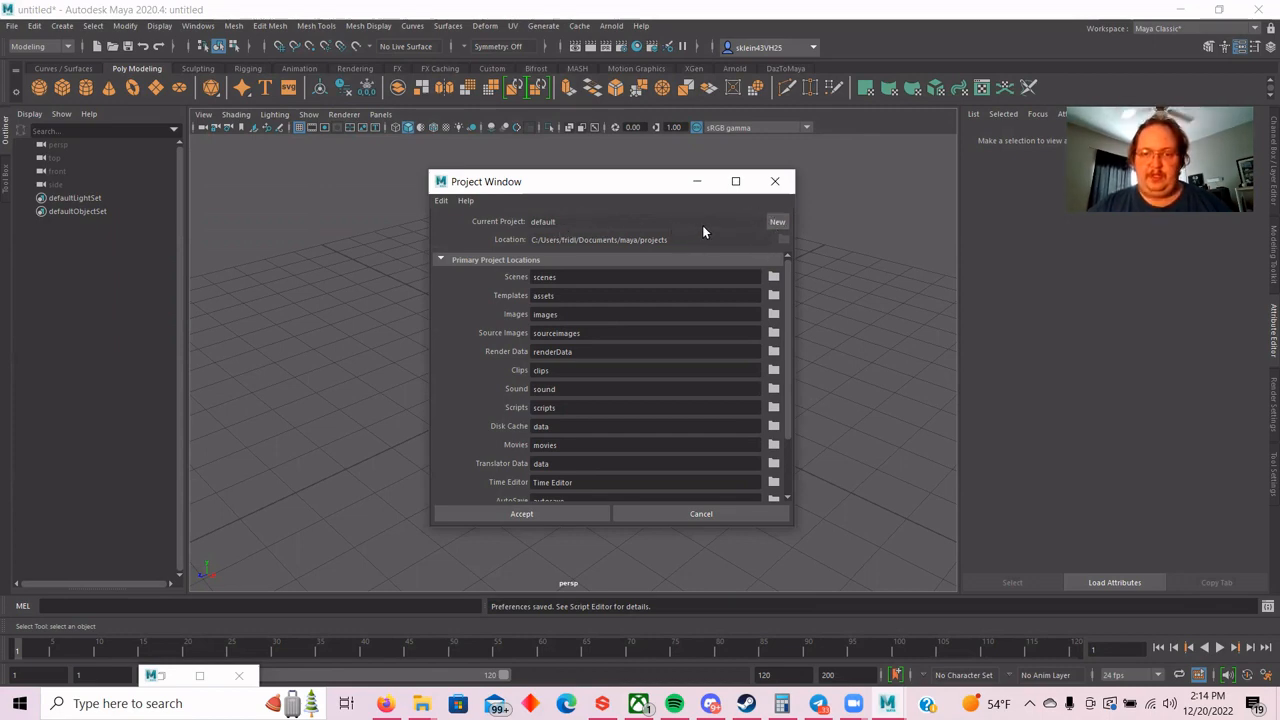
left_click(776, 222)
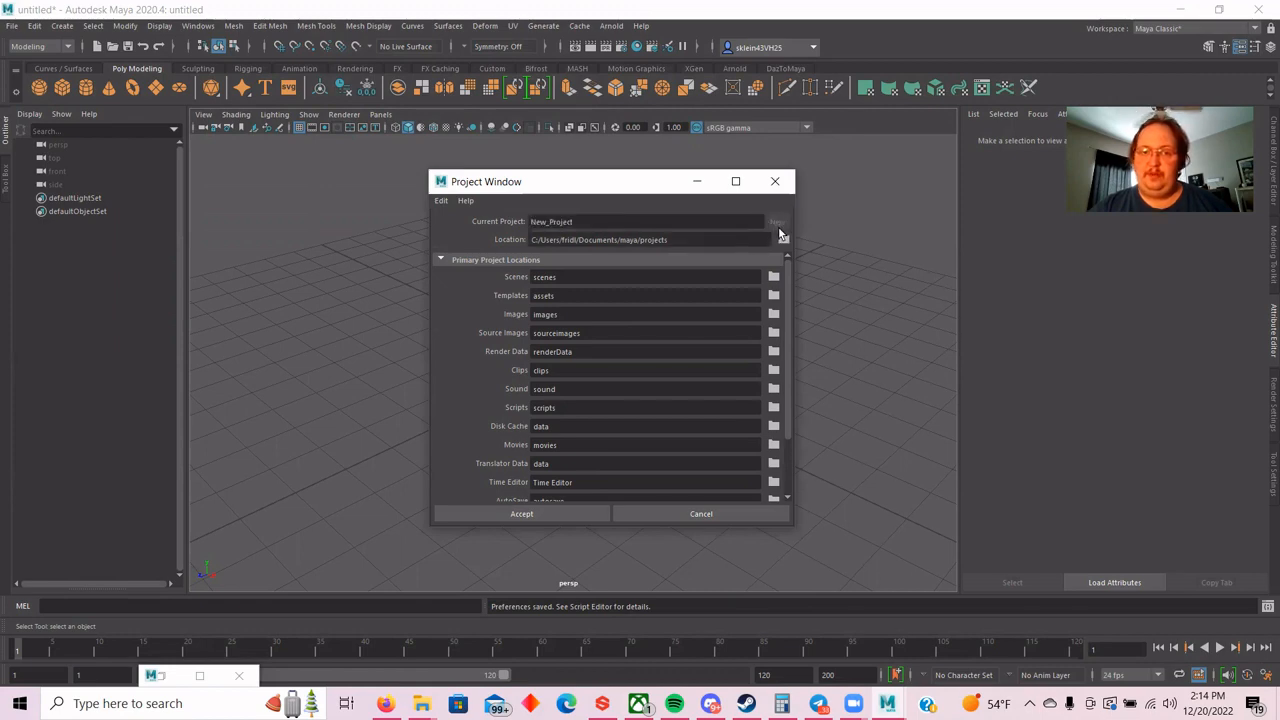
left_click(578, 221)
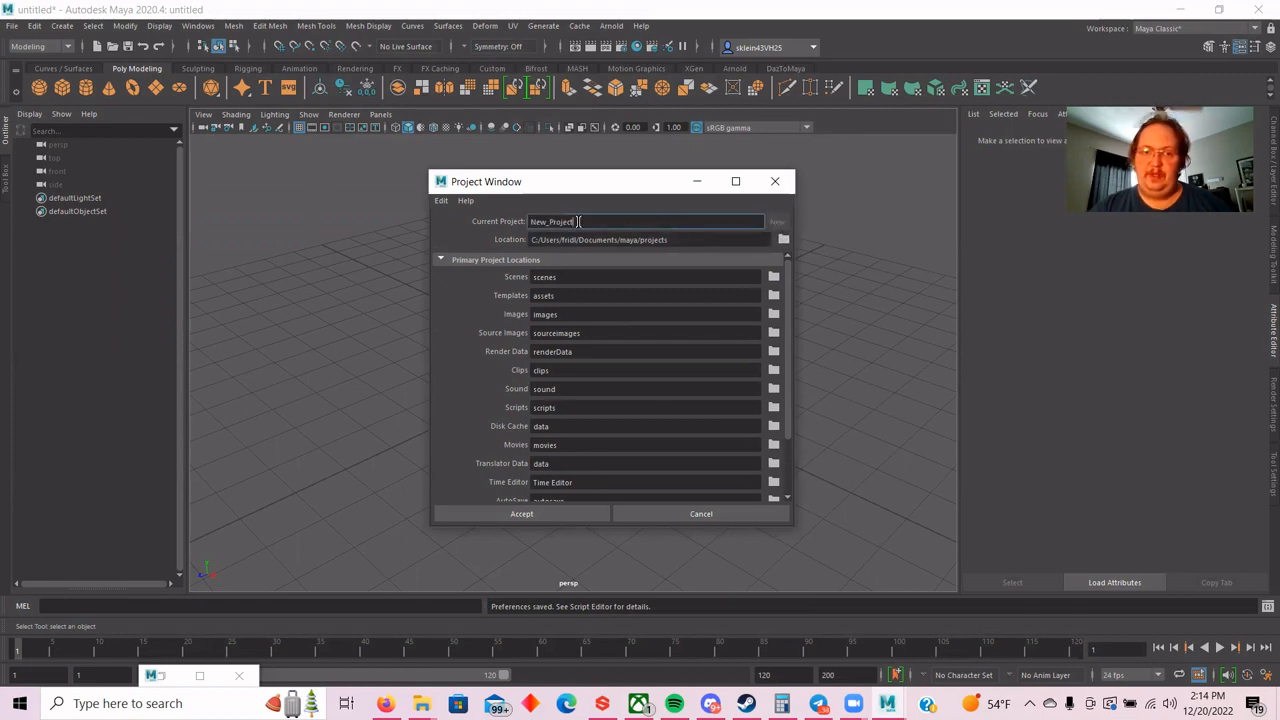
left_click_drag(578, 221, 519, 221)
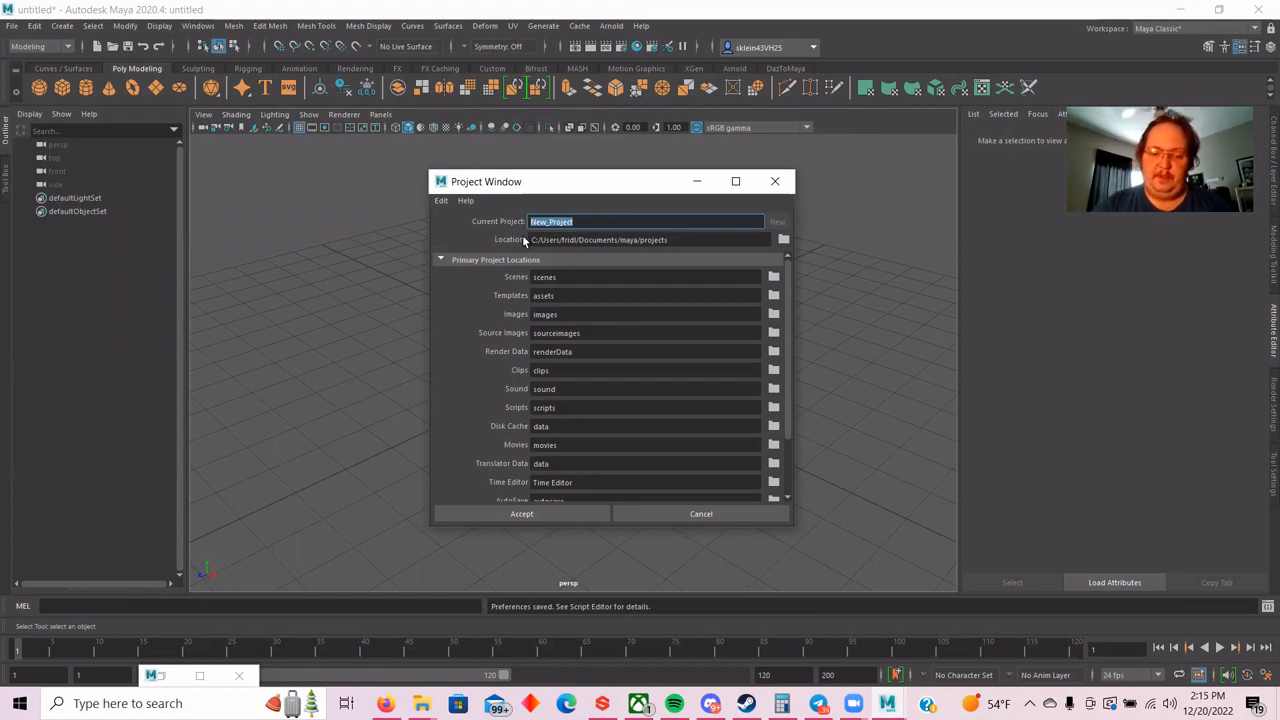
type("Sam")
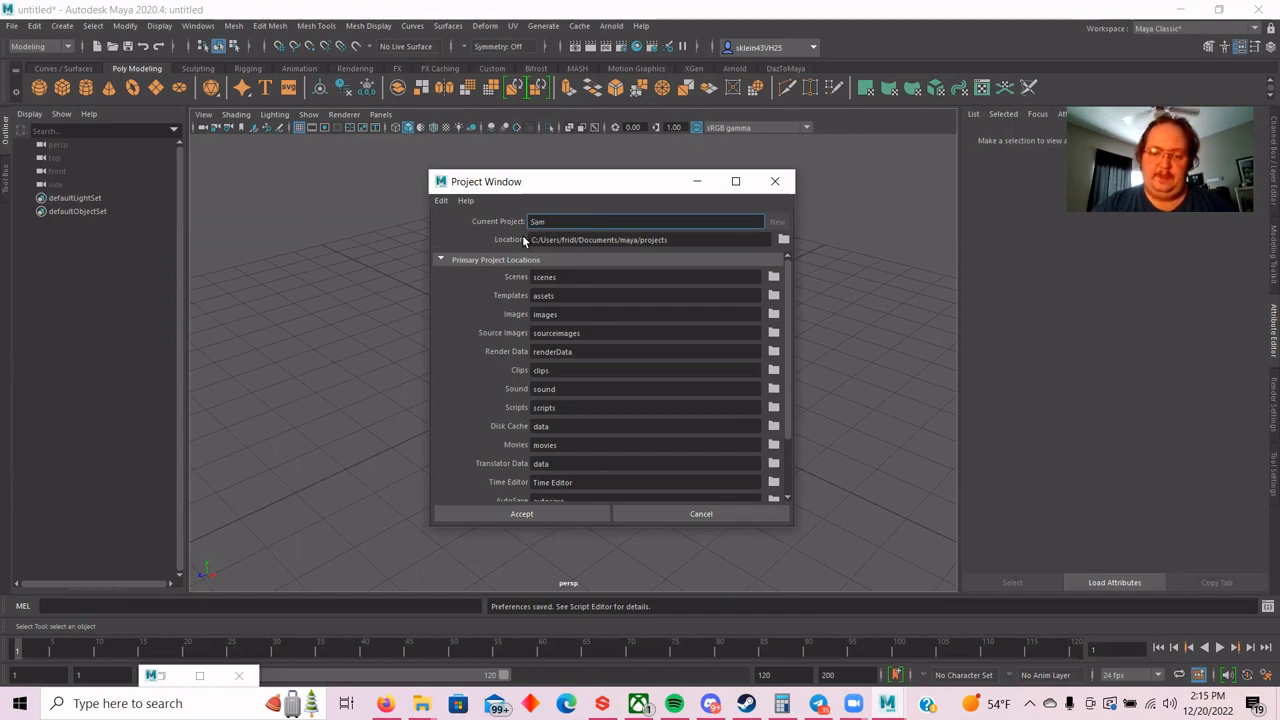
type("_Co")
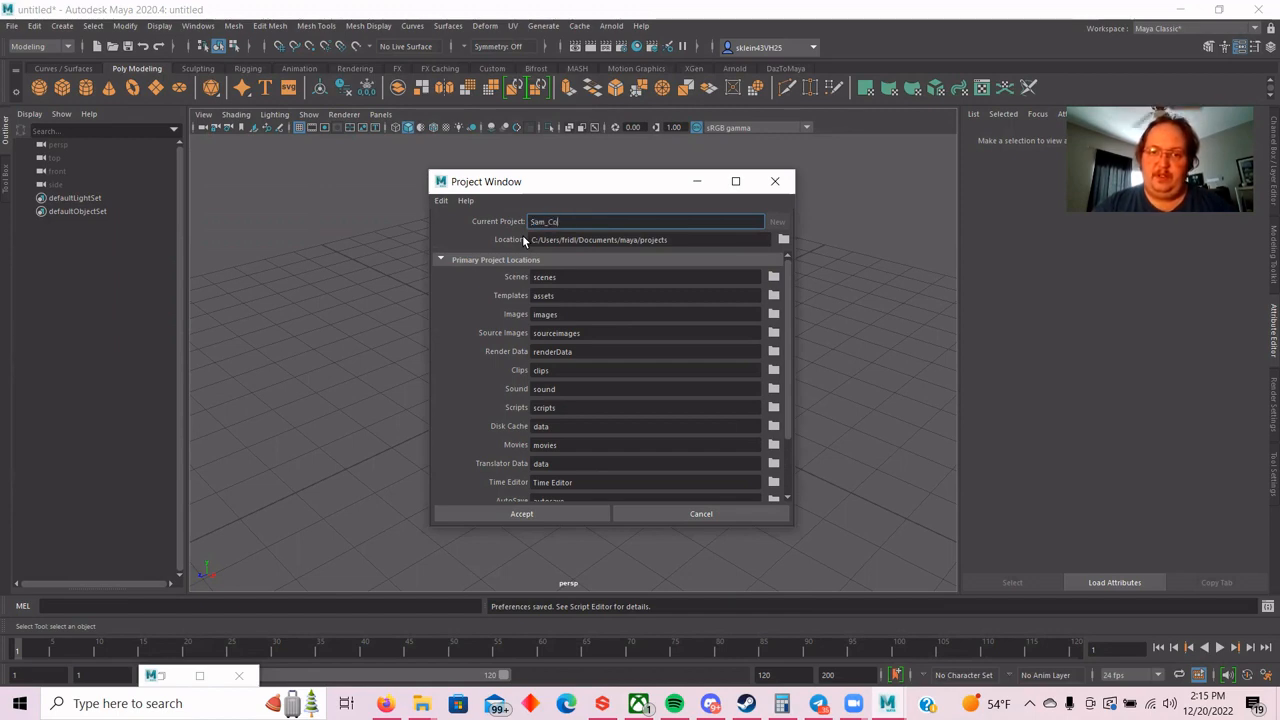
type("ffeeCup")
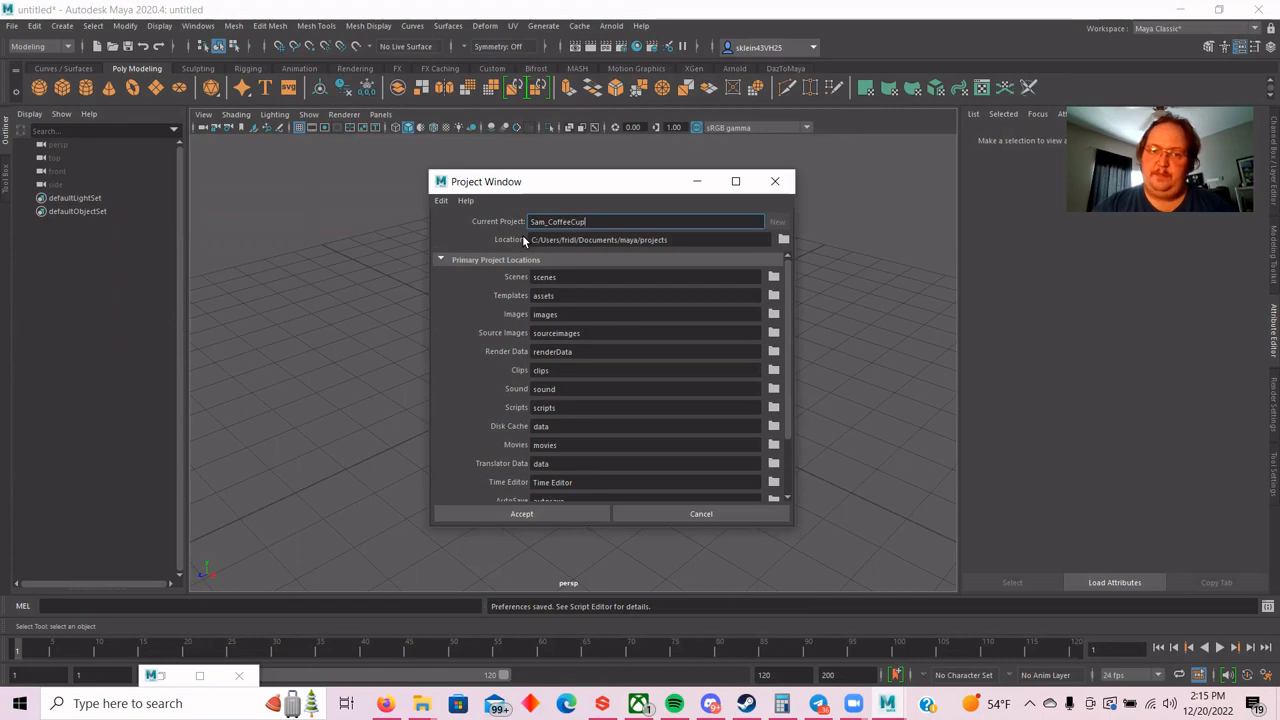
Set the new project's location to the Maya Projects folder on the Lexar (D:) drive.
left_click(781, 240)
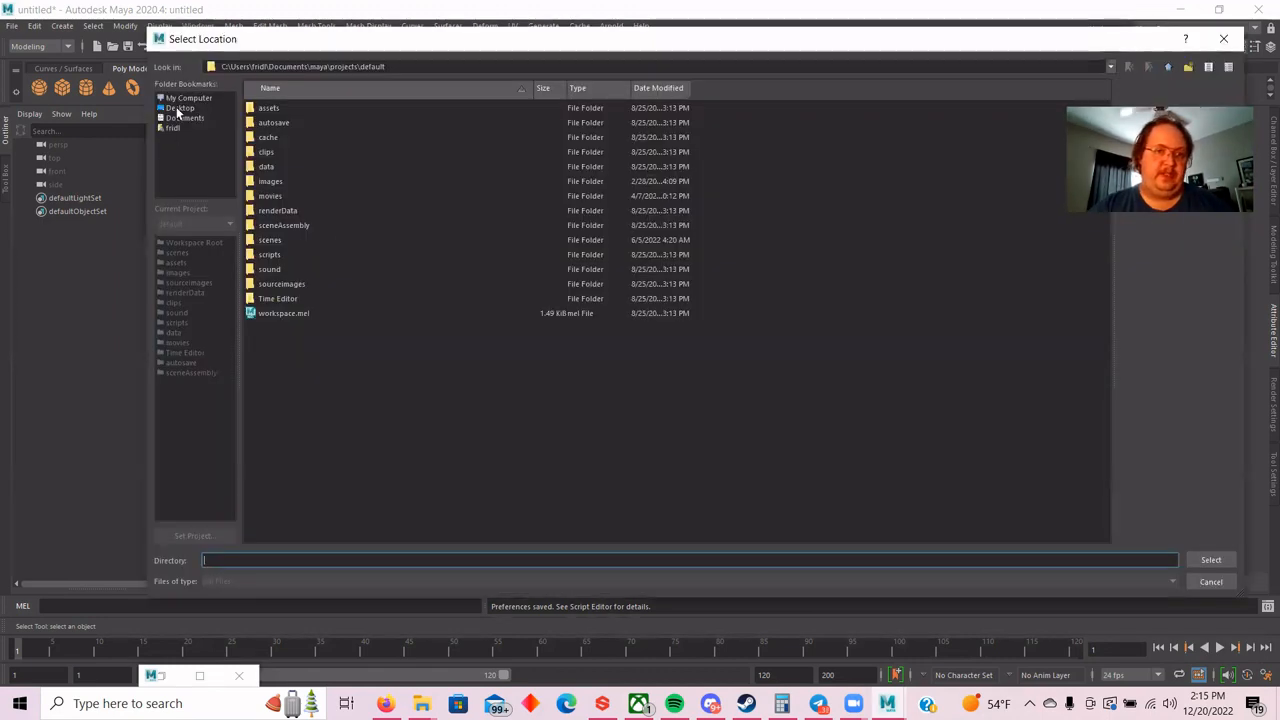
left_click(188, 98)
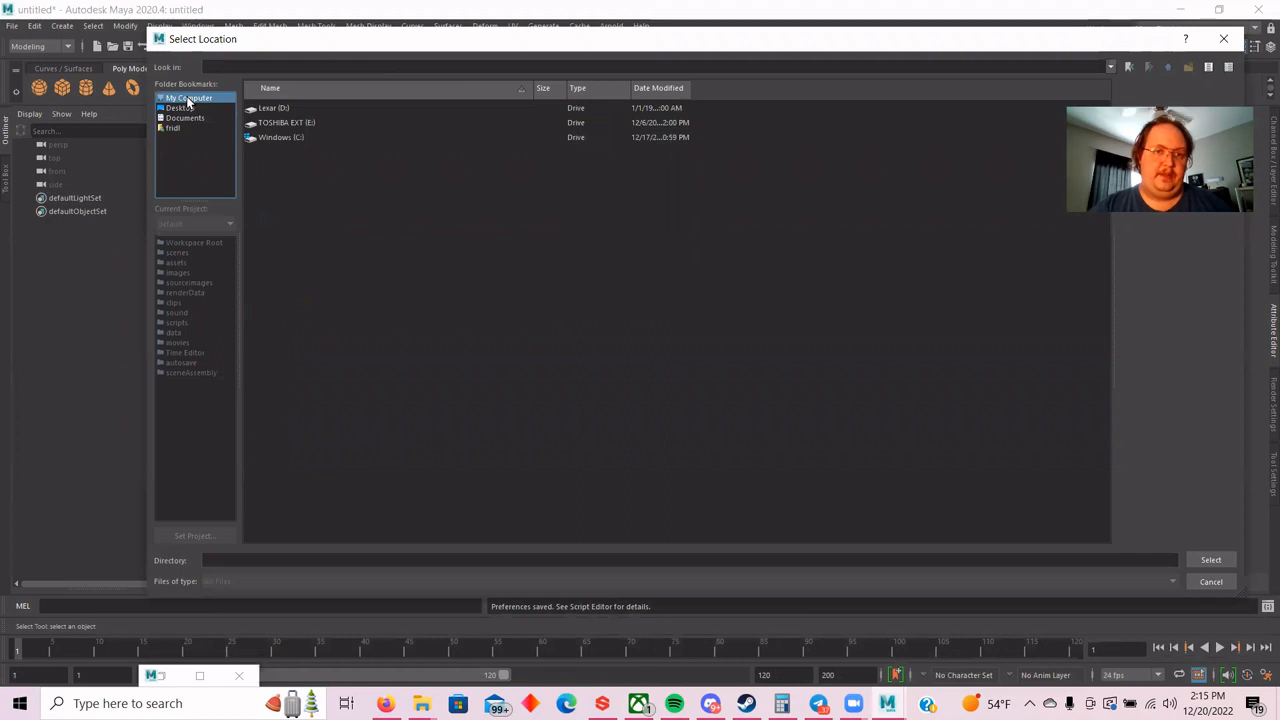
left_click(275, 109)
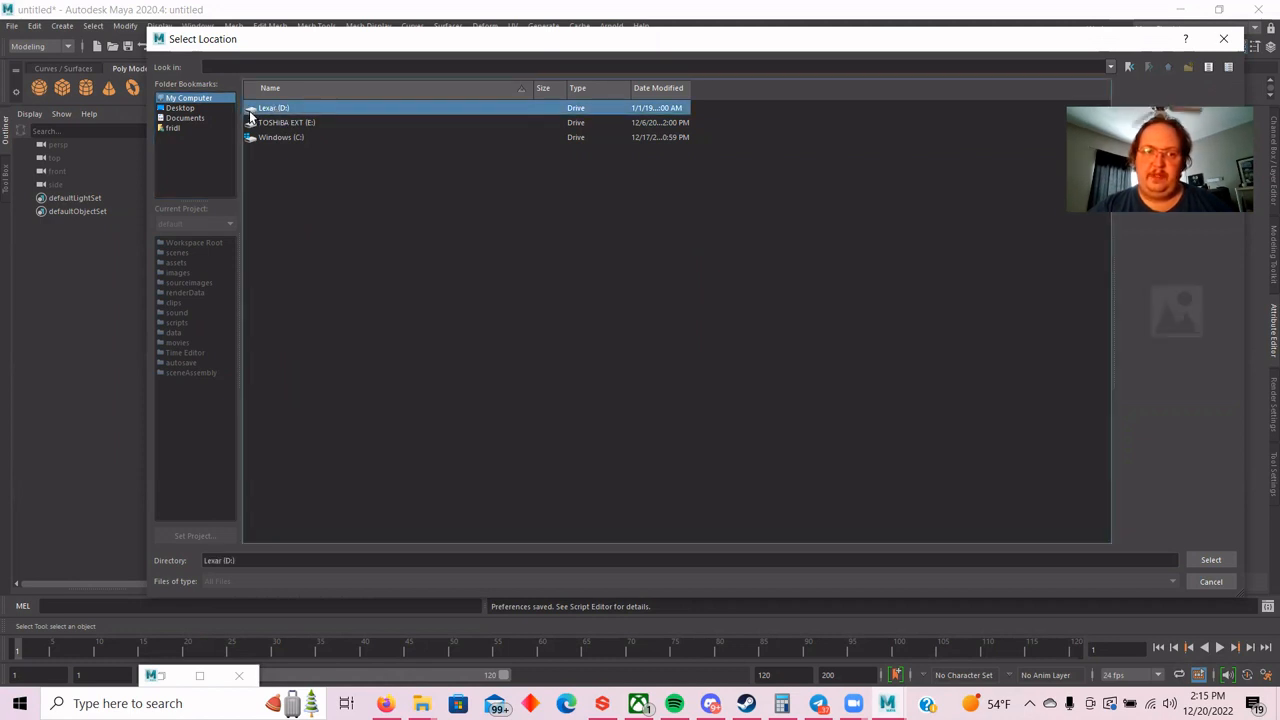
double_click(250, 112)
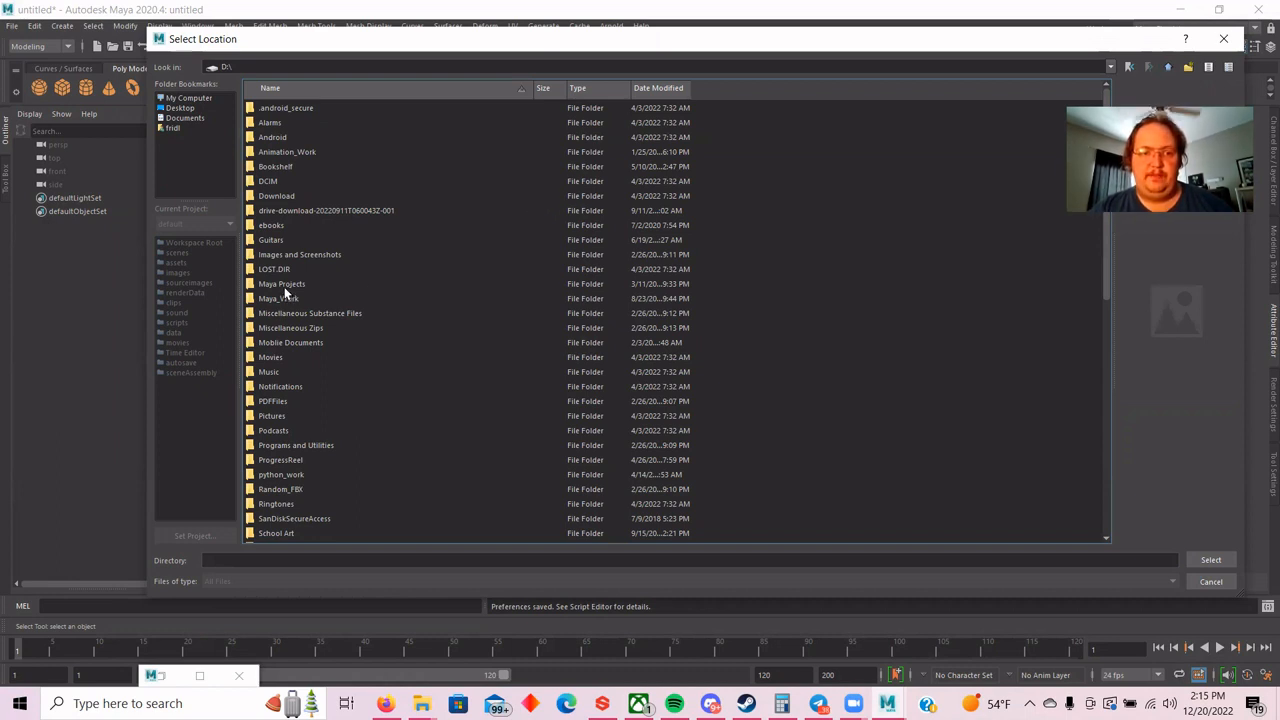
double_click(284, 286)
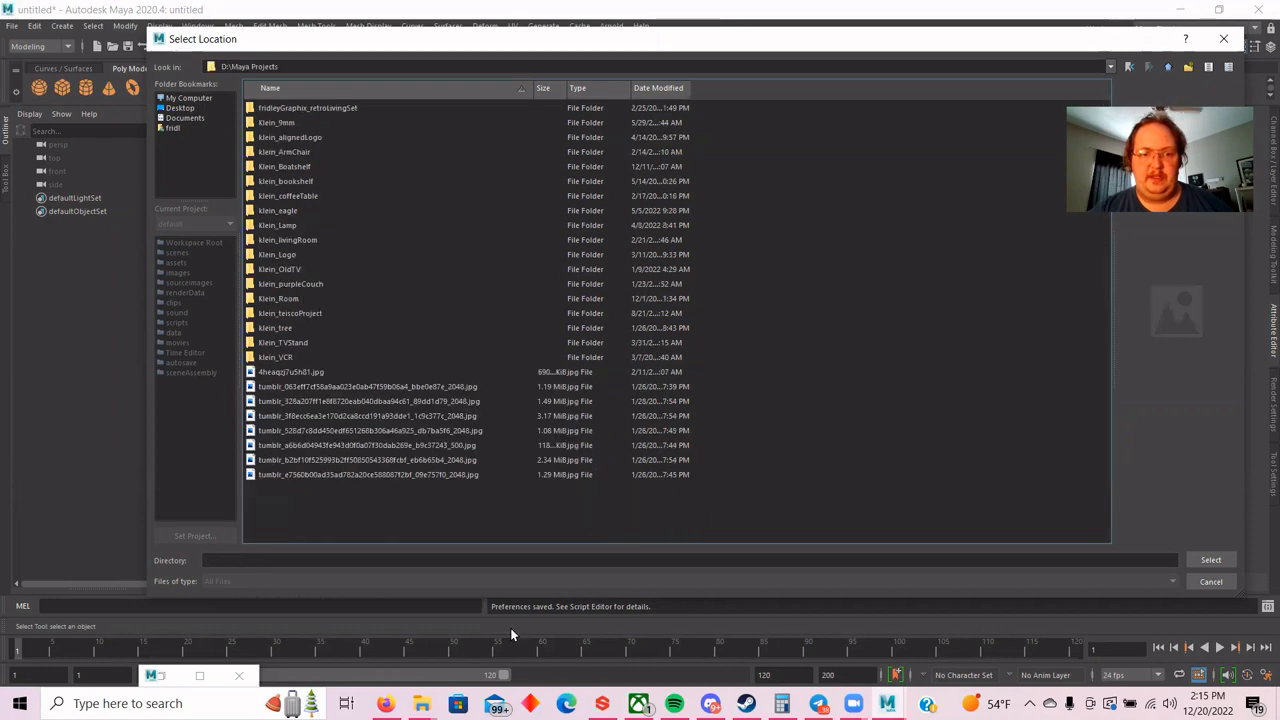
left_click(486, 563)
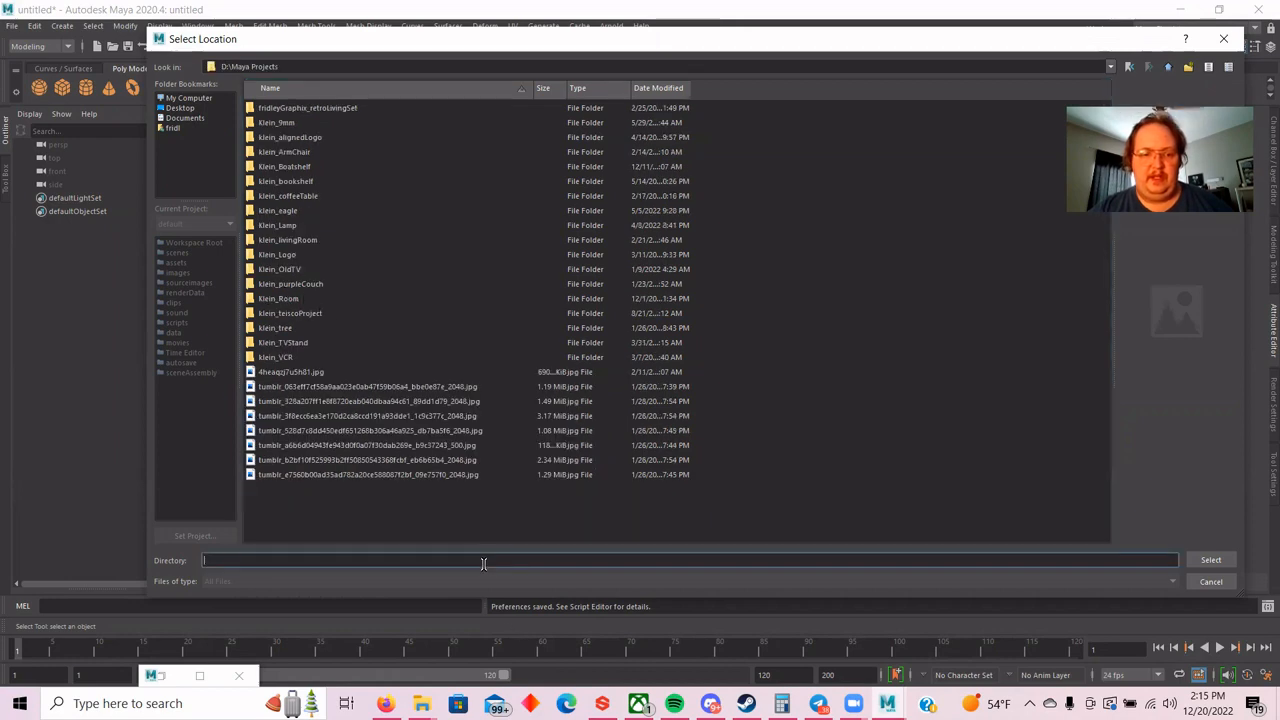
left_click(1212, 560)
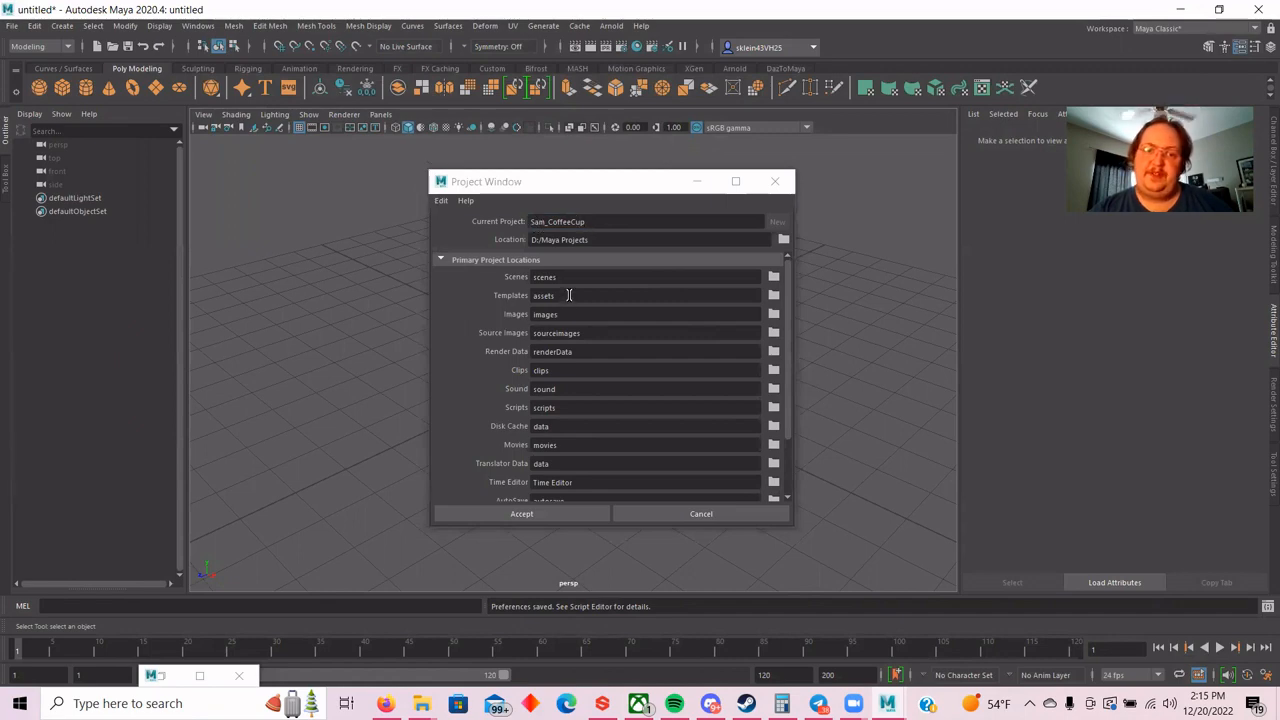
Review the primary project folders and accept the project with its default folder names.
scroll(575, 298, "down", 3)
scroll(566, 432, "up", 3)
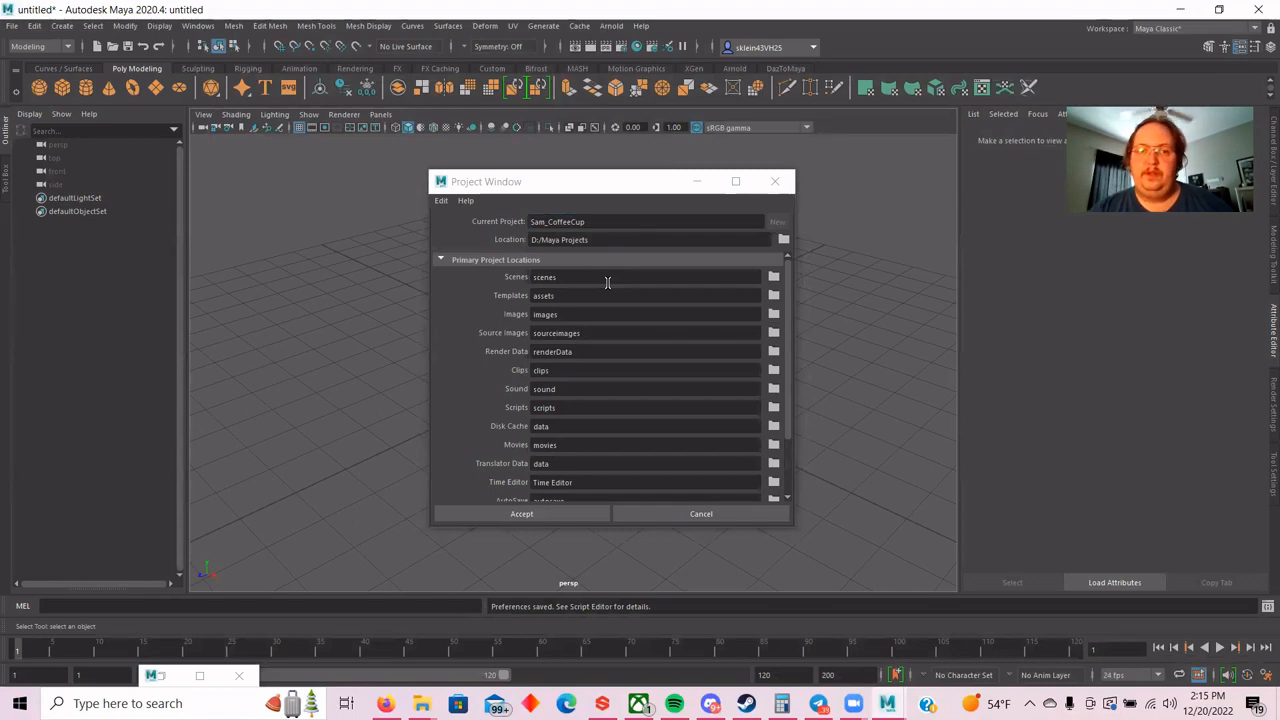
scroll(607, 300, "down", 3)
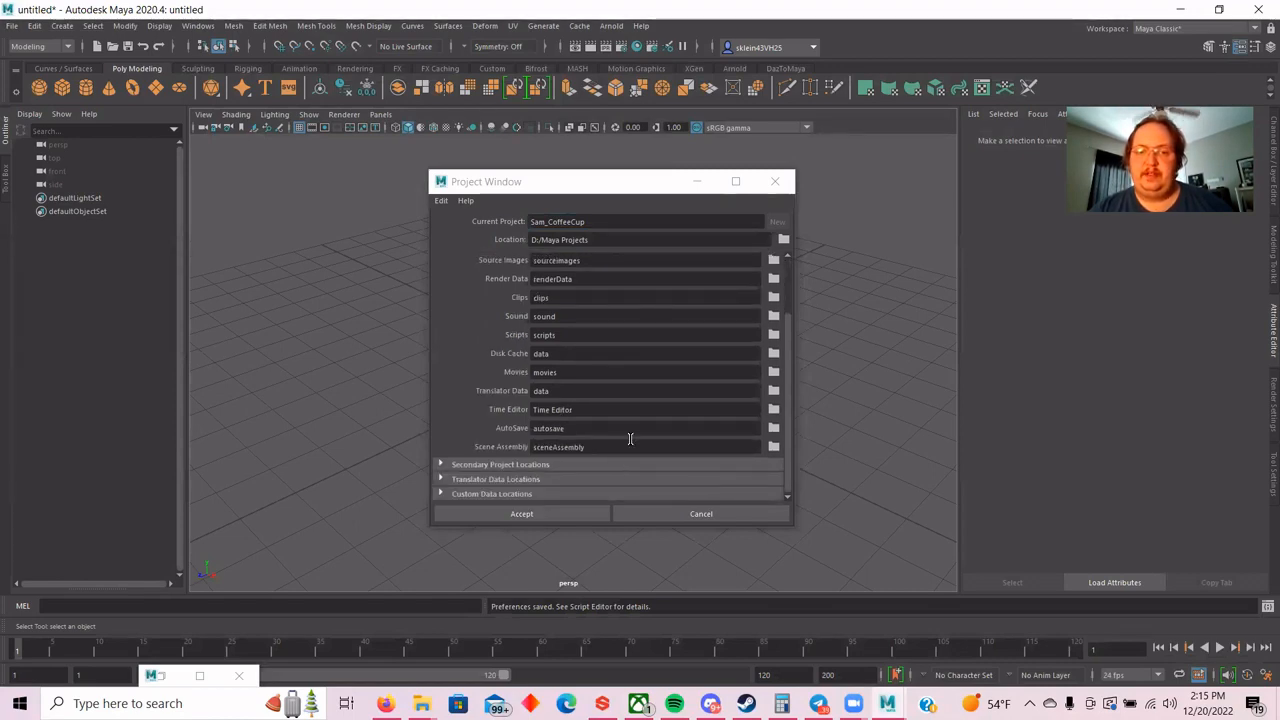
scroll(625, 343, "up", 2)
scroll(618, 337, "down", 1)
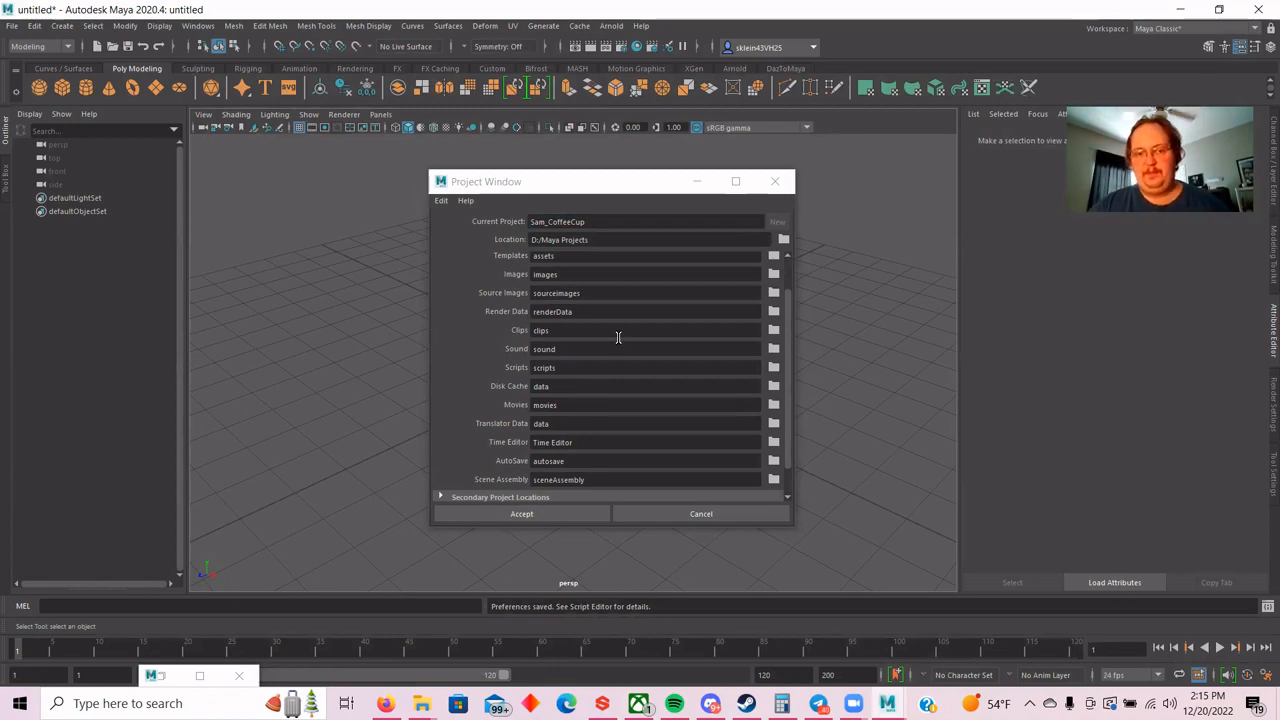
left_click(560, 513)
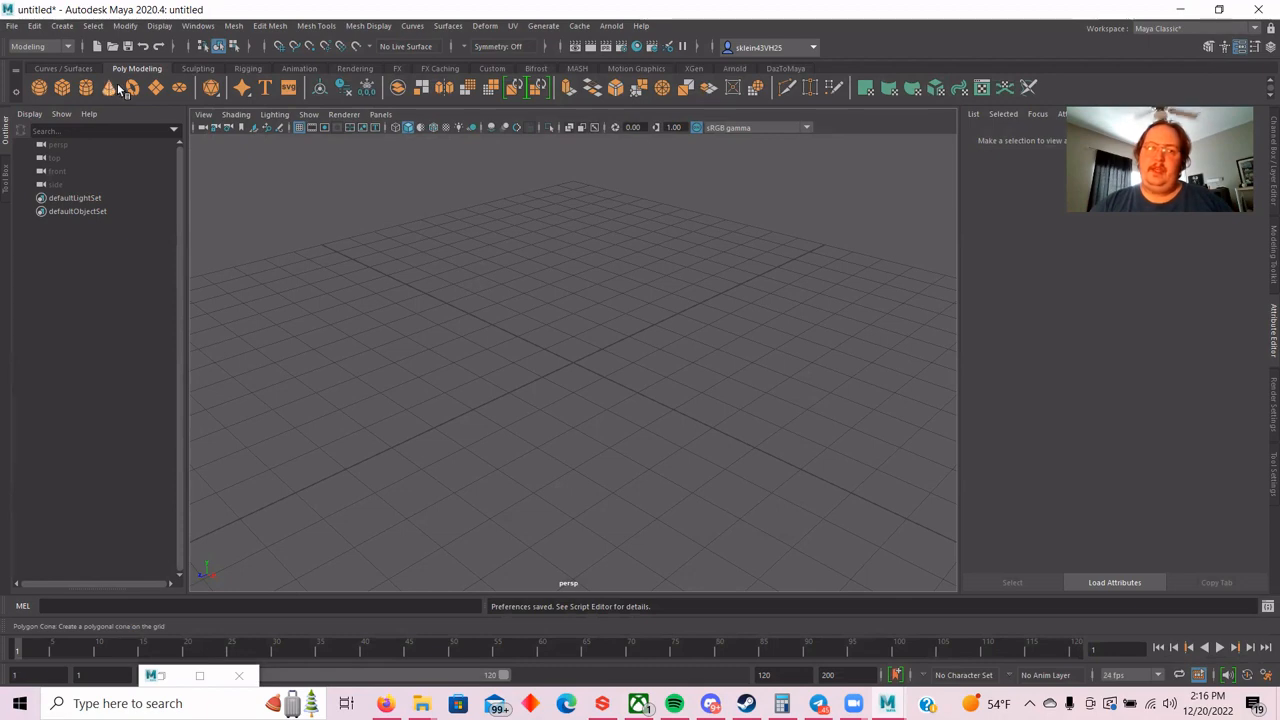
left_click(76, 70)
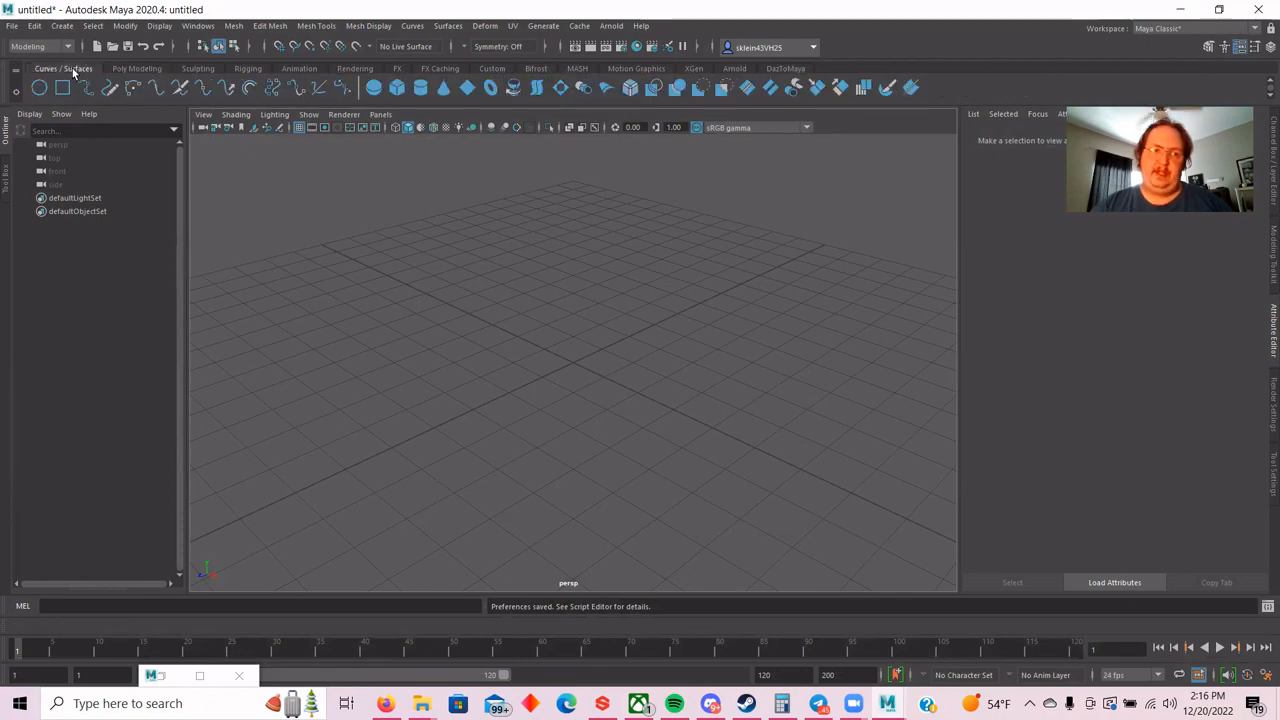
left_click(111, 69)
left_click(197, 70)
left_click(252, 71)
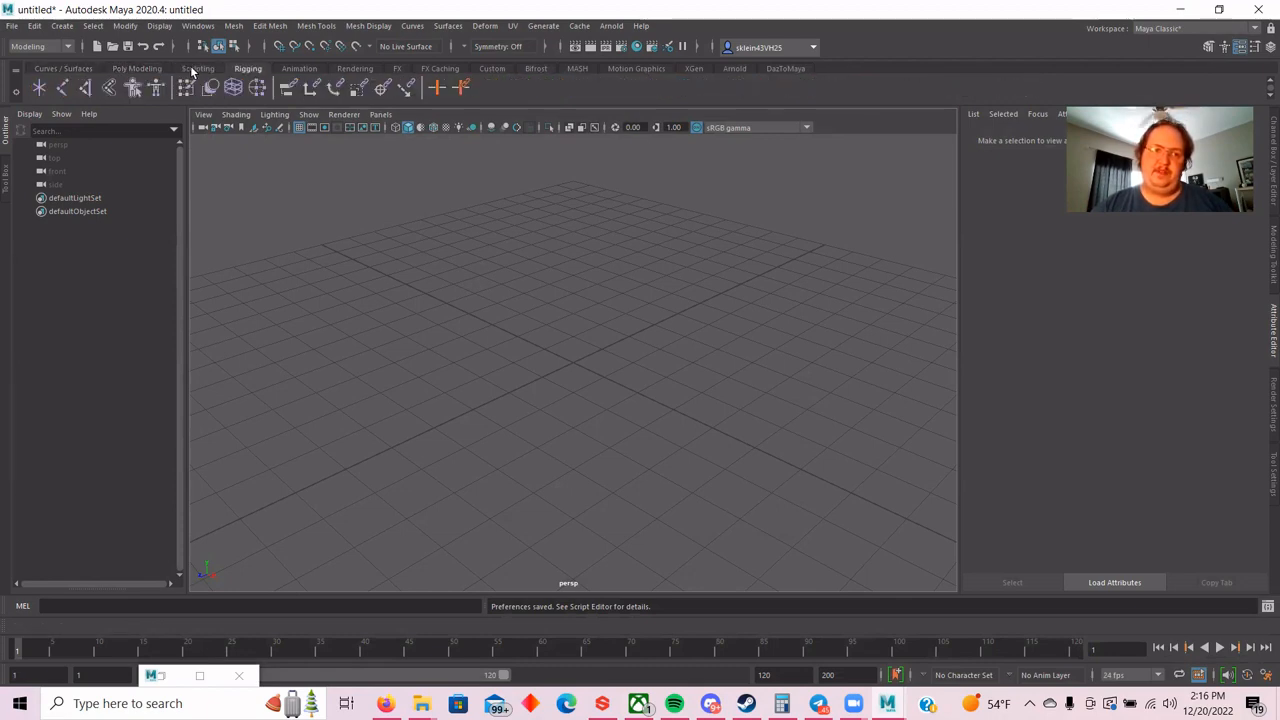
left_click(140, 69)
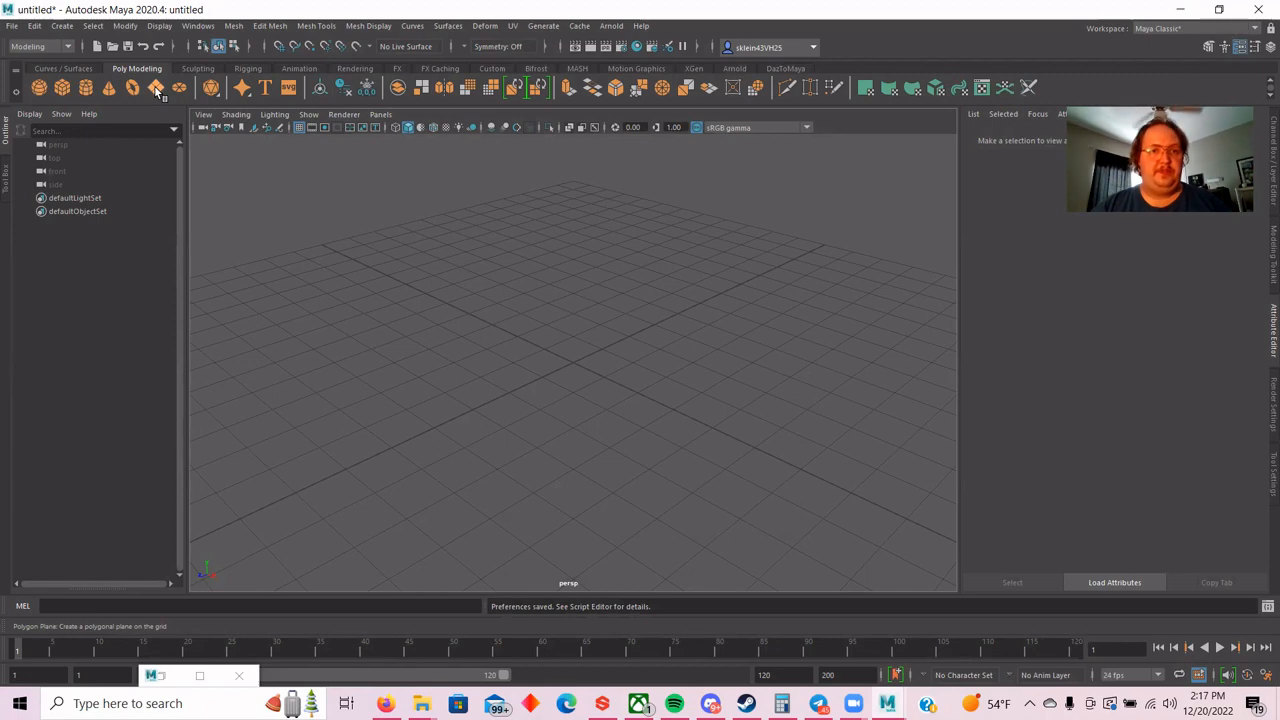
Create a polygon cylinder primitive at the grid origin as the base shape for the cup.
left_click(63, 28)
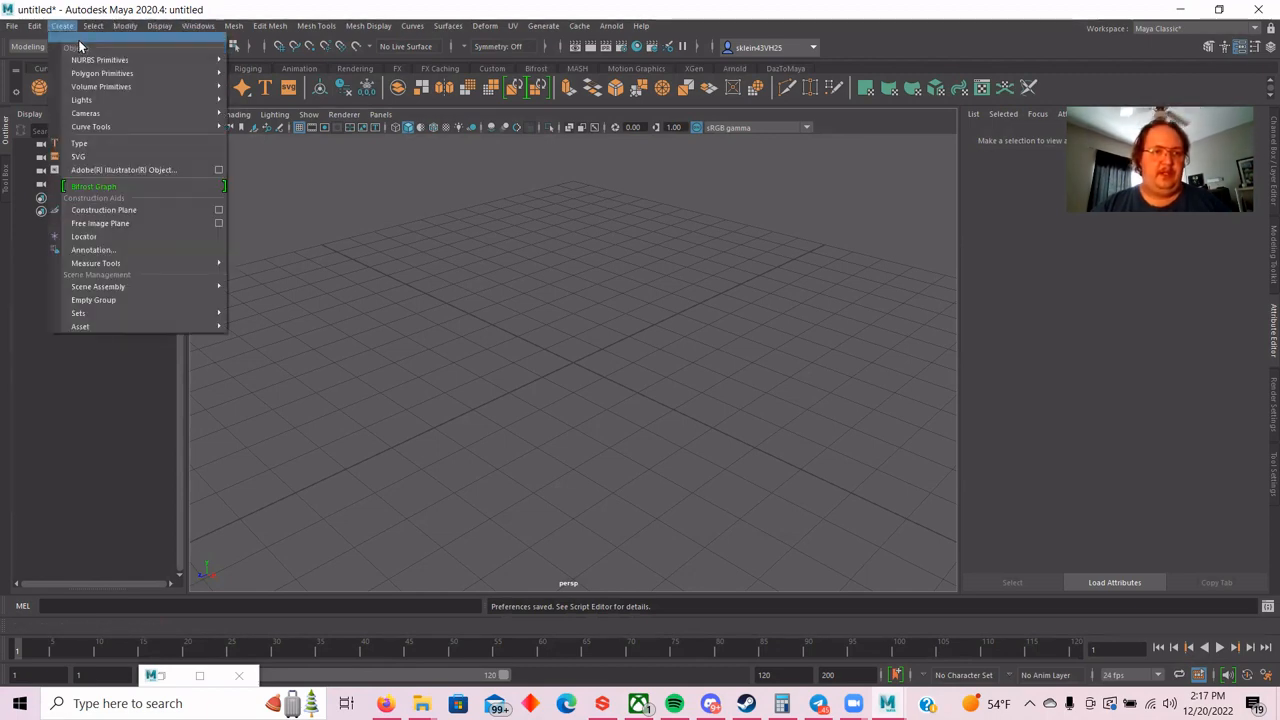
mouse_move(118, 74)
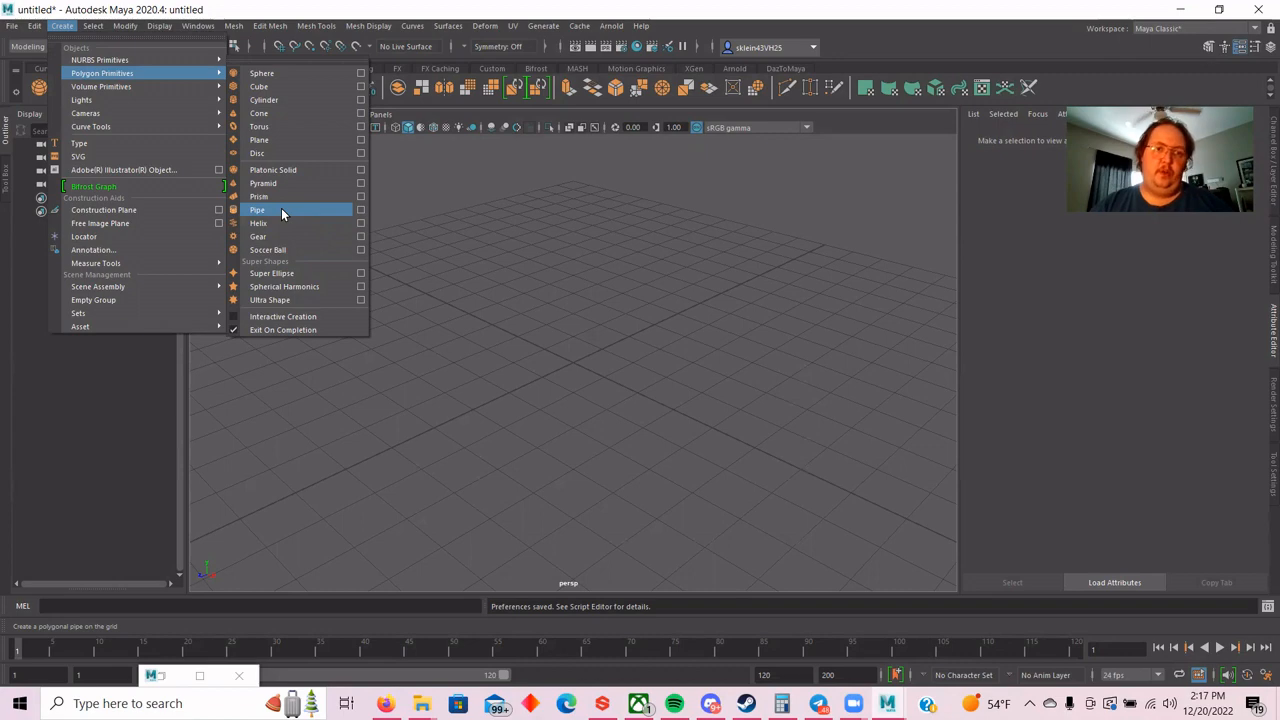
left_click(266, 100)
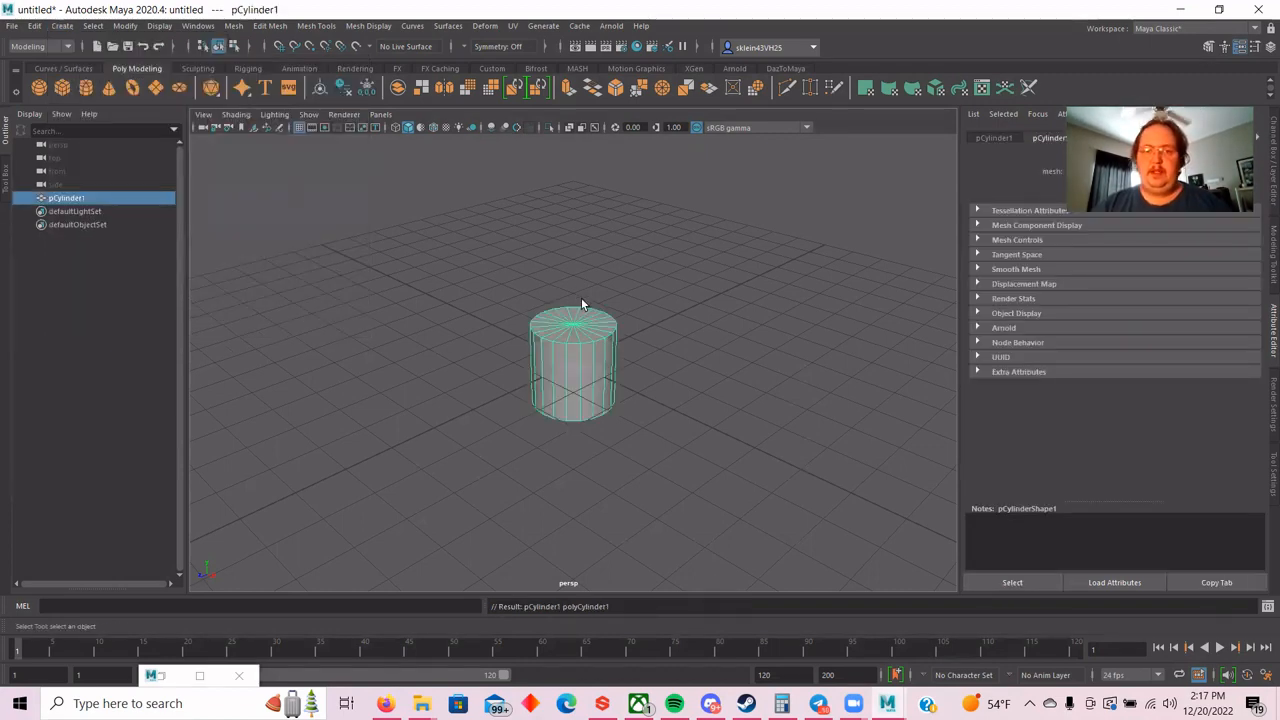
Examine the new cylinder in the perspective view both close up and from farther away.
scroll(583, 302, "up", 3)
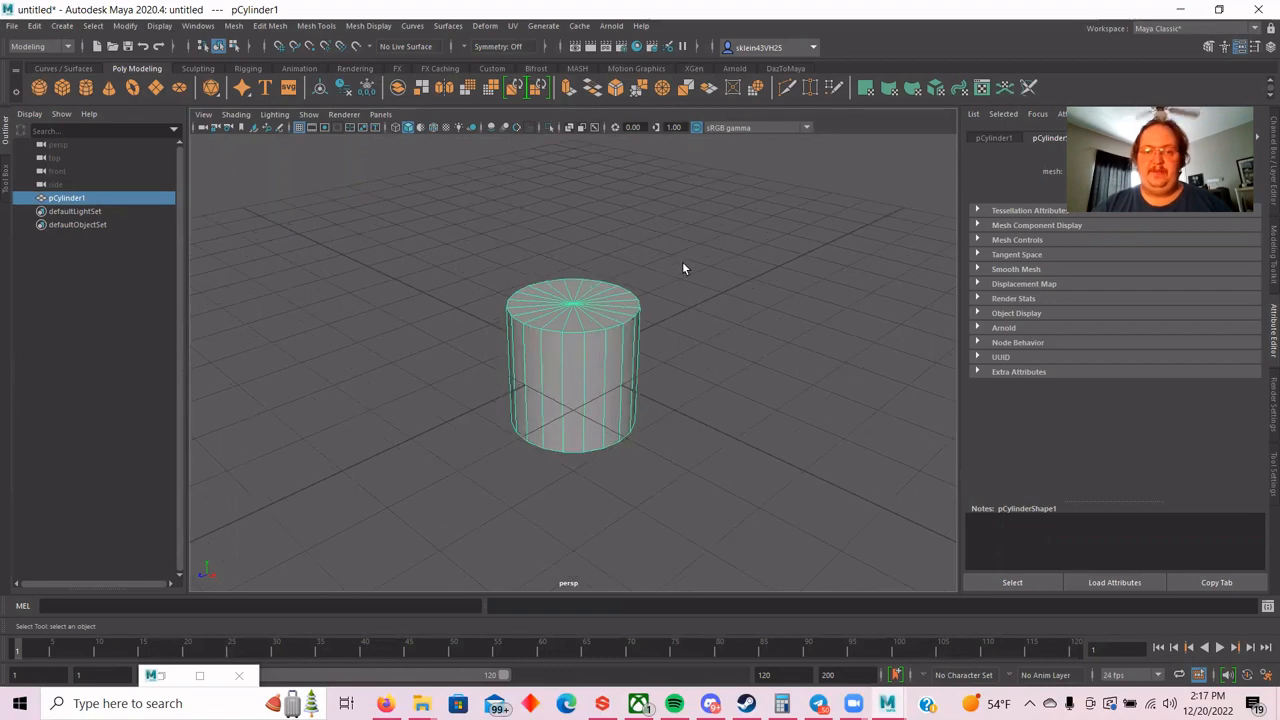
scroll(683, 266, "up", 1)
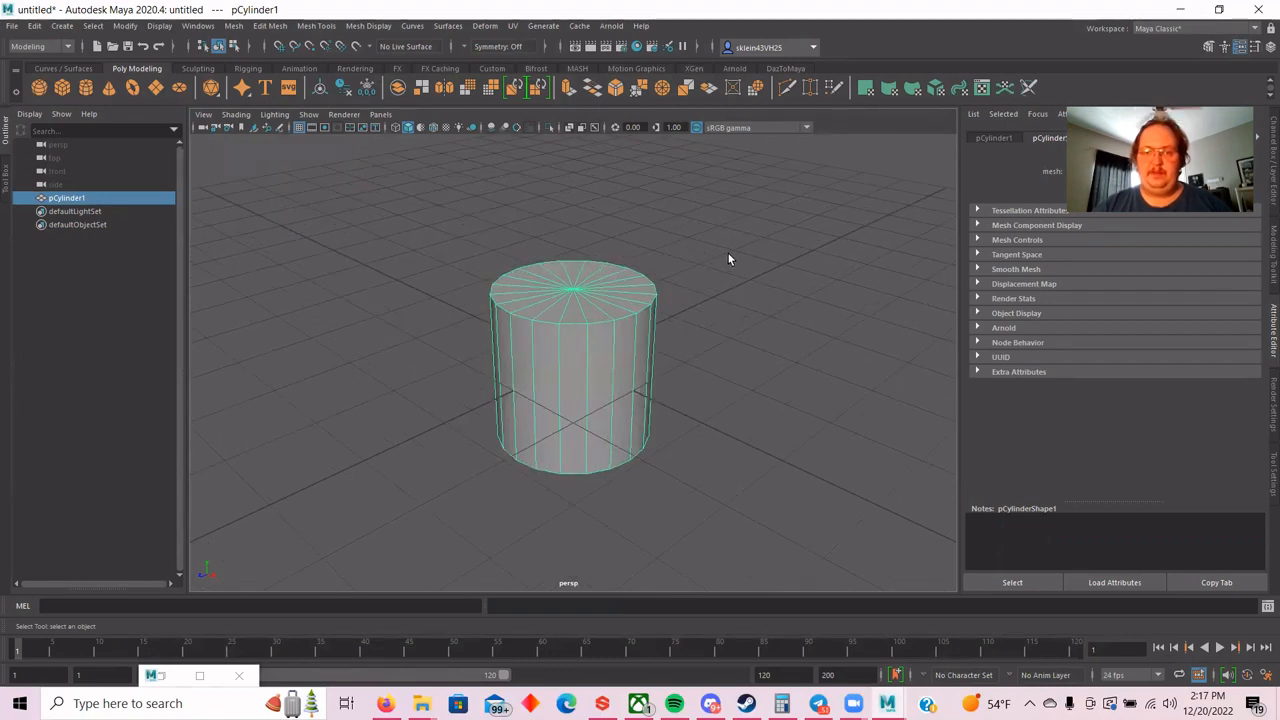
scroll(705, 256, "down", 2)
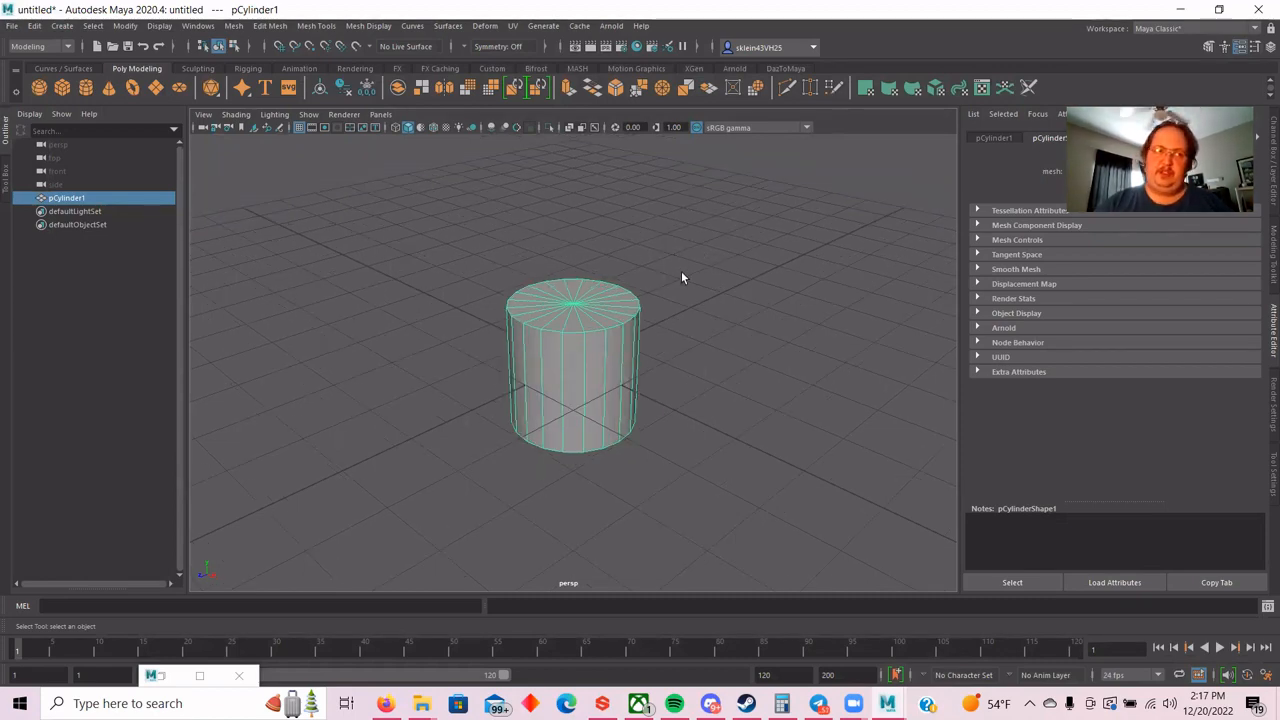
scroll(681, 271, "down", 2)
scroll(681, 271, "up", 2)
scroll(681, 271, "up", 2)
scroll(690, 266, "down", 2)
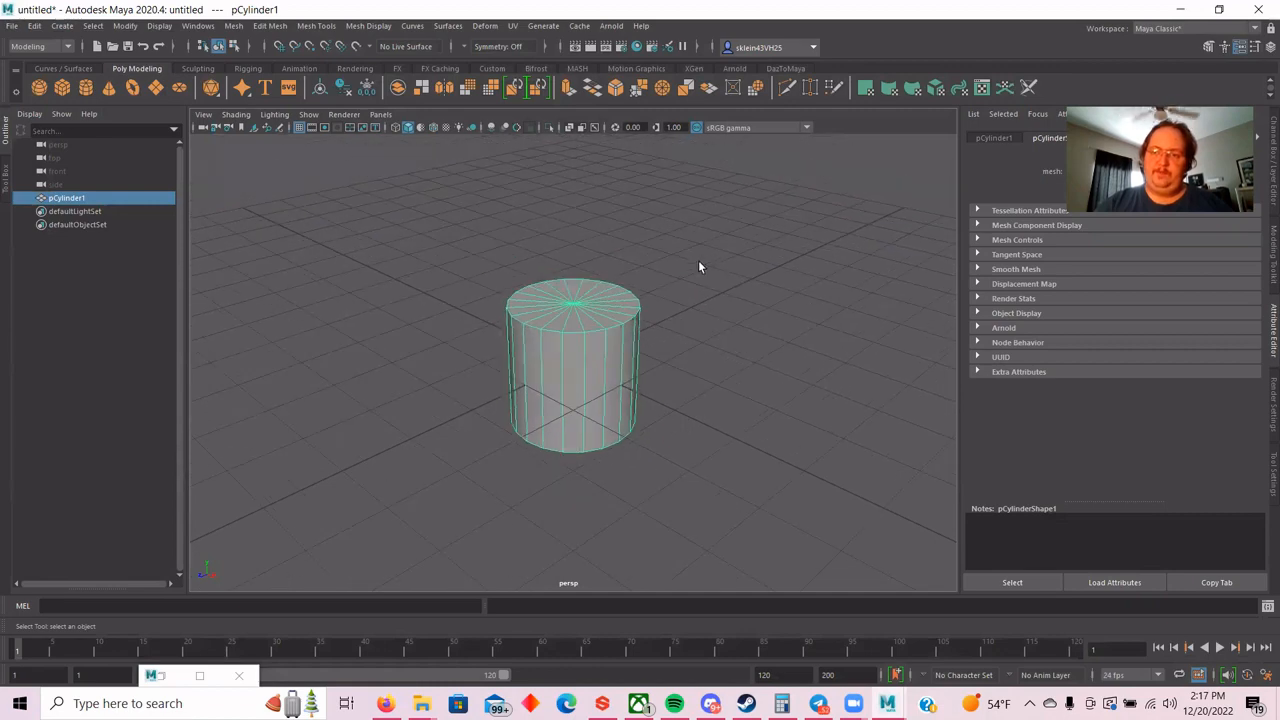
scroll(729, 277, "up", 2)
scroll(729, 277, "down", 4)
scroll(729, 277, "up", 2)
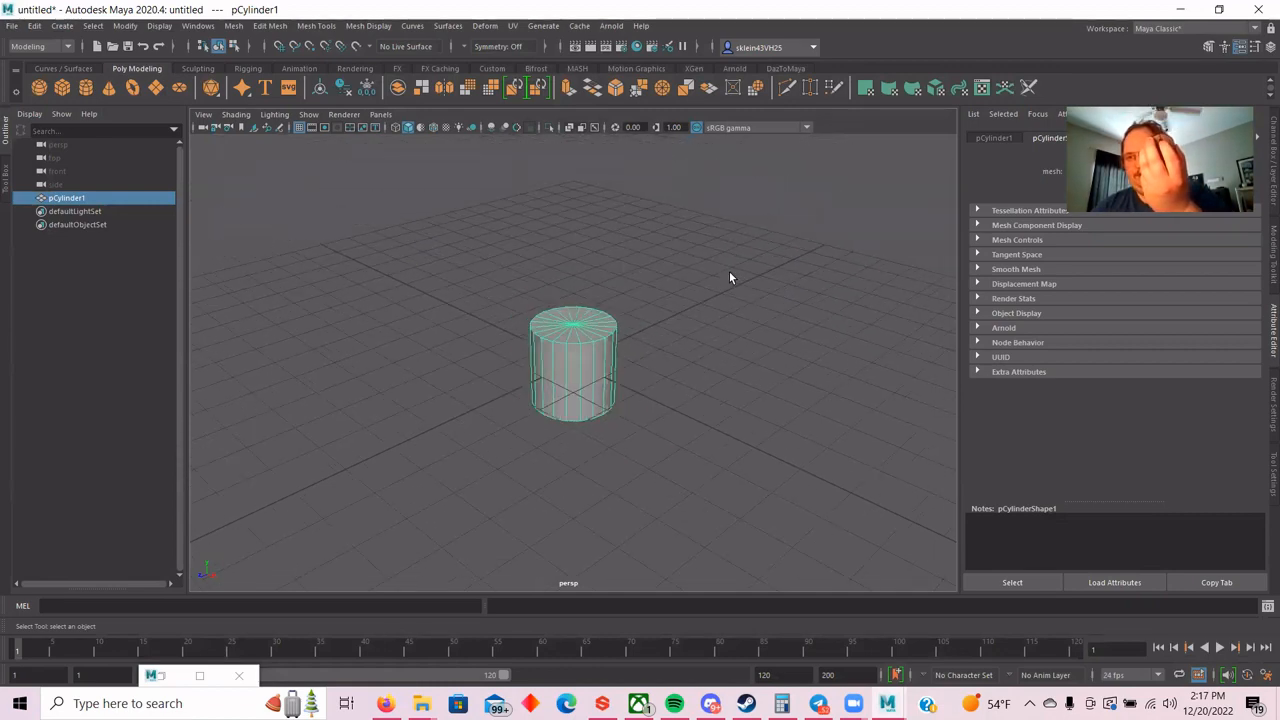
scroll(729, 277, "up", 2)
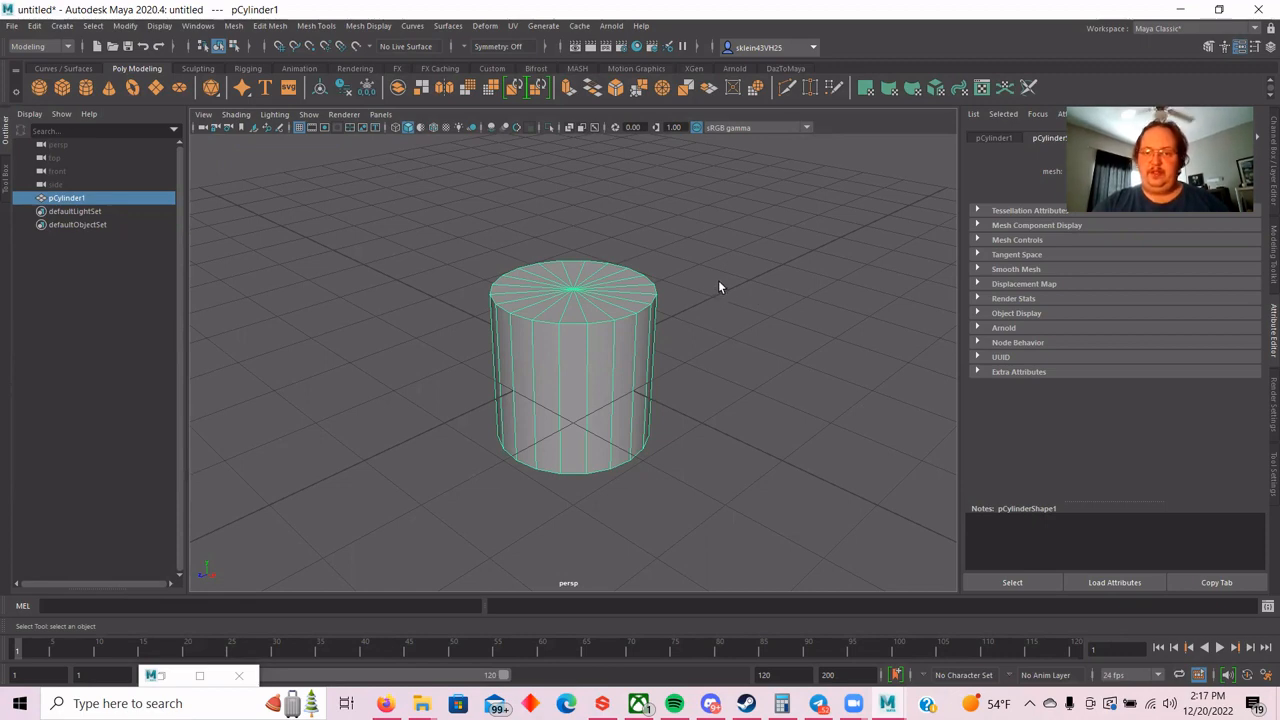
Examine the cylinder's top cap and side faces from several angles, view positions and distances.
mouse_move(720, 280)
middle_mouse_down("alt")
mouse_move(743, 286)
mouse_move(716, 297)
mouse_move(677, 254)
mouse_move(714, 273)
middle_mouse_up("alt")
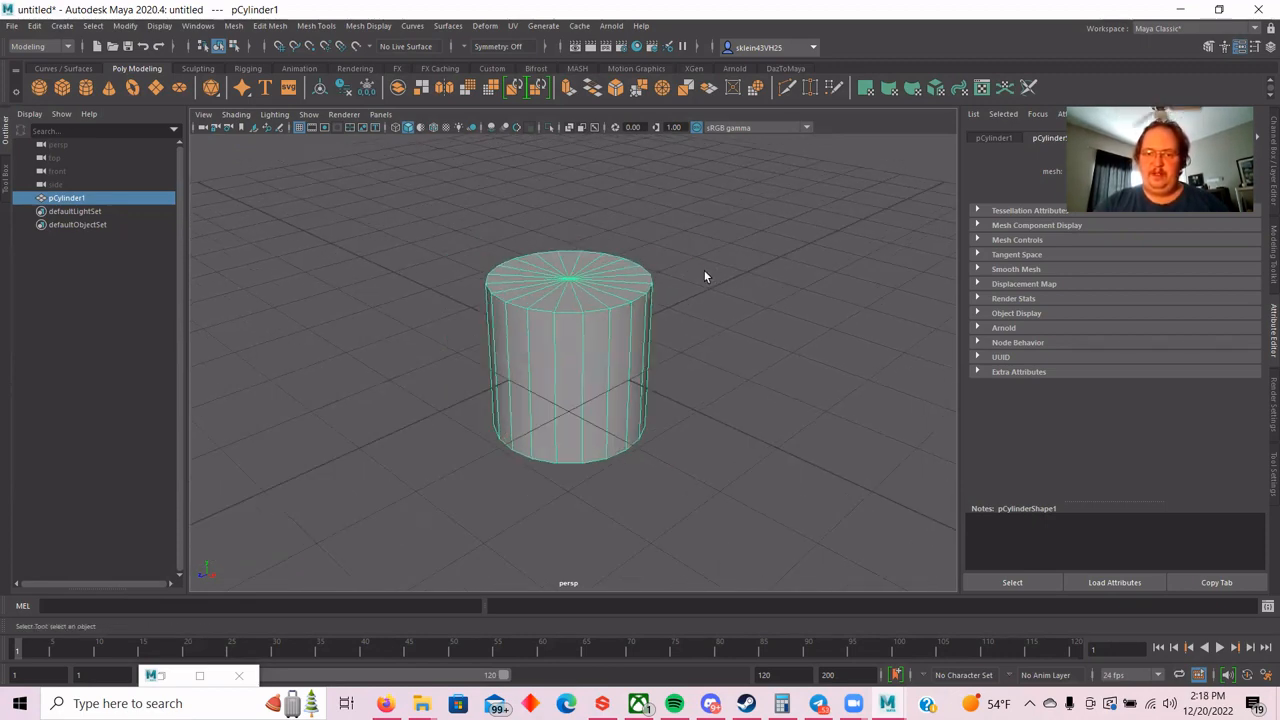
left_click_drag(704, 277, 600, 254, "alt")
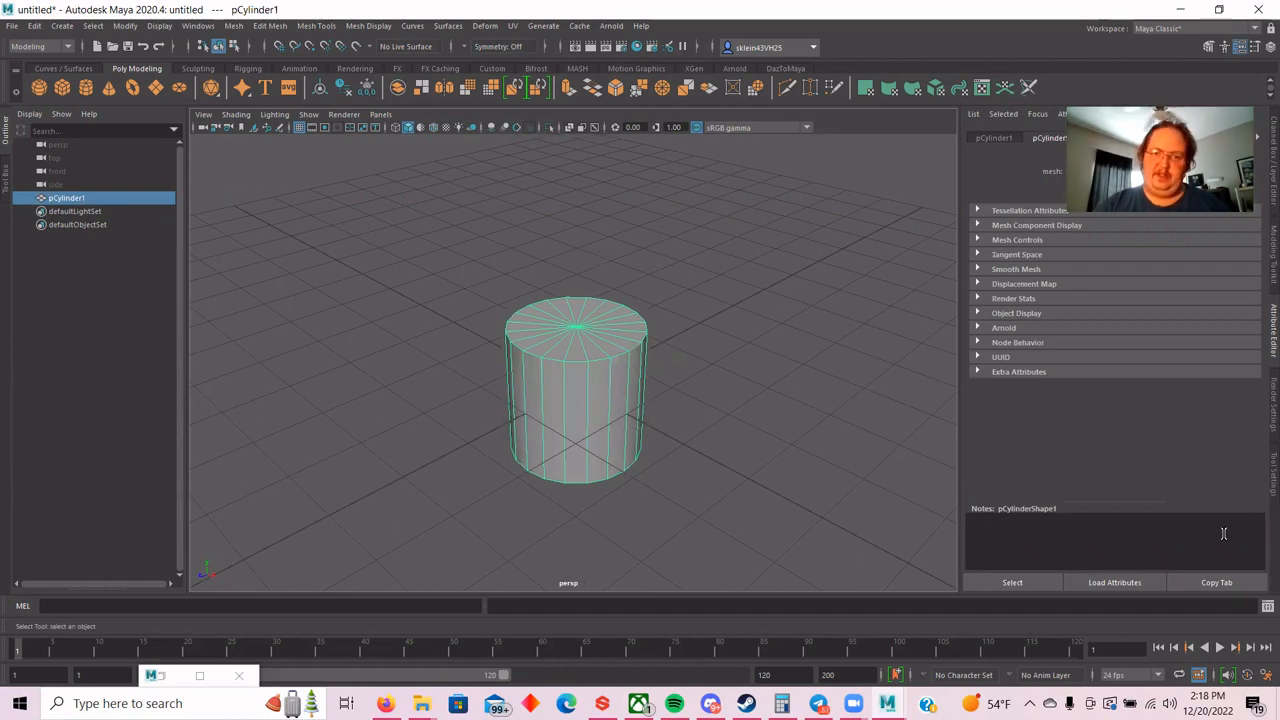
left_click_drag(591, 177, 570, 258, "alt")
middle_click_drag(570, 258, 653, 243, "alt")
left_click_drag(653, 243, 612, 295, "alt")
middle_click_drag(559, 217, 552, 214, "alt")
right_click_drag(552, 214, 600, 306, "alt")
scroll(604, 319, "up", 3)
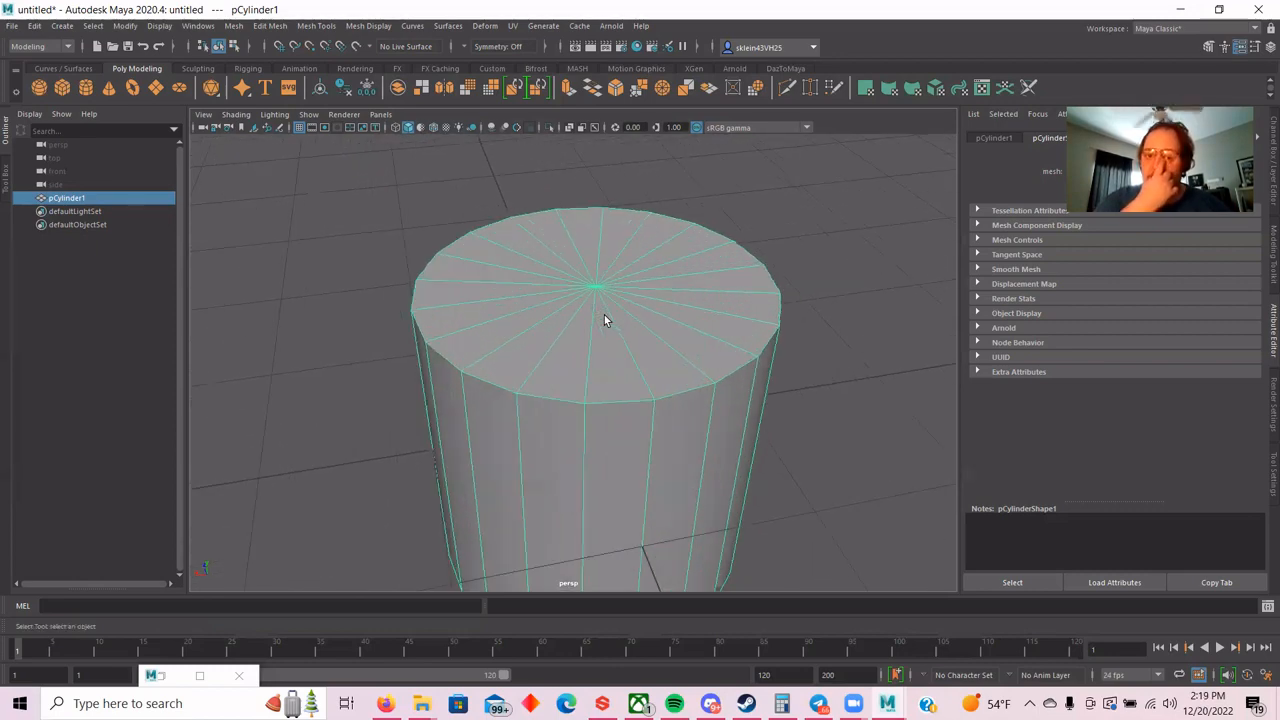
scroll(604, 319, "up", 3)
scroll(604, 319, "down", 3)
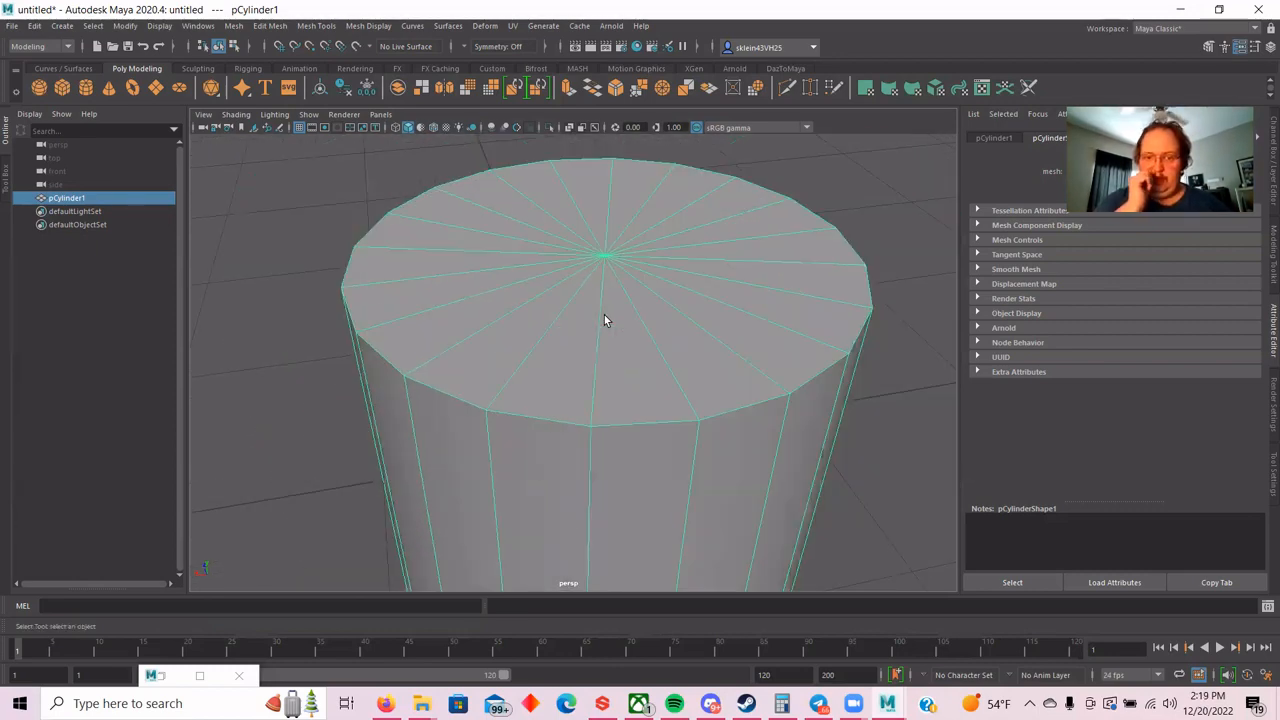
scroll(604, 316, "down", 2)
scroll(621, 285, "down", 2)
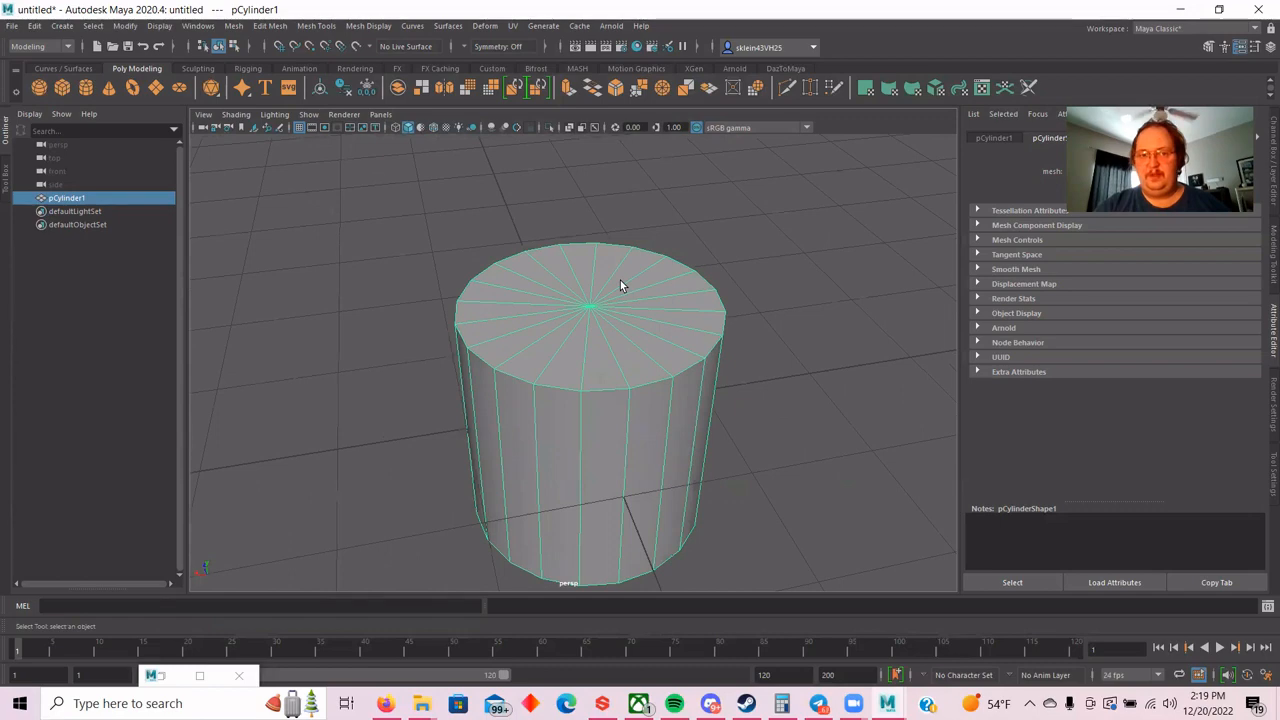
scroll(620, 285, "down", 3)
scroll(620, 285, "down", 2)
scroll(620, 284, "up", 6)
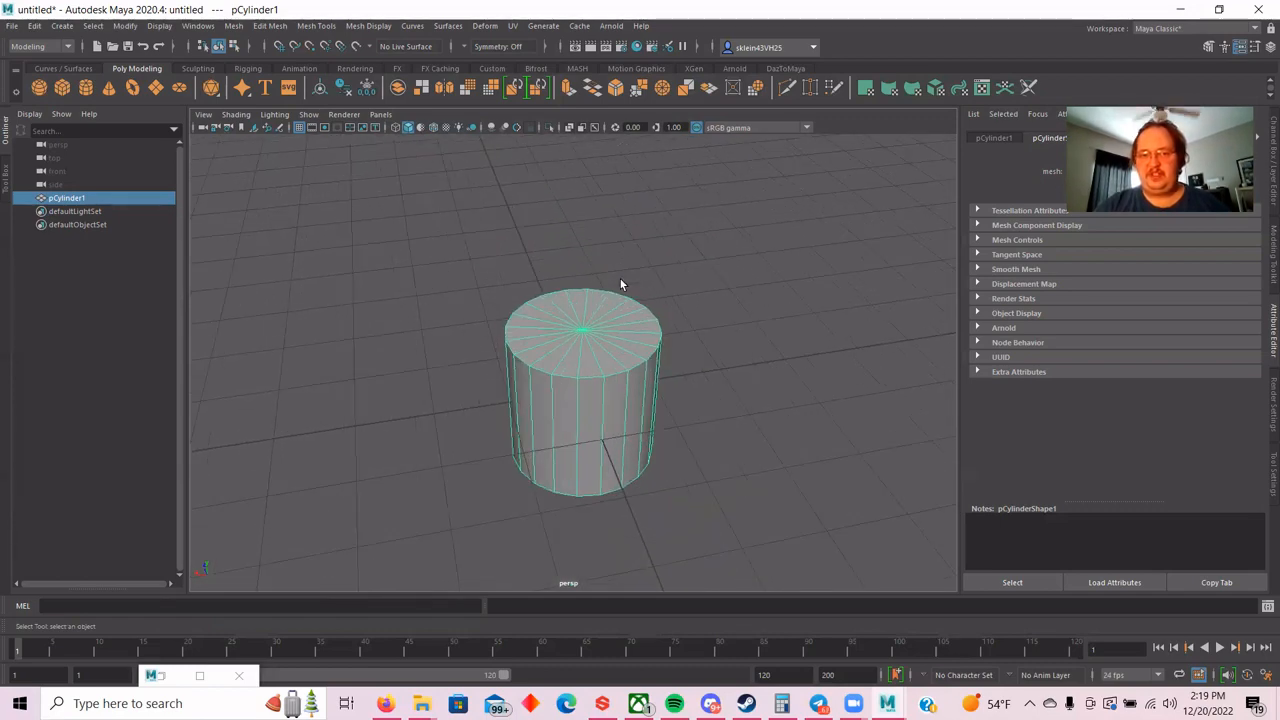
scroll(622, 276, "up", 3)
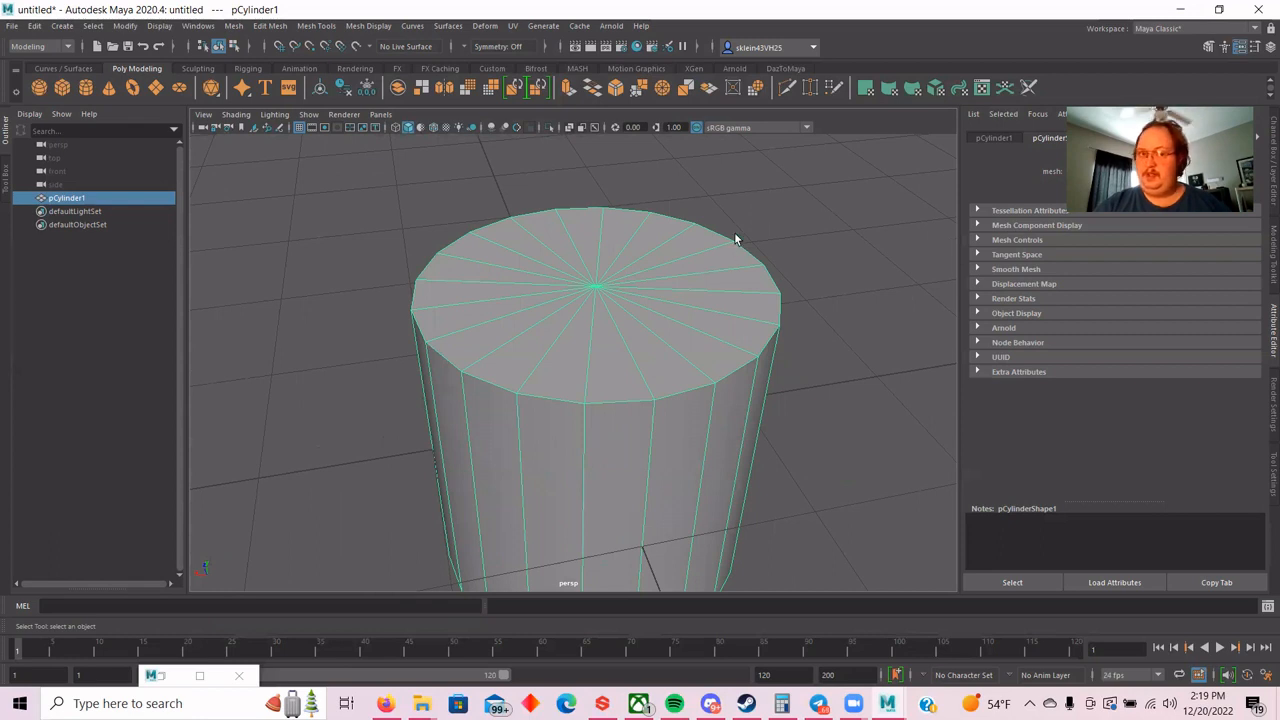
right_click_drag(737, 211, 737, 210, "shift")
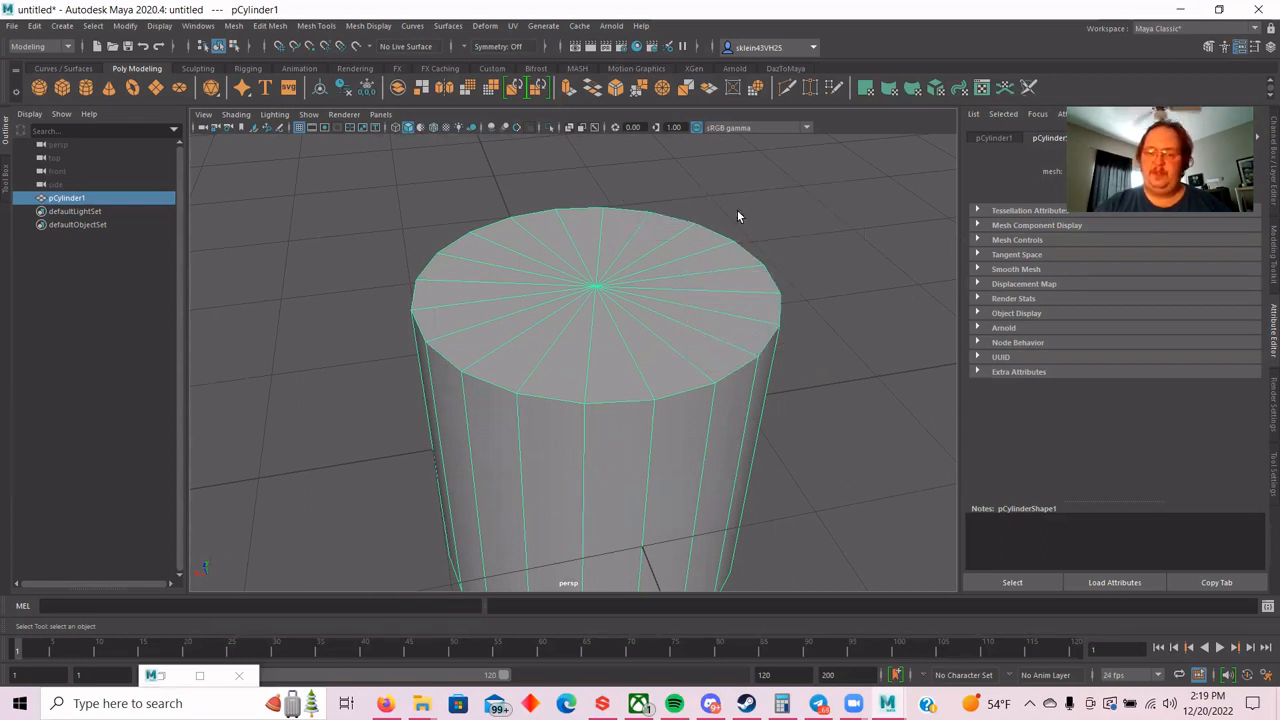
mouse_move(737, 209)
middle_mouse_down("alt")
mouse_move(740, 246)
mouse_move(733, 200)
middle_mouse_up("alt")
right_click_drag(706, 249, 649, 210, "alt")
key("f")
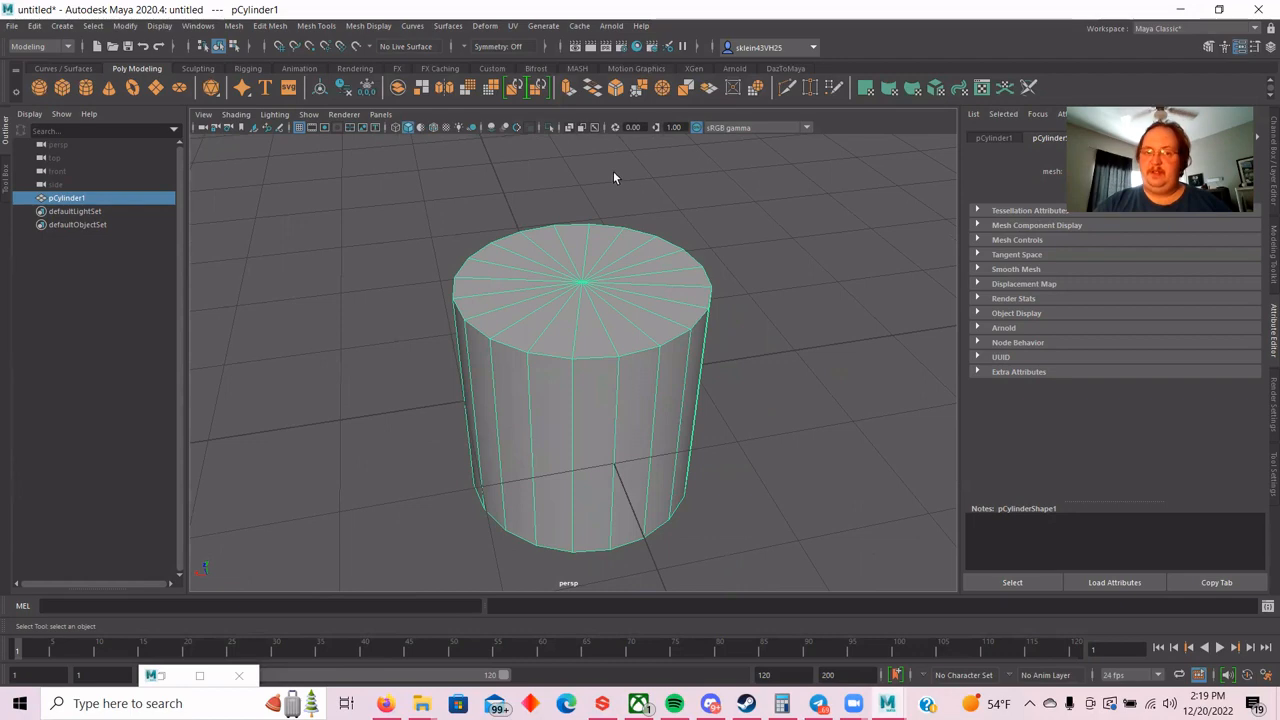
mouse_move(546, 188)
right_mouse_down()
mouse_move(550, 173)
mouse_move(505, 157)
mouse_move(503, 217)
mouse_move(562, 219)
mouse_move(577, 159)
mouse_move(538, 156)
mouse_move(495, 190)
mouse_move(589, 168)
mouse_move(540, 188)
mouse_move(550, 193)
right_mouse_up()
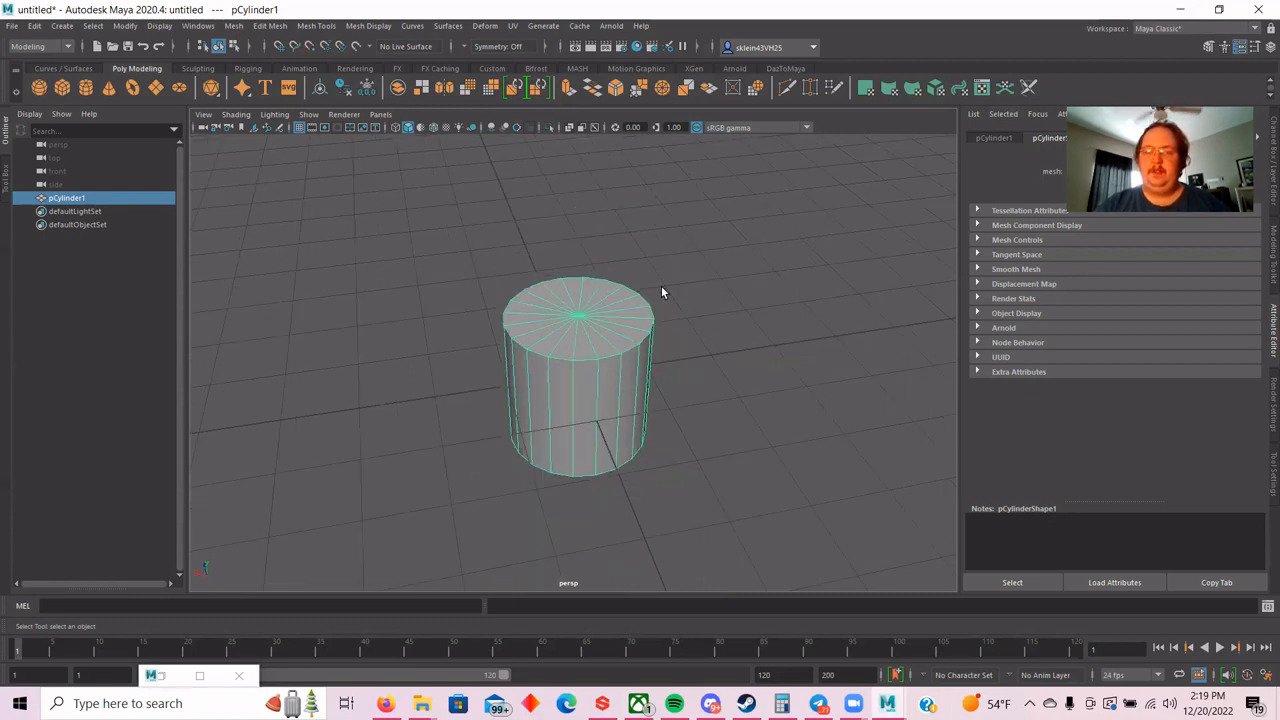
left_click_drag(698, 320, 703, 286, "alt")
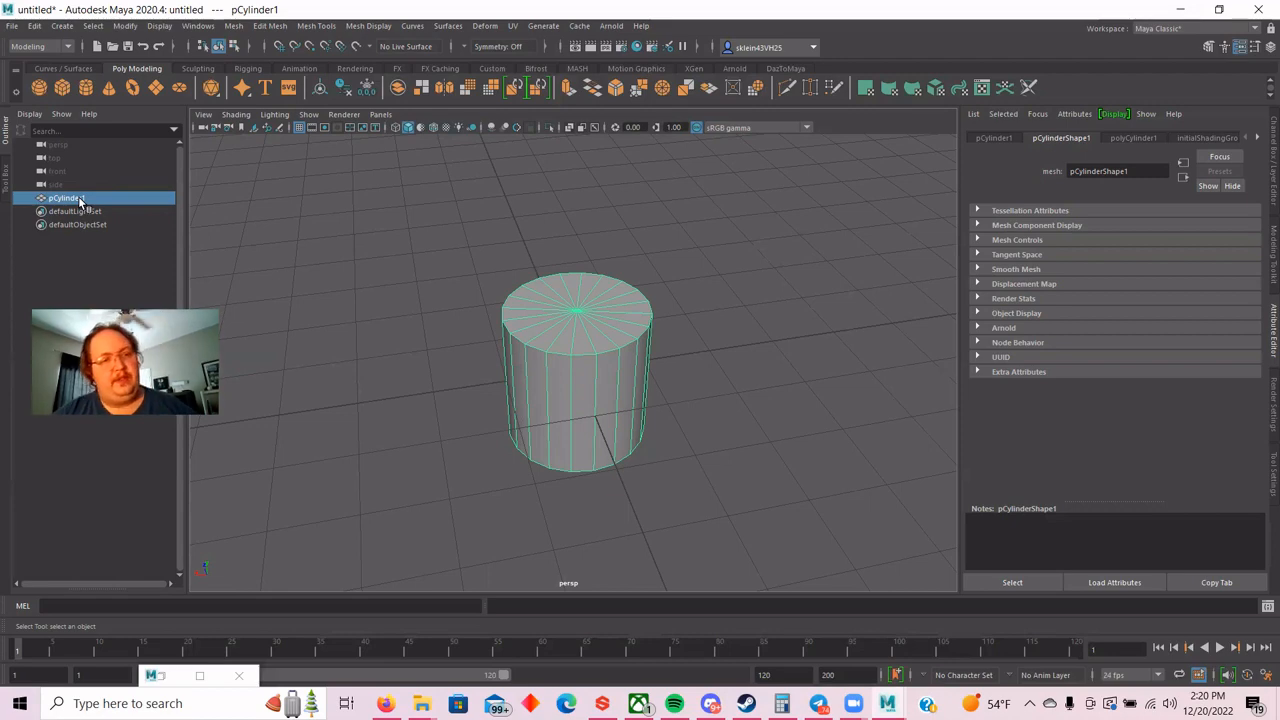
Rename the cylinder object as CoffeeCup_geo.
double_click(80, 199)
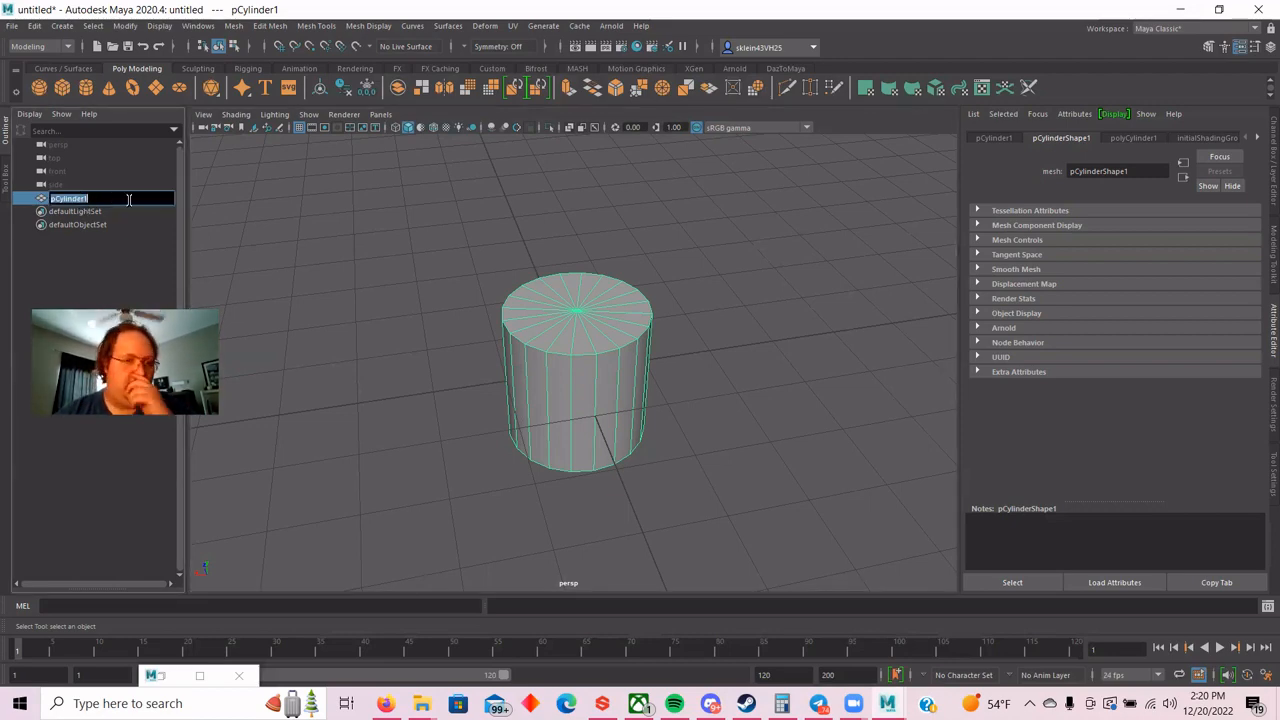
type("CoffeeCup")
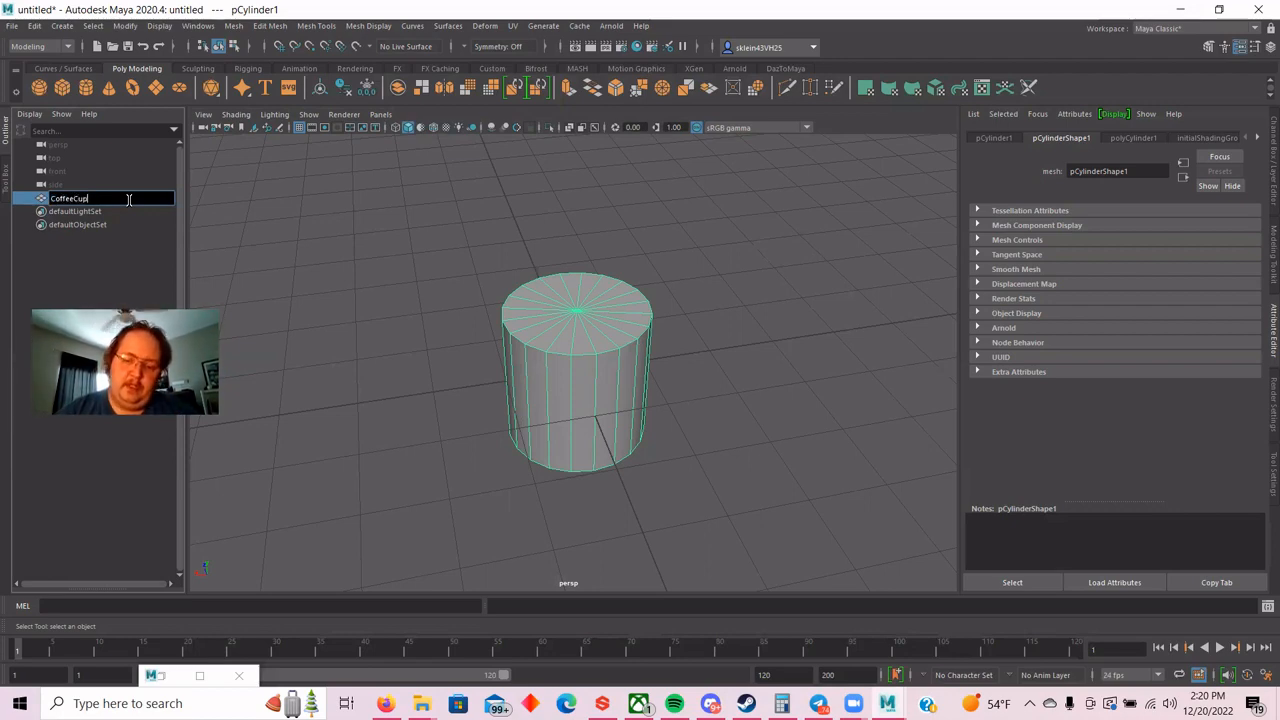
type("_geo")
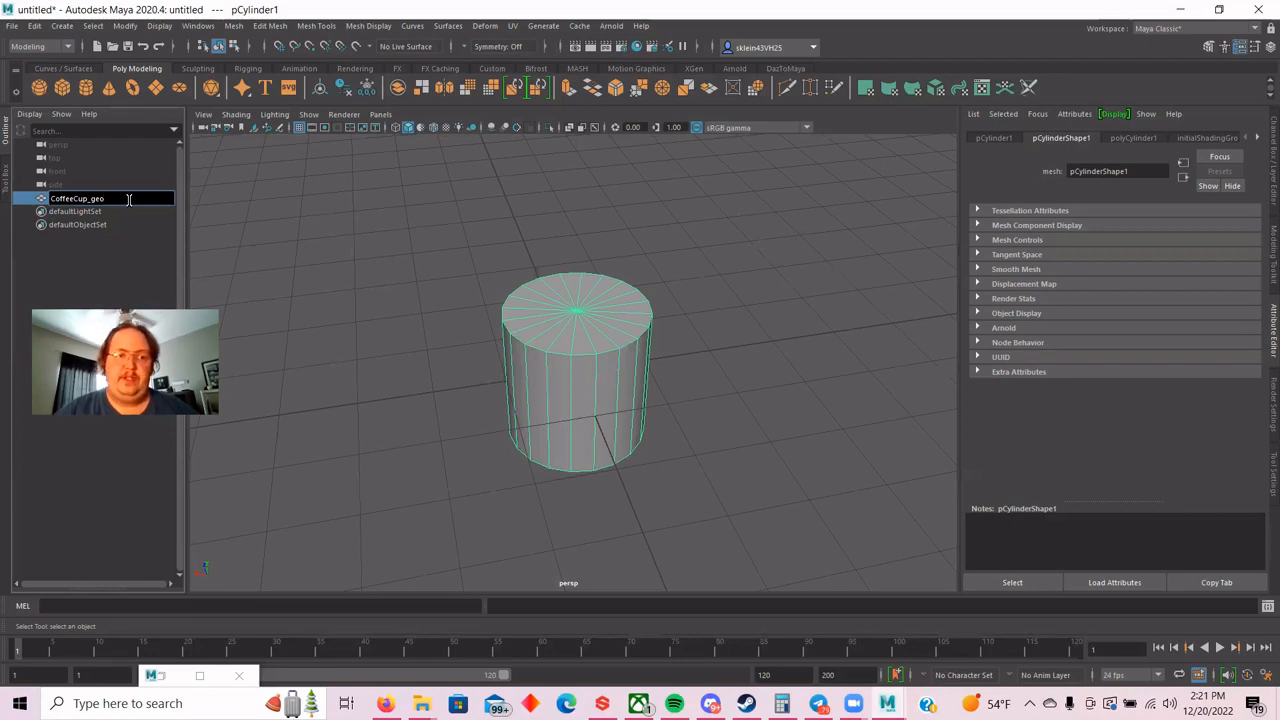
key("Return")
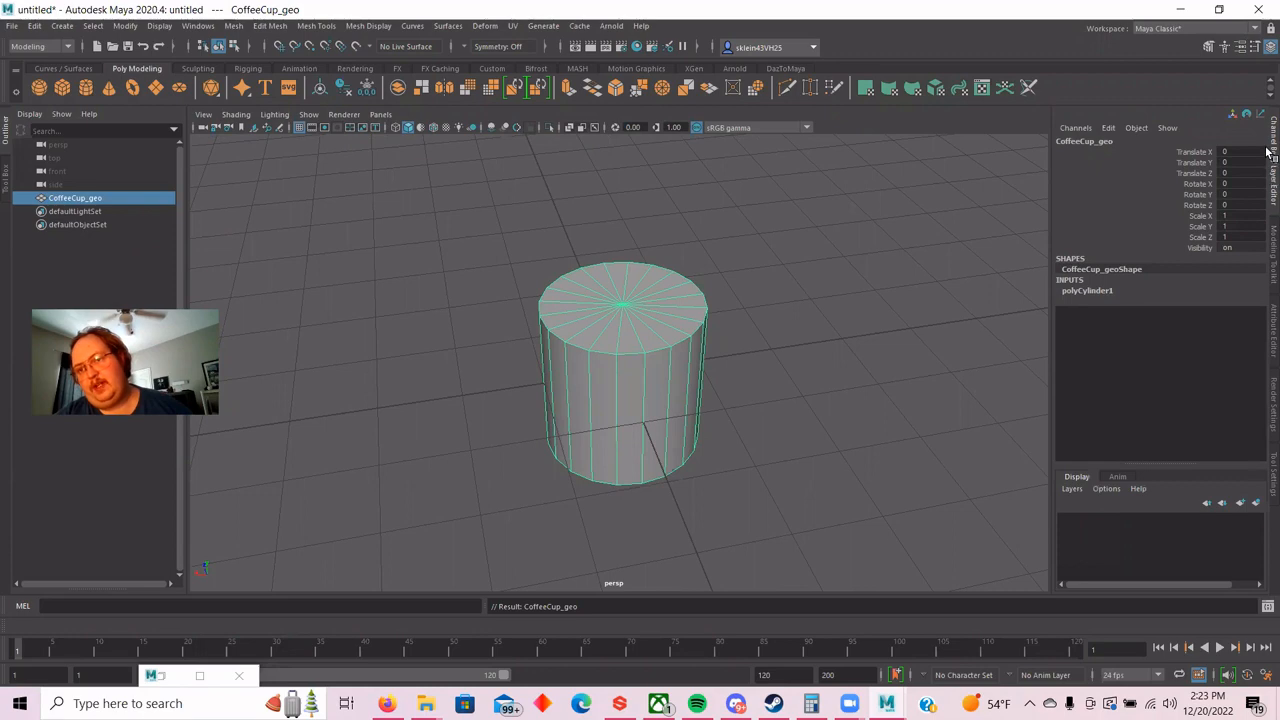
Review the modeling tools, shape attributes, render settings and selection tool settings available for the cup.
left_click(1270, 250)
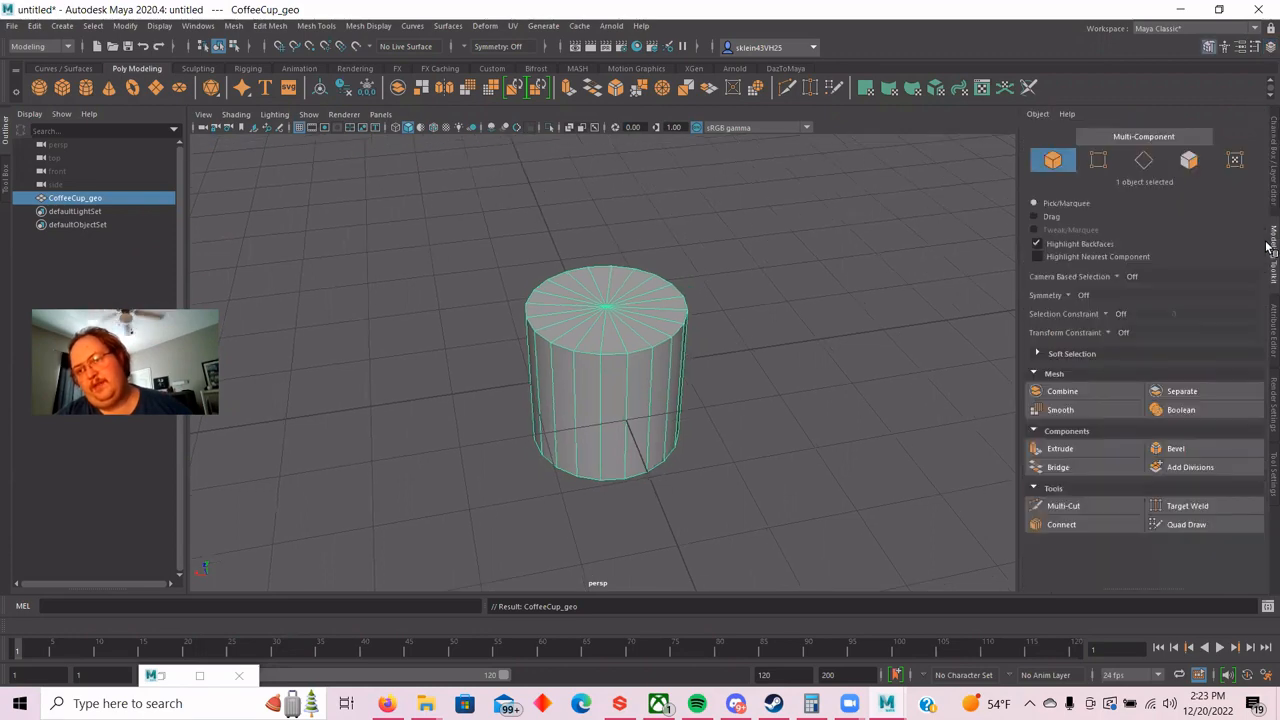
left_click(1267, 328)
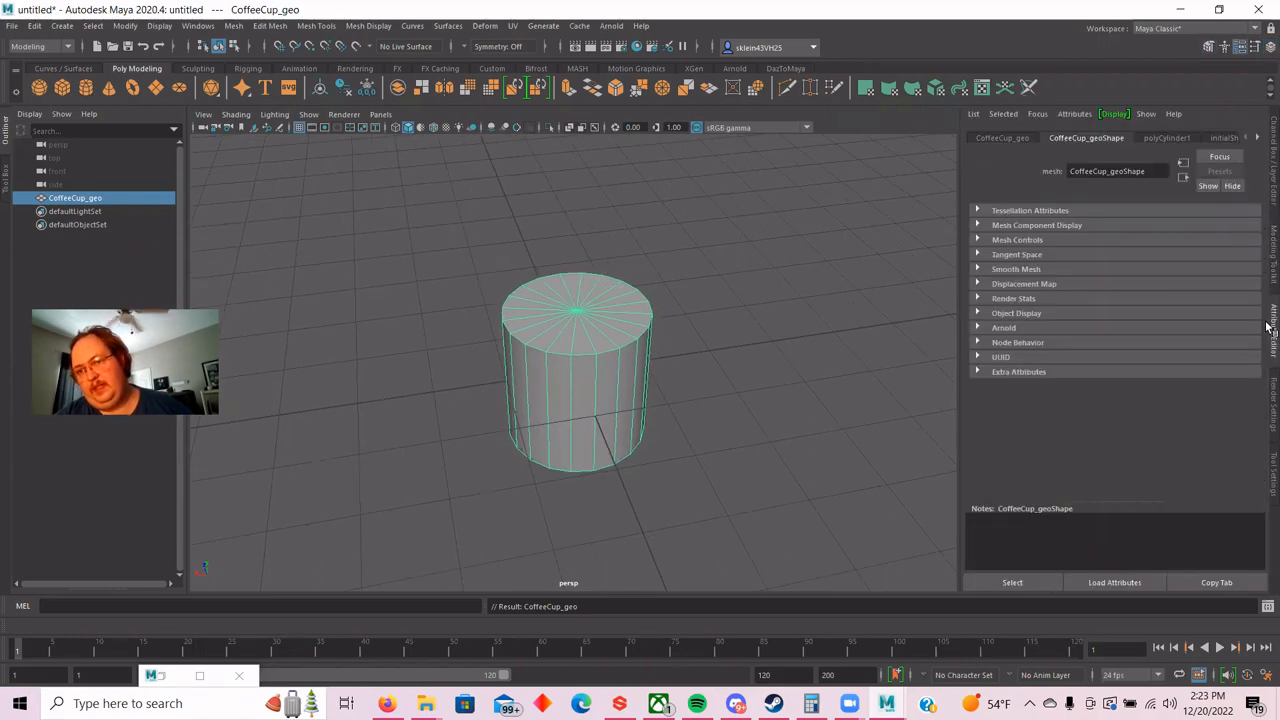
left_click(1268, 391)
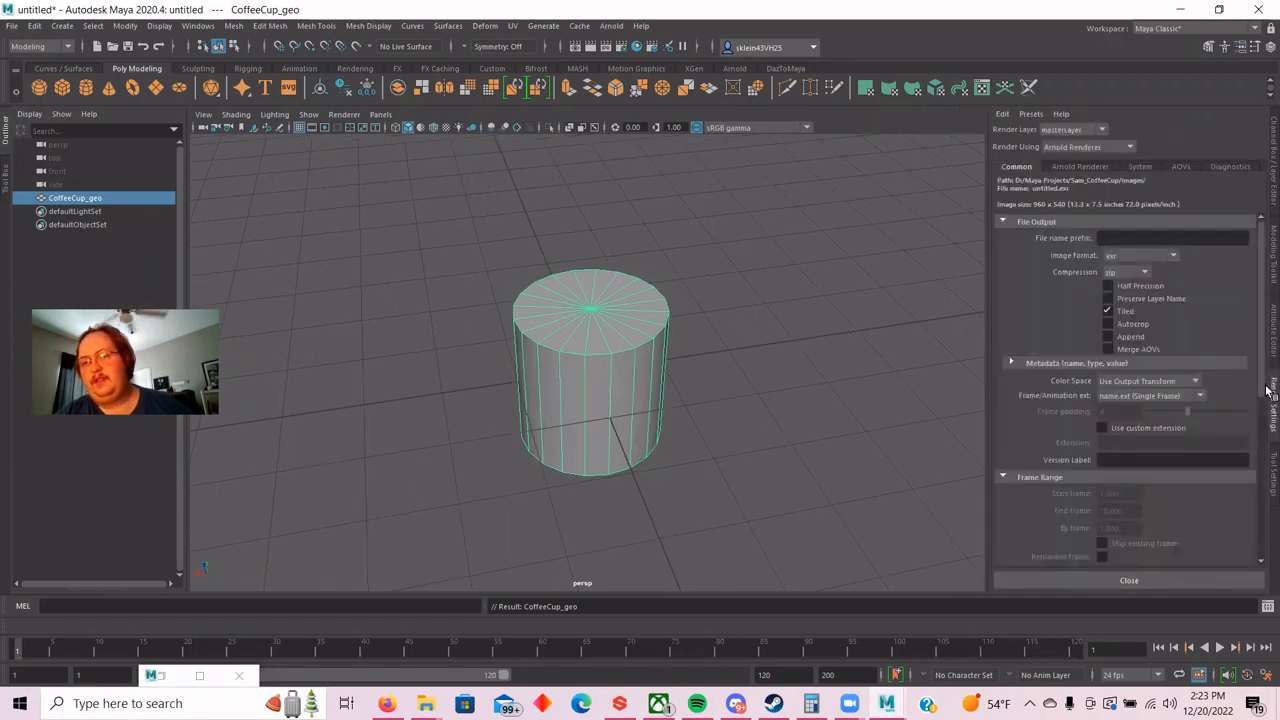
left_click(1267, 472)
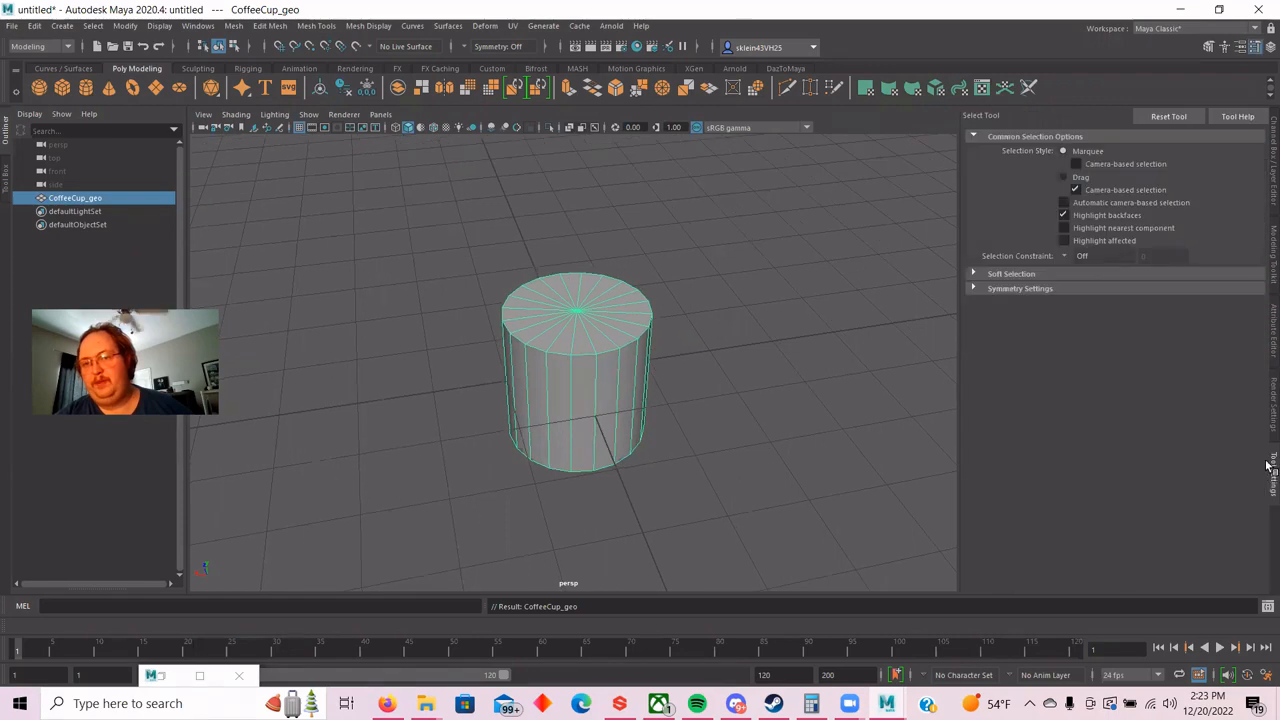
Set the height of the cup's cylinder to 1 in its polyCylinder1 construction inputs.
left_click(1270, 182)
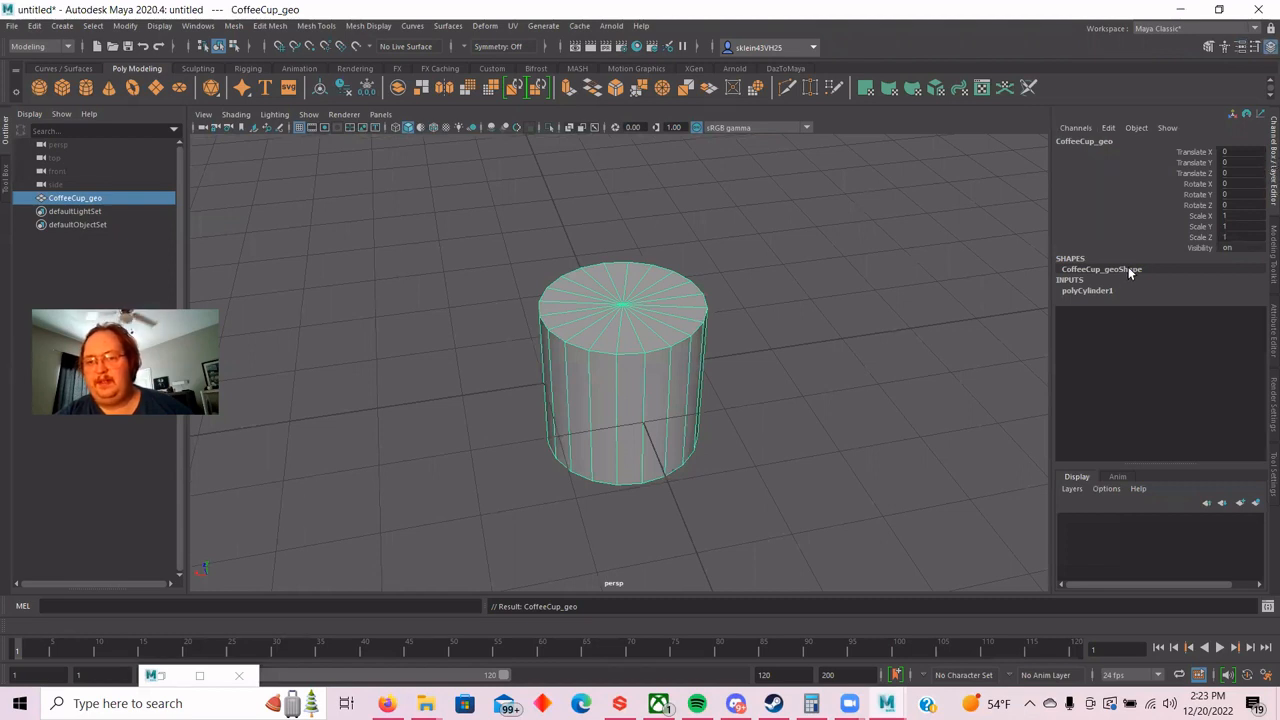
left_click(1098, 290)
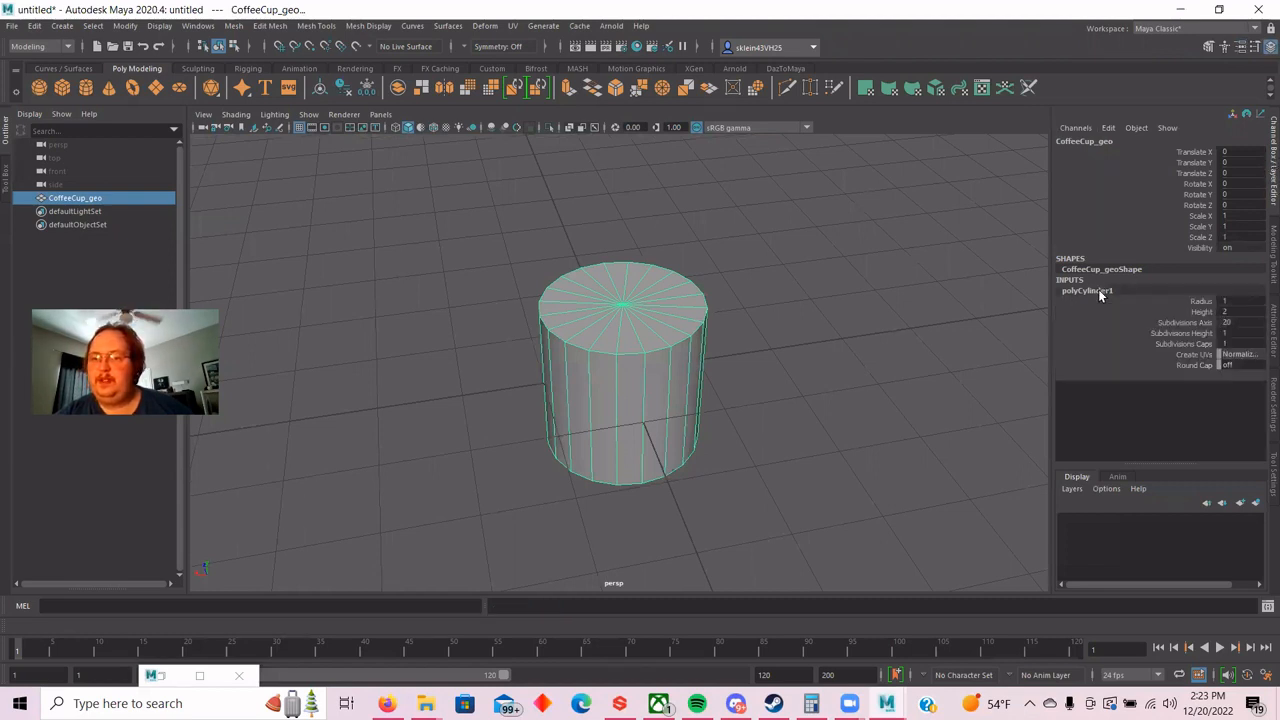
double_click(1232, 311)
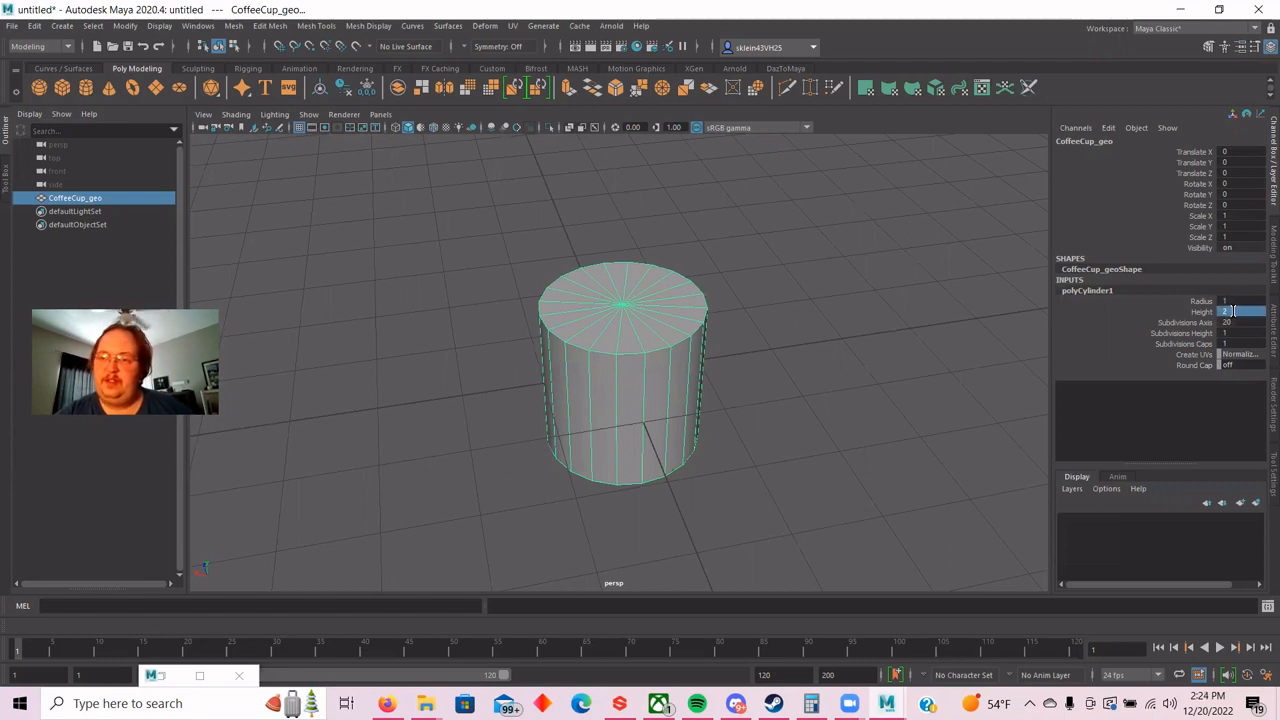
type("1")
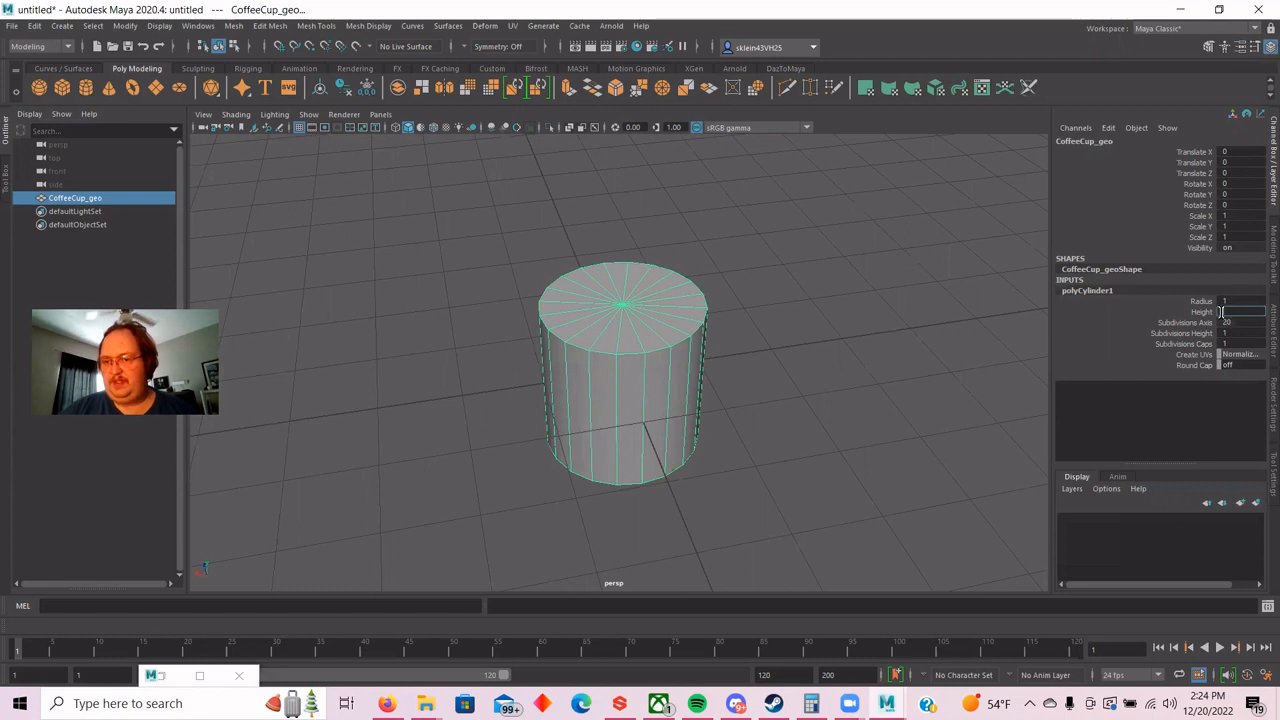
key("Return")
scroll(863, 316, "up", 2)
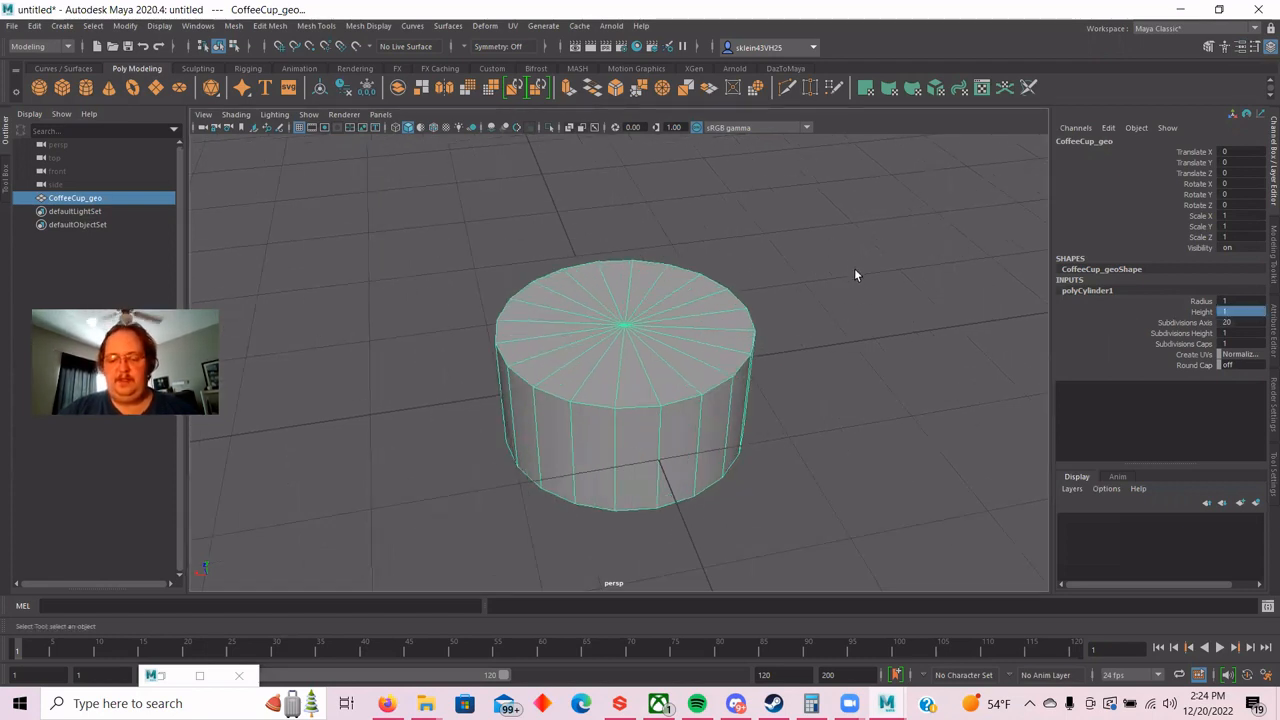
mouse_move(851, 274)
left_mouse_down("alt")
mouse_move(744, 249)
mouse_move(826, 217)
mouse_move(894, 309)
mouse_move(840, 300)
mouse_move(838, 248)
mouse_move(860, 260)
mouse_move(841, 283)
left_mouse_up("alt")
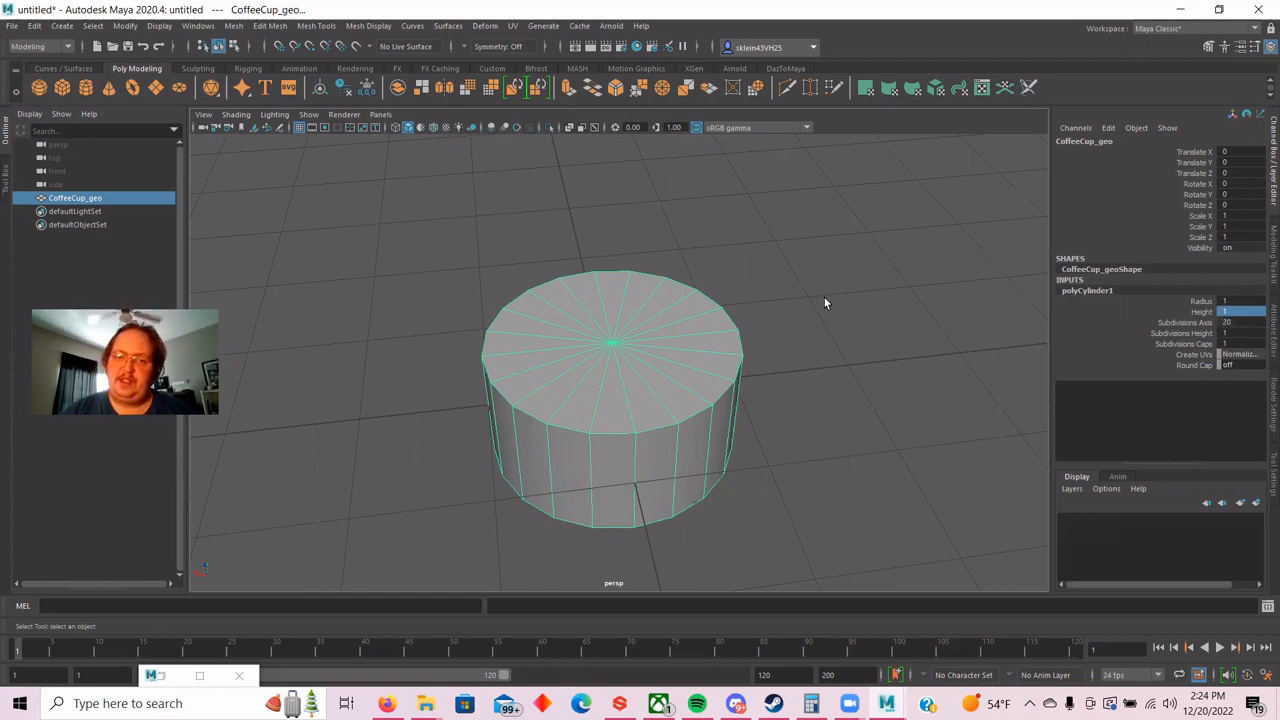
middle_click_drag(824, 302, 824, 270, "alt")
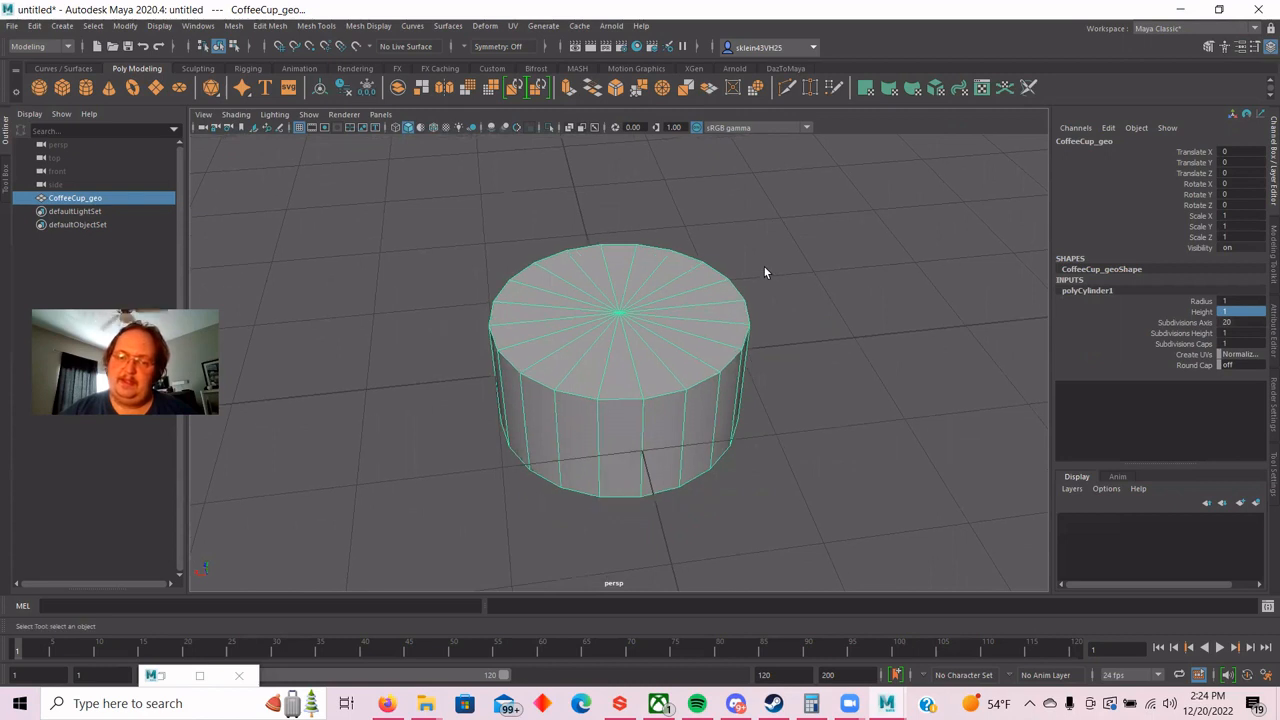
Set the axis subdivisions of the cup's cylinder to 14 in its polyCylinder1 construction inputs.
scroll(731, 276, "up", 2)
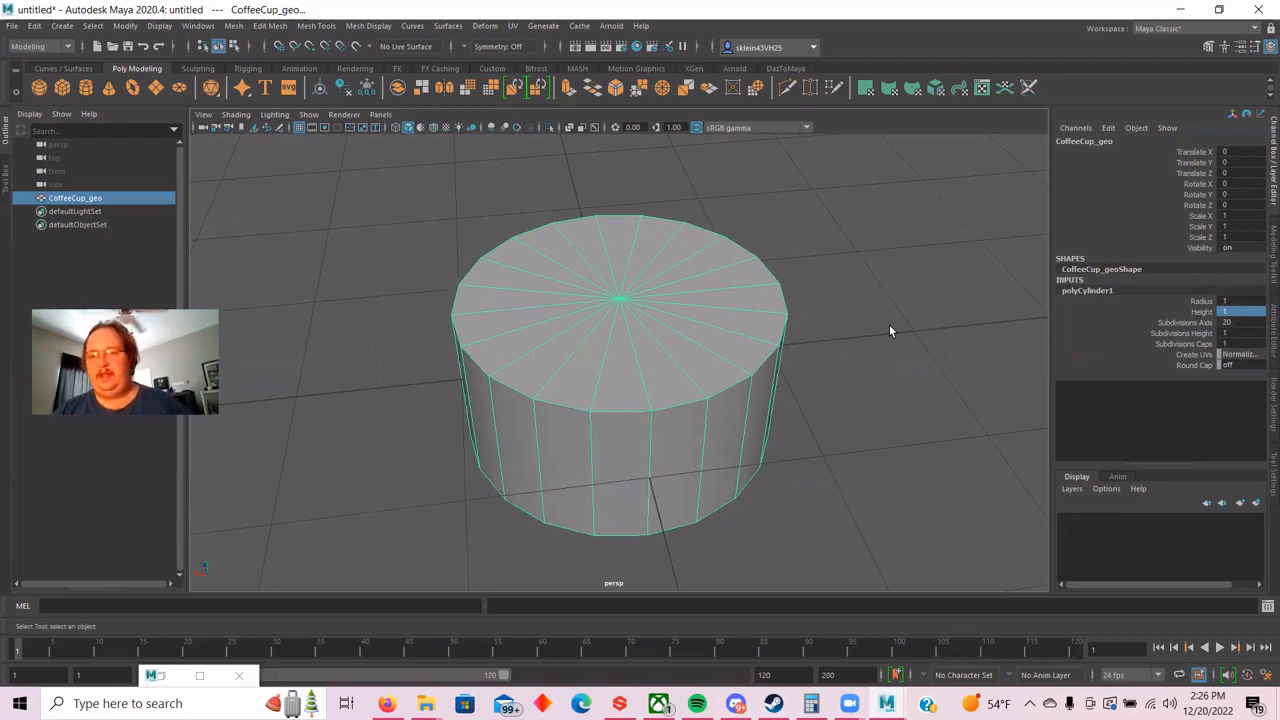
left_click(1228, 323)
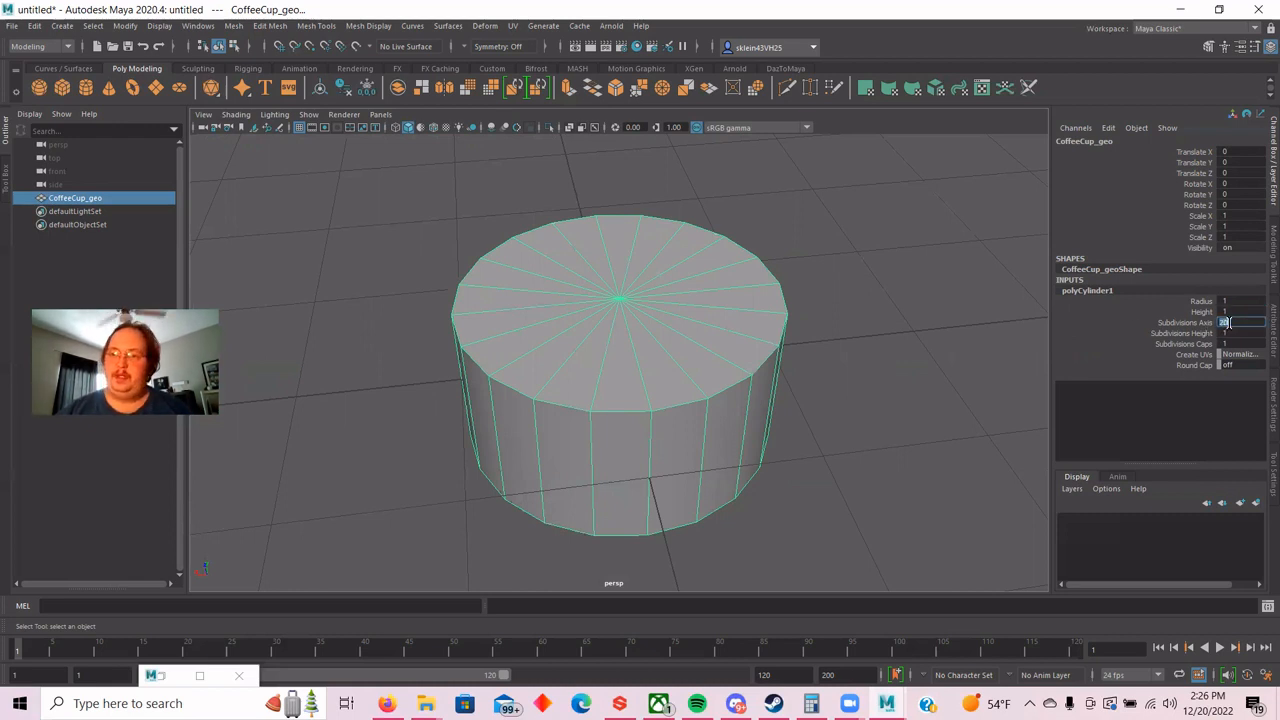
type("14")
key("Return")
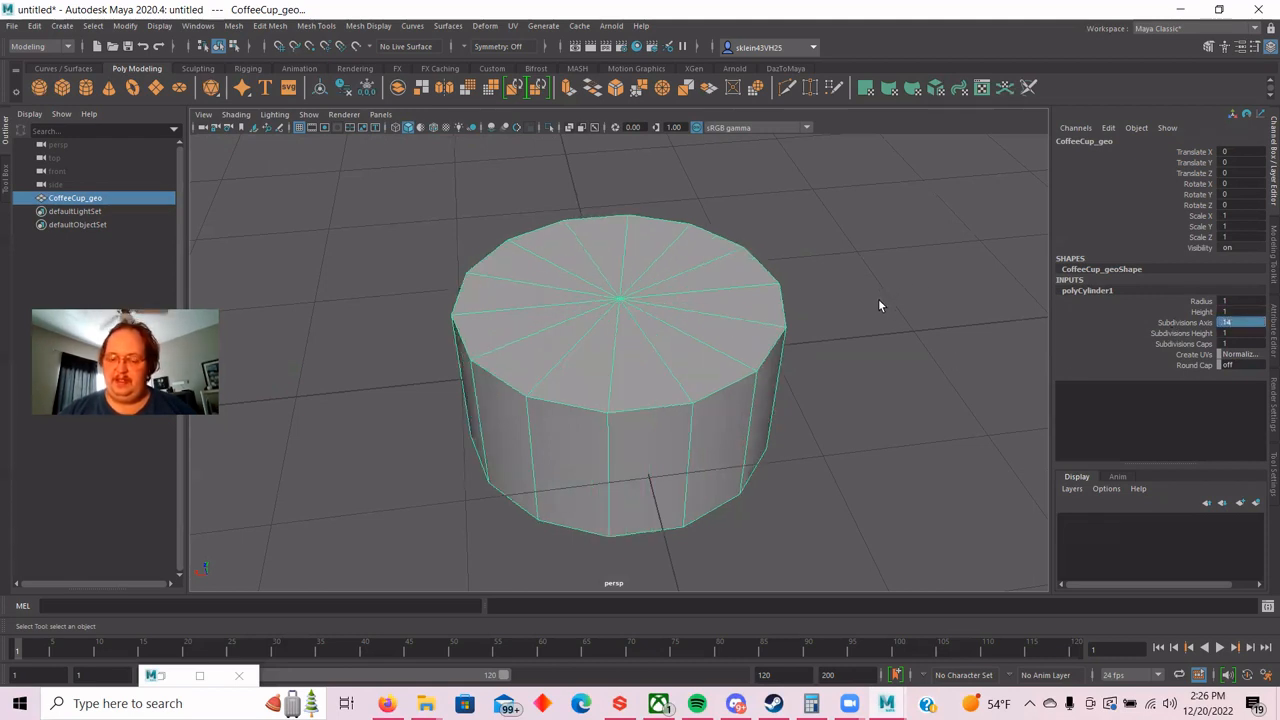
Set the cap subdivisions of the cup's cylinder to 2 to add an edge ring on each cap.
mouse_move(890, 298)
middle_mouse_down("alt")
mouse_move(877, 283)
mouse_move(890, 276)
middle_mouse_up("alt")
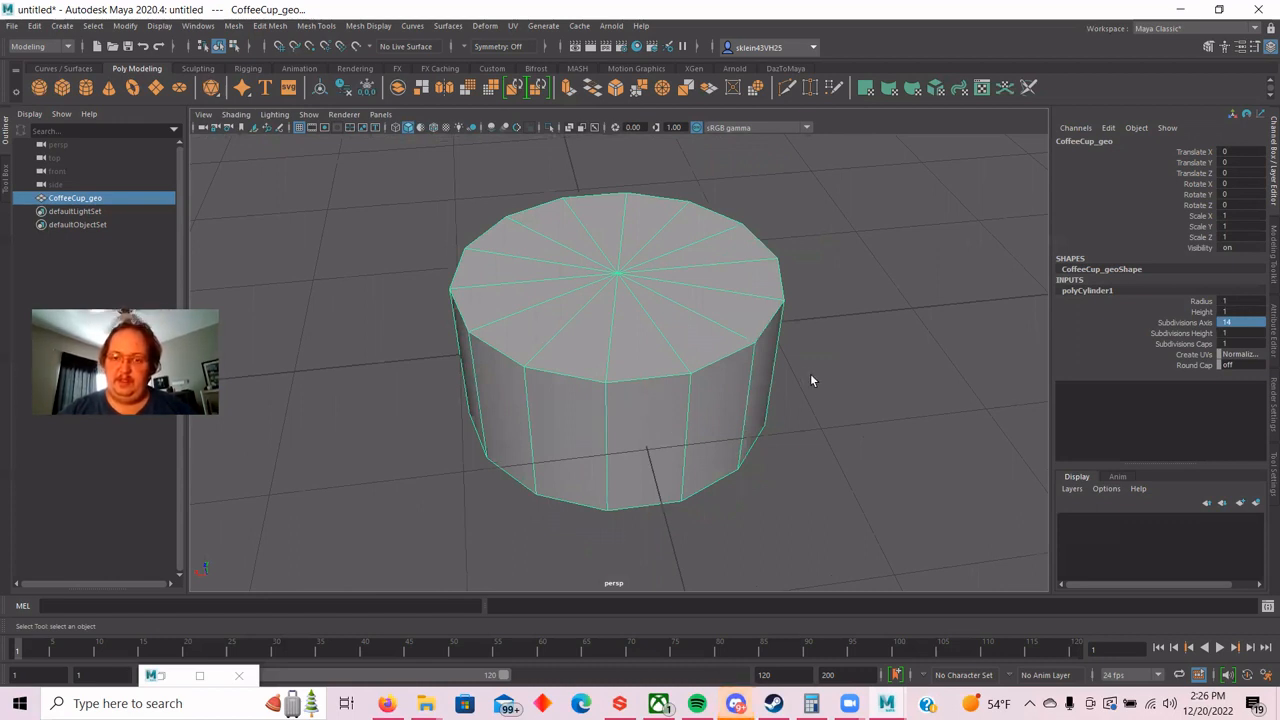
left_click_drag(838, 372, 617, 266, "alt")
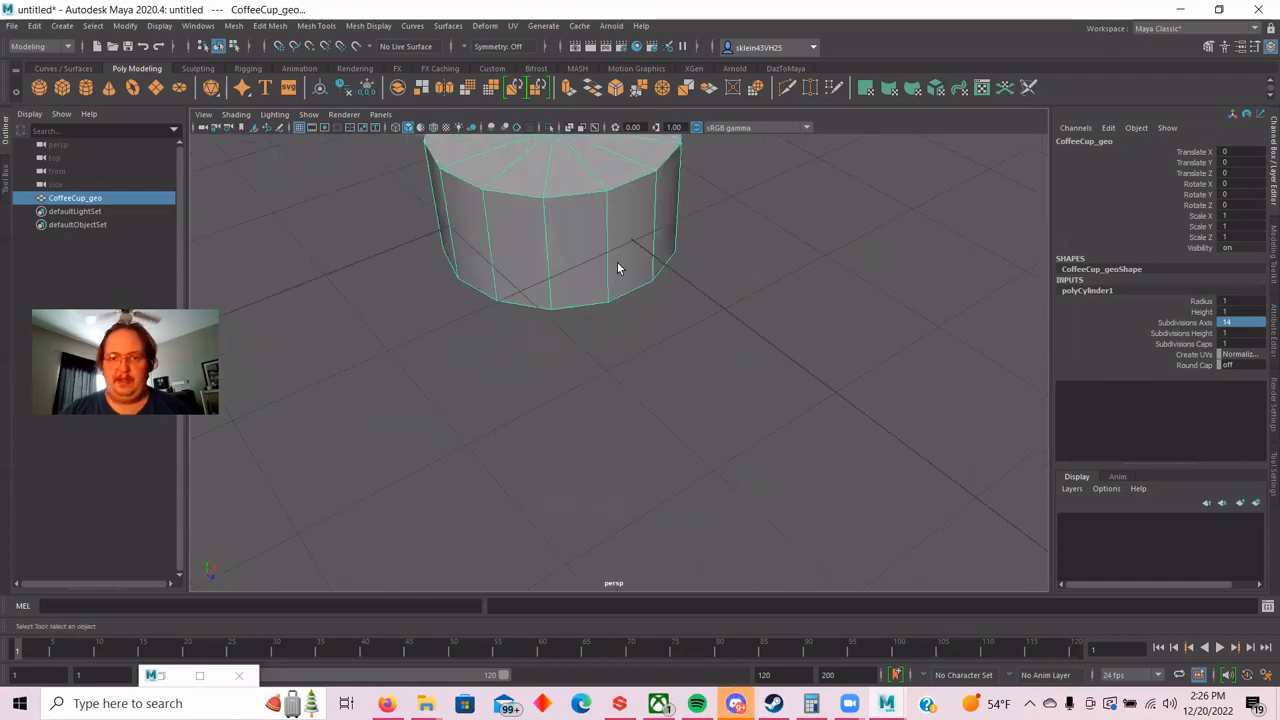
middle_click_drag(637, 249, 718, 366, "alt")
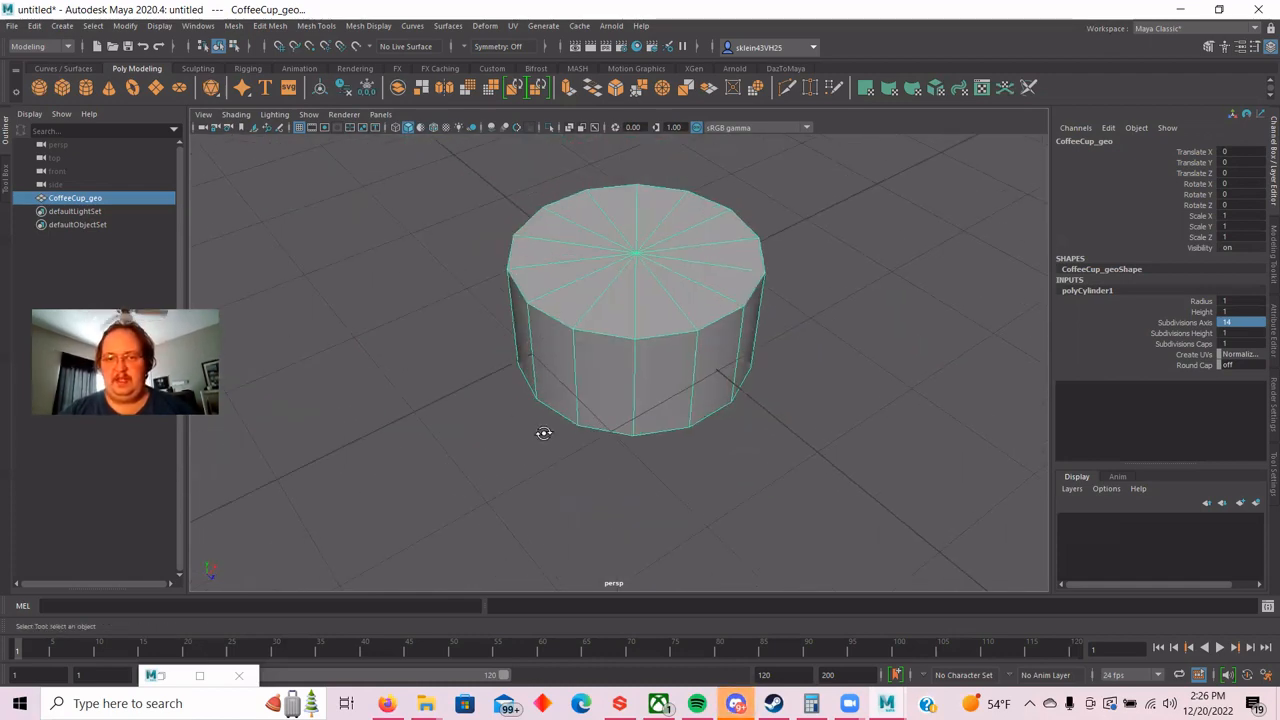
left_click_drag(543, 433, 723, 414, "alt")
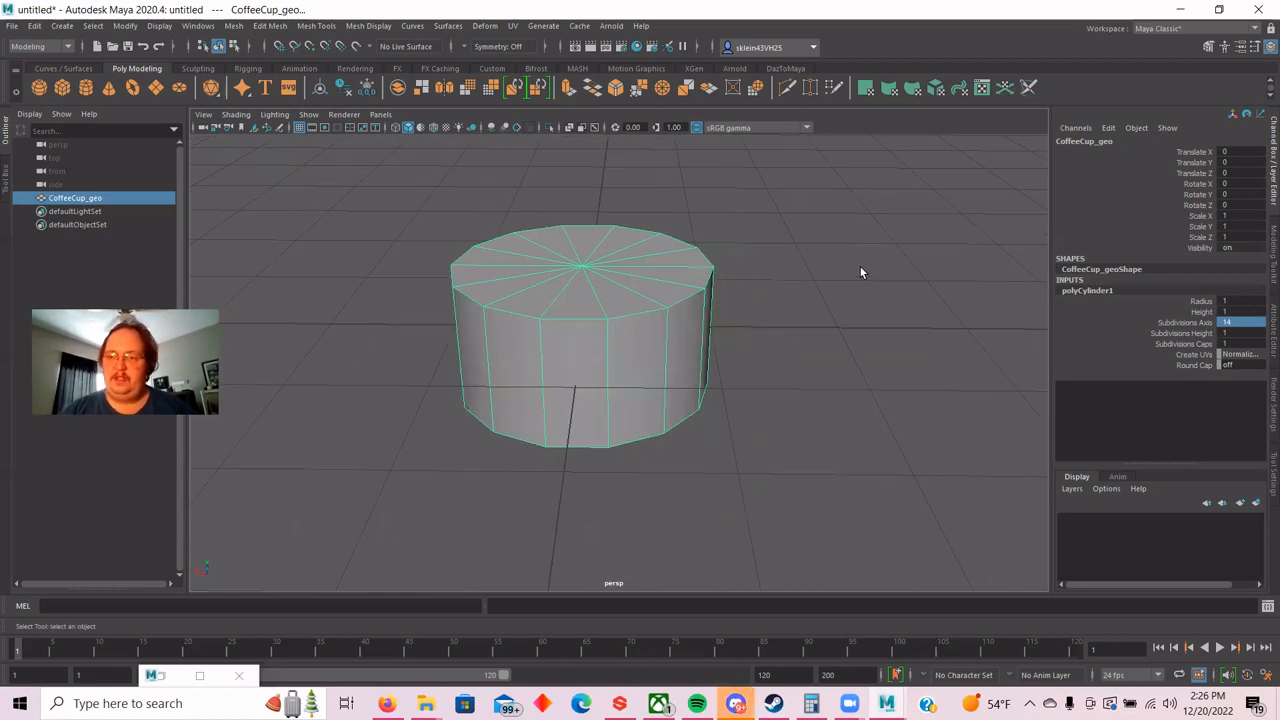
left_click_drag(833, 296, 814, 337, "alt")
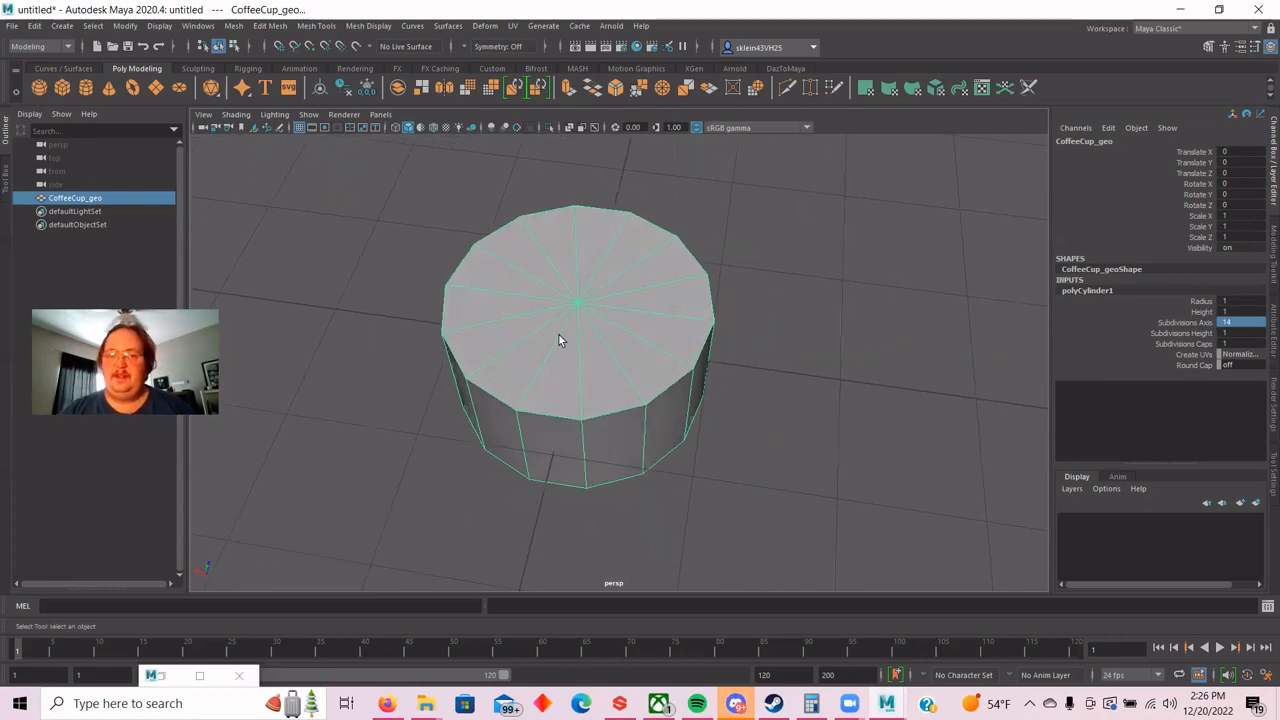
left_click_drag(805, 395, 820, 419, "alt")
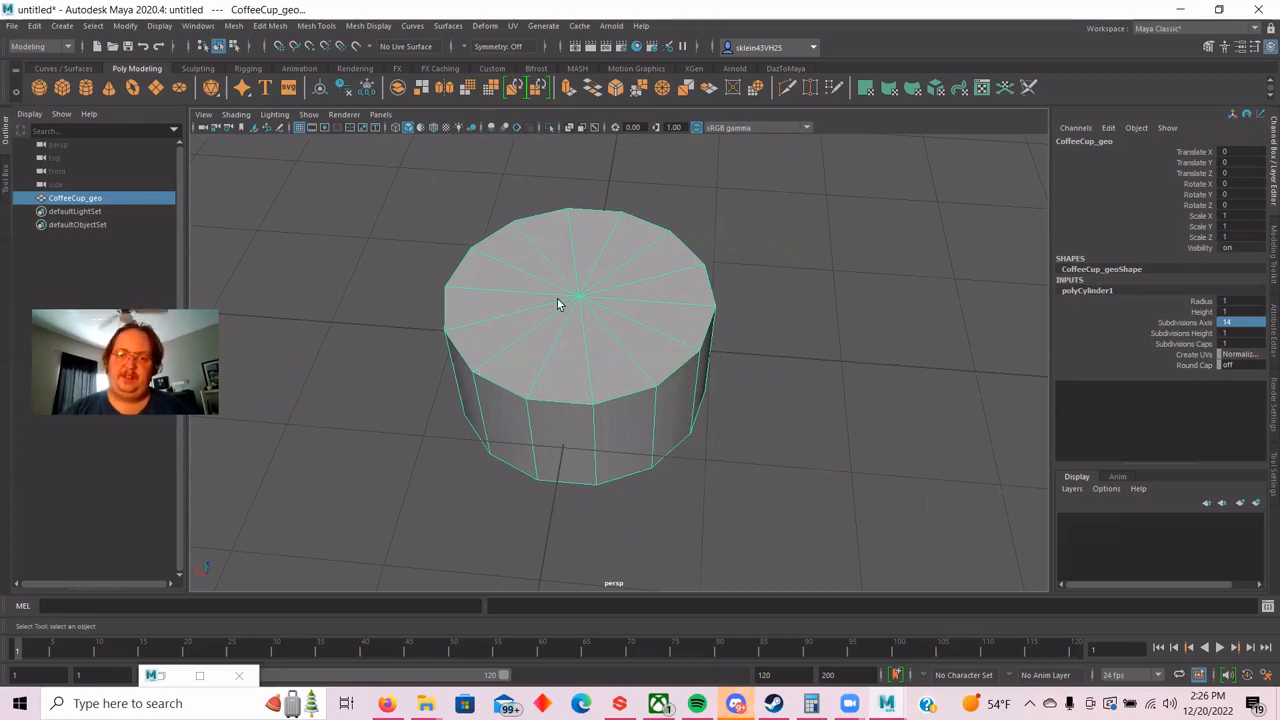
double_click(1222, 343)
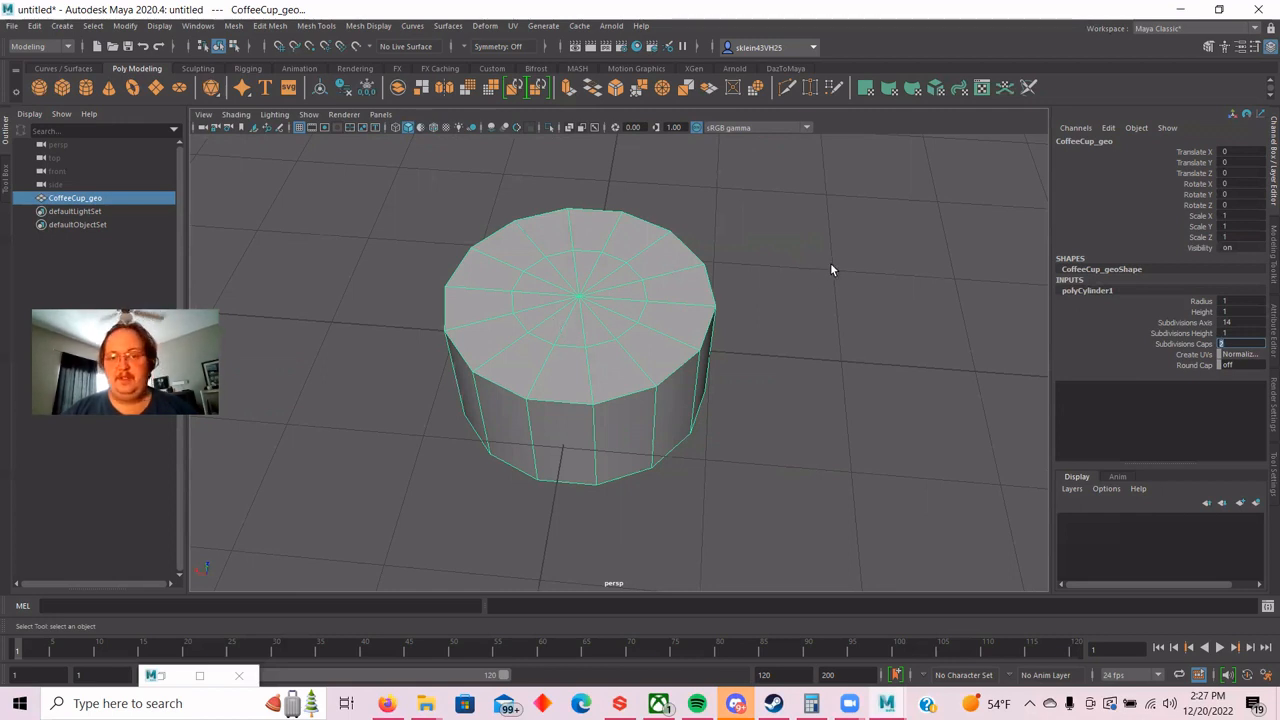
scroll(833, 270, "down", 2)
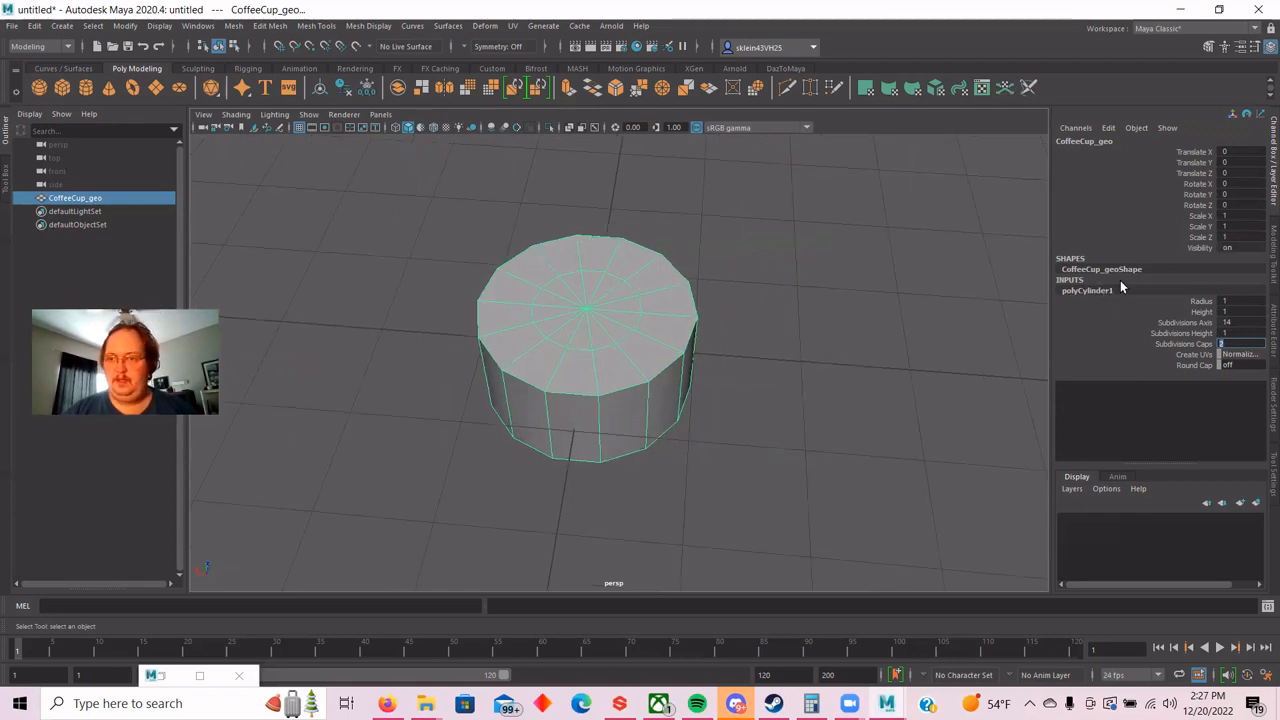
Examine the cup's transform channels and polyCylinder1 inputs, and compare the scale channels with their axes in the viewport.
left_click(1228, 215)
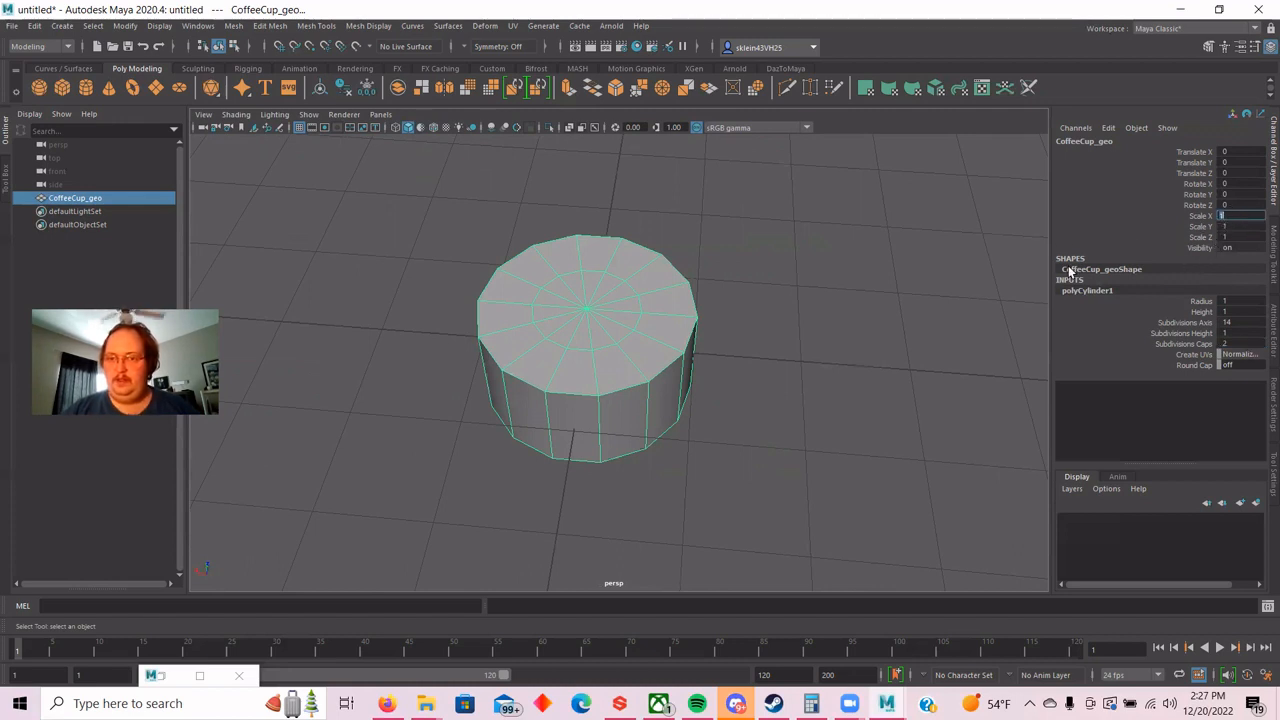
scroll(933, 295, "up", 2)
middle_click_drag(910, 268, 945, 296, "alt")
scroll(945, 296, "down", 1)
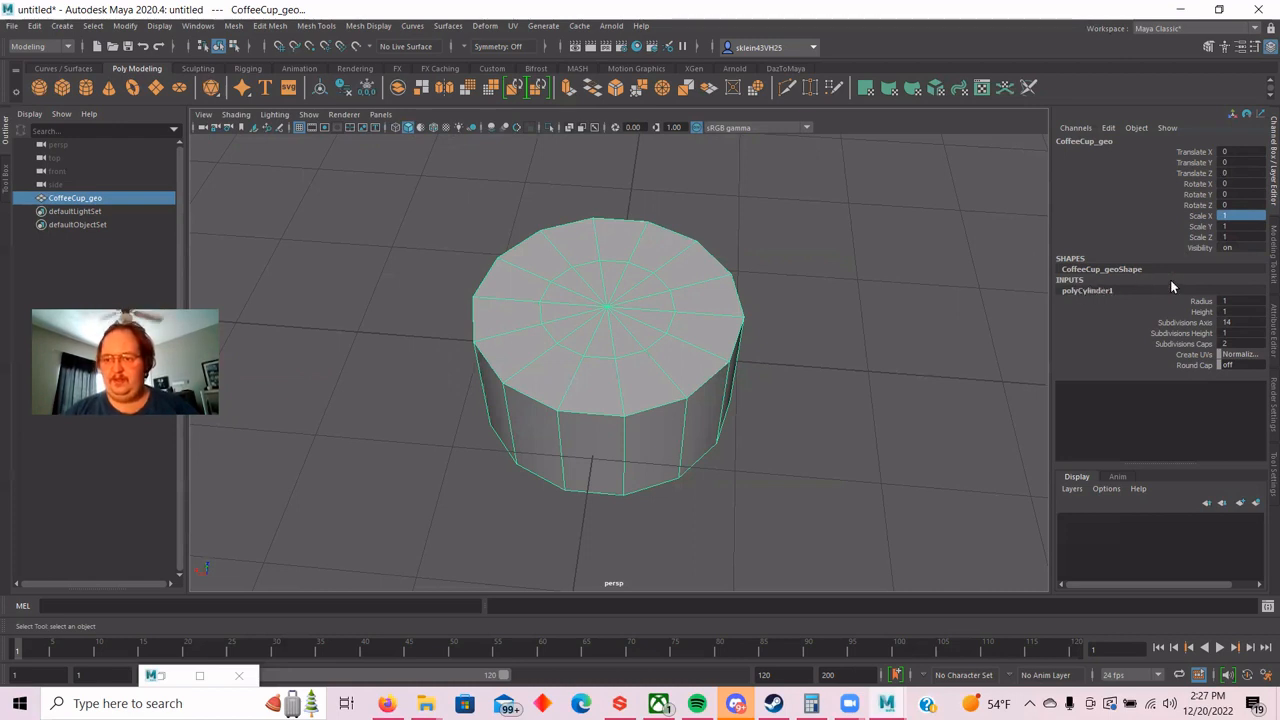
double_click(1089, 290)
left_click(1072, 284)
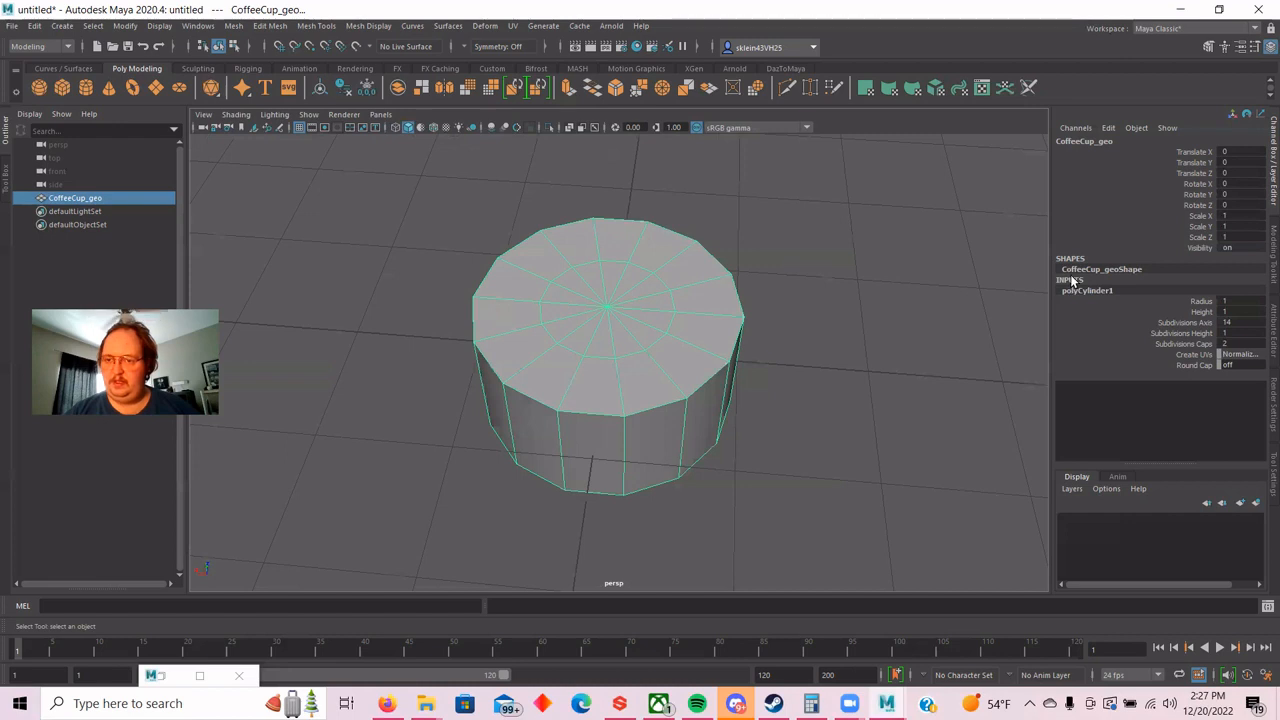
left_click(1148, 292)
left_click(1097, 355)
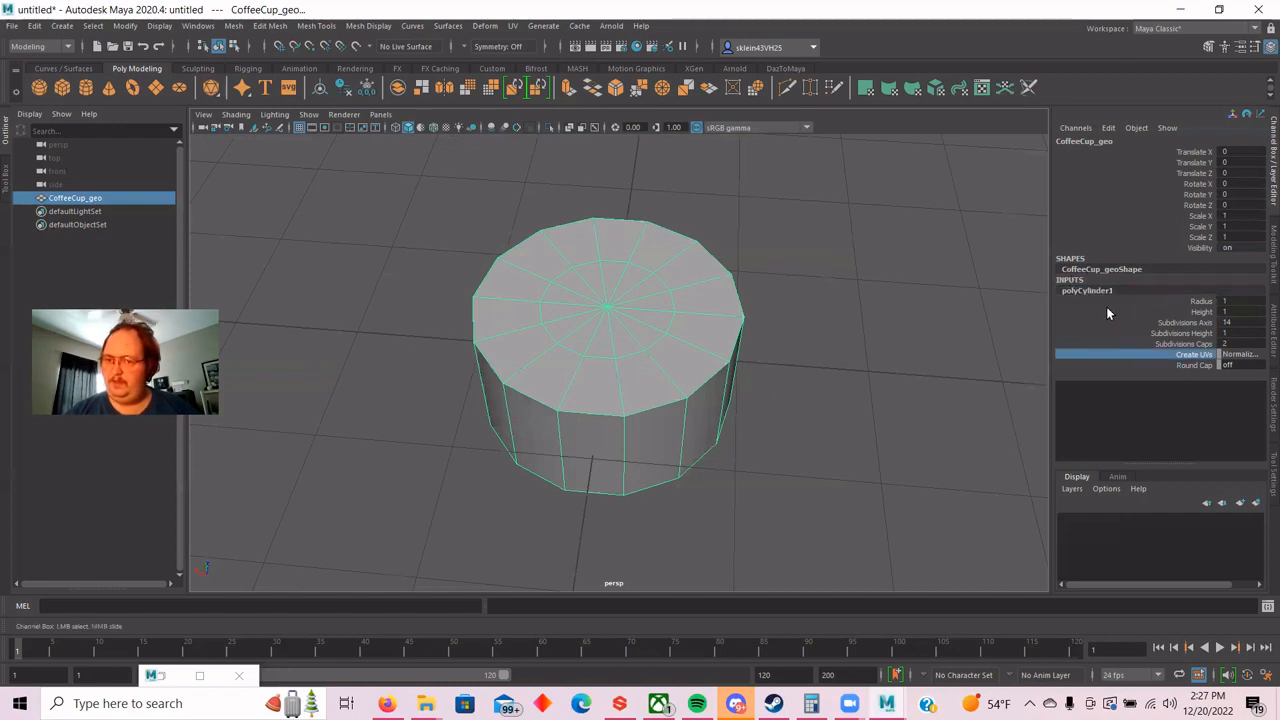
left_click(1126, 240)
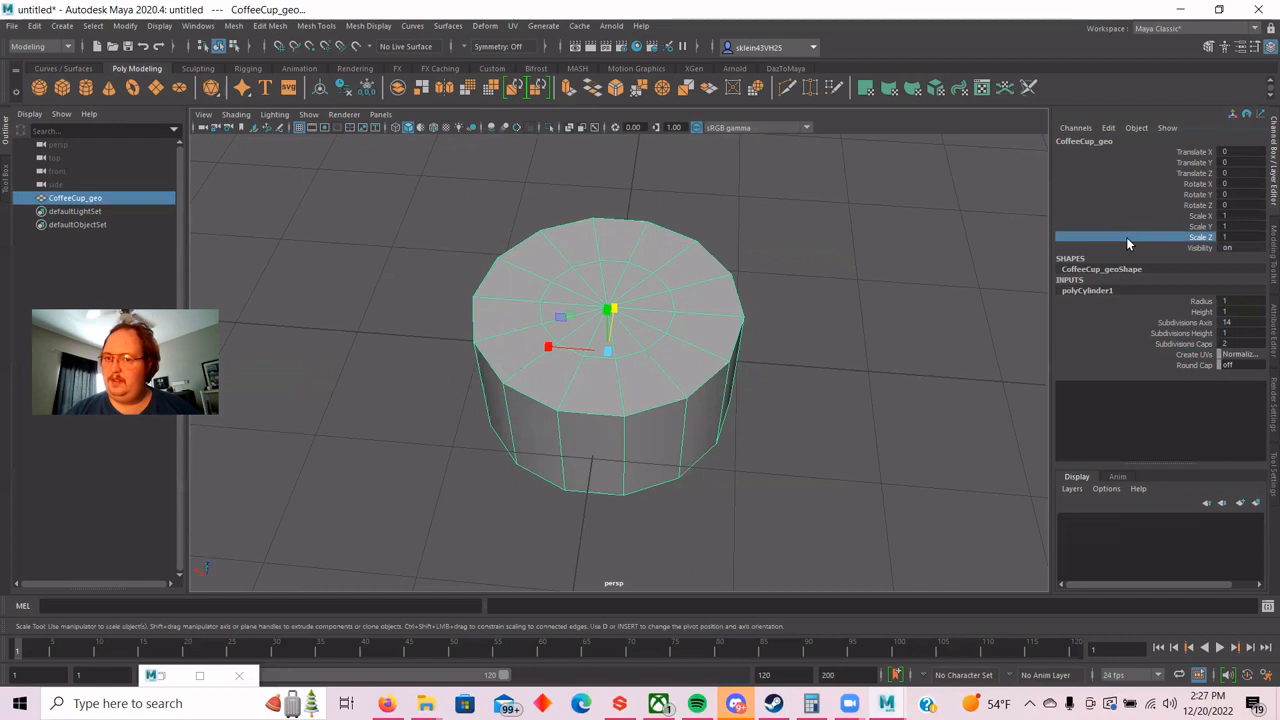
left_click(1125, 145)
left_click(1190, 227)
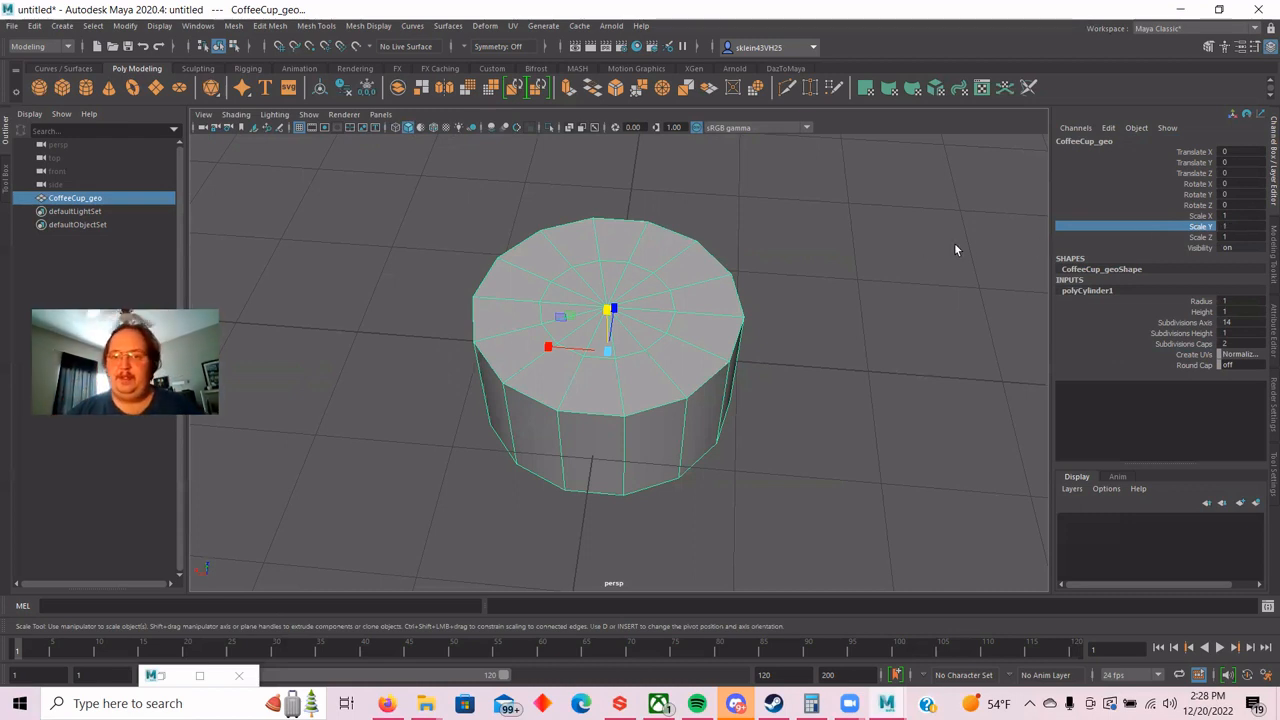
left_click_drag(894, 263, 909, 238, "alt")
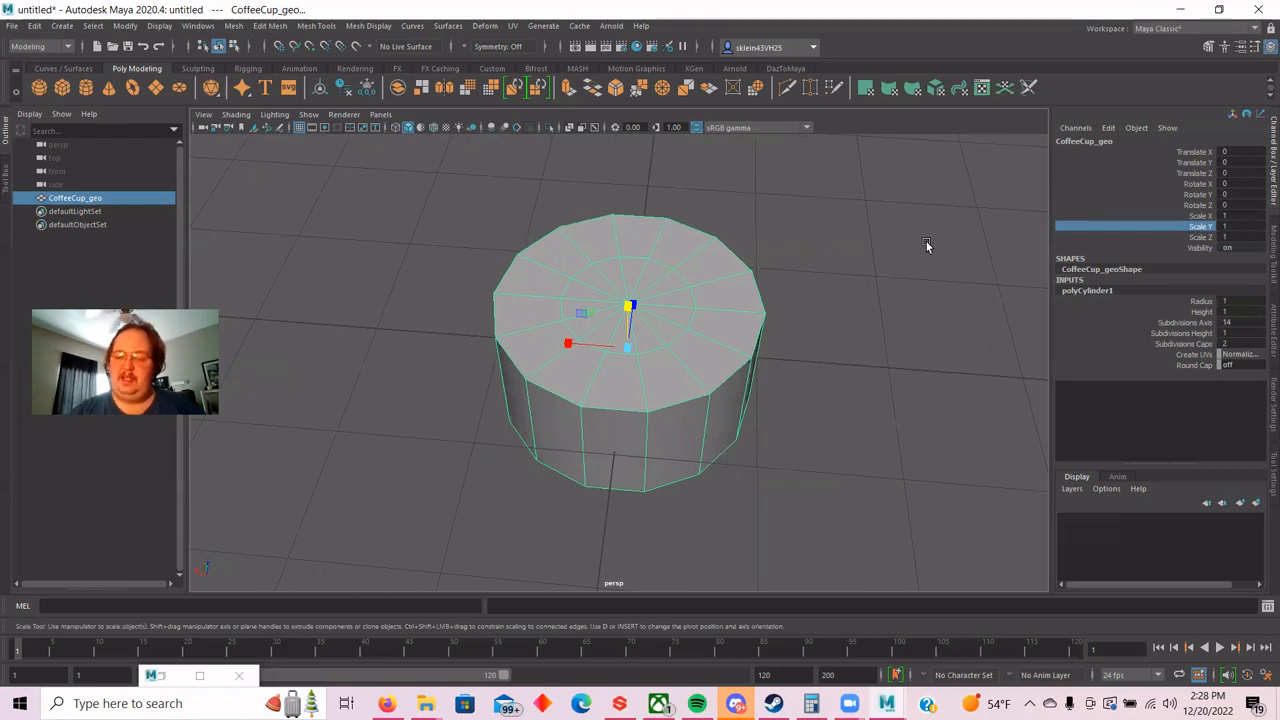
left_click_drag(926, 245, 880, 216, "alt")
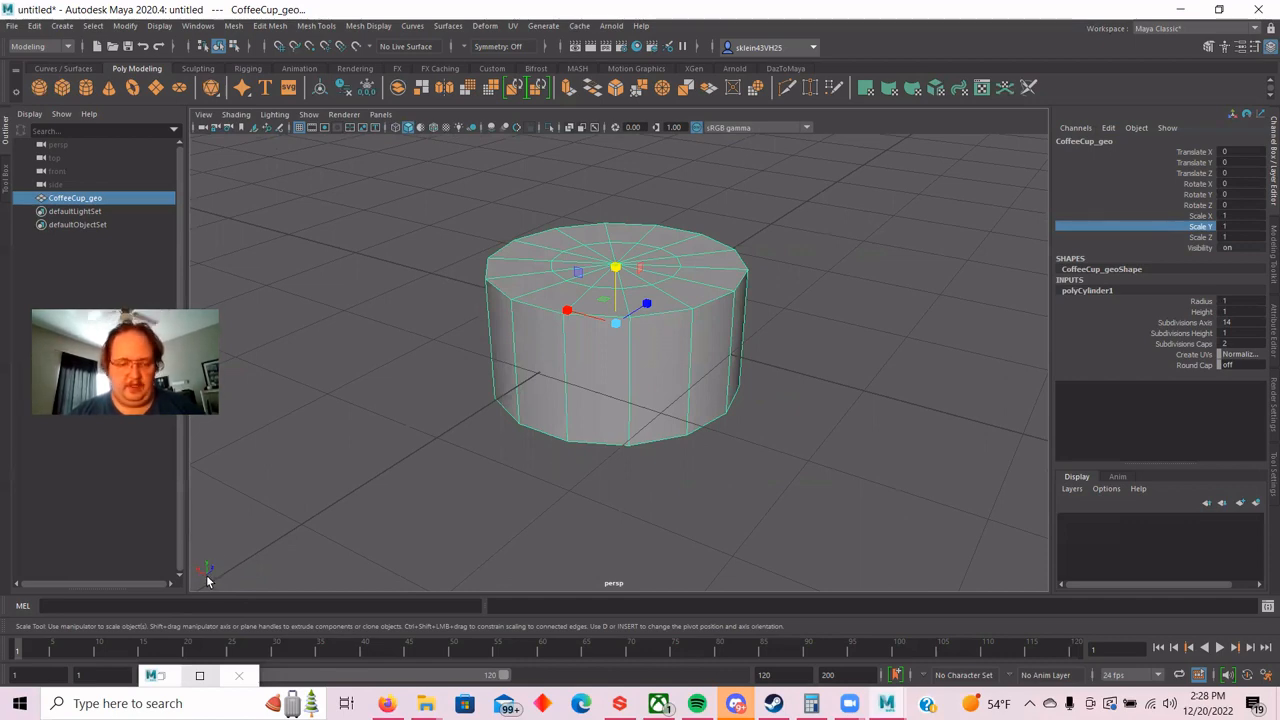
mouse_move(334, 466)
left_mouse_down("alt")
mouse_move(306, 430)
mouse_move(330, 470)
left_mouse_up("alt")
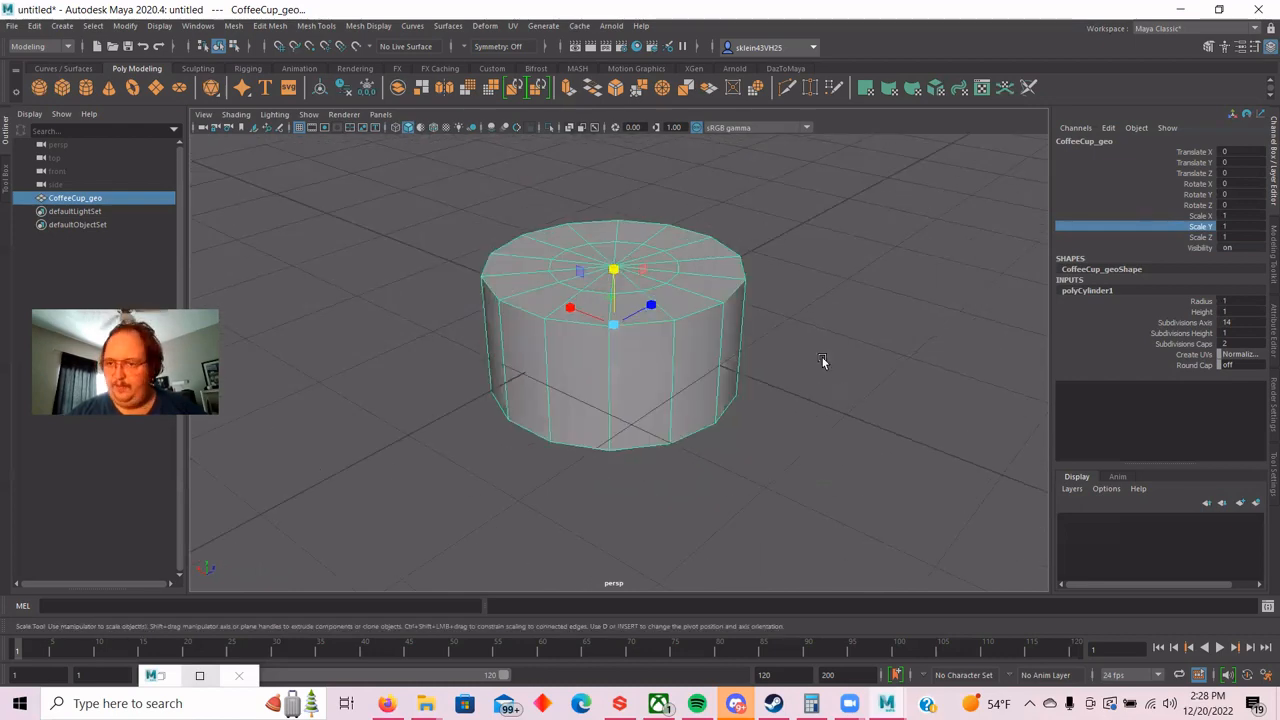
Try scaling CoffeeCup_geo to 3.5 on X, Y and Z, check the size from above, and undo the scaling.
left_click(1229, 226)
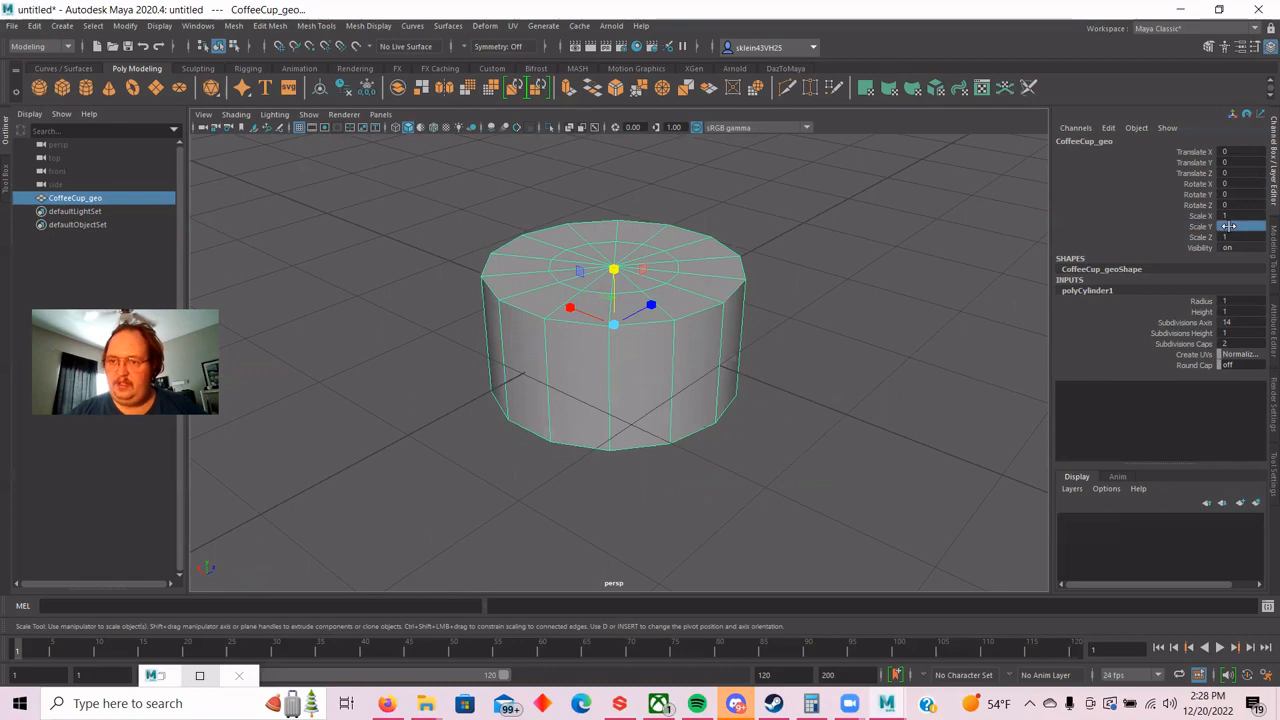
mouse_move(1229, 226)
left_mouse_down("ctrl")
mouse_move(1275, 226)
mouse_move(1229, 226)
left_mouse_up("ctrl")
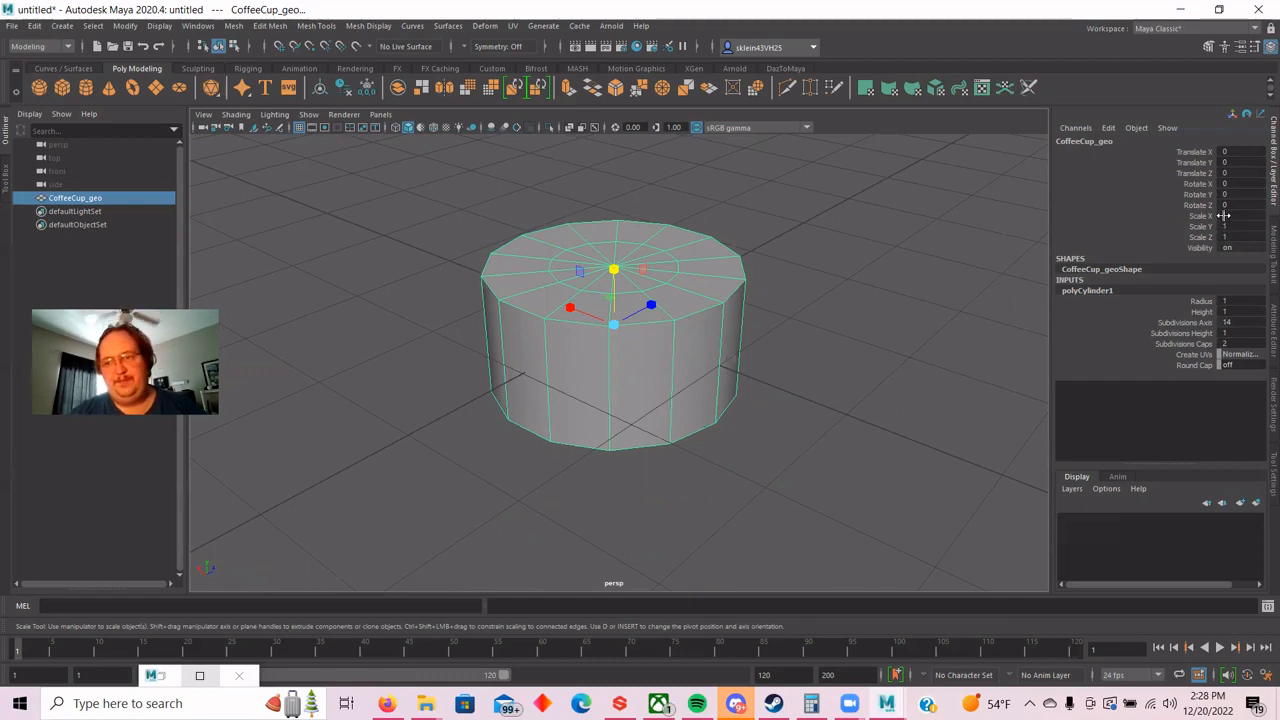
left_click_drag(1222, 215, 1236, 235)
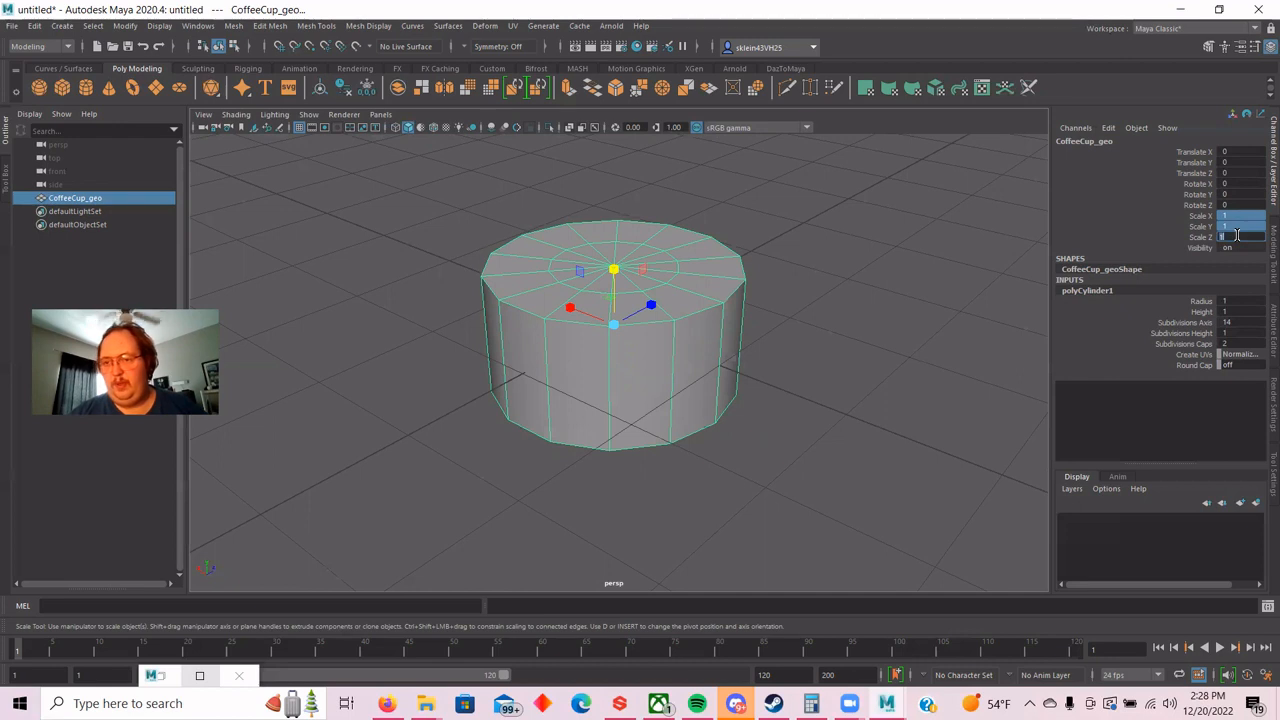
left_click(1082, 214)
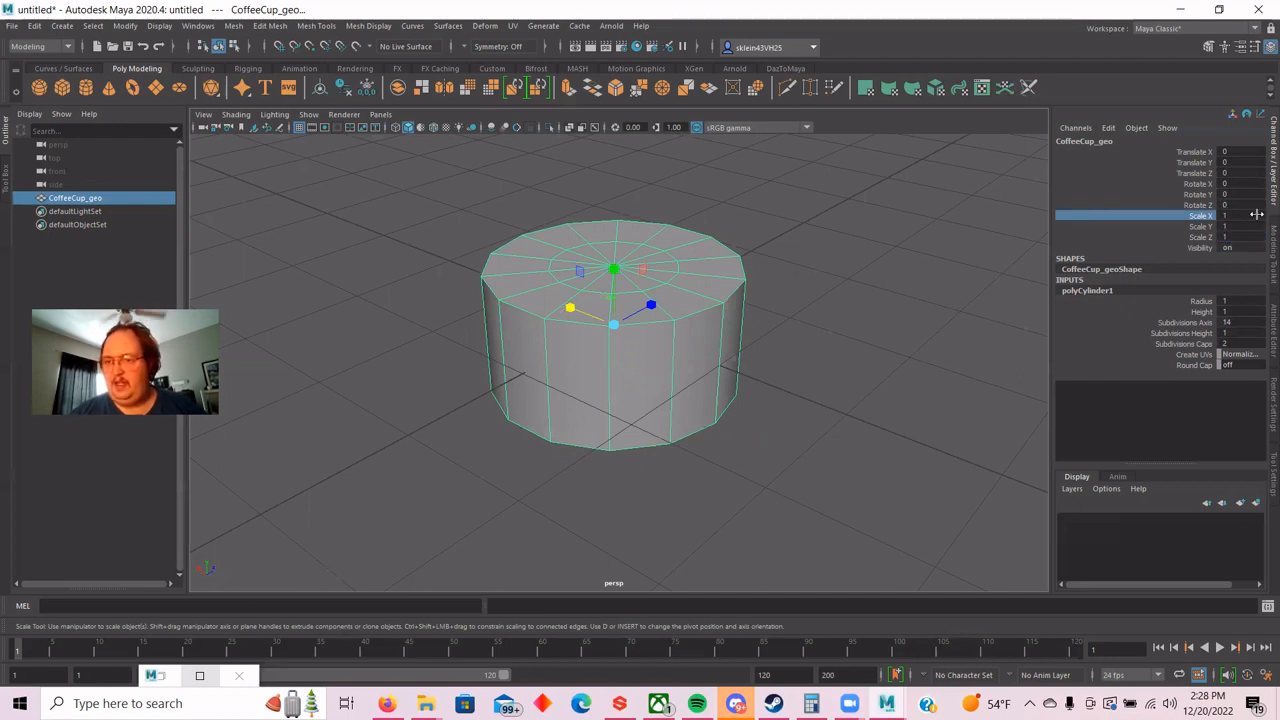
left_click_drag(1240, 215, 1242, 236)
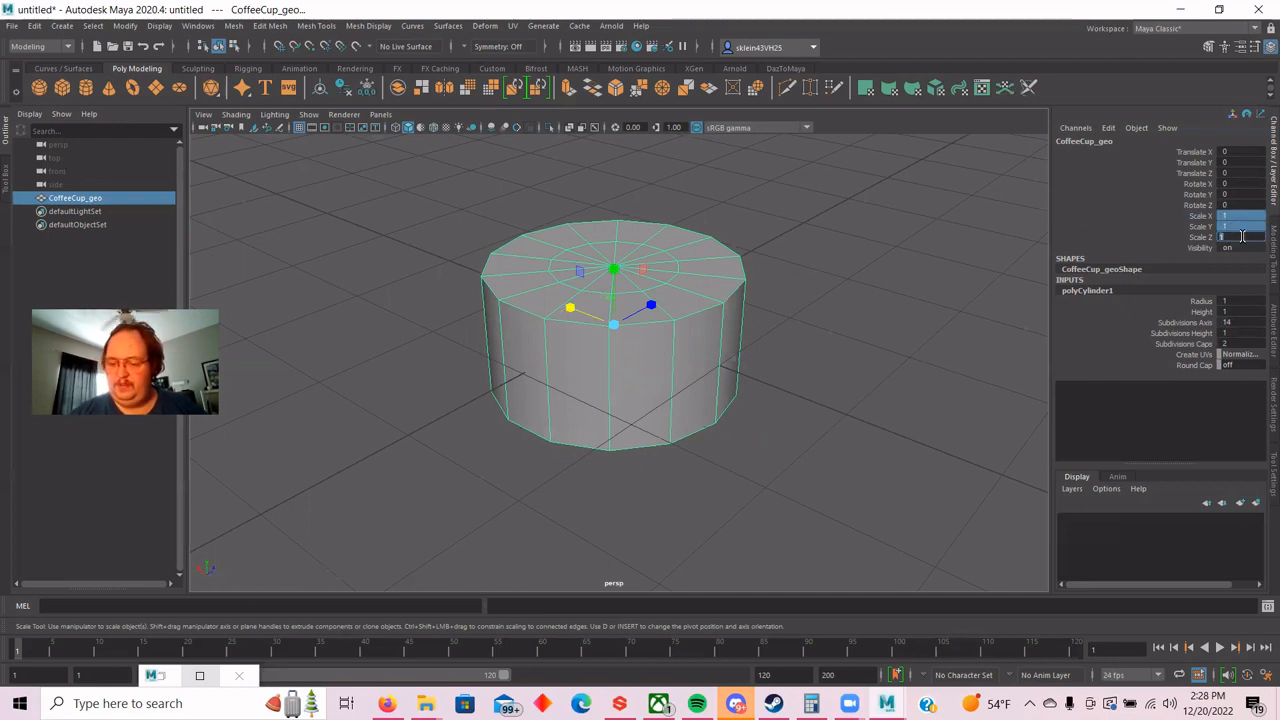
type("3.5")
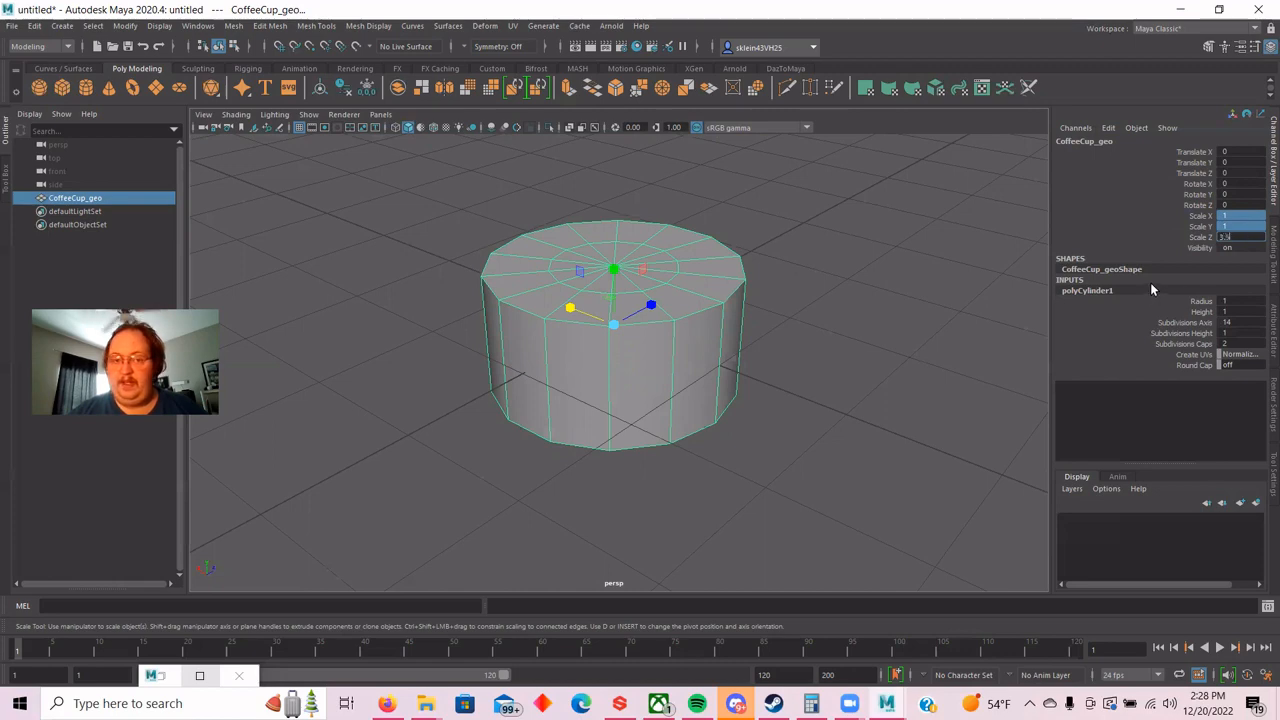
key("Return")
scroll(800, 257, "down", 5)
middle_click_drag(765, 317, 757, 300)
key("ctrl+z")
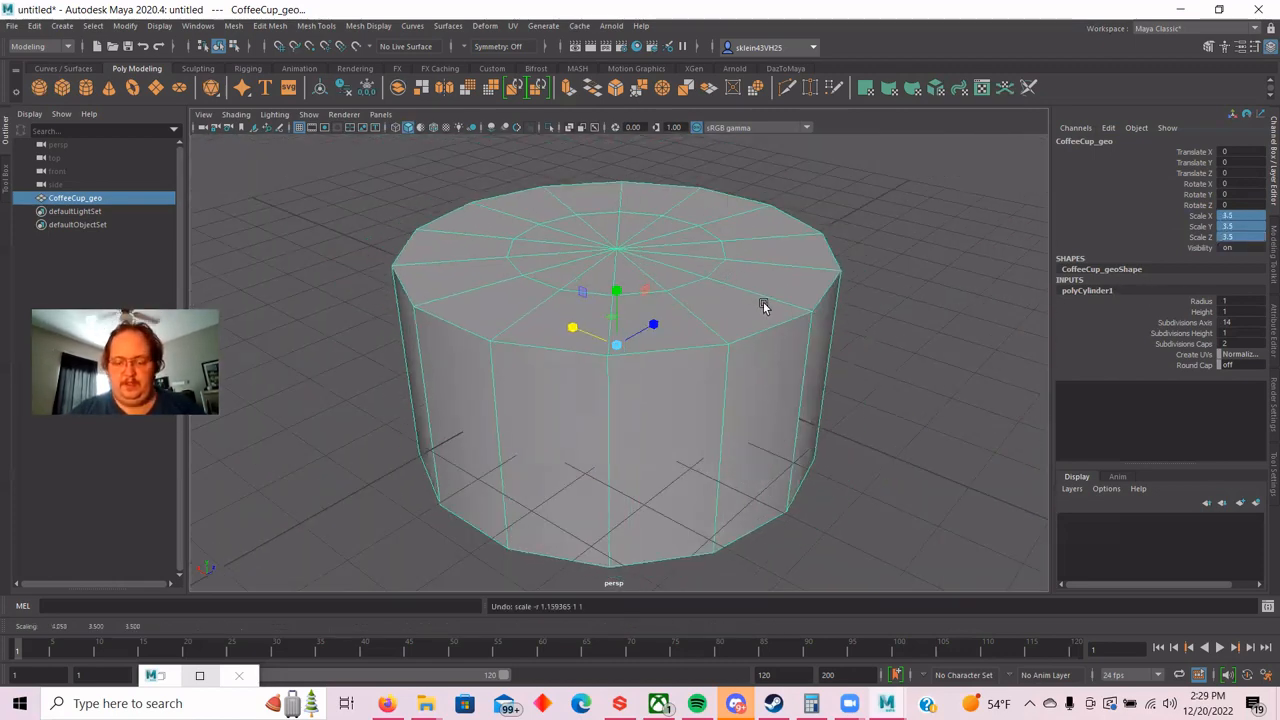
scroll(846, 409, "down", 2)
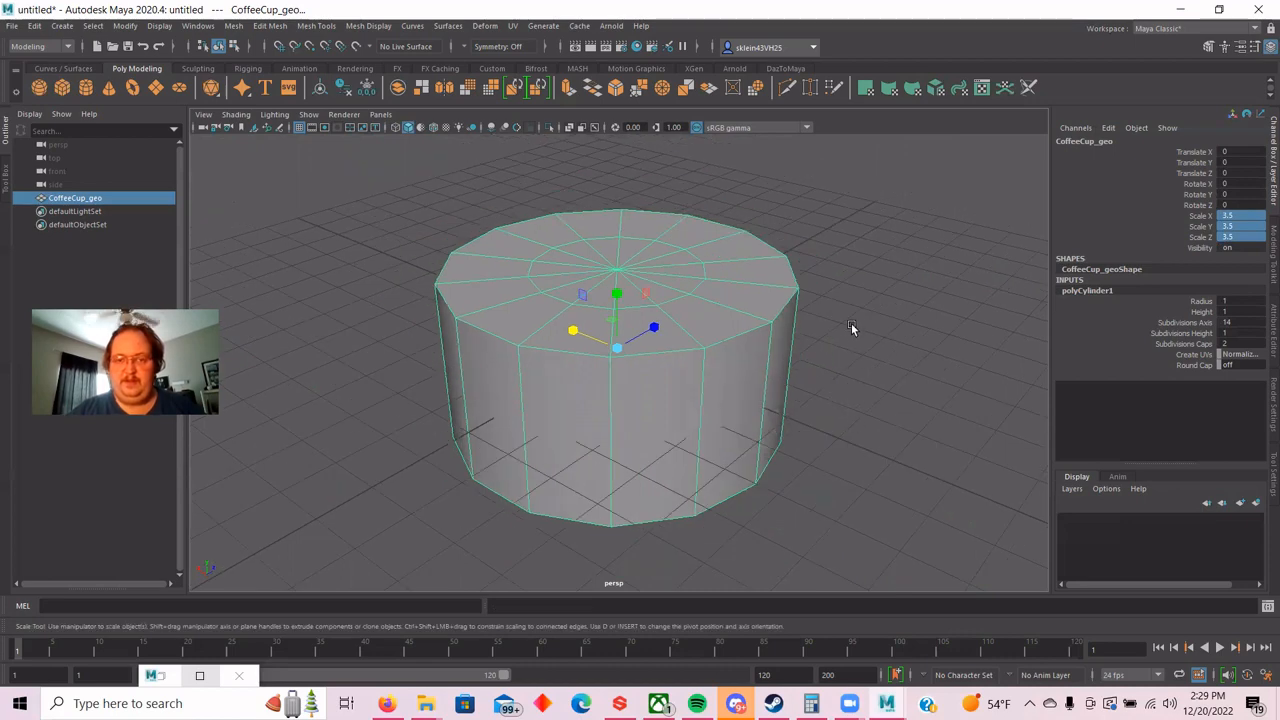
left_click_drag(857, 326, 836, 391, "alt")
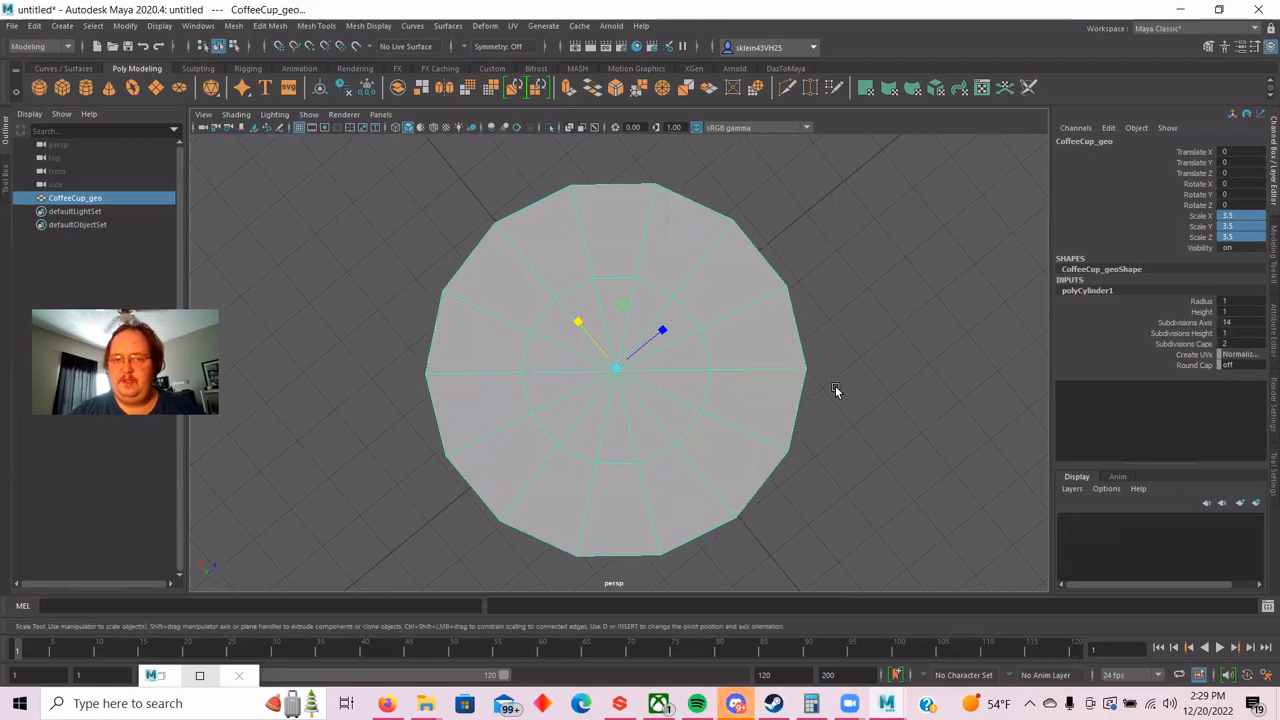
key("ctrl+z")
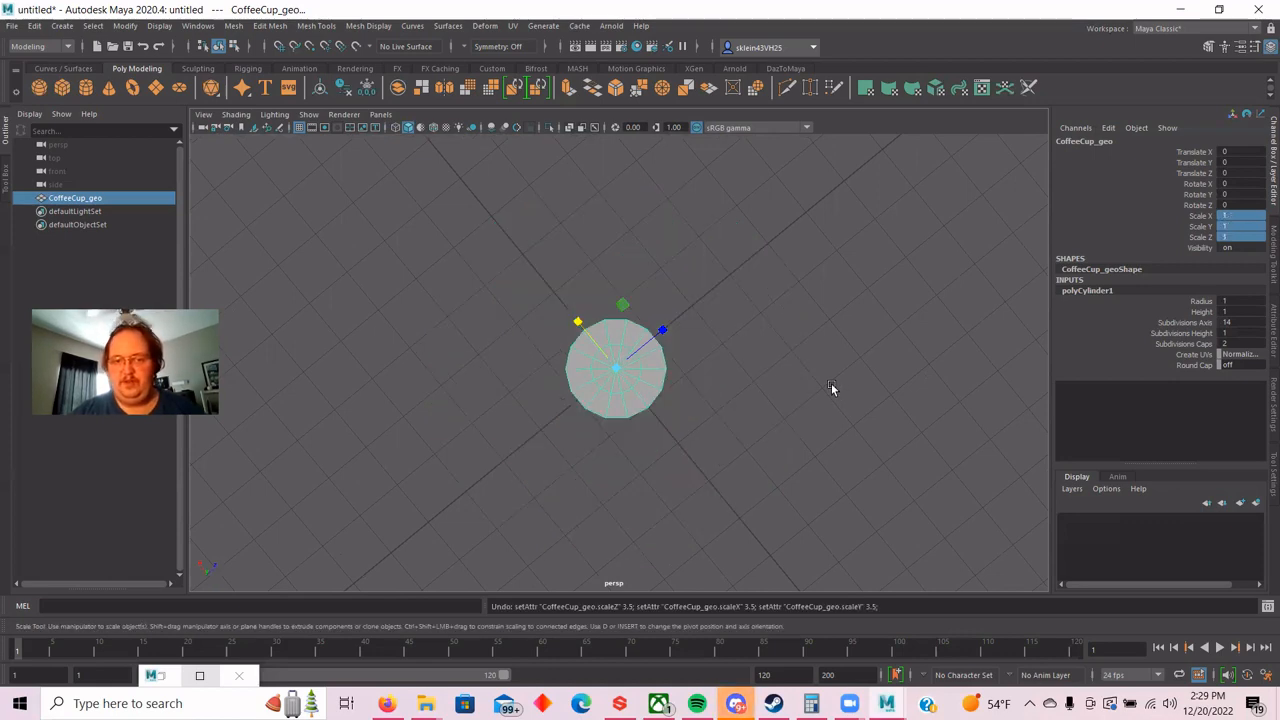
Set the radius of the cup's cylinder to 0.5 in in its polyCylinder1 construction inputs.
scroll(660, 368, "up", 3)
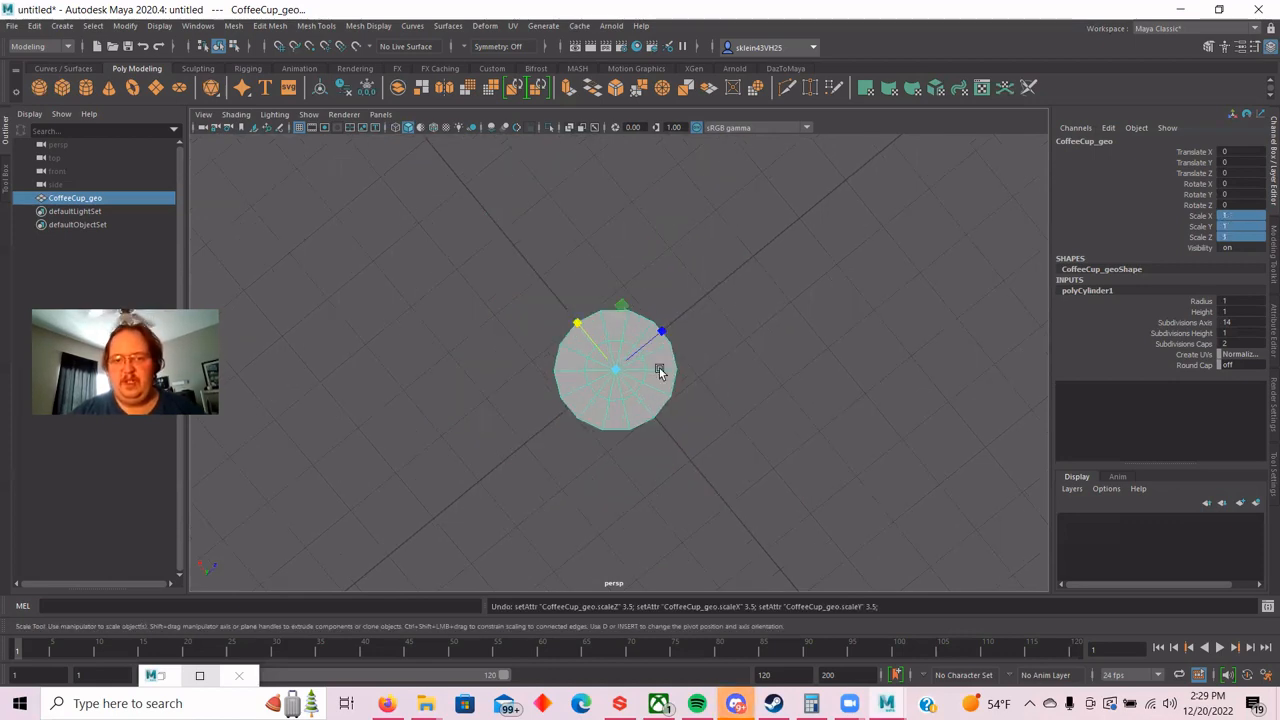
double_click(1221, 301)
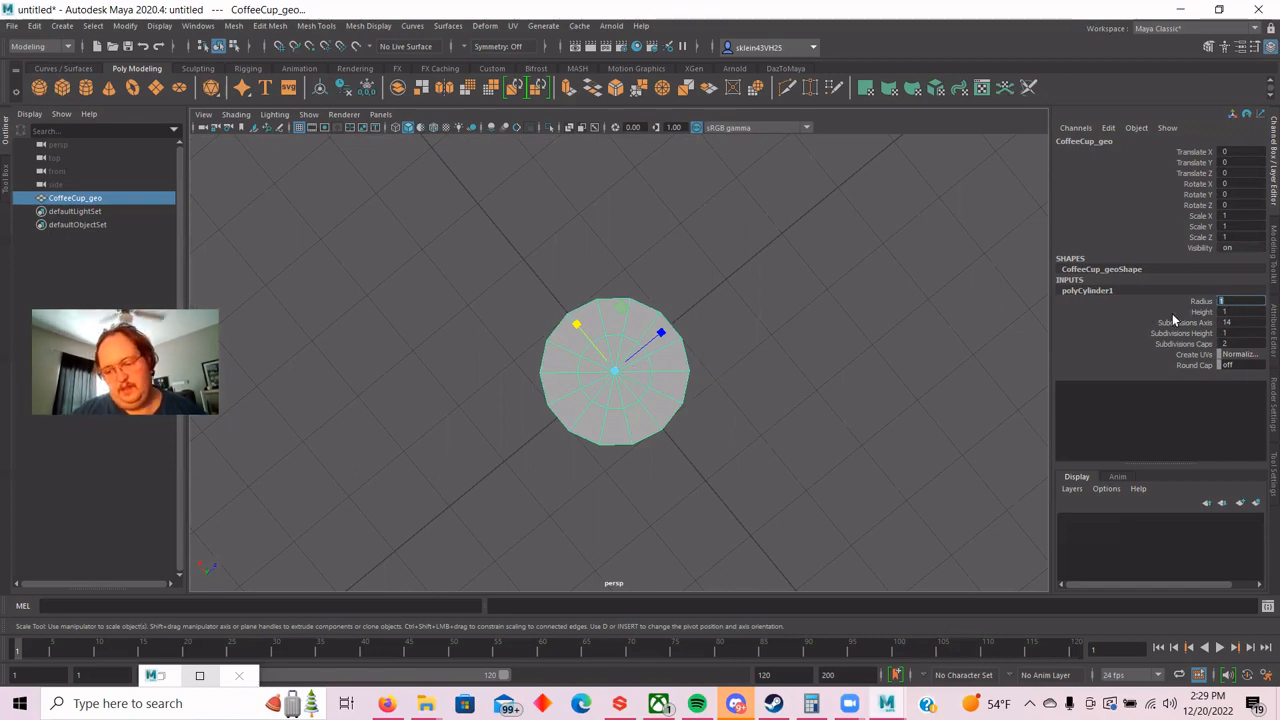
type("0.25")
key("Return")
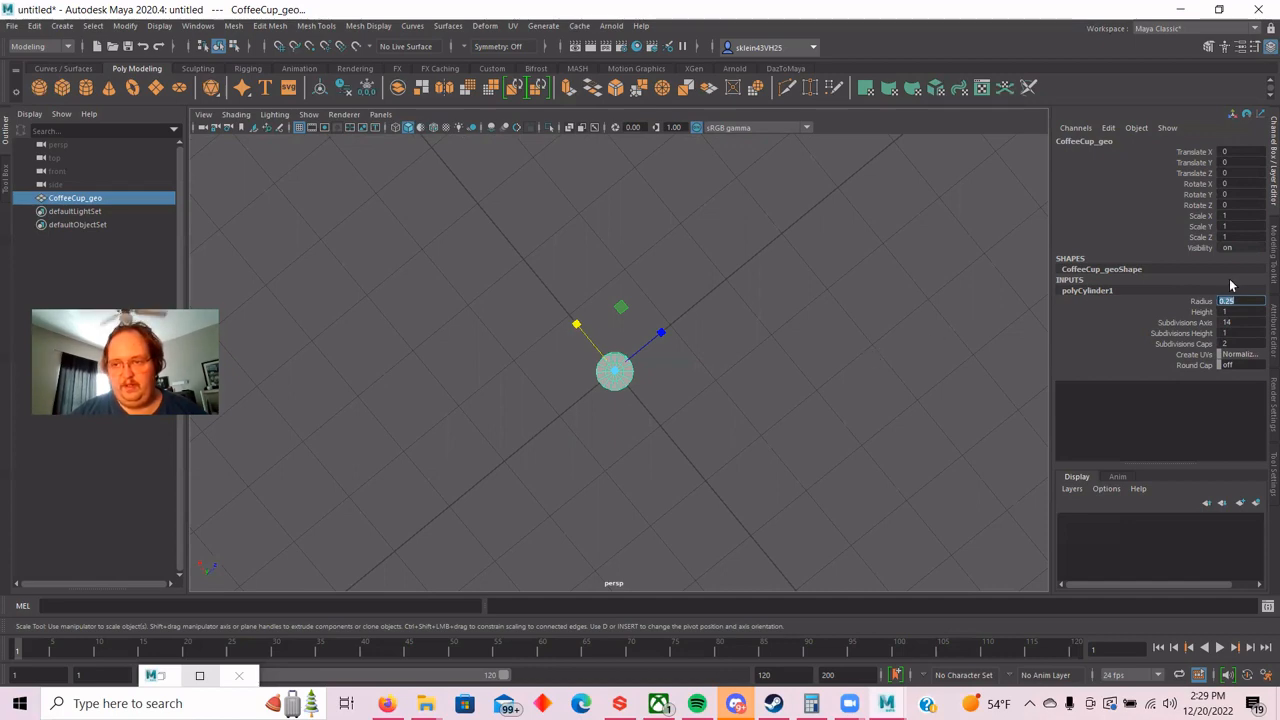
type(".5")
key("Return")
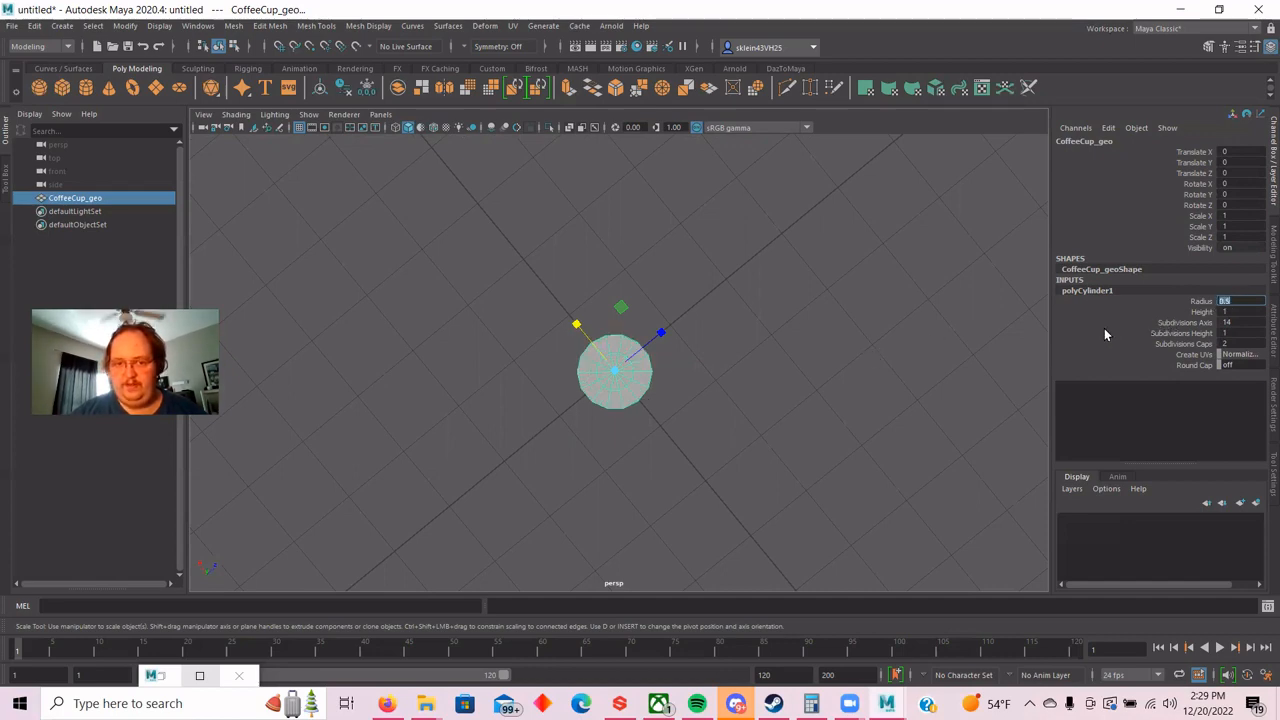
middle_click_drag(860, 373, 886, 382)
key("ctrl+z")
left_click_drag(819, 333, 818, 221, "alt")
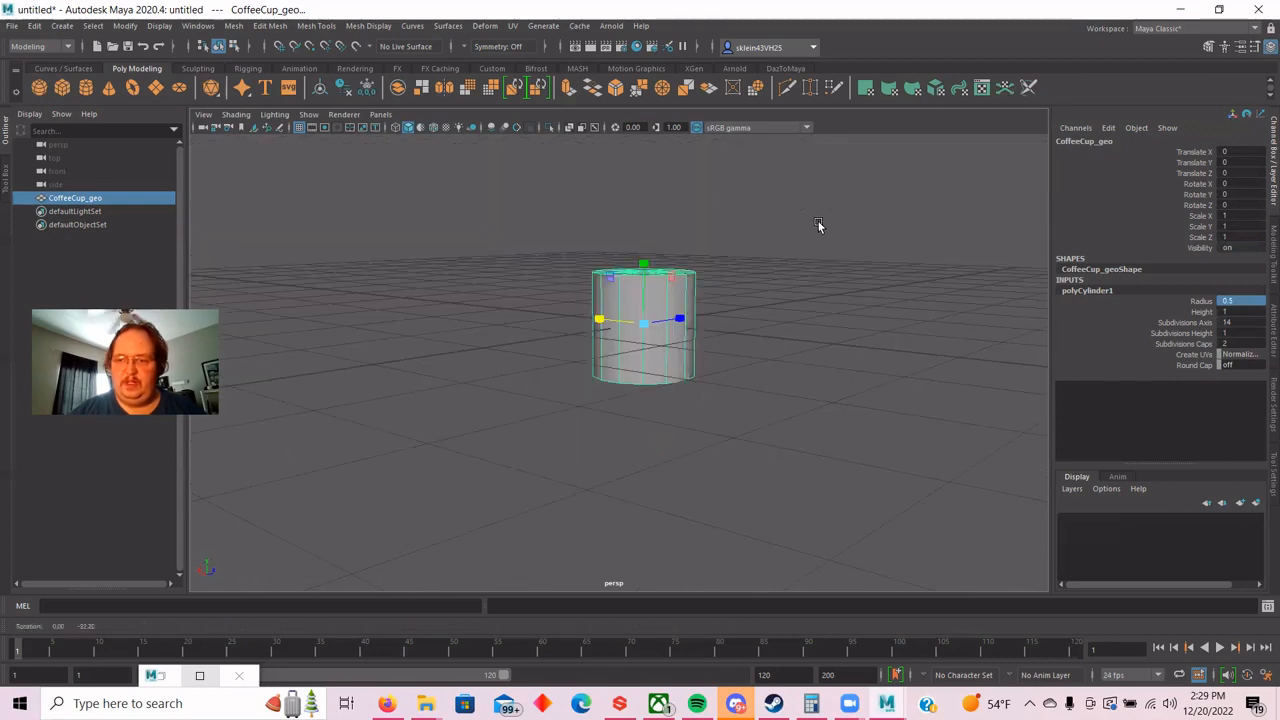
Scale CoffeeCup_geo to 3.5 on X, Y and Z.
left_click(1230, 215)
left_click_drag(1230, 213, 1228, 237)
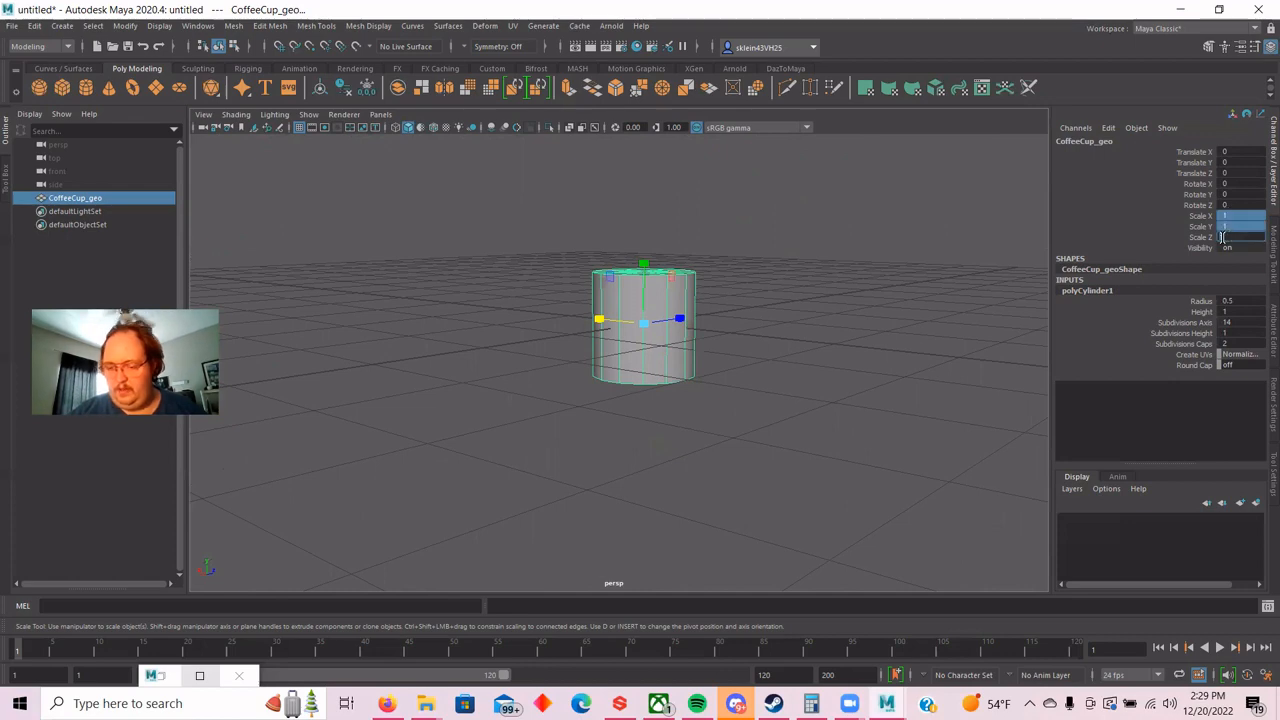
type("3.5")
key("Return")
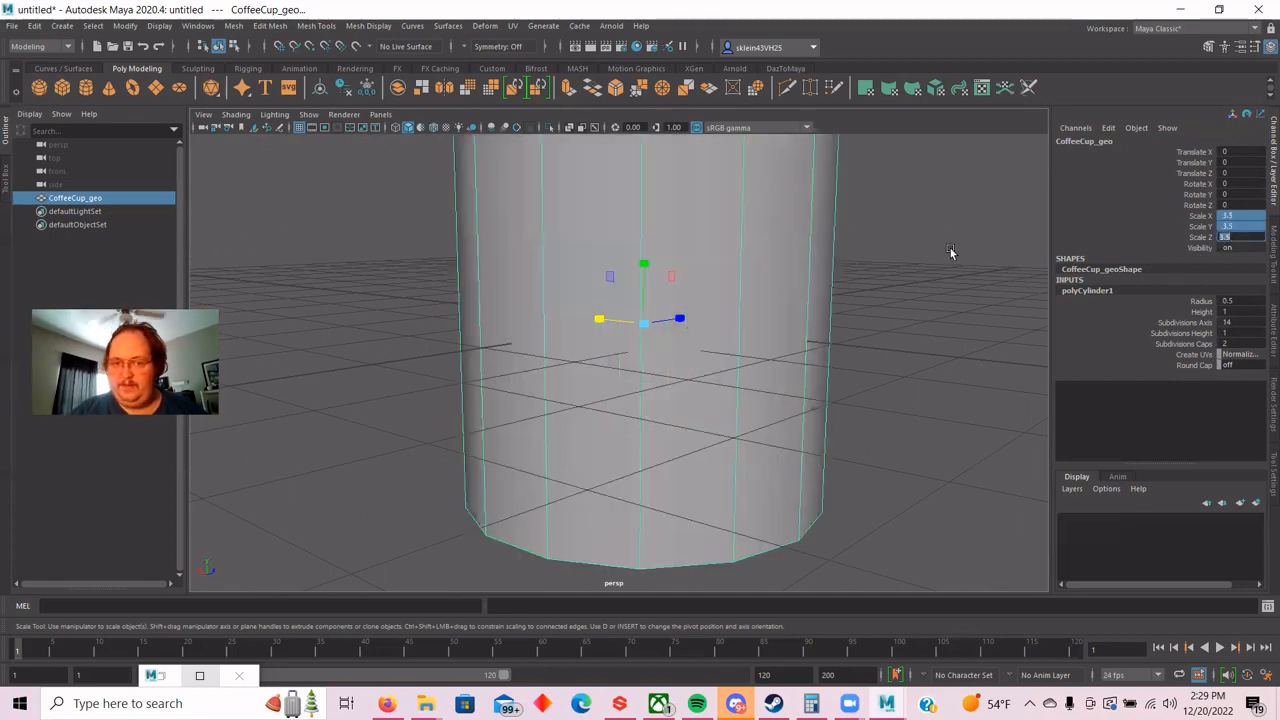
scroll(871, 300, "down", 3)
scroll(882, 302, "down", 2)
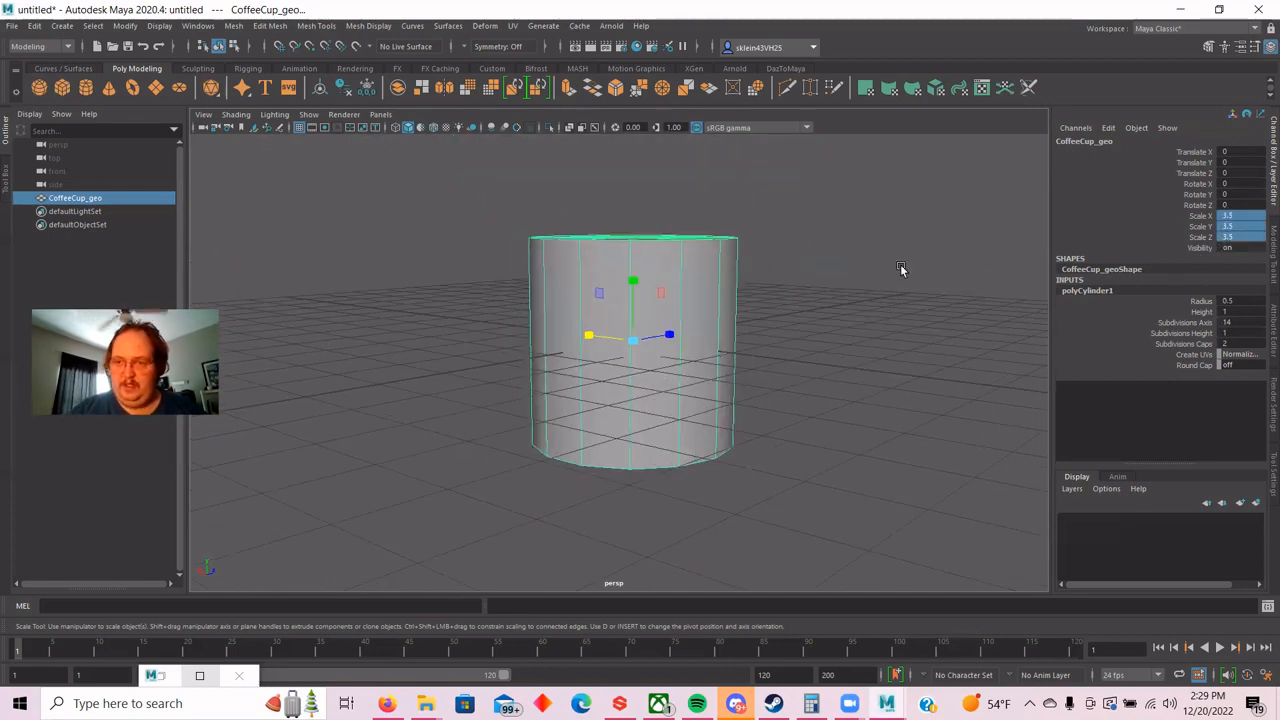
Inspect the scaled cup's side and top cap from several angles, shown both unselected and selected.
key("q")
left_click(901, 268)
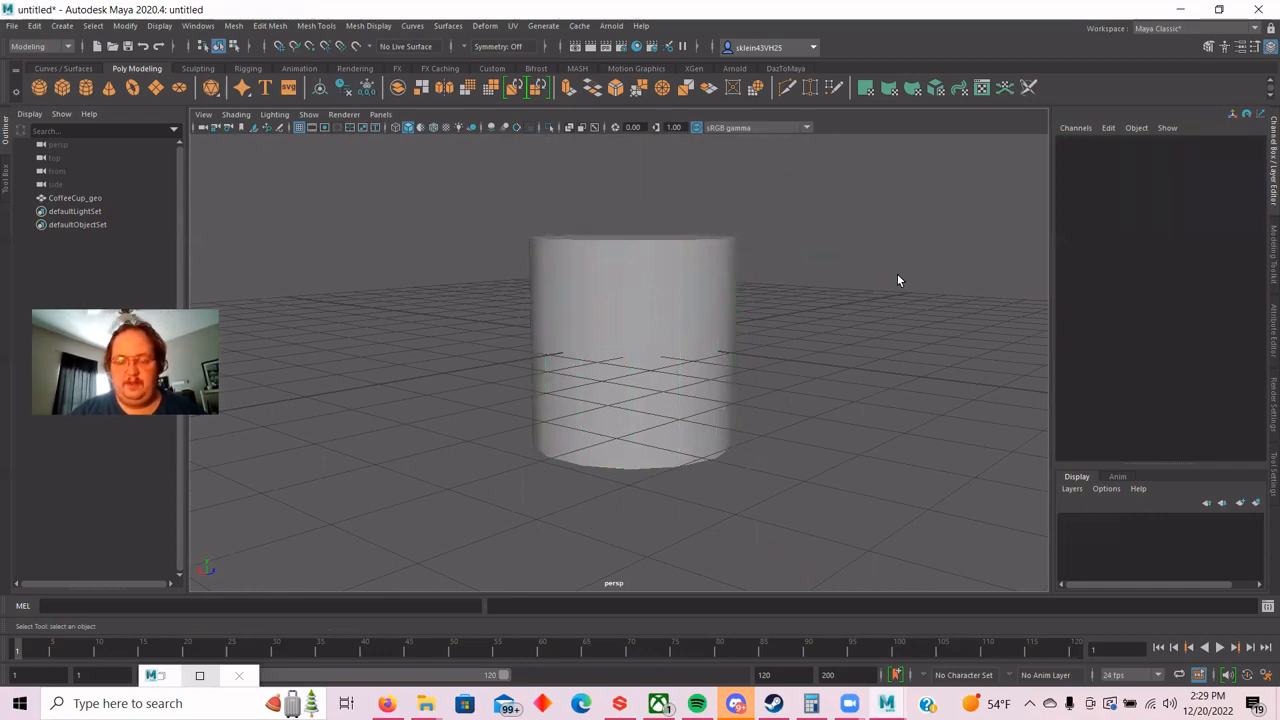
left_click_drag(886, 286, 731, 311, "alt")
left_click(731, 311)
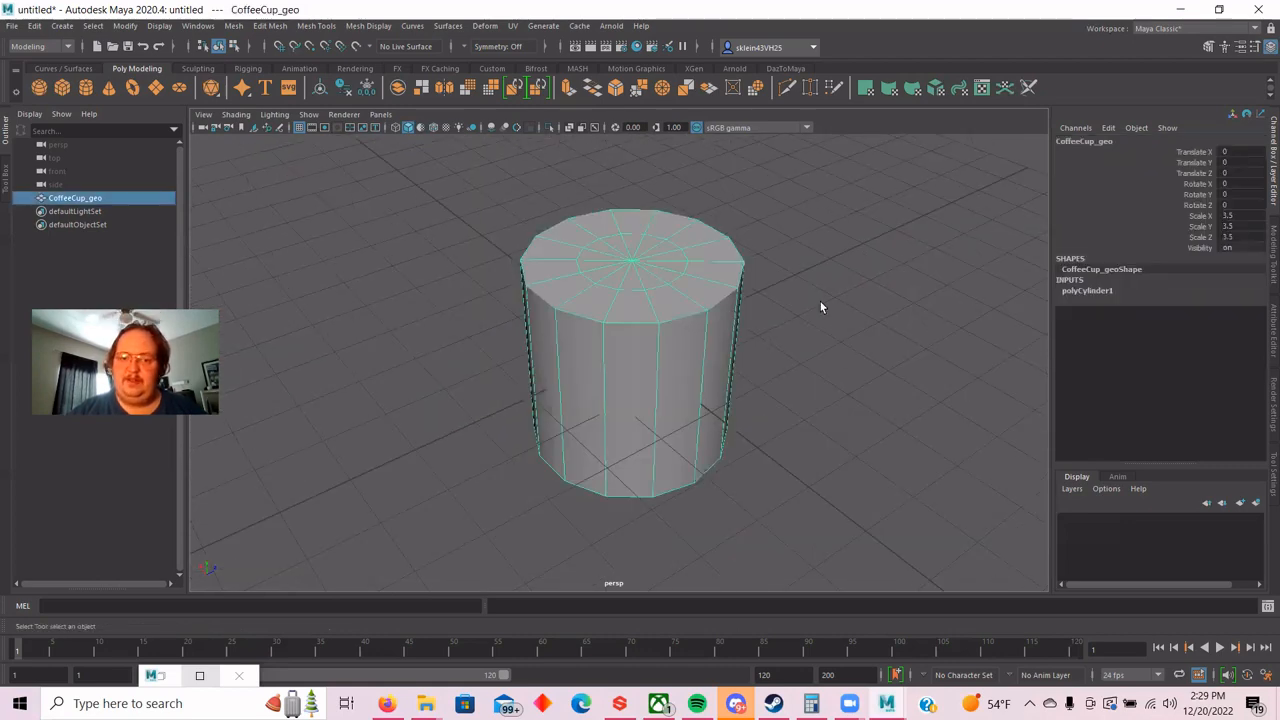
left_click_drag(840, 297, 851, 290, "alt")
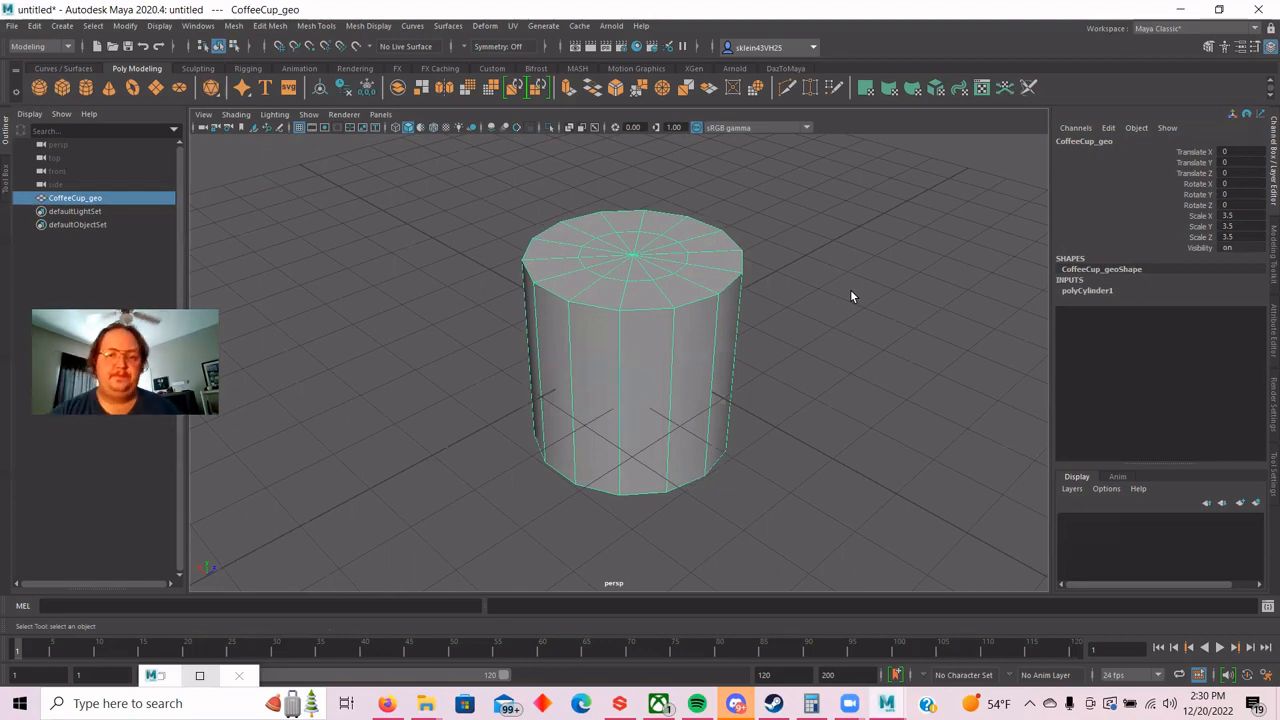
scroll(856, 252, "up", 2)
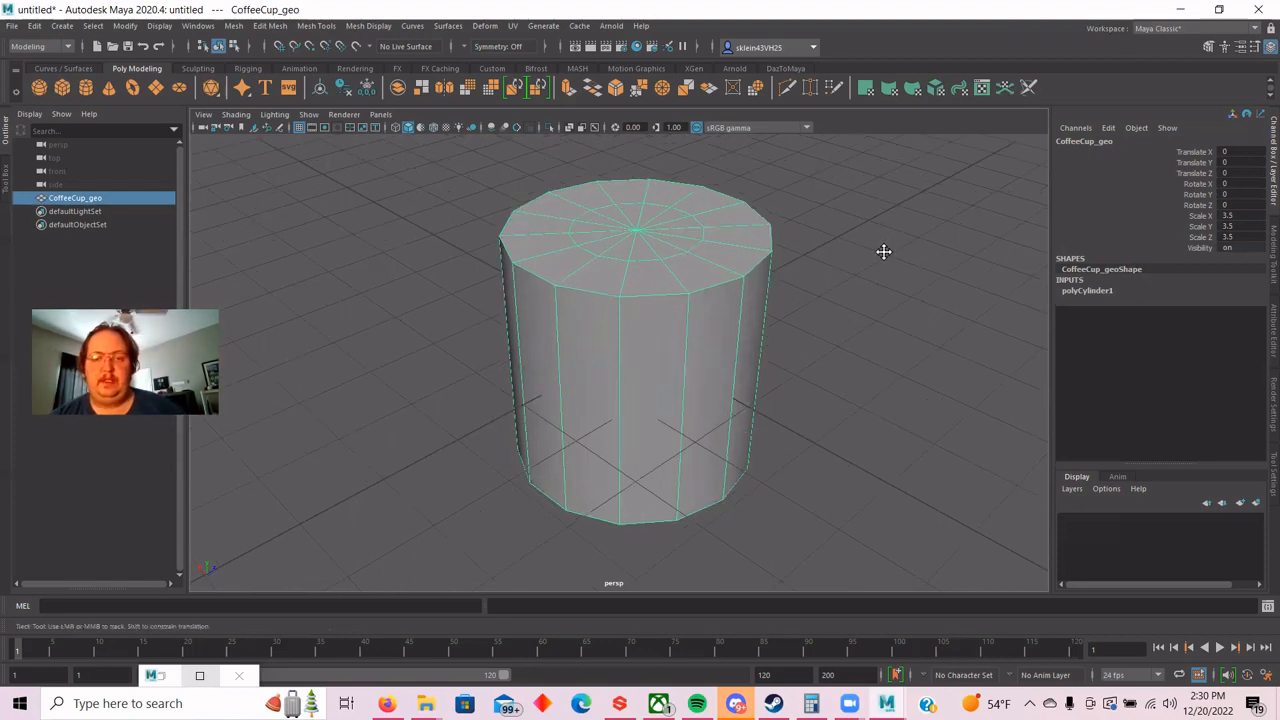
left_click_drag(882, 250, 849, 308, "alt")
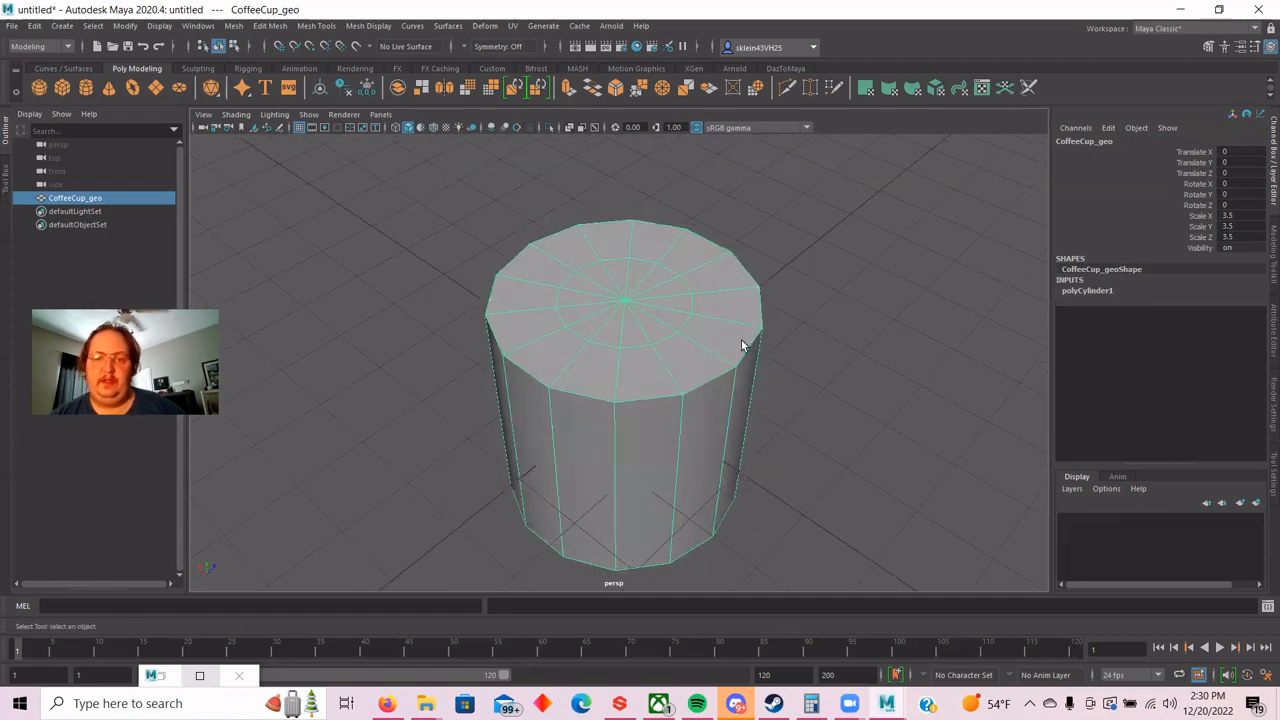
left_click_drag(826, 410, 830, 392, "alt")
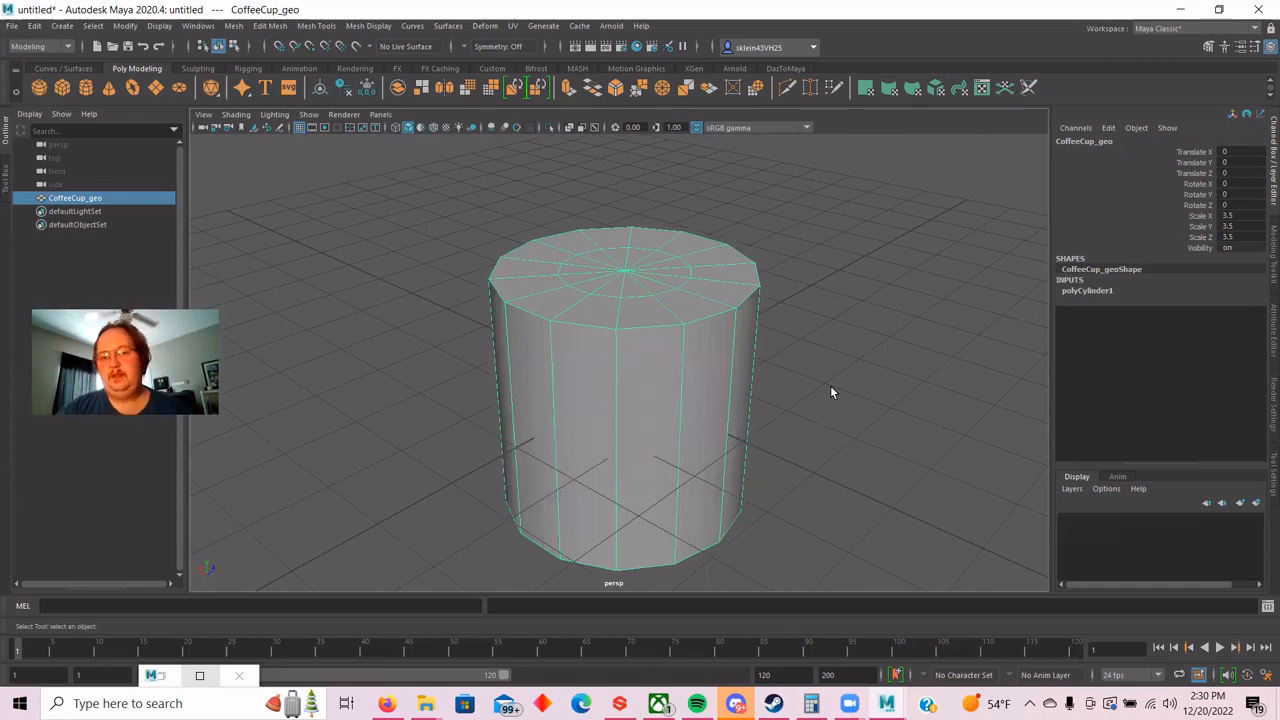
Switch the cup to edge selection and select the top rim's edge loop, followed by the cap's inner edge loop.
right_click(450, 176)
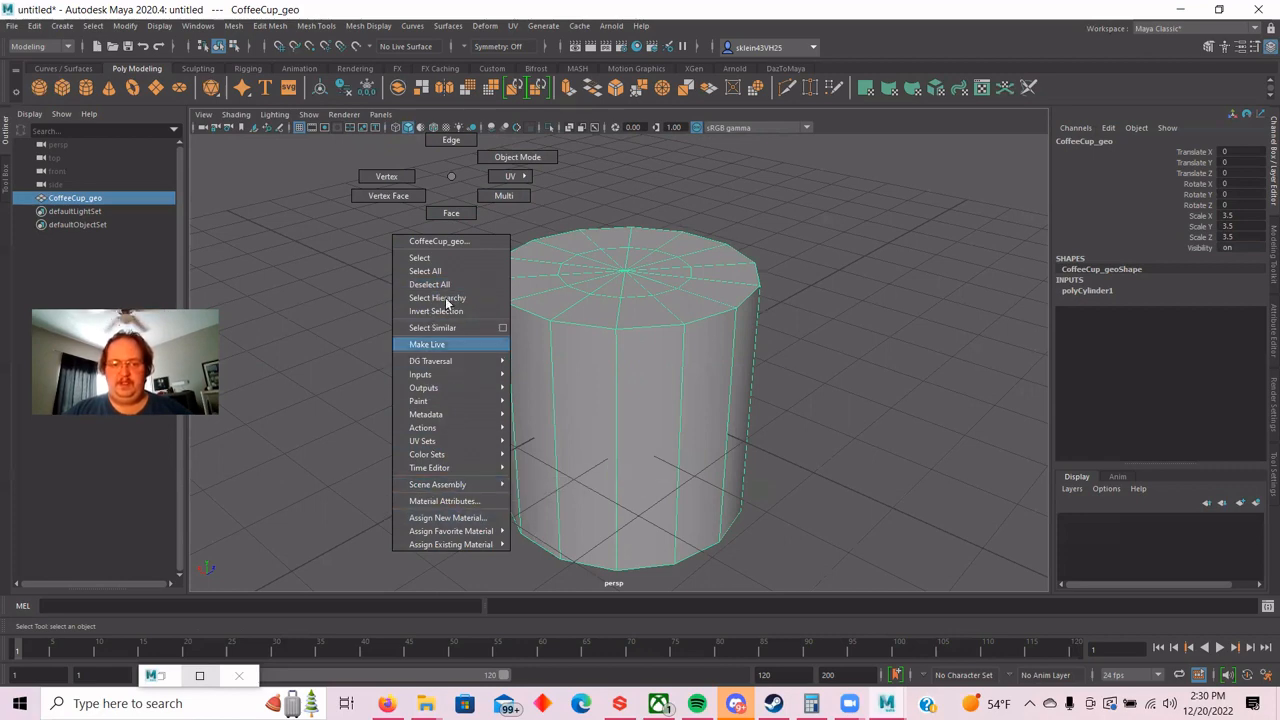
left_click(444, 141)
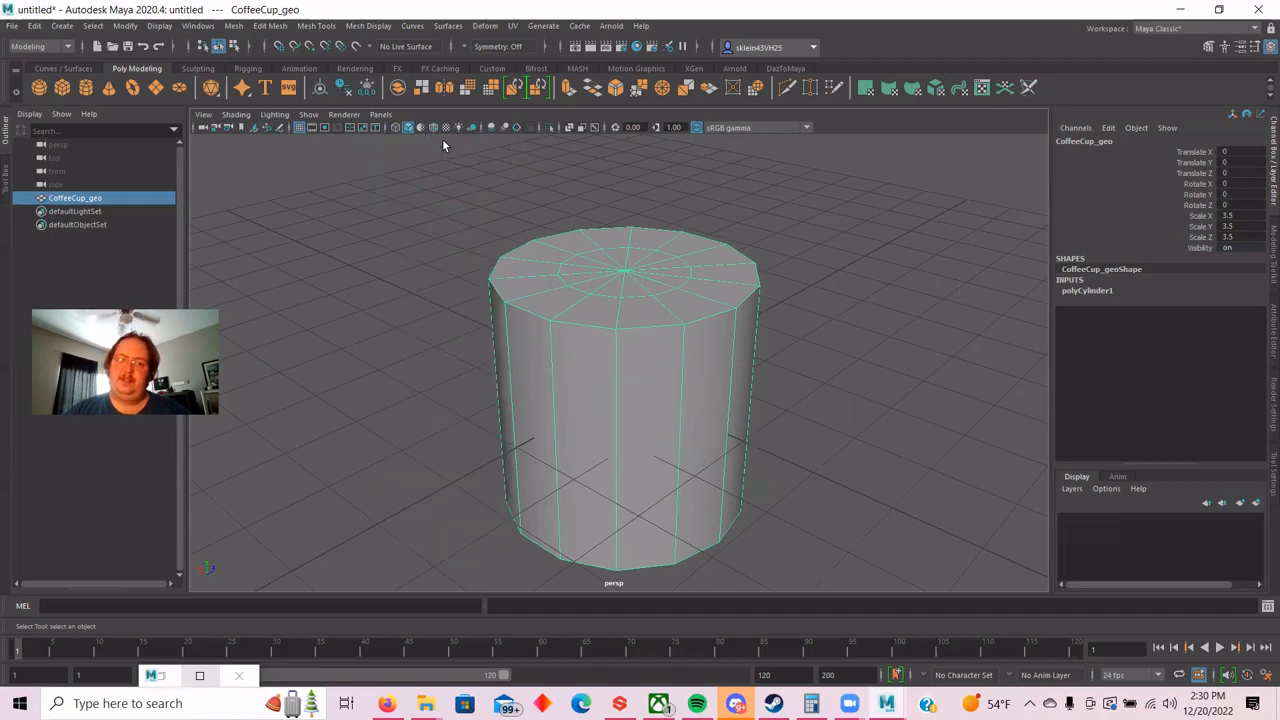
scroll(897, 311, "up", 3)
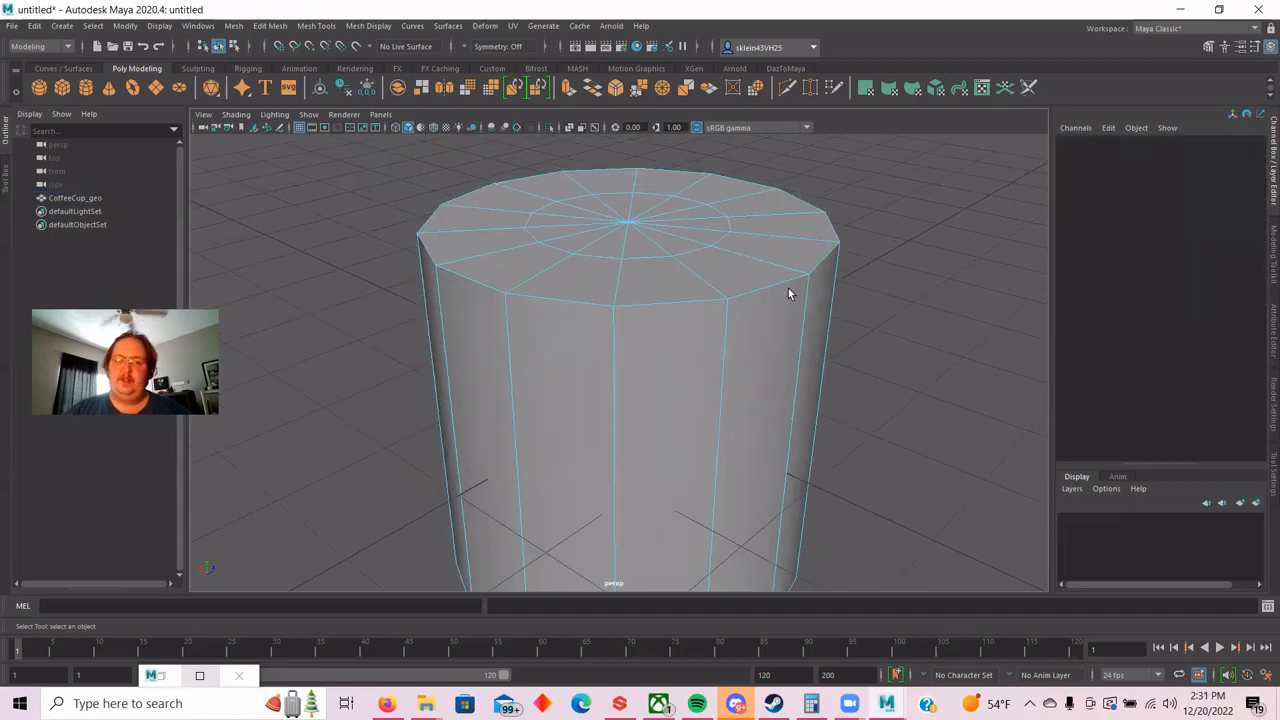
double_click(432, 250)
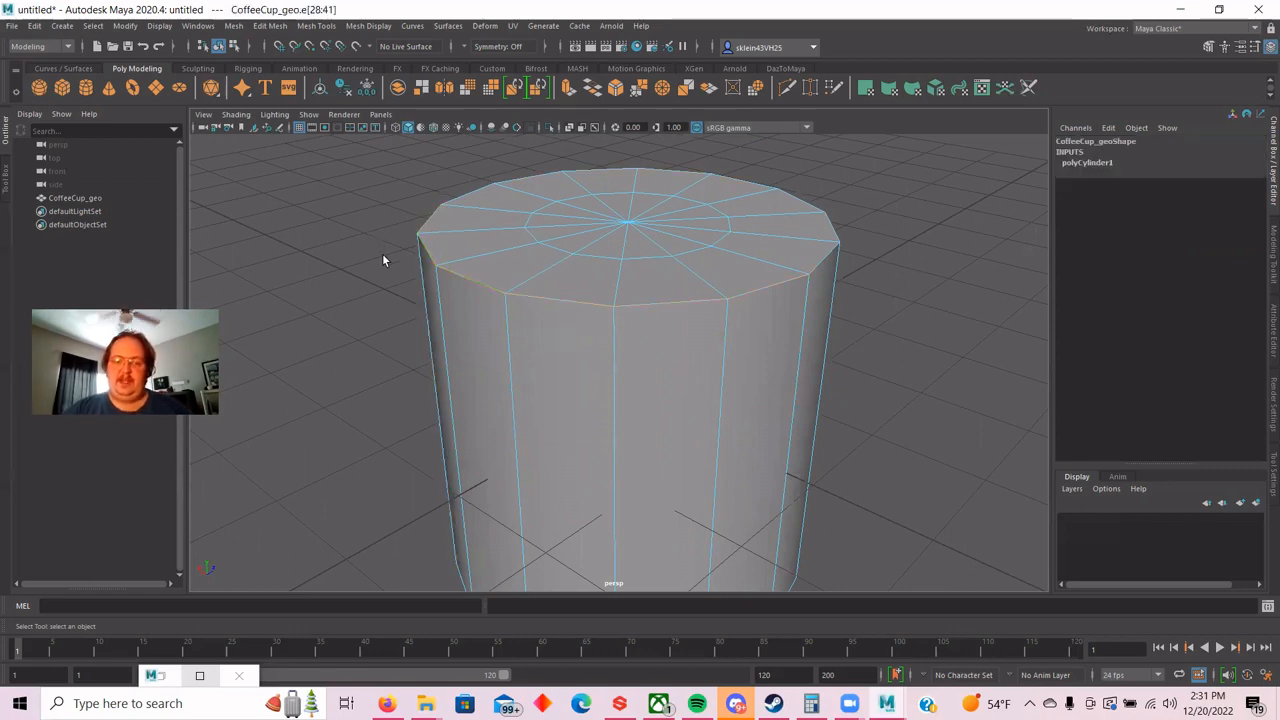
double_click(551, 250)
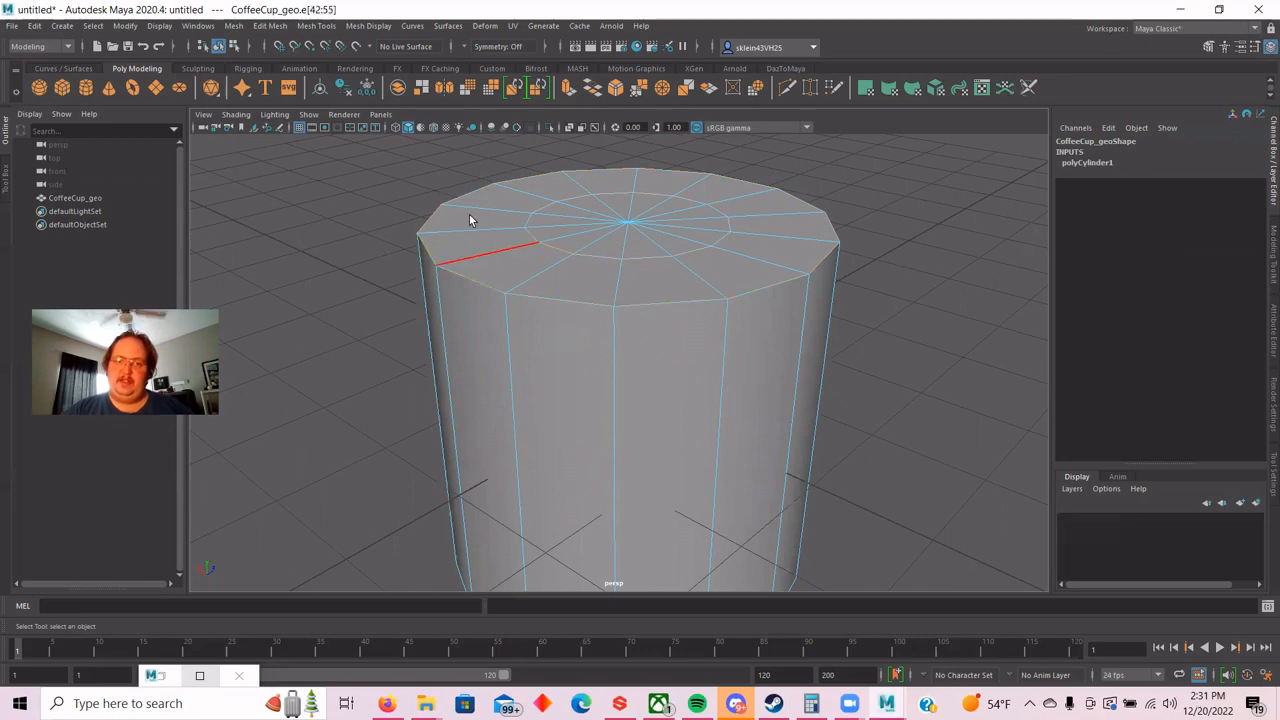
scroll(355, 170, "down", 2)
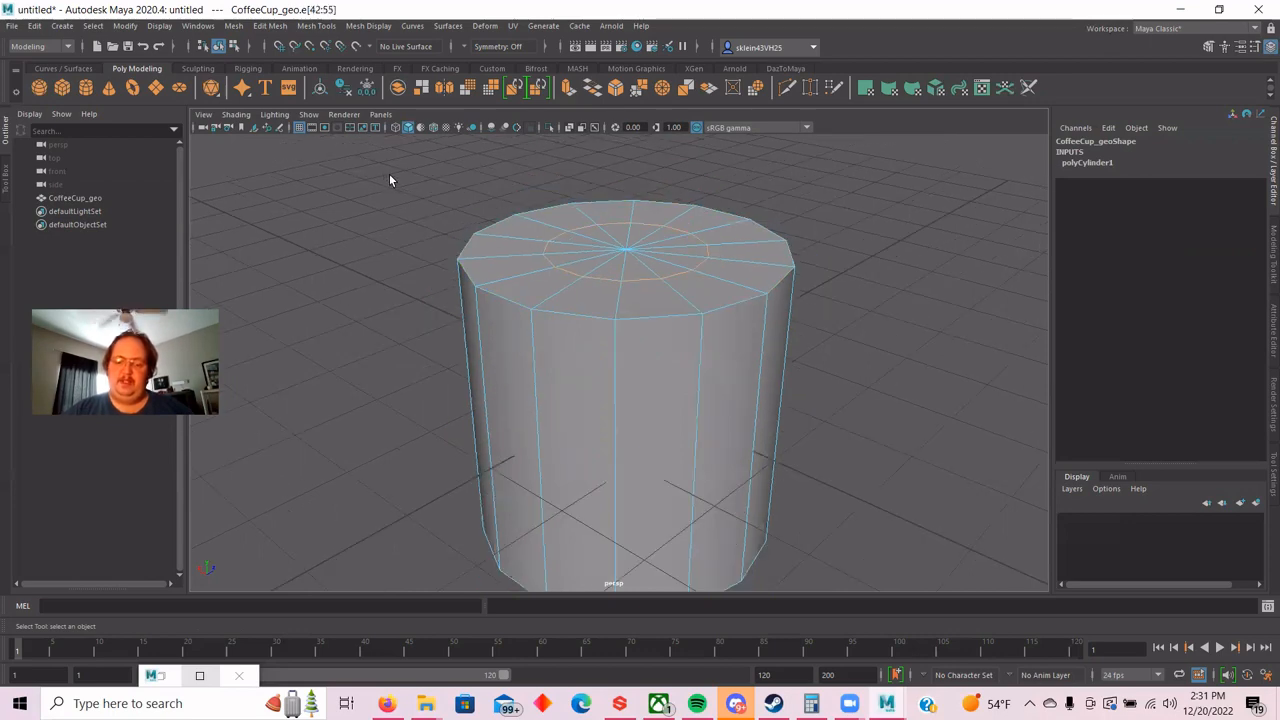
mouse_move(394, 181)
left_mouse_down("alt")
mouse_move(474, 194)
mouse_move(426, 180)
mouse_move(394, 186)
mouse_move(390, 200)
left_mouse_up("alt")
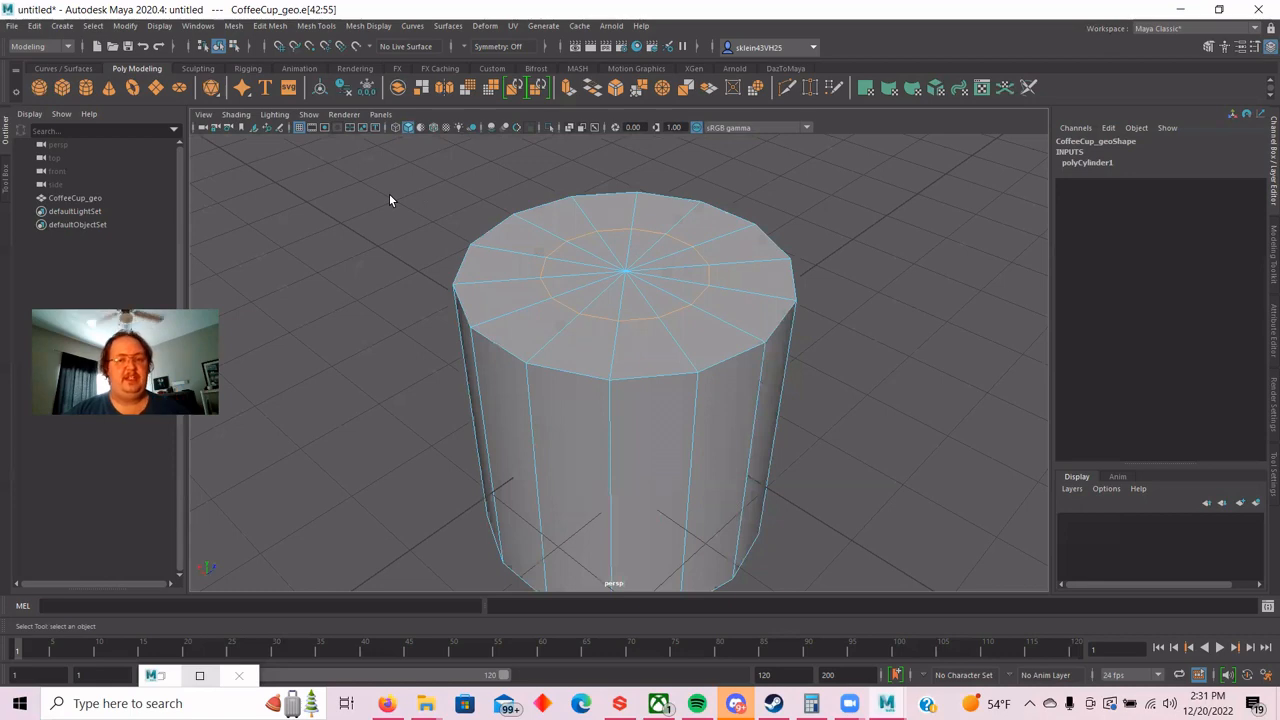
scroll(630, 325, "up", 4)
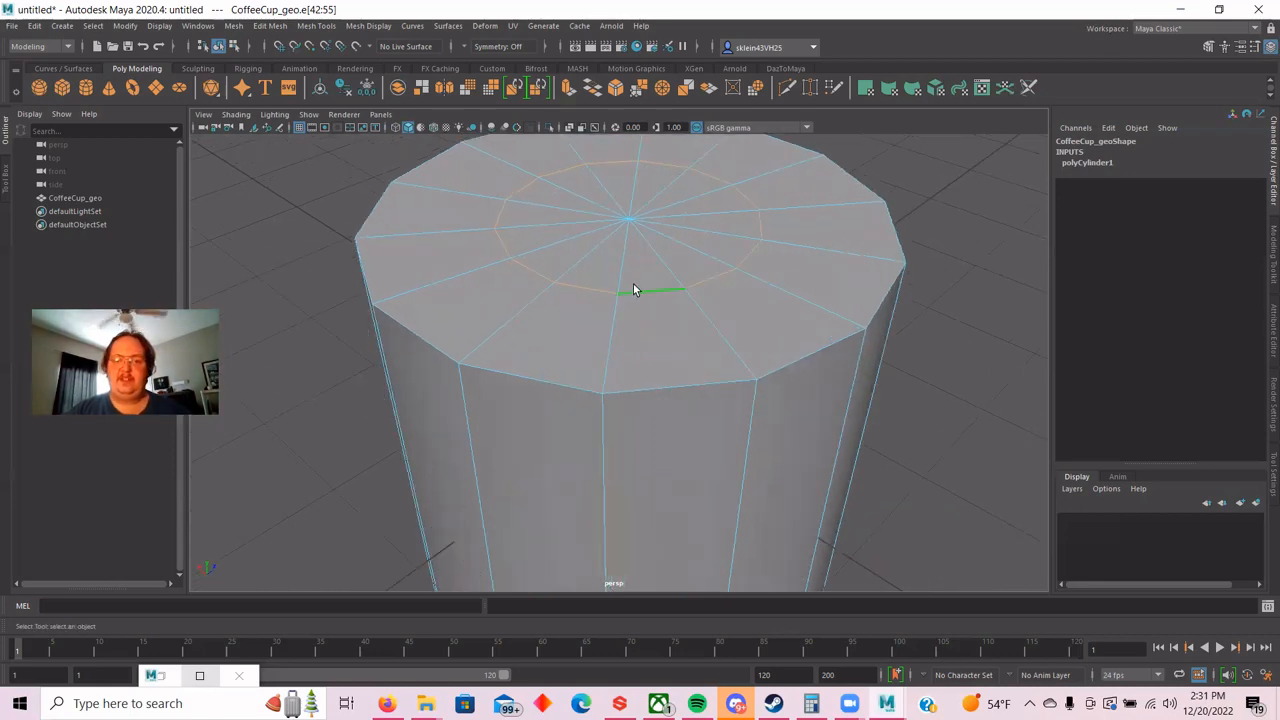
scroll(937, 223, "down", 3)
left_click_drag(939, 237, 866, 241, "alt")
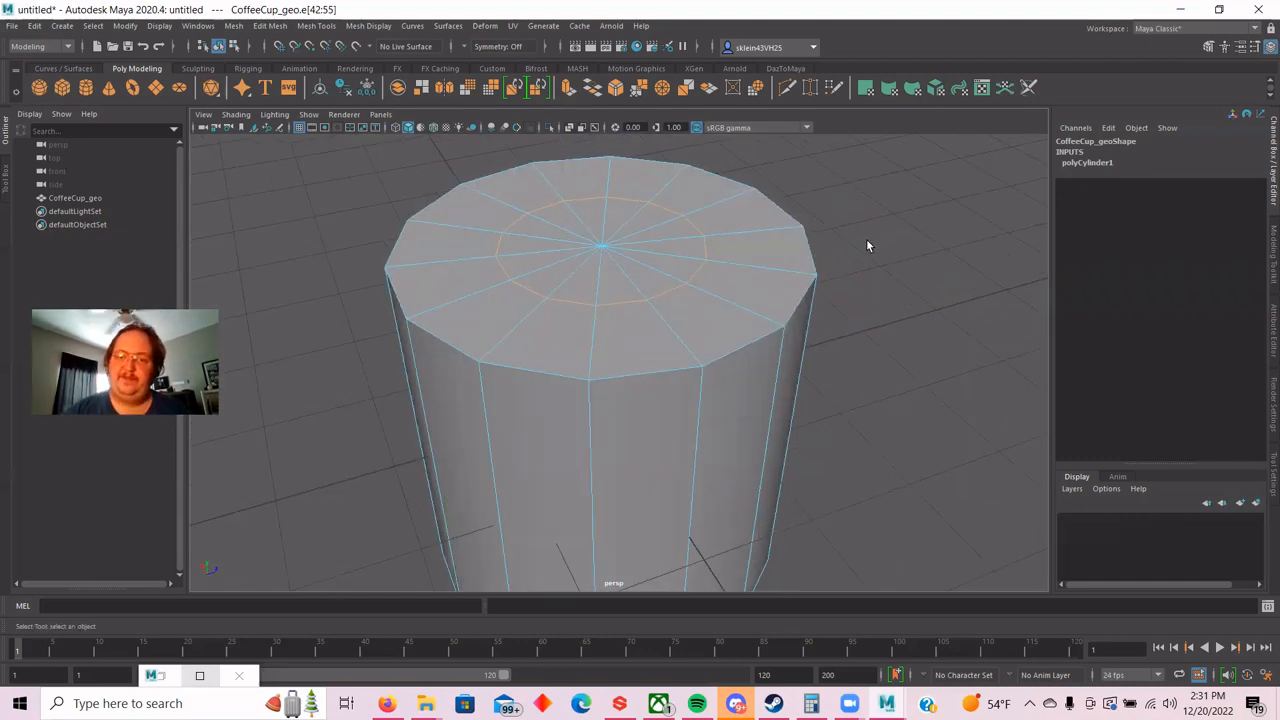
Switch the cup to vertex selection and pick individual vertices around the top rim, ending with one on the cap's inner ring.
right_click_drag(848, 197, 818, 189)
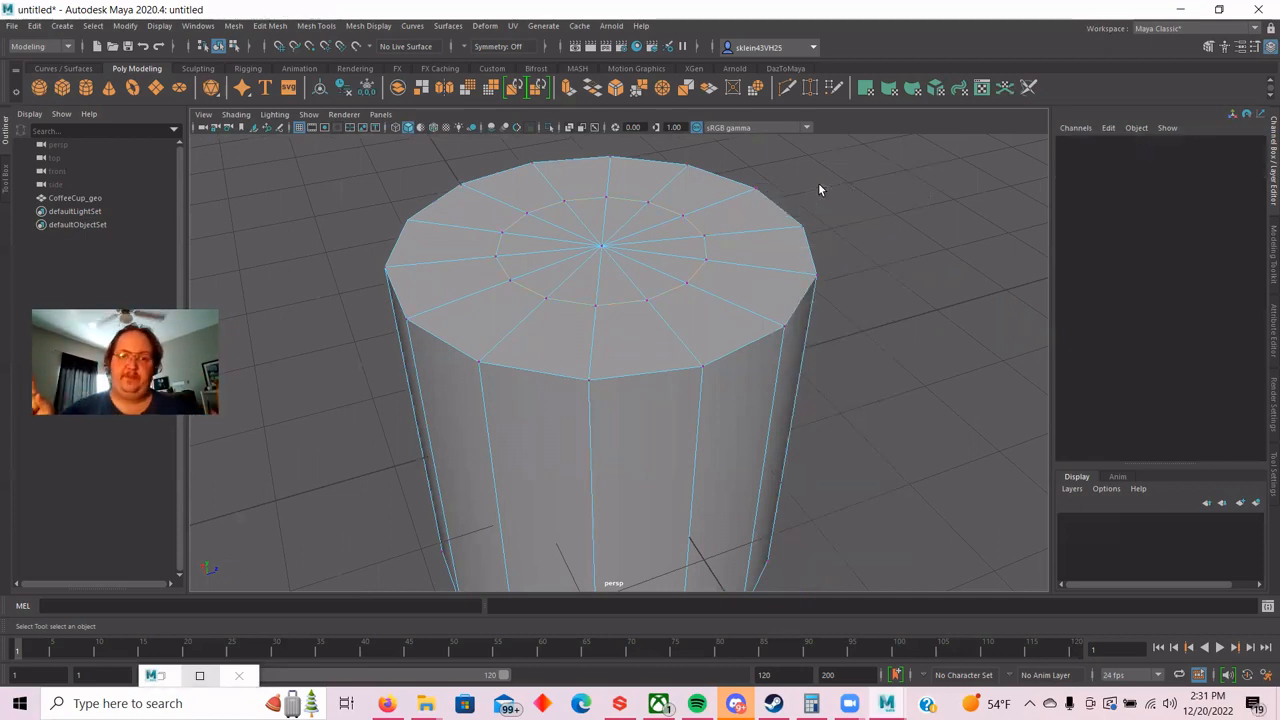
left_click(757, 193)
left_click(789, 328)
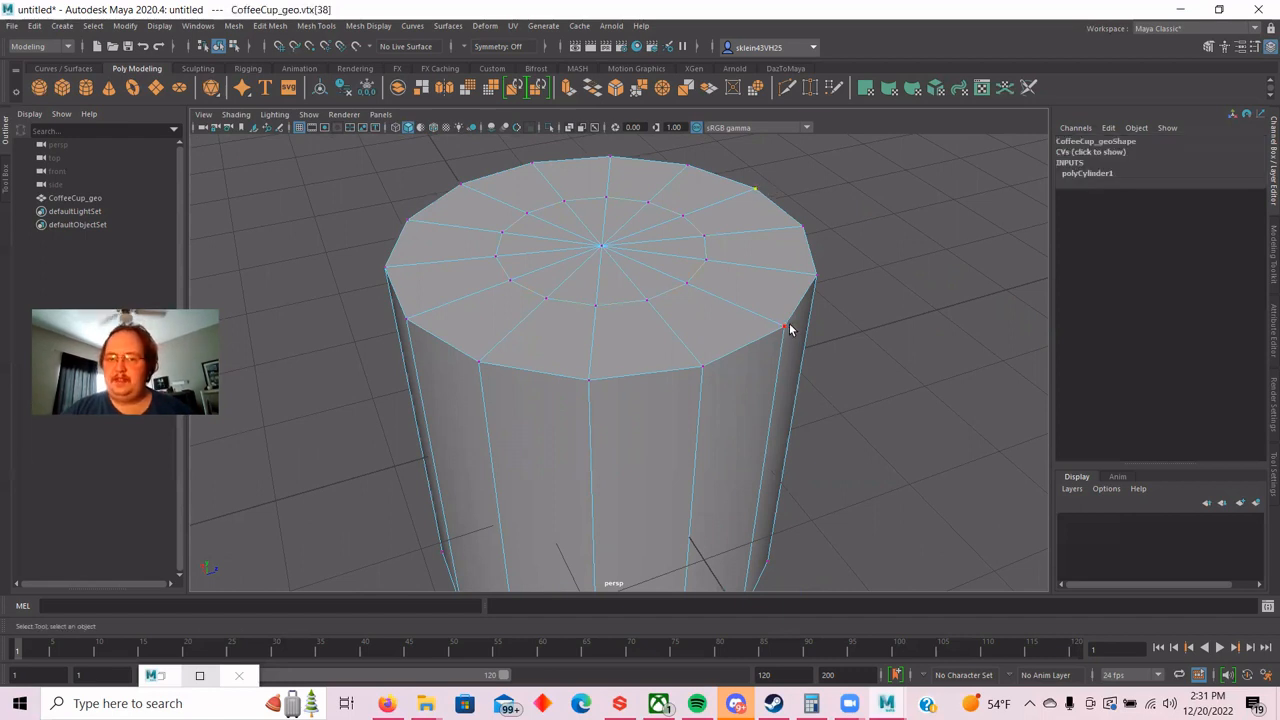
left_click(703, 367)
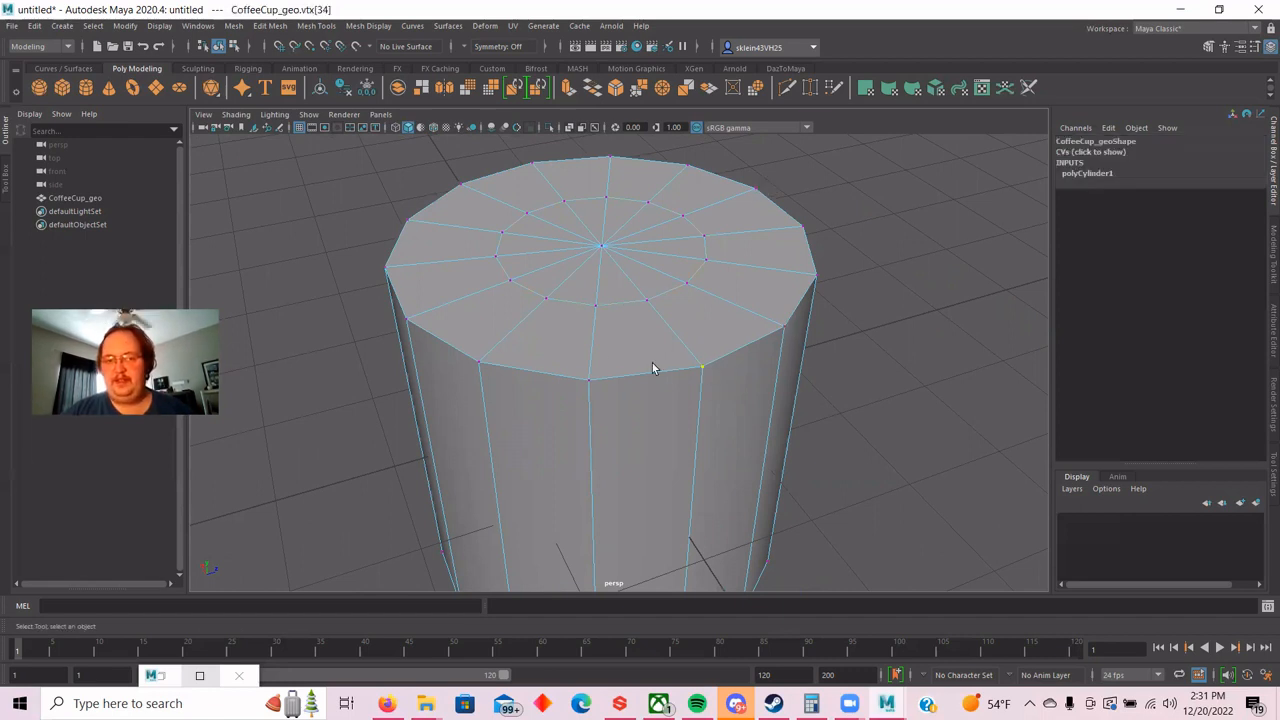
left_click(404, 221)
scroll(425, 333, "up", 3)
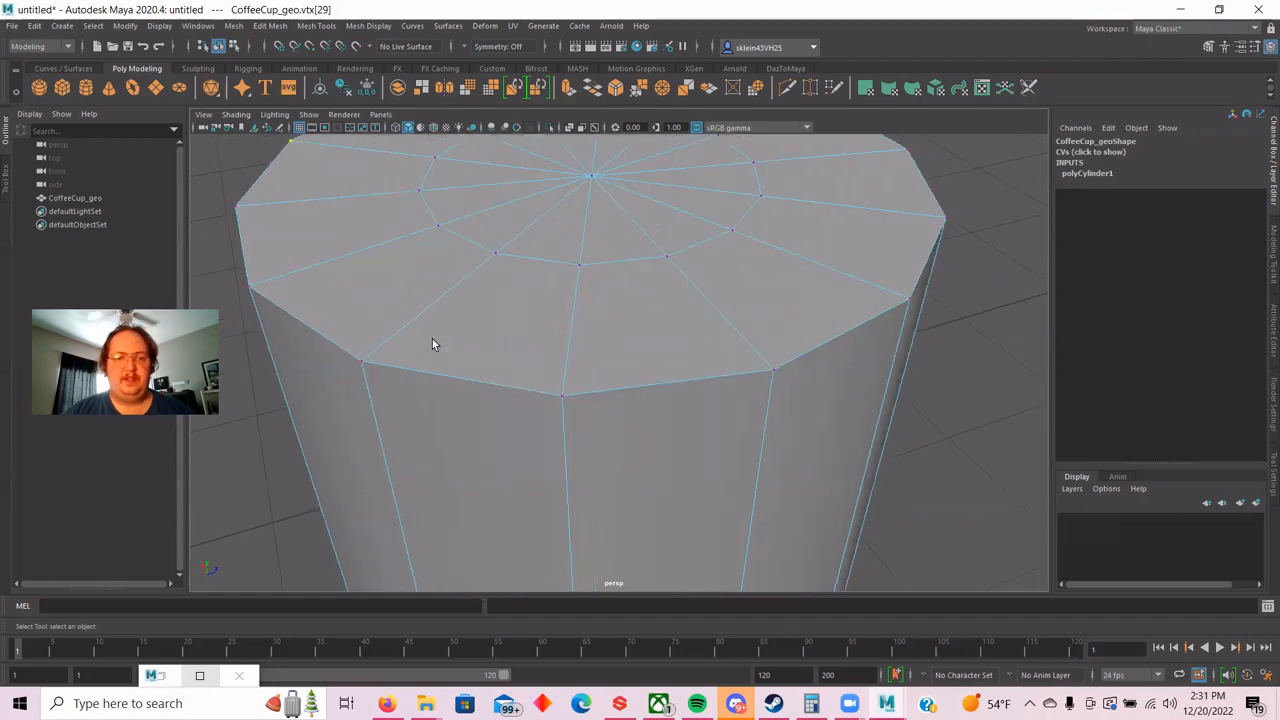
left_click(362, 358)
left_click(250, 289)
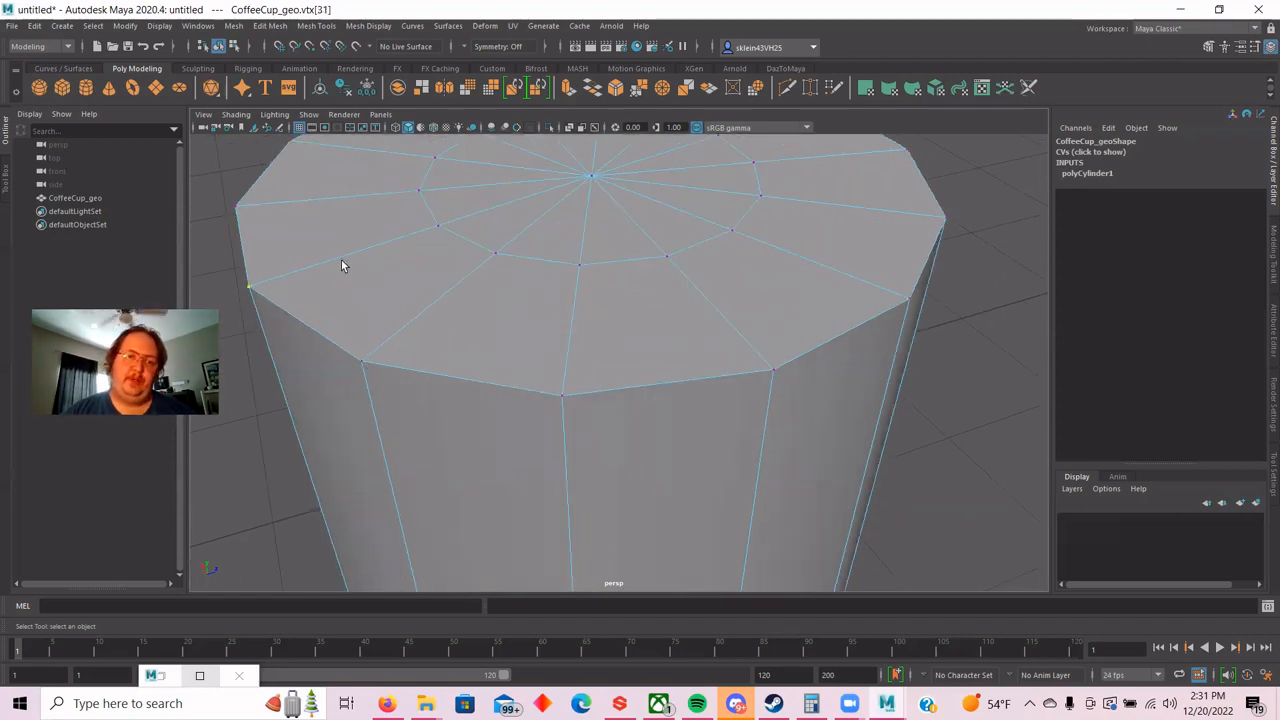
left_click(488, 253)
scroll(477, 261, "down", 2)
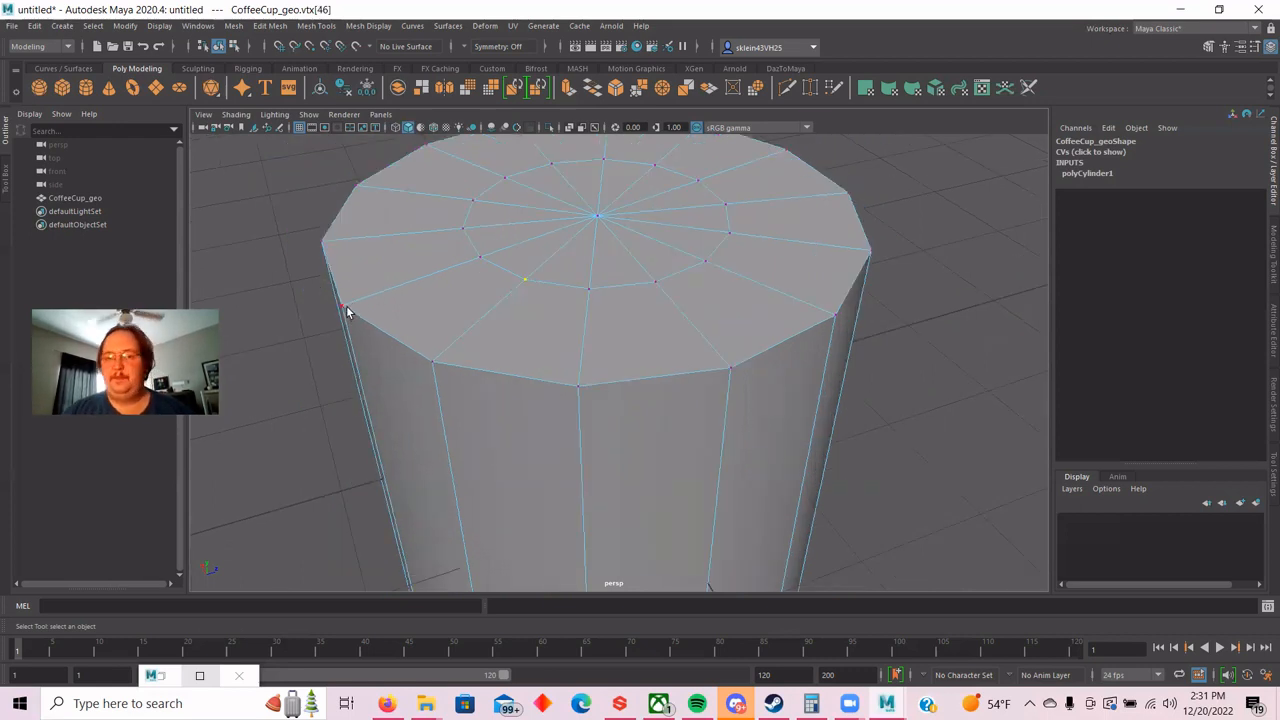
scroll(600, 225, "down", 3)
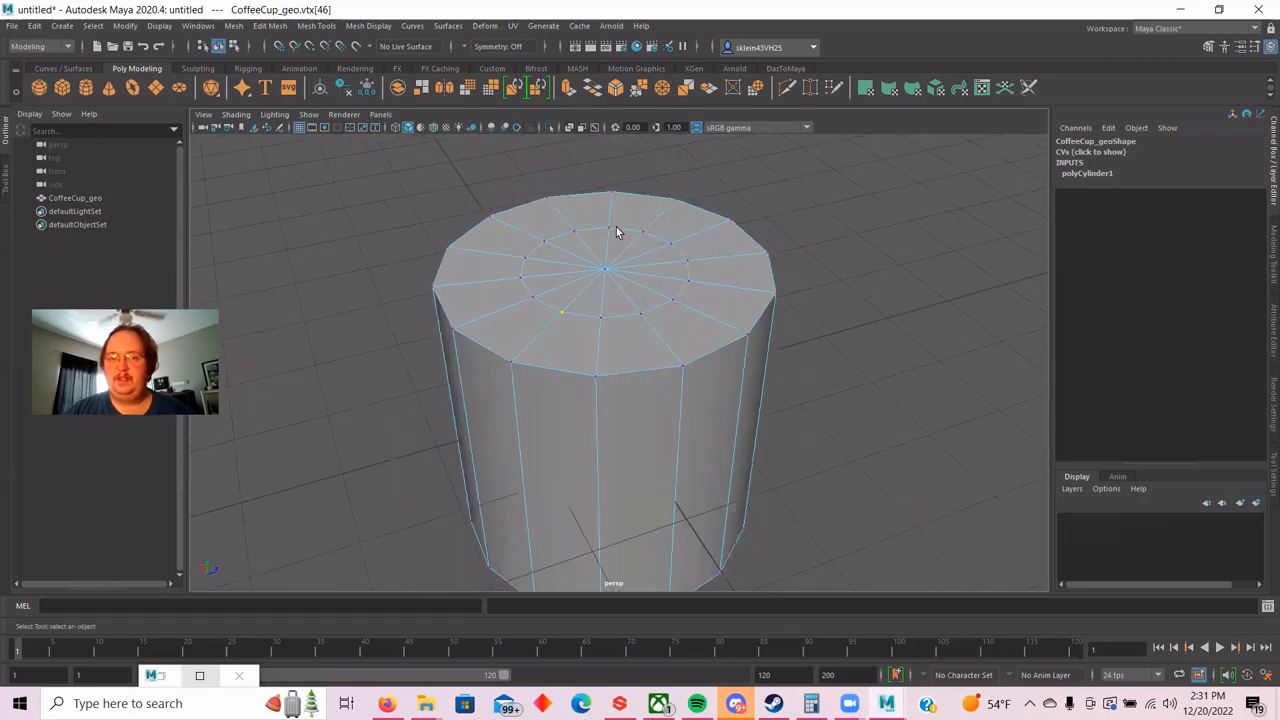
scroll(625, 224, "up", 2)
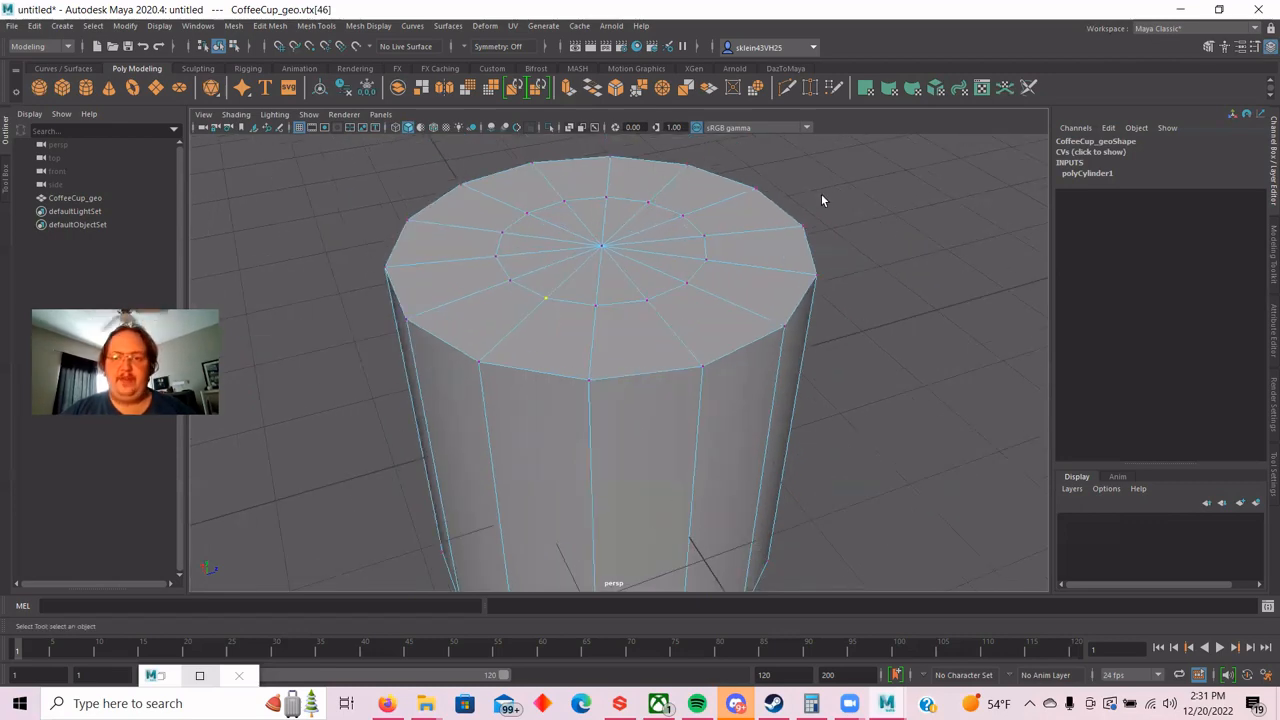
Return to edge selection and reselect the complete rim loop, followed by the inner ring loop on the top cap.
right_click_drag(822, 196, 820, 160)
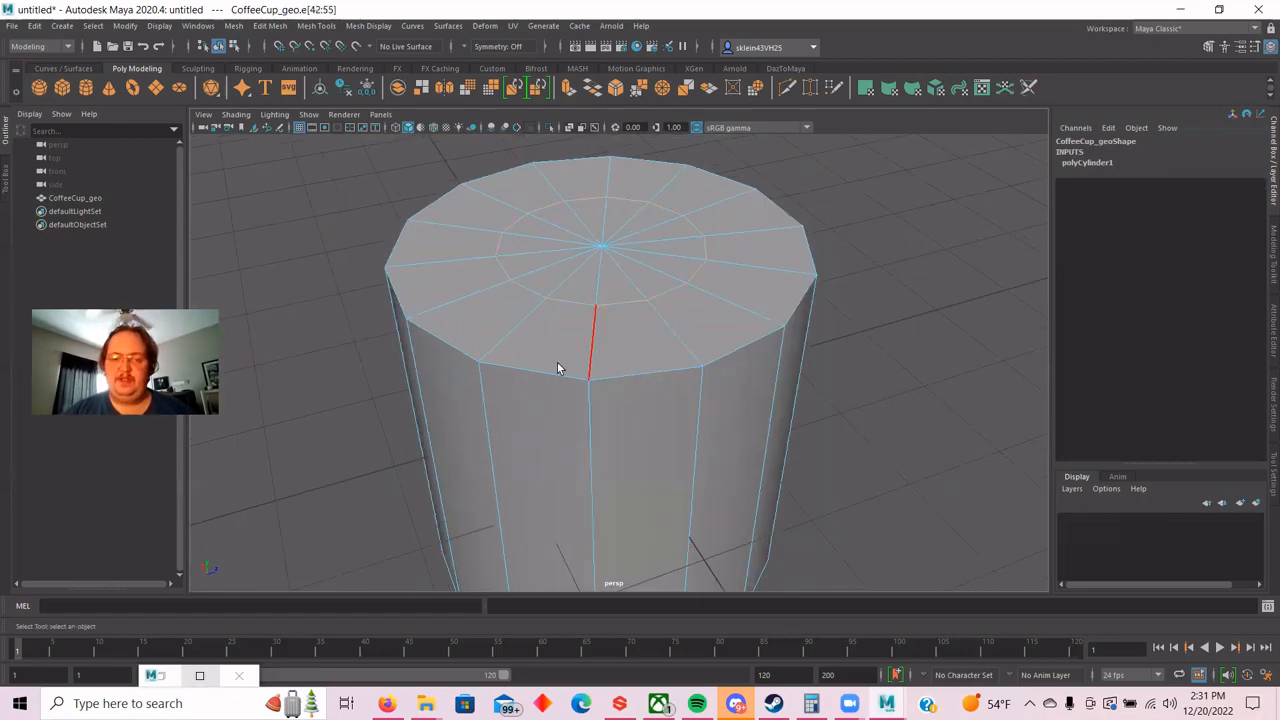
double_click(520, 370)
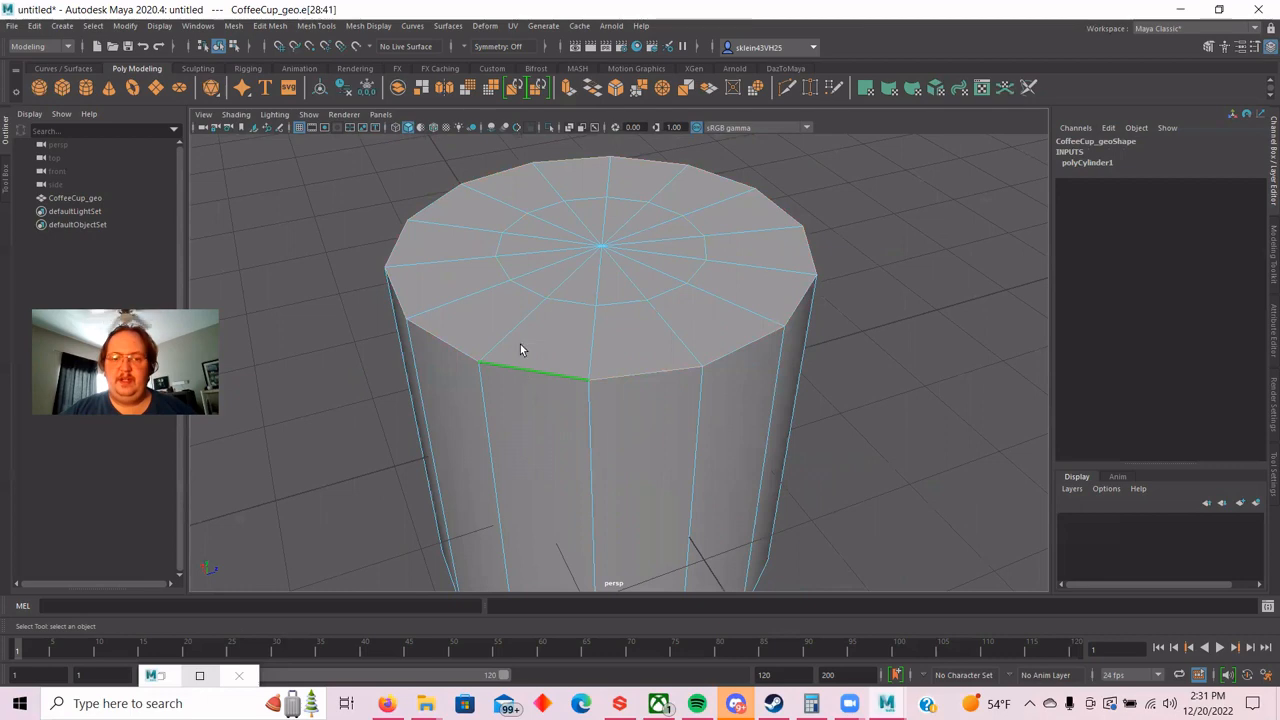
double_click(530, 288)
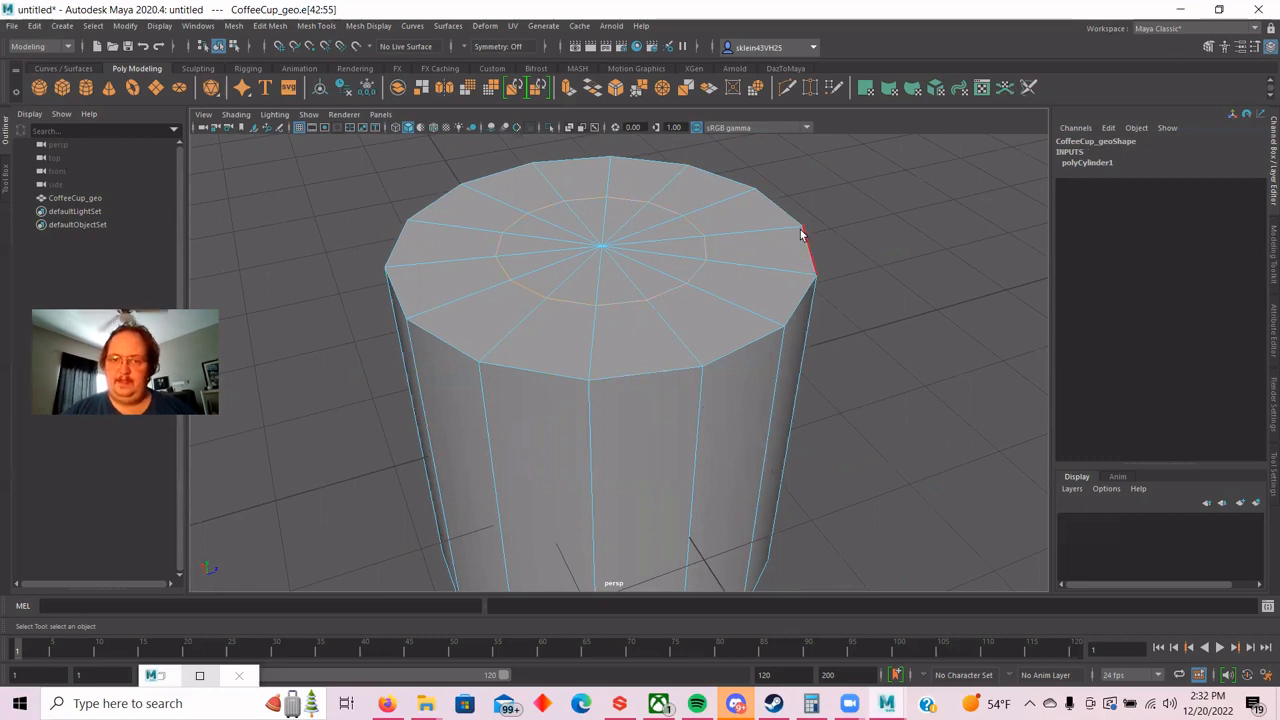
Switch the cup to face selection and pick single outer faces on the top cap, ending with one inner triangular face.
right_click(746, 243)
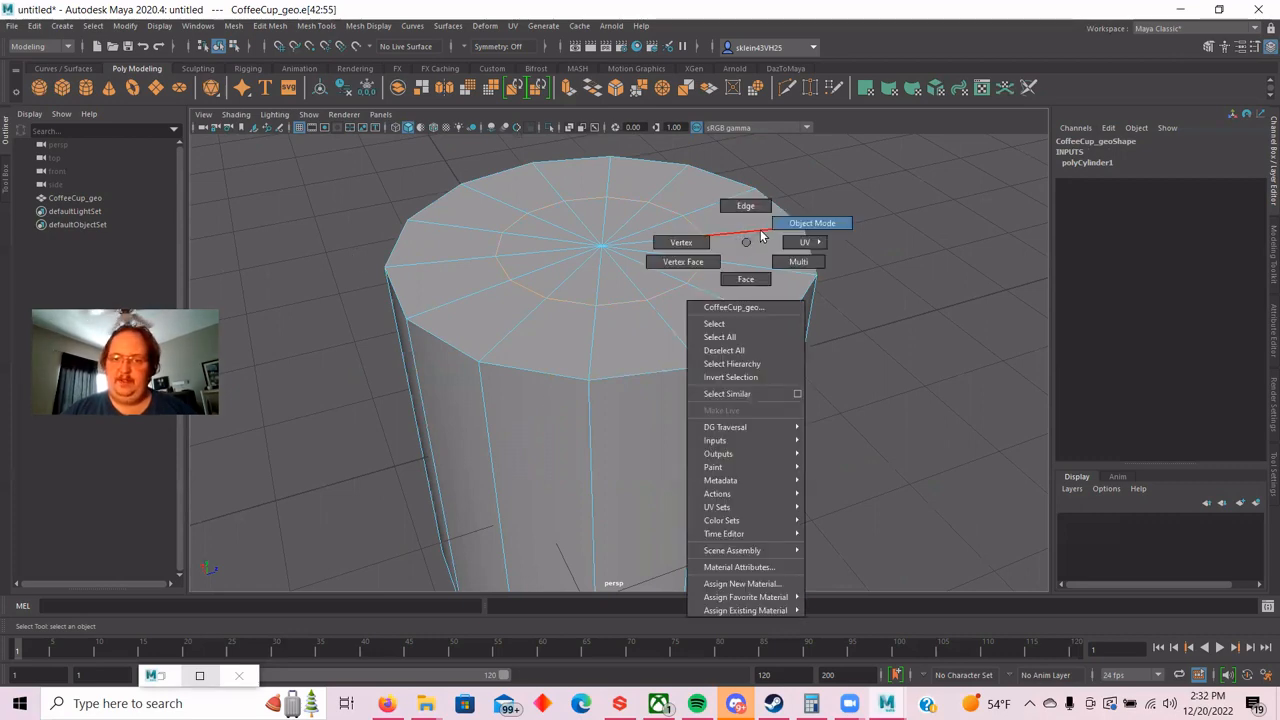
left_click(745, 279)
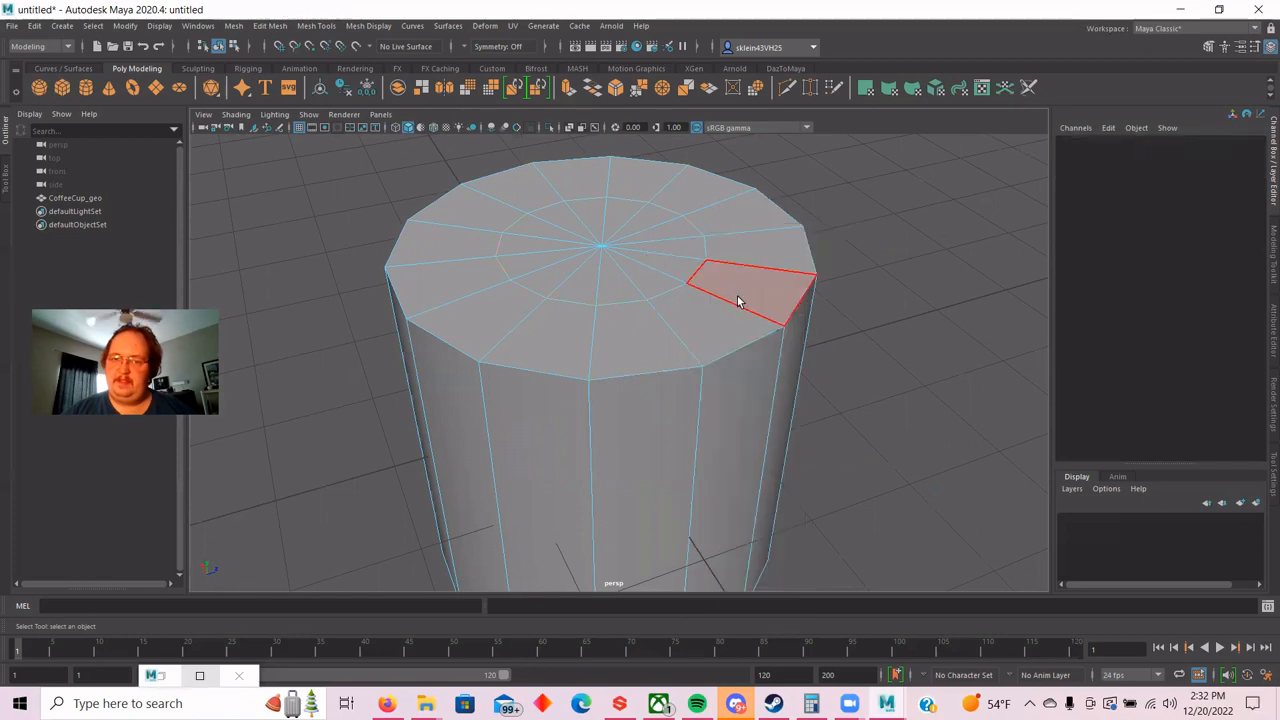
left_click(737, 300)
left_click(716, 329)
left_click(622, 345)
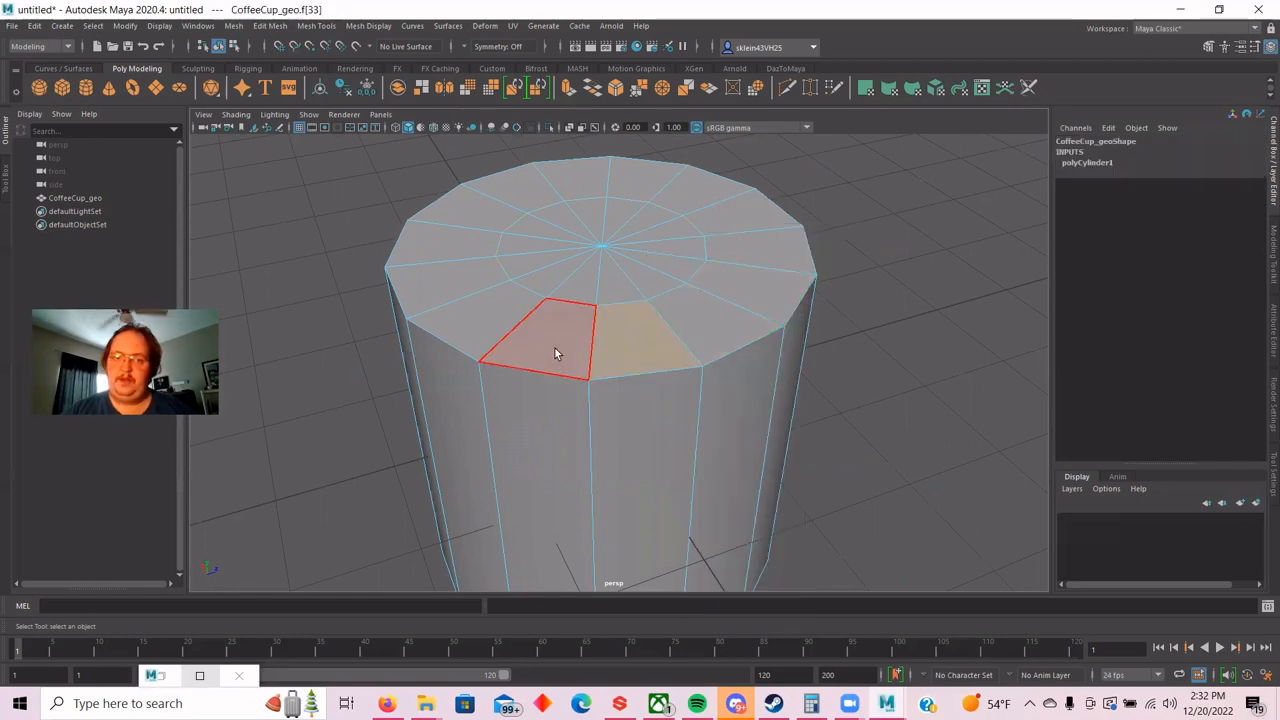
left_click(503, 326)
left_click(550, 287)
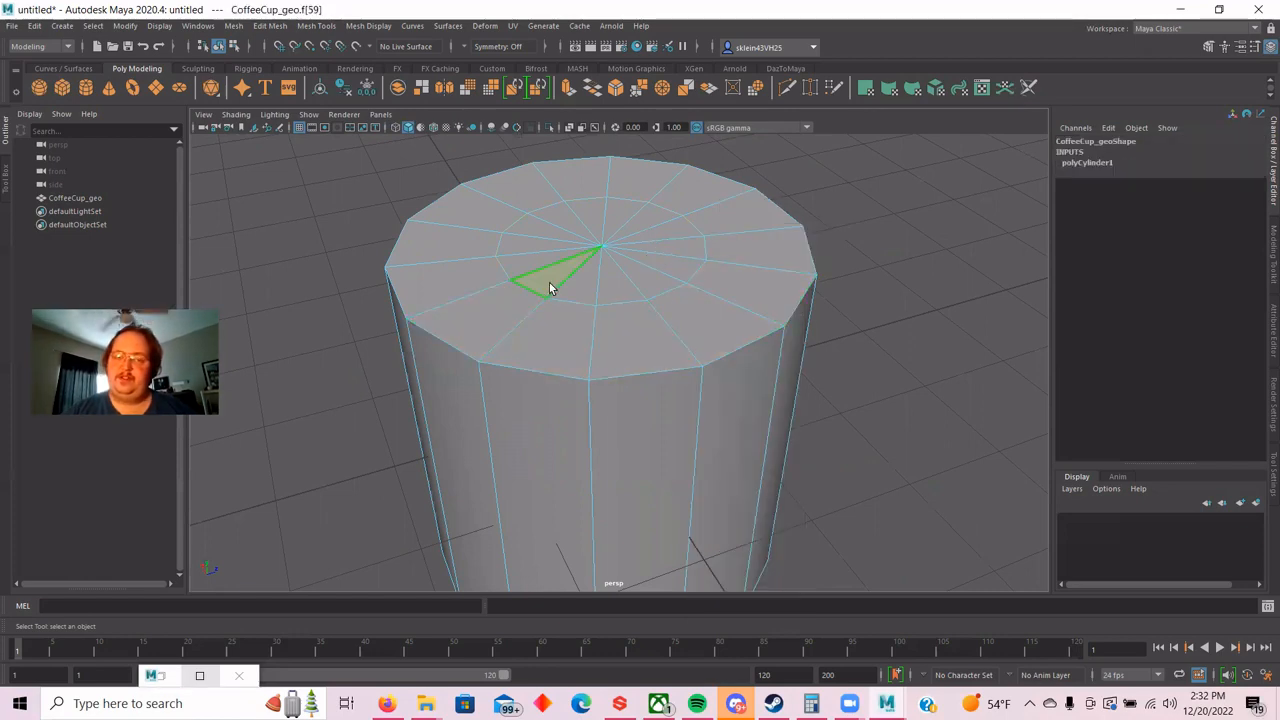
left_click(633, 289)
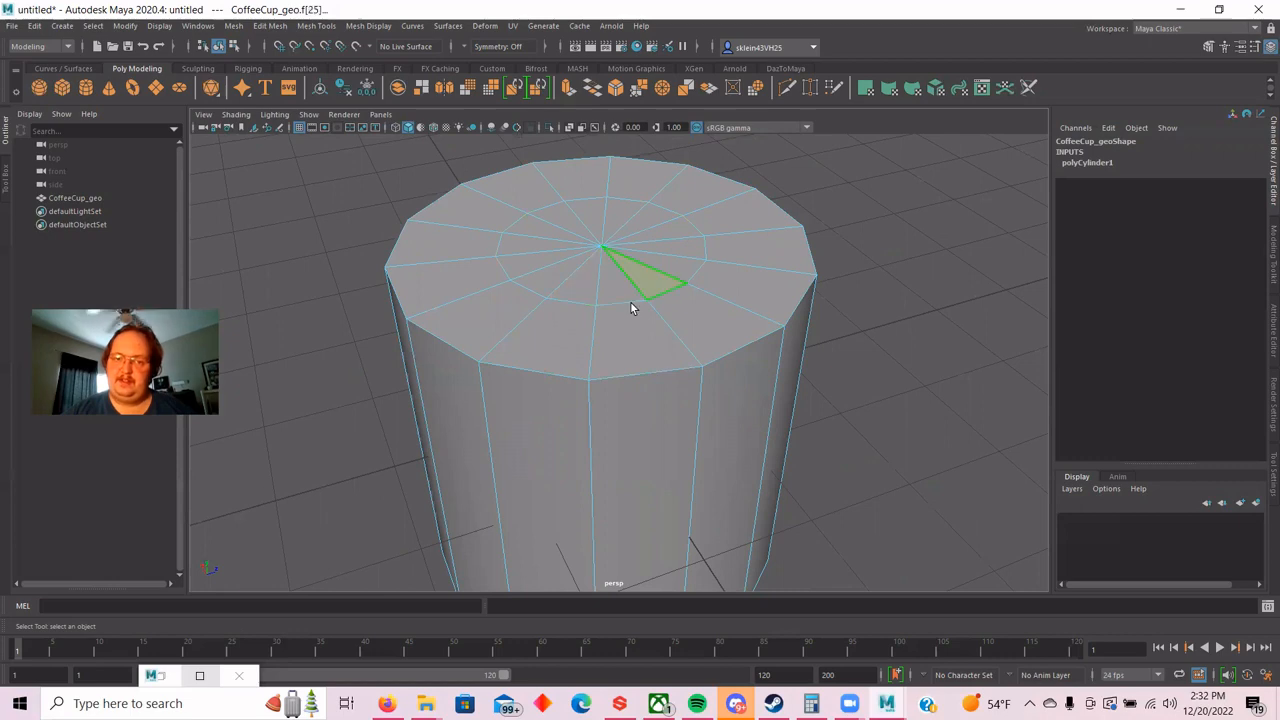
scroll(580, 433, "down", 6)
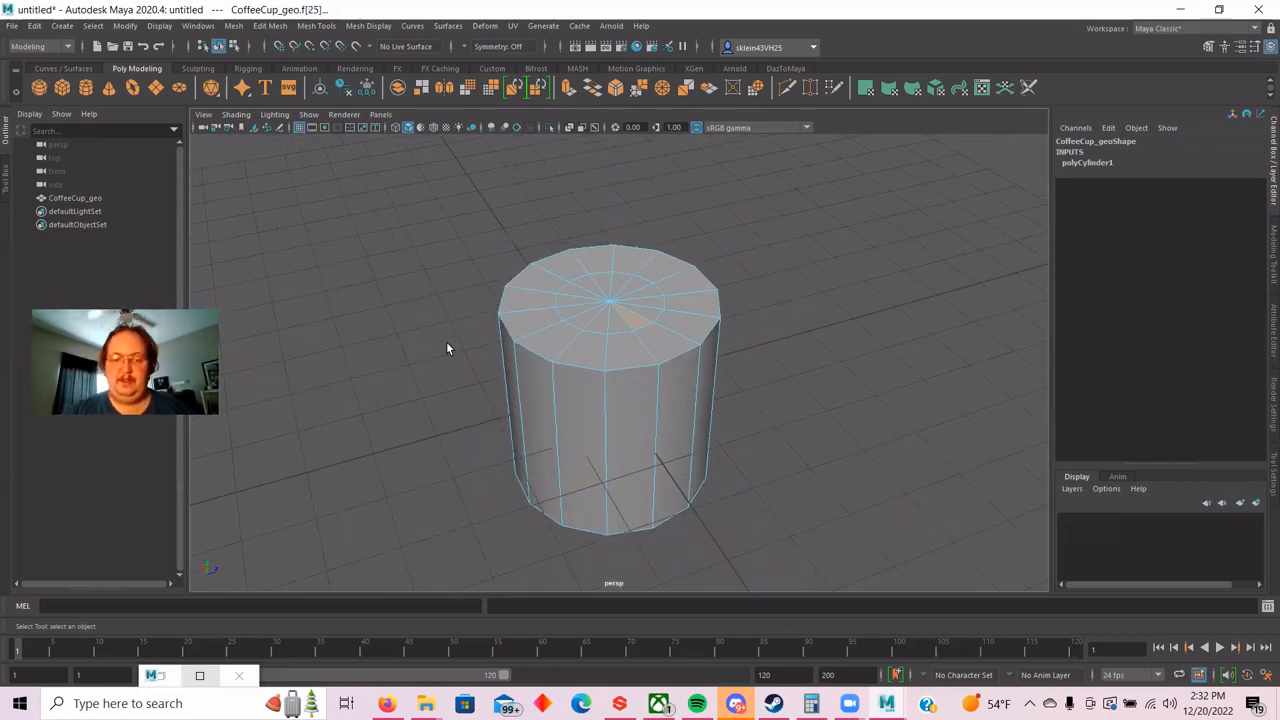
Pick two neighbouring faces on the cup's side wall one after the other, followed by the adjoining outer face on the top cap.
left_click(548, 415)
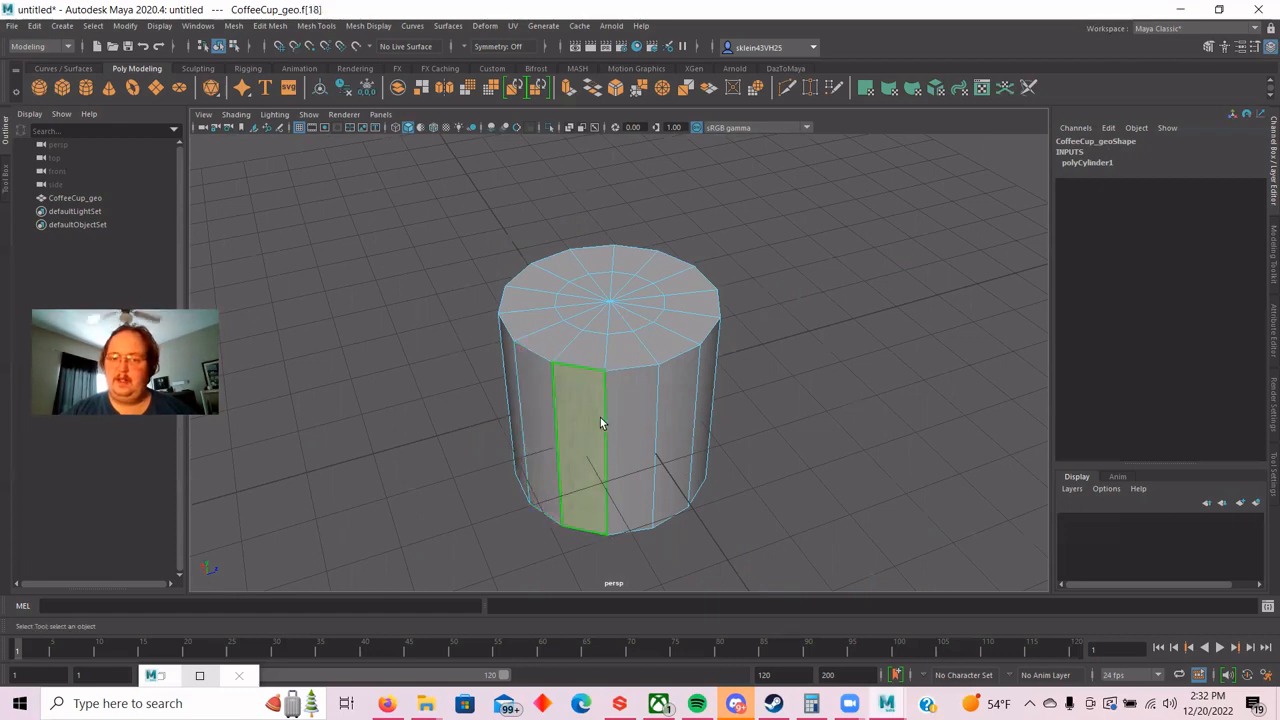
left_click(645, 428)
scroll(668, 412, "up", 2)
scroll(660, 382, "up", 2)
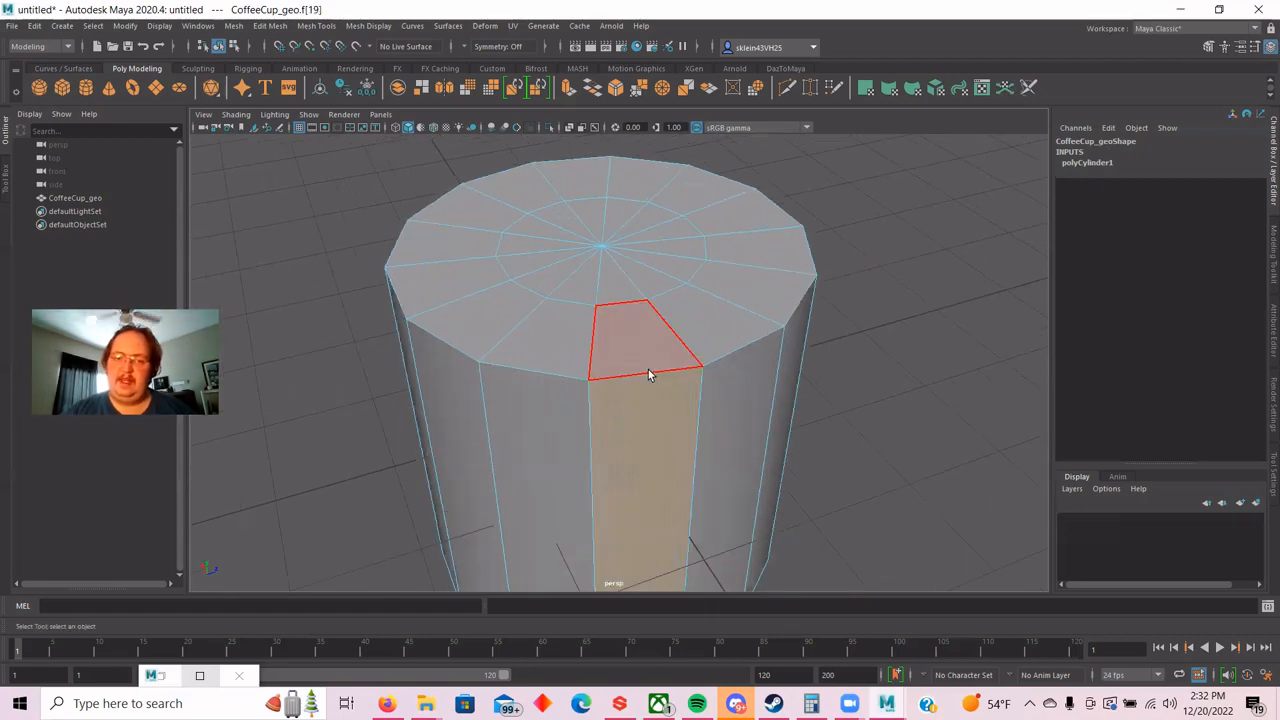
left_click(644, 360)
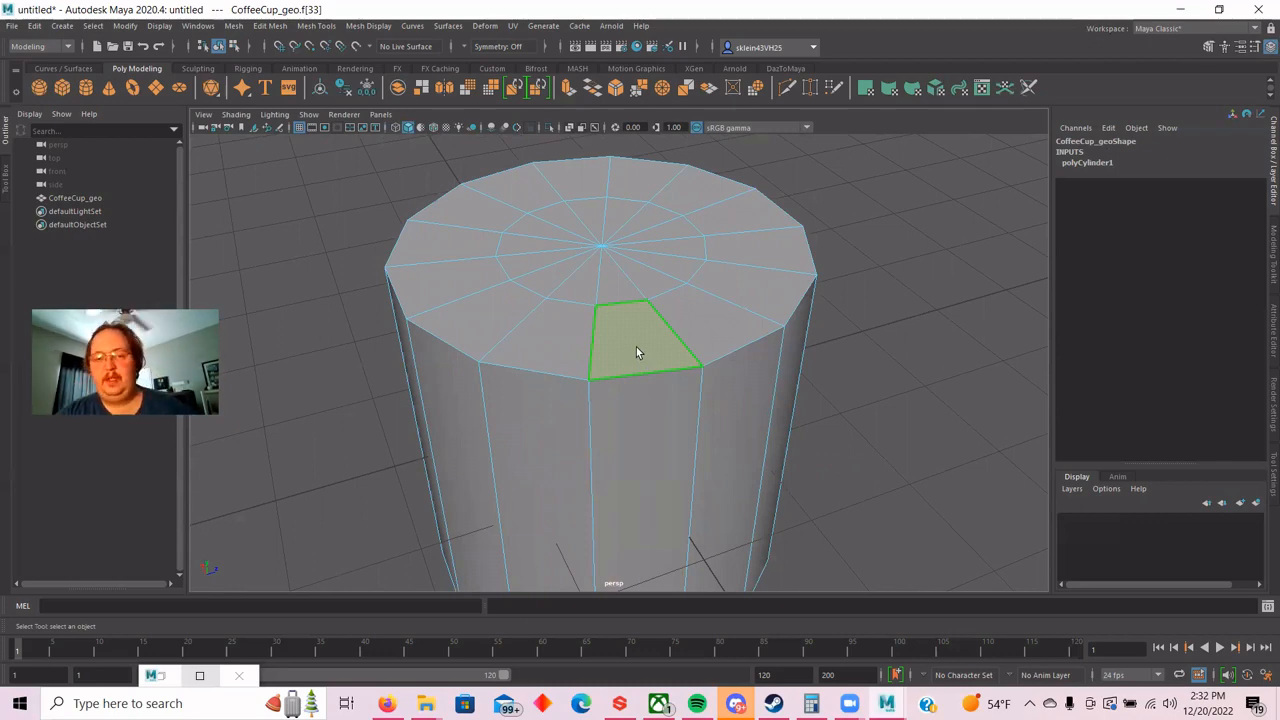
Switch the cup to edge selection and select the inner ring's edge loop on the top cap.
right_click_drag(637, 346, 646, 309)
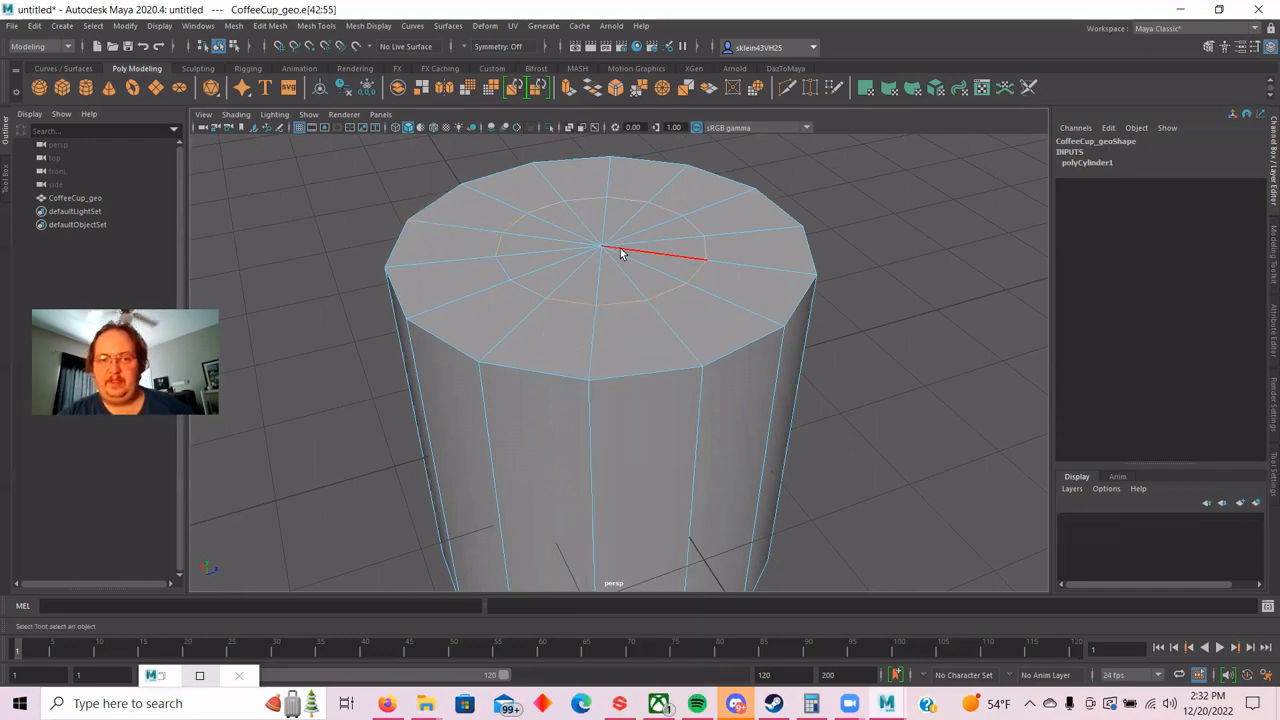
left_click(305, 182)
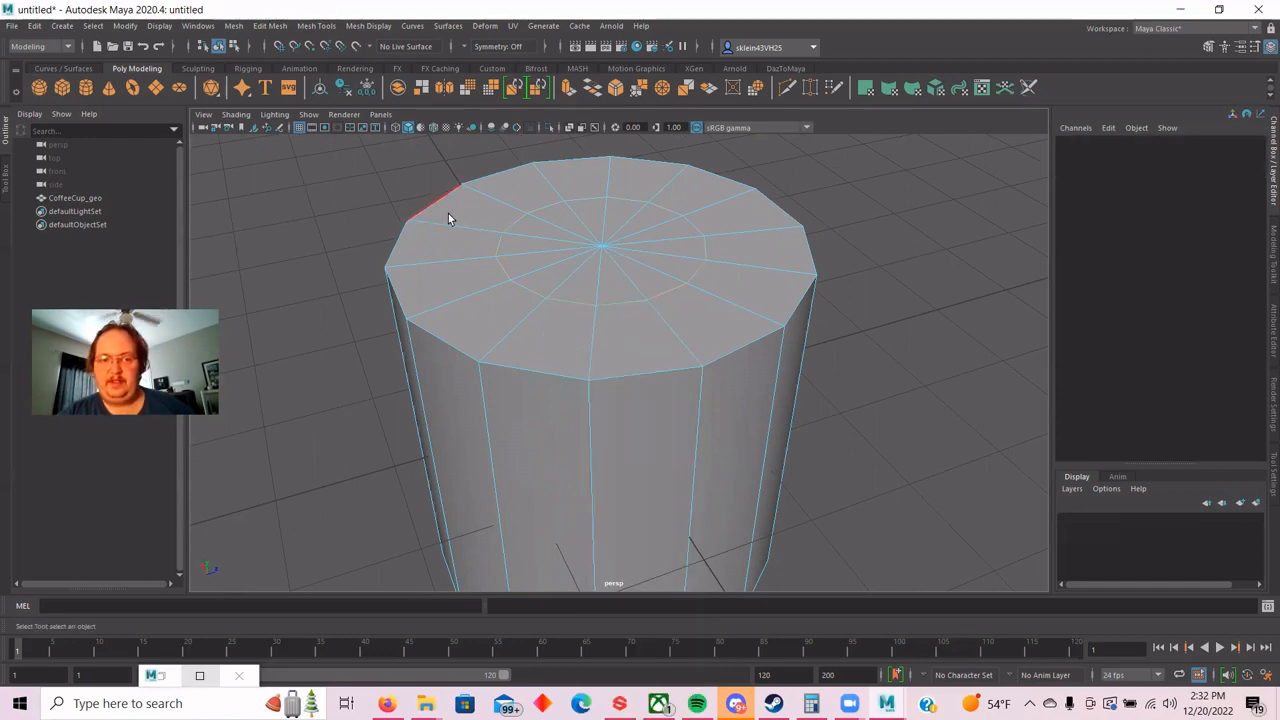
double_click(494, 249)
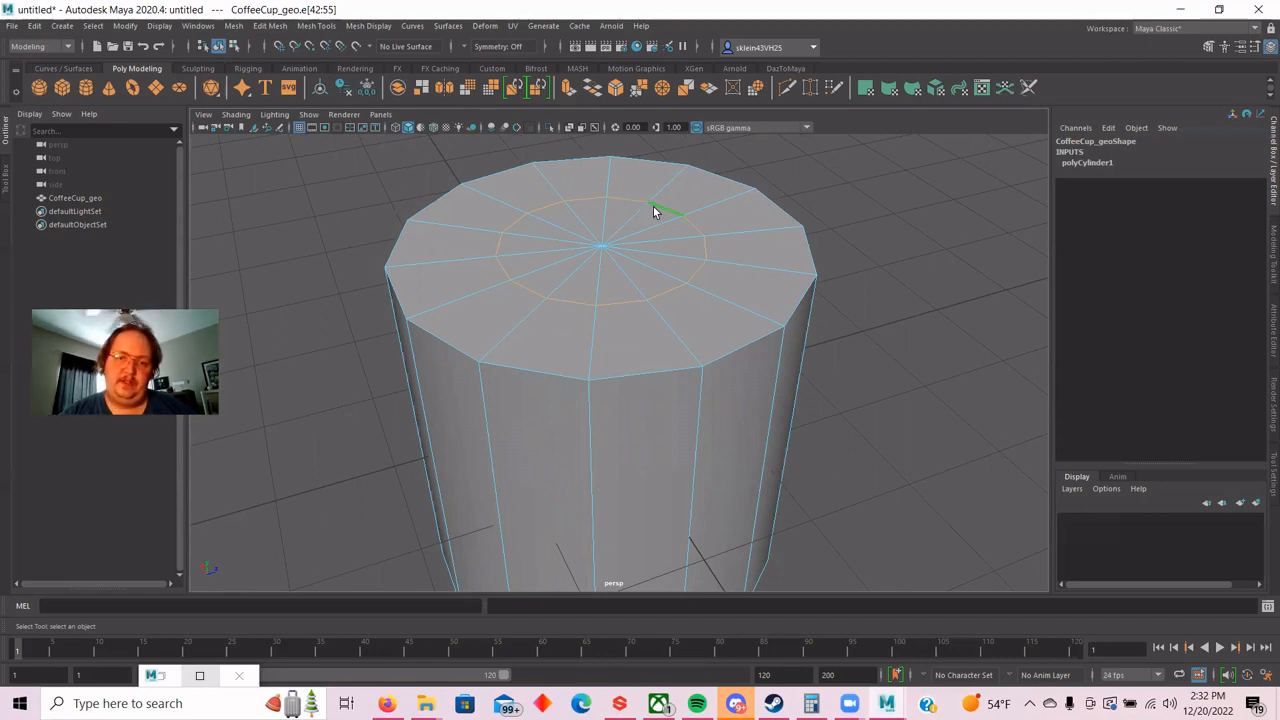
Select a partial run of inner ring edges between two edges, then reselect the complete inner ring loop on the top cap.
left_click(525, 283)
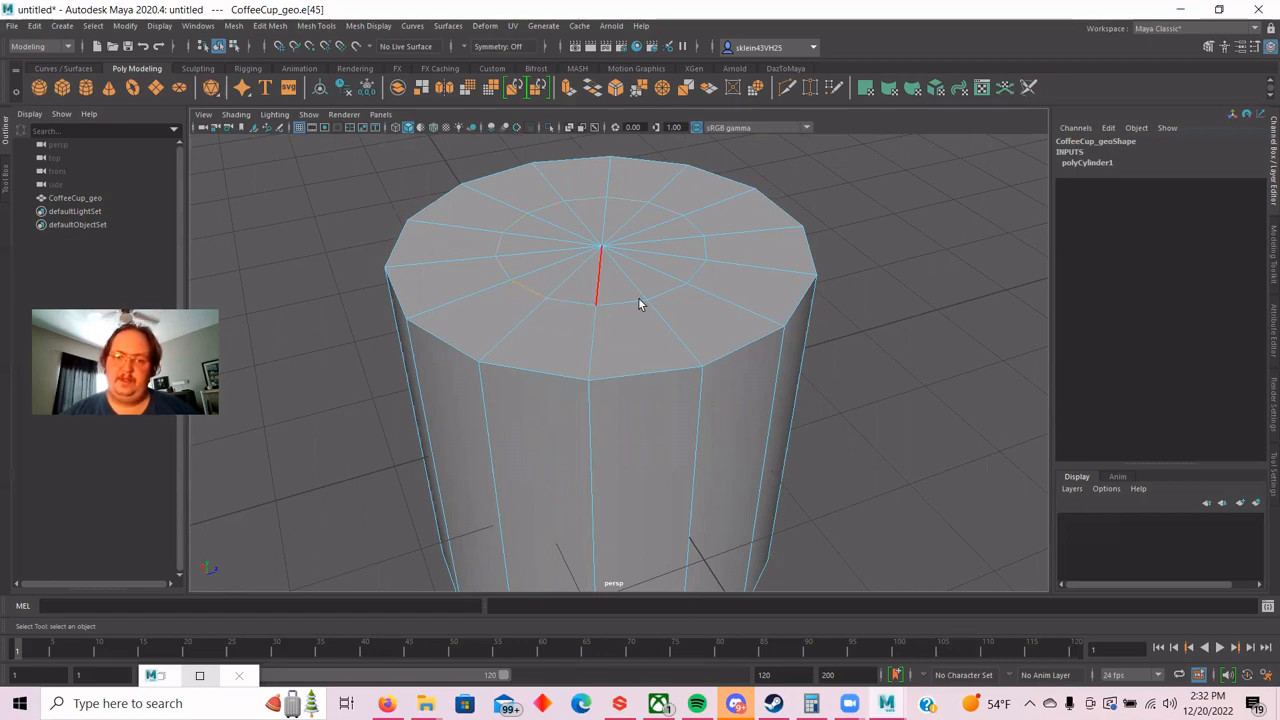
double_click(705, 250, "shift")
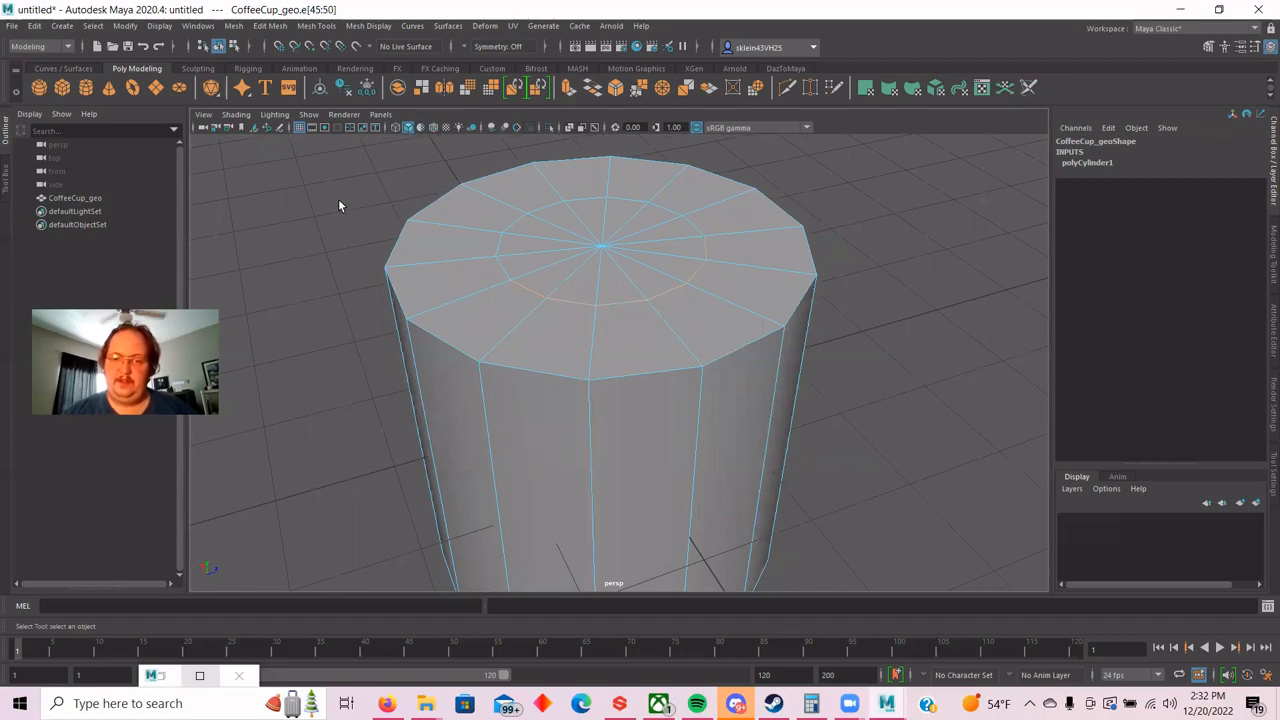
left_click_drag(338, 201, 354, 223, "alt")
left_click(512, 282)
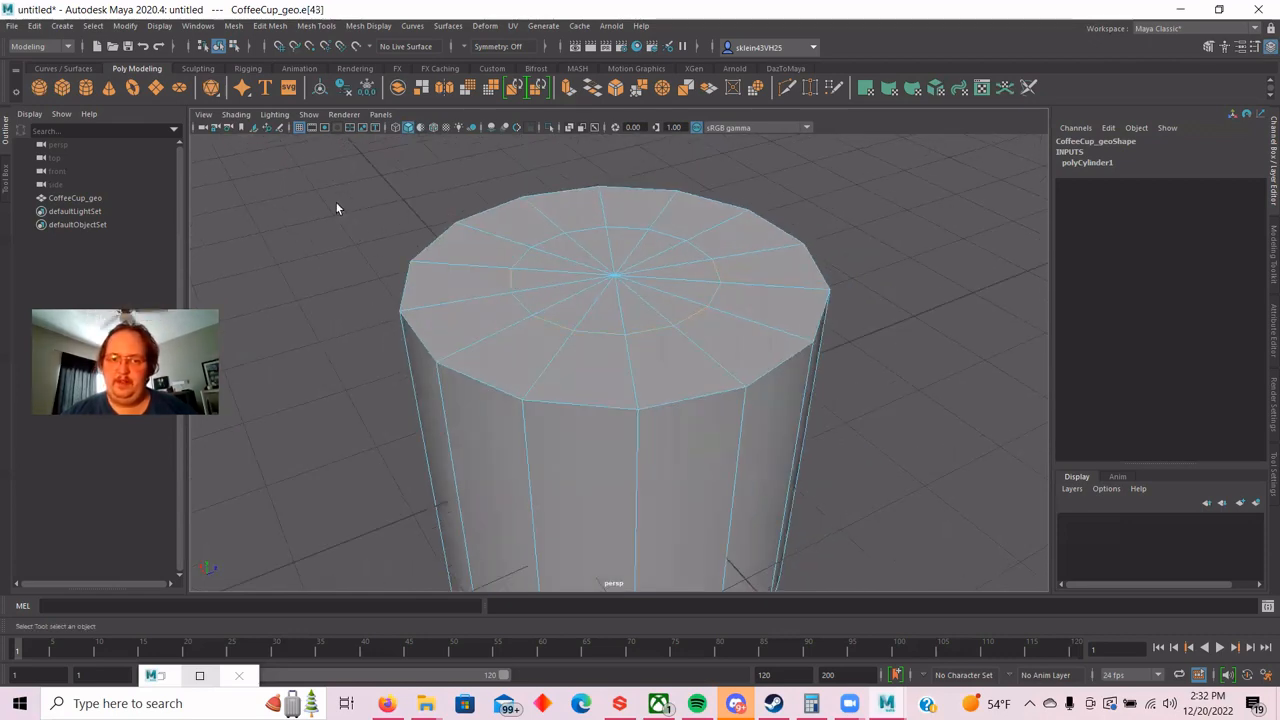
double_click(545, 240)
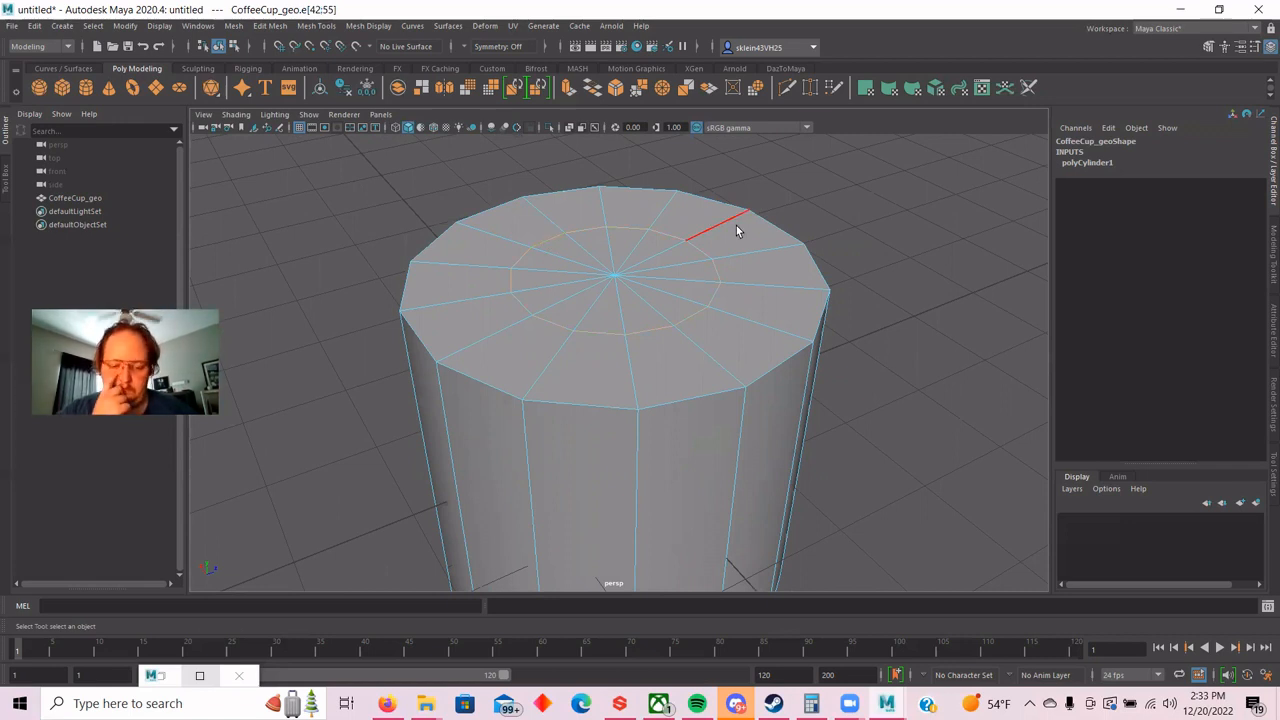
Cycle through the Scale, Rotate and Move tools on the inner ring, then scale the ring up slightly and uniformly.
key("r")
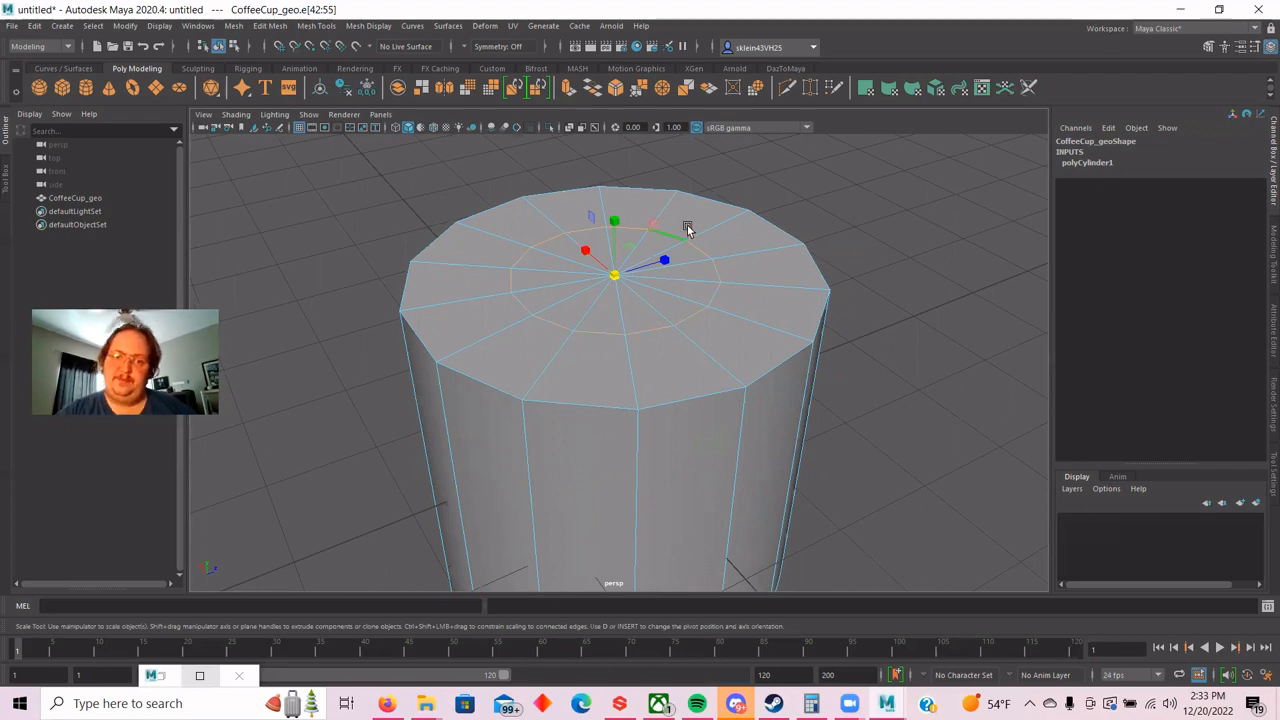
key("e")
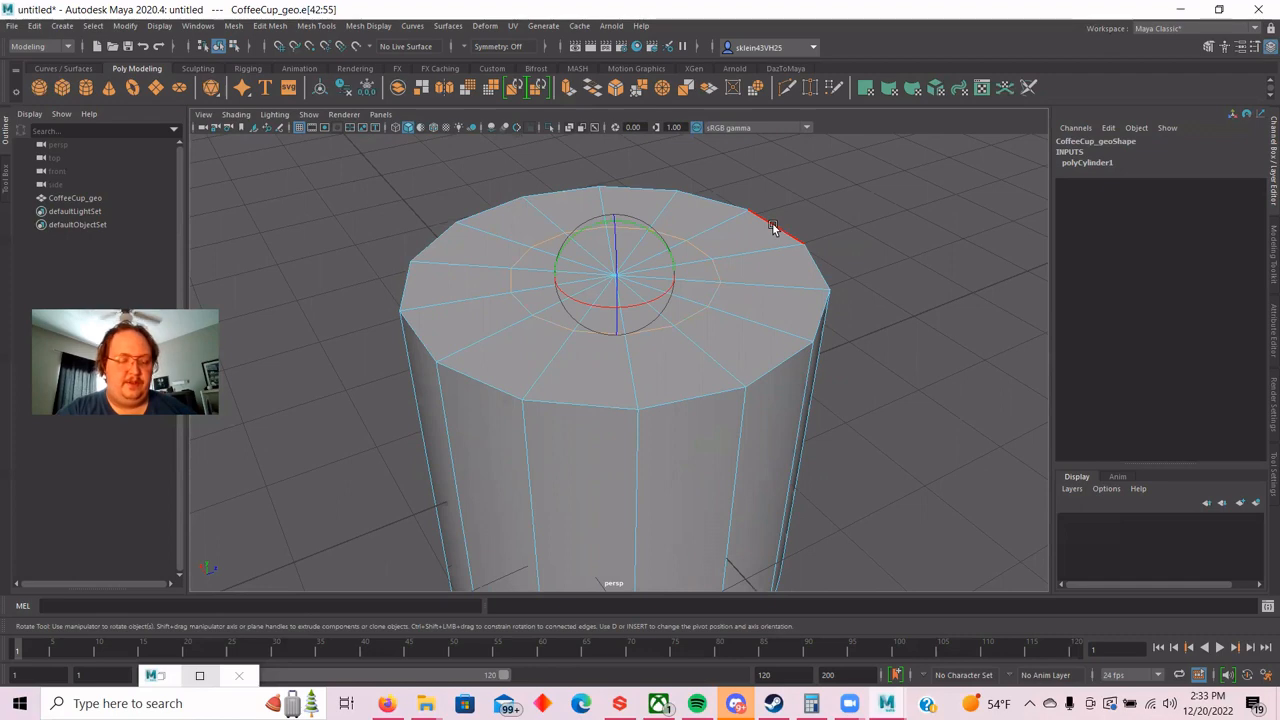
key("w")
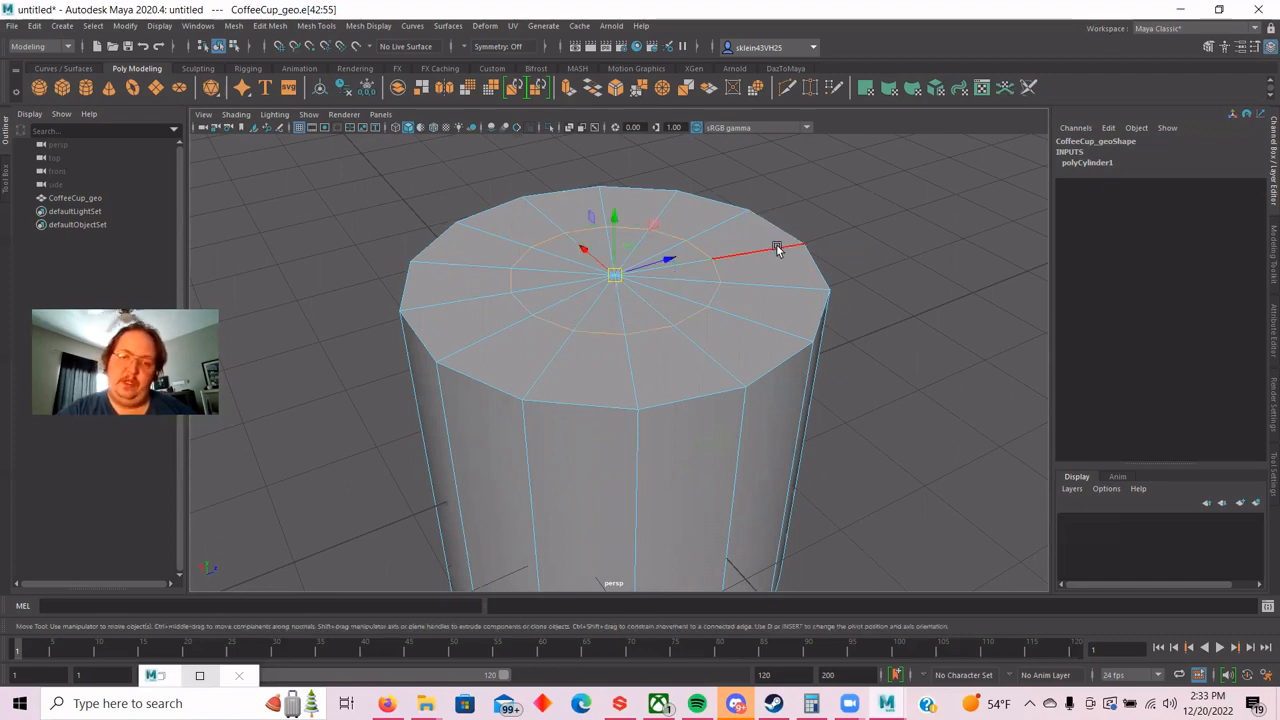
key("e")
key("r")
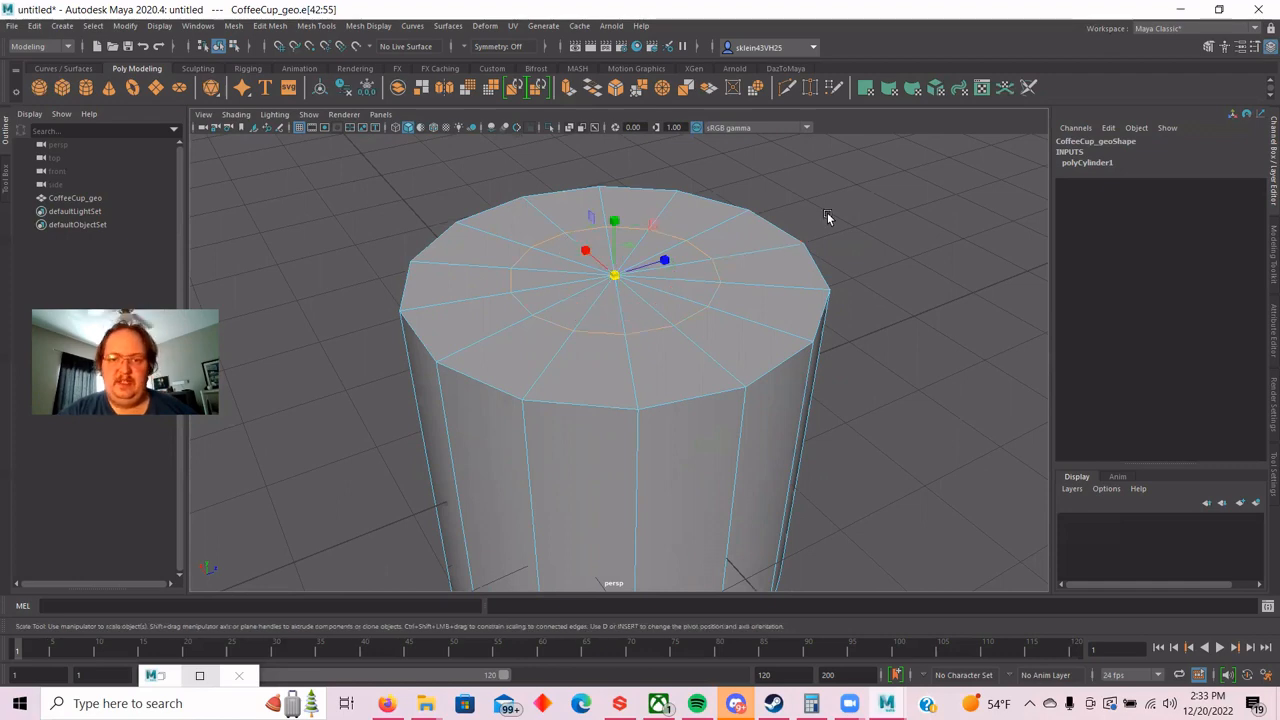
left_click_drag(876, 245, 648, 249, "alt")
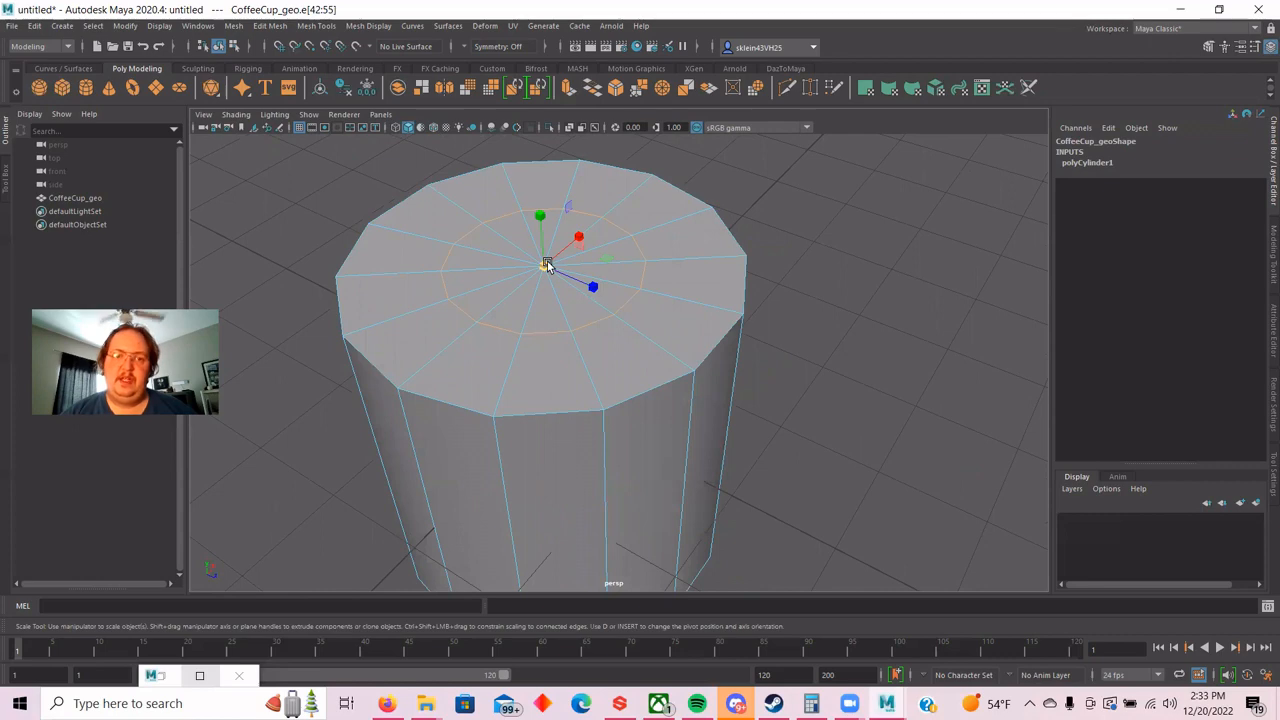
mouse_move(544, 270)
left_mouse_down()
mouse_move(614, 276)
mouse_move(541, 265)
mouse_move(552, 270)
left_mouse_up()
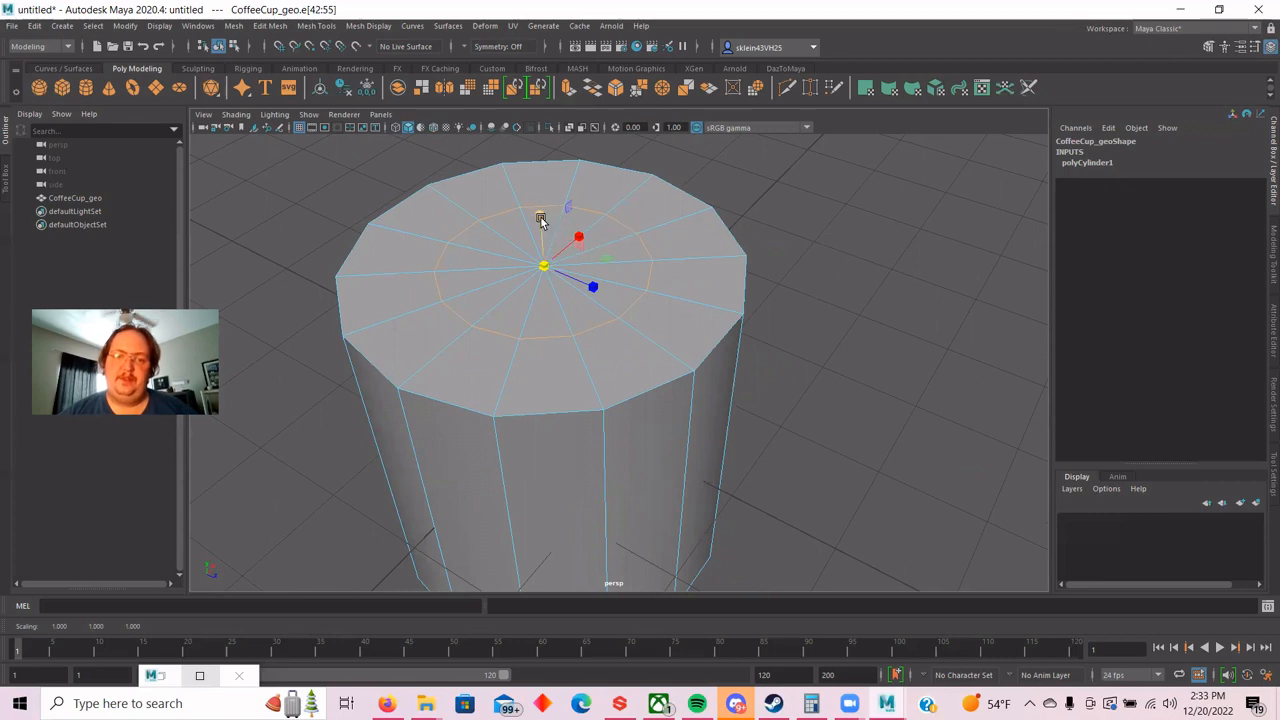
Try scaling the inner ring along the Y, X and Z axes one at a time, undoing each change.
mouse_move(533, 213)
left_mouse_down()
mouse_move(540, 203)
mouse_move(540, 215)
left_mouse_up()
key("ctrl+z")
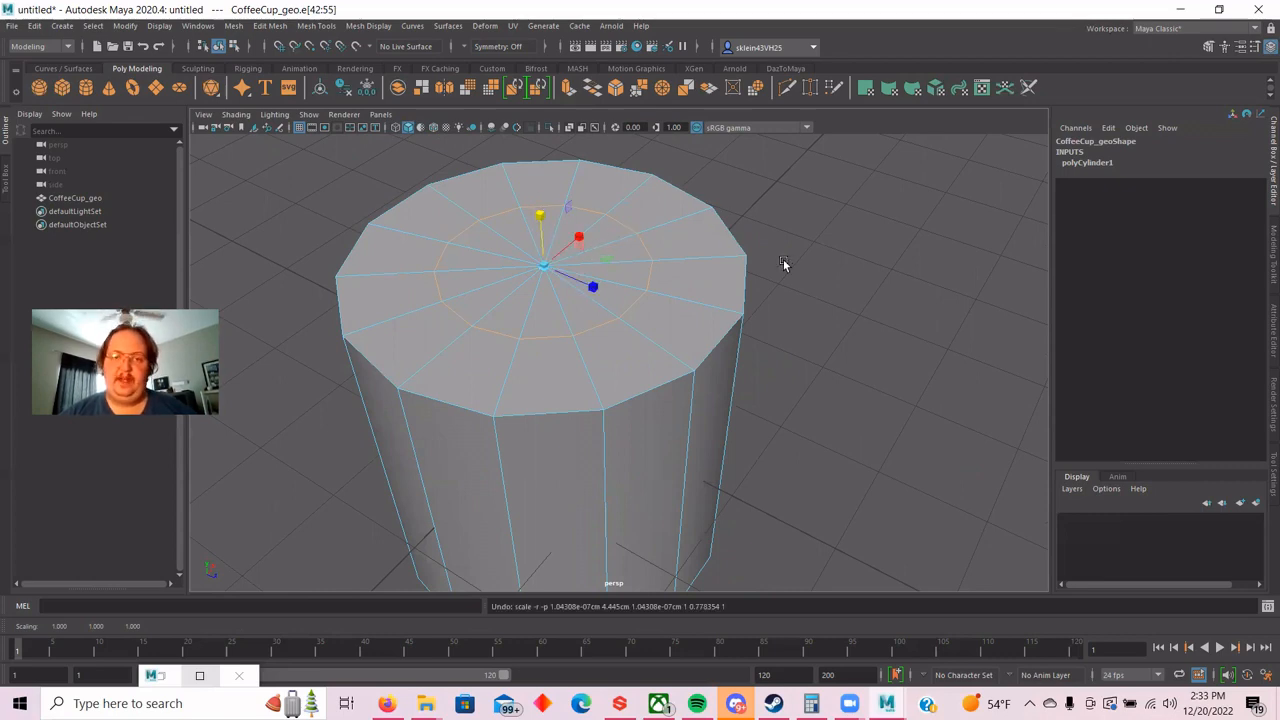
scroll(805, 298, "down", 4)
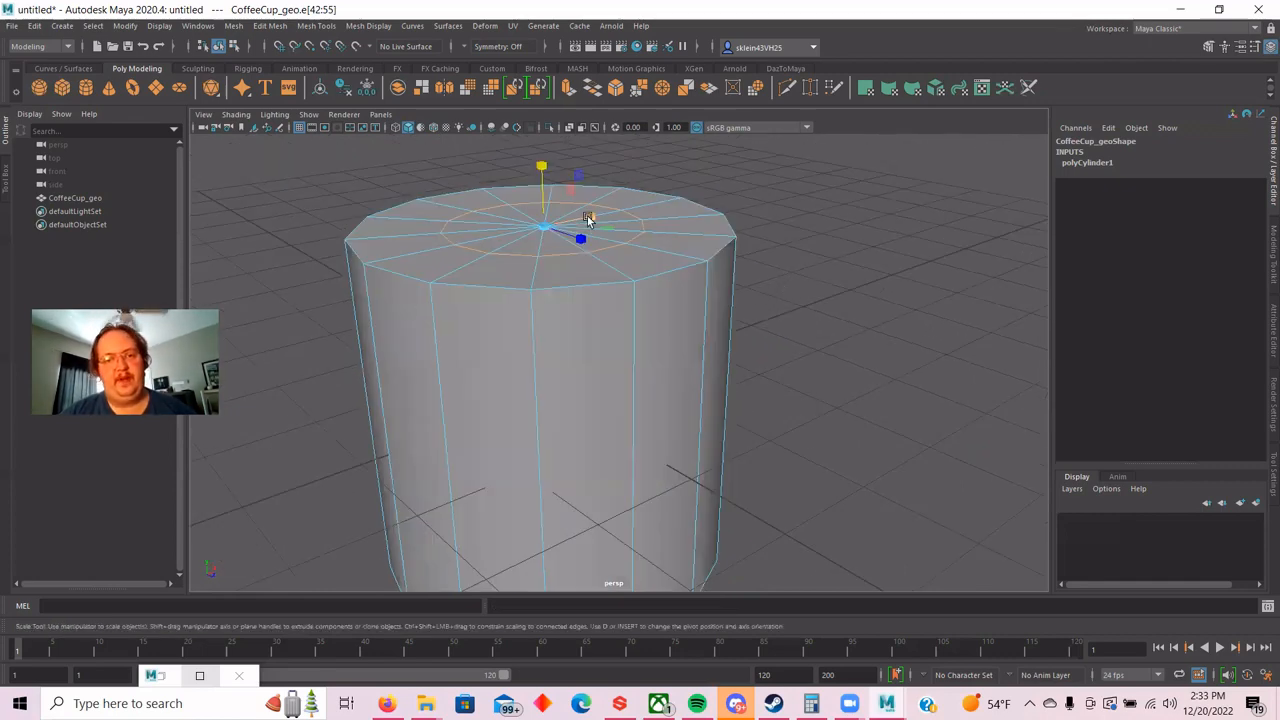
left_click_drag(588, 220, 708, 254, "alt")
left_click_drag(591, 246, 621, 244)
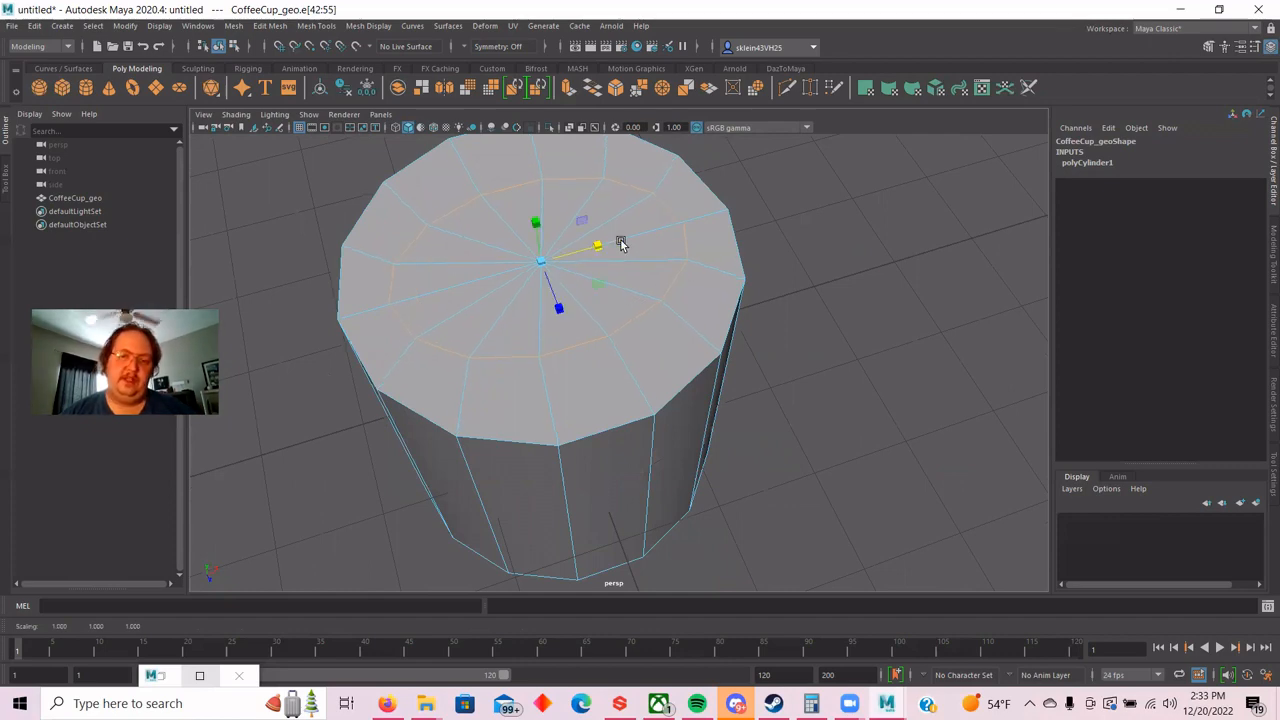
key("ctrl+z")
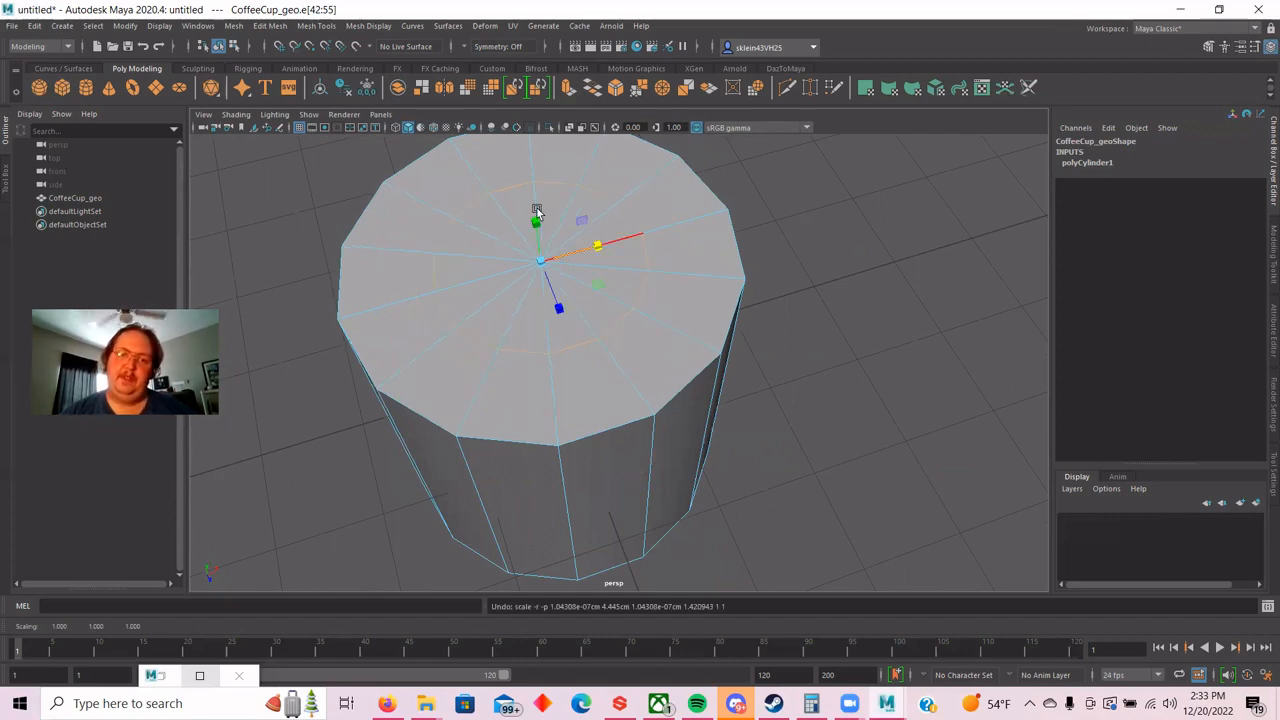
left_click_drag(559, 309, 584, 336)
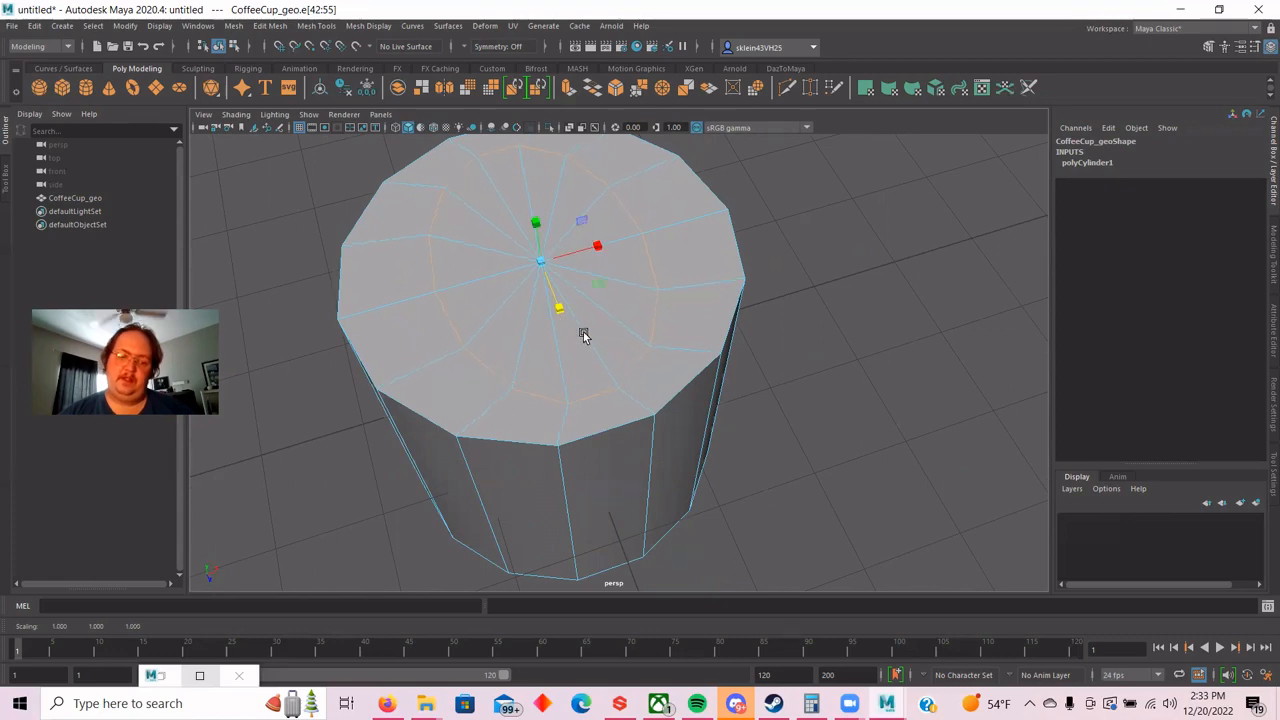
key("ctrl+z")
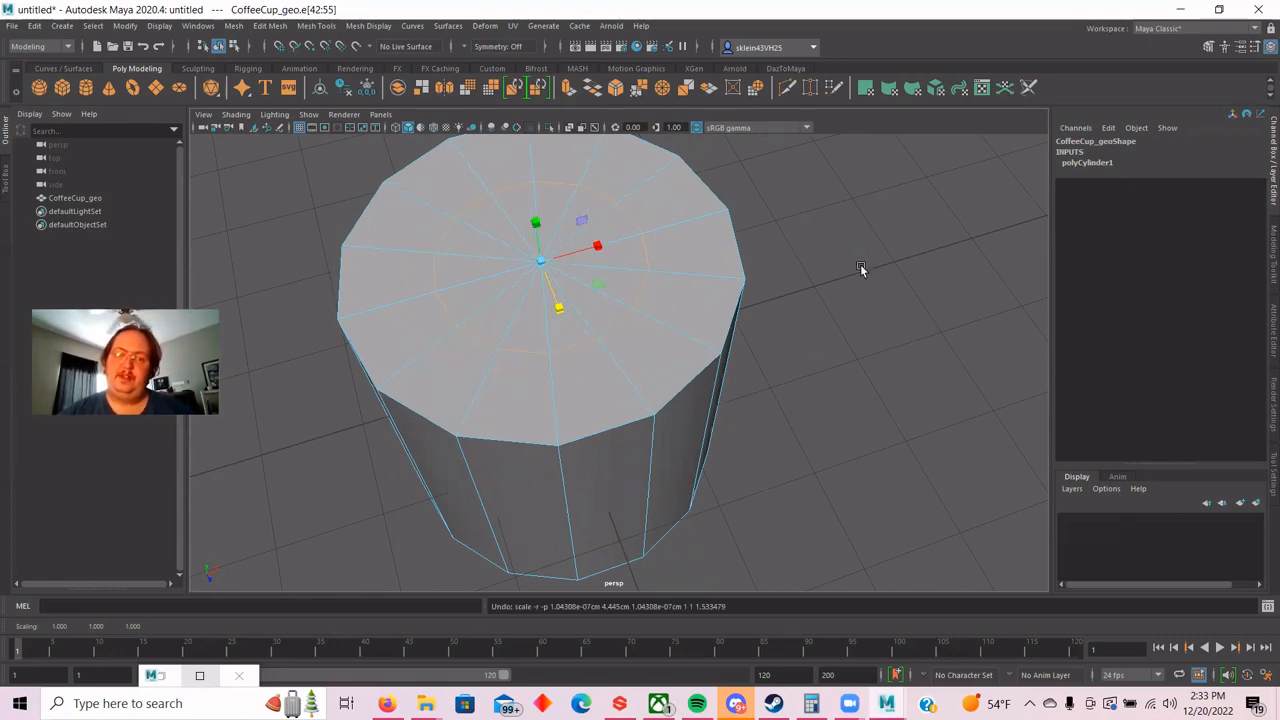
Scale the inner ring outward in the horizontal XZ plane until it sits close to the cup's rim, then deselect it.
left_click_drag(860, 264, 724, 240, "alt")
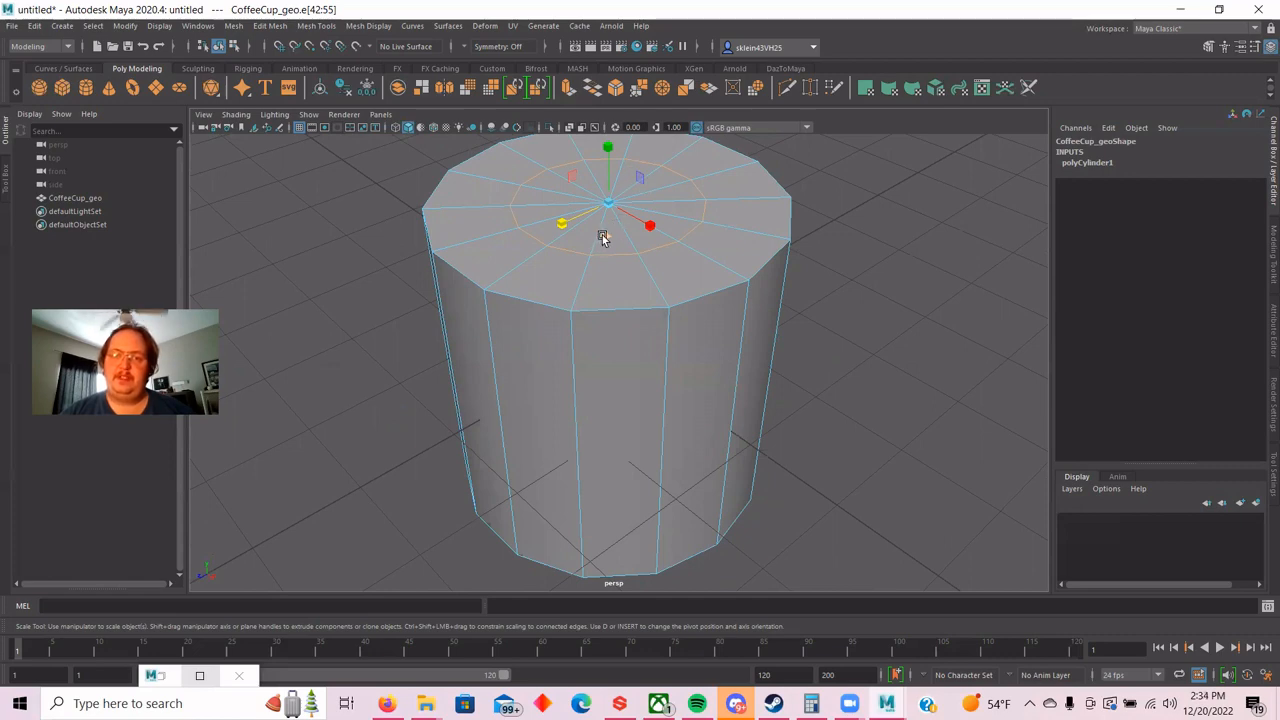
left_click_drag(599, 237, 594, 249)
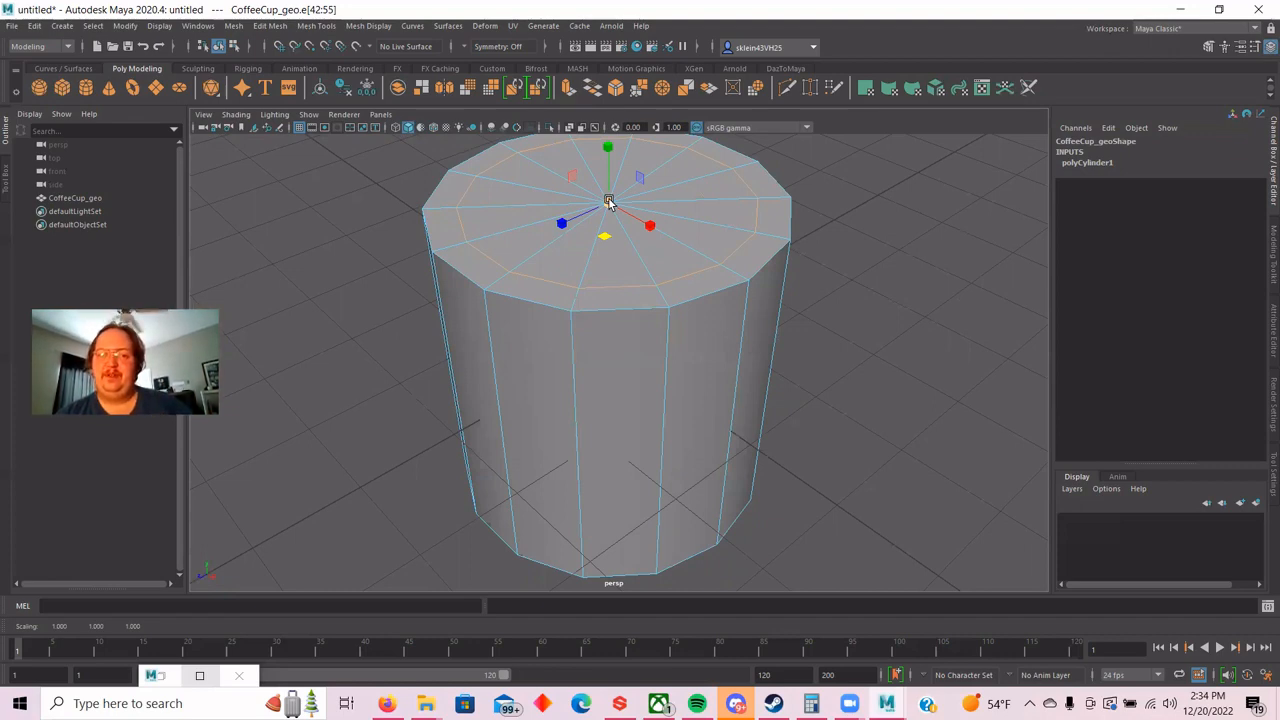
left_click(951, 214)
scroll(855, 243, "down", 3)
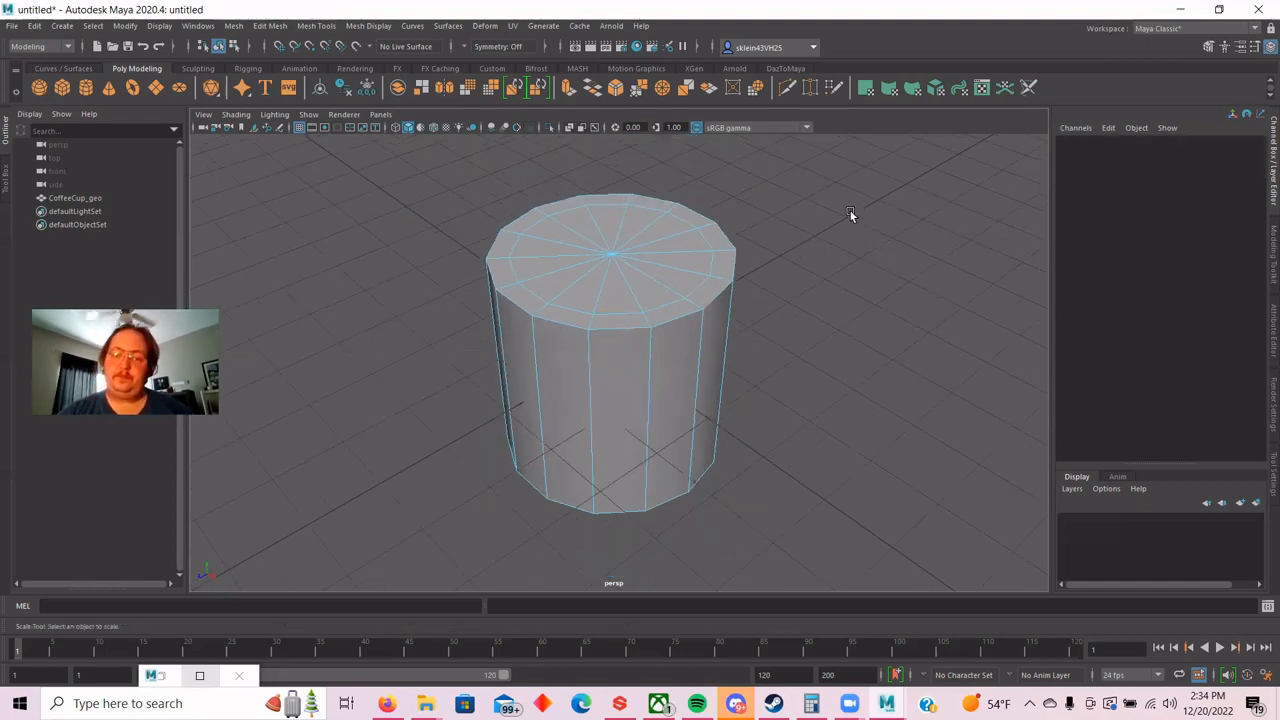
Reselect the inner ring loop and scale it slightly further outward in the XZ plane for a thinner cup wall, then deselect it.
left_click_drag(851, 214, 759, 260, "alt")
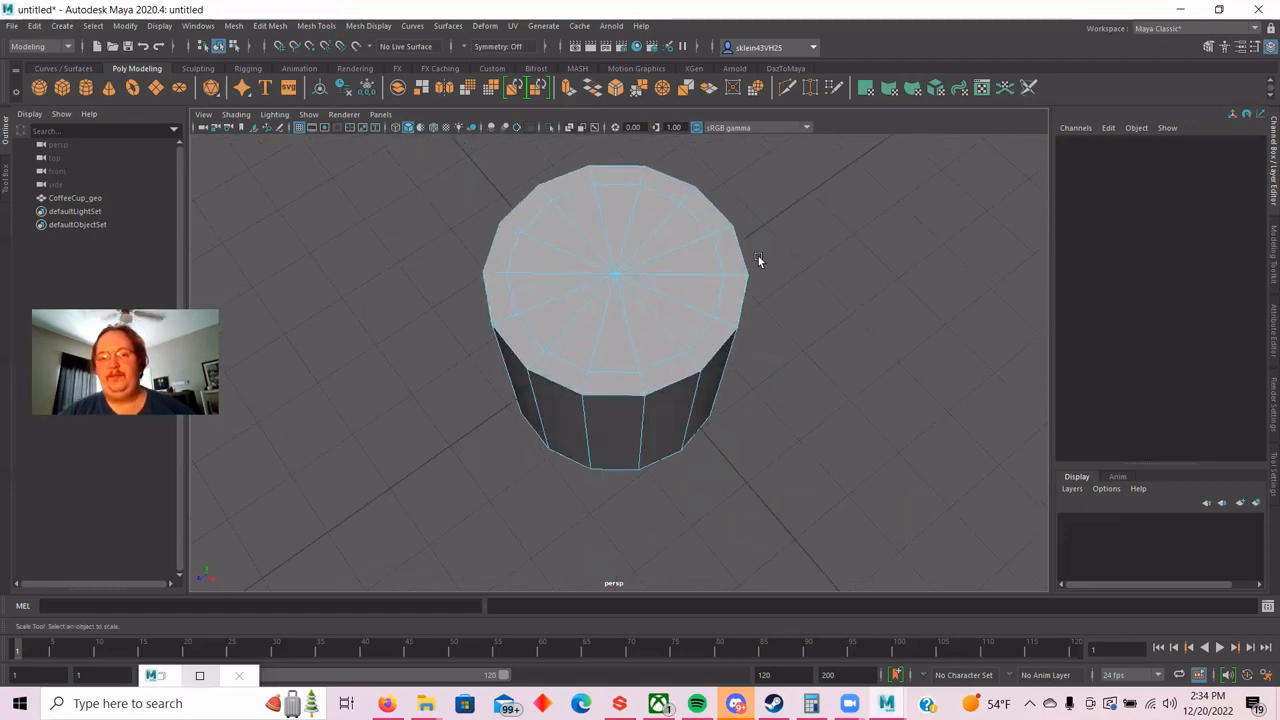
scroll(757, 262, "up", 2)
double_click(683, 361)
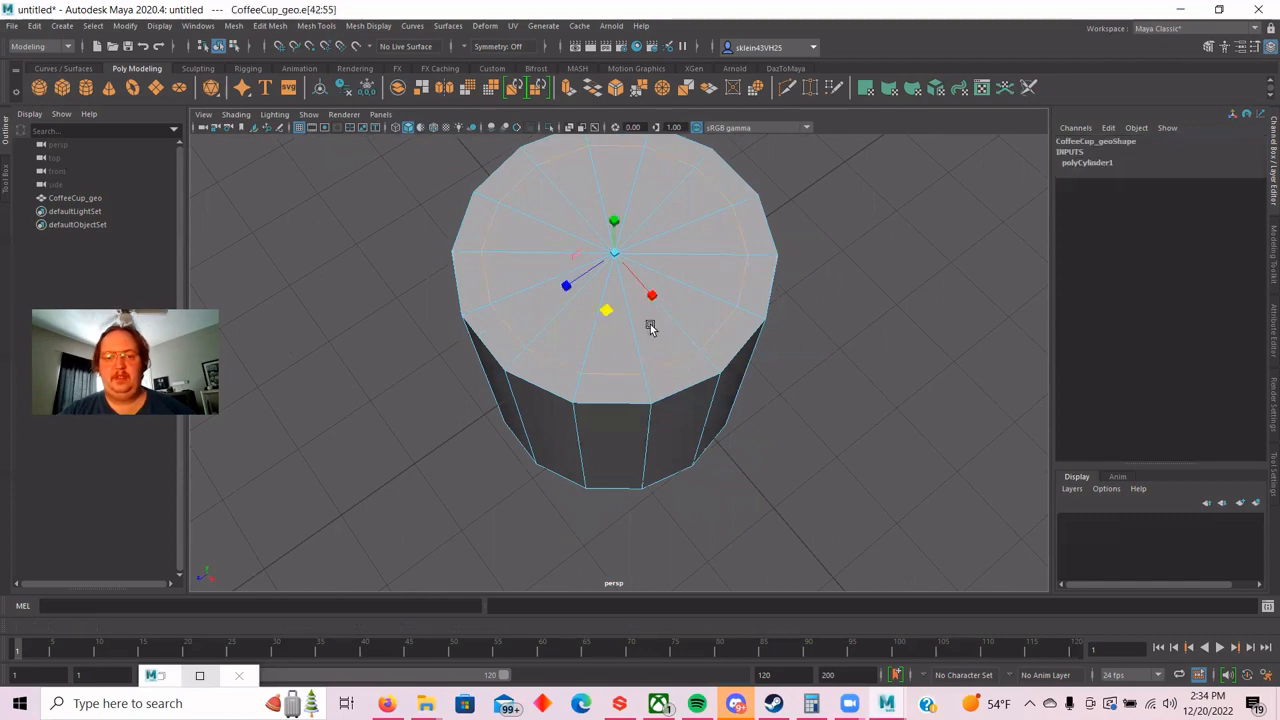
left_click_drag(607, 310, 606, 311)
left_click(840, 258)
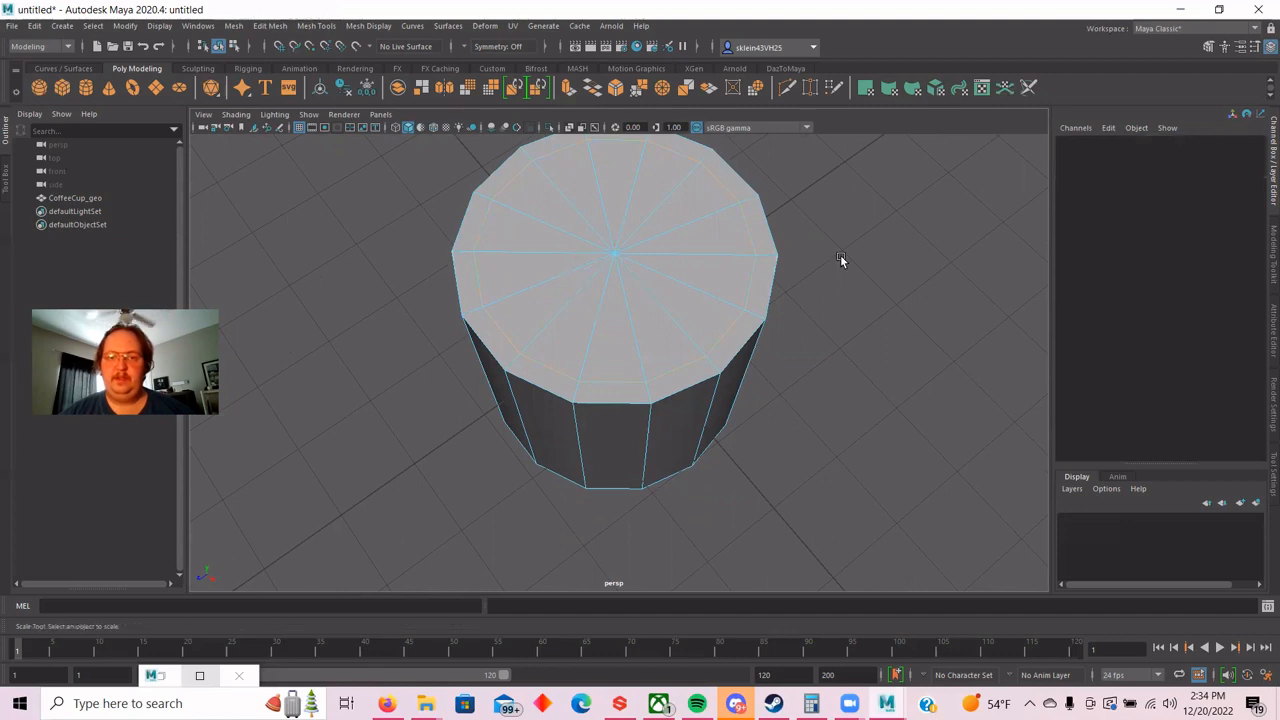
left_click_drag(840, 258, 843, 225, "alt")
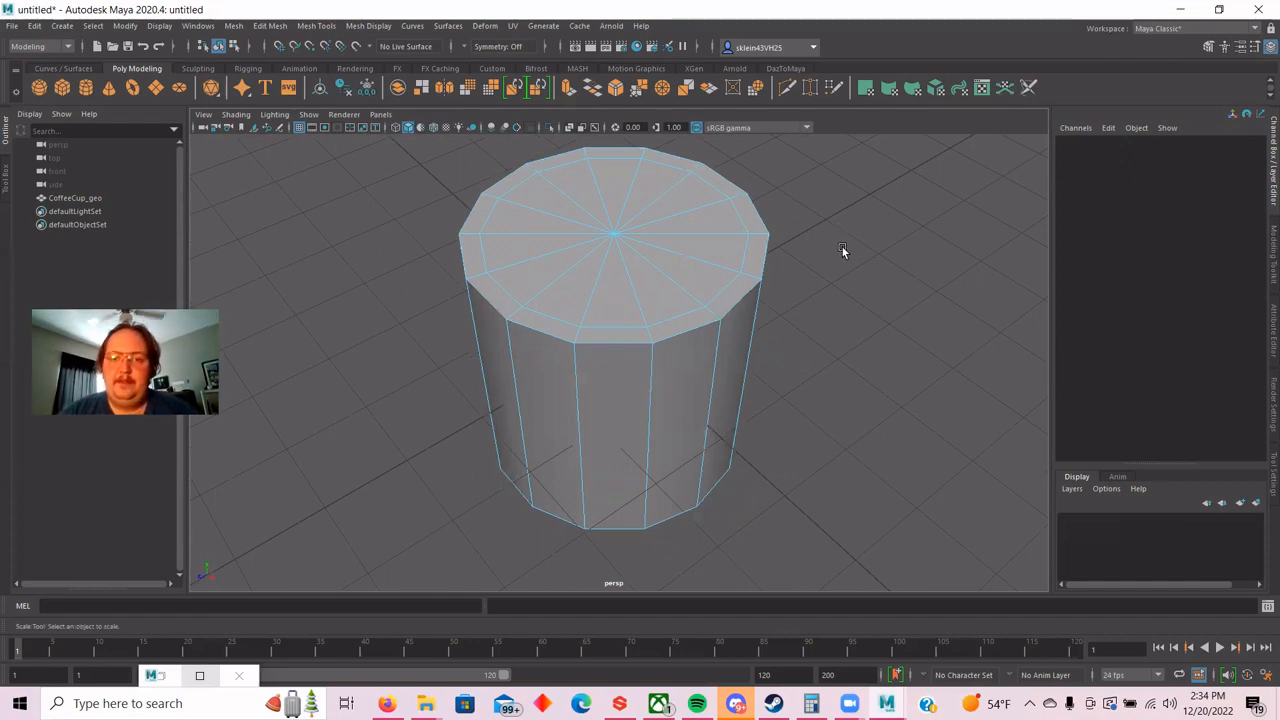
left_click_drag(842, 250, 827, 318, "alt")
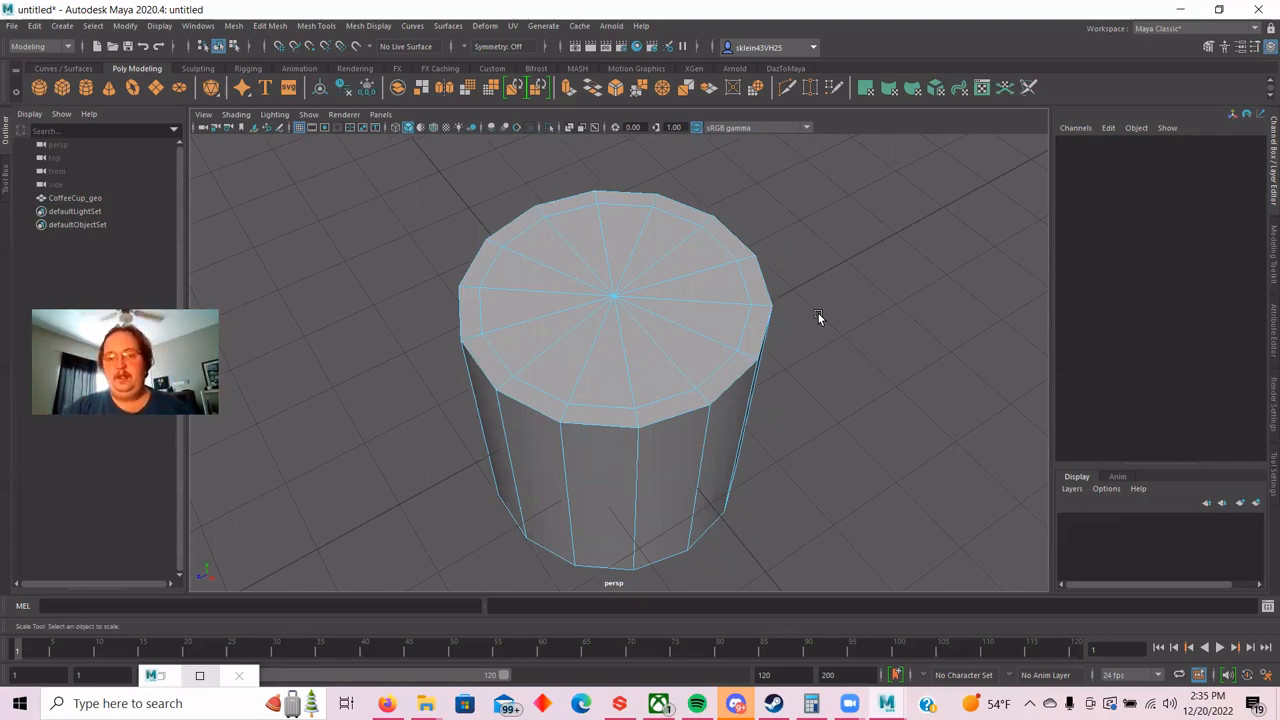
Switch the cup to face selection, pick individual triangular faces on the top cap, then select the full ring of side faces.
right_click_drag(628, 339, 626, 376)
left_click(607, 377)
left_click(607, 375)
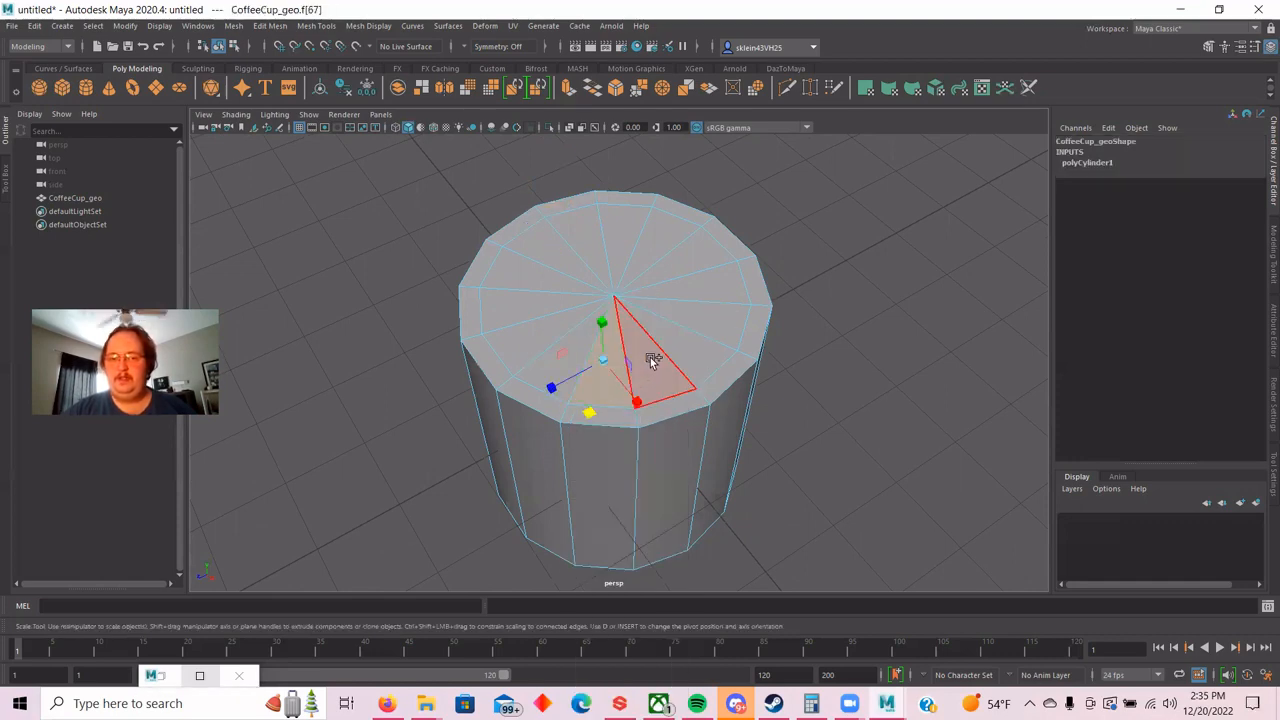
left_click(651, 360, "shift")
left_click(528, 352)
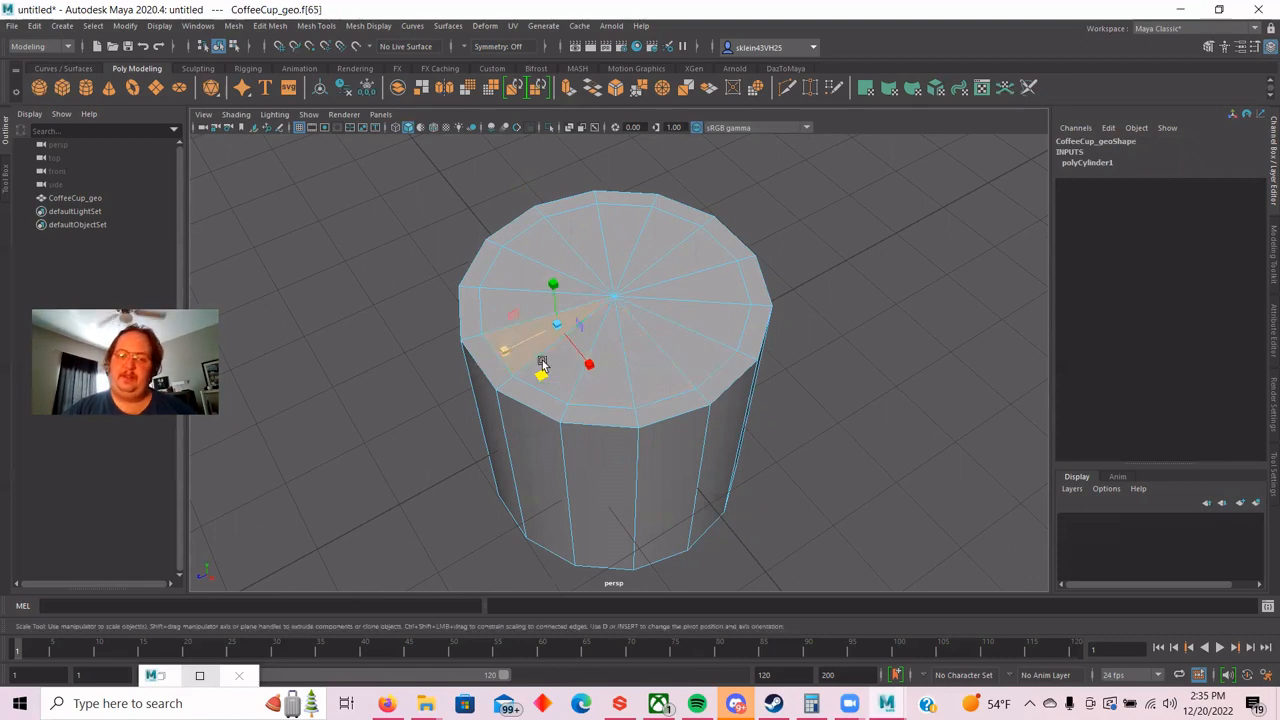
left_click(554, 466)
double_click(590, 470)
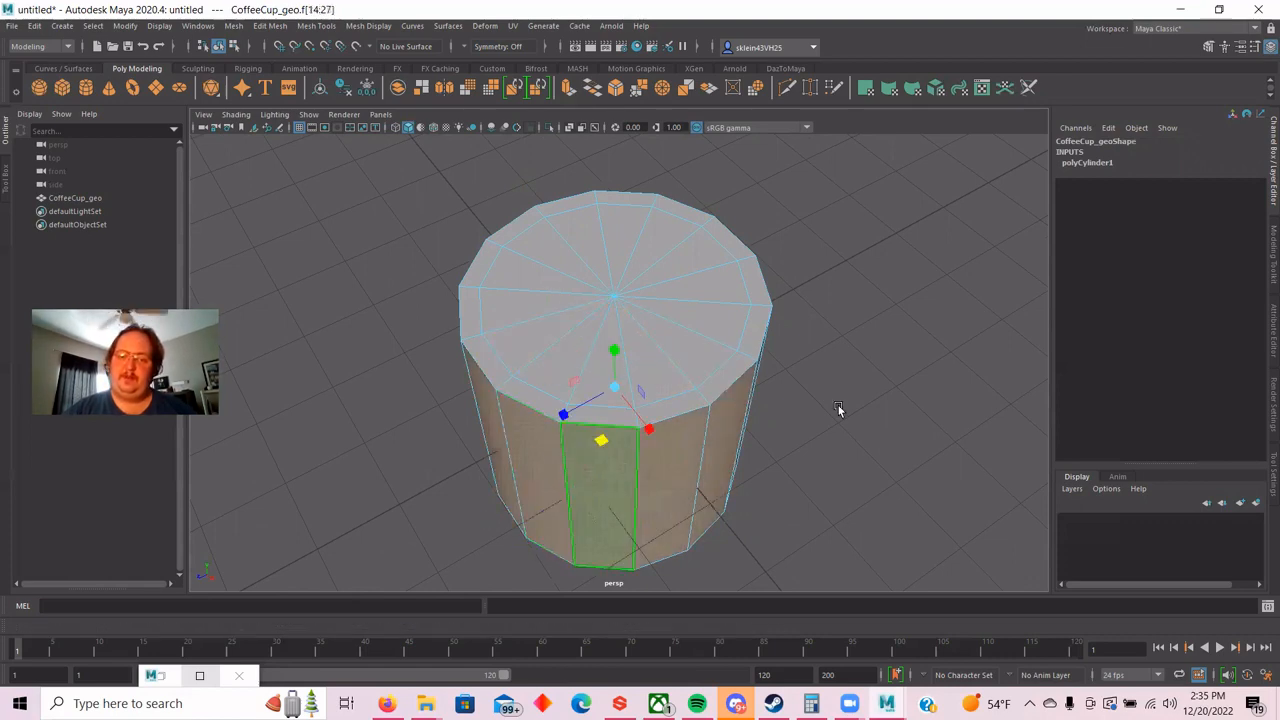
Try scaling the ring of side faces down, then undo the scaling to restore the cup's shape.
middle_click_drag(855, 392, 783, 352)
key("ctrl+z")
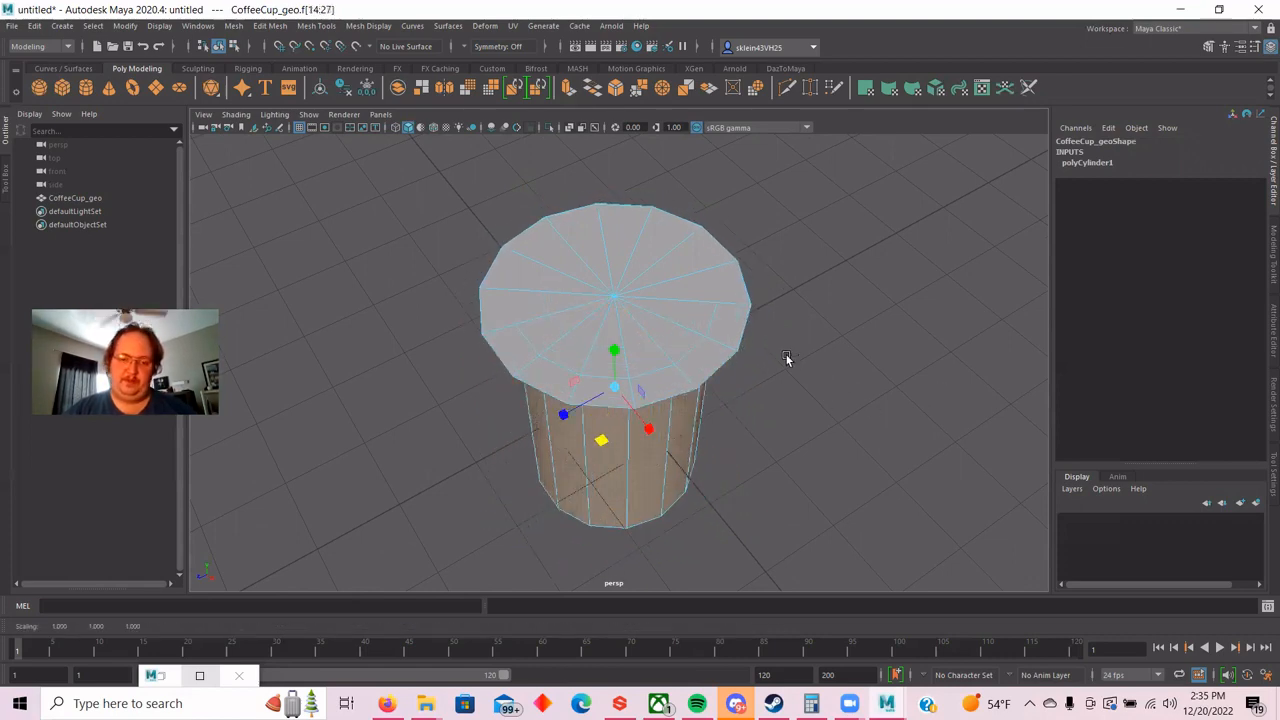
key("ctrl+z")
left_click_drag(786, 358, 654, 360, "alt")
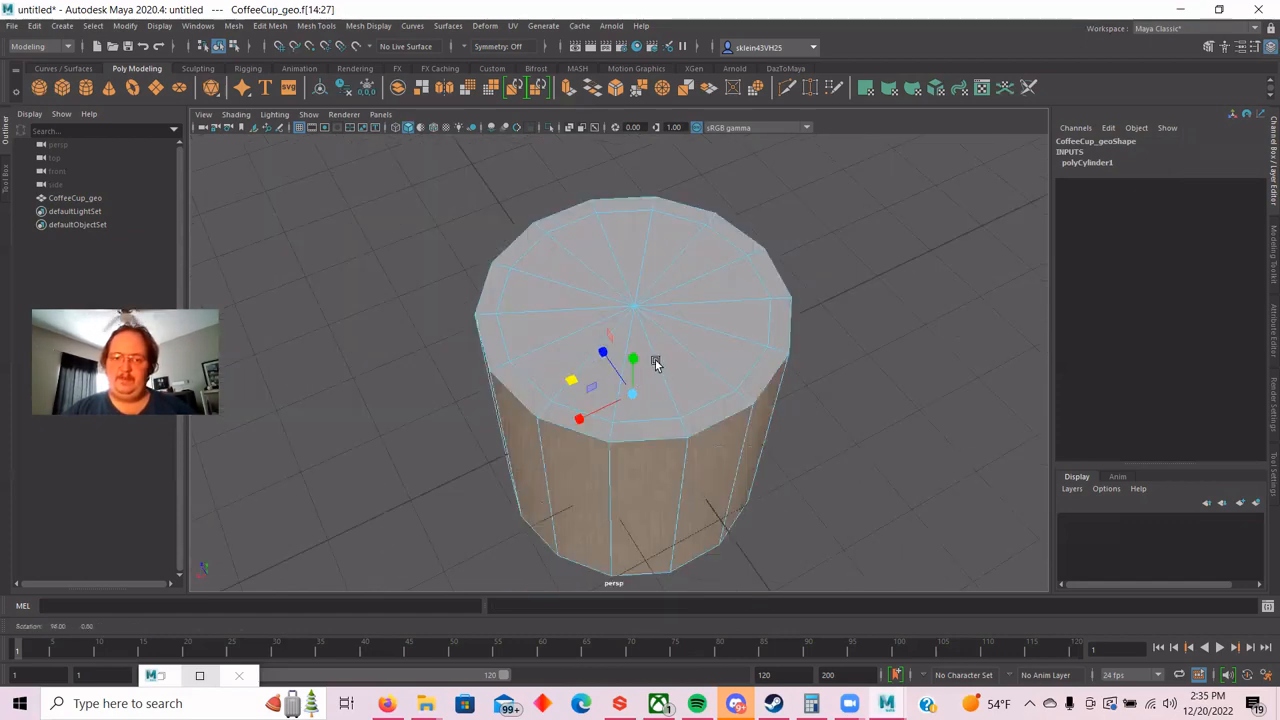
Try to select the ring of rim faces starting from faces on the cup's top cap, then clear the selection.
left_click(523, 350)
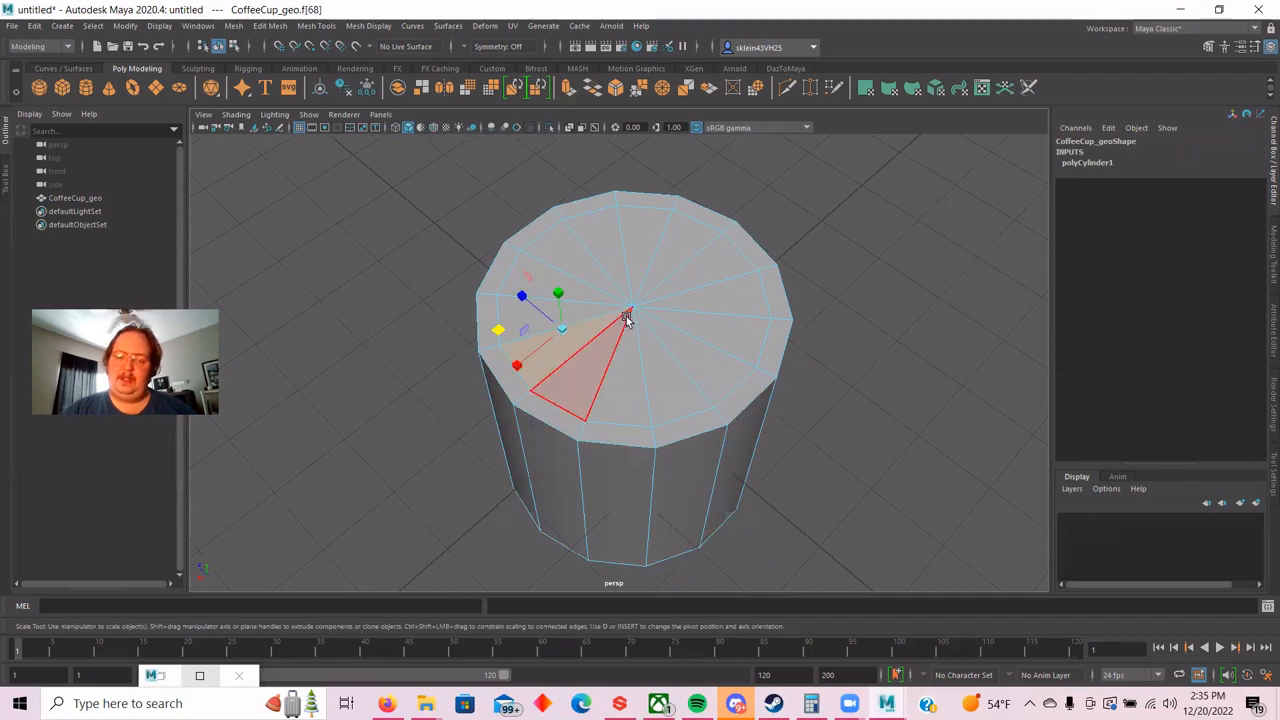
scroll(626, 309, "up", 3)
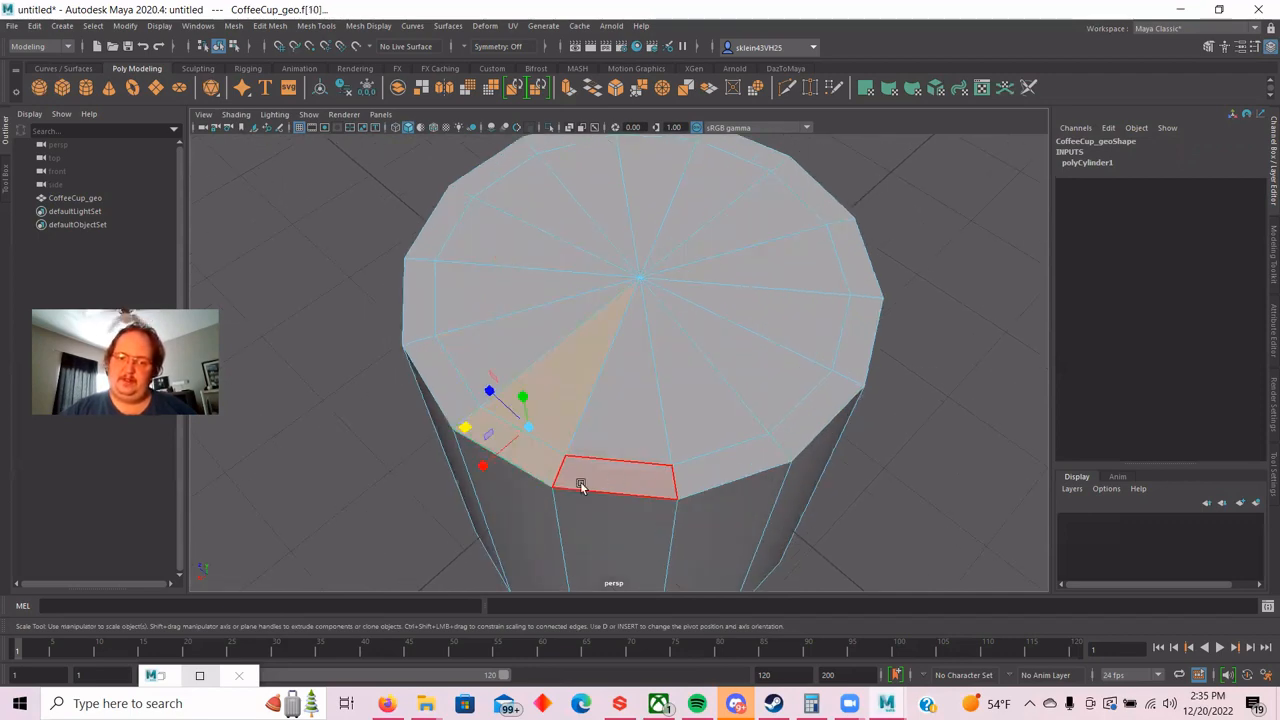
left_click(550, 478)
double_click(490, 441, "shift")
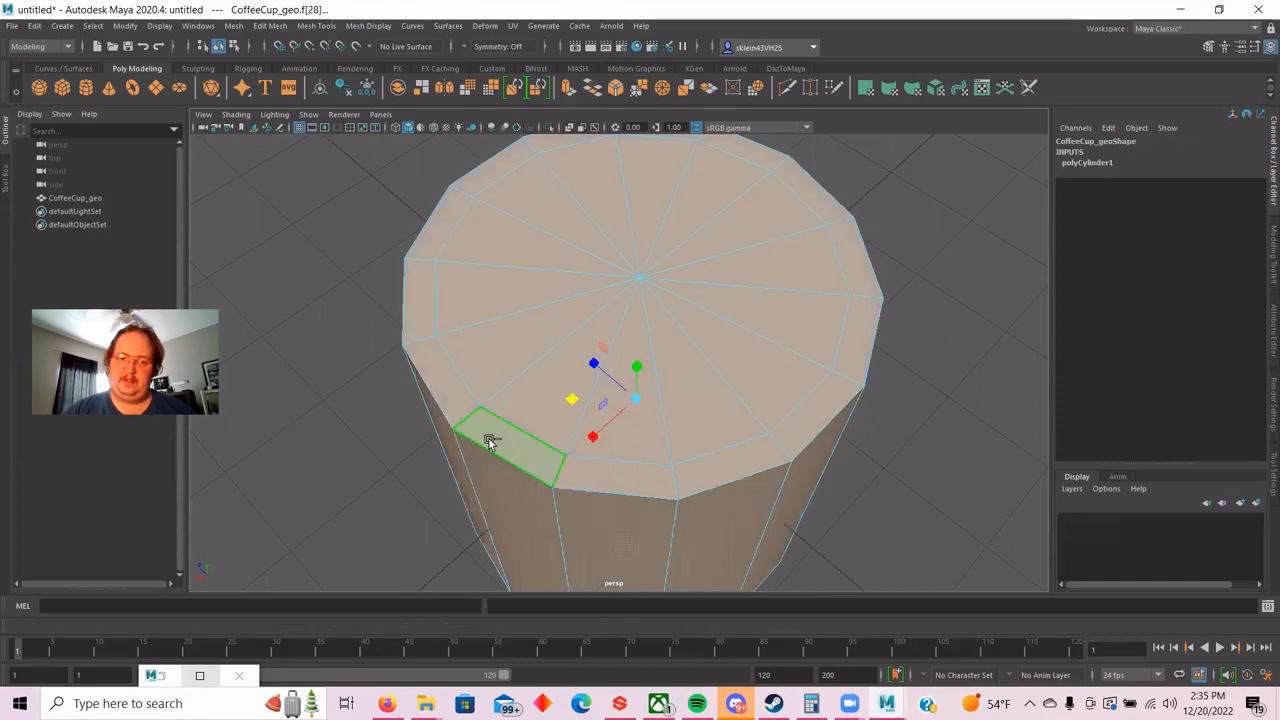
left_click(216, 252)
key("q")
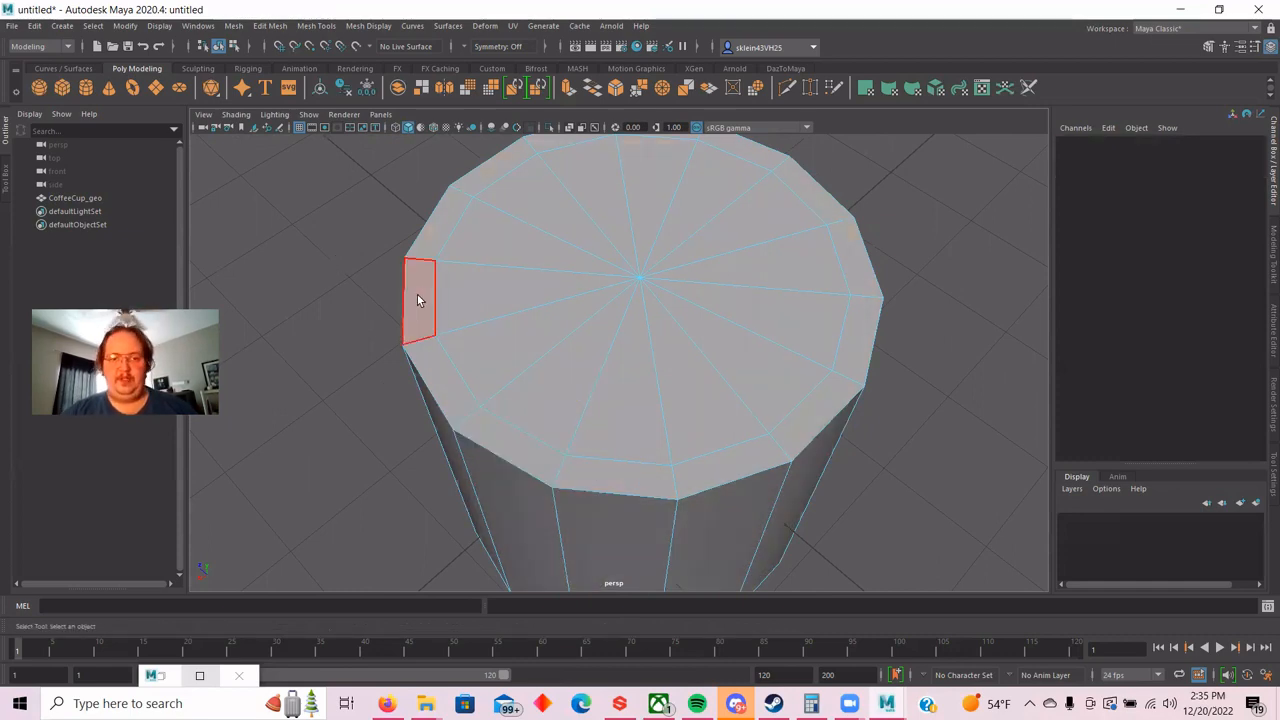
Select the full ring of narrow rim faces, pick two adjacent triangular faces on the top cap instead, then deselect them.
left_click(417, 295)
double_click(441, 362, "shift")
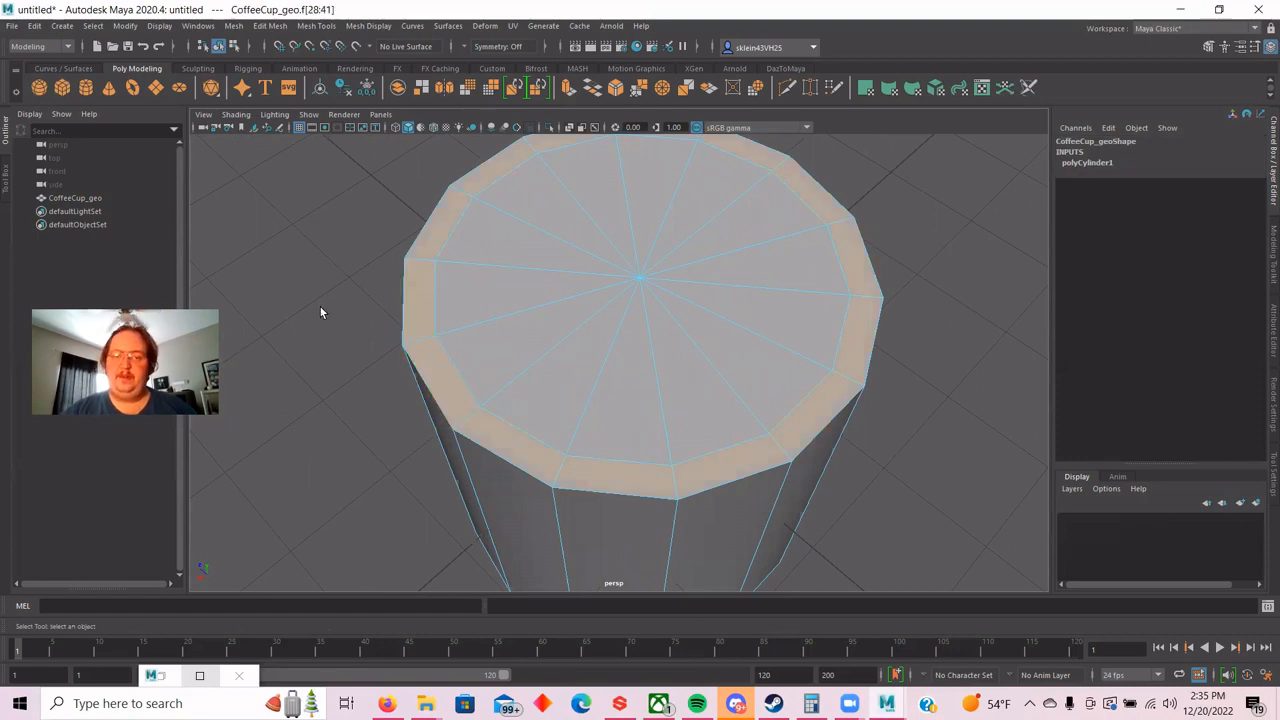
scroll(324, 302, "down", 2)
left_click(586, 251)
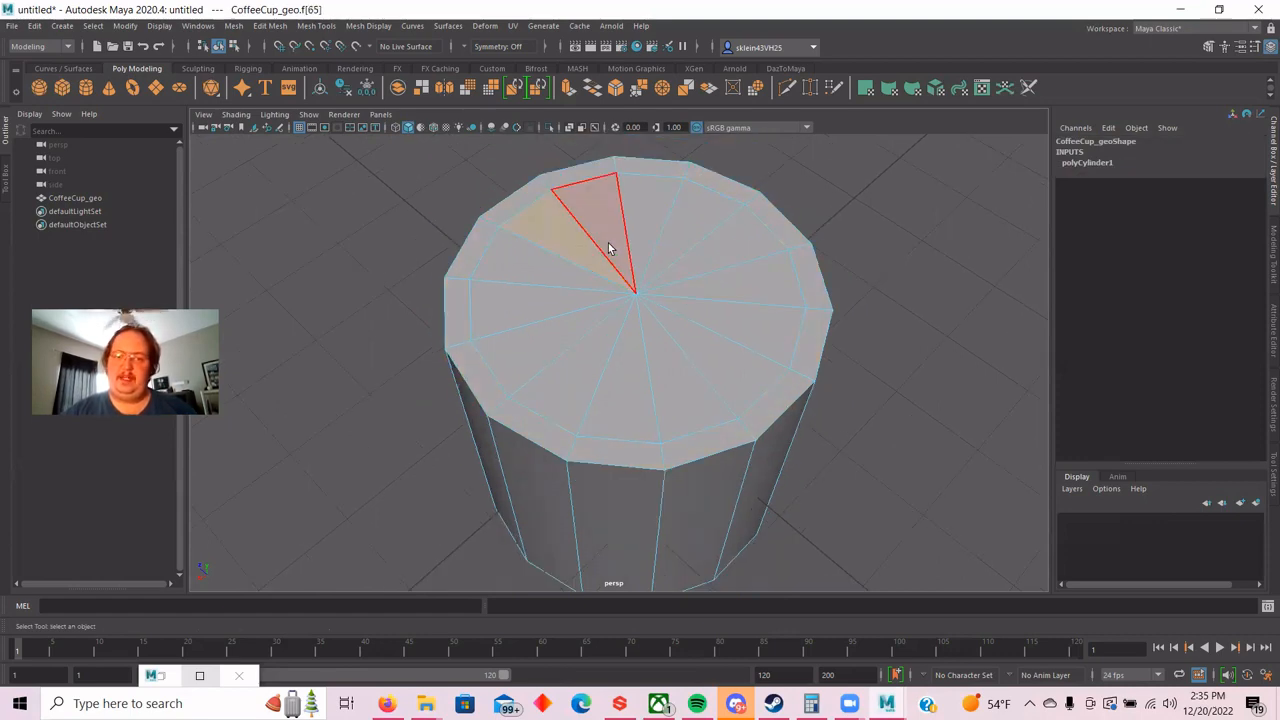
left_click(612, 246, "shift")
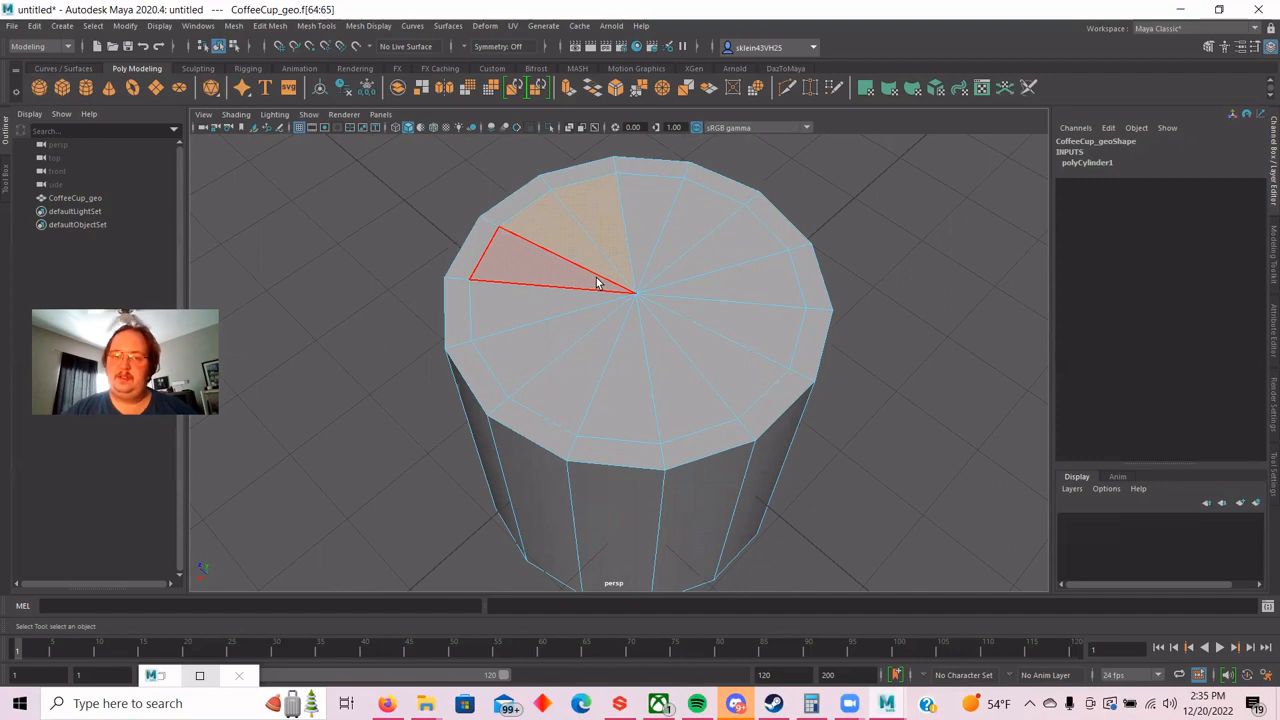
left_click(369, 203)
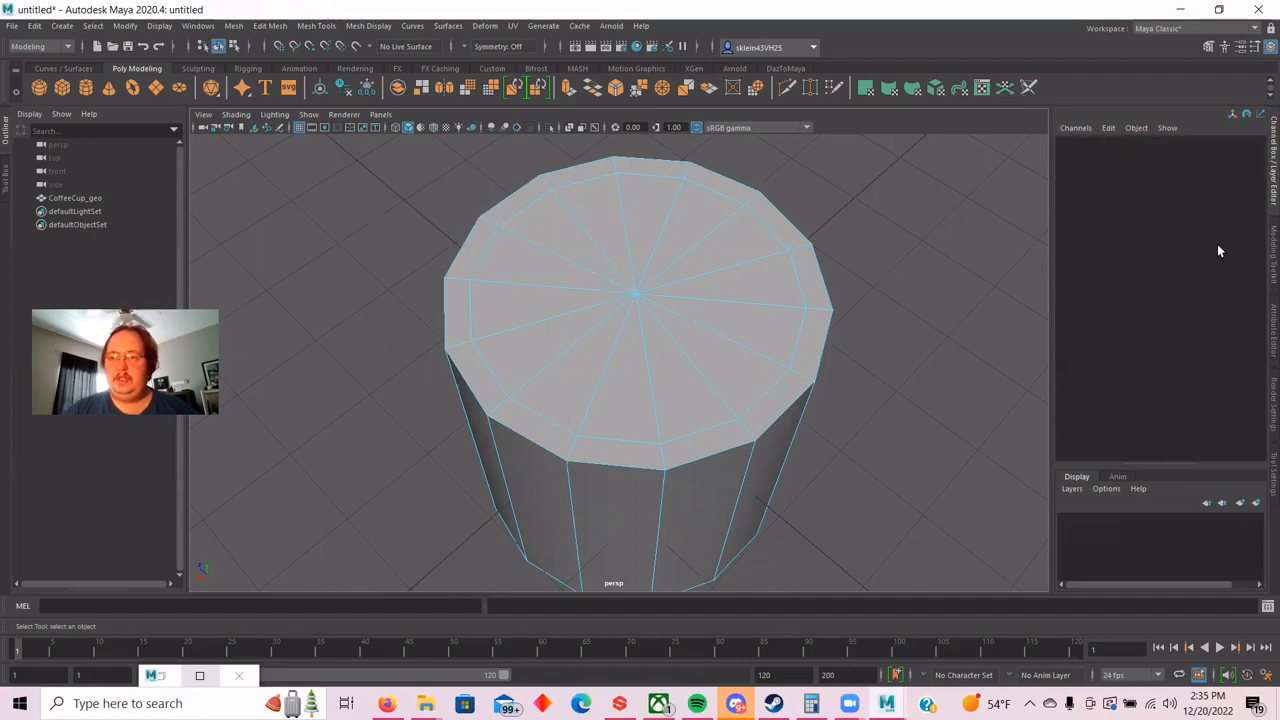
Show the Modeling Toolkit, marquee-select the faces around the top cap's centre, check the cup's sides for stray faces, and deselect everything.
left_click(1273, 245)
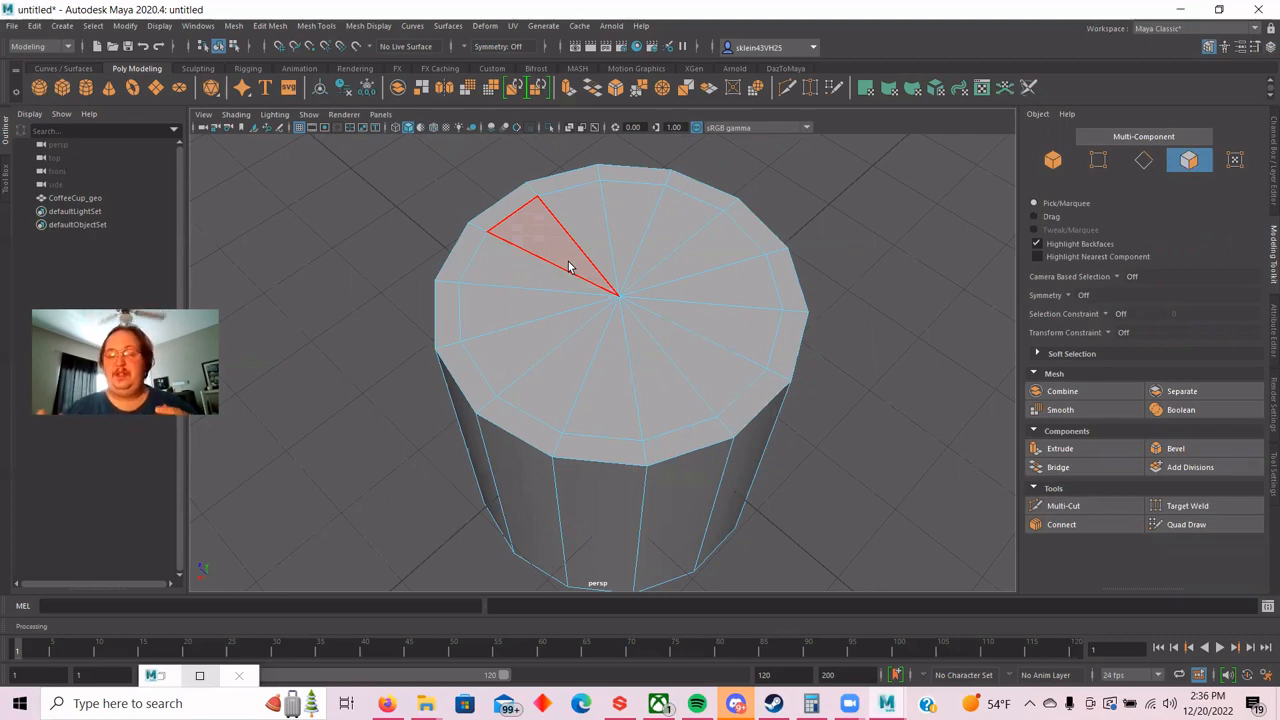
double_click(646, 314)
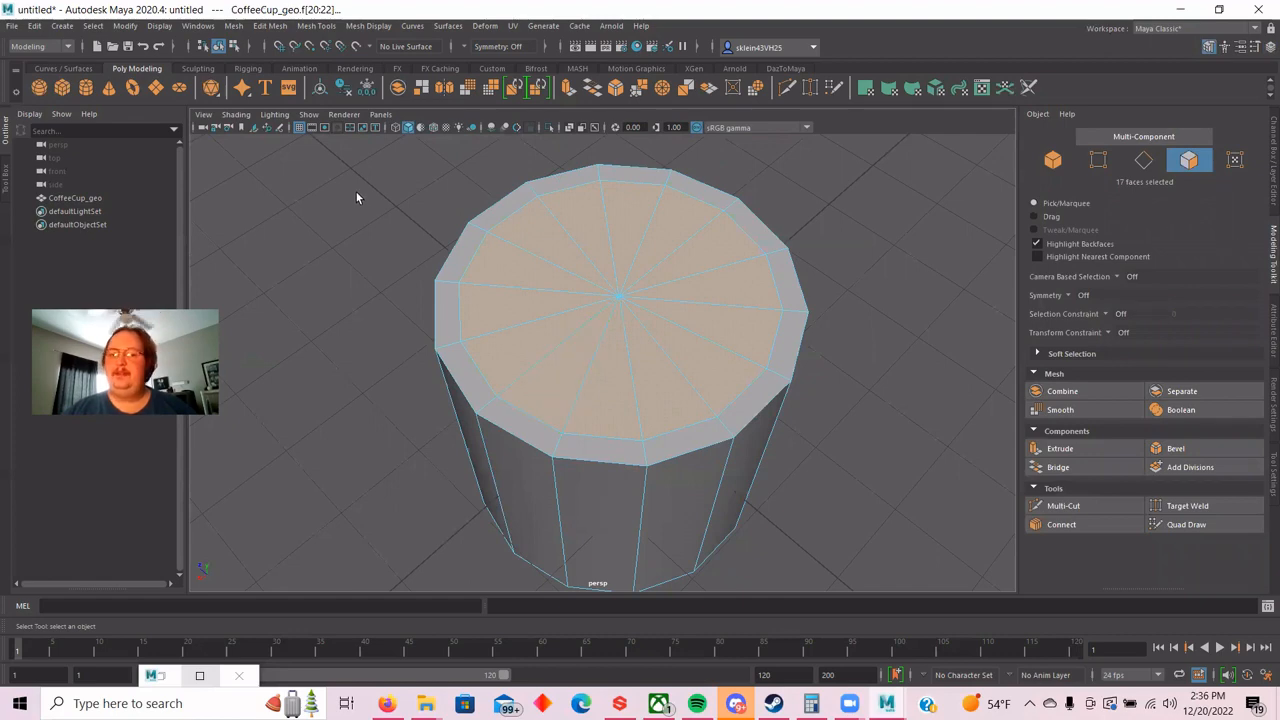
key("ctrl+e")
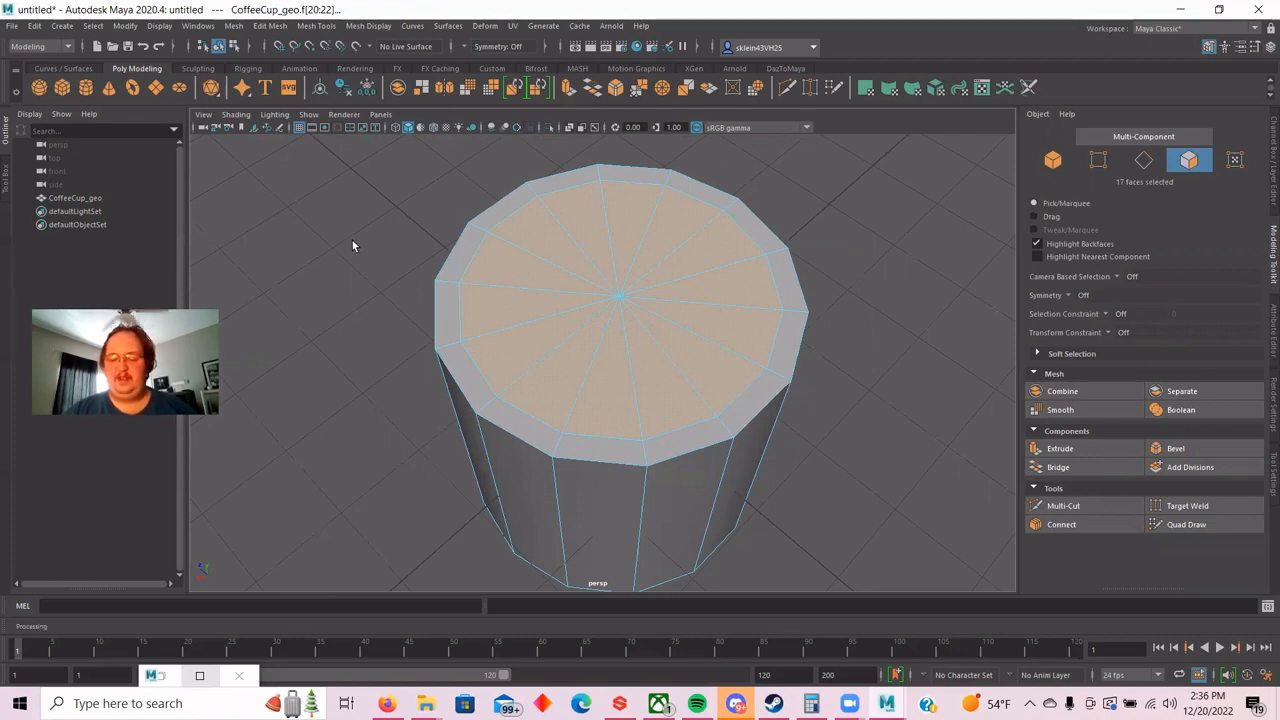
left_click_drag(352, 245, 630, 213, "alt")
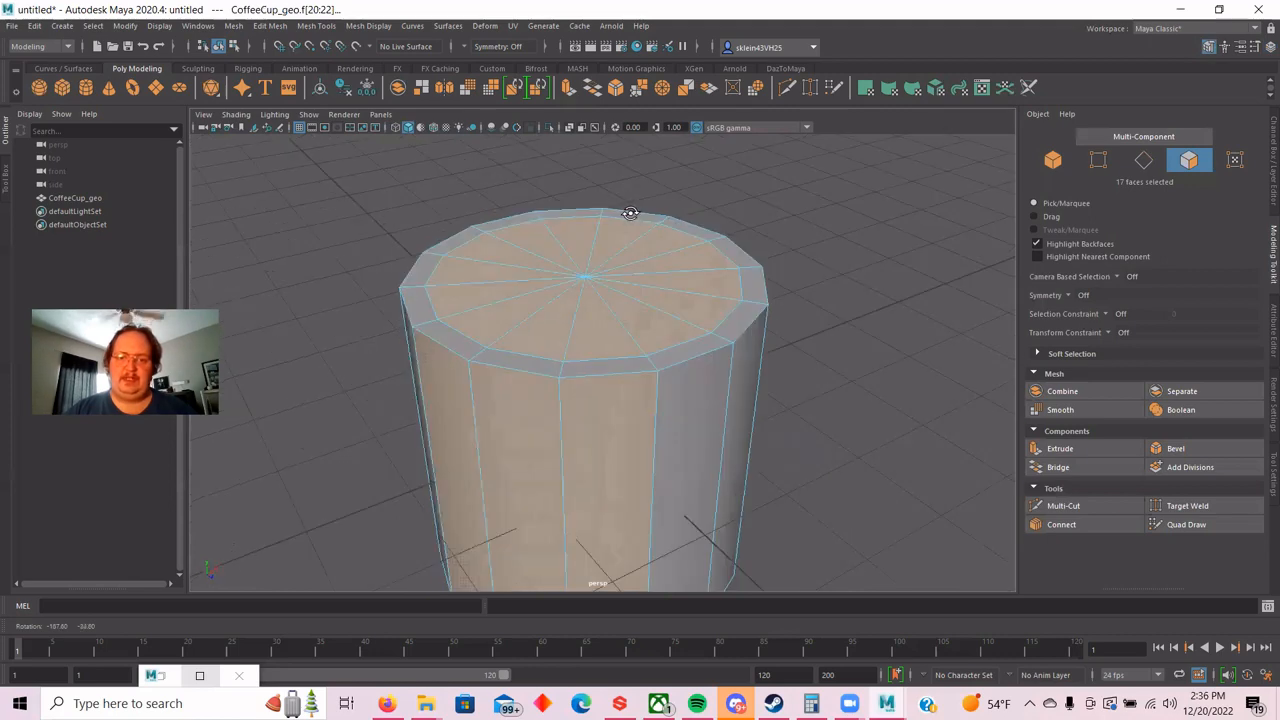
left_click(301, 191)
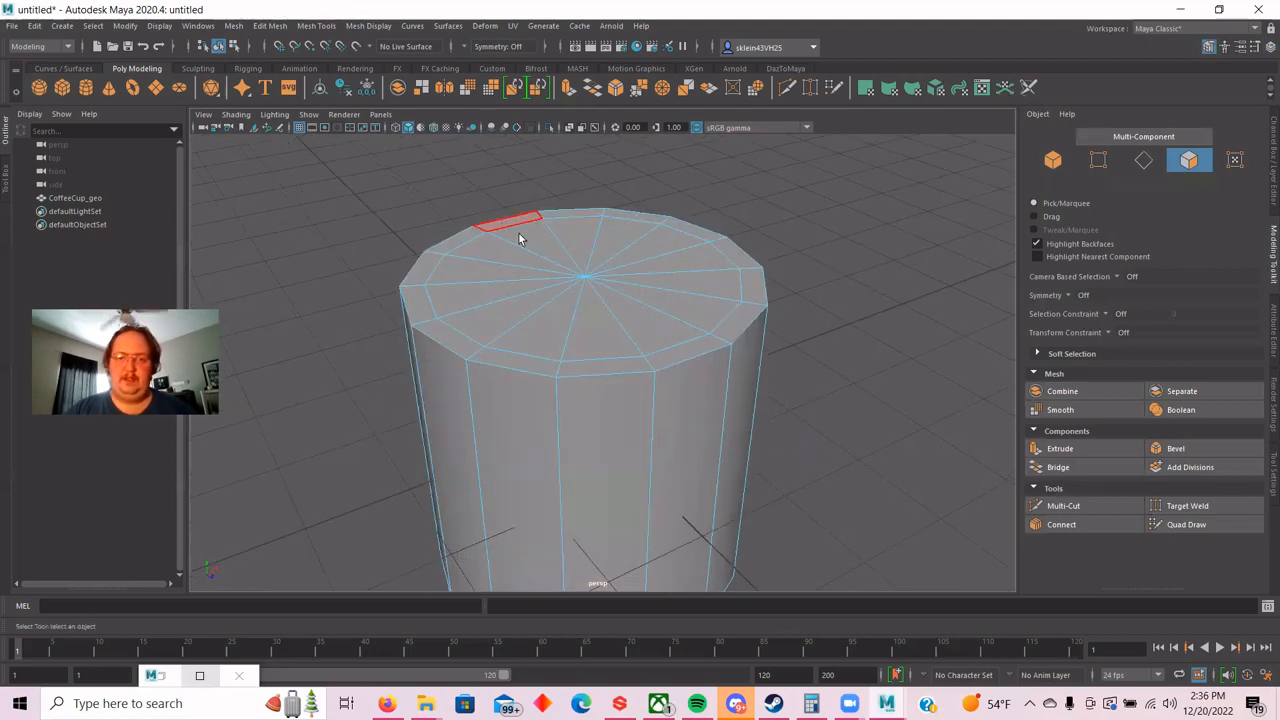
Marquee-select the top cap's centre faces again, inspecting the cup's other sides for unwanted selected faces and clearing the selection each time.
left_click_drag(546, 260, 608, 303)
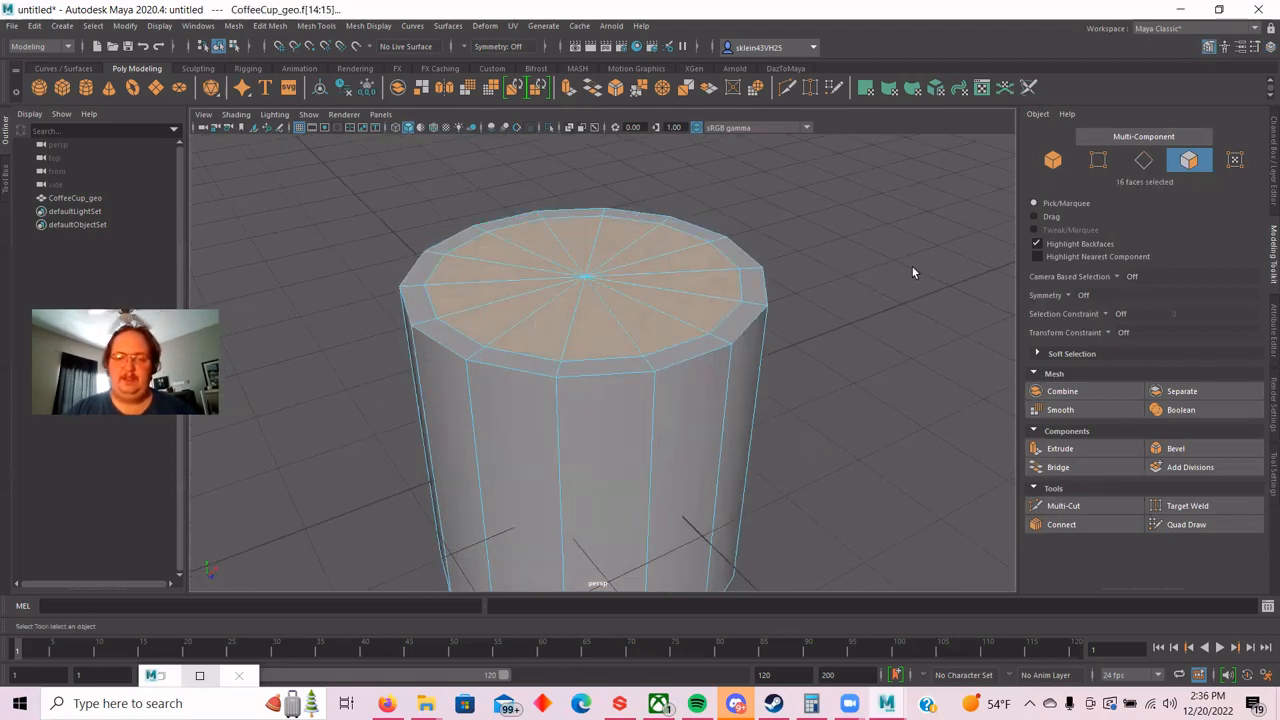
left_click_drag(914, 271, 665, 254, "alt")
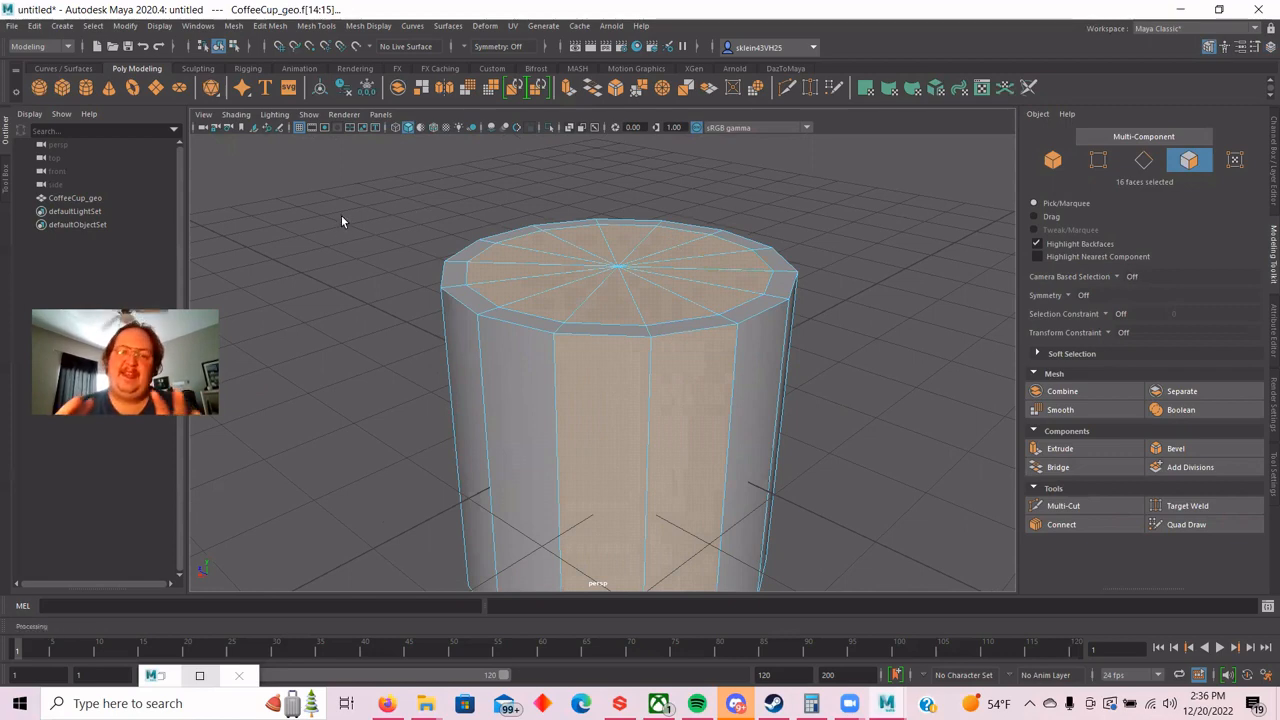
left_click_drag(414, 191, 388, 204, "alt")
left_click(422, 192)
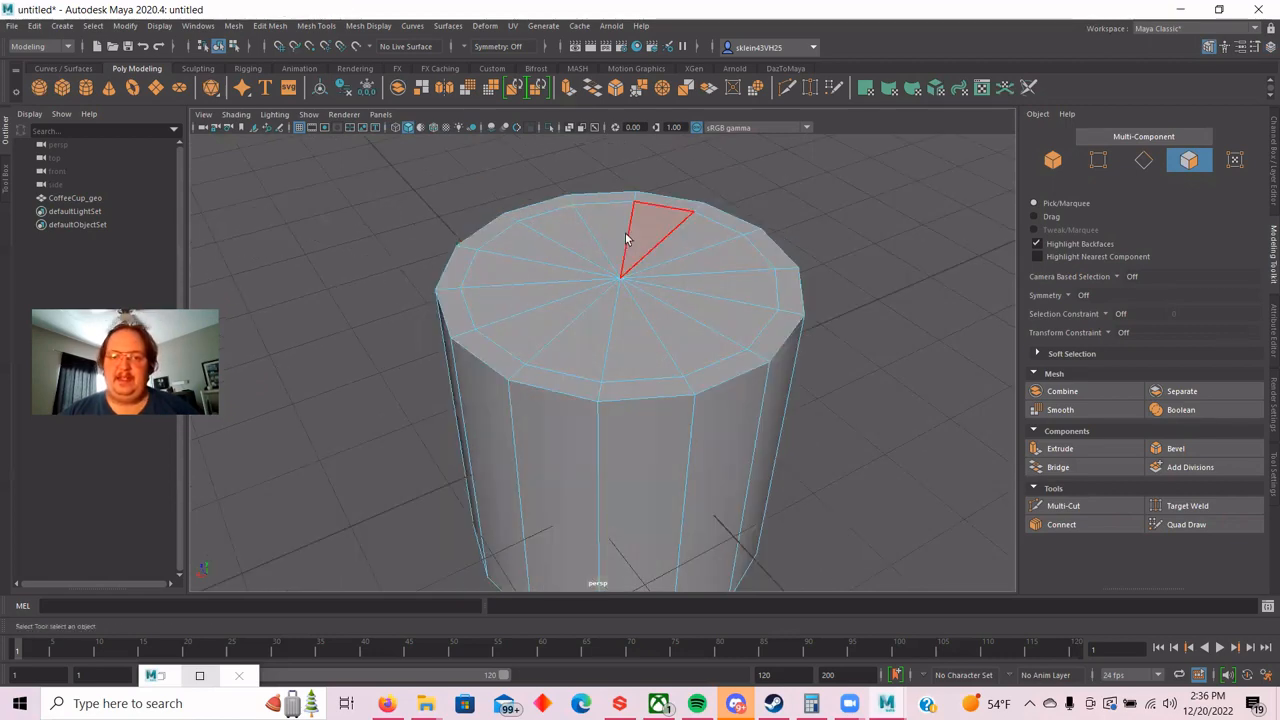
left_click_drag(586, 248, 665, 309)
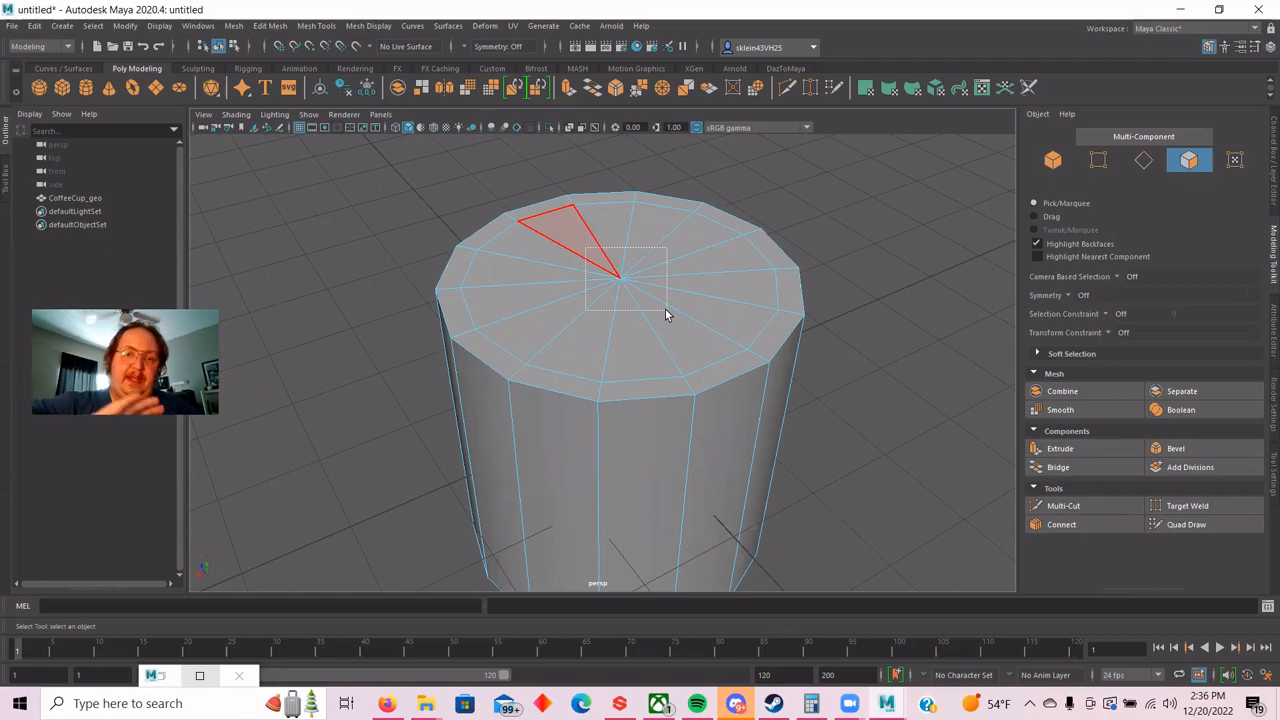
left_click_drag(665, 309, 665, 309)
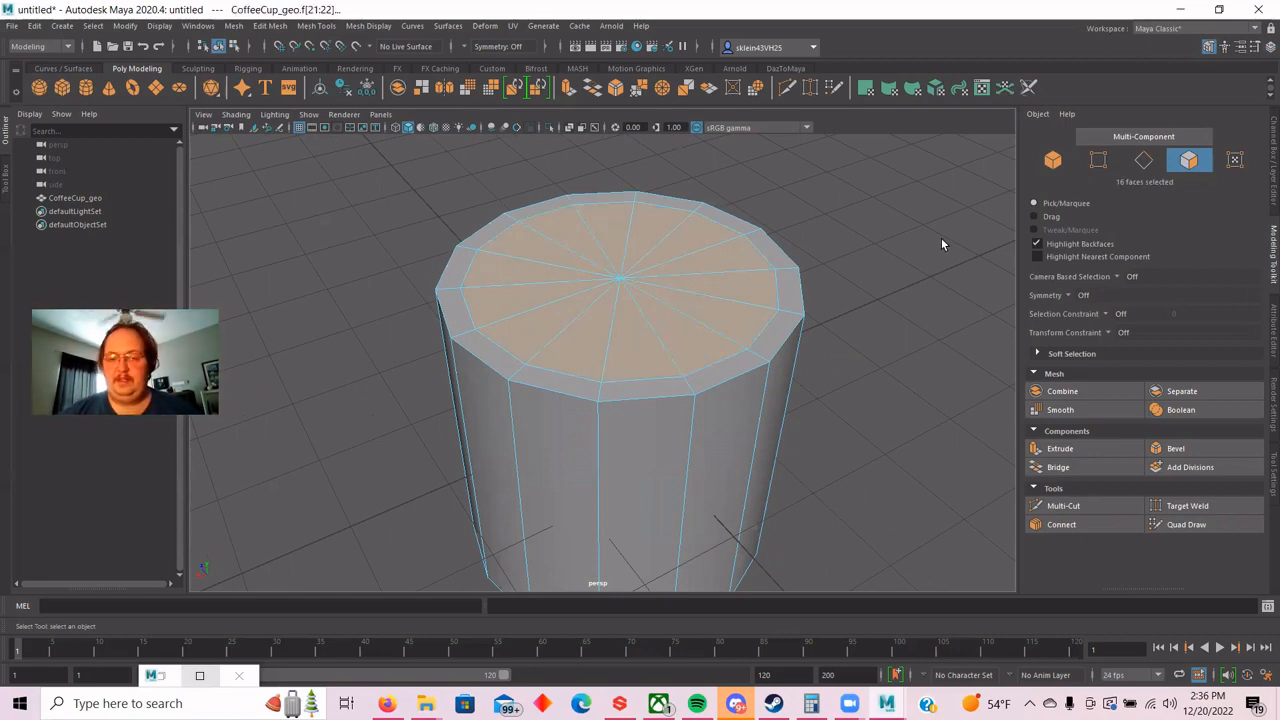
left_click_drag(943, 240, 734, 340, "alt")
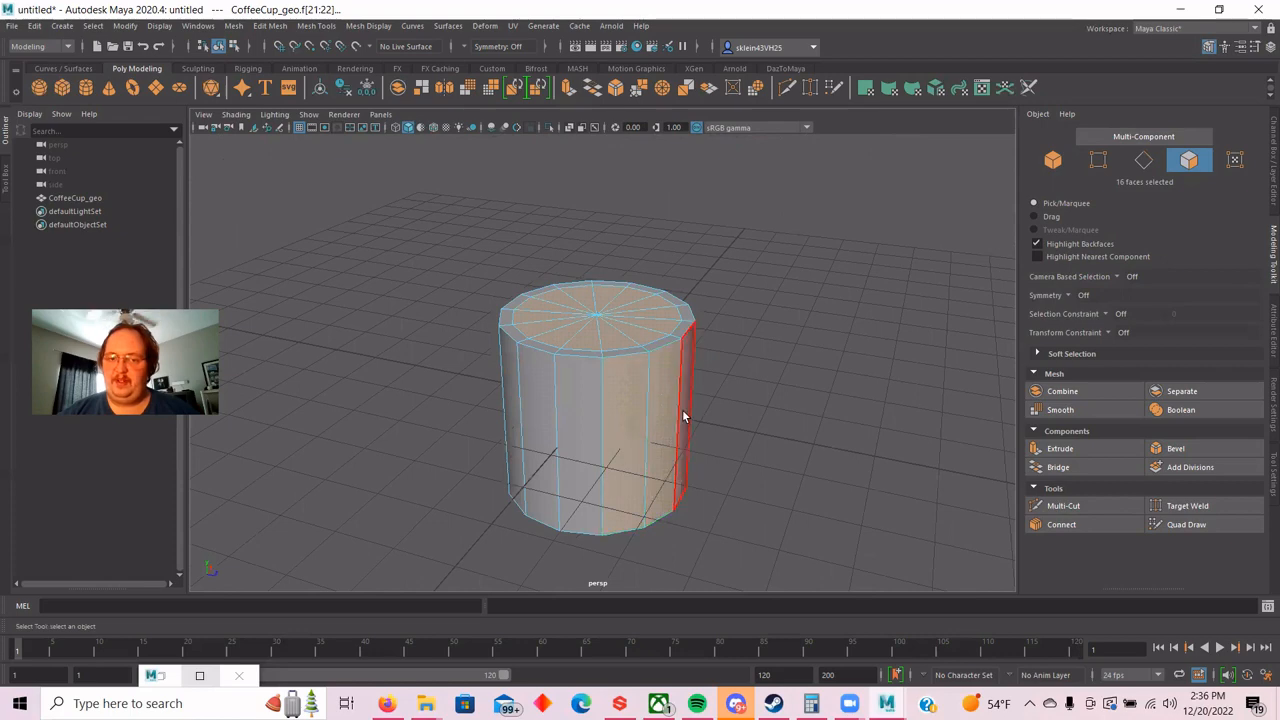
left_click(845, 348)
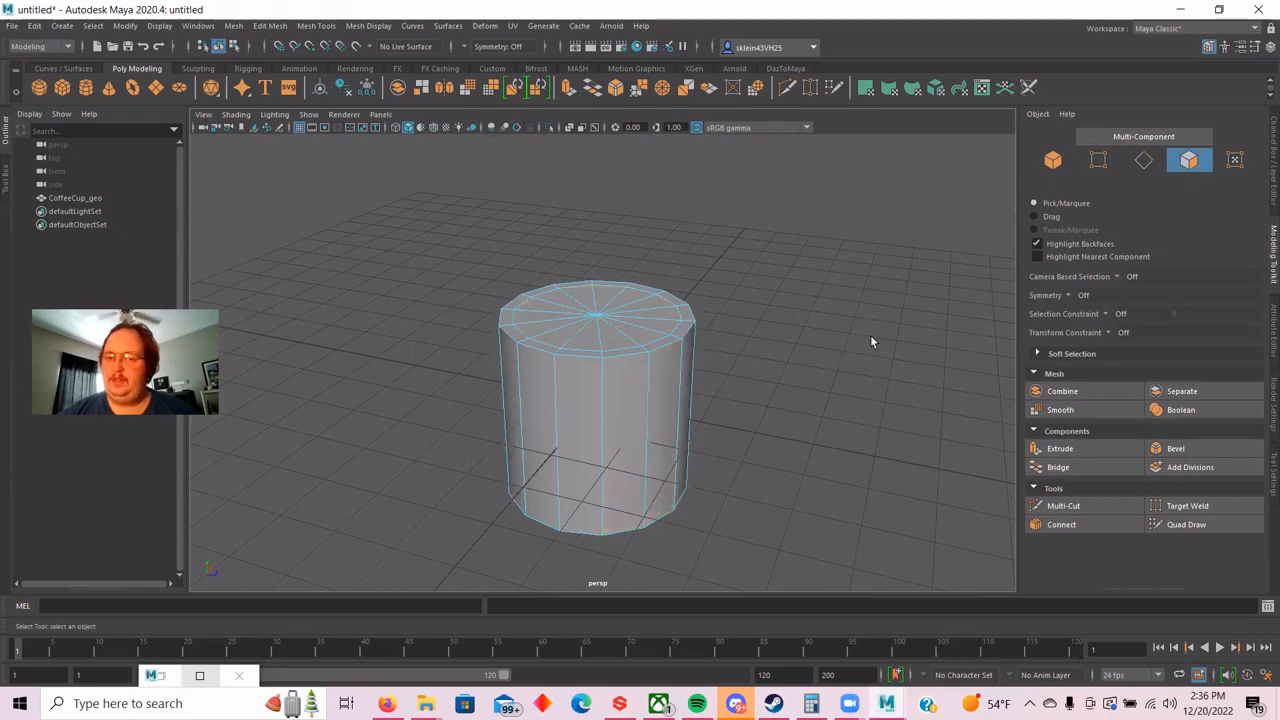
Turn Camera Based Selection on, test it by marquee-selecting over the whole cup and checking around it, then deselect the faces.
left_click(1116, 277)
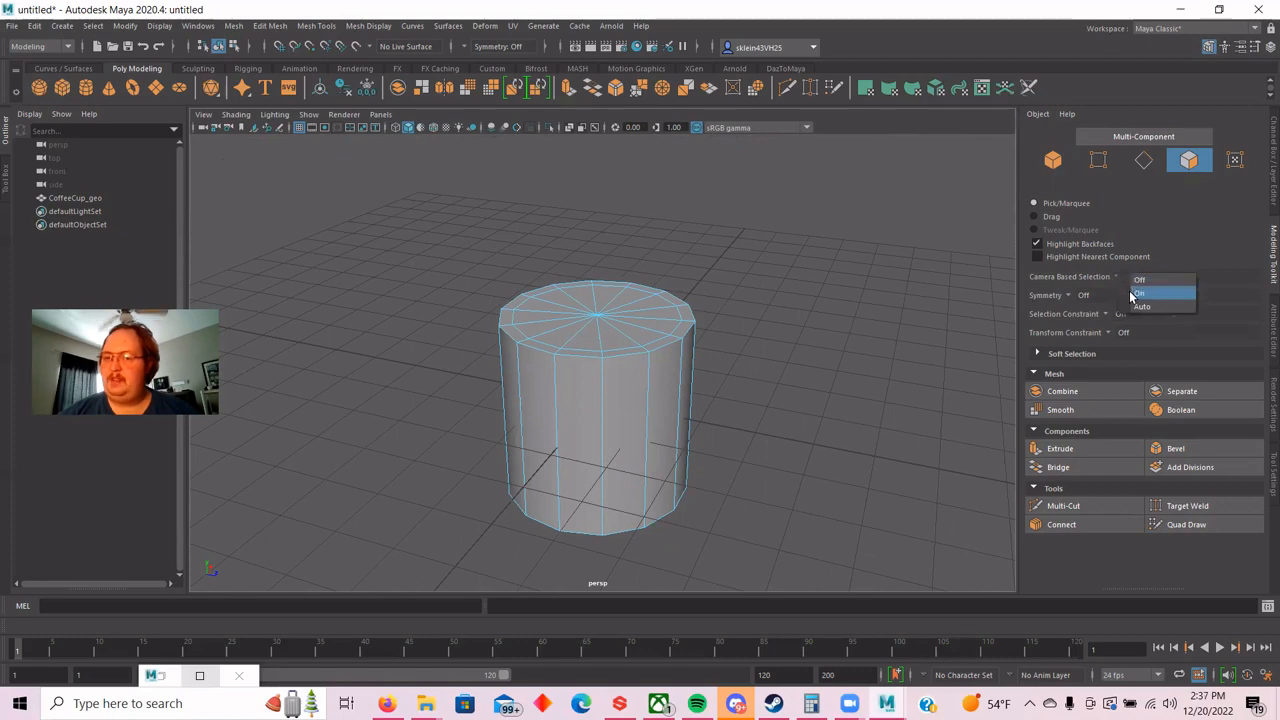
left_click(1140, 293)
mouse_move(368, 285)
left_mouse_down("alt")
mouse_move(380, 311)
mouse_move(371, 299)
left_mouse_up("alt")
scroll(517, 290, "up", 2)
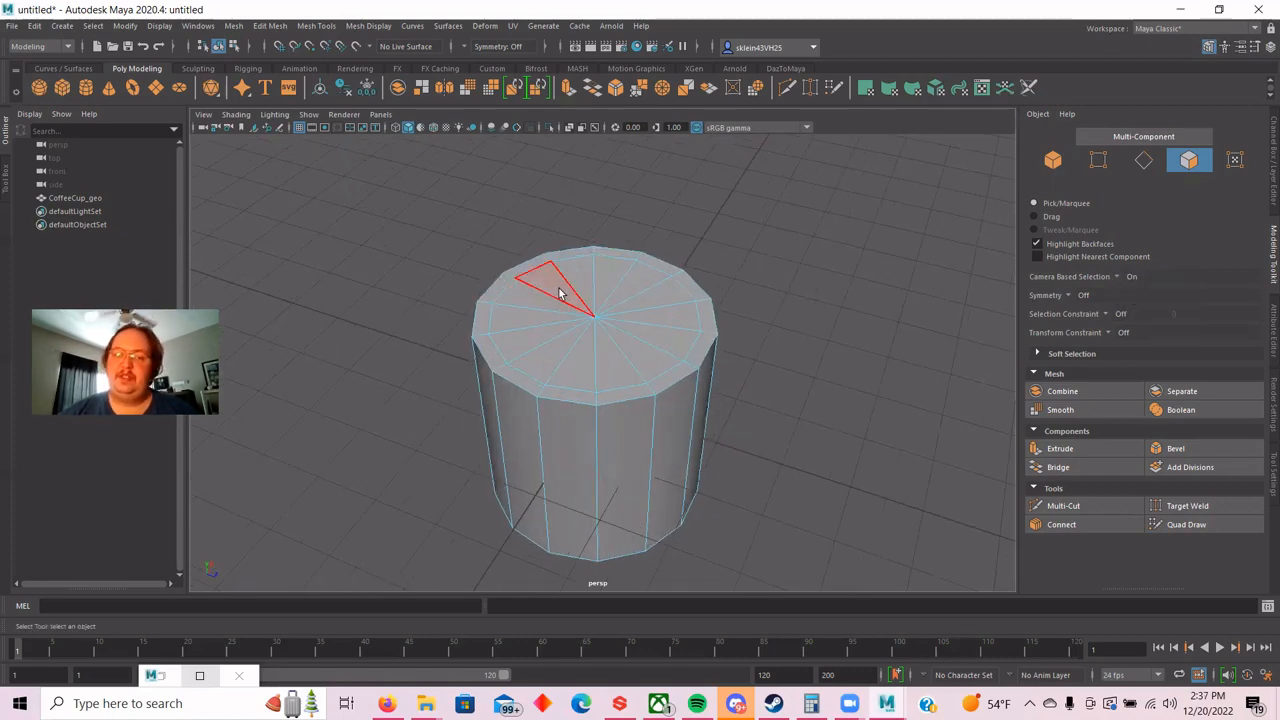
left_click_drag(360, 196, 858, 580)
left_click_drag(873, 408, 873, 378, "alt")
left_click(854, 304)
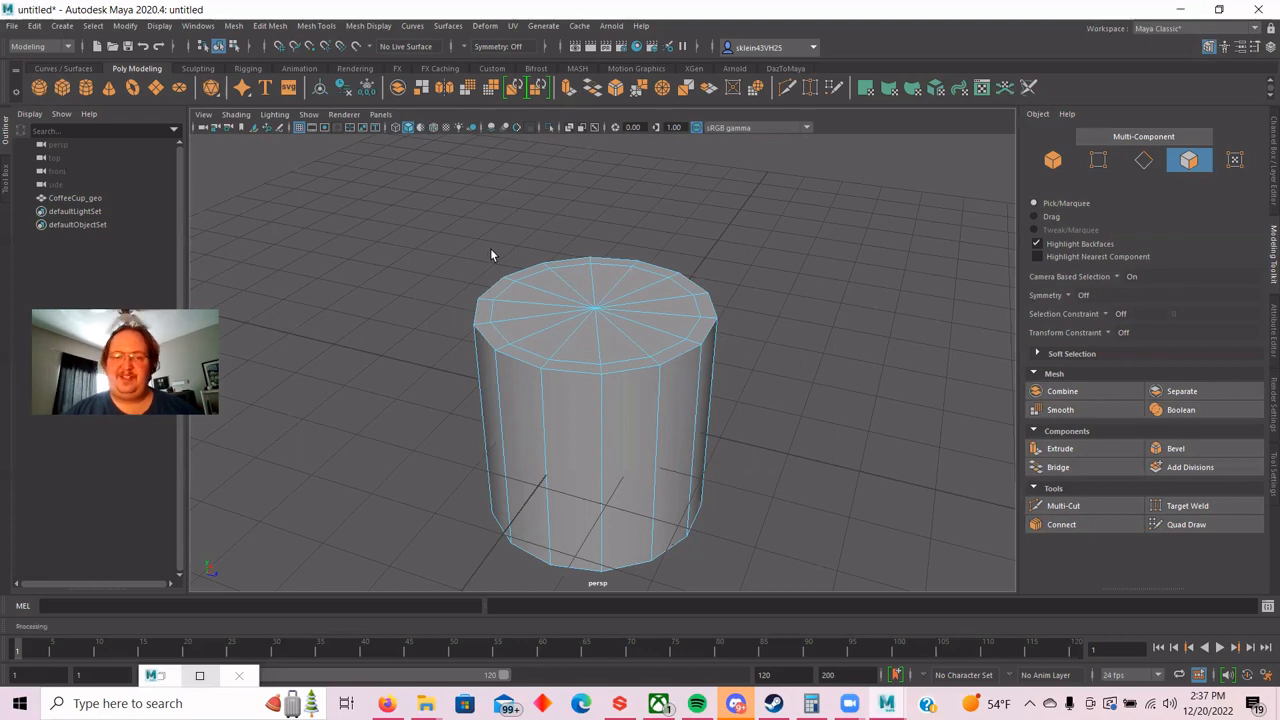
Select the 14 triangular faces inside the rim of the top cap and activate the Move tool.
scroll(540, 260, "up", 2)
double_click(618, 303)
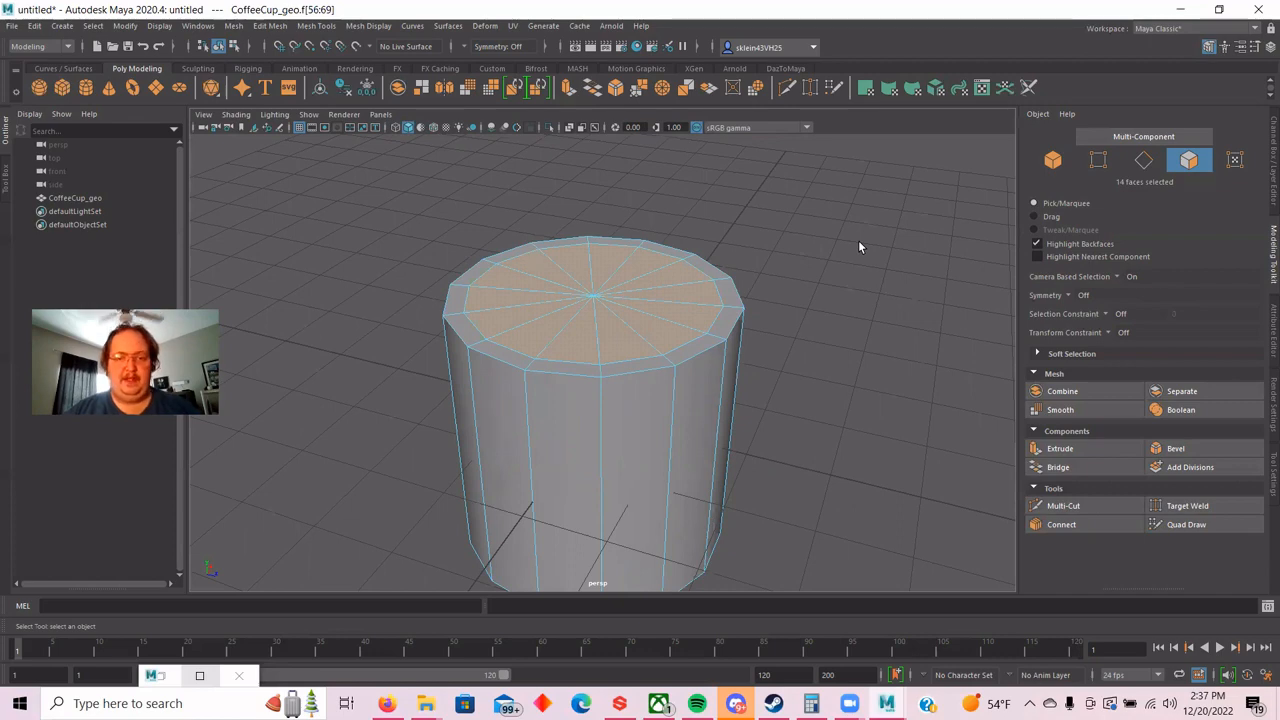
key("w")
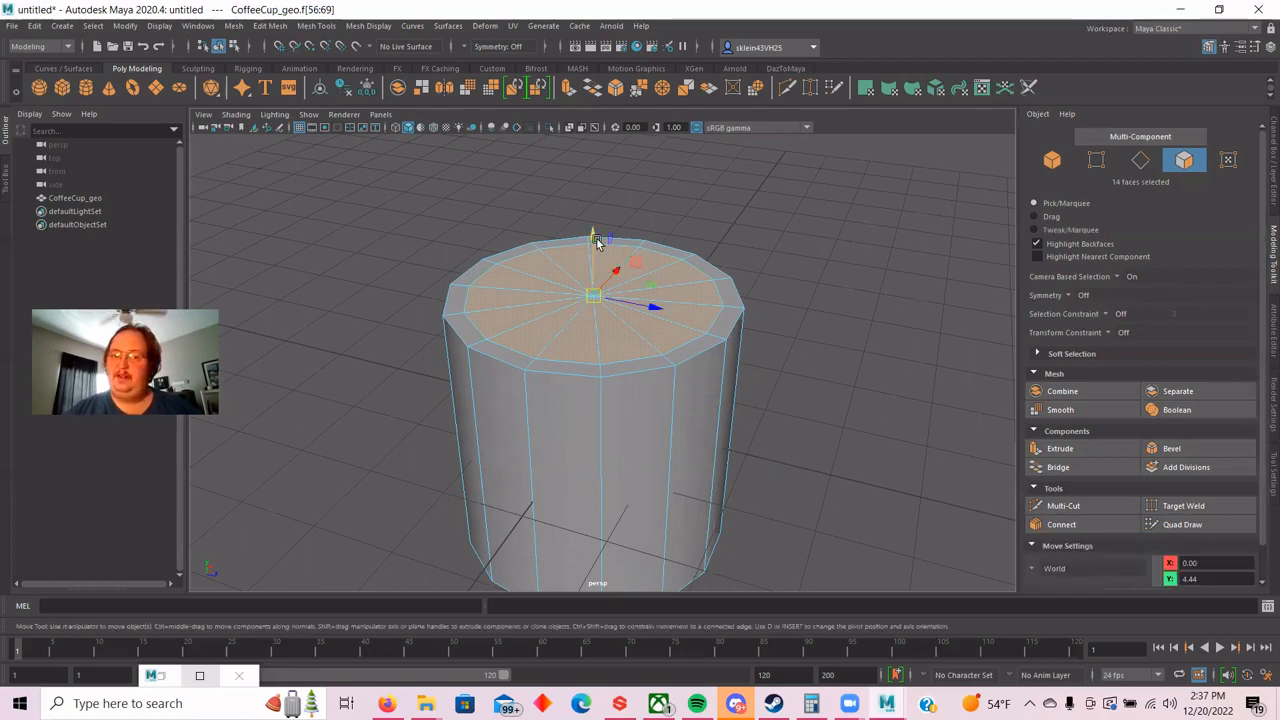
Try moving the selected cap faces straight down into the cup without extruding, undoing each move.
left_click_drag(594, 240, 627, 334)
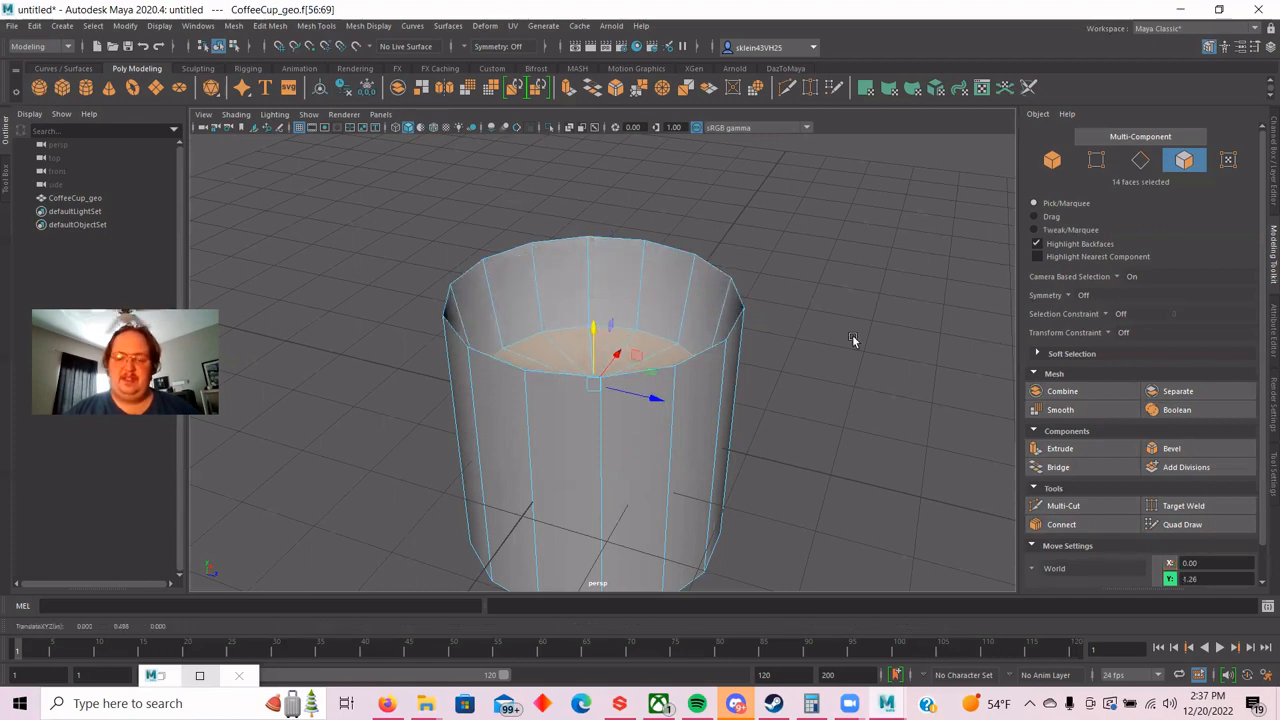
left_click_drag(858, 305, 912, 300, "alt")
left_click_drag(727, 264, 855, 306, "alt")
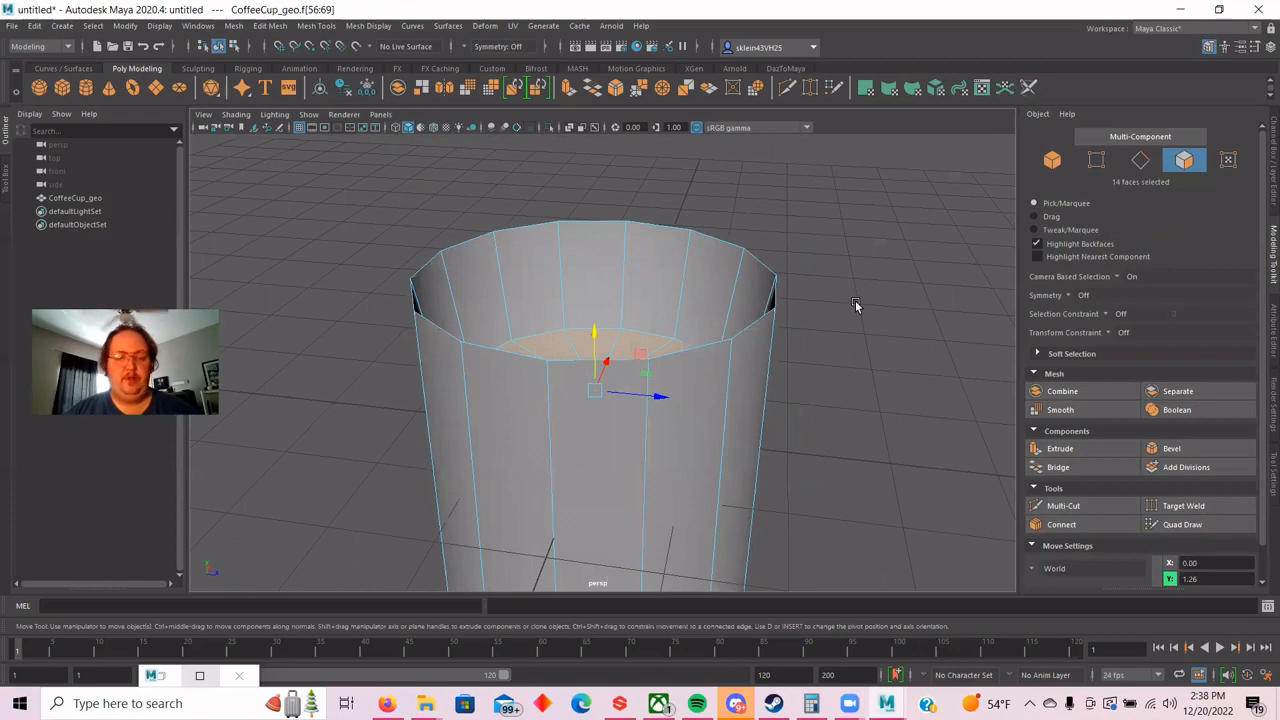
key("ctrl+z")
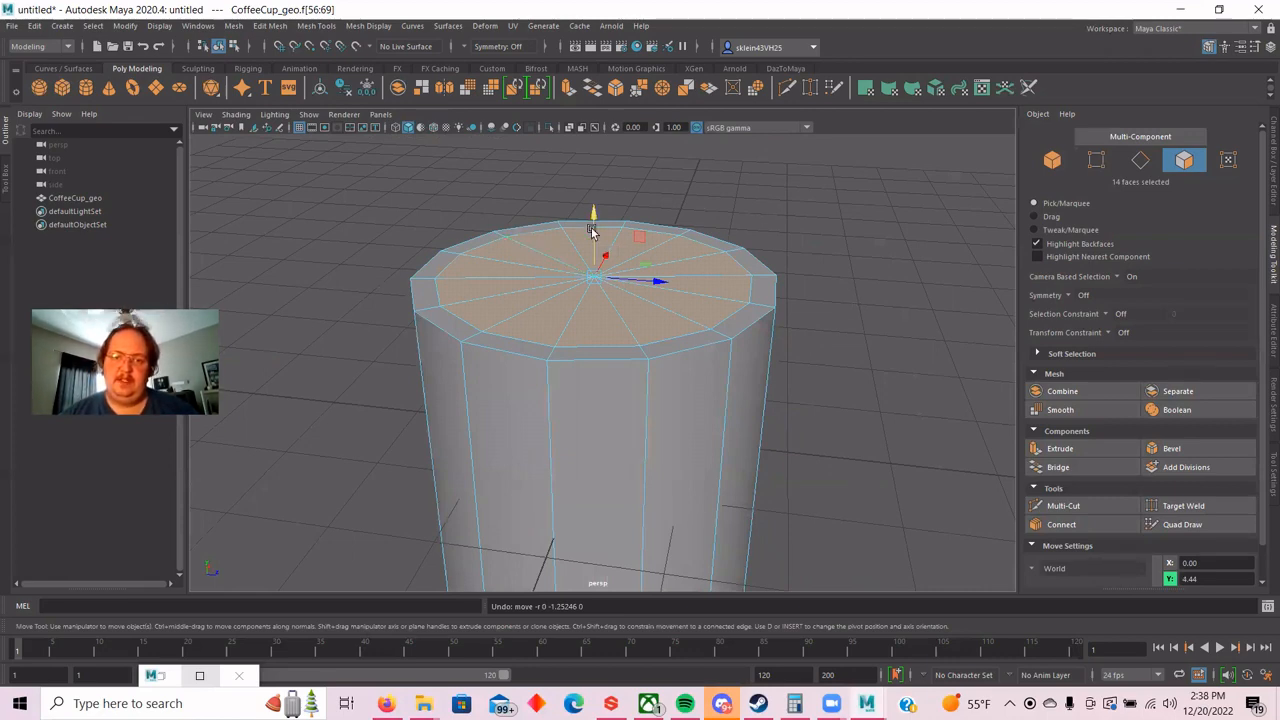
mouse_move(594, 214)
left_mouse_down()
mouse_move(598, 237)
mouse_move(588, 231)
left_mouse_up()
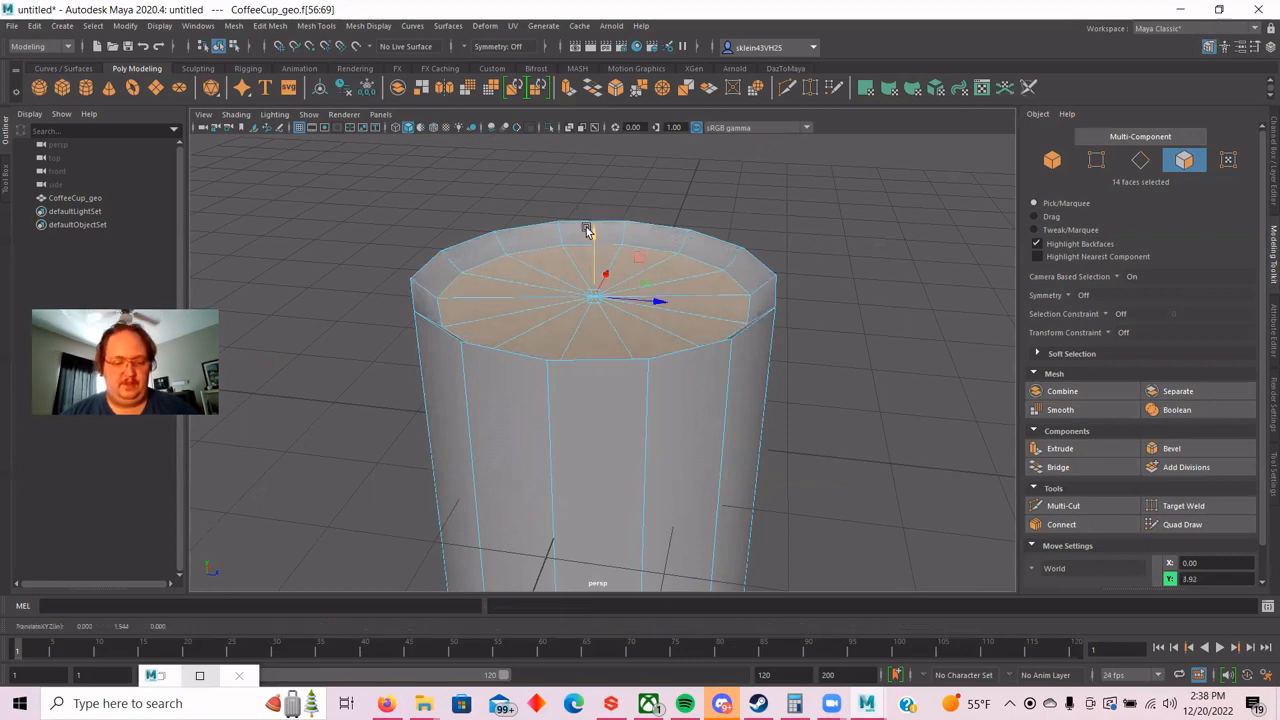
key("ctrl+z")
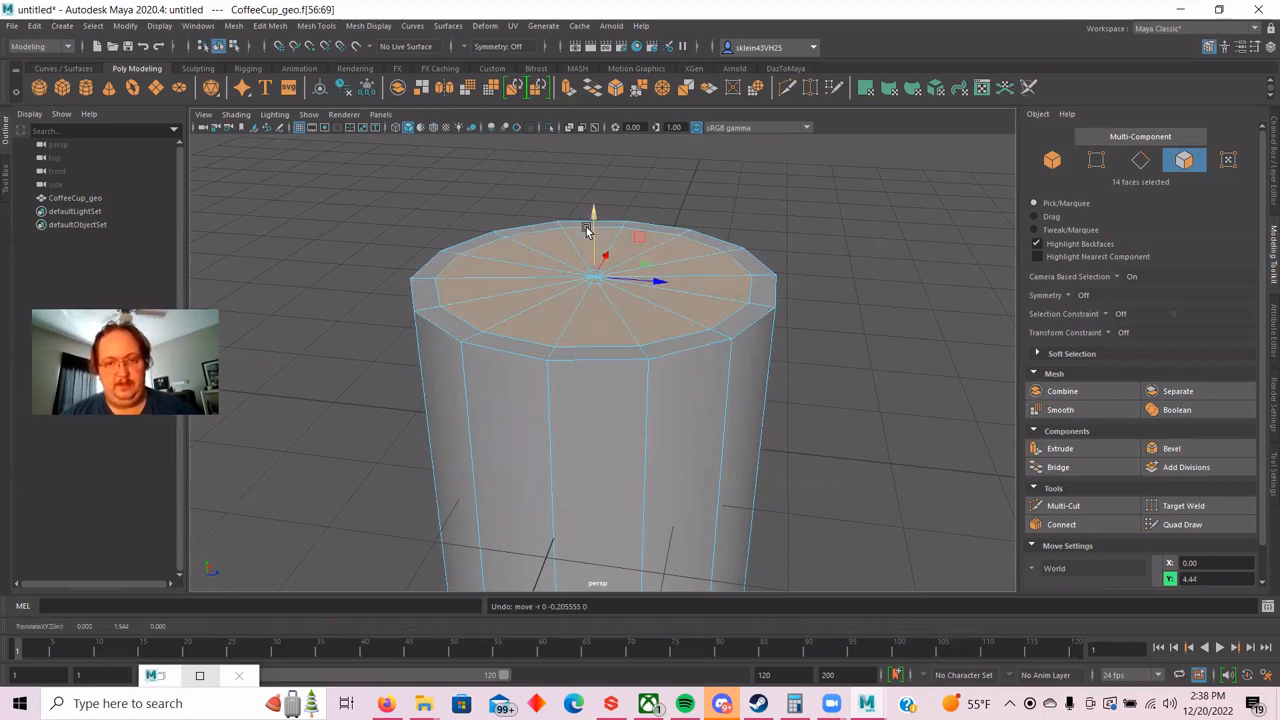
key("e")
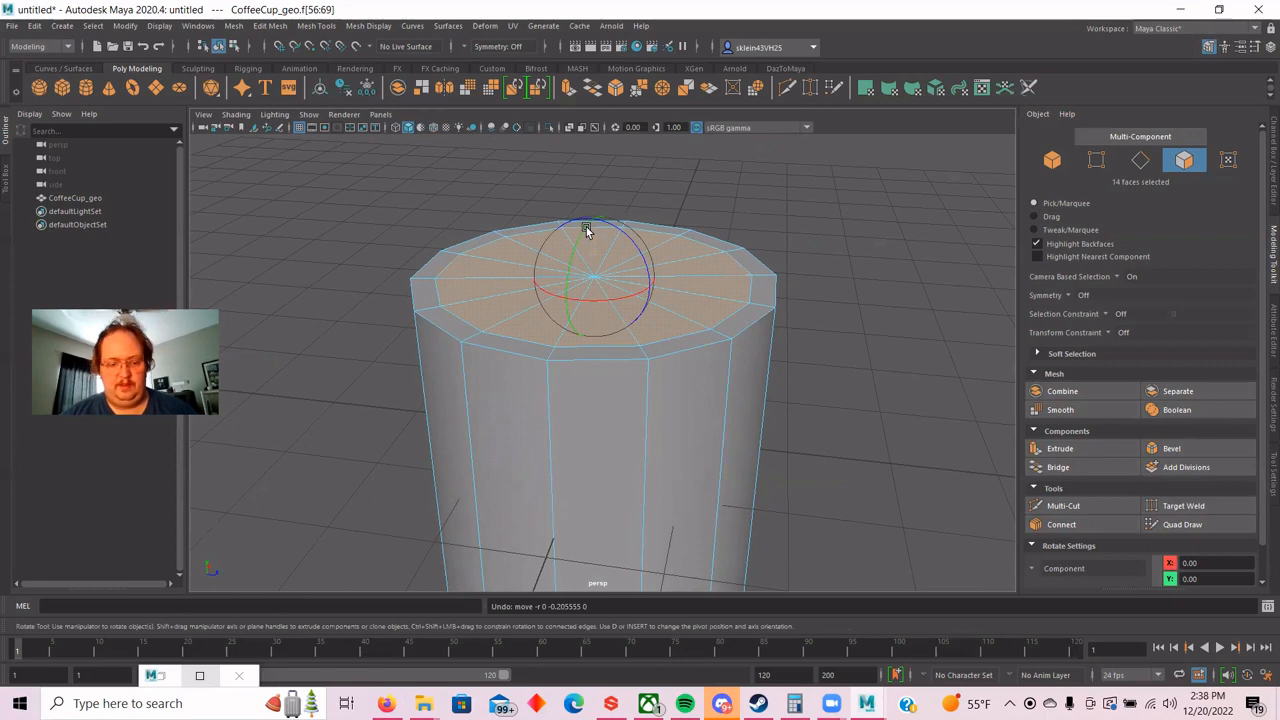
key("w")
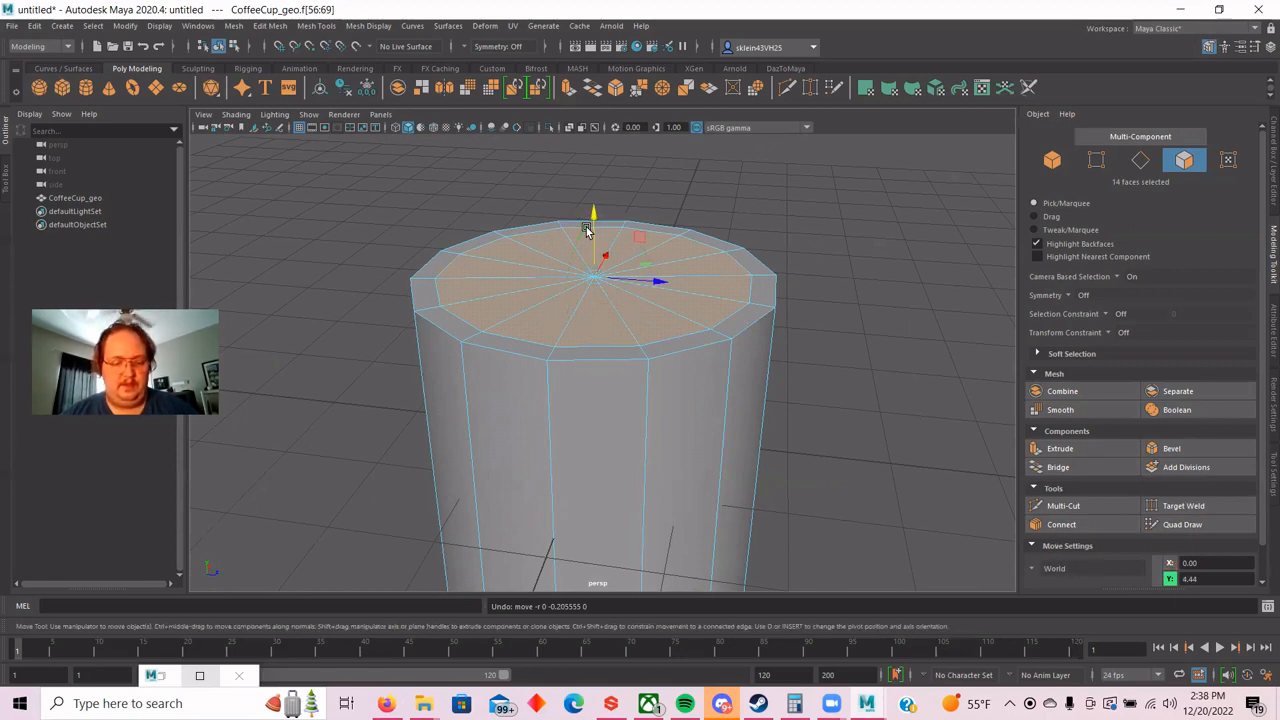
Extrude the selected cap faces down into the cup with a Local Translate Z of -2.256 to hollow it out.
key("ctrl+e")
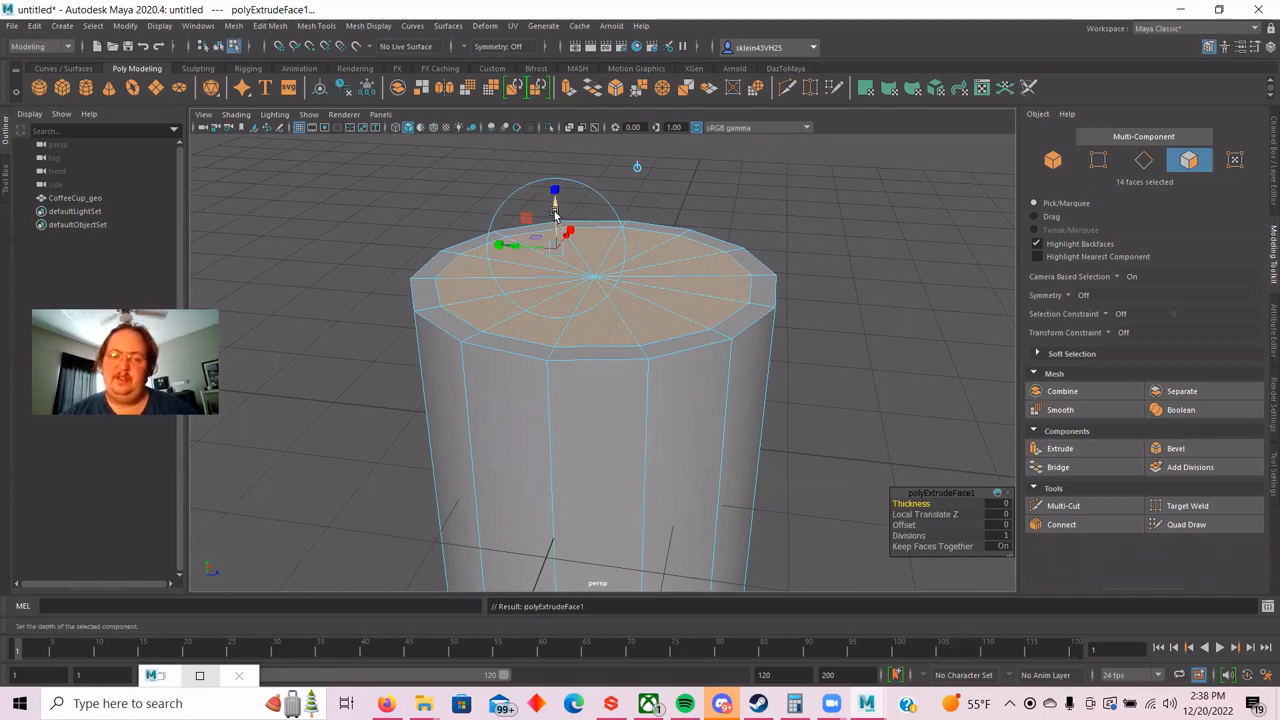
left_click_drag(555, 213, 606, 394)
scroll(923, 430, "down", 3)
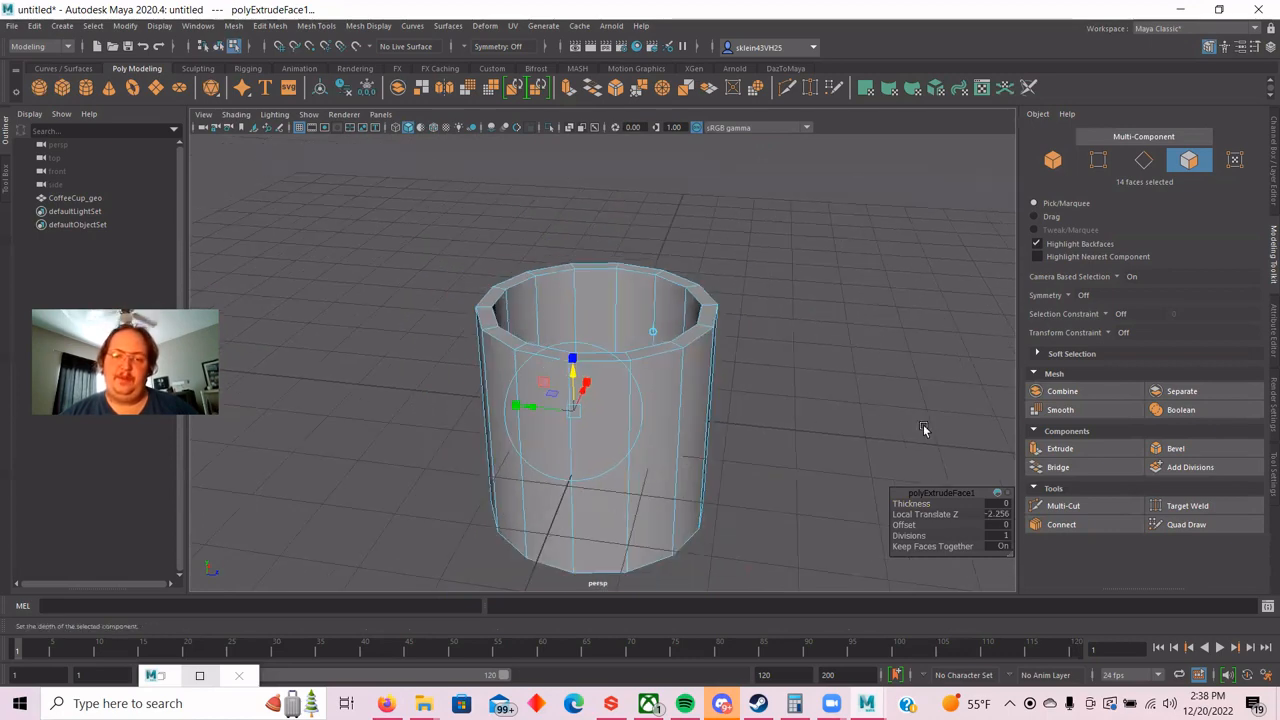
left_click_drag(843, 402, 795, 362, "alt")
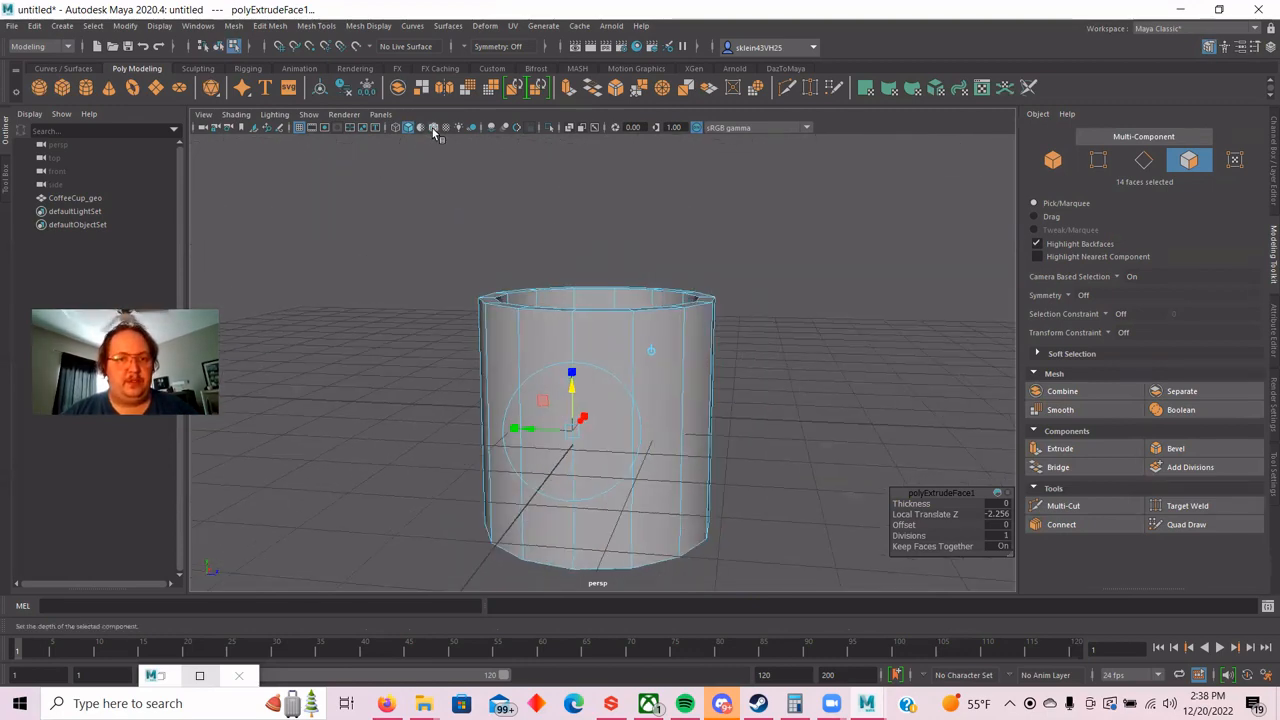
Turn on X-Ray display in the perspective view and examine the depth of the extruded faces inside the cup.
left_click(568, 129)
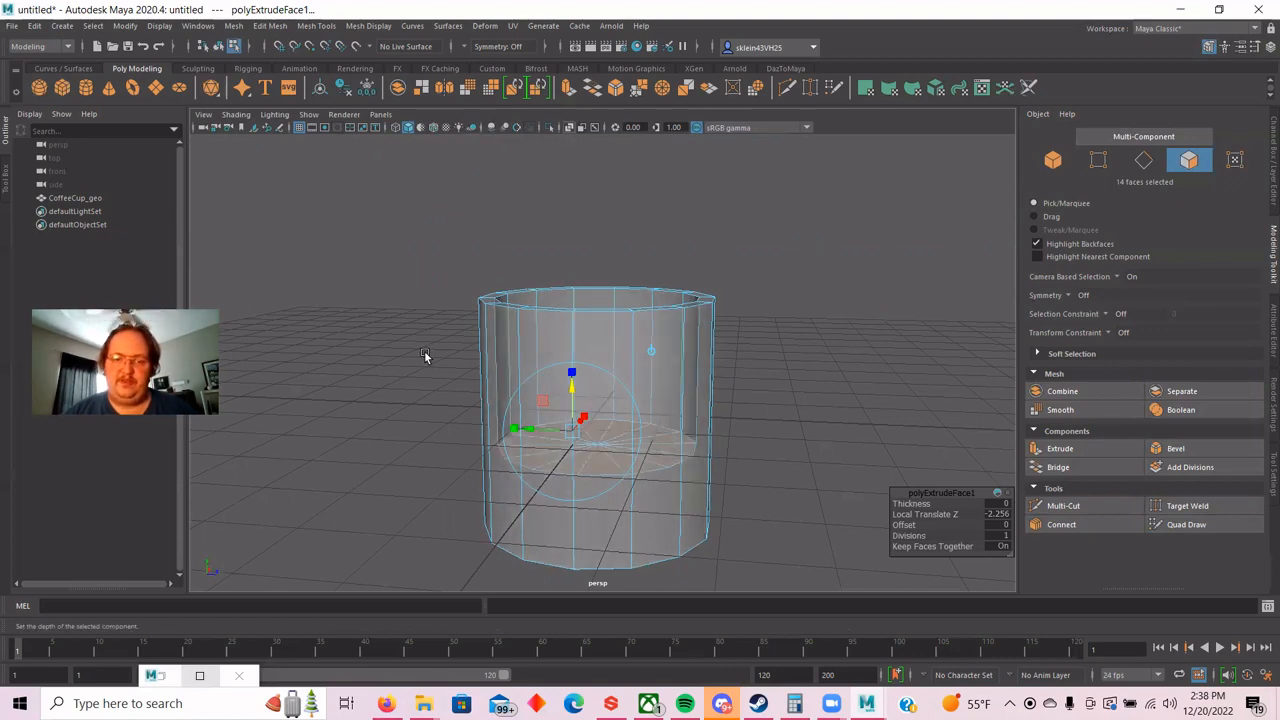
middle_click_drag(413, 344, 434, 277, "alt")
scroll(432, 300, "up", 3)
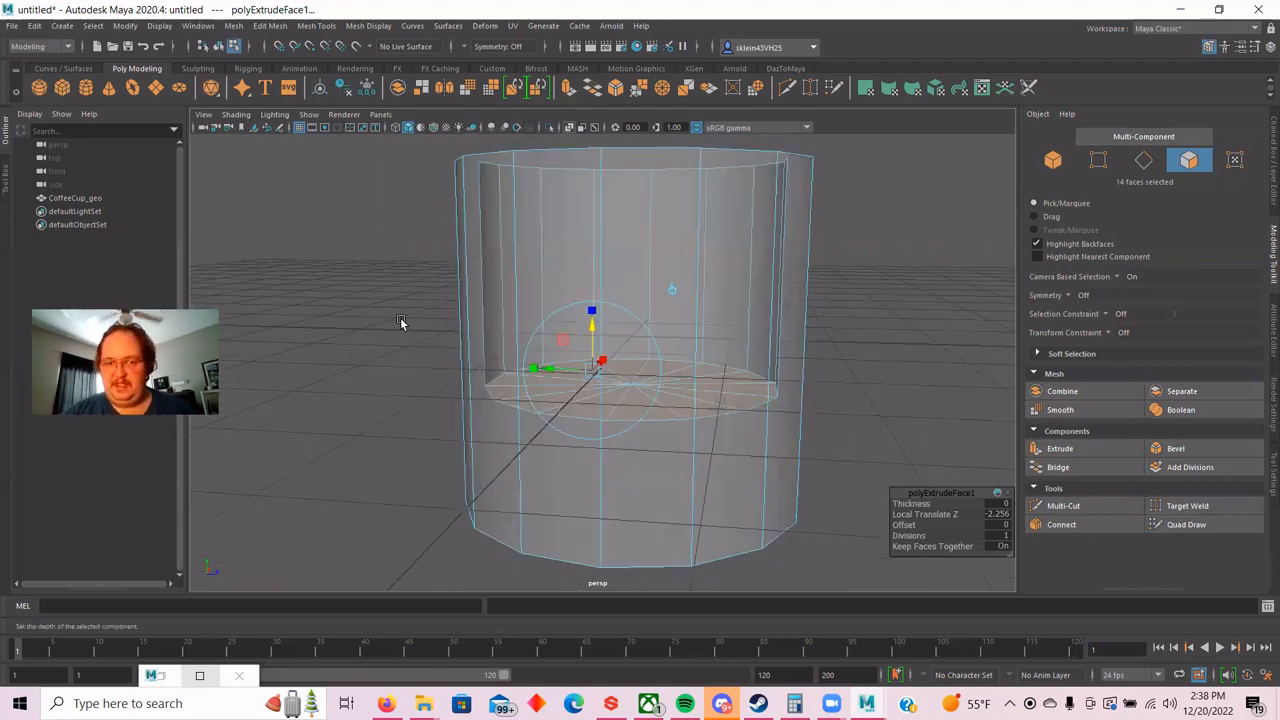
left_click_drag(397, 324, 423, 317, "alt")
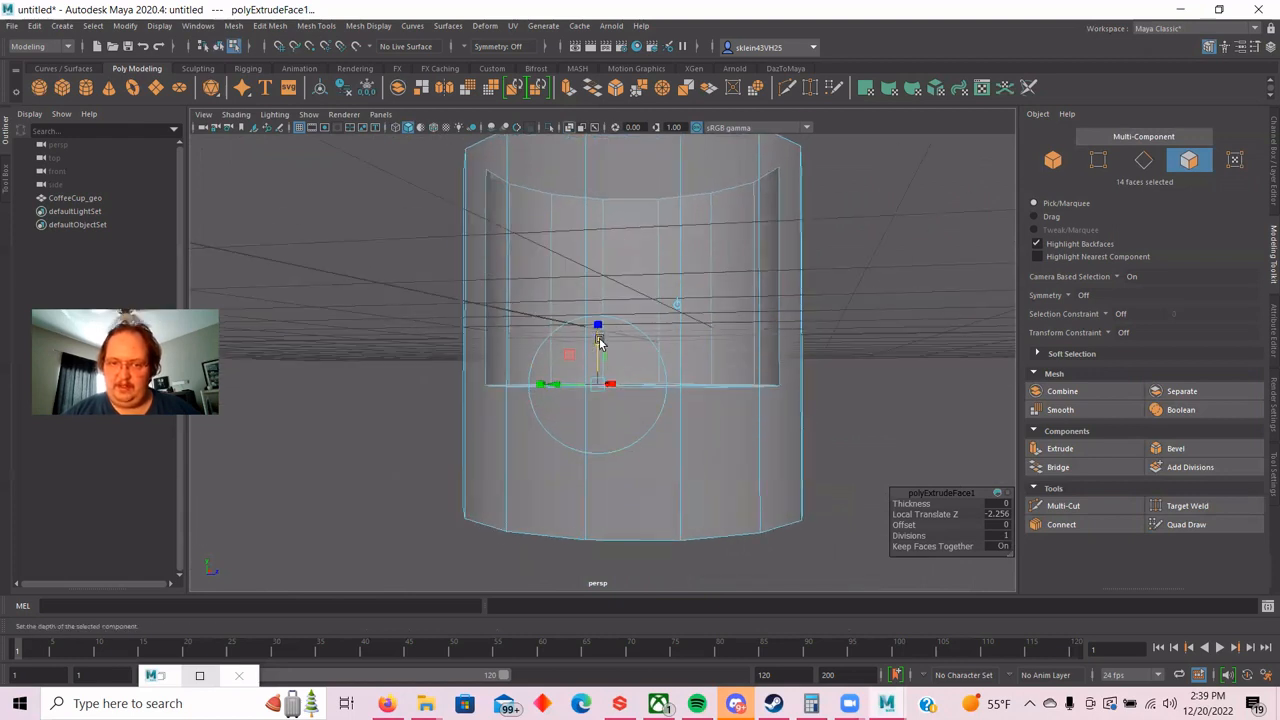
Try raising the extruded faces to a Local Translate Z of -0.671, and above the rim to 0.735.
left_click_drag(598, 360, 552, 192)
middle_click_drag(348, 308, 370, 399, "alt")
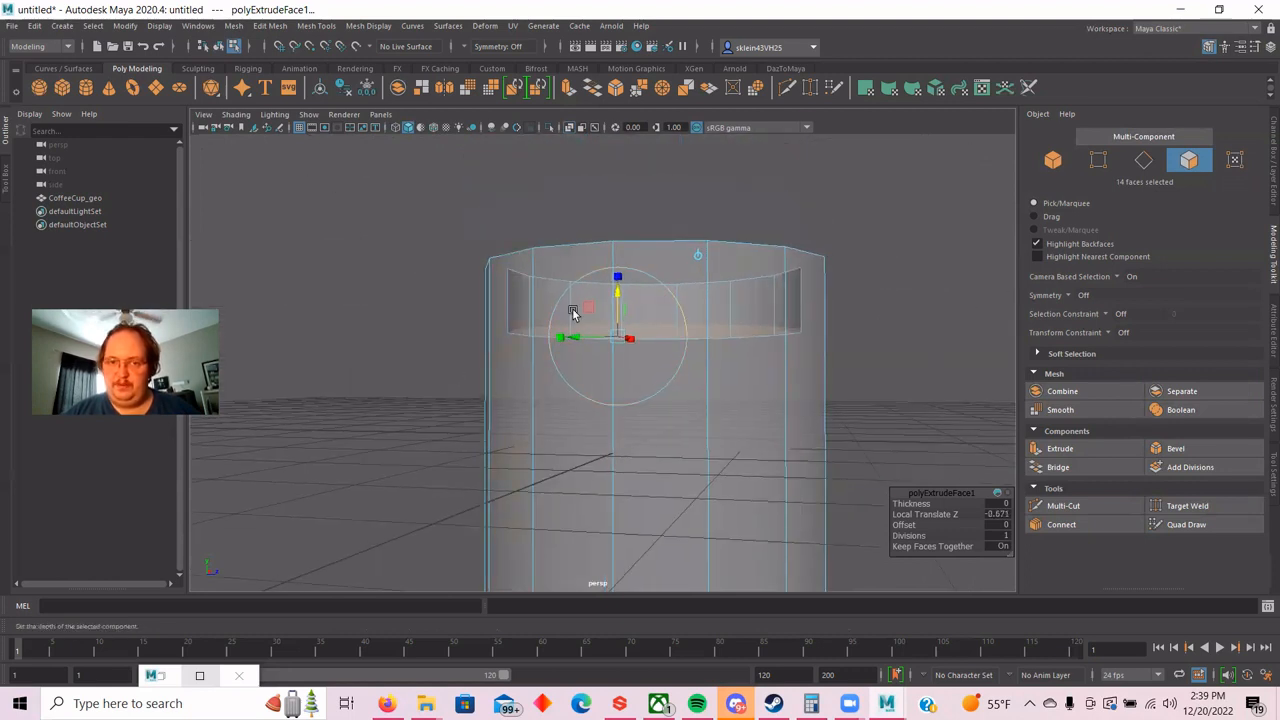
left_click_drag(618, 292, 398, 302)
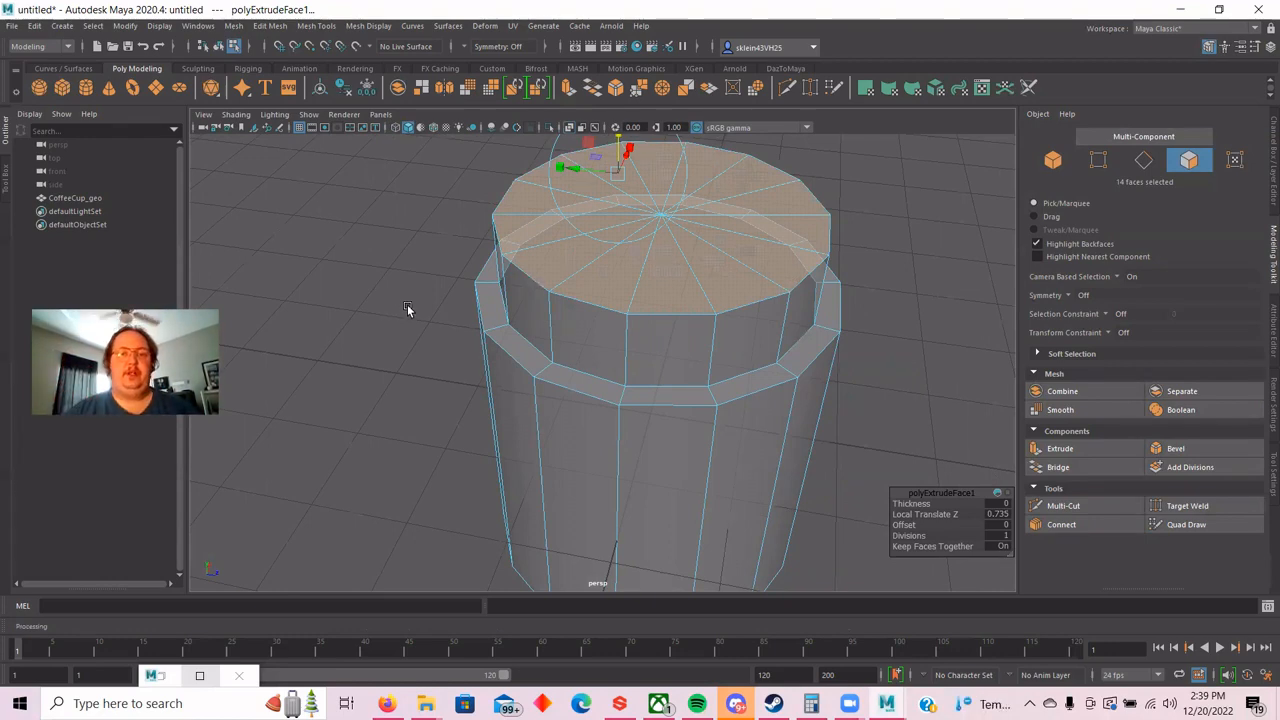
scroll(425, 318, "down", 2)
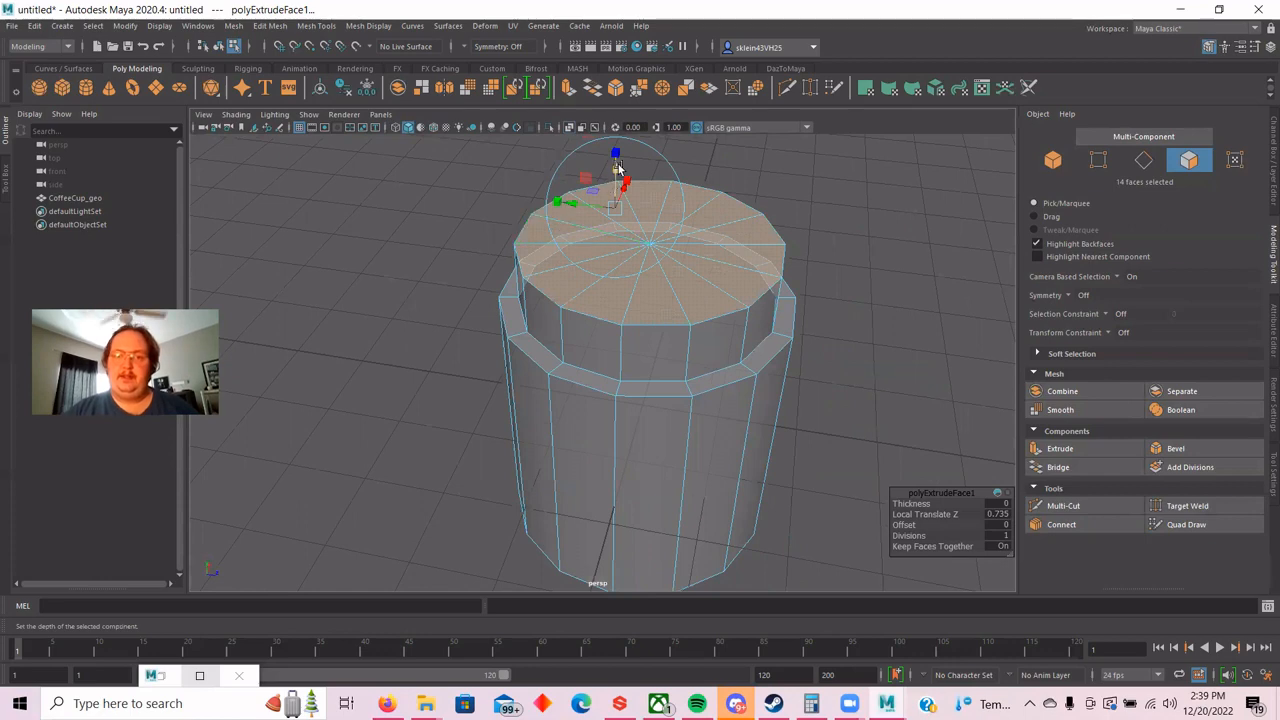
Lower the extruded faces close to the cup's base, to a Local Translate Z of -3.175.
left_click_drag(618, 172, 615, 338)
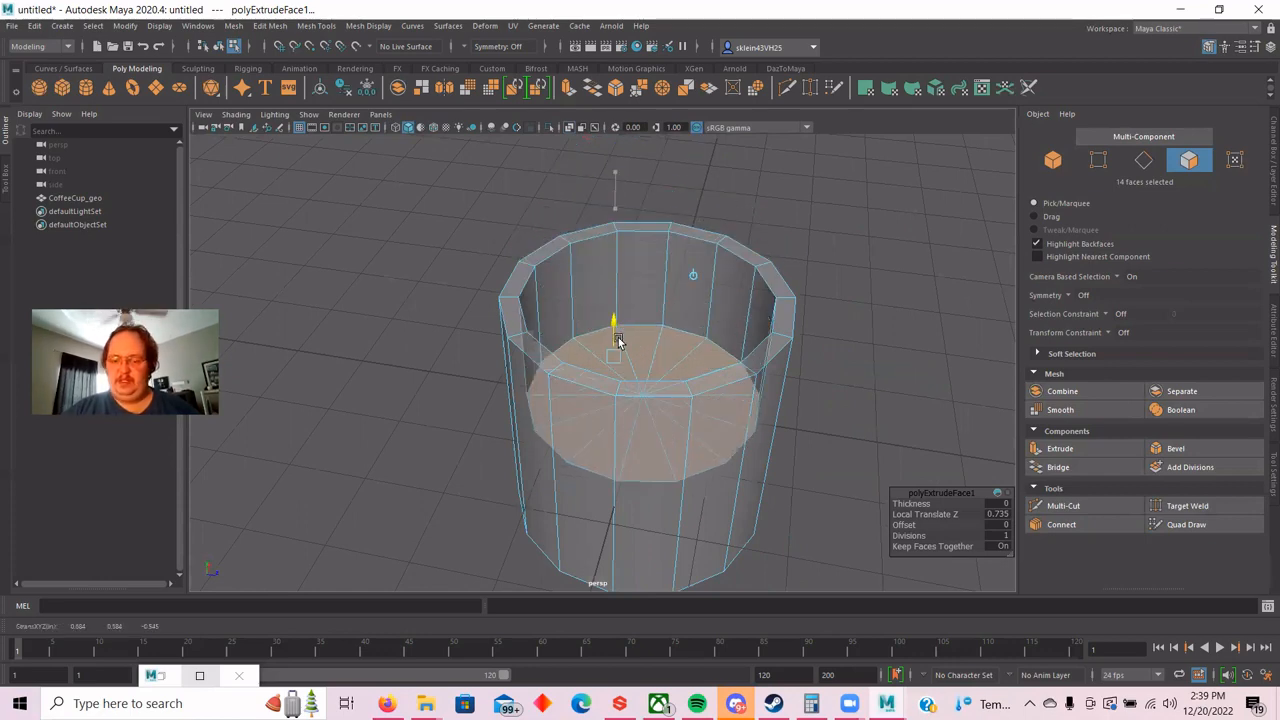
left_click_drag(377, 400, 416, 274, "alt")
left_click_drag(628, 288, 623, 377)
key("t")
left_click_drag(449, 383, 471, 320, "alt")
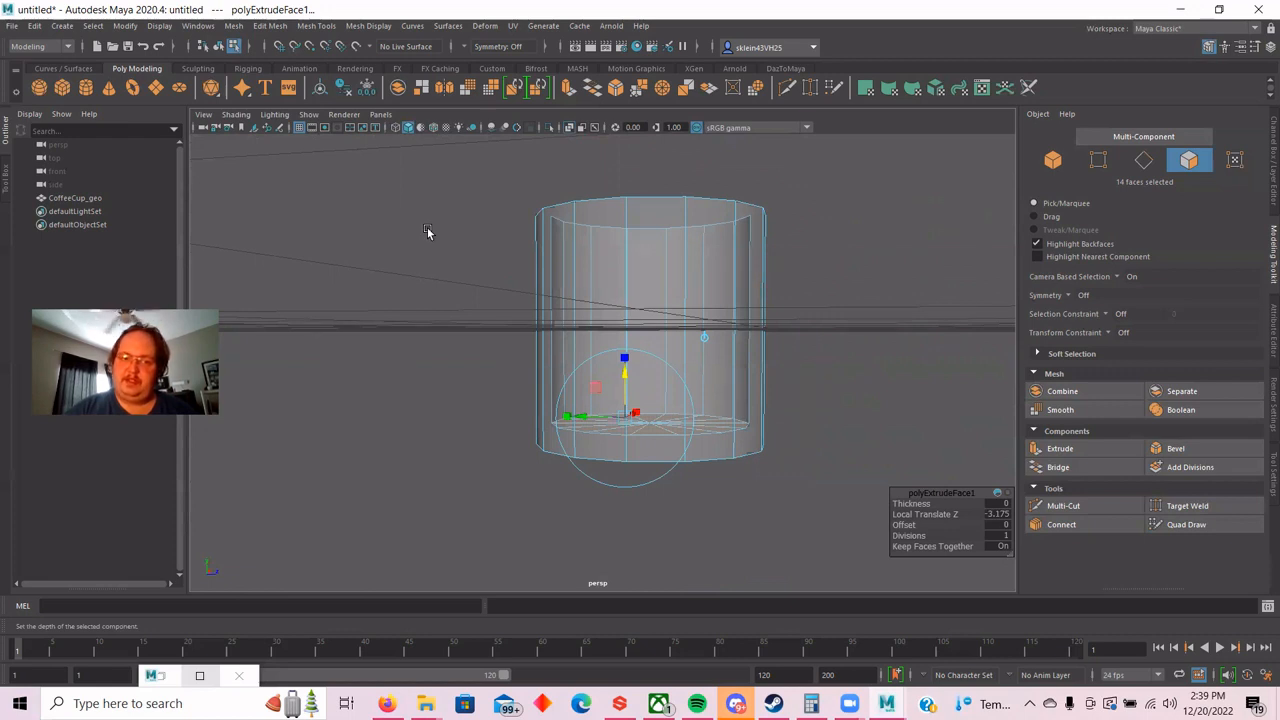
In the side view with X-Ray on, lower the extruded faces to a Local Translate Z of -3.276, thinning the cup's base.
key("space")
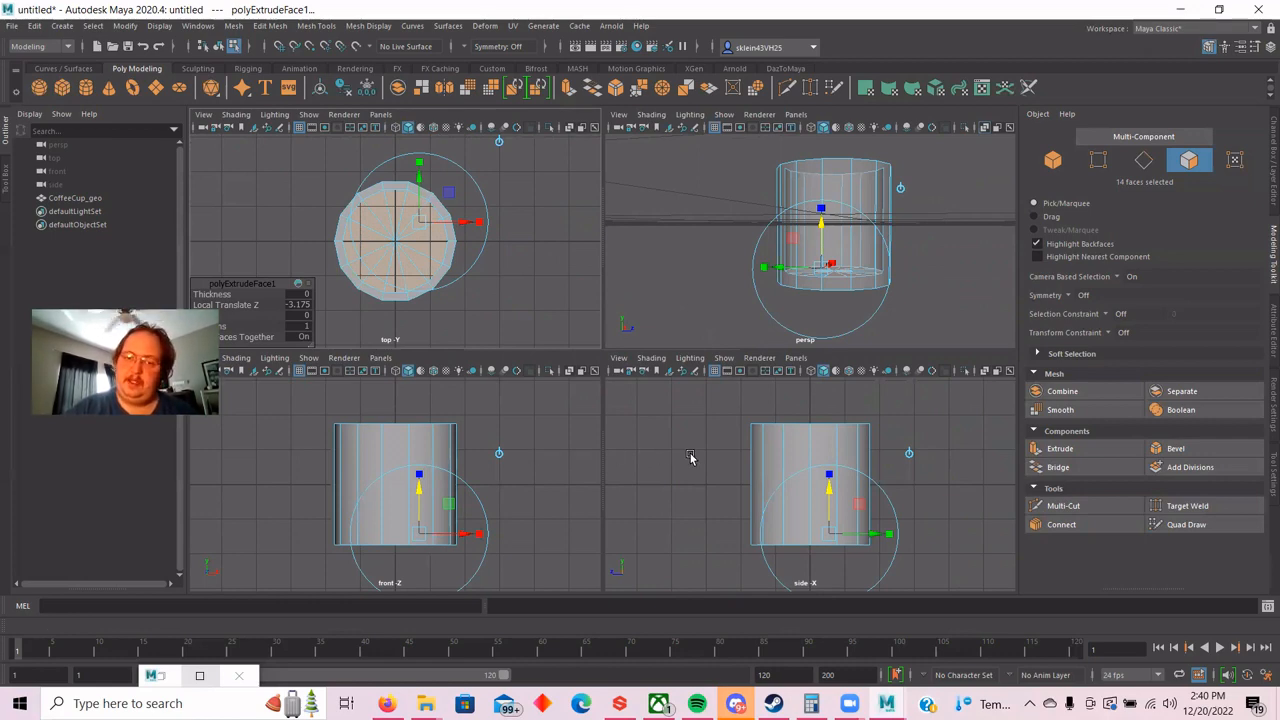
key("space")
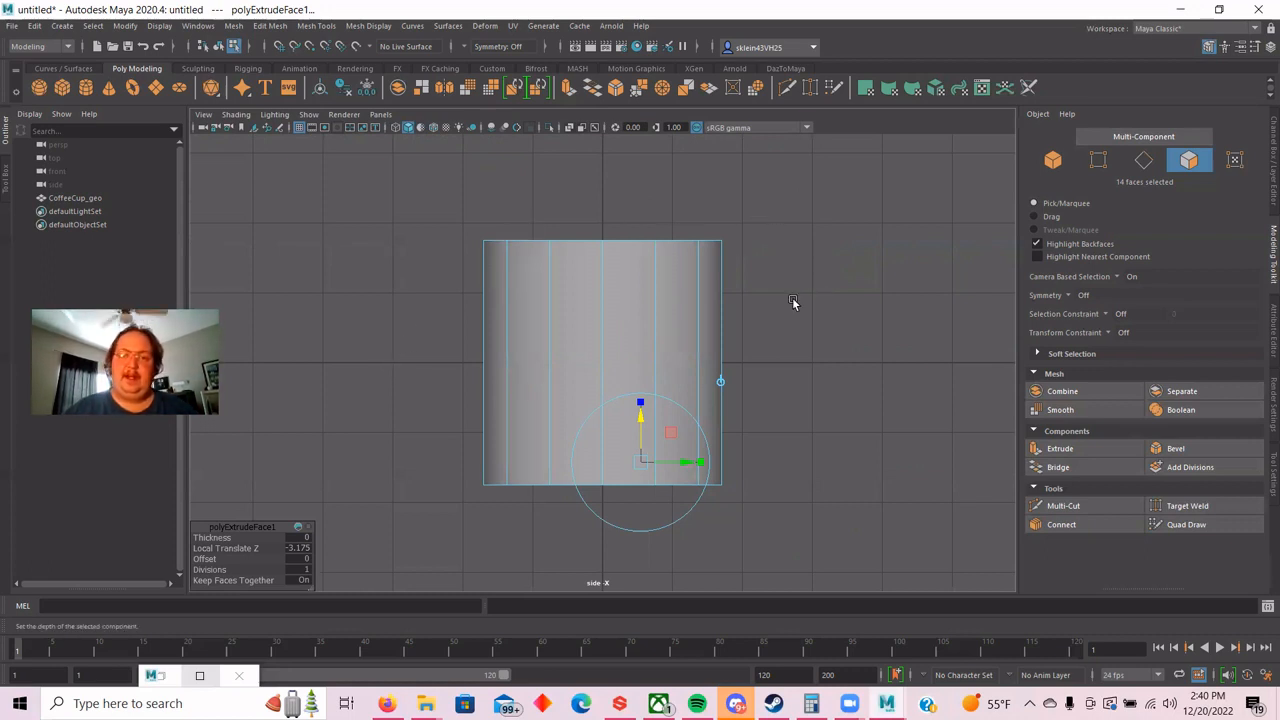
left_click(572, 128)
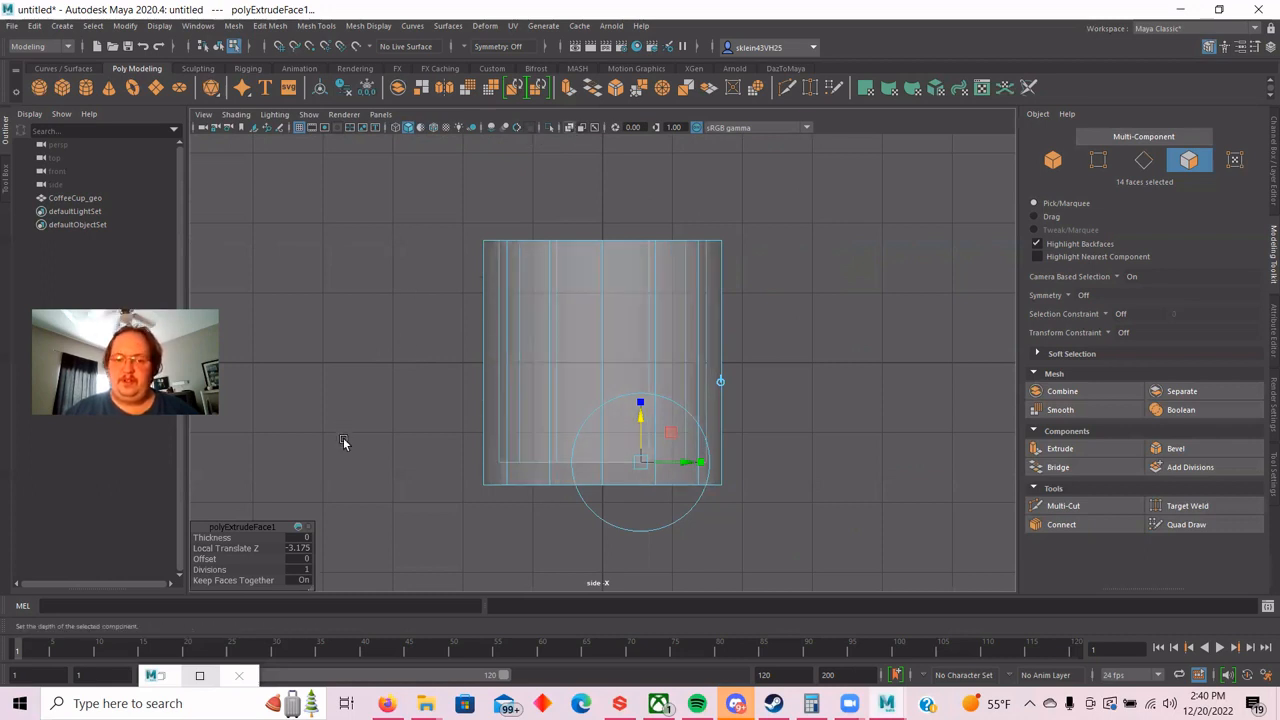
scroll(343, 437, "up", 2)
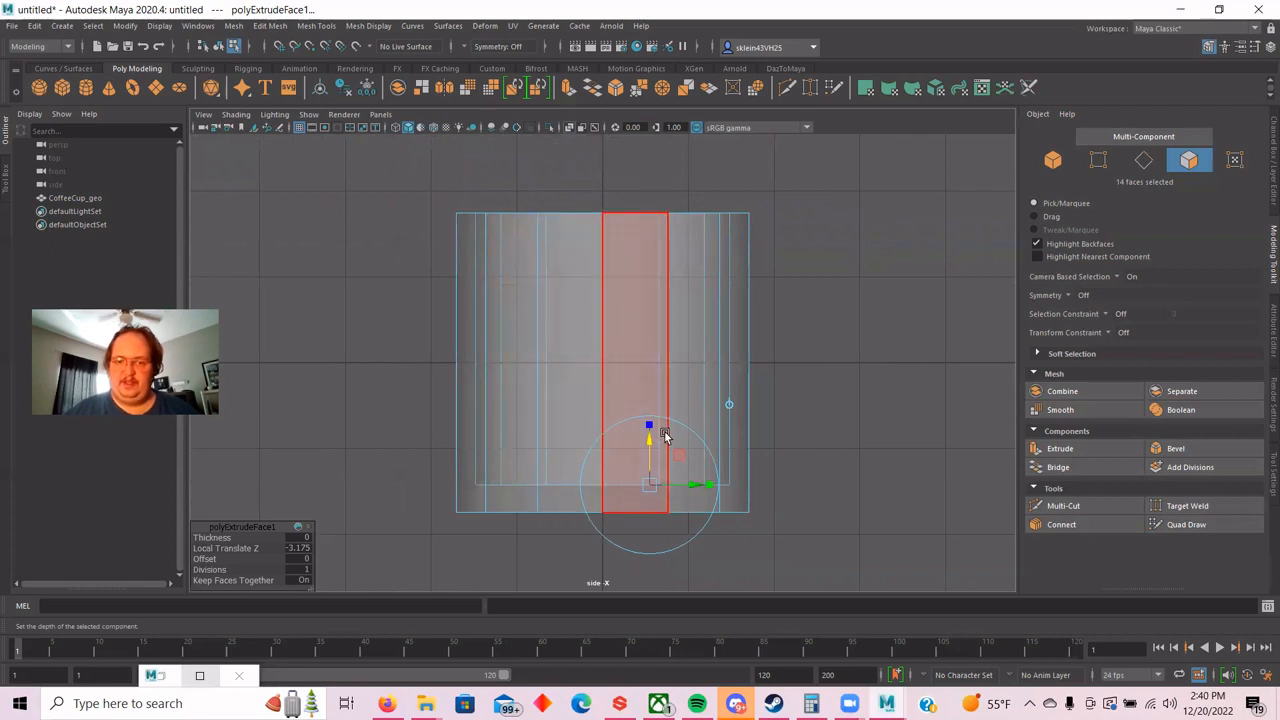
mouse_move(647, 433)
left_mouse_down()
mouse_move(658, 457)
mouse_move(652, 446)
left_mouse_up()
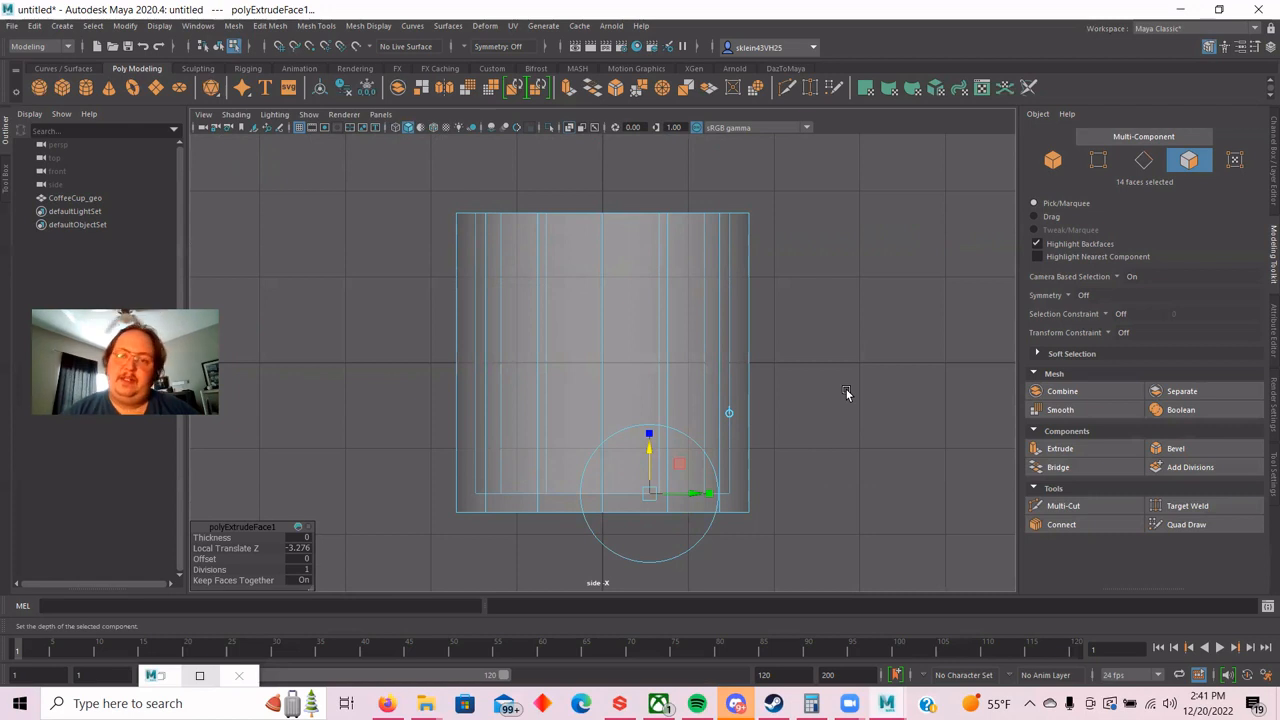
scroll(846, 393, "down", 3)
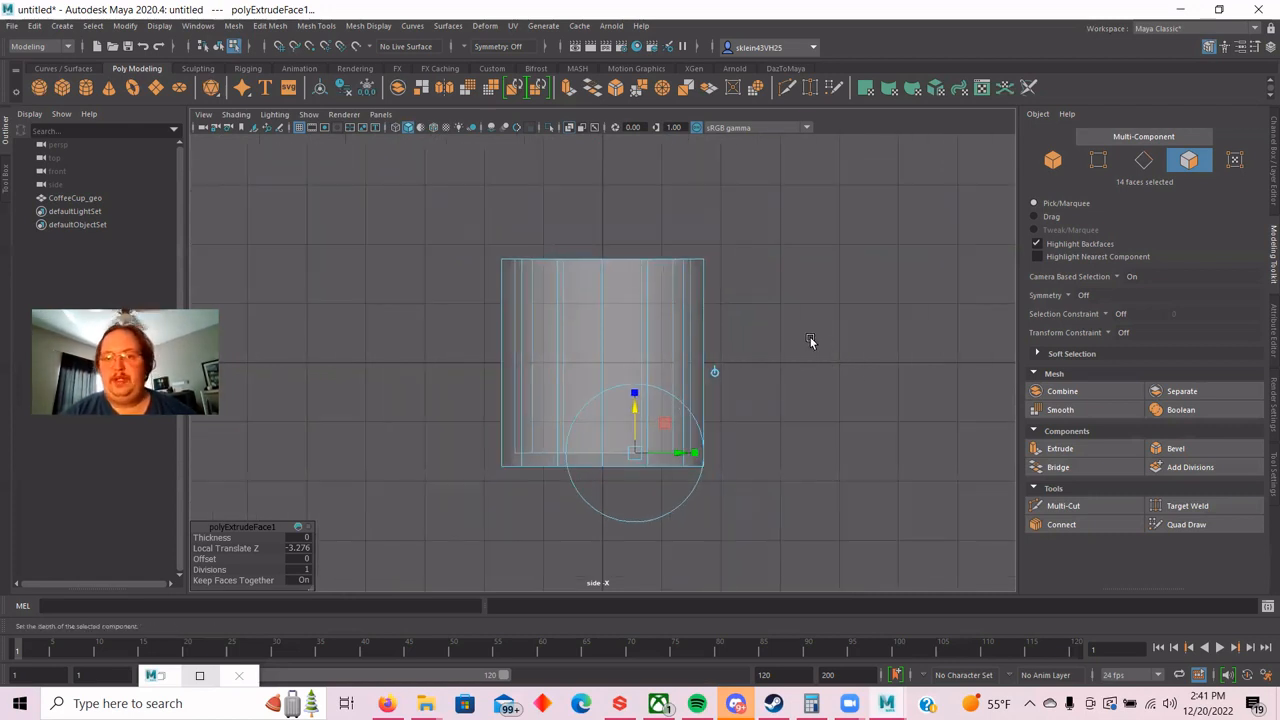
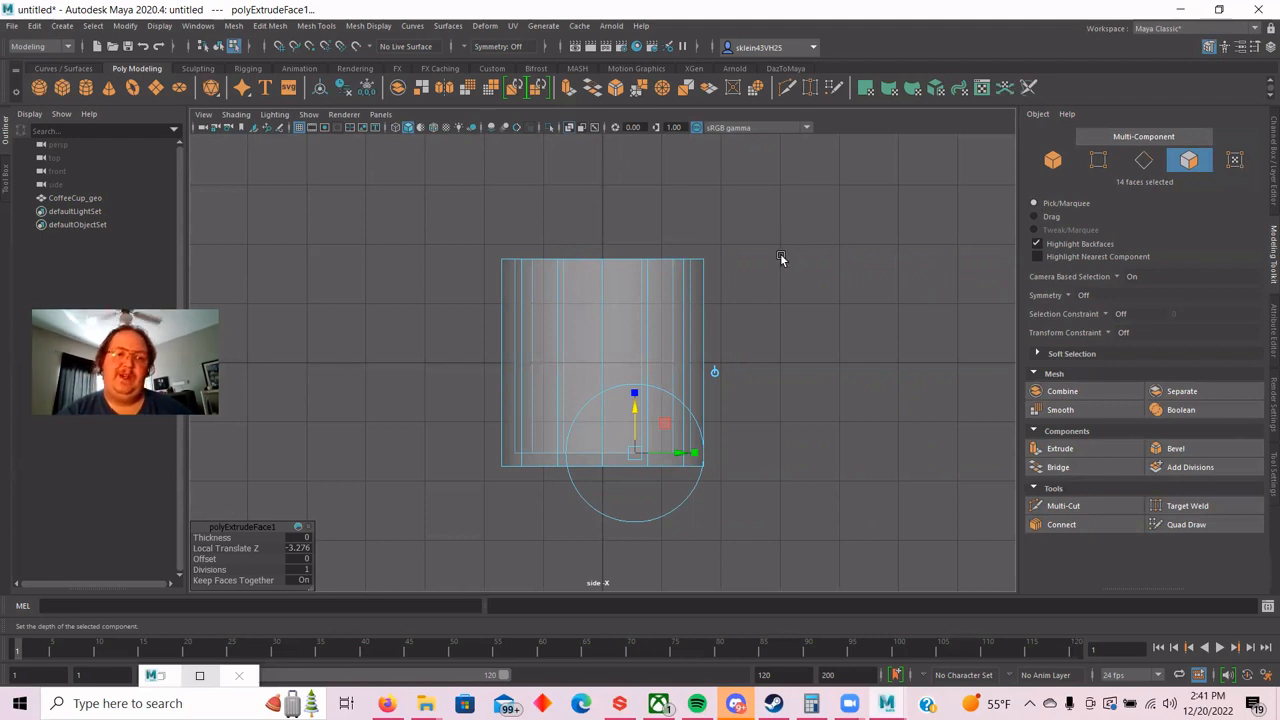
Return to the full perspective view, deselect the cup's faces and turn off X-Ray display.
key("space")
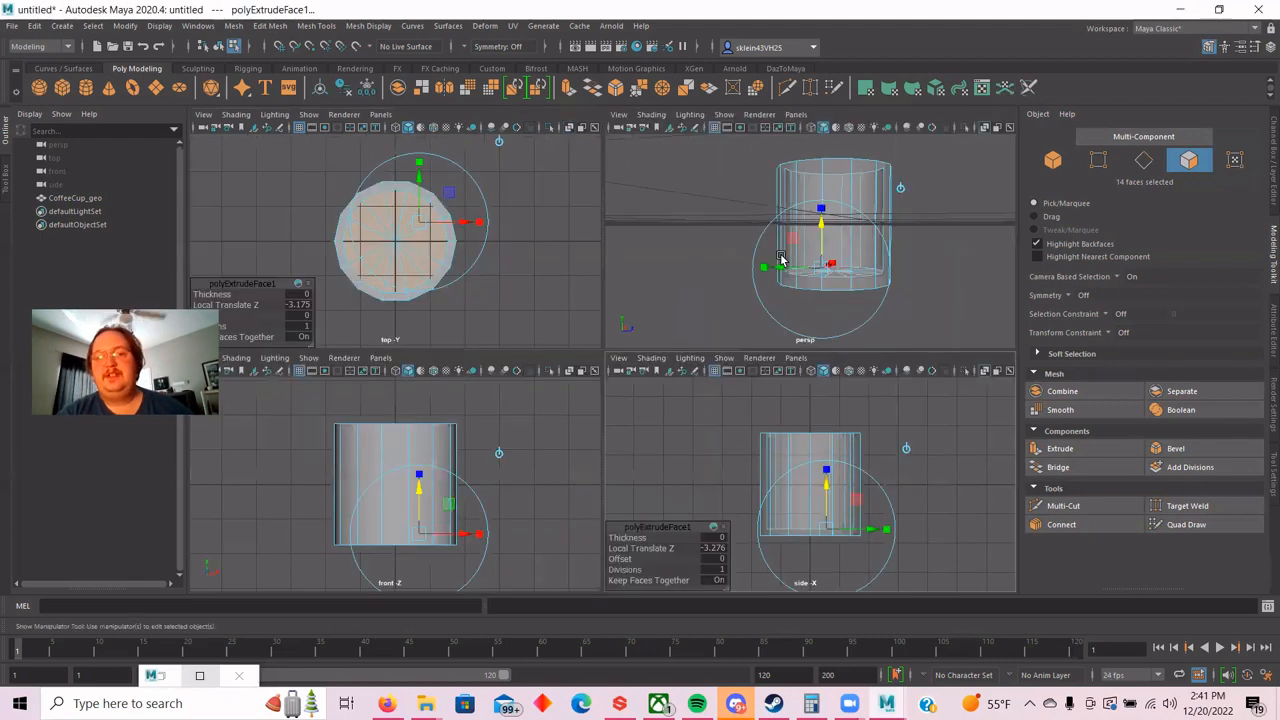
key("space")
scroll(811, 222, "down", 3)
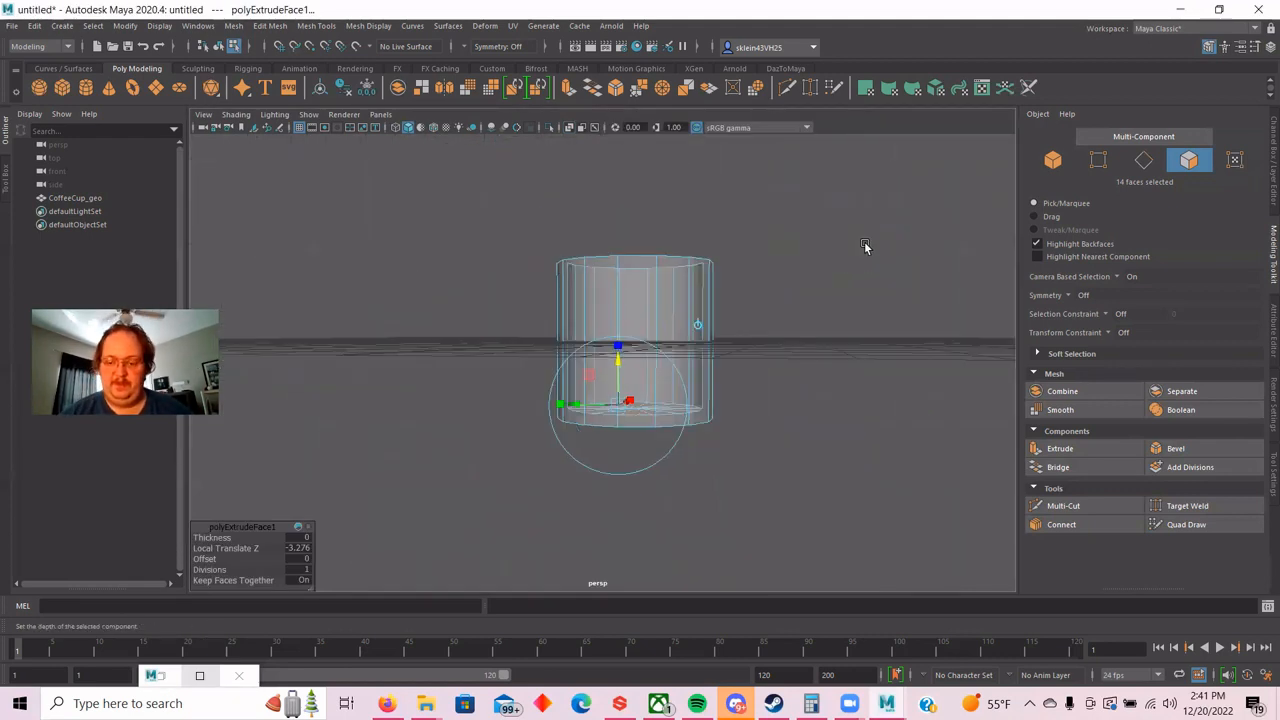
mouse_move(866, 246)
left_mouse_down("alt")
mouse_move(849, 266)
mouse_move(783, 280)
mouse_move(822, 291)
mouse_move(860, 260)
mouse_move(831, 237)
mouse_move(813, 253)
mouse_move(771, 237)
mouse_move(746, 249)
mouse_move(744, 276)
left_mouse_up("alt")
left_click(834, 223)
left_click(568, 128)
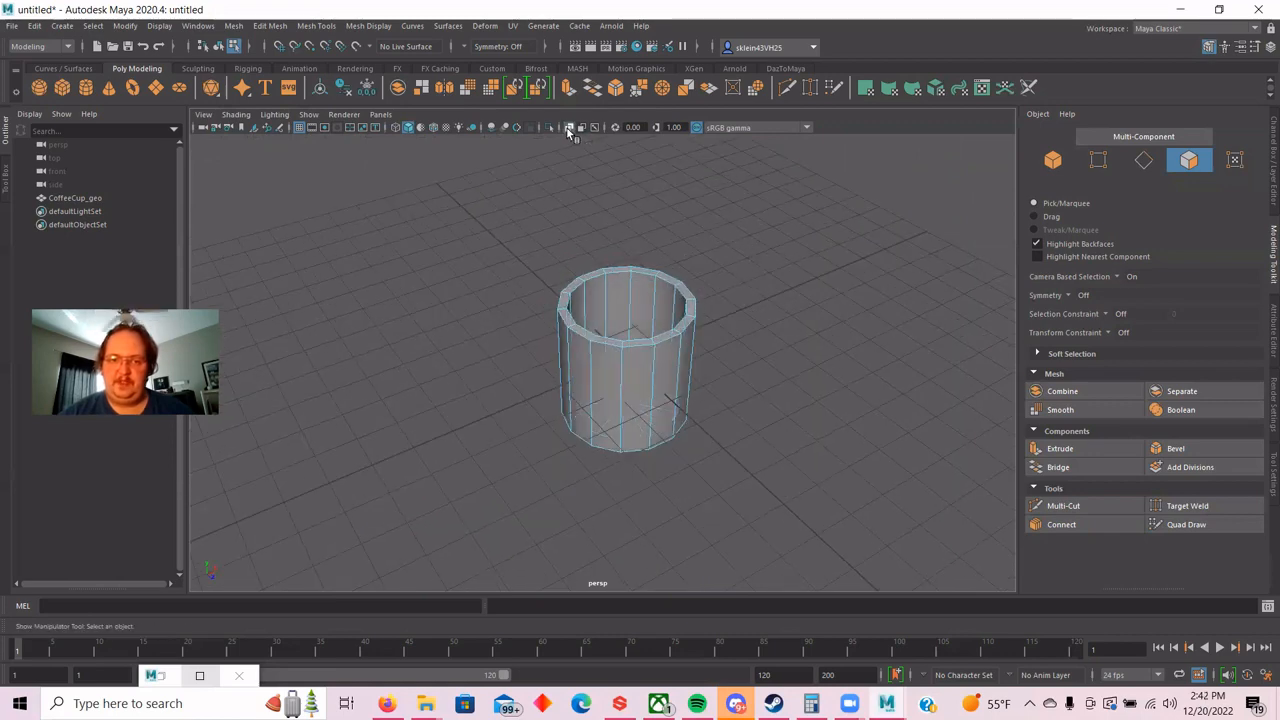
Examine the hollowed cup's rim, interior and outer wall from several angles.
left_click_drag(731, 226, 703, 216, "alt")
scroll(703, 216, "down", 1)
middle_click_drag(703, 216, 706, 243, "alt")
left_click_drag(706, 243, 709, 226, "alt")
middle_click_drag(713, 260, 716, 217, "alt")
scroll(728, 228, "up", 3)
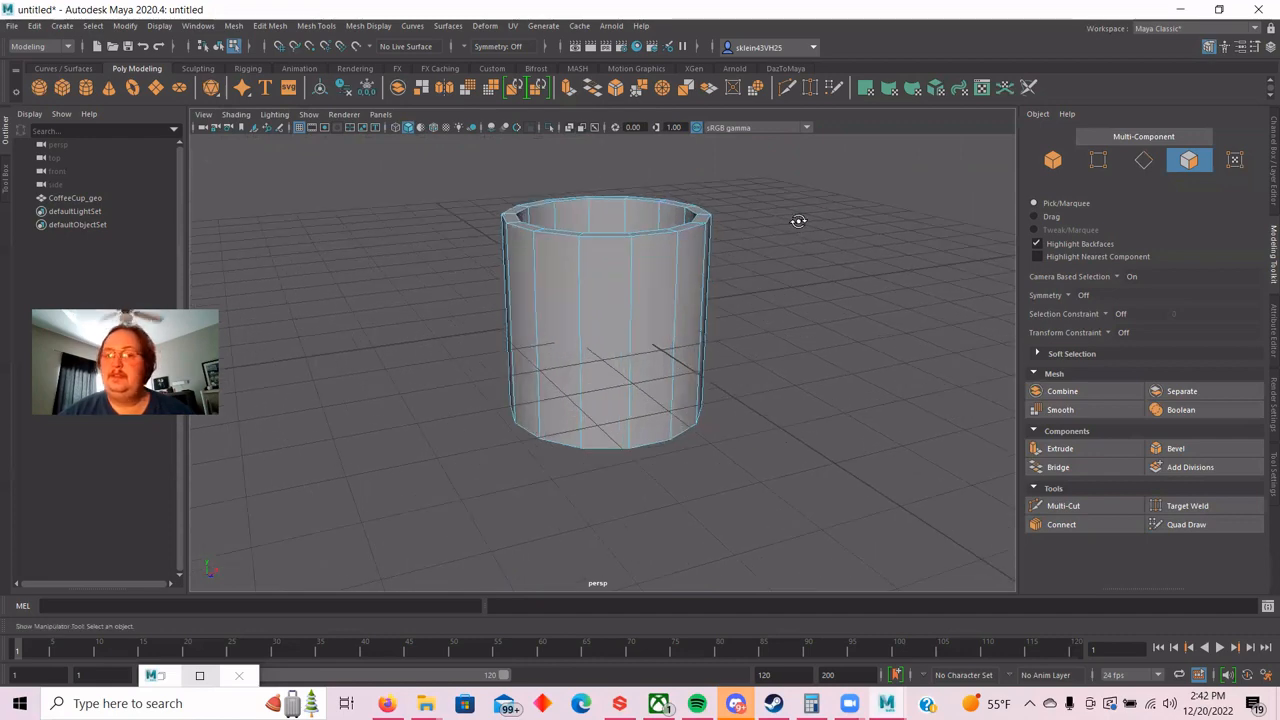
left_click_drag(797, 218, 795, 210, "alt")
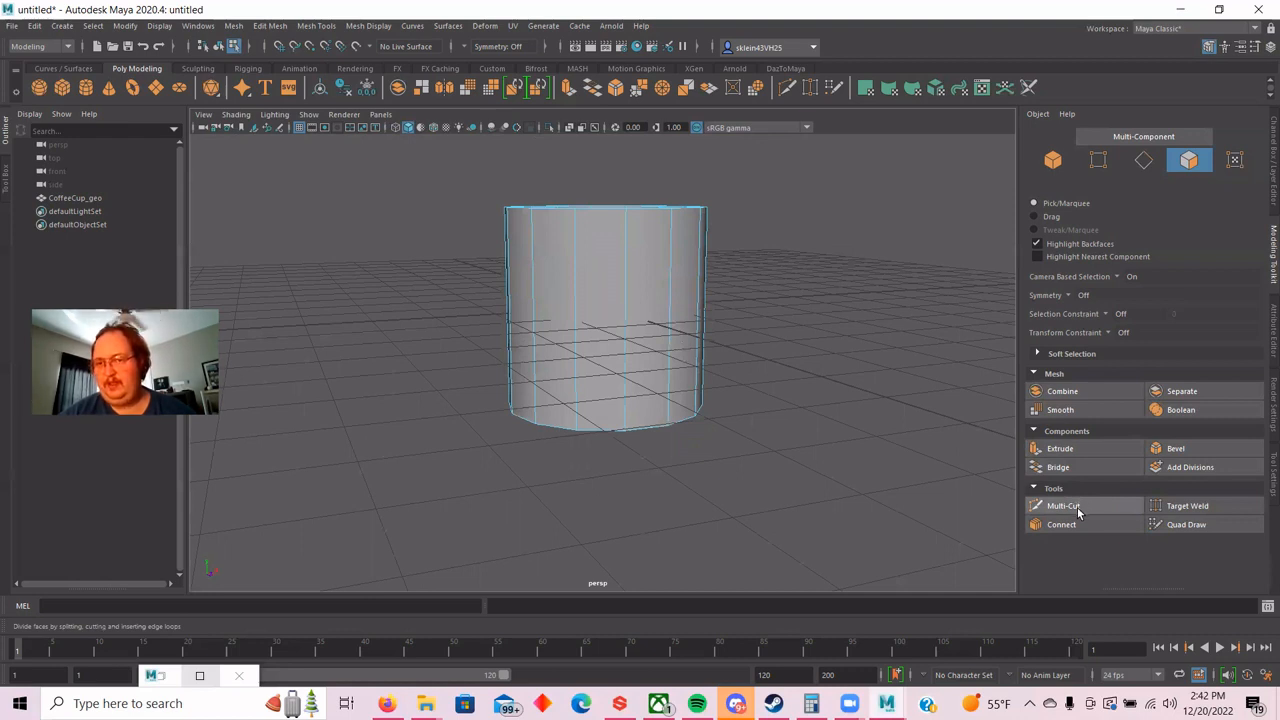
Cycle through the edge, face and vertex selection modes on the cup, ending in face selection mode.
left_click(1144, 162)
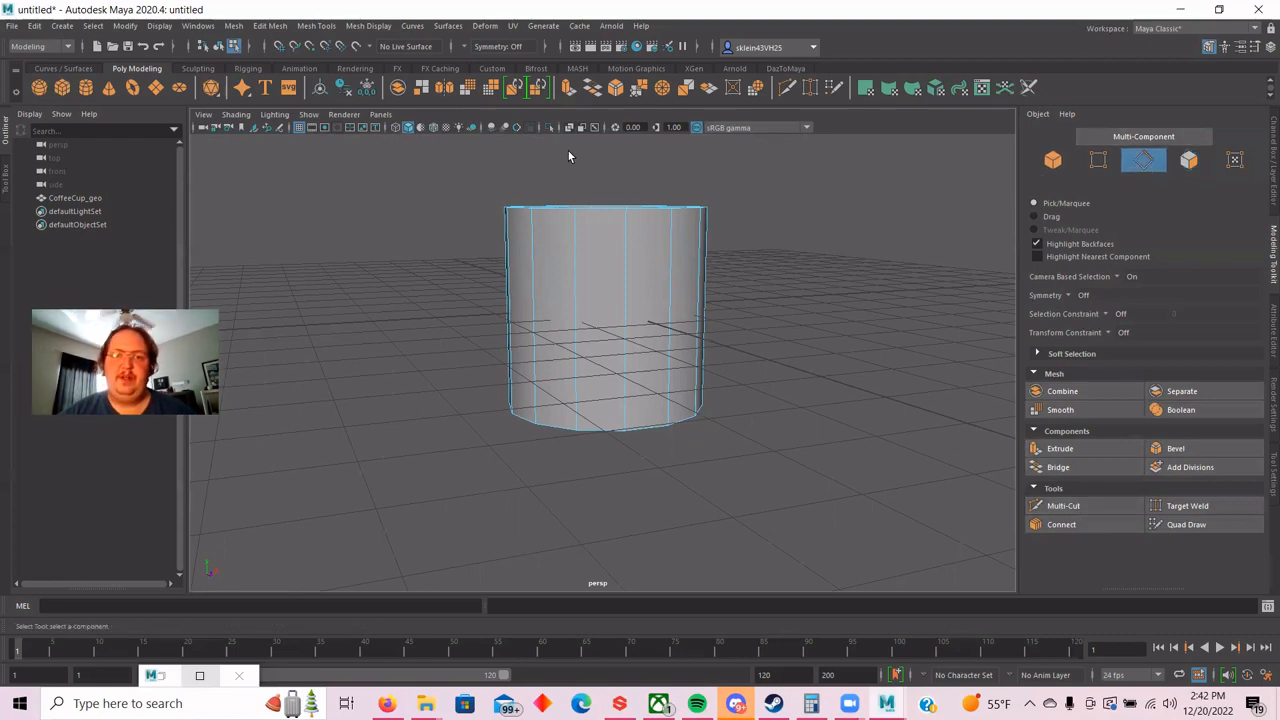
mouse_move(568, 165)
right_mouse_down()
mouse_move(572, 145)
mouse_move(544, 177)
mouse_move(577, 193)
mouse_move(570, 150)
mouse_move(577, 192)
mouse_move(566, 170)
mouse_move(522, 170)
mouse_move(574, 169)
right_mouse_up()
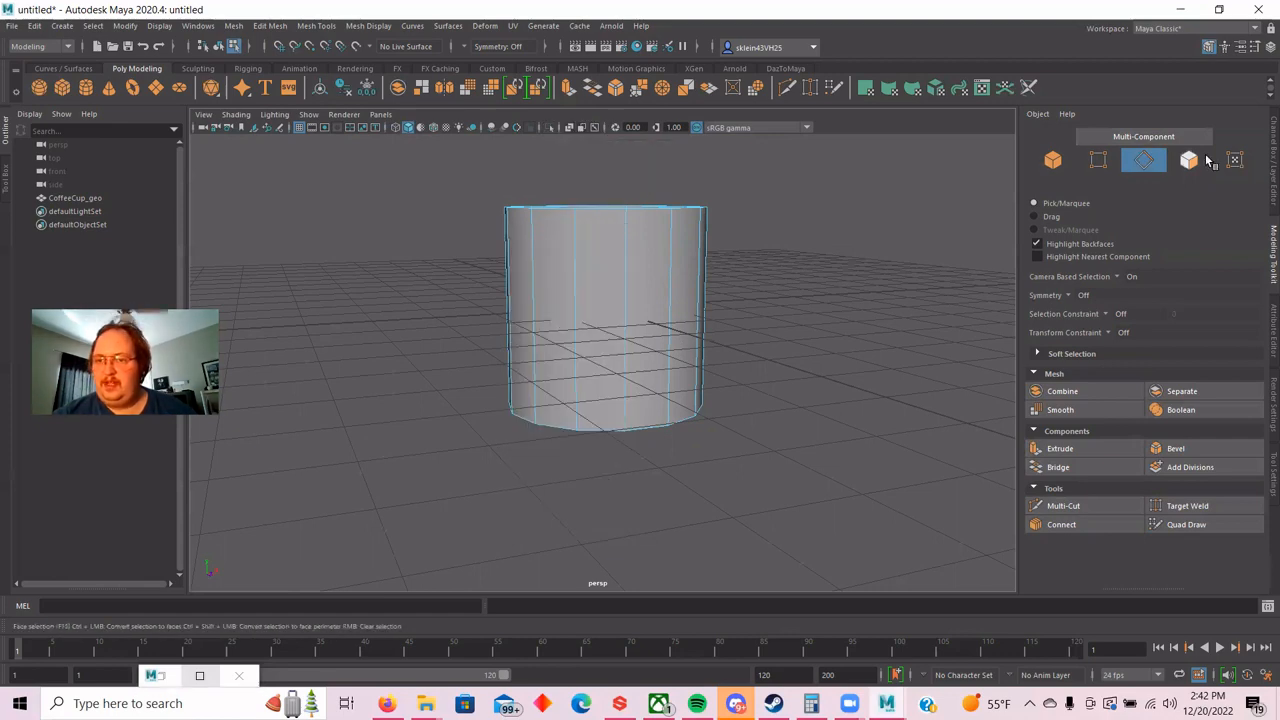
left_click(1190, 162)
left_click(1113, 163)
left_click(1146, 165)
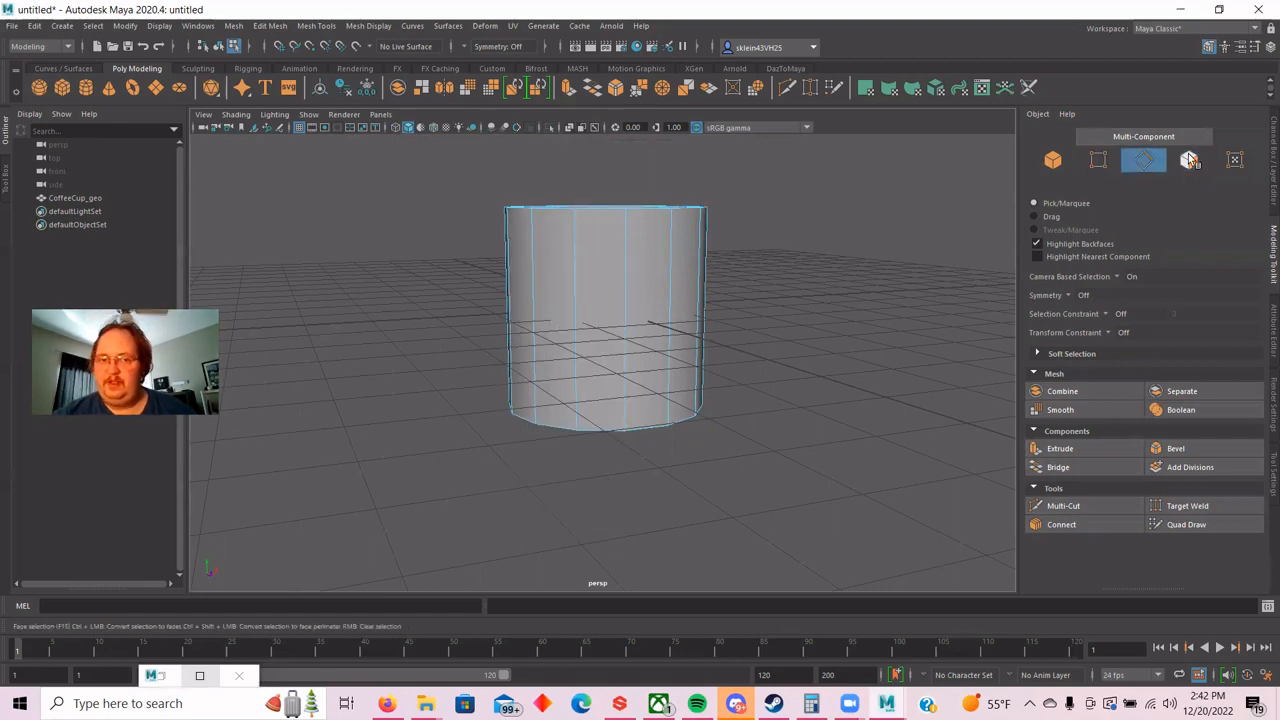
left_click(1192, 162)
left_click(1098, 162)
left_click(1144, 162)
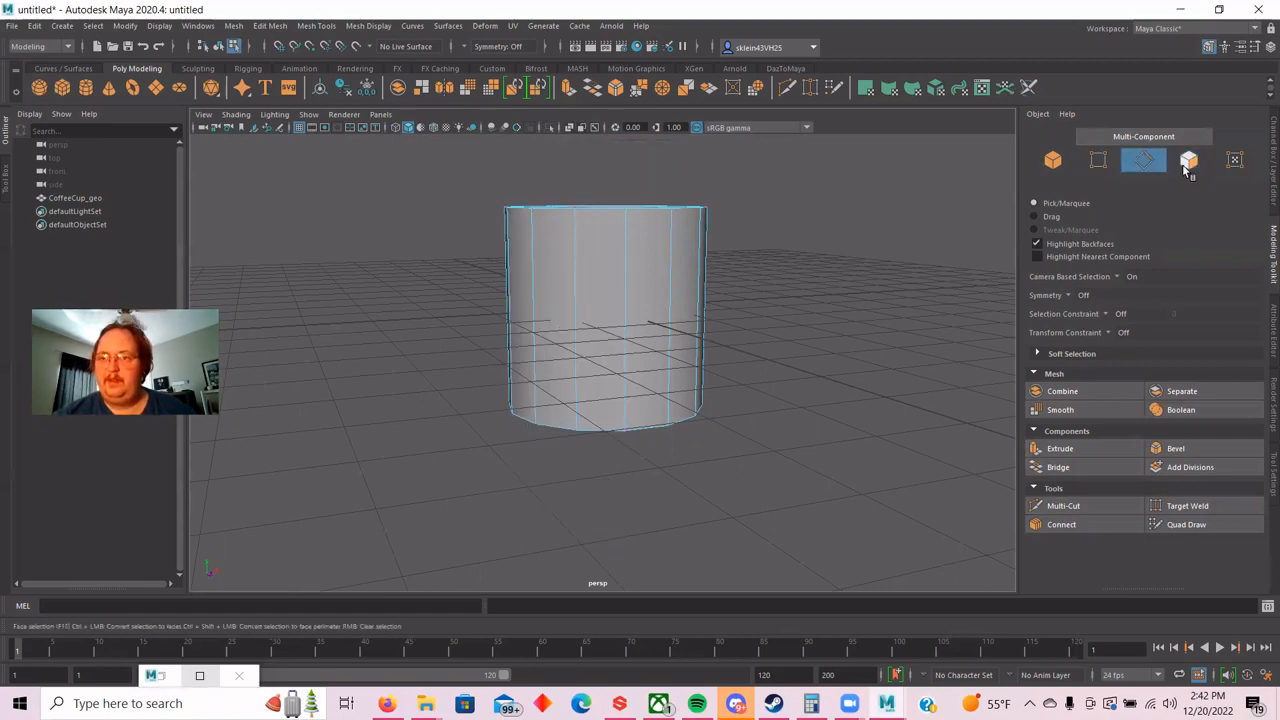
left_click(1187, 165)
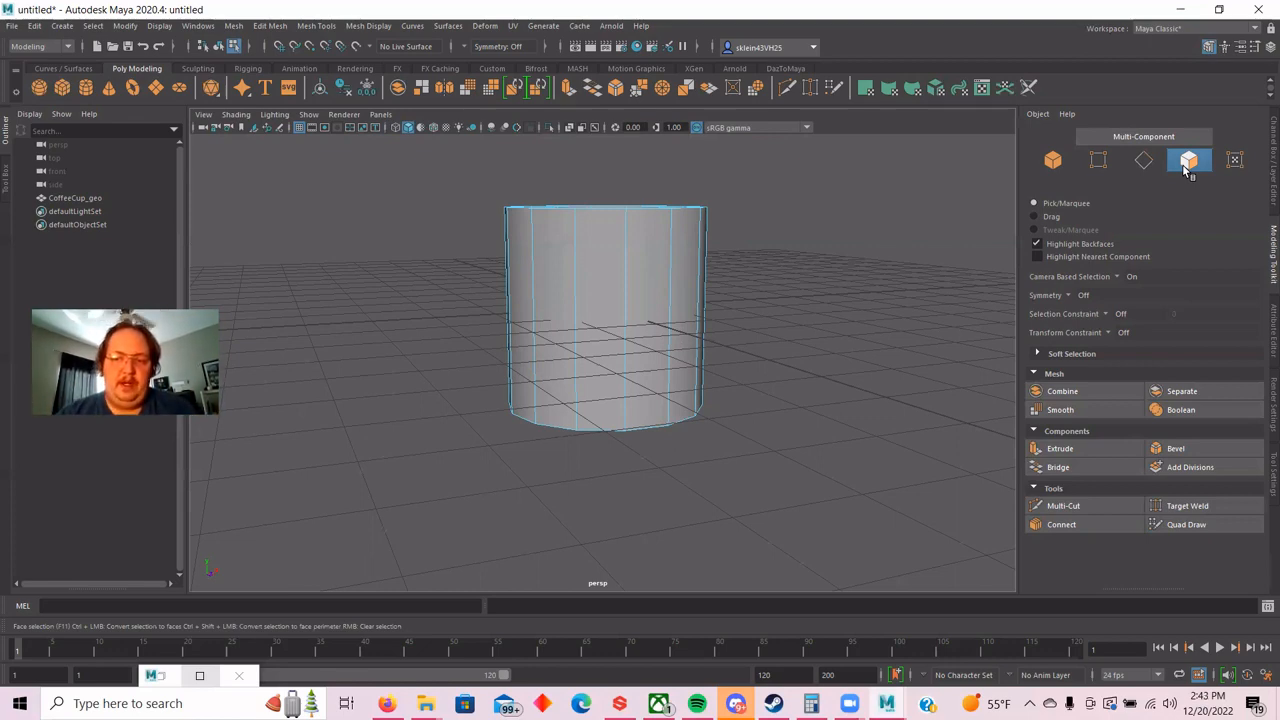
Switch the coffee cup to edge selection, briefly bring up the Multi-Cut tool and return to plain selection.
left_click(1143, 161)
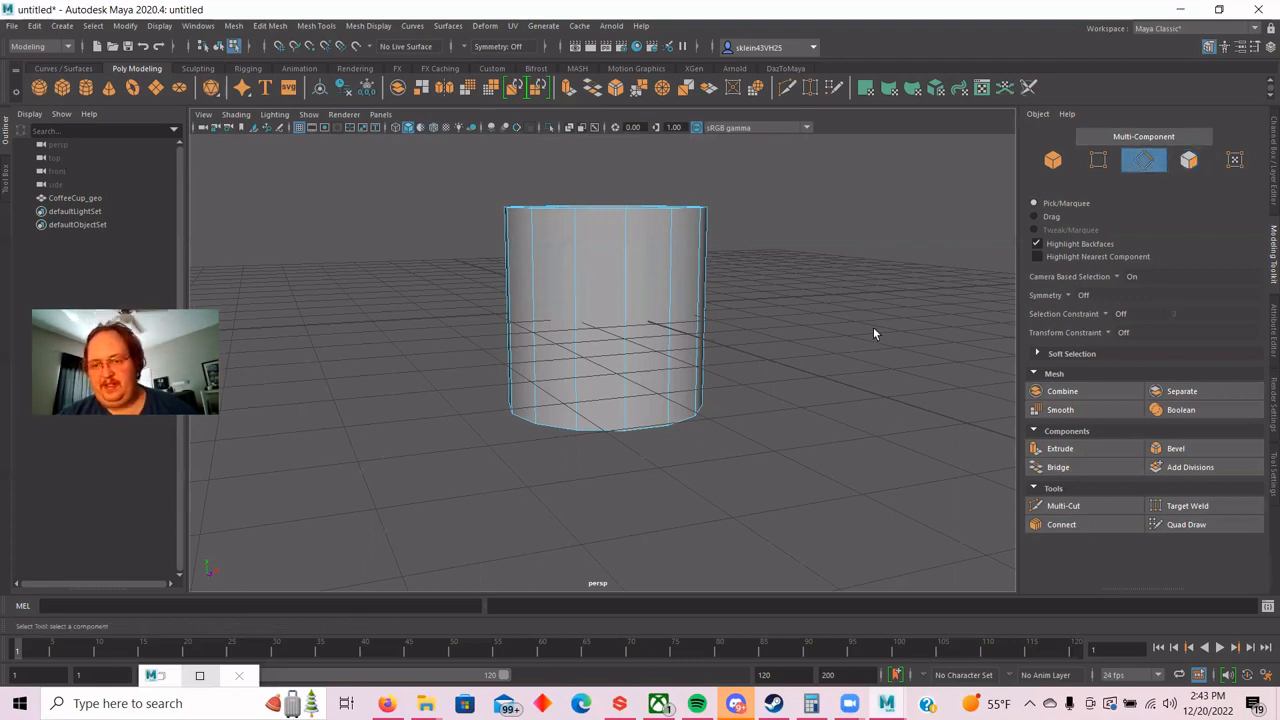
scroll(930, 400, "up", 2)
left_click(1052, 507)
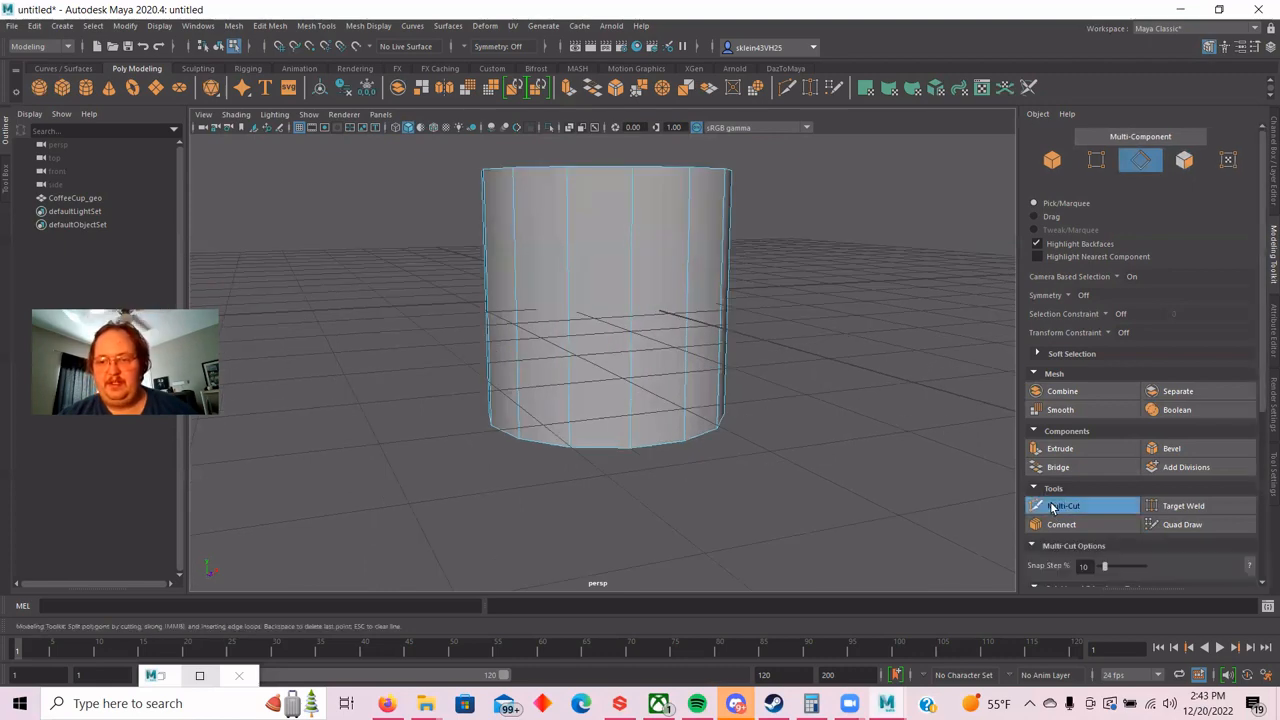
scroll(1062, 508, "down", 1)
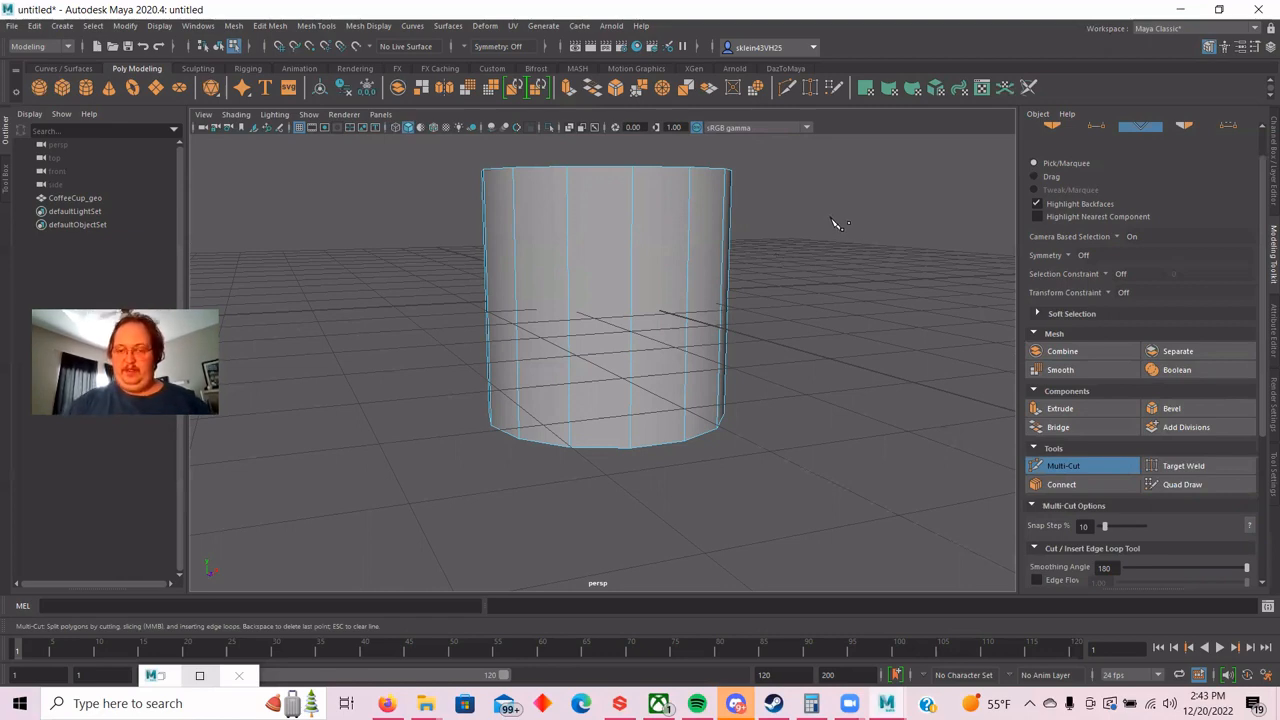
left_click_drag(834, 222, 866, 222, "alt")
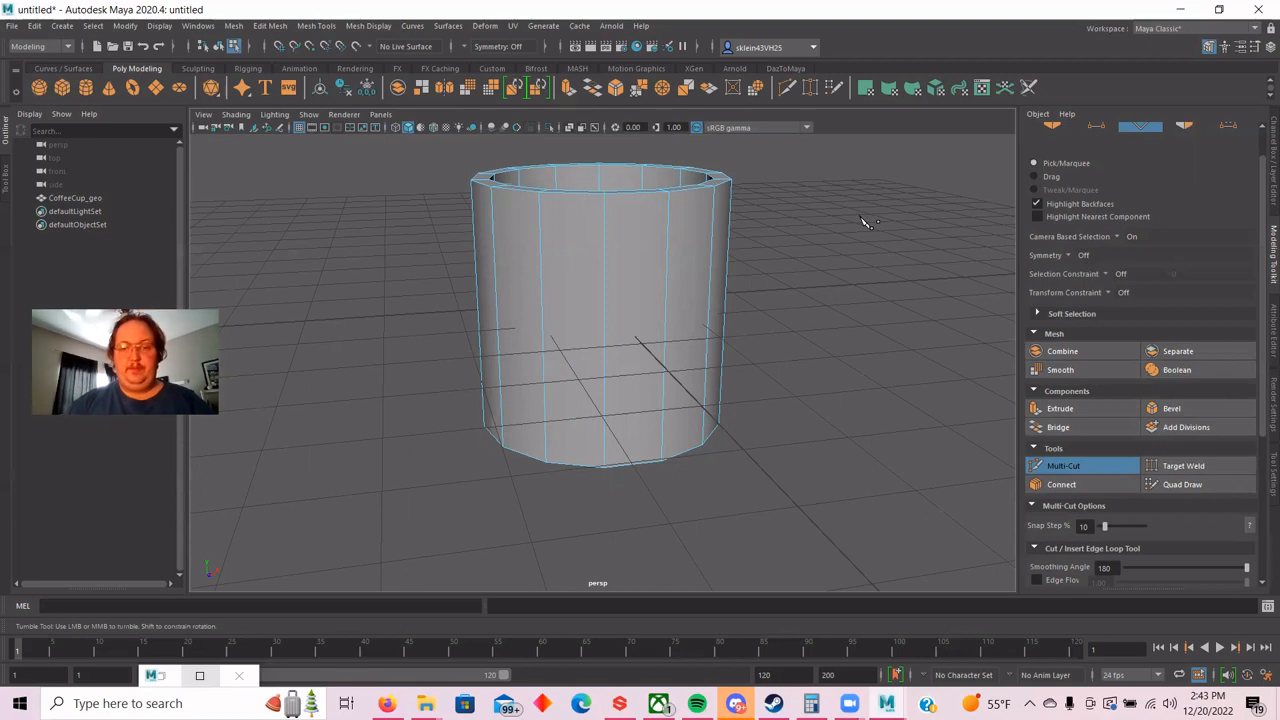
key("q")
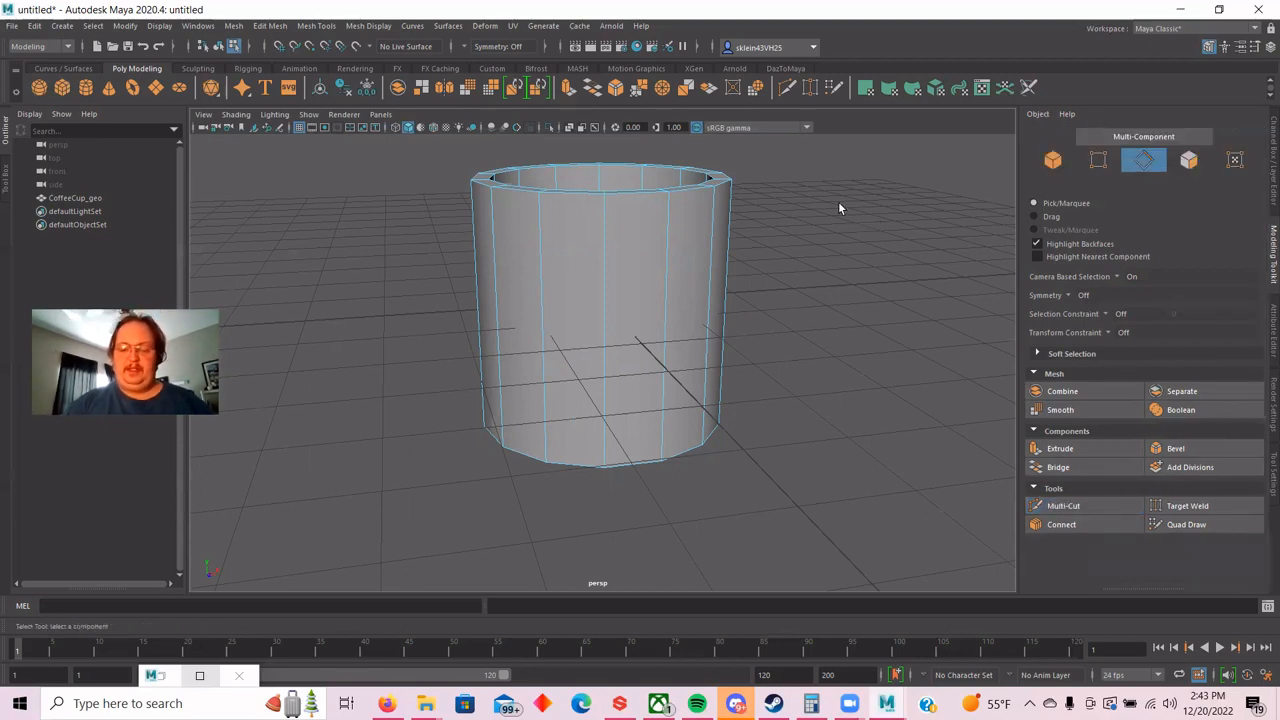
Insert two horizontal edge loops around the upper part of the cup's outer wall with Multi-Cut.
left_click_drag(834, 197, 417, 230, "alt")
middle_click_drag(417, 230, 472, 283, "alt")
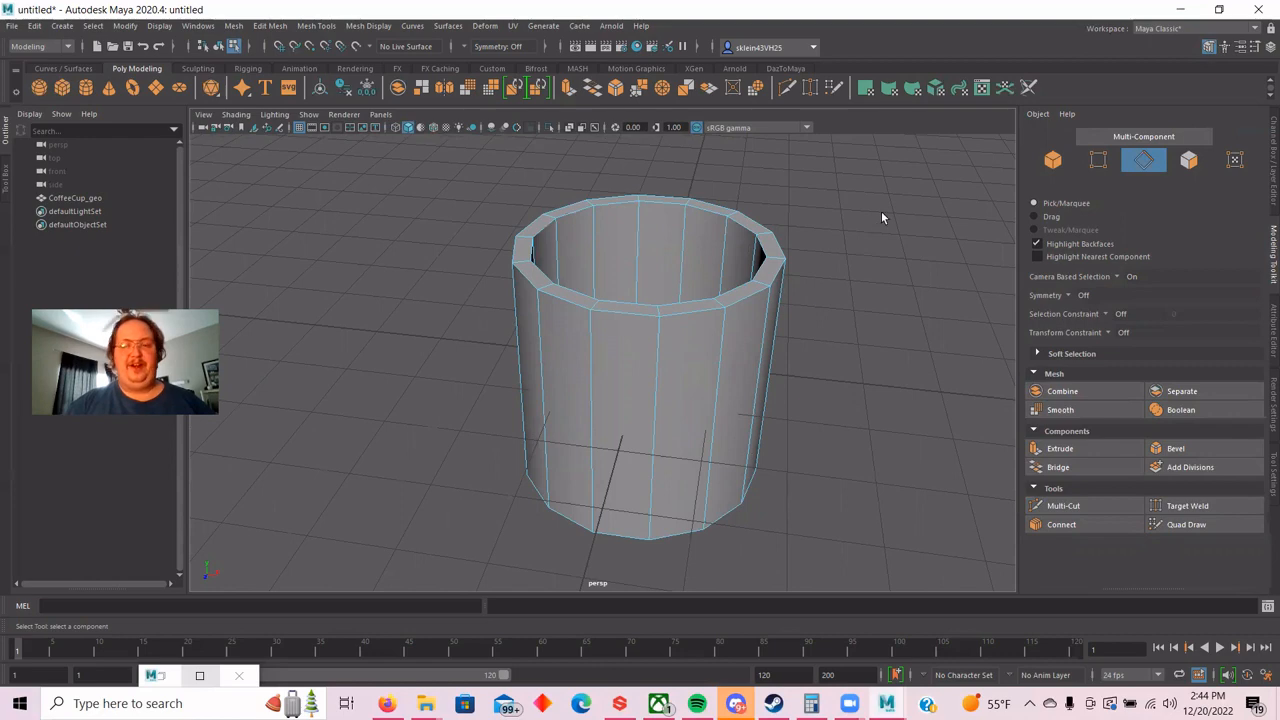
left_click_drag(881, 211, 833, 198, "alt")
middle_click_drag(833, 198, 798, 194, "alt")
left_click_drag(798, 194, 842, 193, "alt")
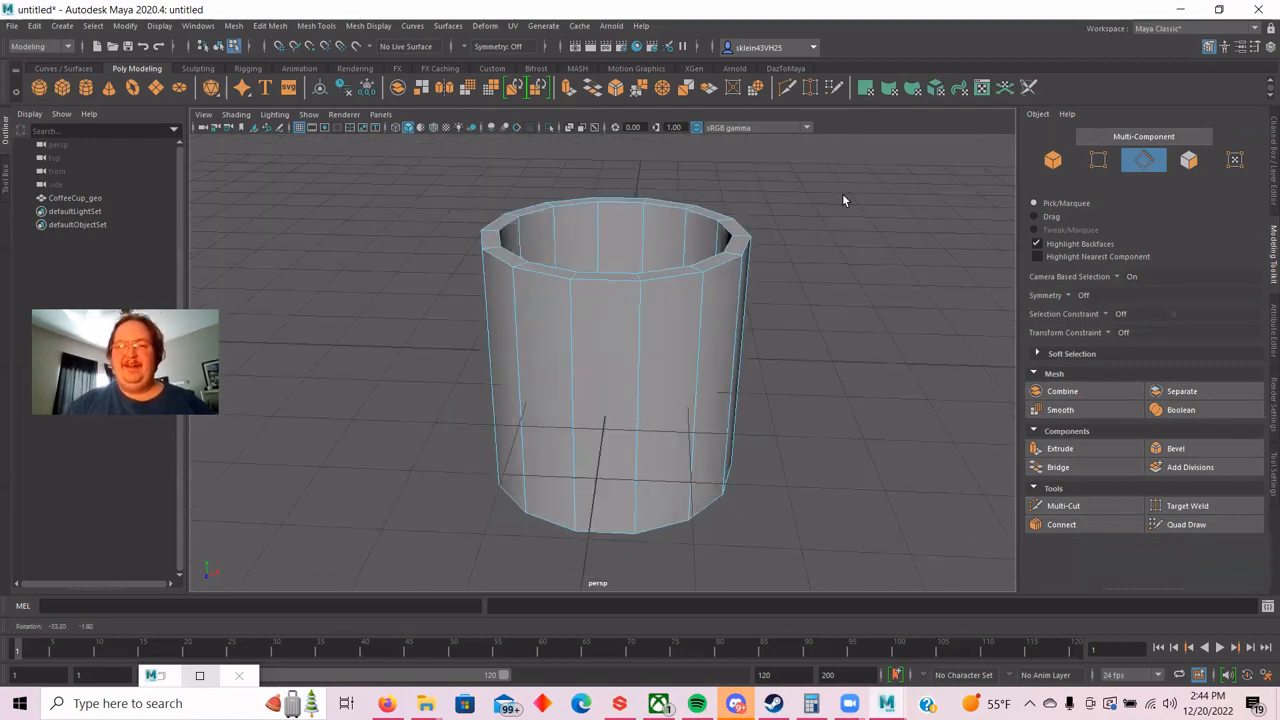
right_click_drag(843, 193, 909, 216, "alt")
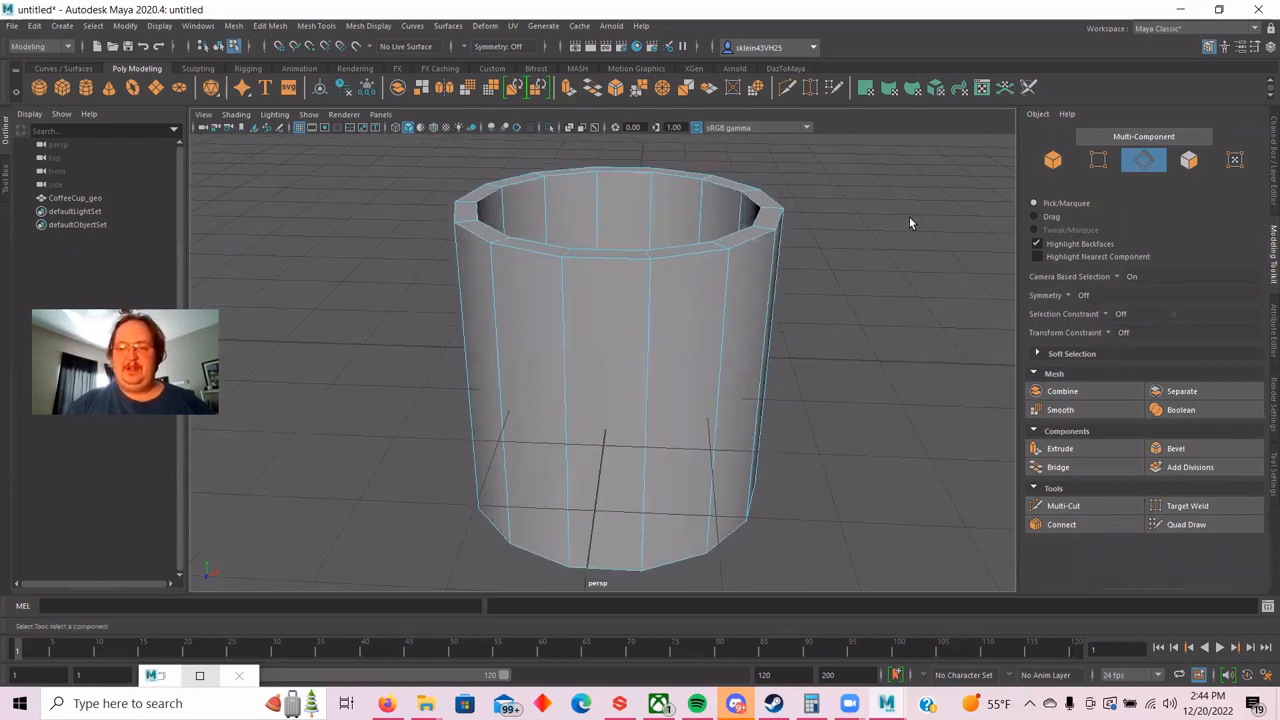
left_click(1048, 508)
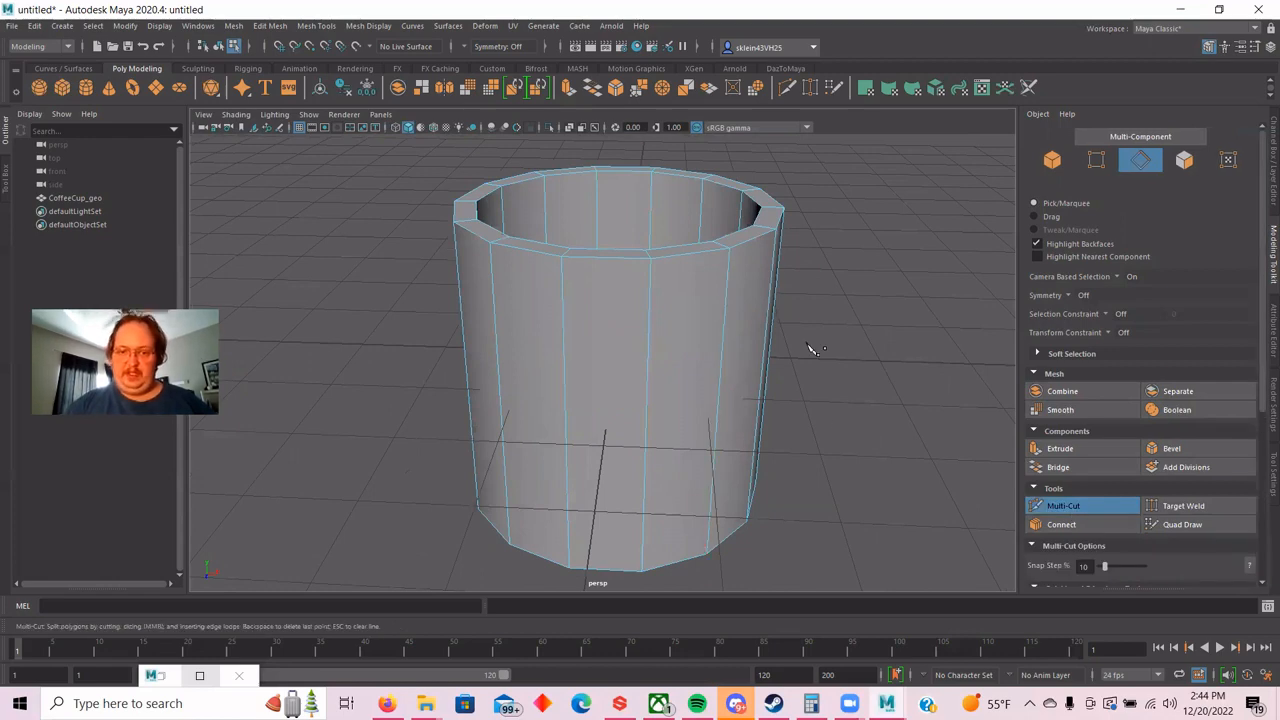
scroll(808, 351, "down", 2)
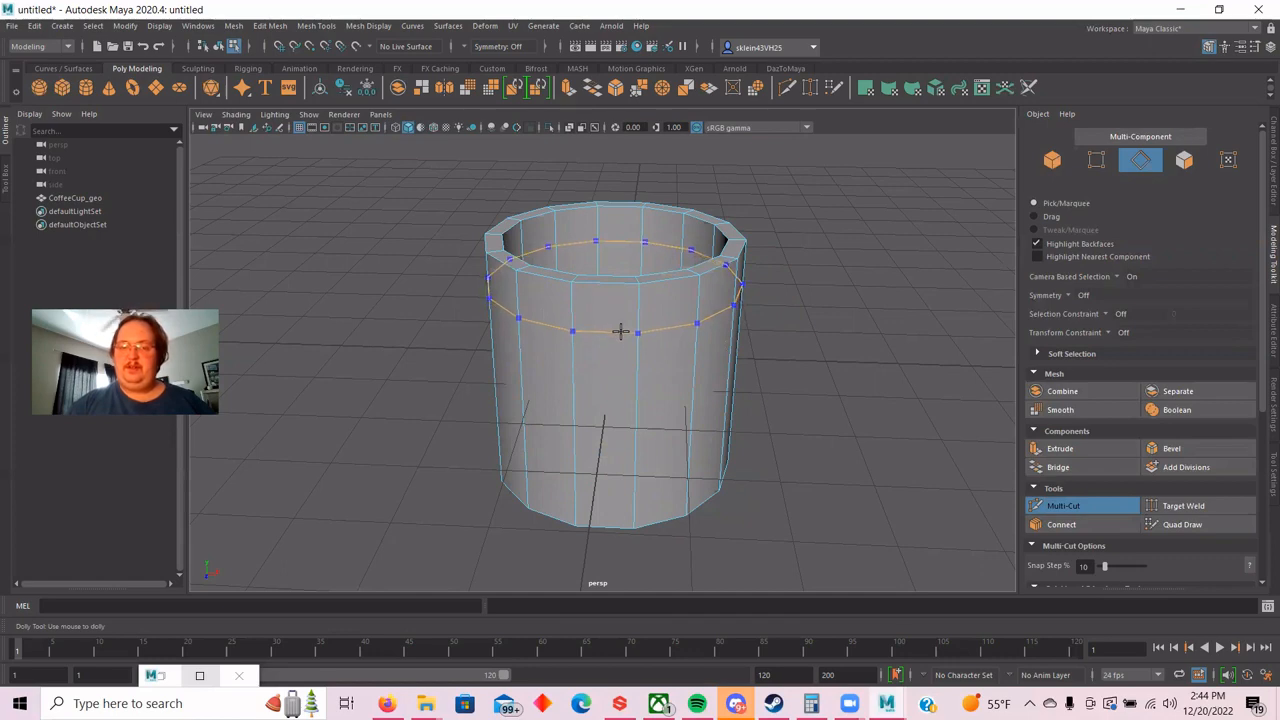
left_click(620, 331, "ctrl")
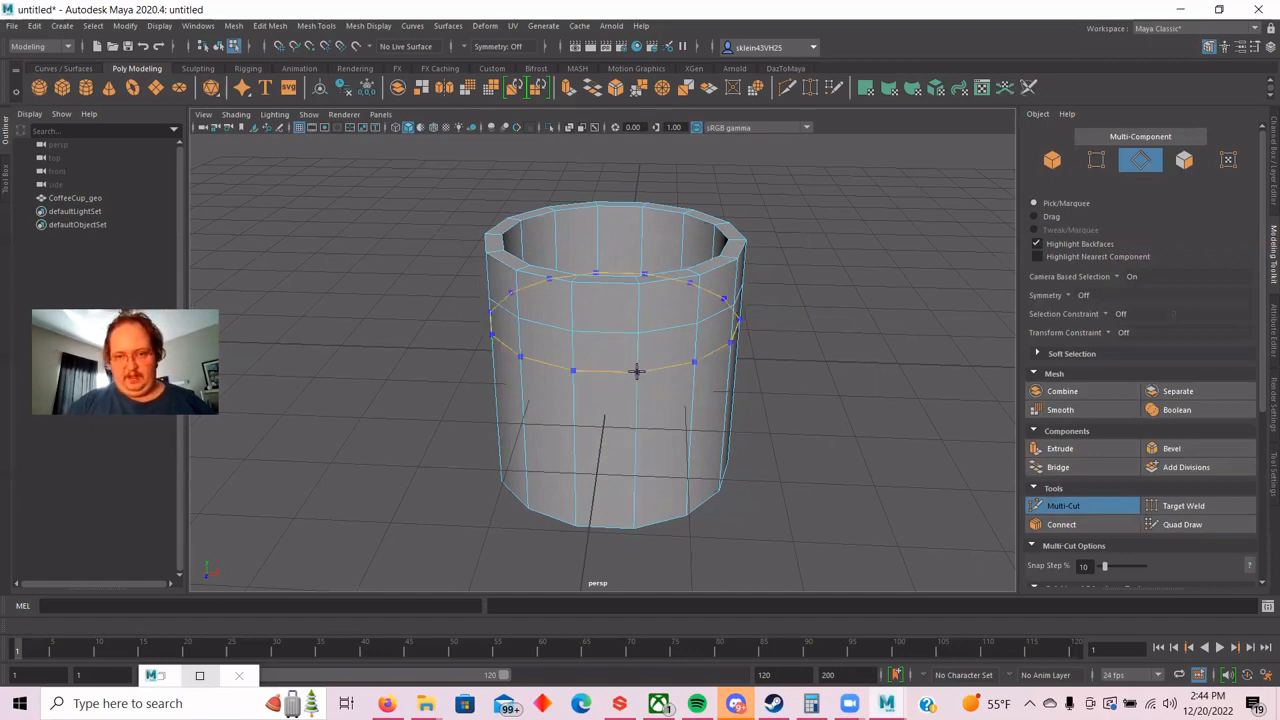
left_click(636, 371, "ctrl")
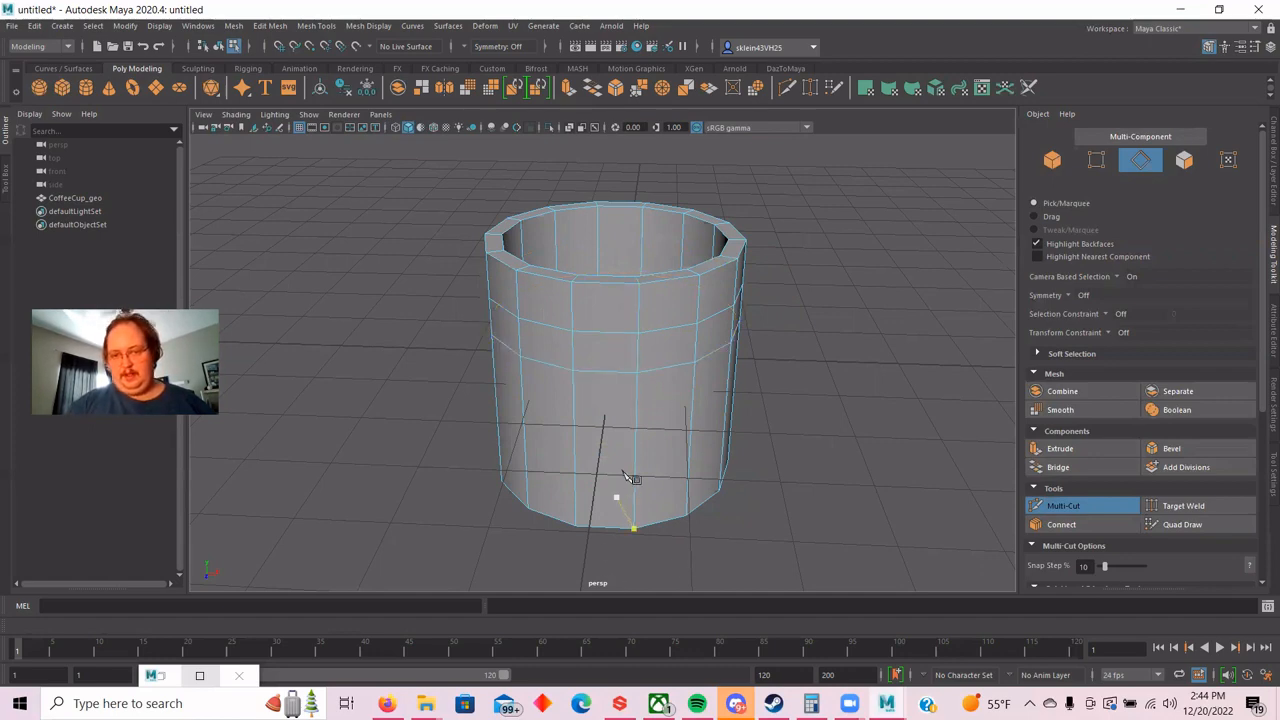
Insert two more horizontal edge loops close together near the cup's base, and leave the Multi-Cut tool.
left_click(637, 497, "ctrl")
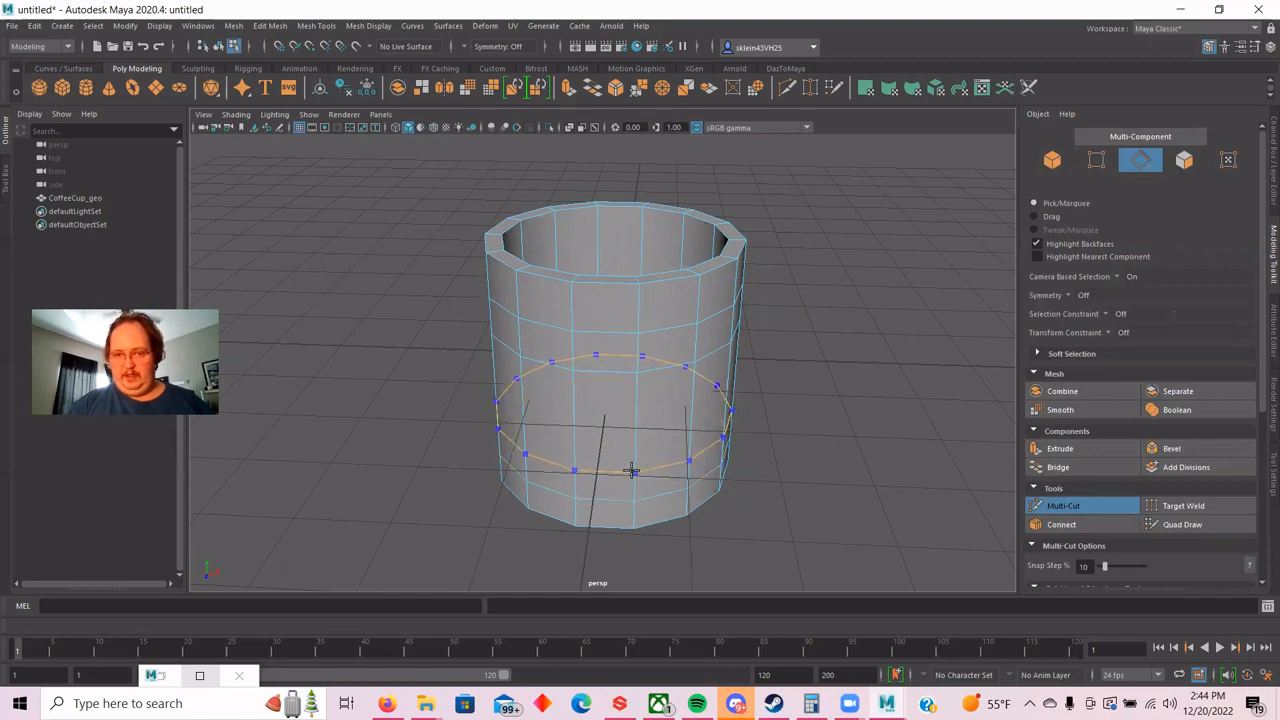
left_click(631, 470, "ctrl")
scroll(900, 417, "down", 2)
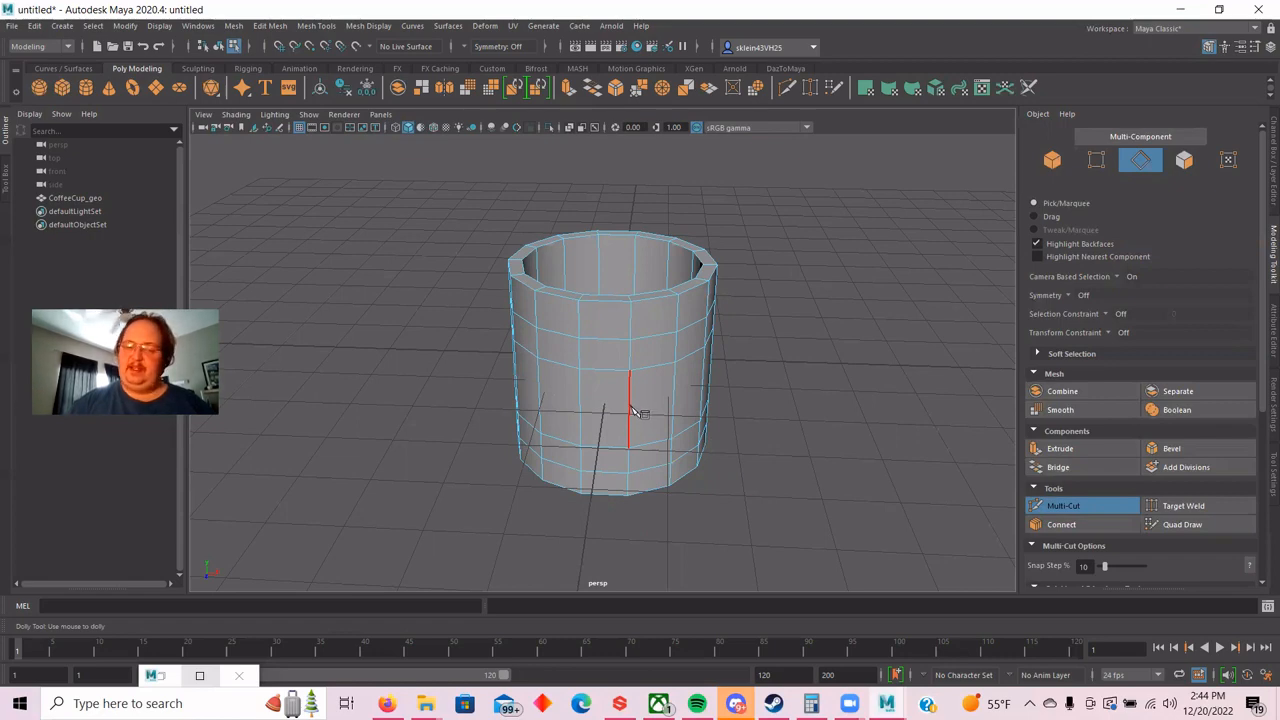
scroll(800, 355, "up", 2)
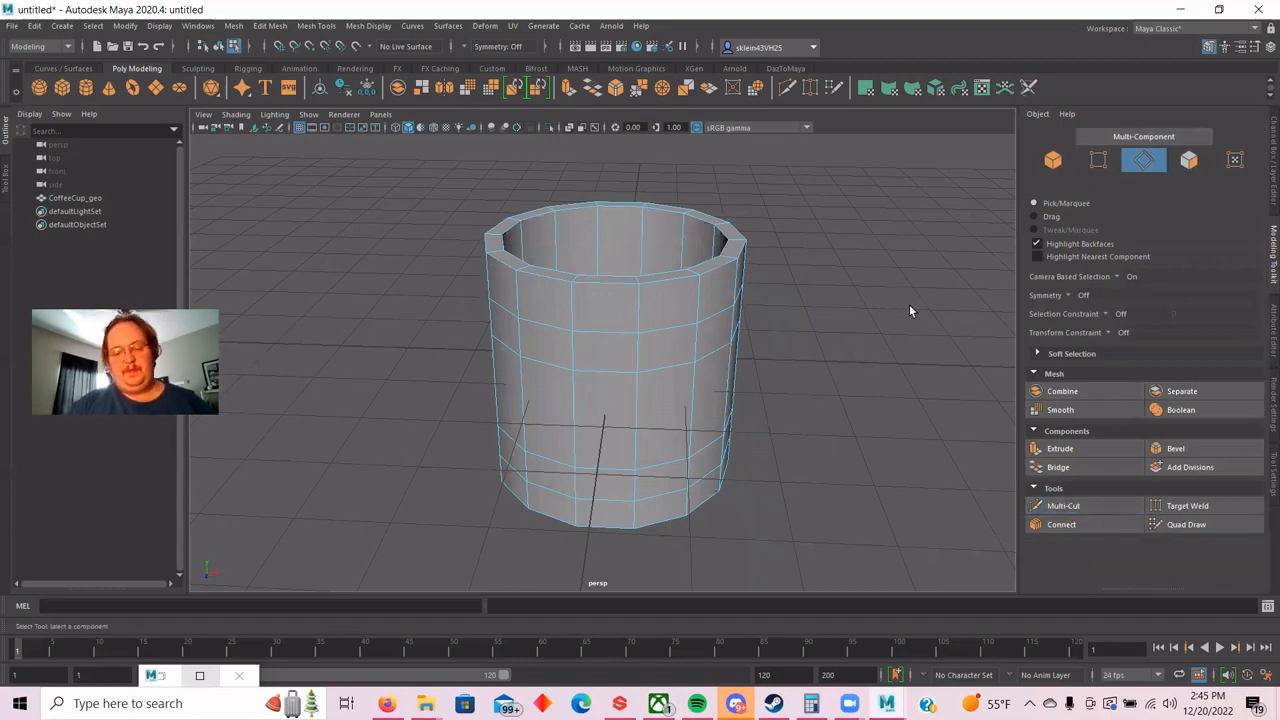
Select a single outer face of the cup between the two lower edge loops in face mode.
left_click_drag(909, 304, 986, 312, "alt")
middle_click_drag(986, 312, 768, 224, "alt")
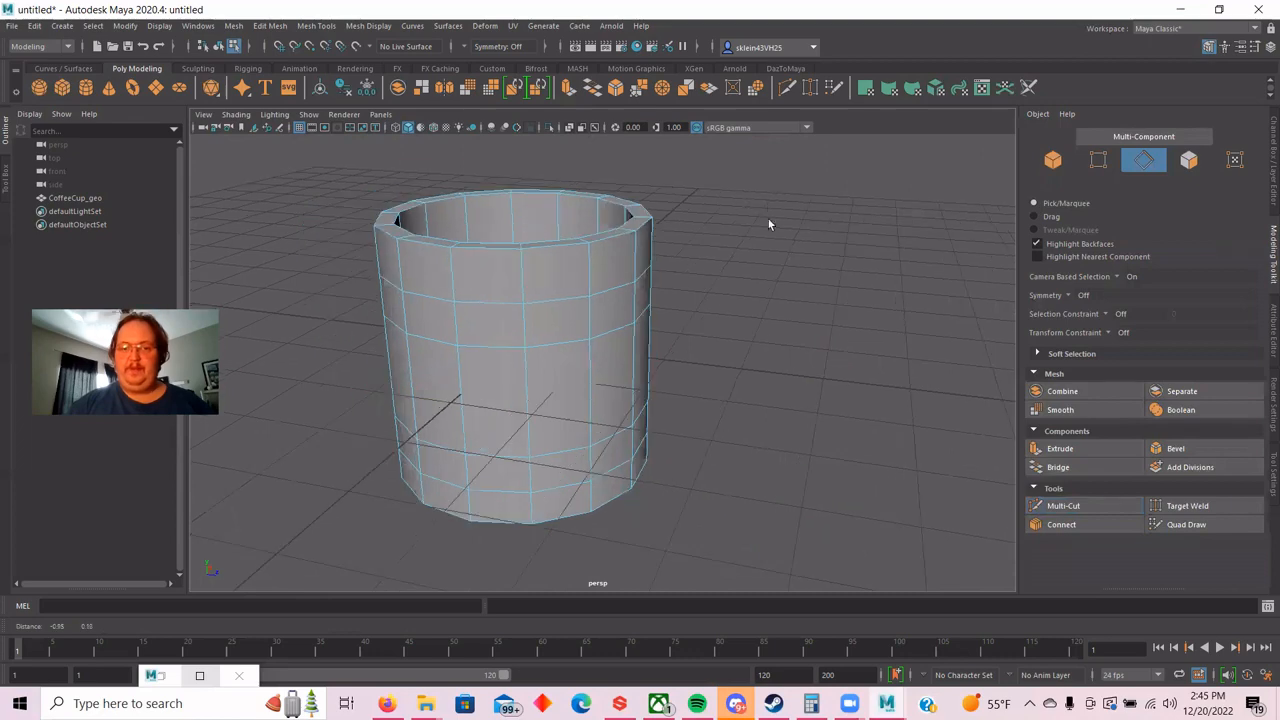
mouse_move(768, 224)
left_mouse_down("alt")
mouse_move(851, 206)
mouse_move(623, 217)
mouse_move(774, 234)
left_mouse_up("alt")
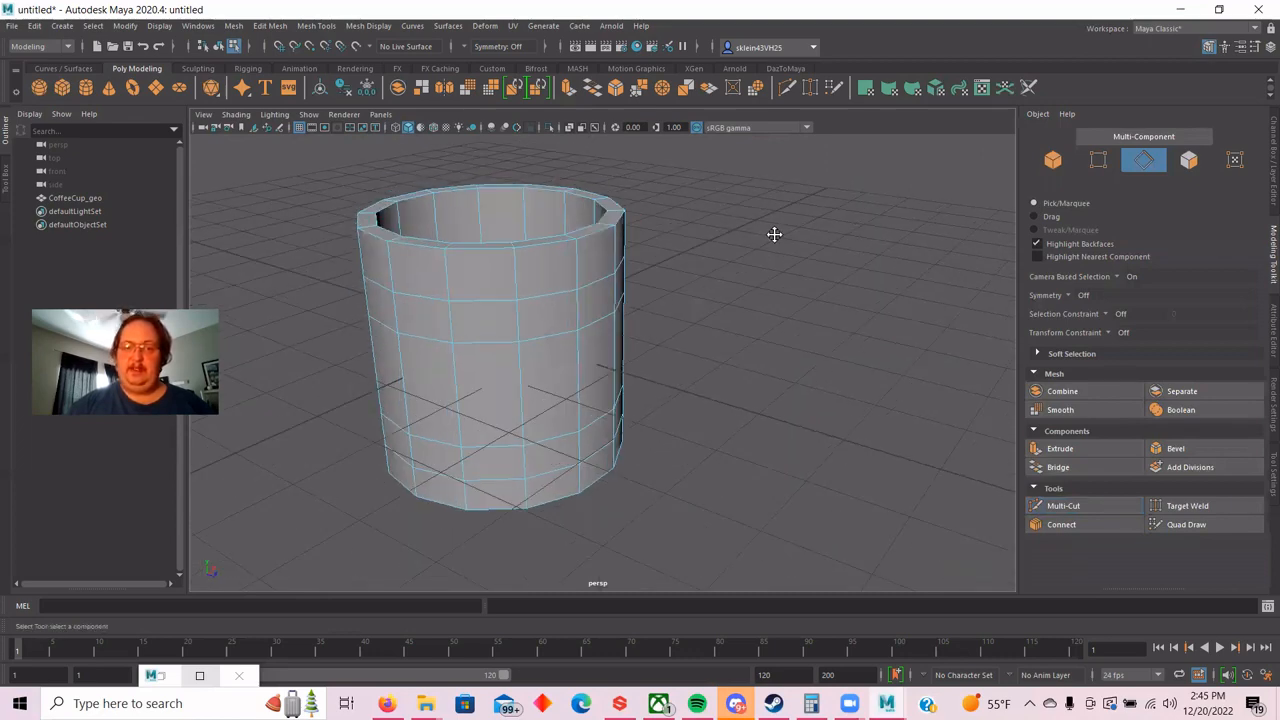
scroll(772, 245, "up", 3)
left_click_drag(771, 306, 722, 312, "alt")
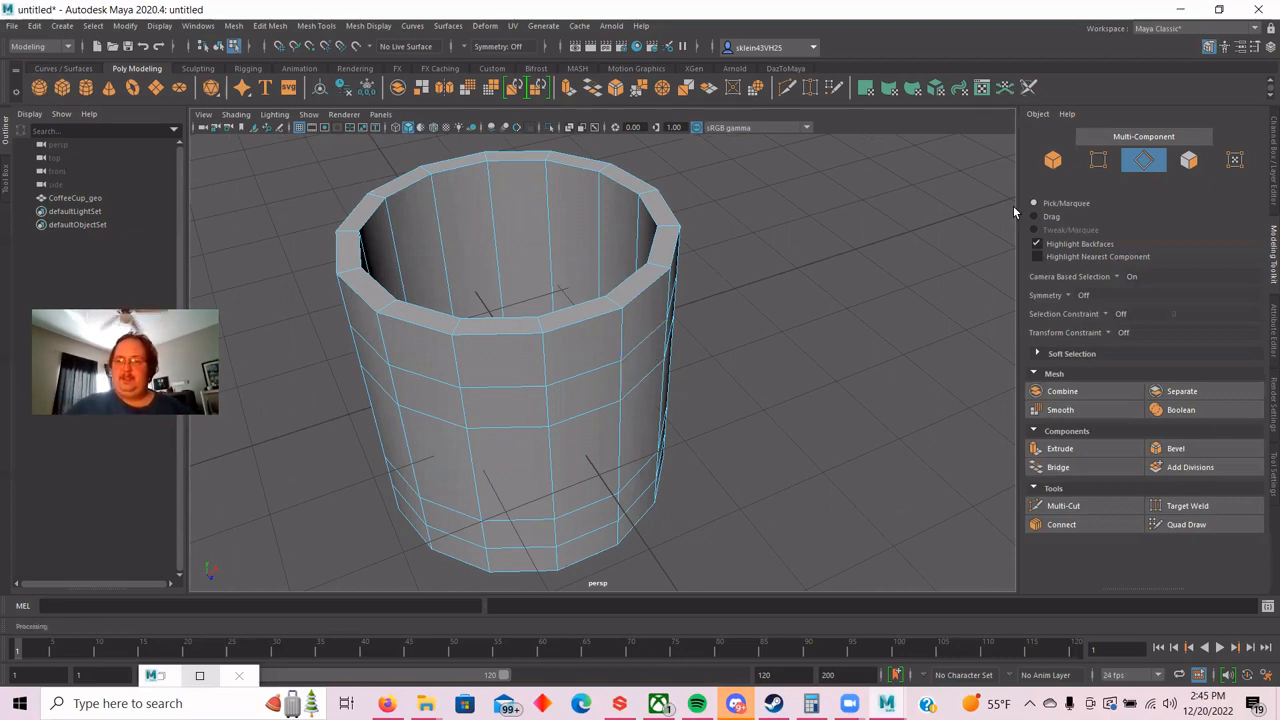
left_click(1184, 170)
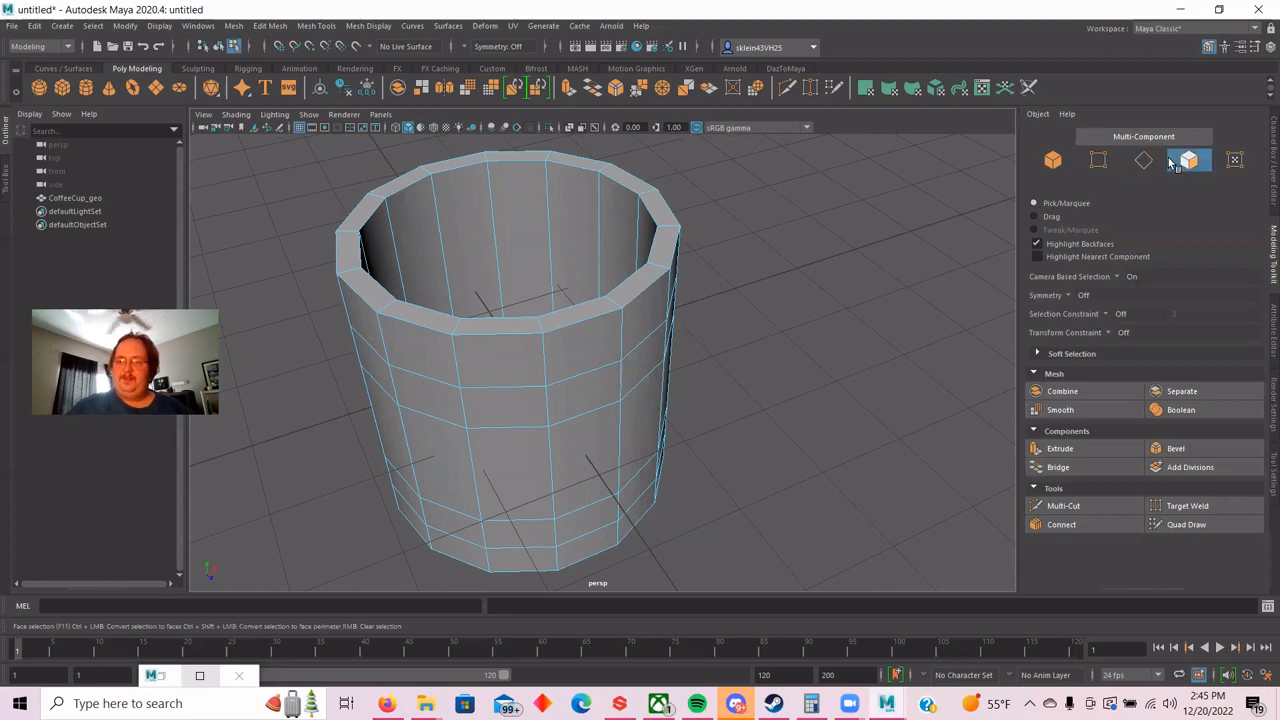
left_click(569, 394)
left_click(586, 523)
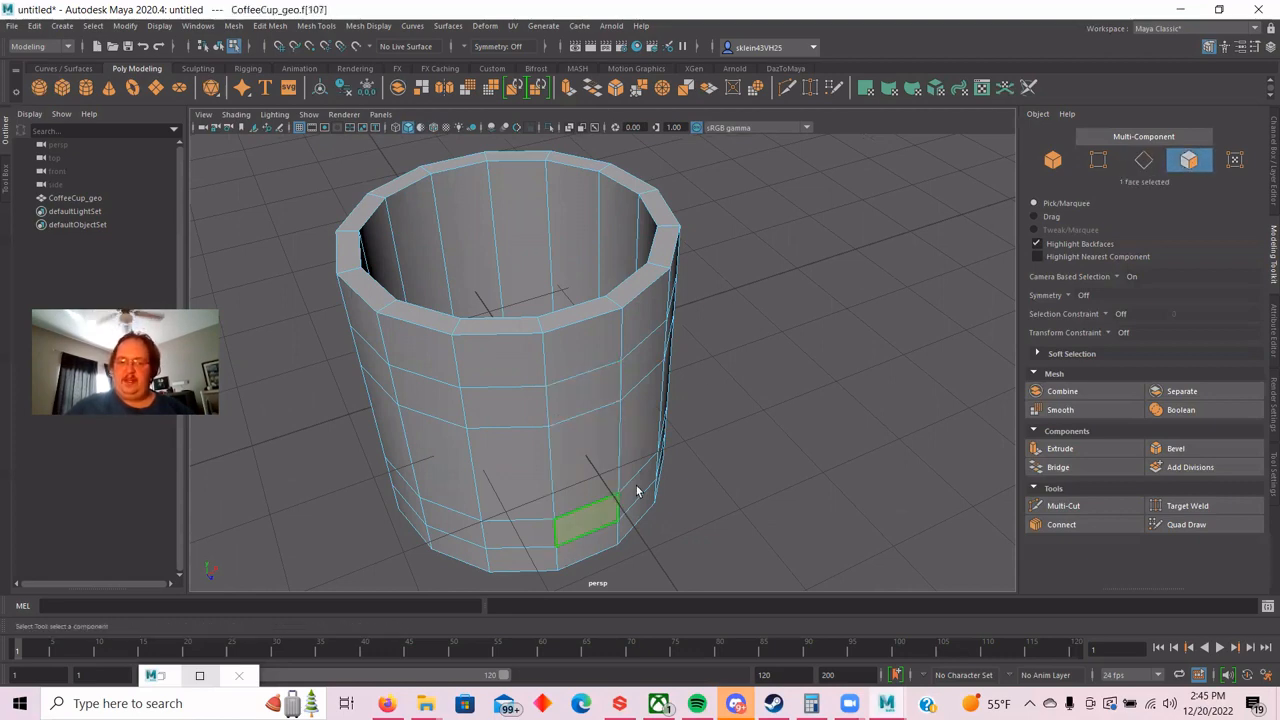
Extrude the selected lower face outward by about 0.57 to start the cup handle.
scroll(734, 408, "down", 2)
scroll(756, 391, "down", 2)
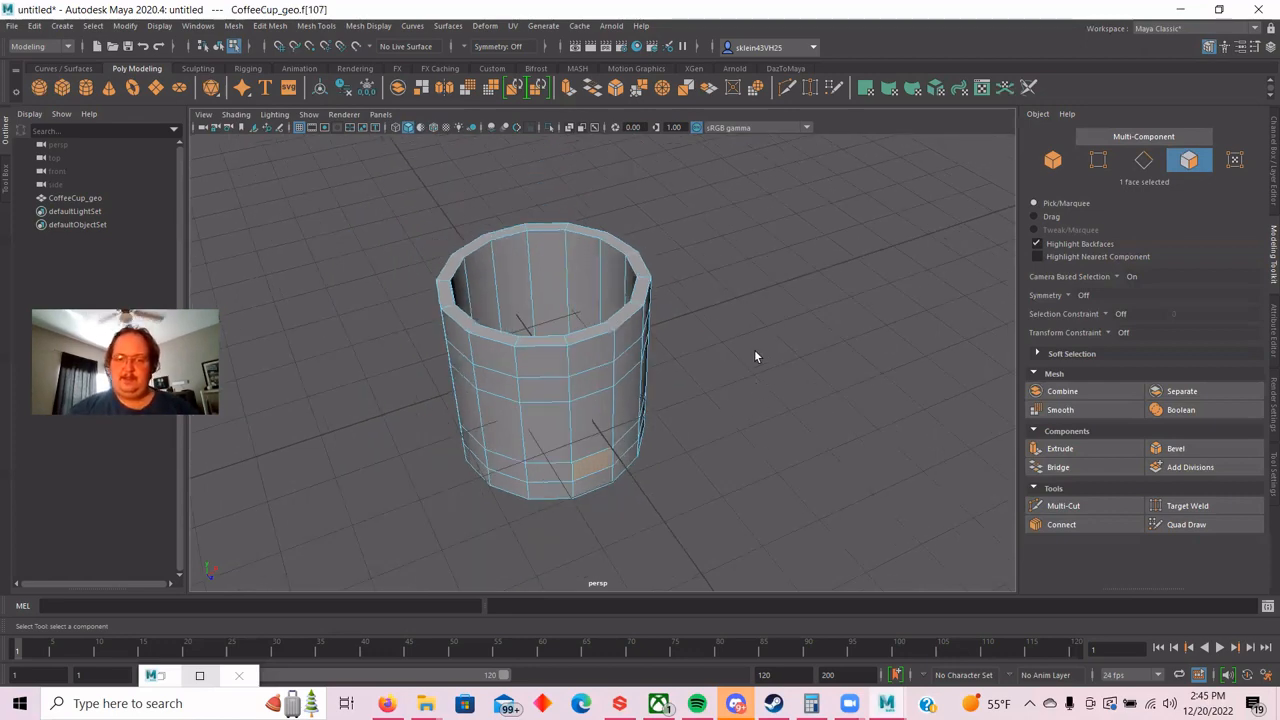
left_click_drag(755, 356, 823, 311, "alt")
middle_click_drag(823, 311, 780, 270, "alt")
scroll(775, 275, "up", 2)
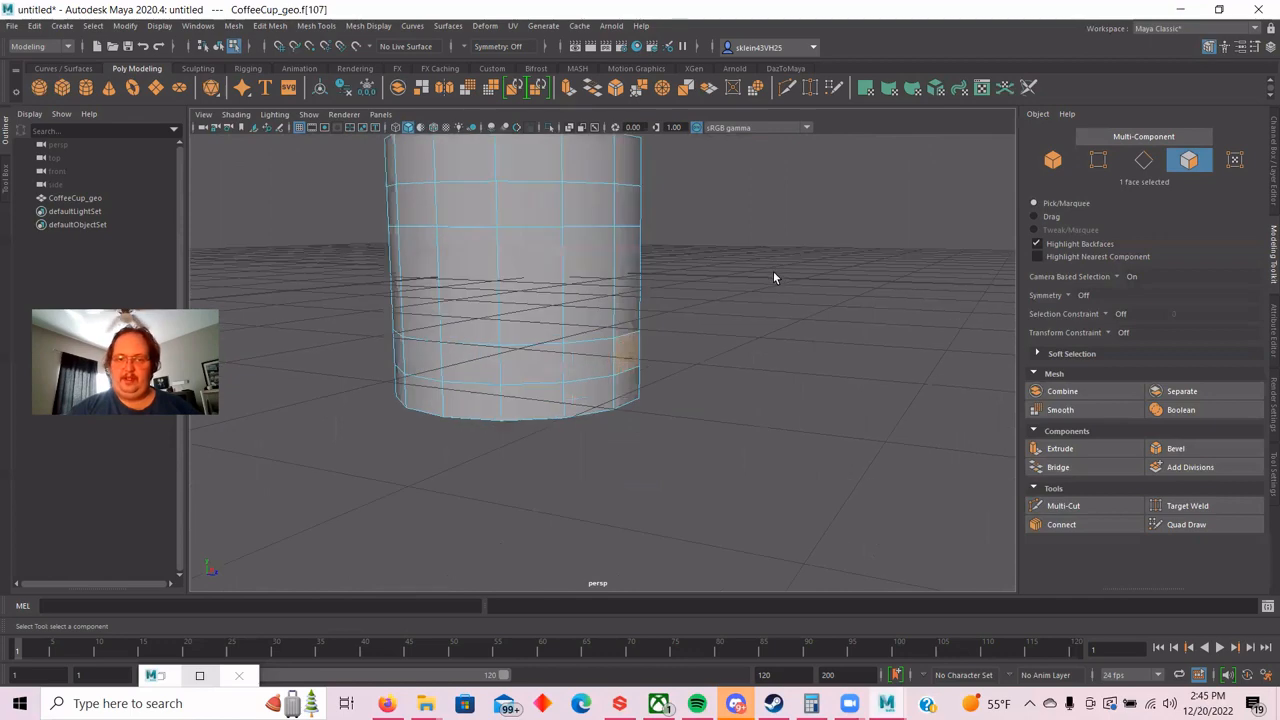
scroll(774, 271, "up", 2)
left_click_drag(790, 261, 781, 275, "alt")
middle_click_drag(781, 275, 730, 283, "alt")
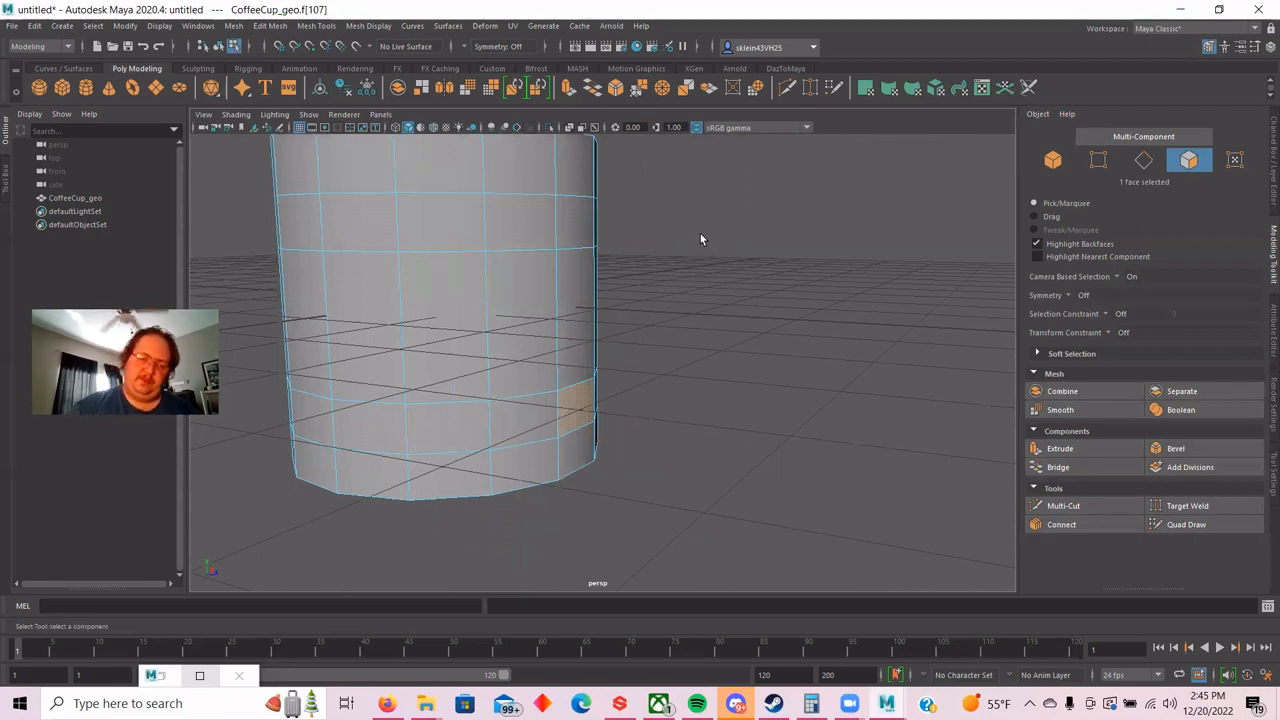
key("ctrl+e")
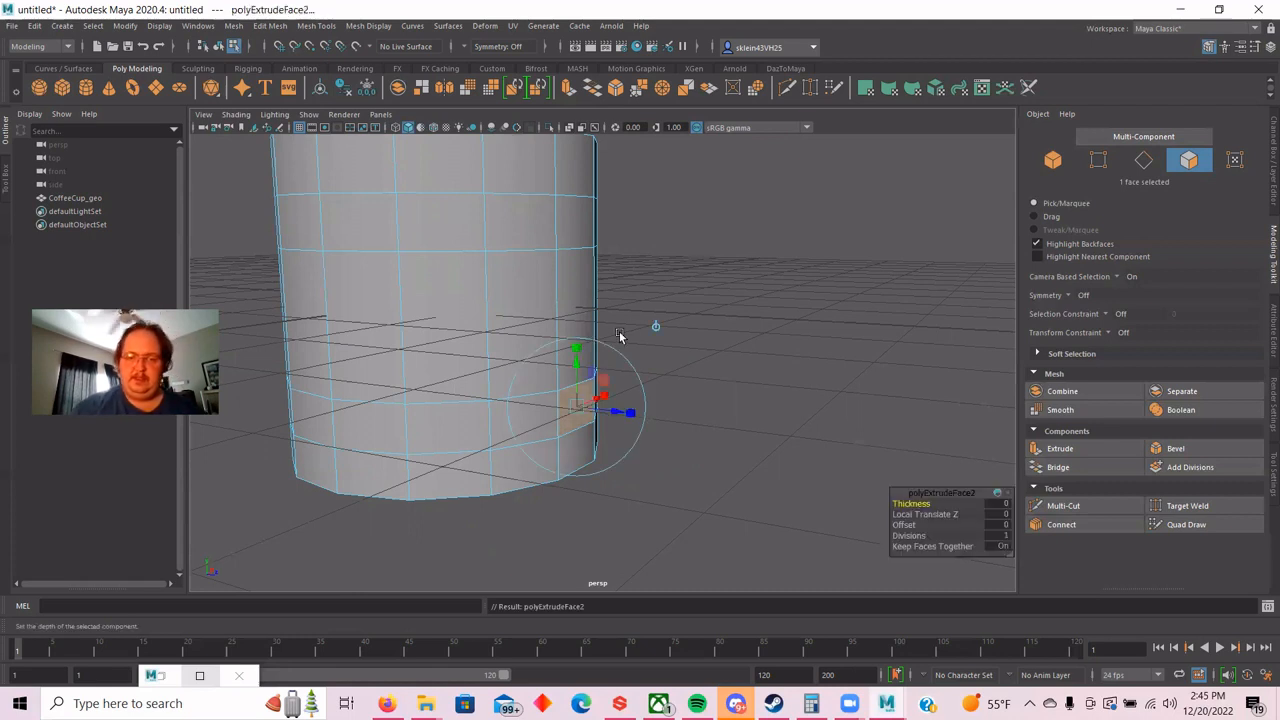
left_click_drag(616, 404, 668, 421)
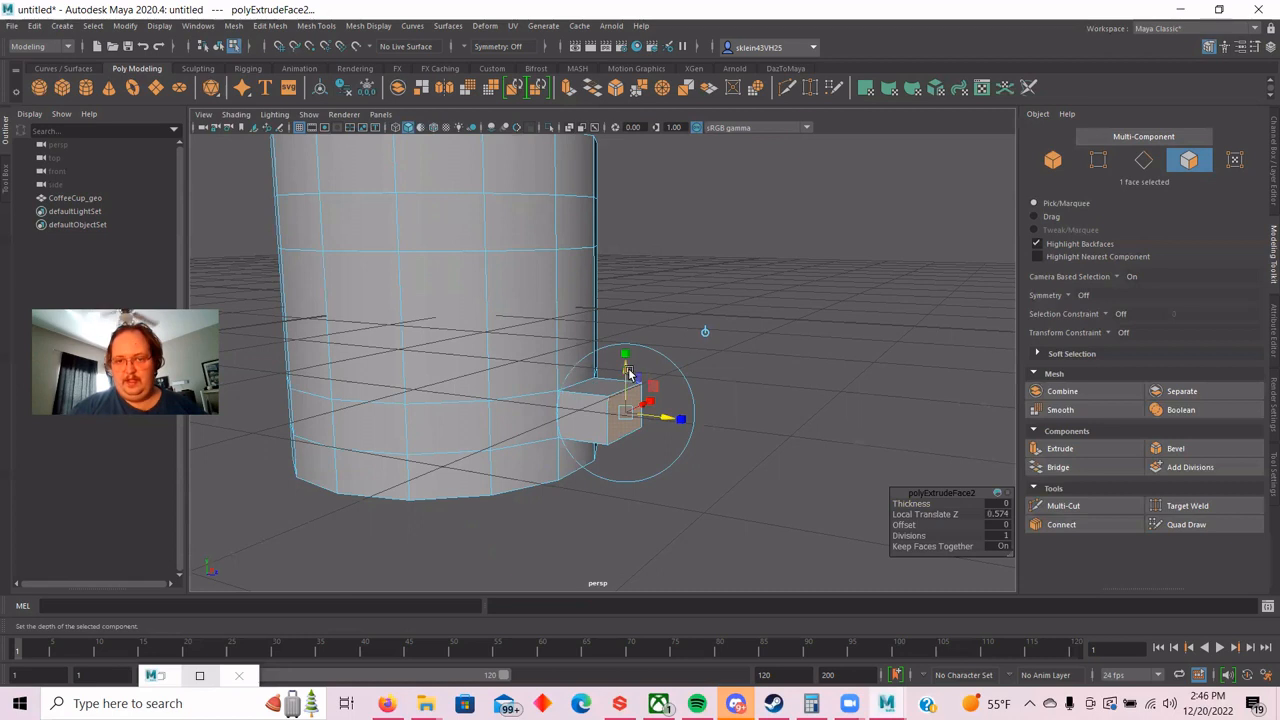
Raise the extruded handle face slightly and pull it farther out to a local translate Z of about 0.73.
left_click_drag(626, 369, 621, 348)
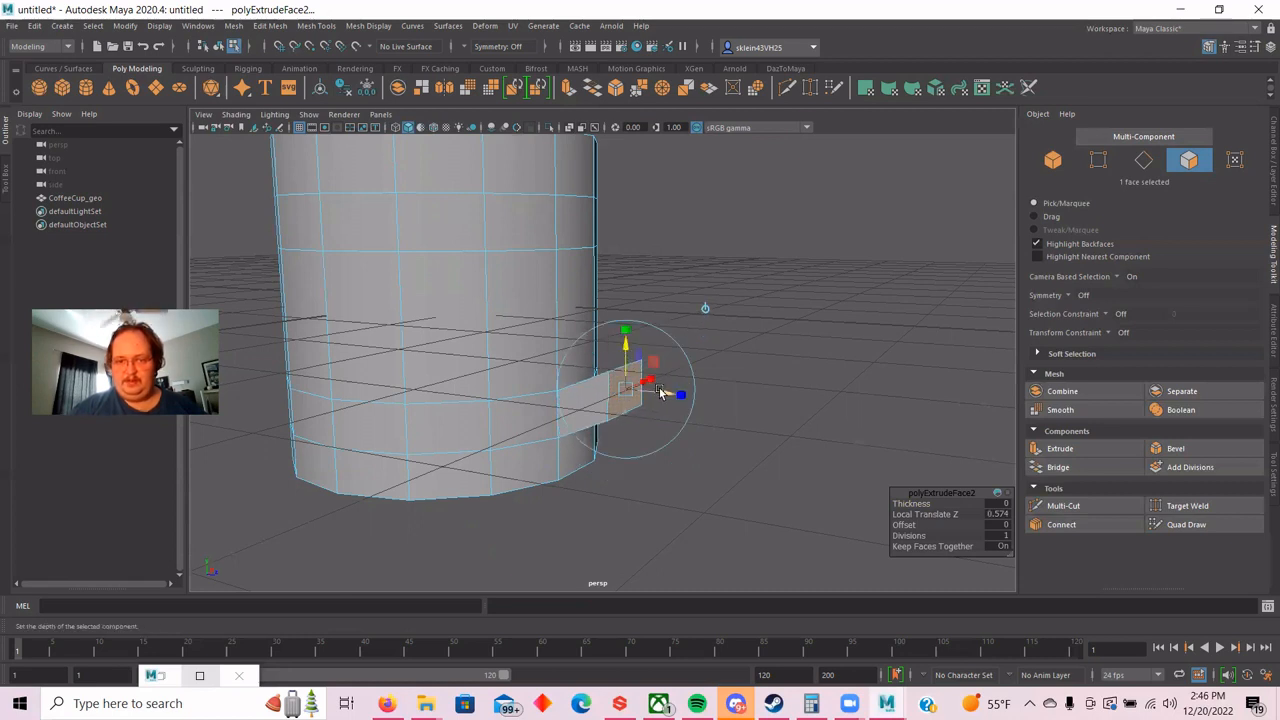
left_click_drag(661, 393, 677, 397)
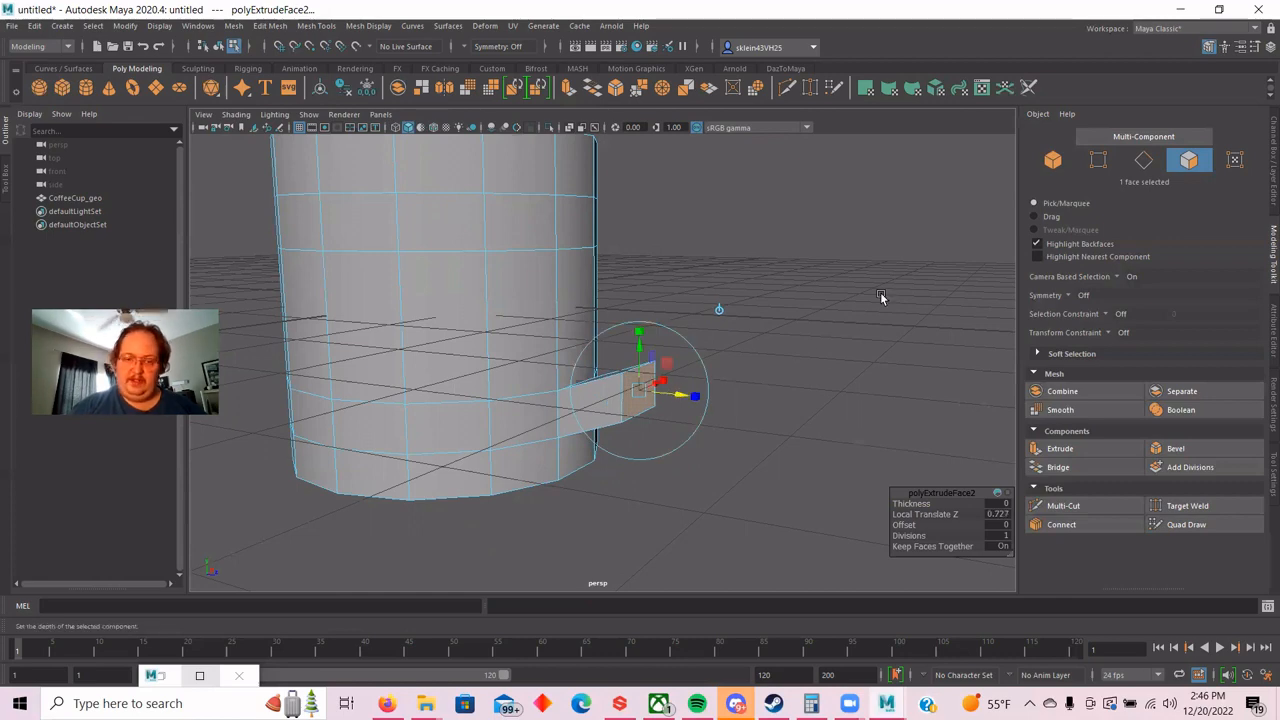
left_click_drag(880, 292, 847, 263, "alt")
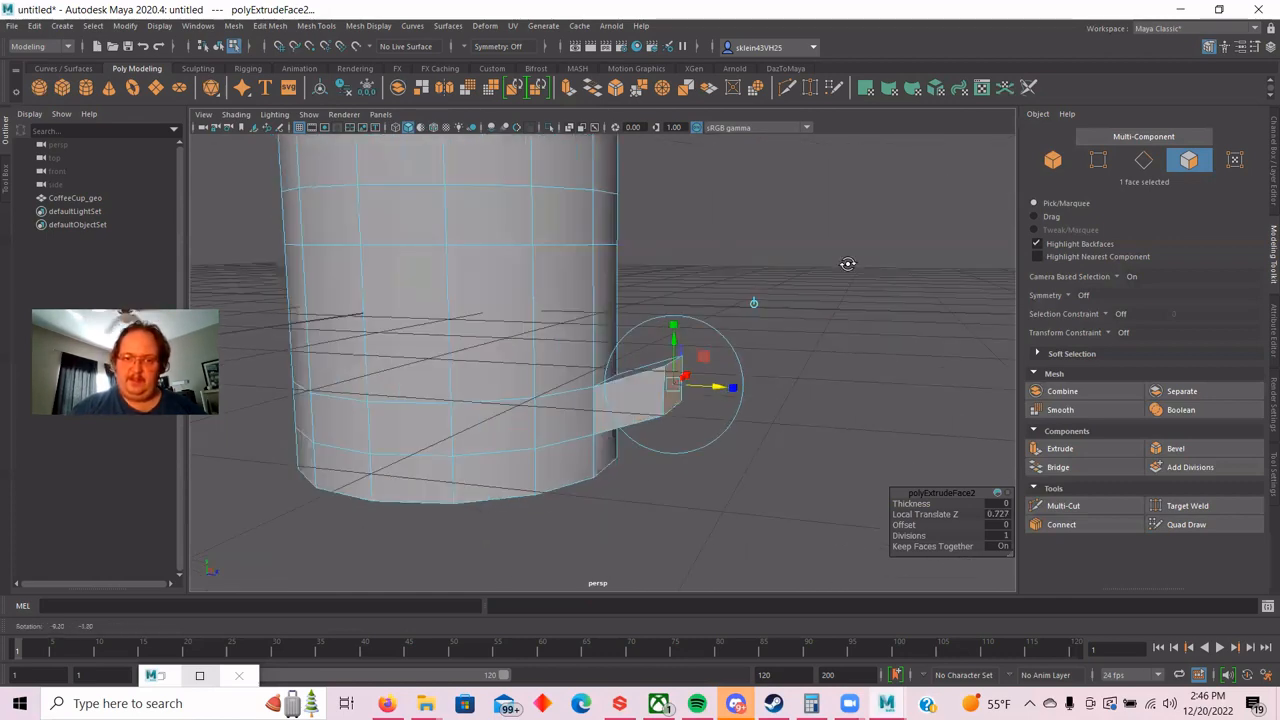
left_click_drag(675, 342, 677, 338)
Rotate the handle's end face so that it tilts upward.
key("r")
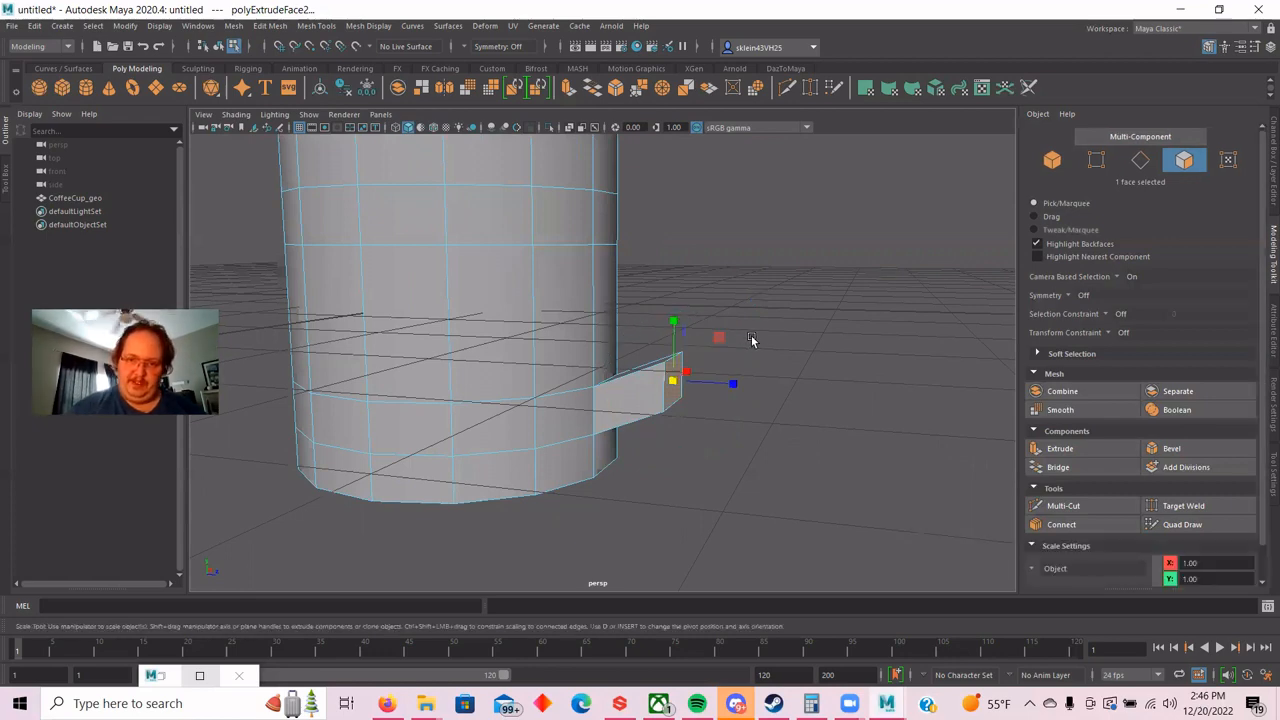
key("e")
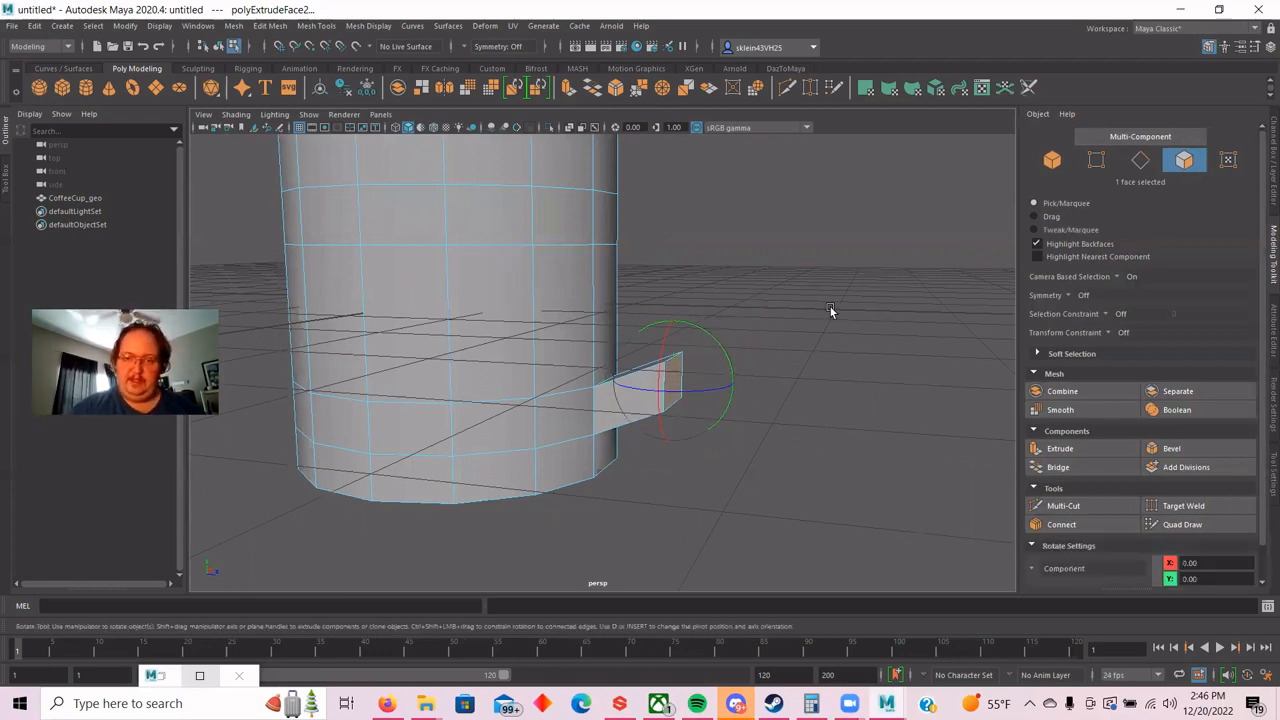
left_click_drag(830, 307, 754, 331, "alt")
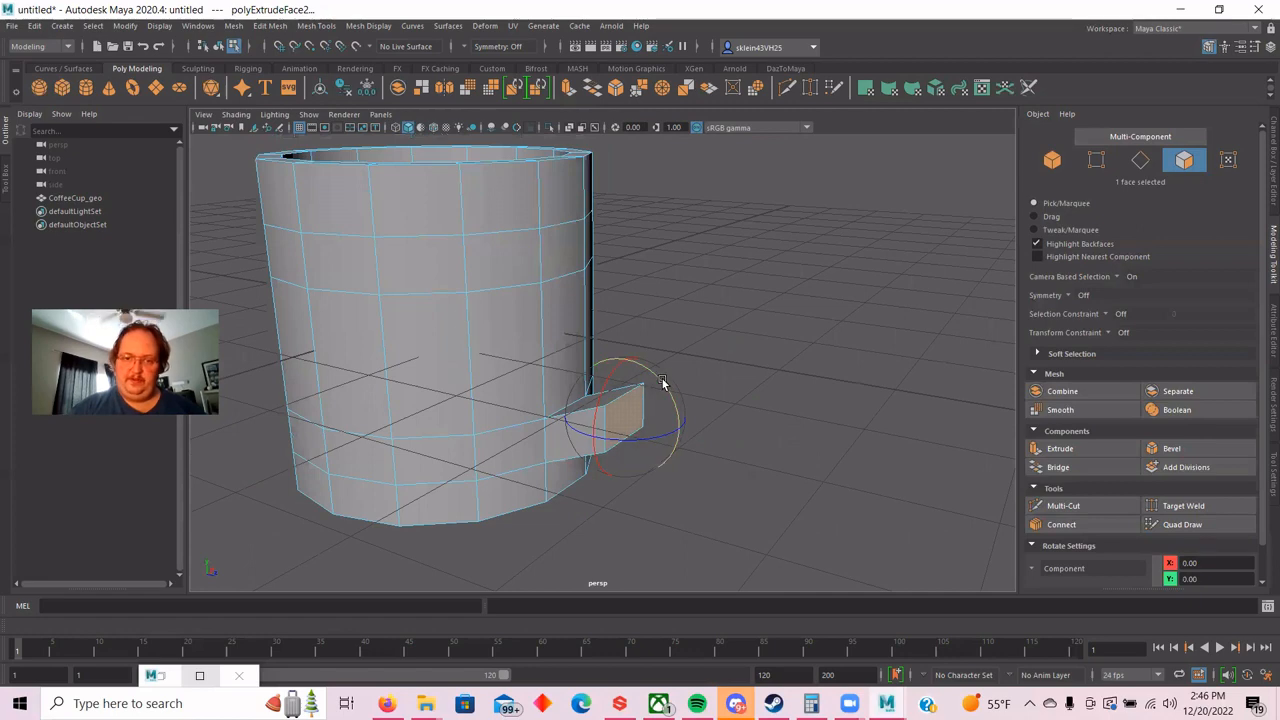
left_click_drag(662, 382, 650, 363)
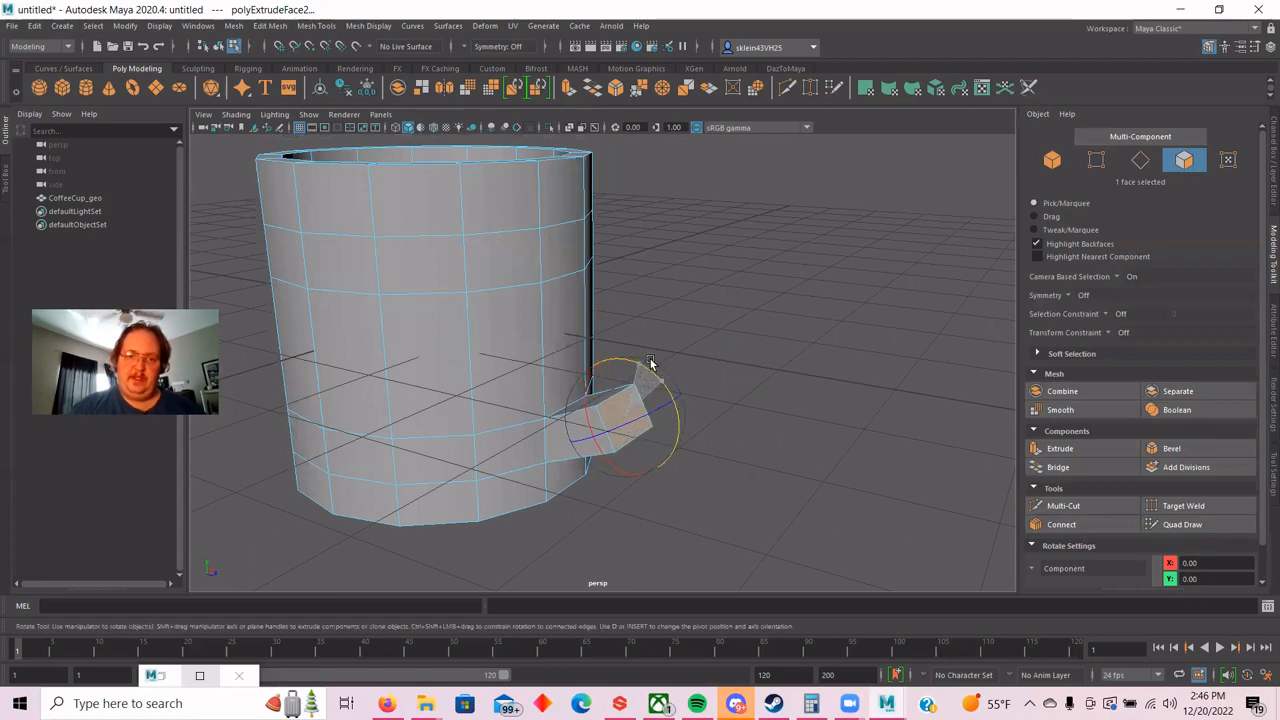
Extrude the tilted end face by about 0.65 and raise it to about Y -0.60 to continue the handle upward.
left_click_drag(754, 340, 760, 314, "alt")
key("ctrl+e")
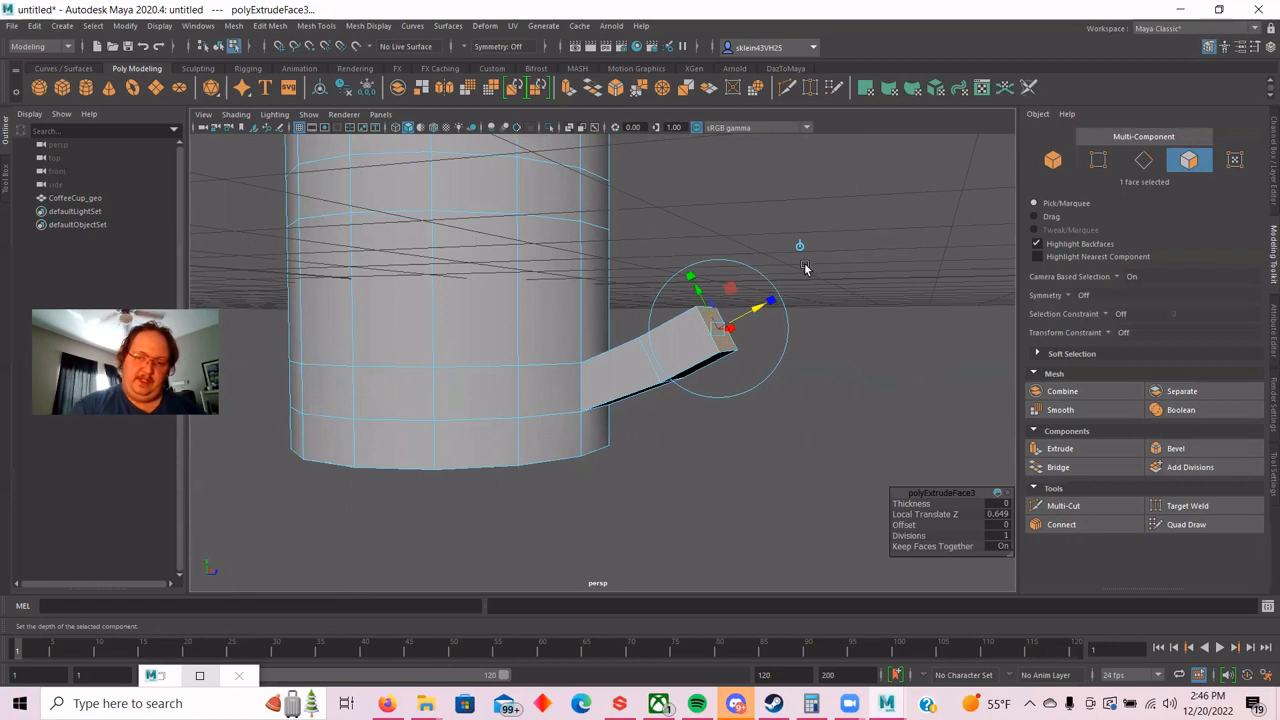
key("w")
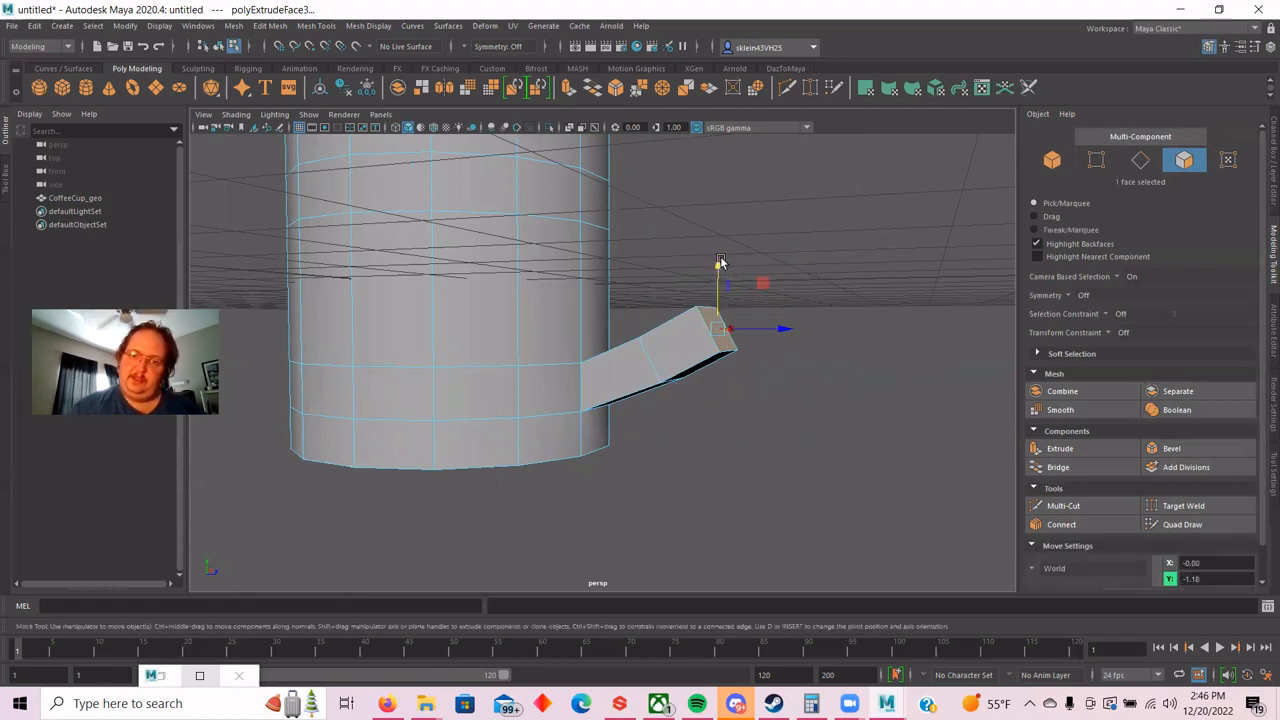
left_click_drag(720, 262, 716, 241)
left_click_drag(904, 318, 829, 325, "alt")
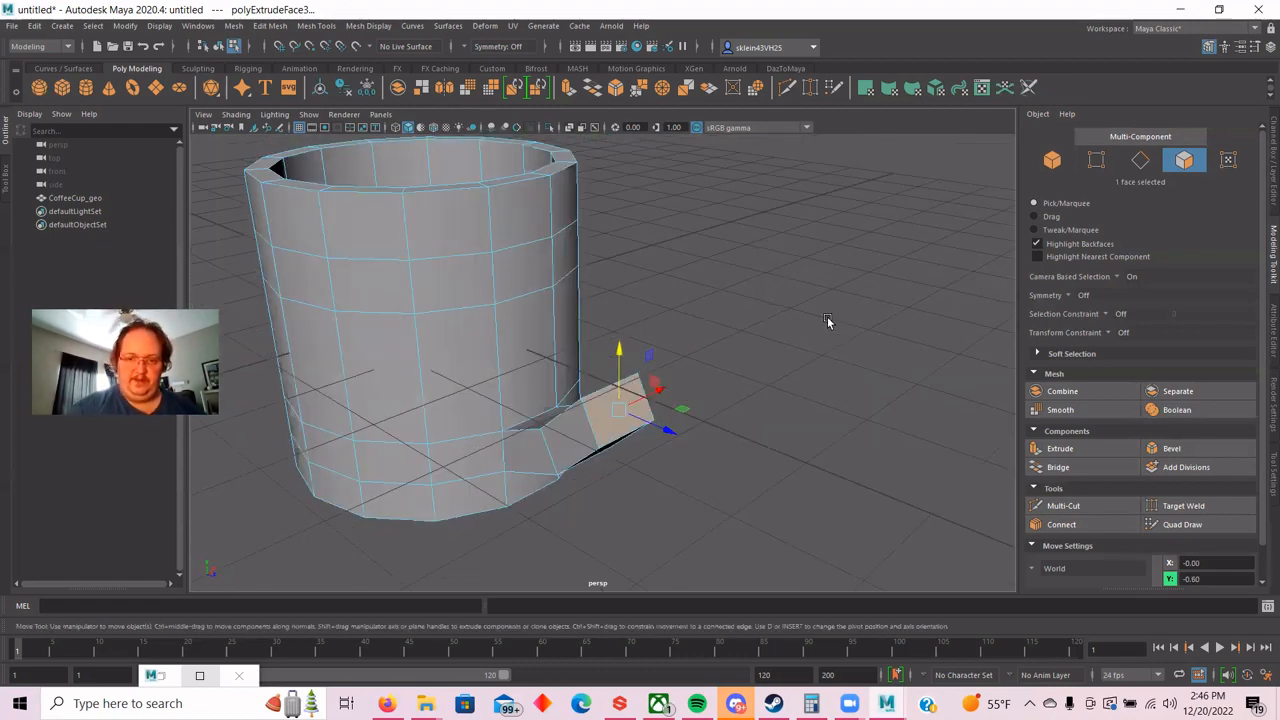
Rotate the lower handle section's end face a little further upward and lower it slightly to about Y -0.67.
key("e")
left_click_drag(636, 370, 632, 350)
left_click_drag(772, 333, 806, 331, "alt")
key("w")
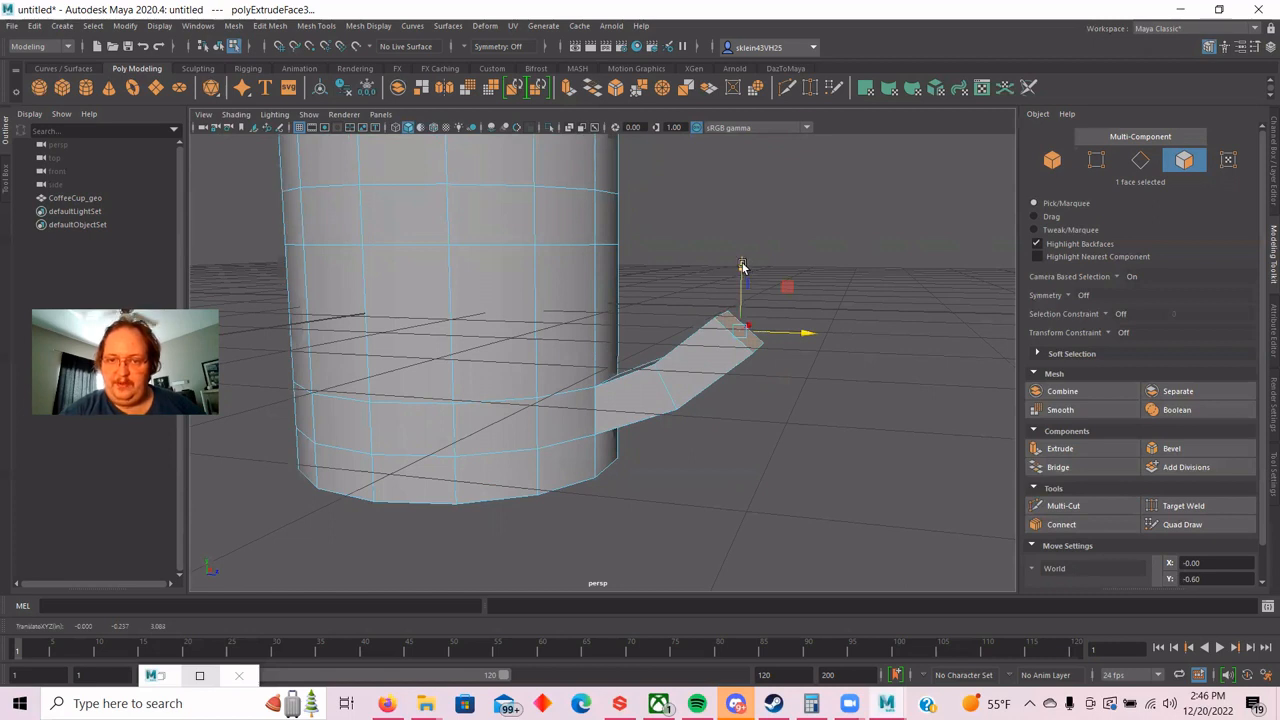
left_click_drag(742, 266, 743, 269)
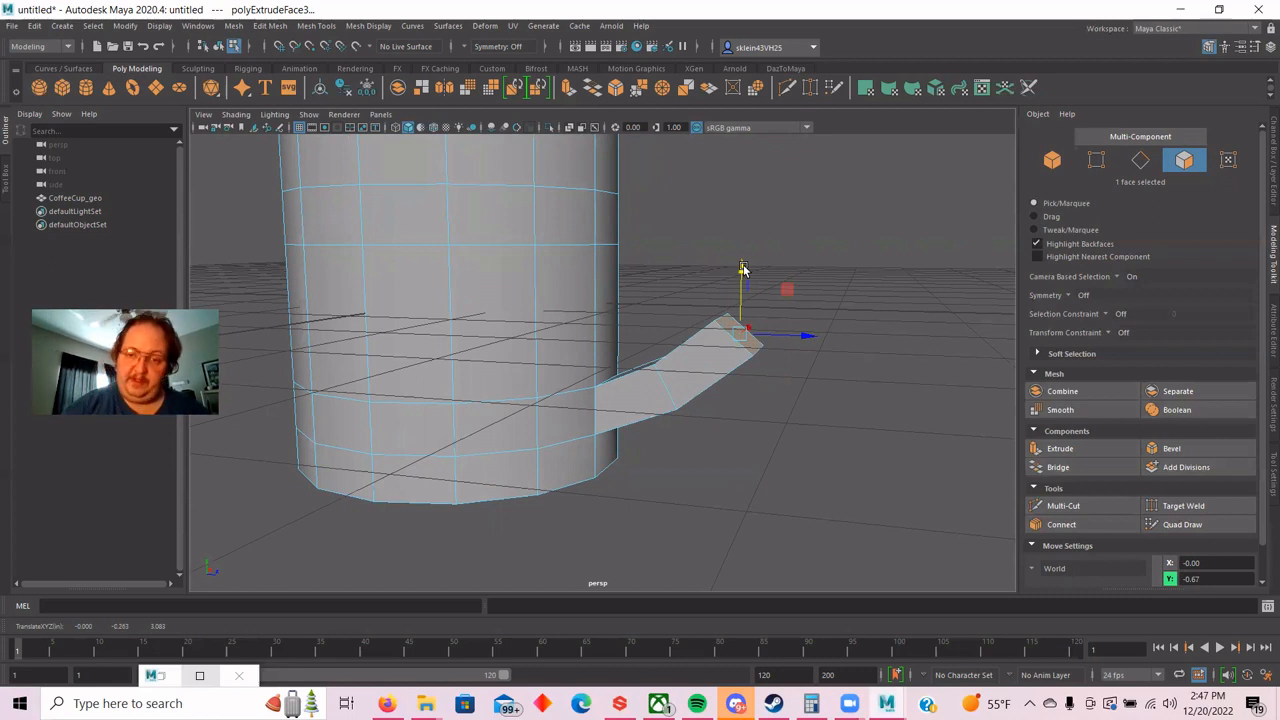
Extrude the lower handle section's end face along its tilt by about 0.65.
key("ctrl+e")
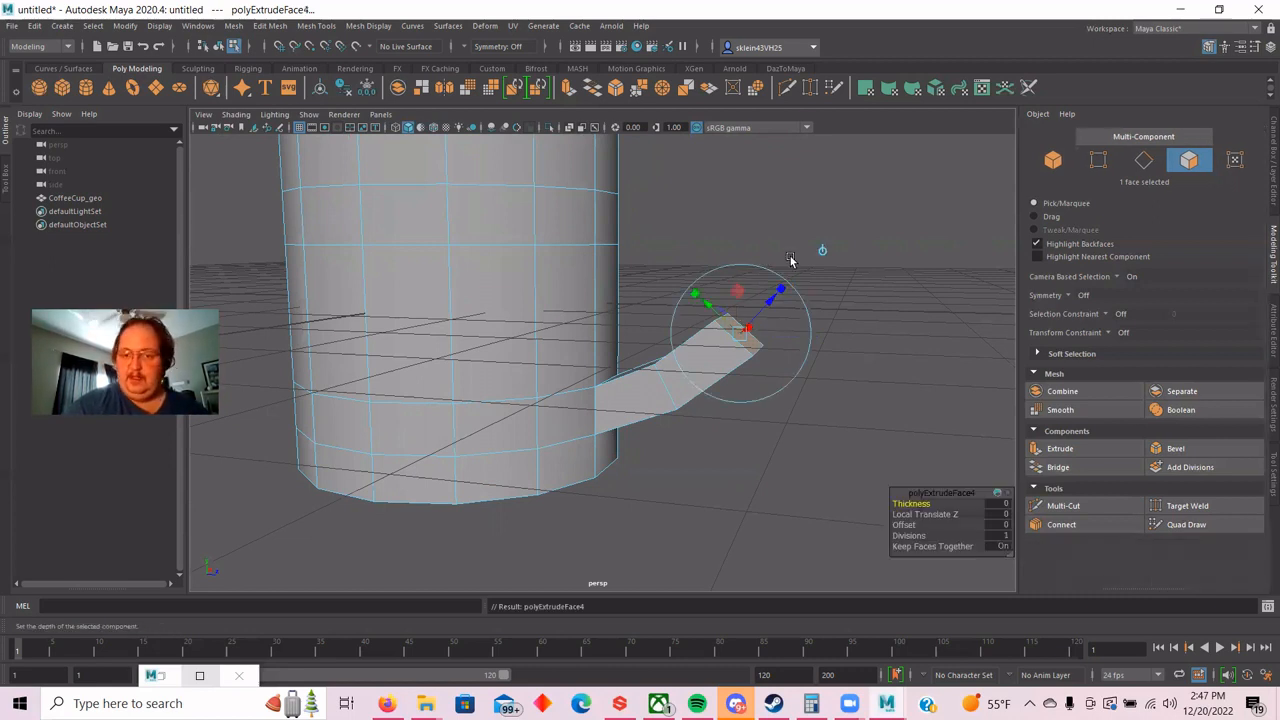
left_click_drag(765, 311, 822, 262)
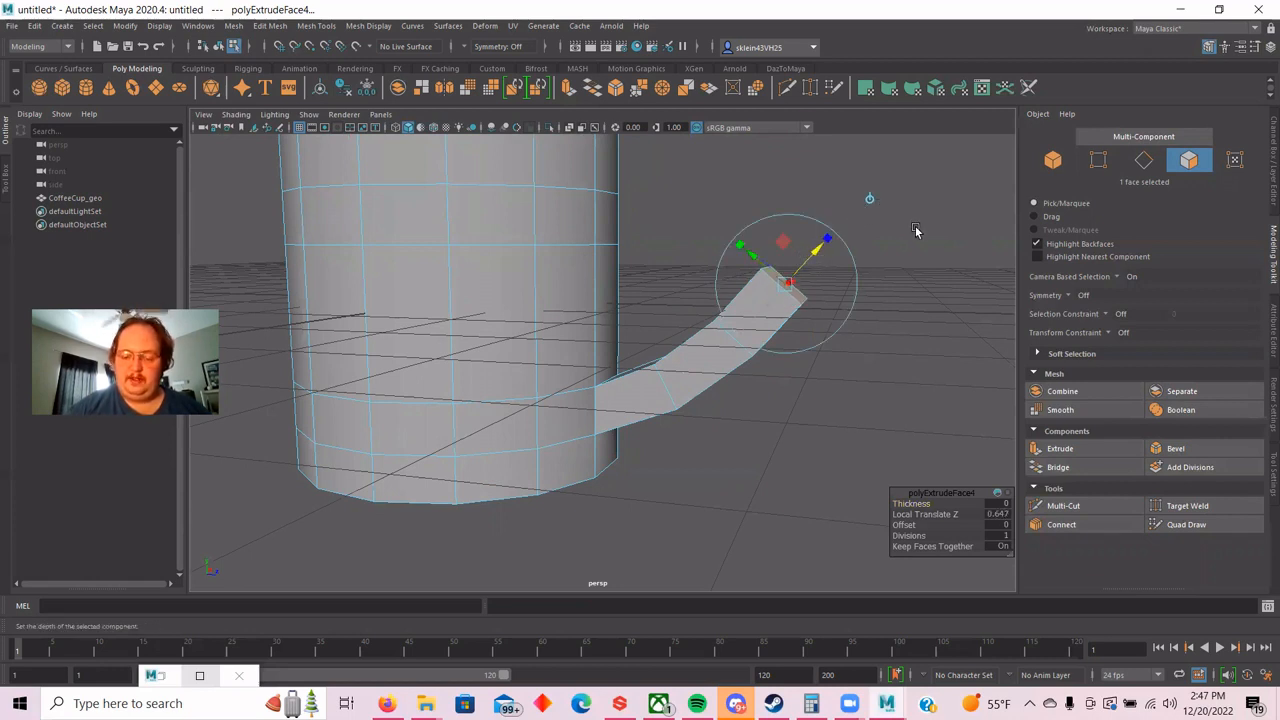
left_click_drag(866, 234, 880, 256, "alt")
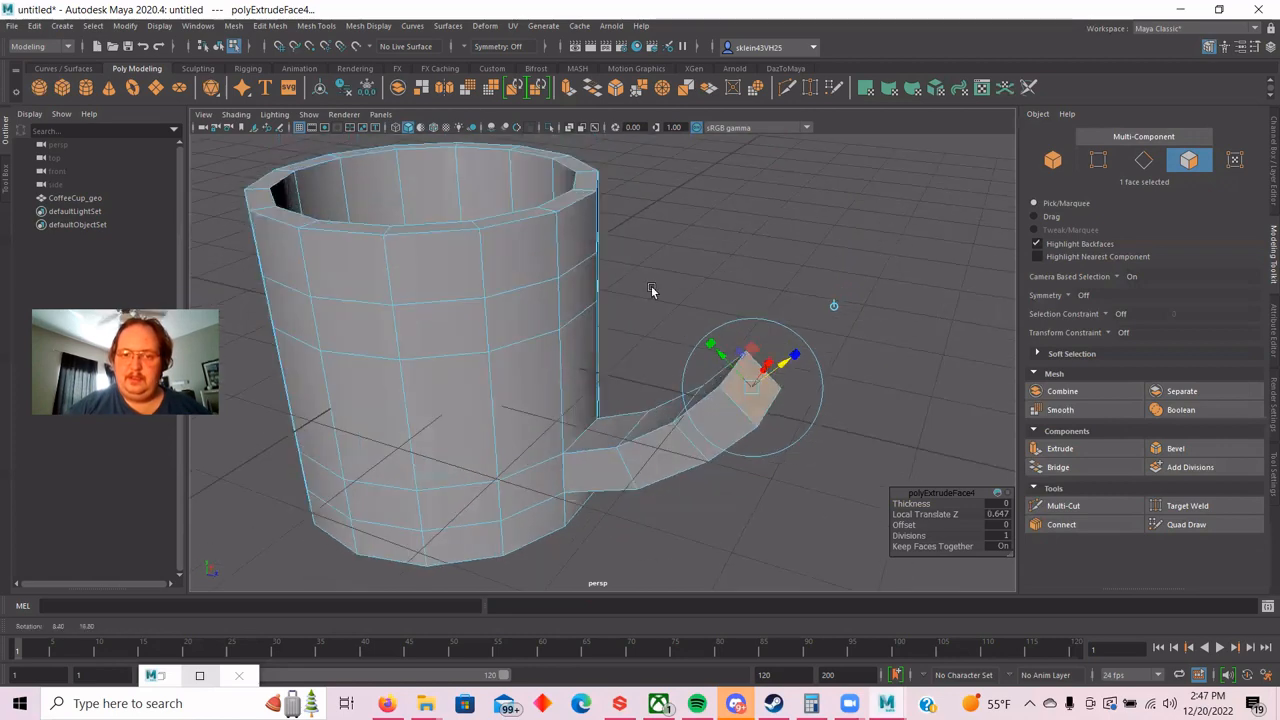
Extrude the upper side face above the lower handle section outward by about 0.46 and tilt its end face upward.
left_click(585, 287)
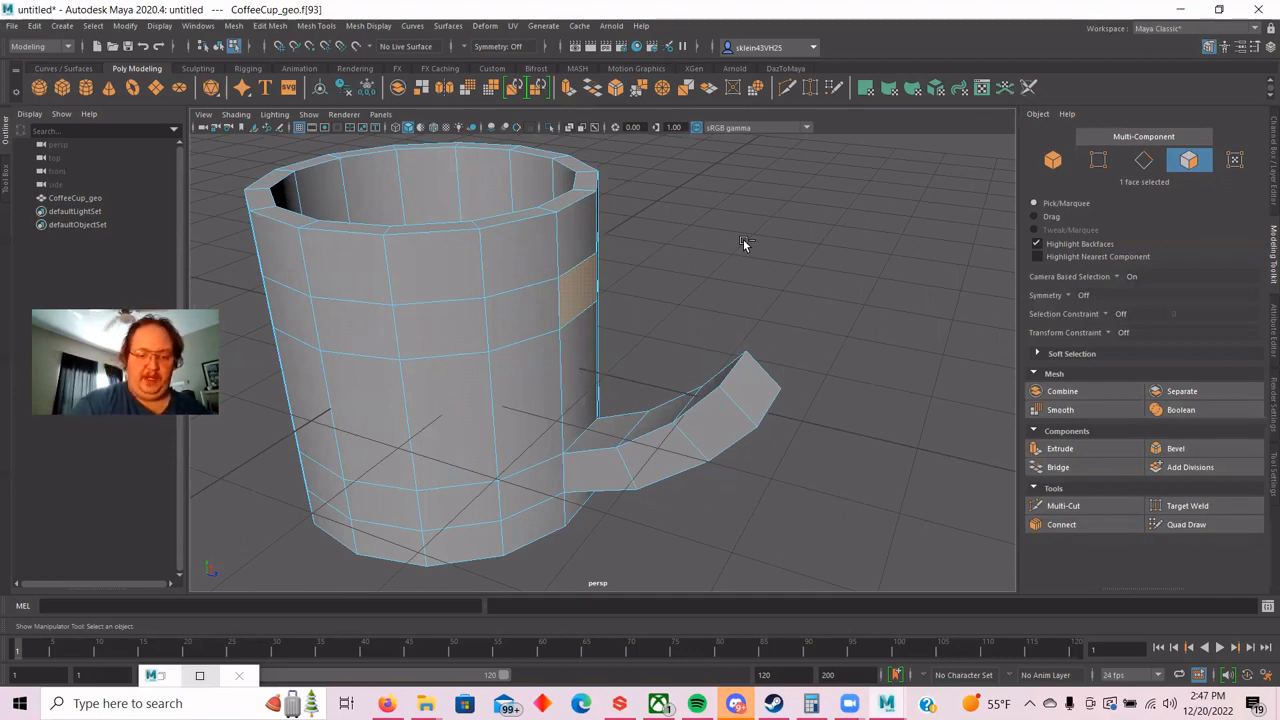
key("ctrl+e")
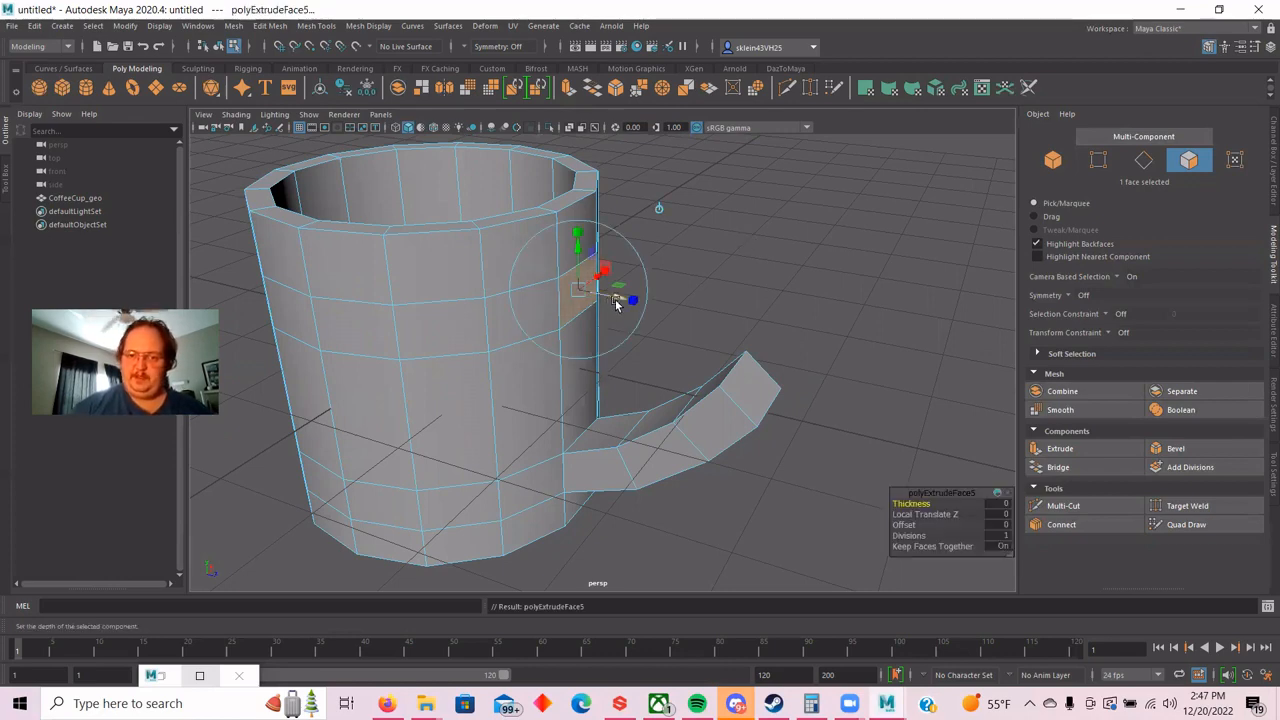
left_click_drag(615, 300, 621, 243)
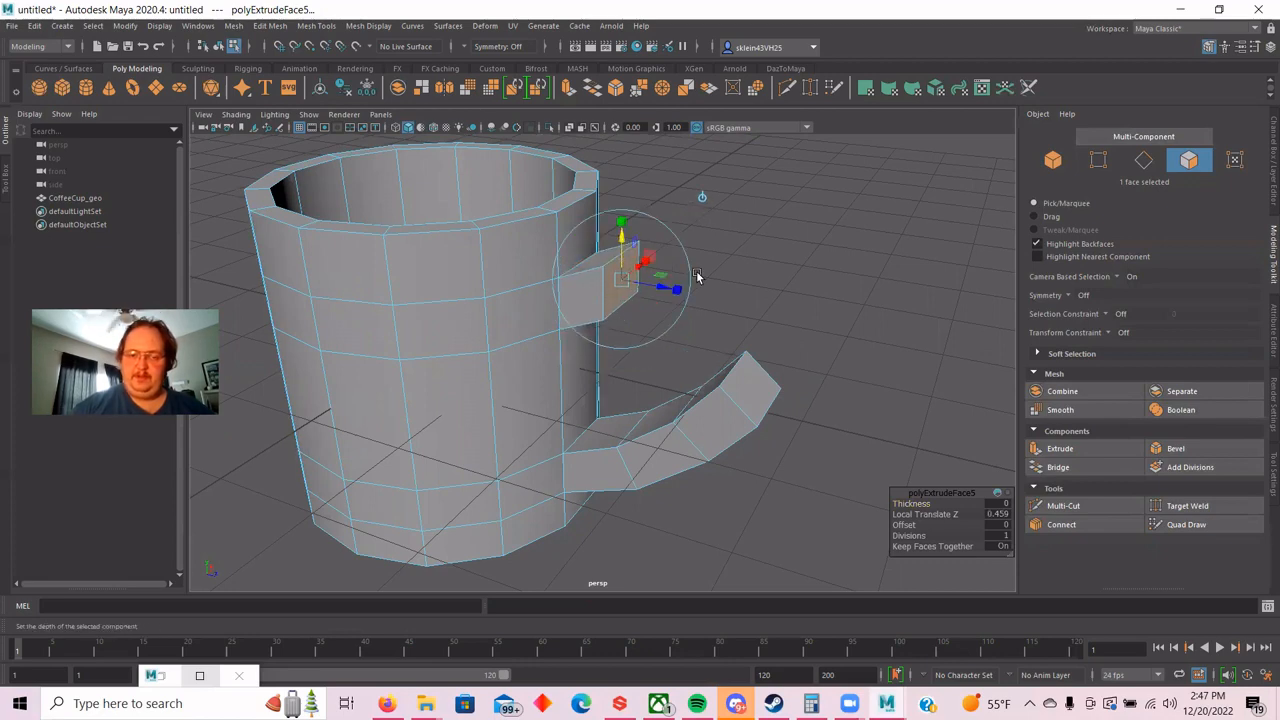
key("e")
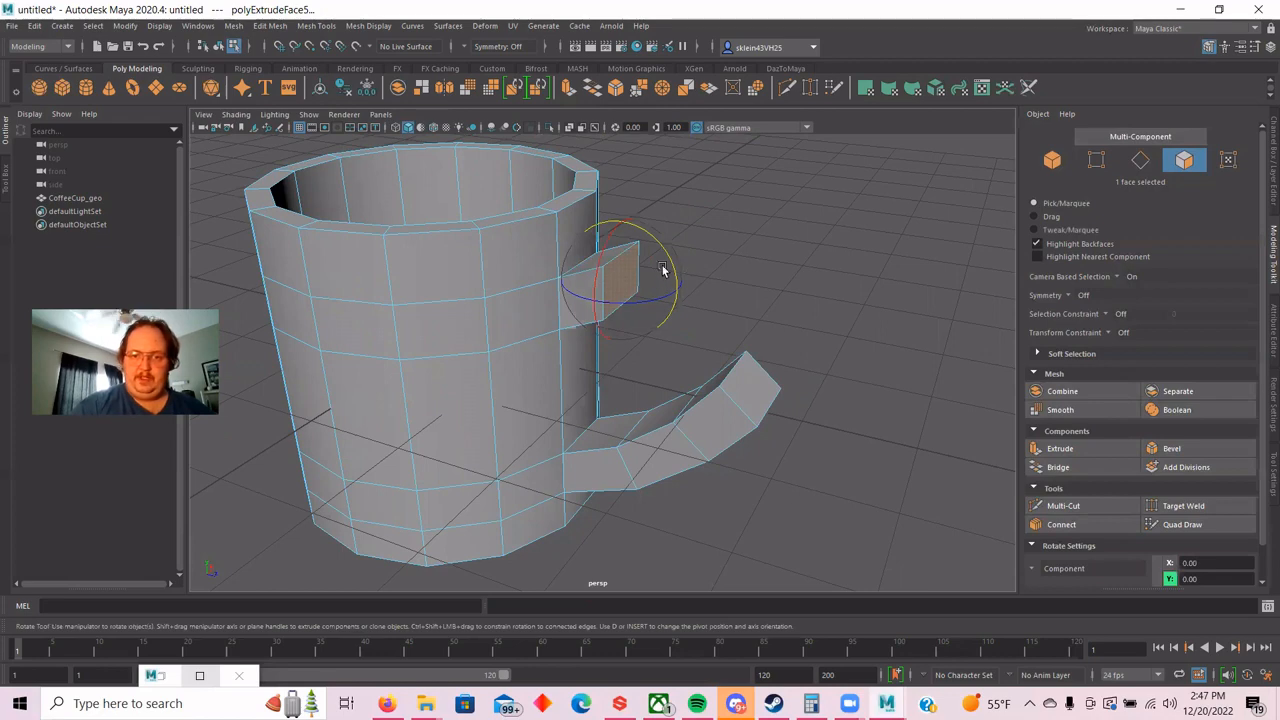
left_click_drag(669, 258, 650, 289)
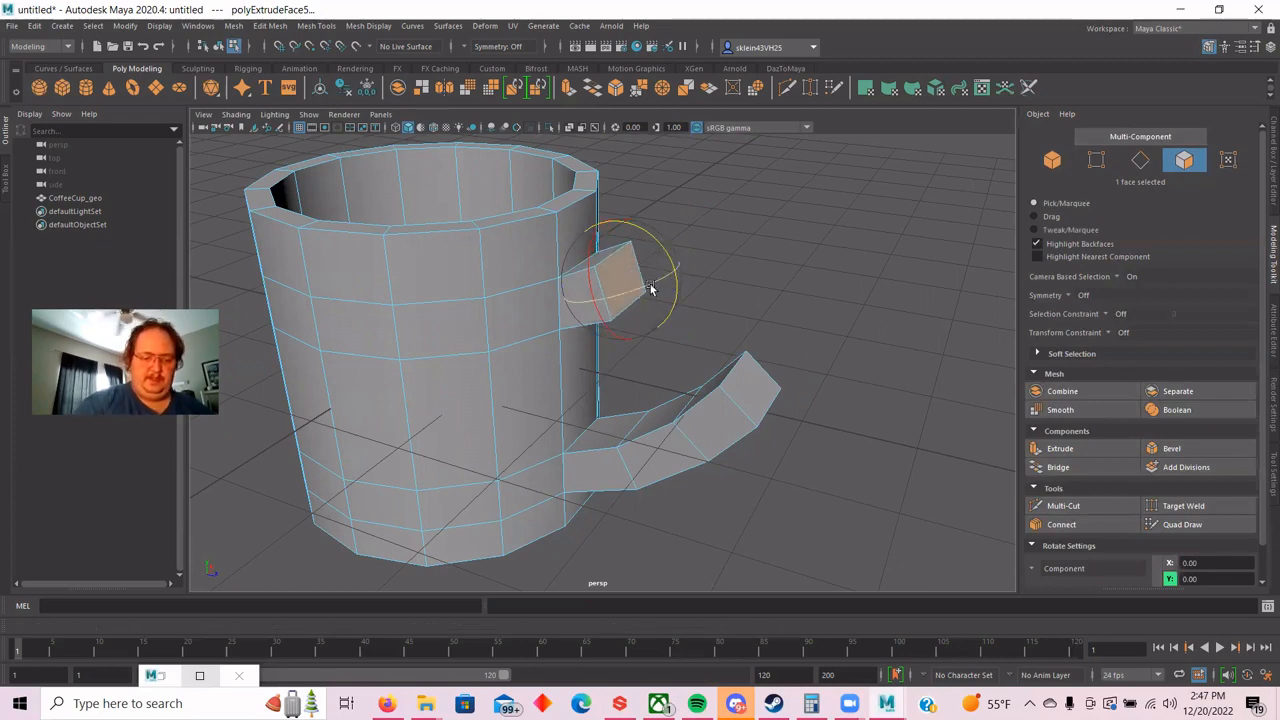
Extrude the upper handle section's tilted end face by about 0.53.
key("ctrl+e")
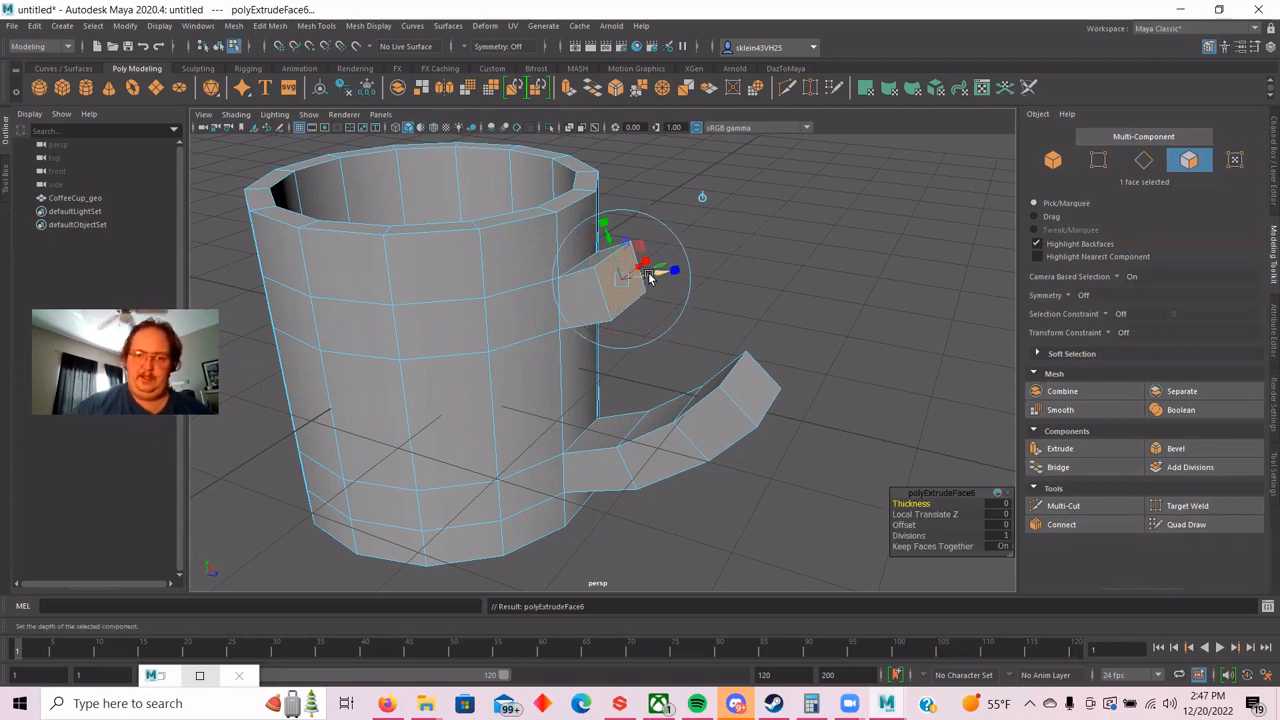
left_click_drag(651, 278, 707, 262)
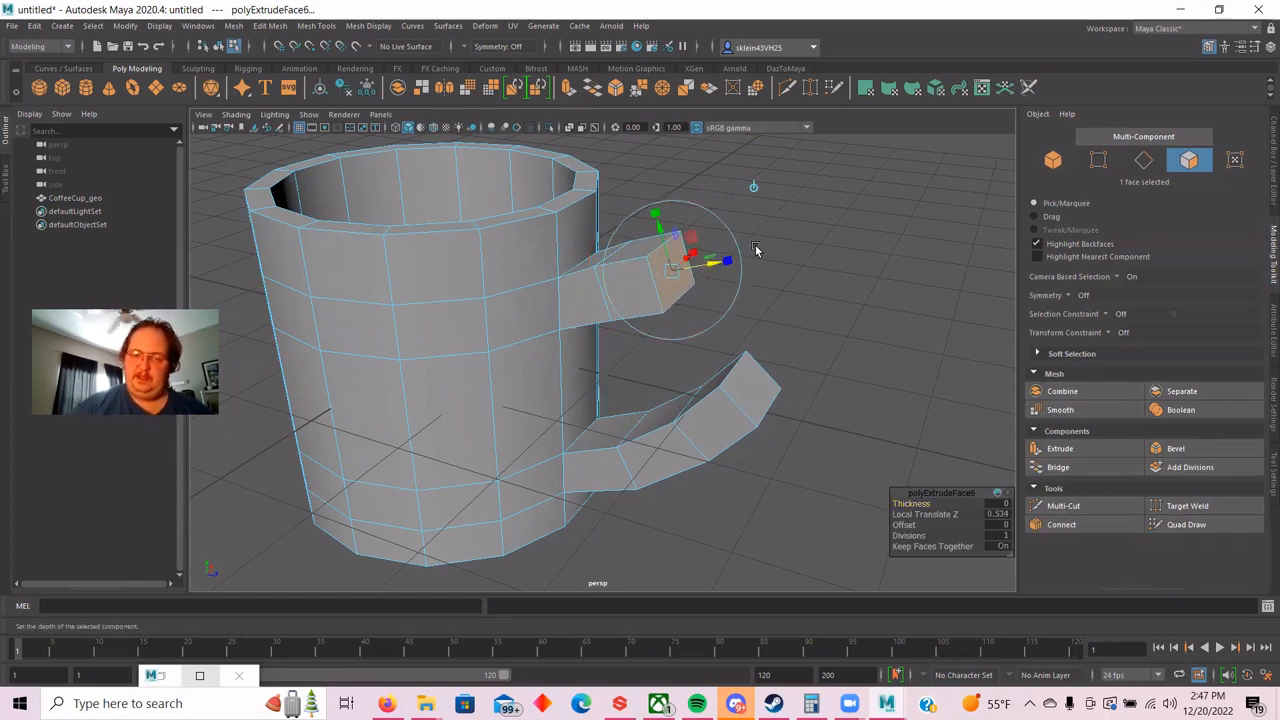
left_click_drag(802, 279, 763, 309, "alt")
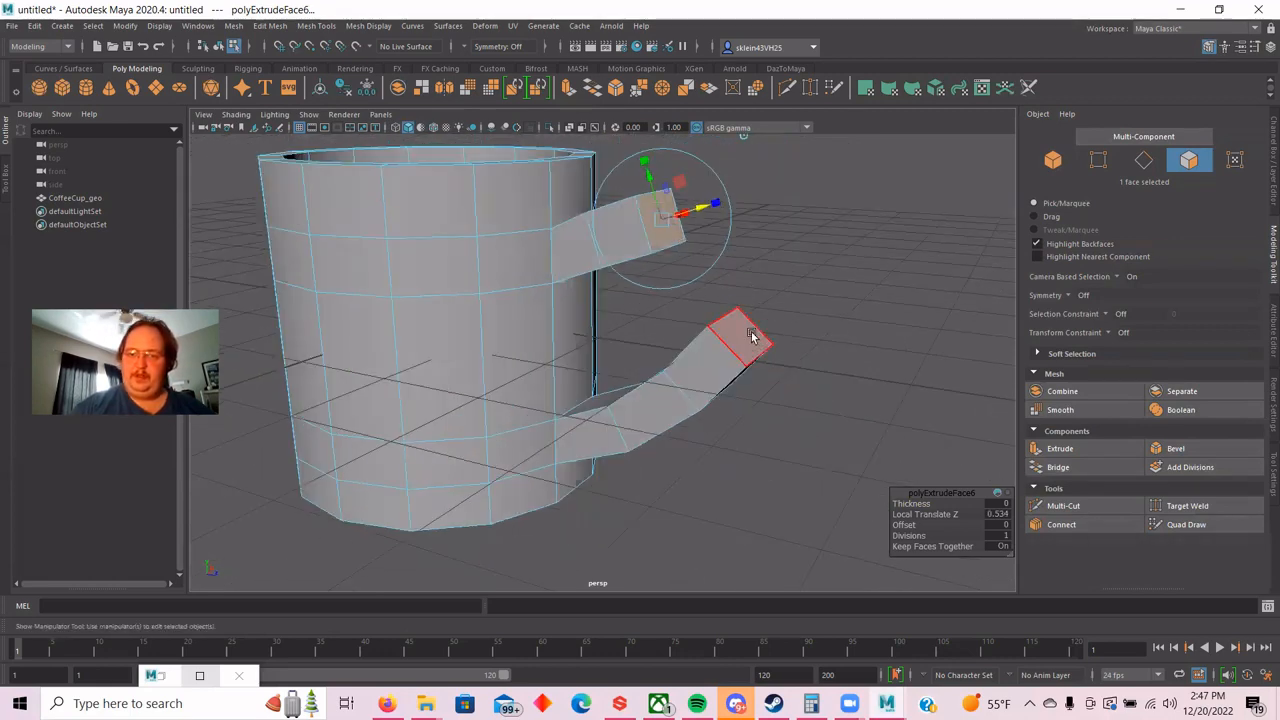
Move the lower handle section's end face slightly toward the cup and rotate it to face more upward.
left_click(757, 343)
key("w")
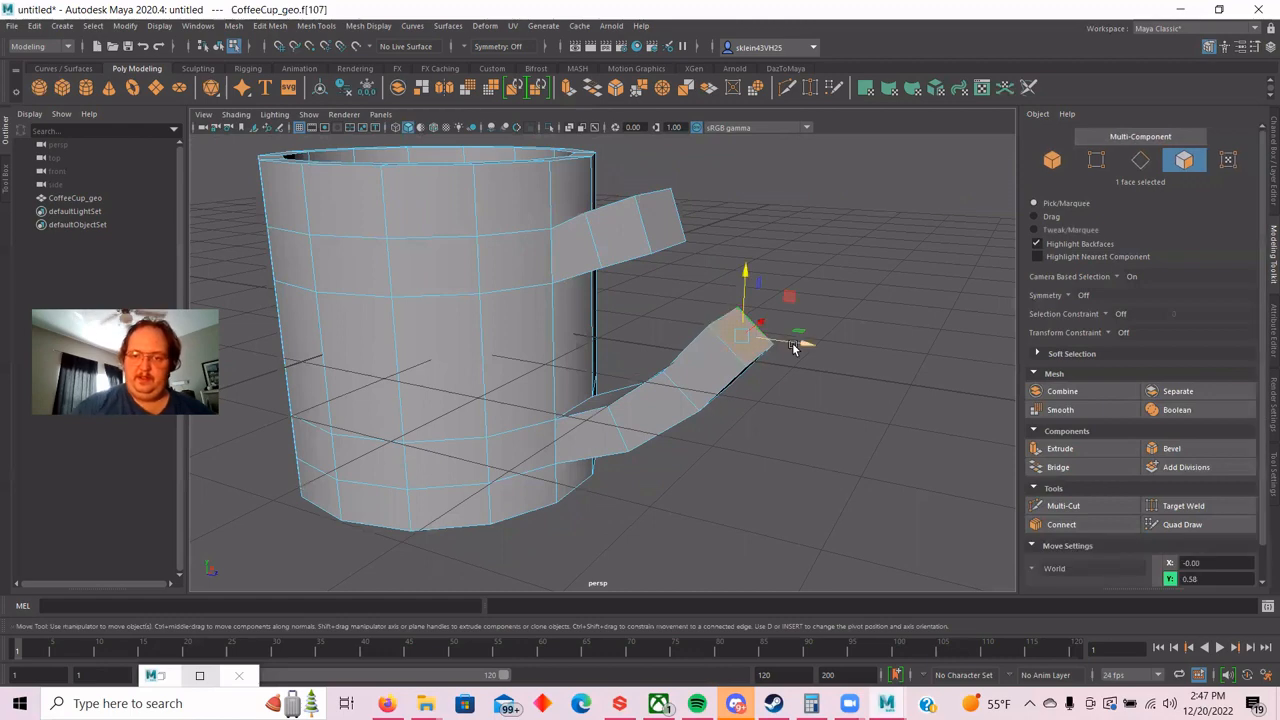
left_click_drag(796, 343, 775, 313)
key("e")
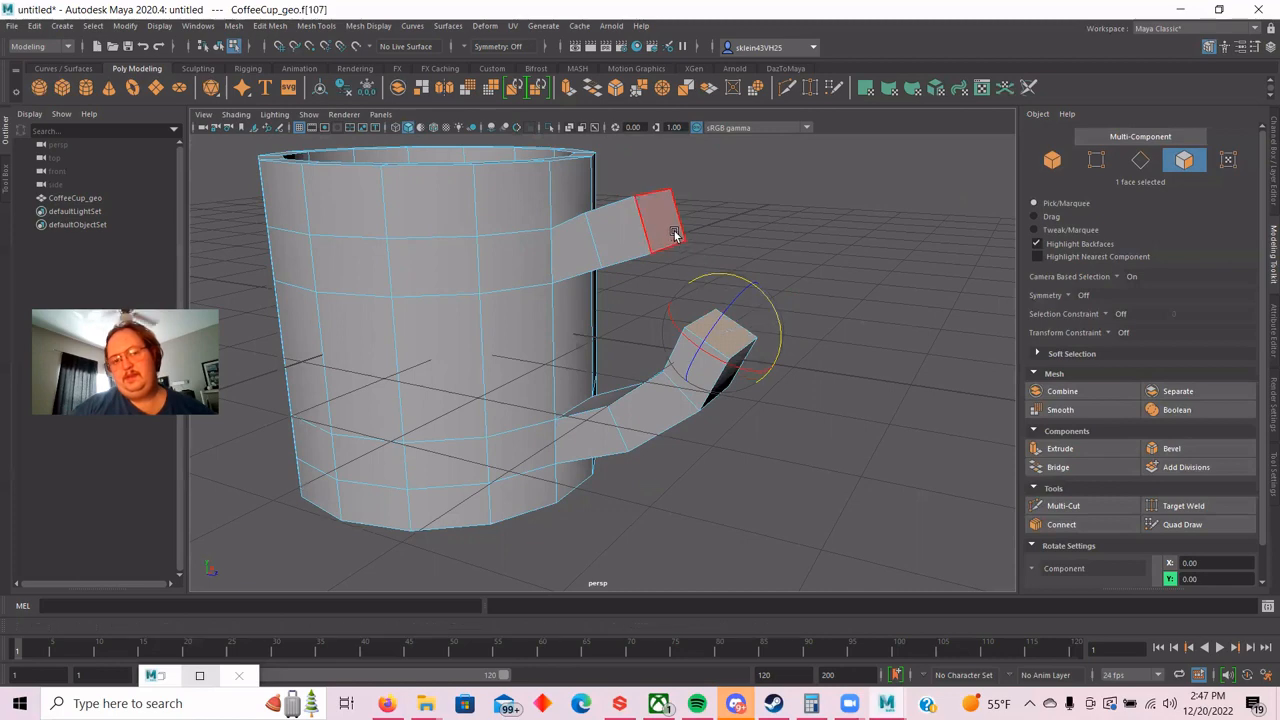
Extrude the upper handle section's end face by about 0.21 and rotate it downward to start the bend.
left_click(662, 222)
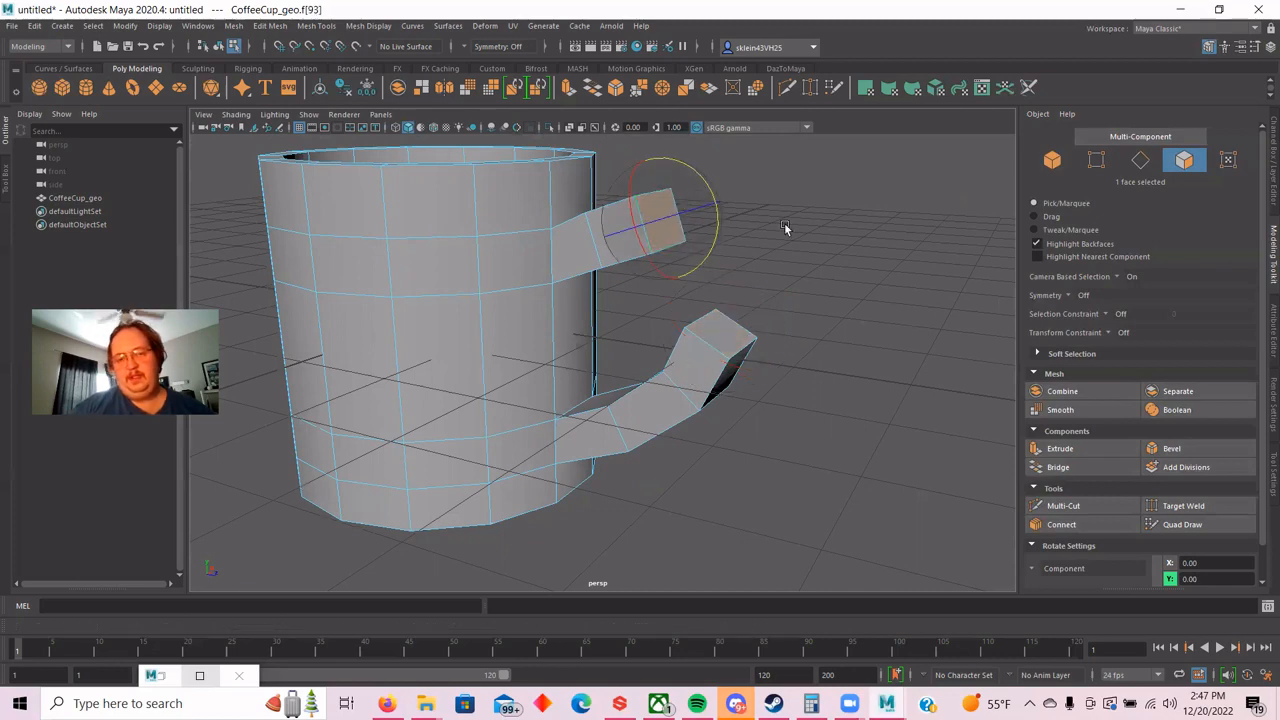
key("ctrl+e")
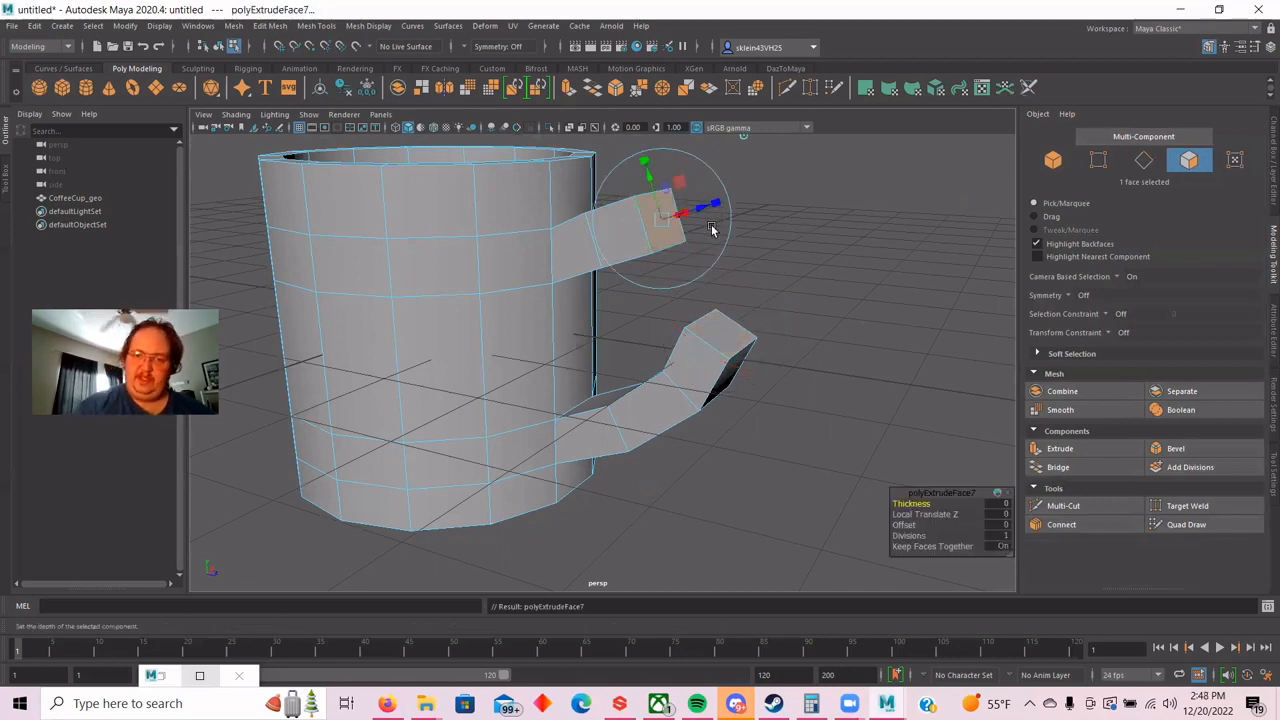
mouse_move(712, 216)
left_mouse_down()
mouse_move(731, 216)
mouse_move(722, 206)
left_mouse_up()
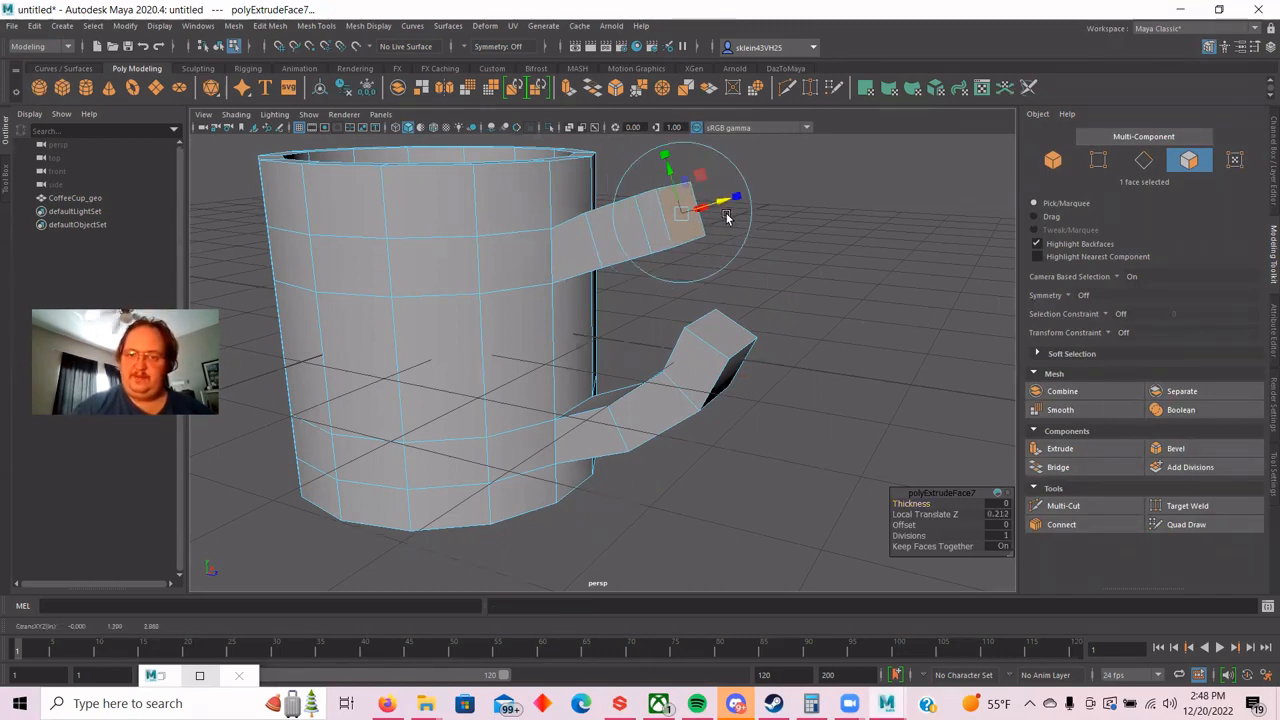
key("e")
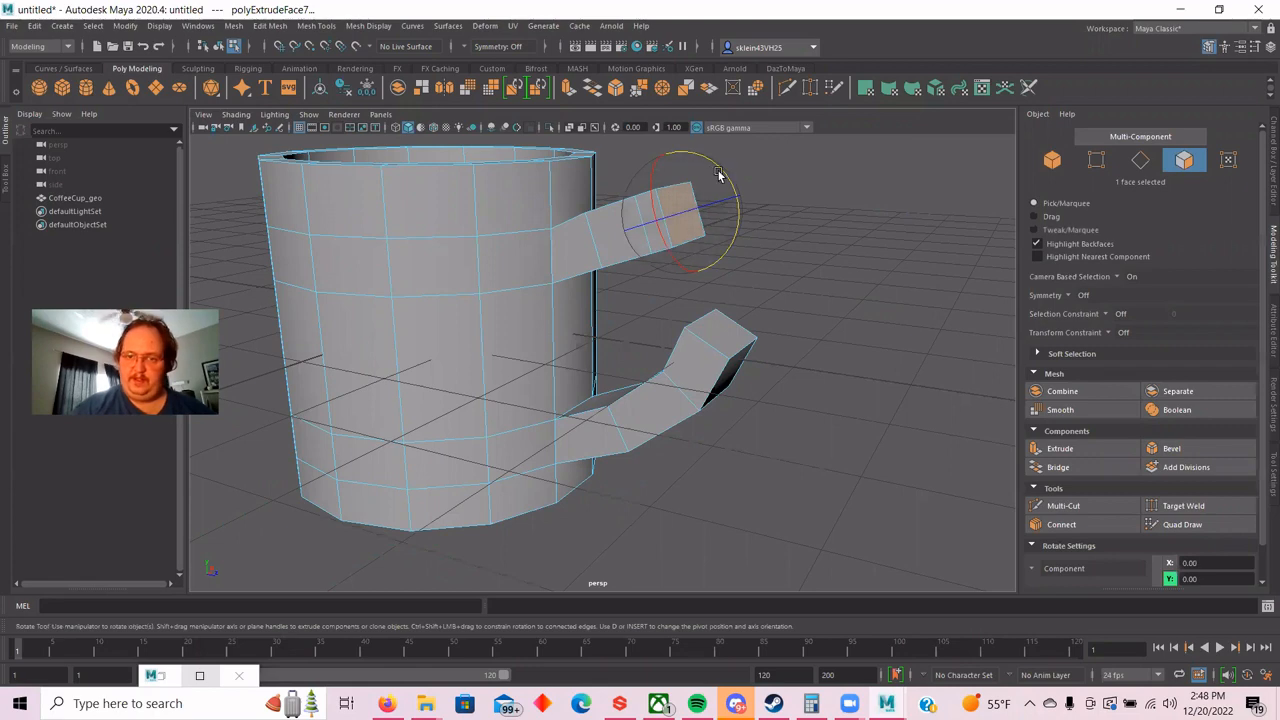
left_click_drag(720, 175, 744, 223)
Extrude the upper end face by about 0.26, lower it slightly and tilt it further downward.
key("ctrl+e")
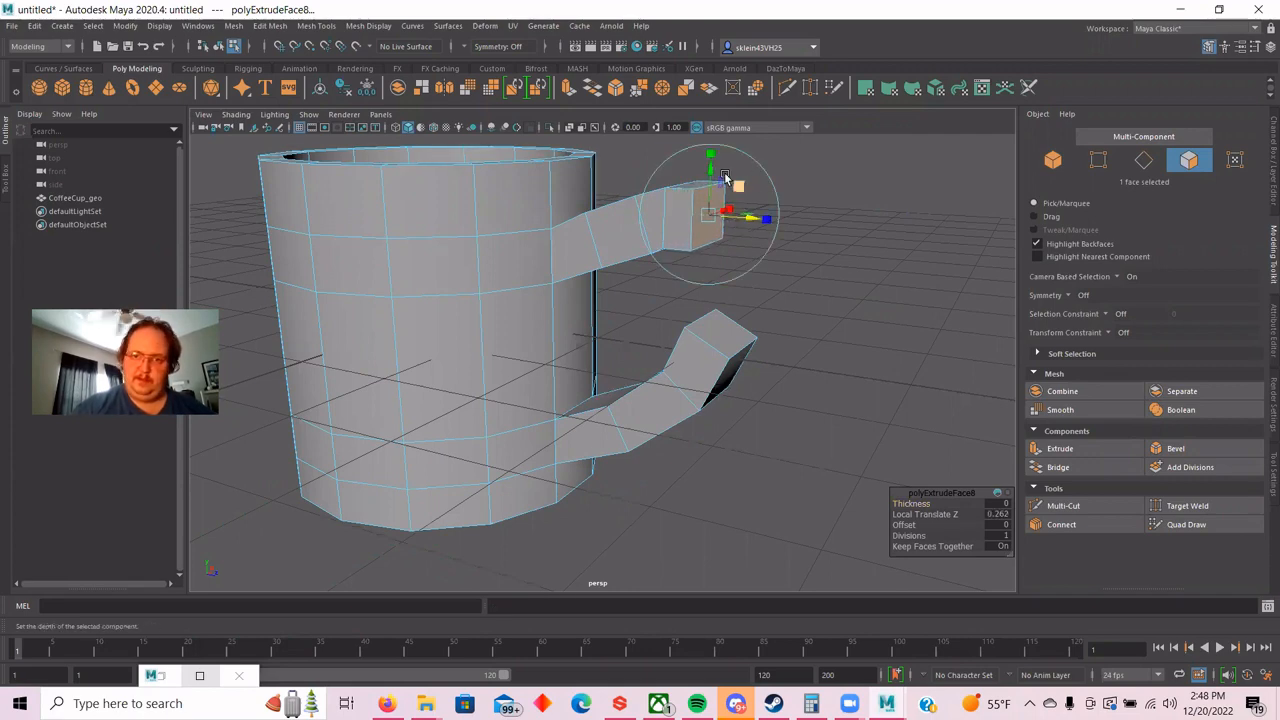
left_click_drag(710, 172, 712, 189)
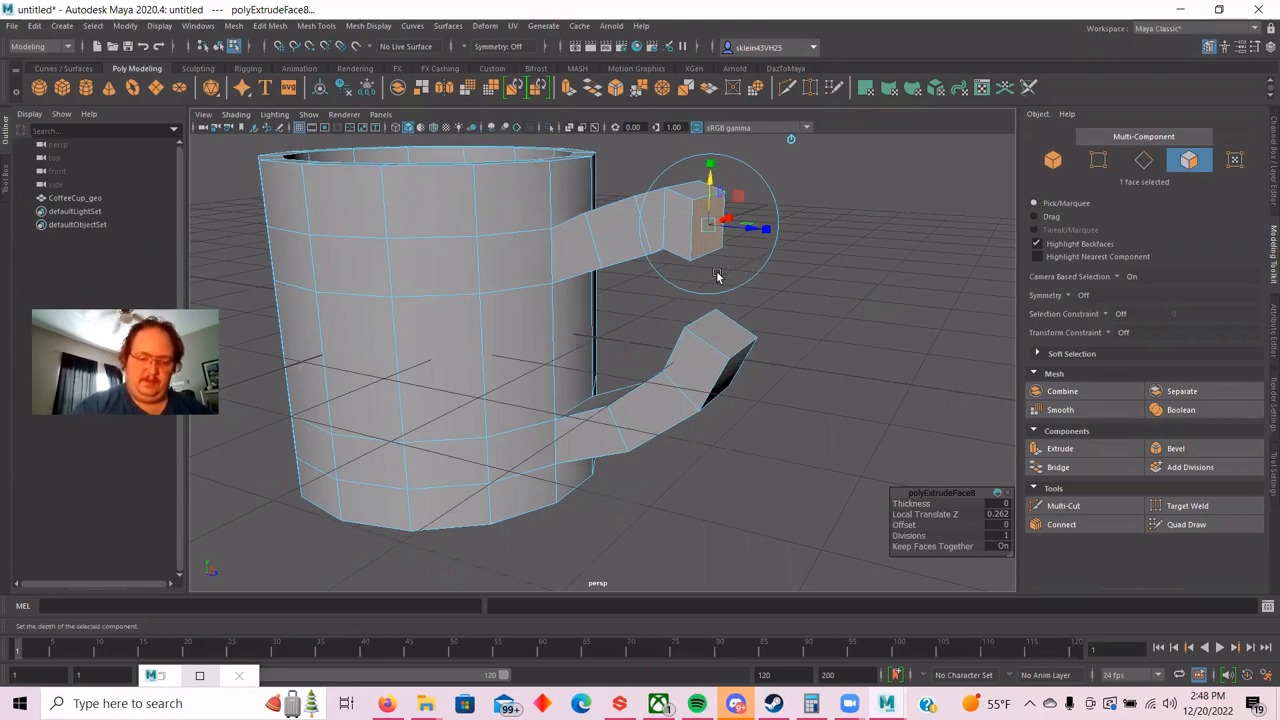
key("e")
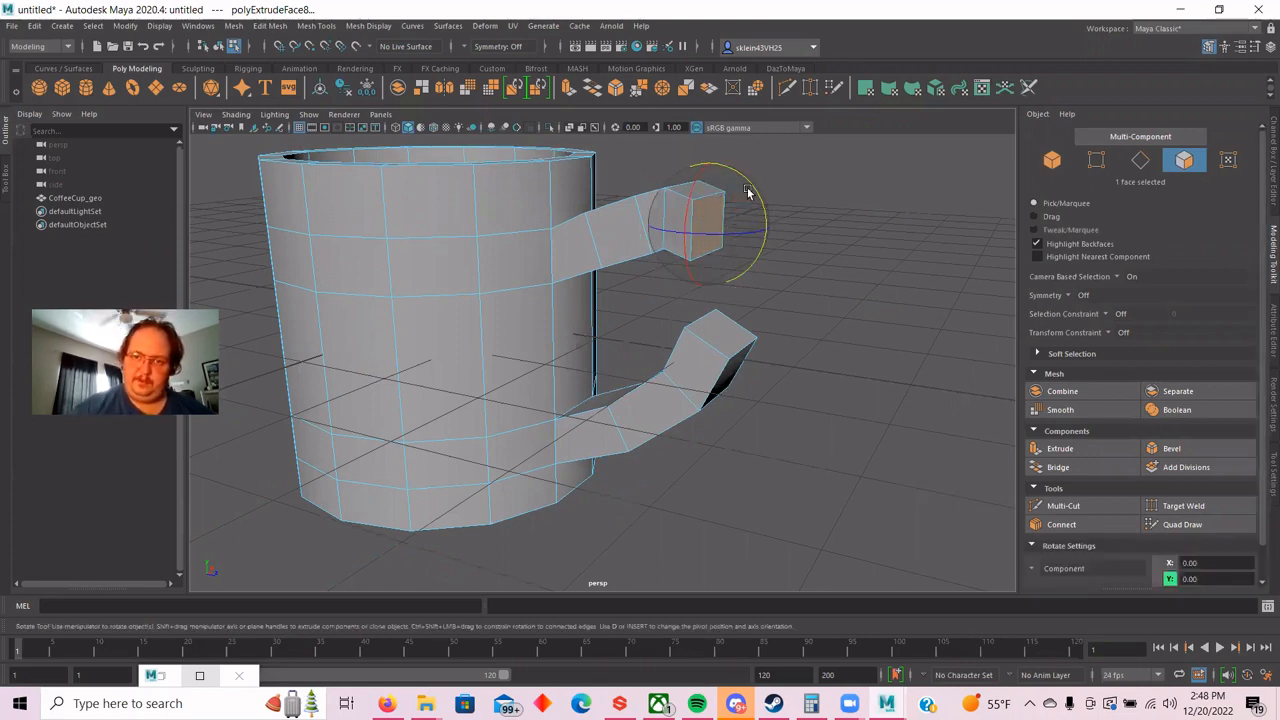
left_click_drag(755, 197, 763, 206)
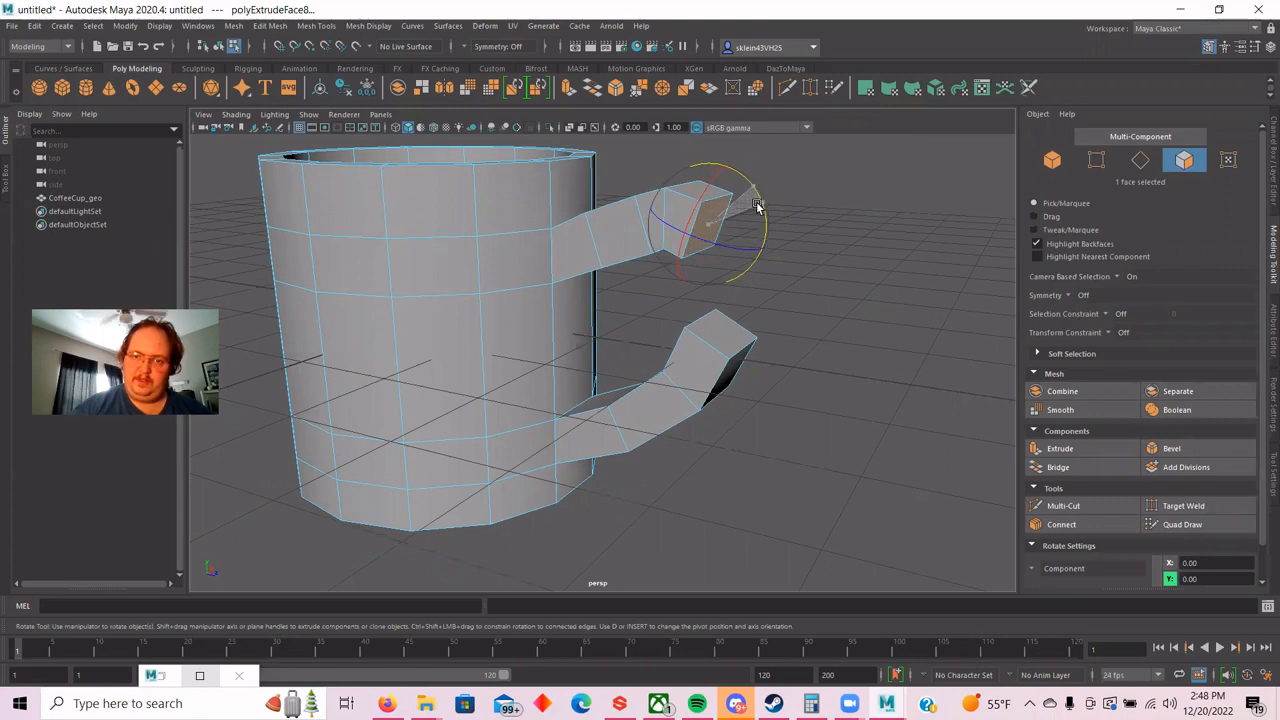
Extrude the upper handle section's downward-tilted end face by about 0.33.
left_click_drag(880, 280, 803, 277, "alt")
scroll(851, 312, "up", 3)
left_click_drag(851, 312, 823, 263, "alt")
scroll(868, 281, "up", 2)
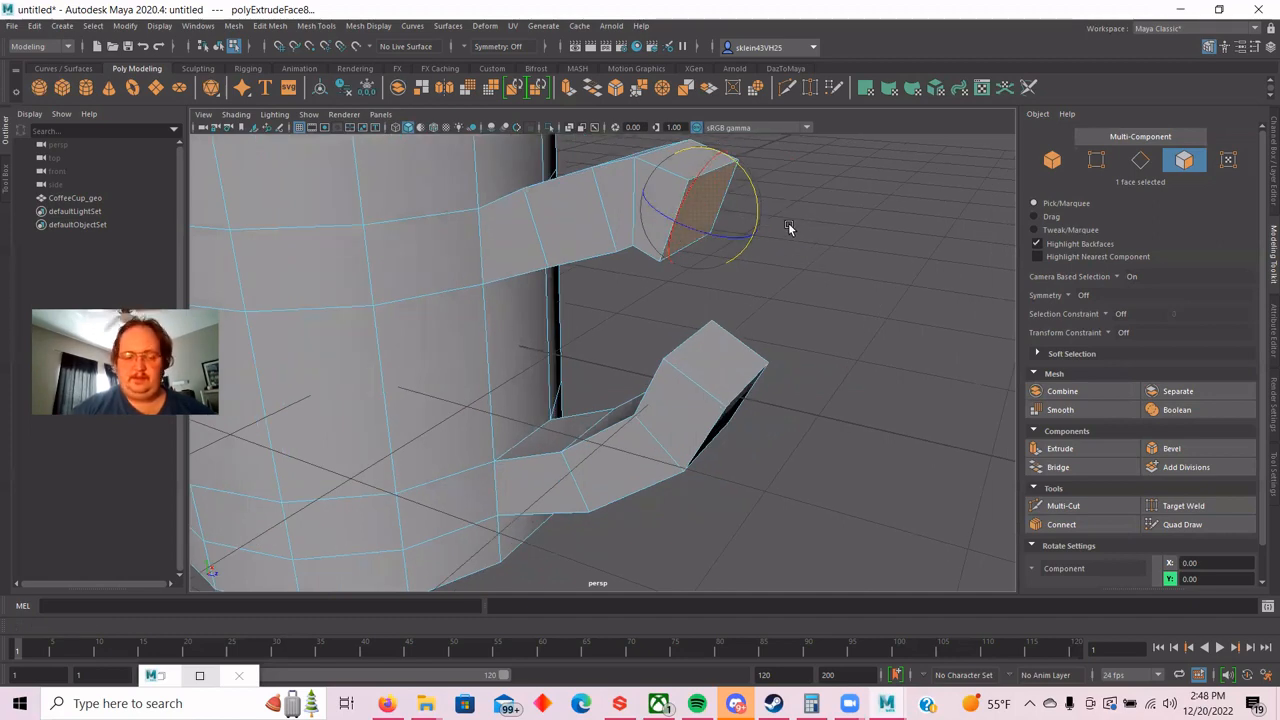
key("ctrl+e")
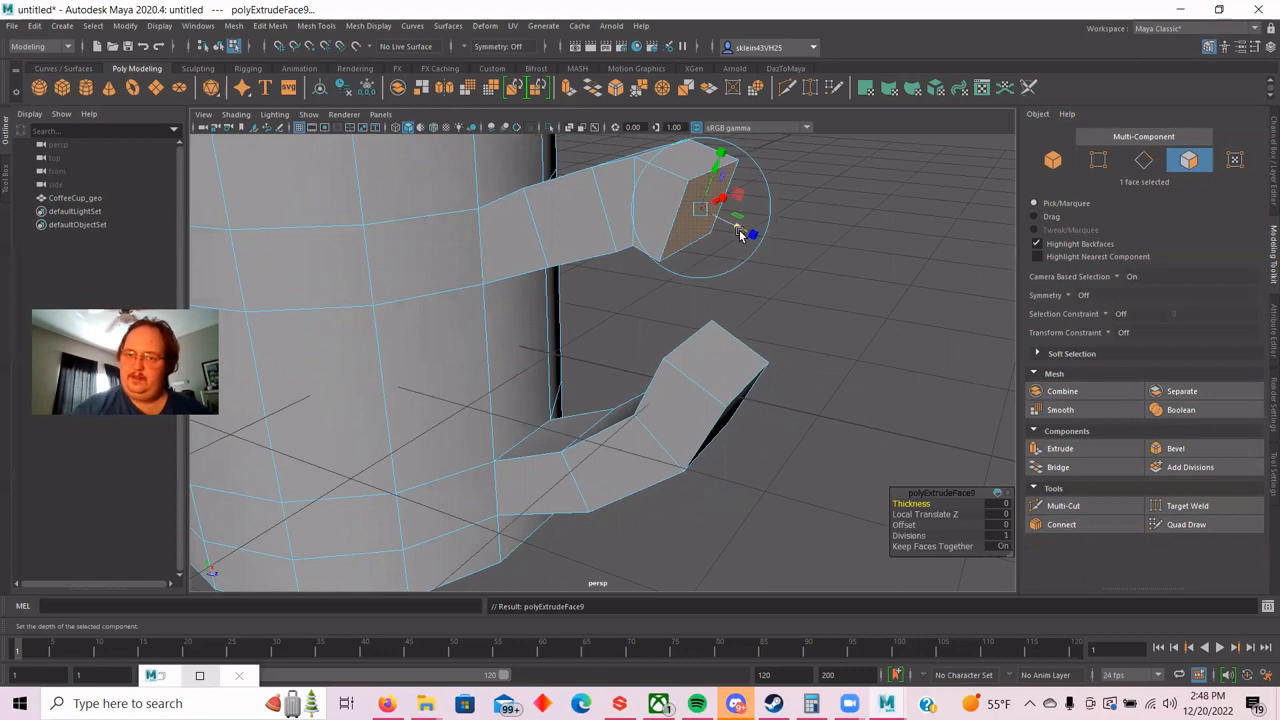
left_click_drag(752, 237, 784, 252)
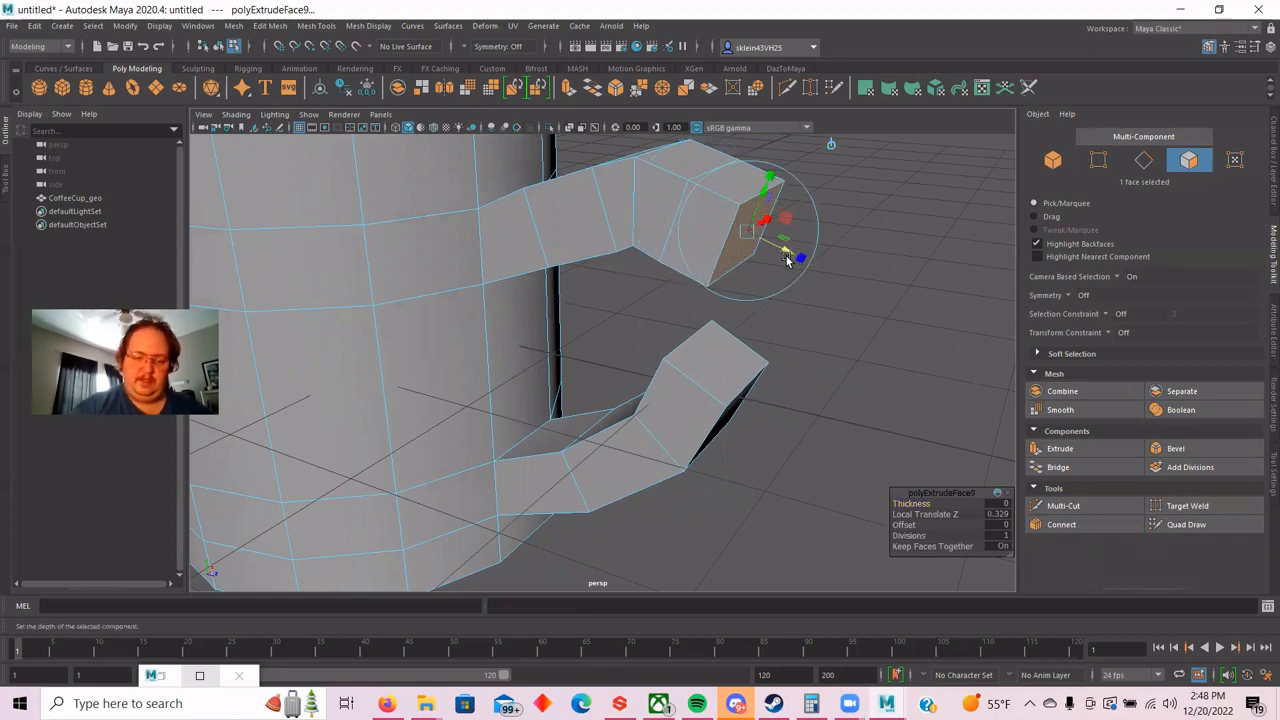
Rotate the upper handle section's new end face to point down toward the lower section and lower it to about Y 2.12.
key("e")
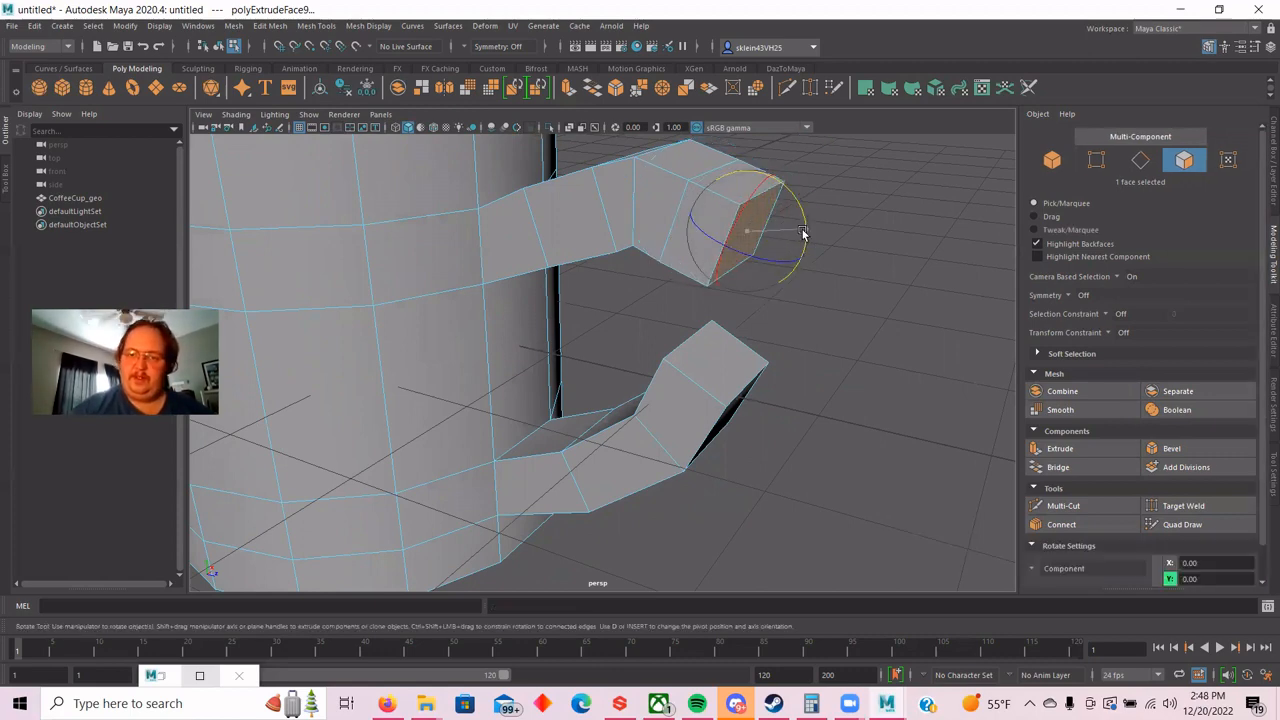
left_click_drag(802, 233, 802, 259)
key("w")
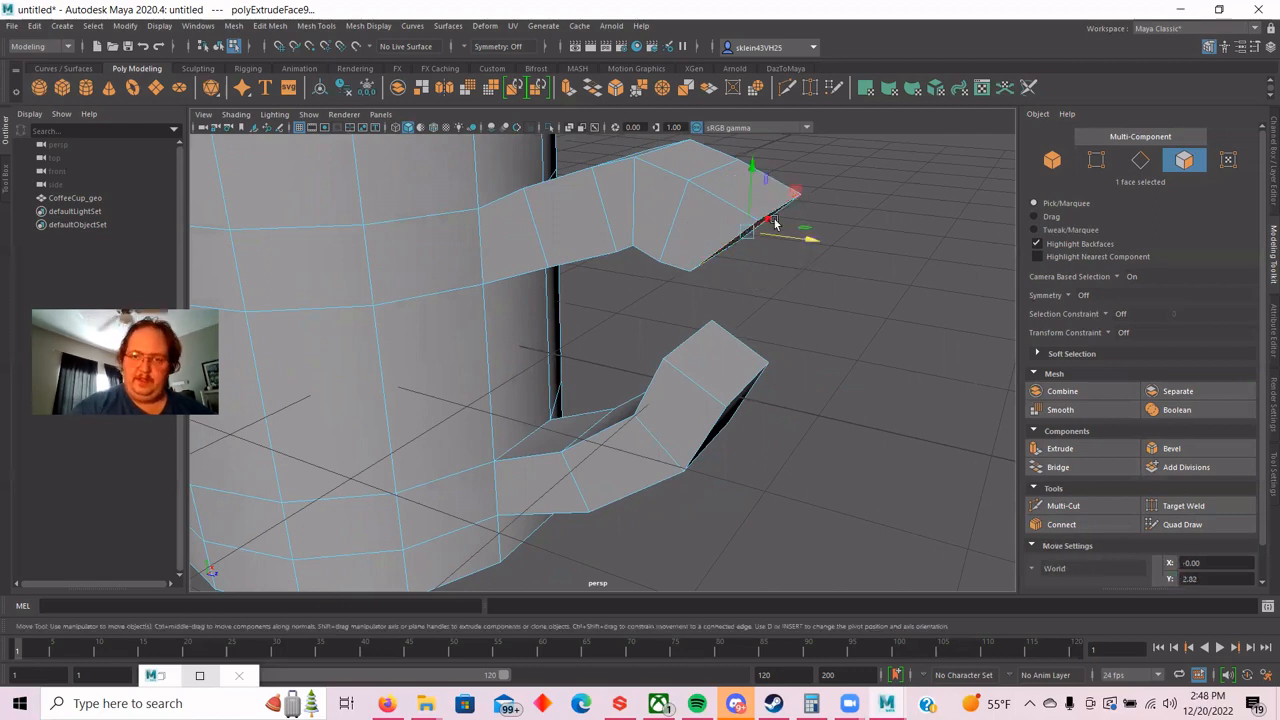
left_click_drag(752, 178, 752, 222)
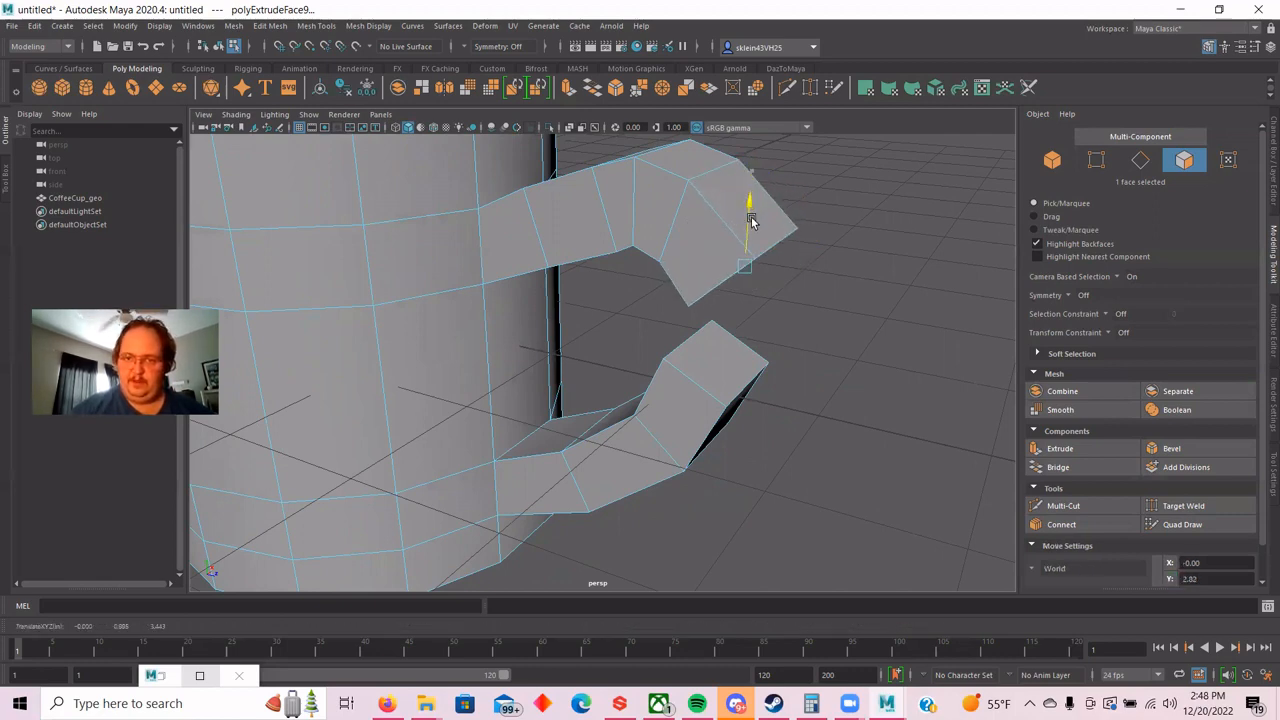
left_click_drag(808, 277, 944, 289, "alt")
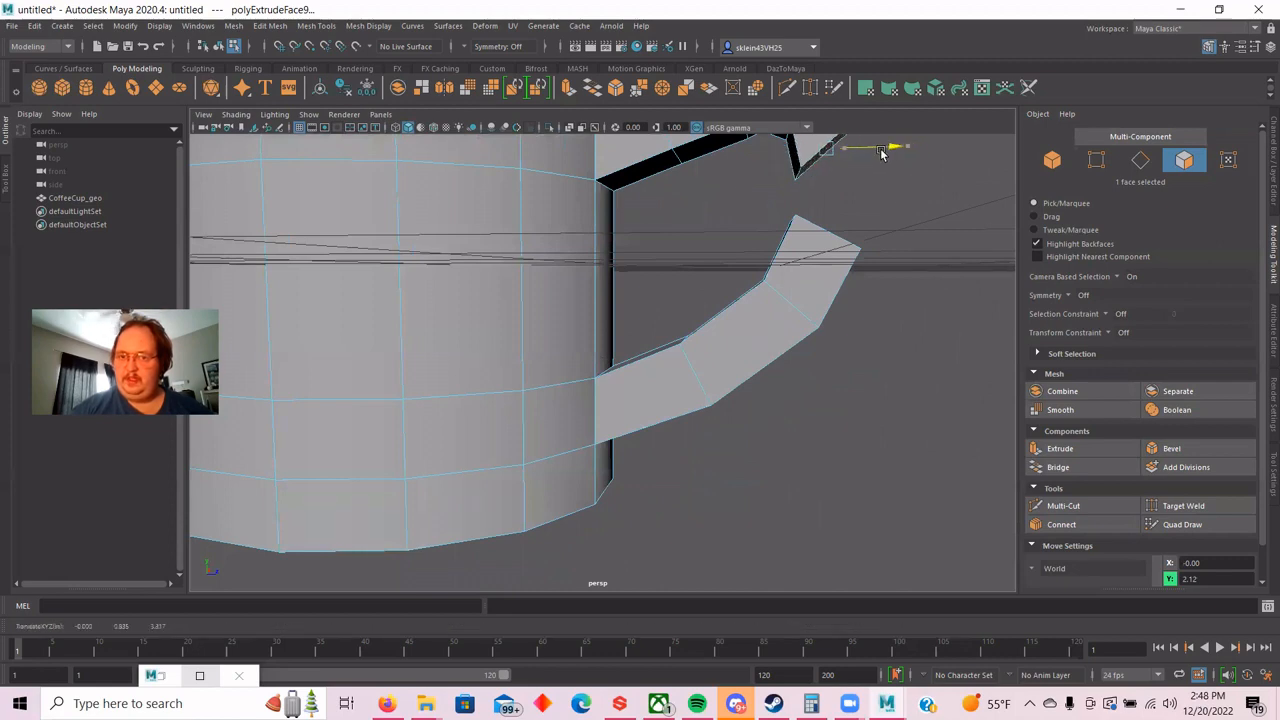
left_click_drag(909, 218, 829, 274, "alt")
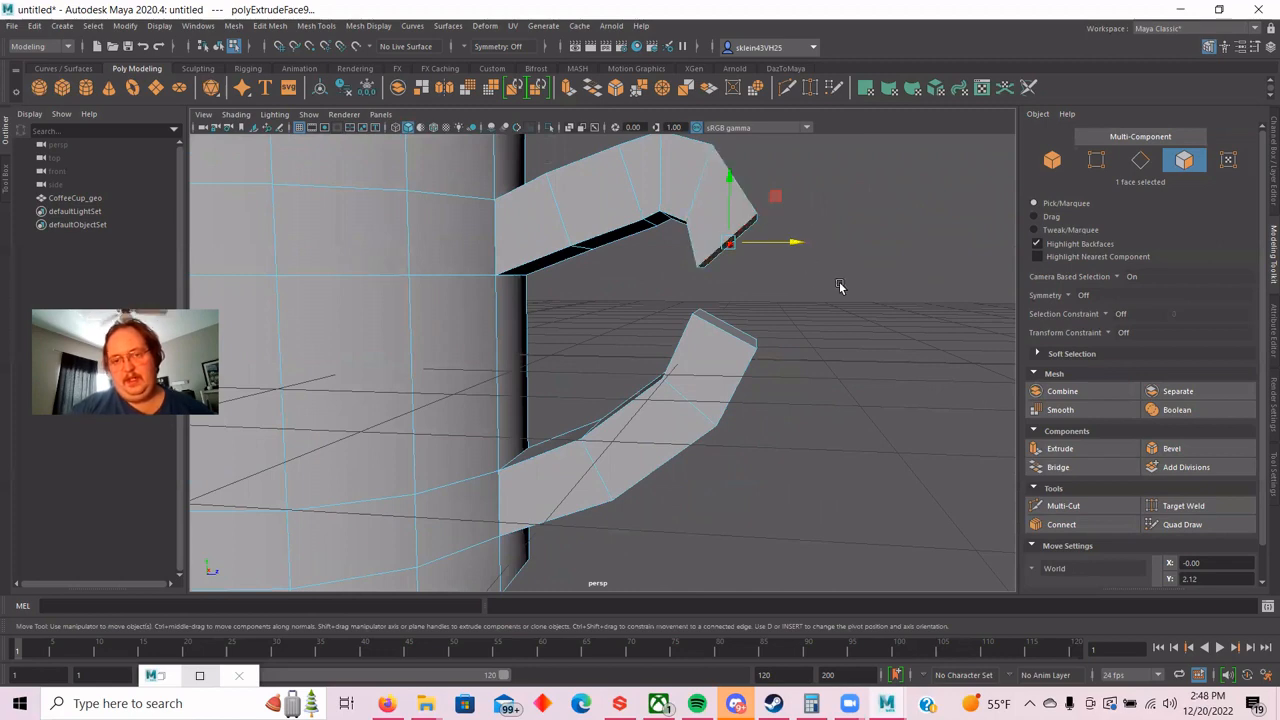
left_click_drag(840, 283, 748, 300, "alt")
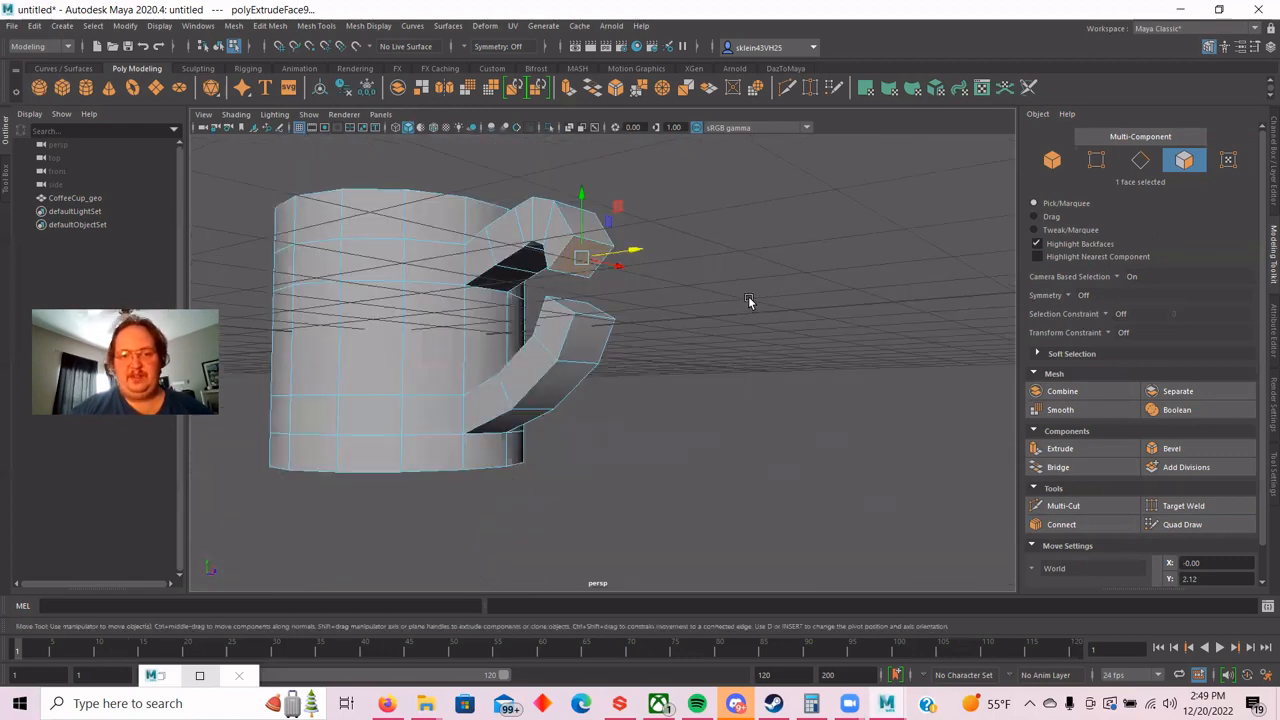
right_click_drag(748, 300, 837, 266, "alt")
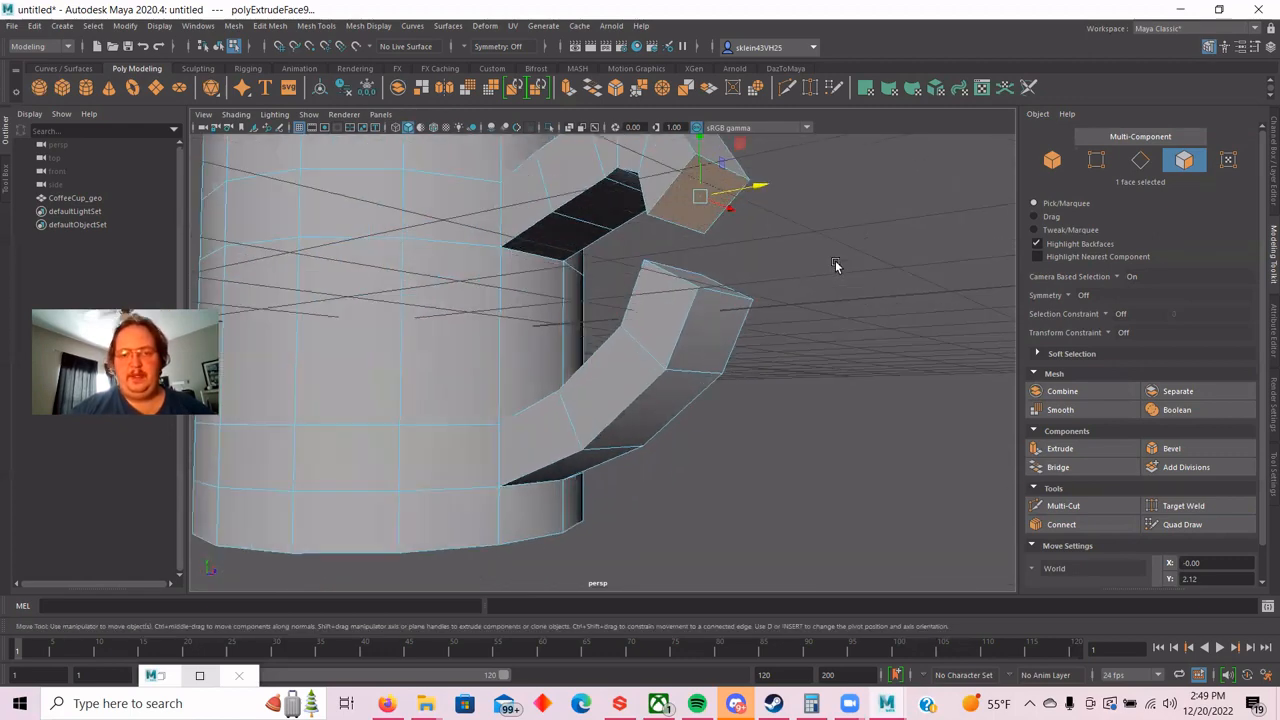
left_click_drag(837, 266, 781, 304, "alt")
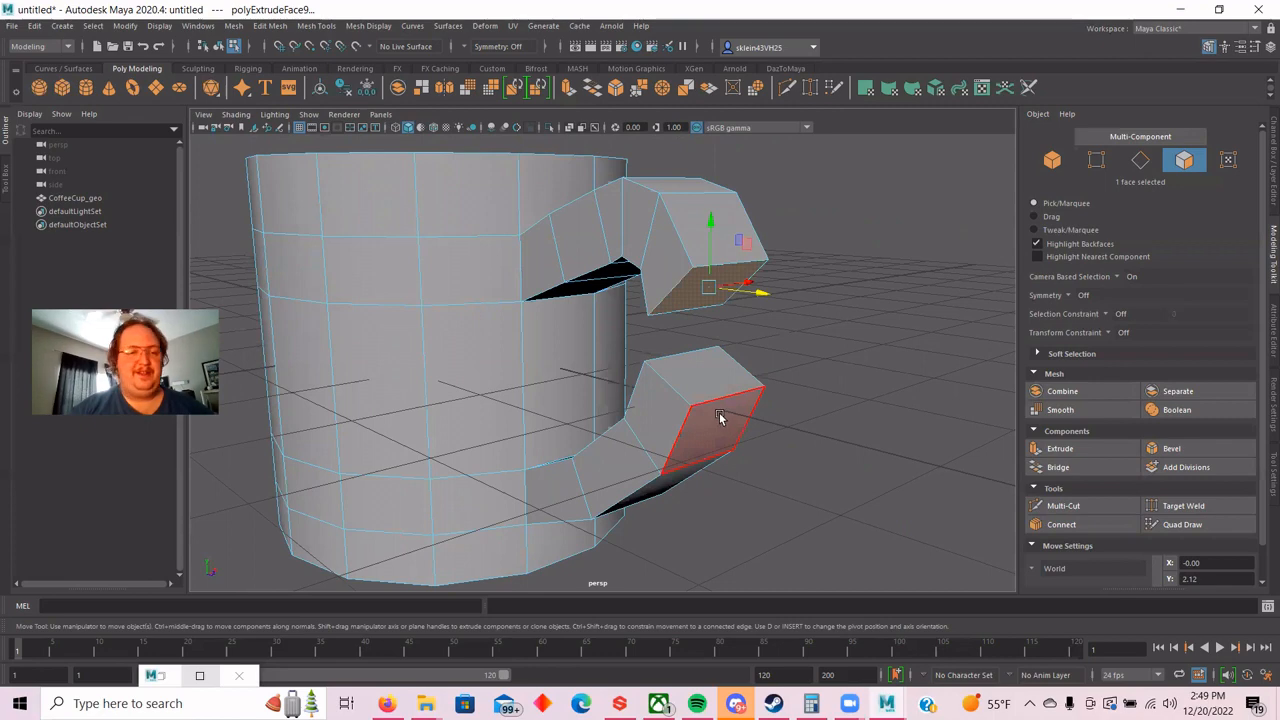
scroll(795, 333, "up", 3)
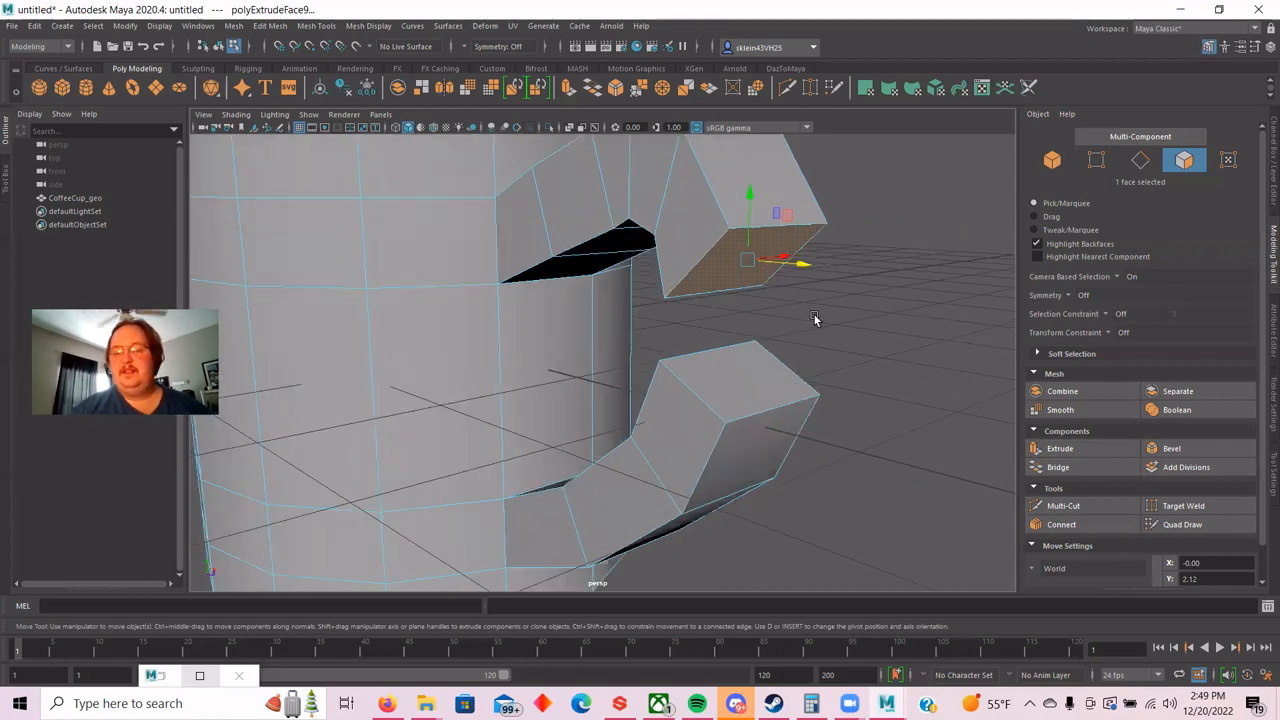
Delete the facing end faces of the upper and lower handle sections.
mouse_move(813, 316)
left_mouse_down("alt")
mouse_move(777, 331)
mouse_move(811, 320)
left_mouse_up("alt")
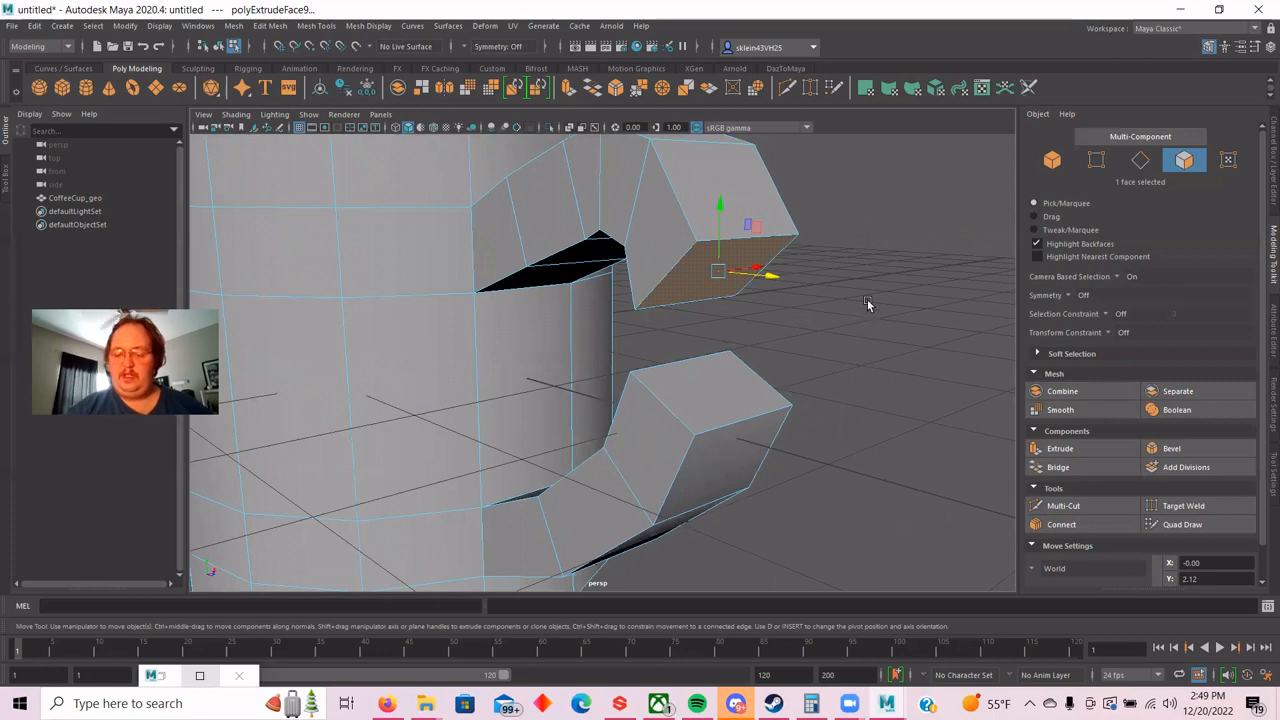
left_click_drag(866, 303, 886, 320, "alt")
key("Delete")
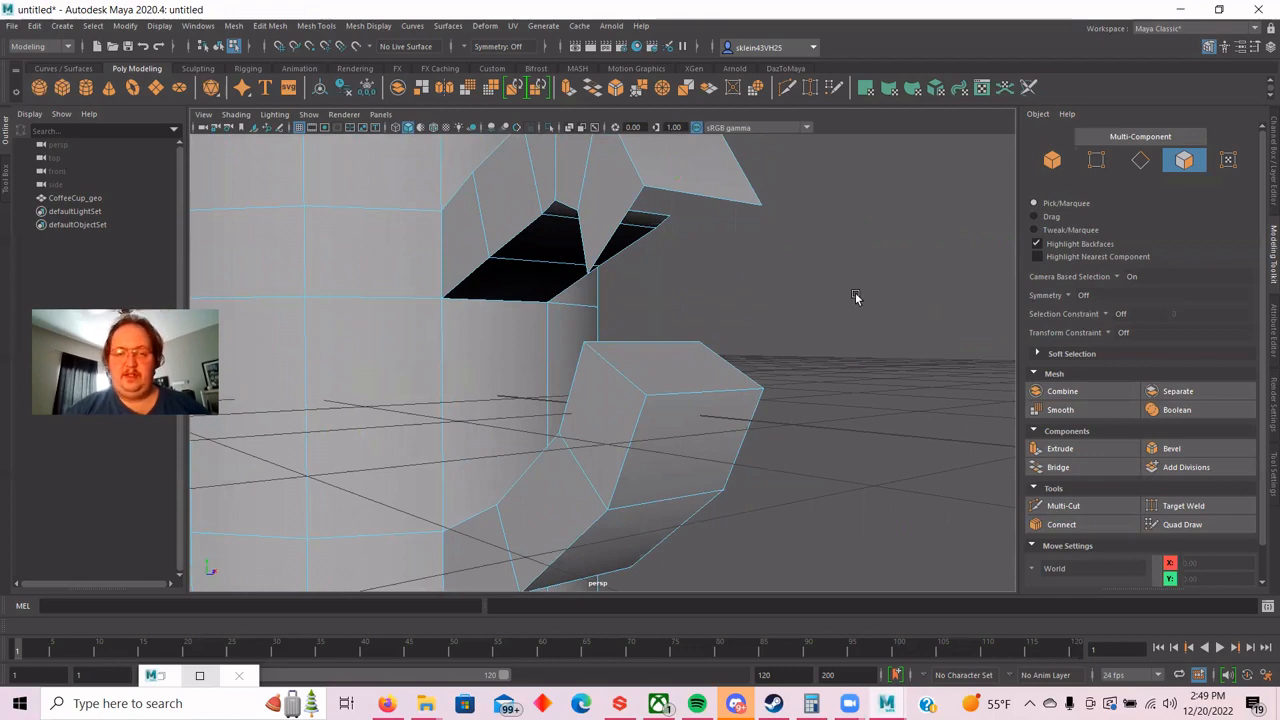
left_click_drag(855, 292, 737, 337, "alt")
left_click(698, 362)
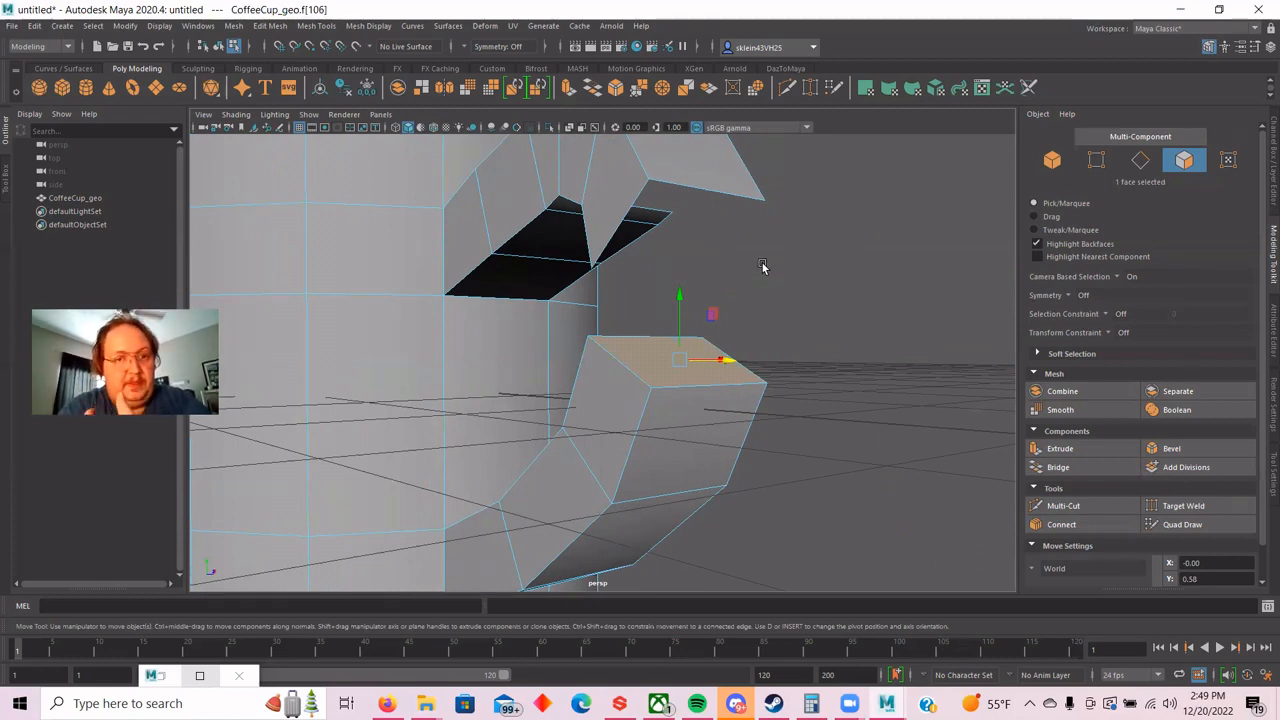
key("Delete")
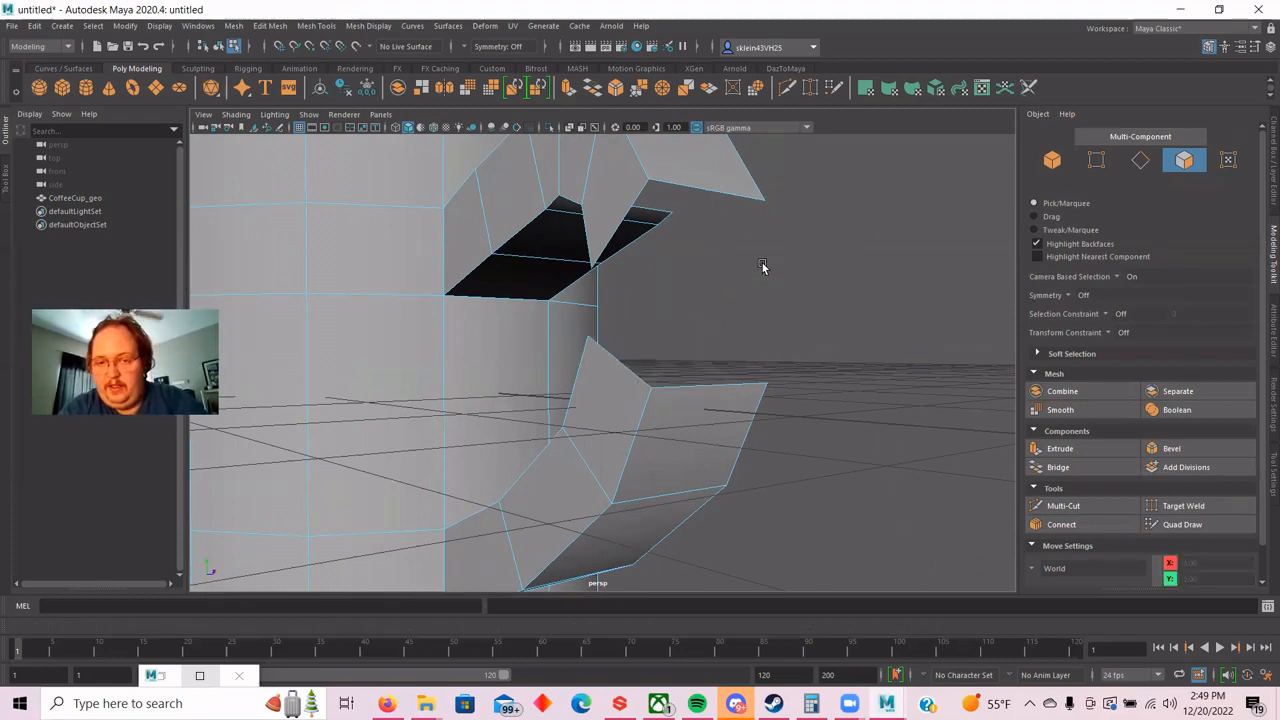
Bridge the open border edge loops of the upper and lower handle sections with 0 divisions and a linear curve type.
scroll(761, 261, "down", 2)
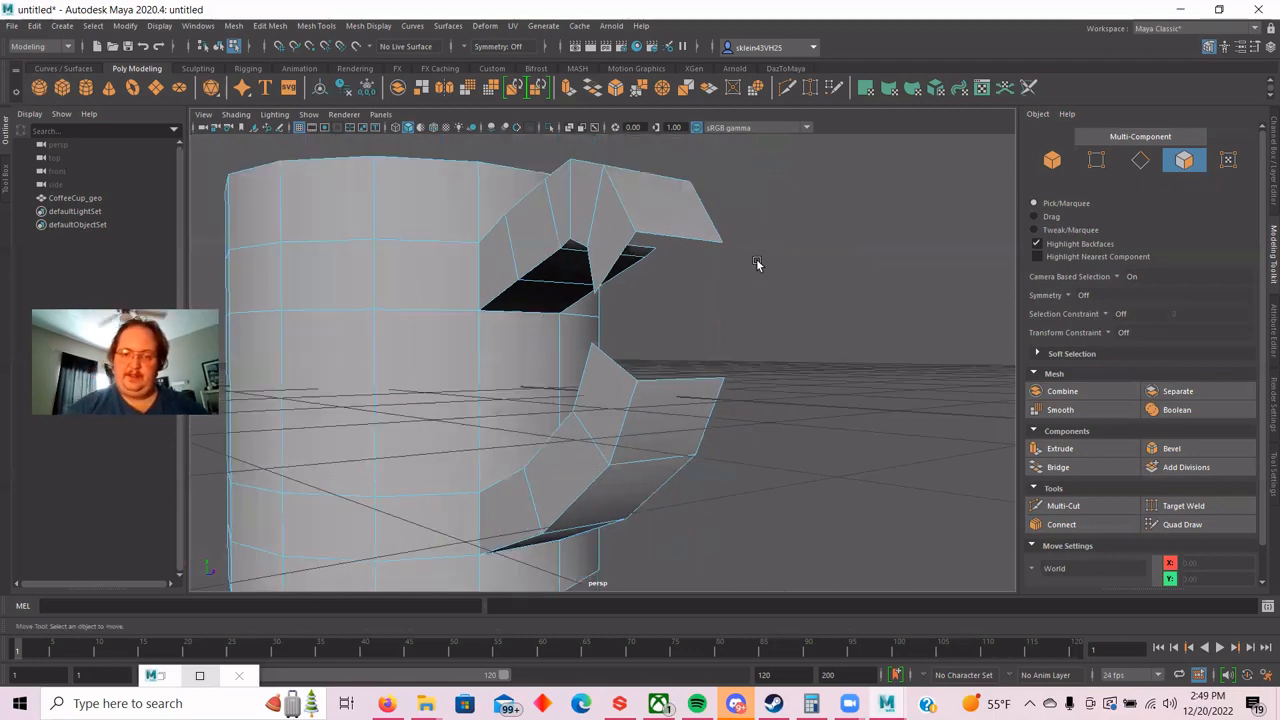
mouse_move(780, 277)
left_mouse_down("alt")
mouse_move(769, 309)
mouse_move(751, 314)
mouse_move(780, 297)
left_mouse_up("alt")
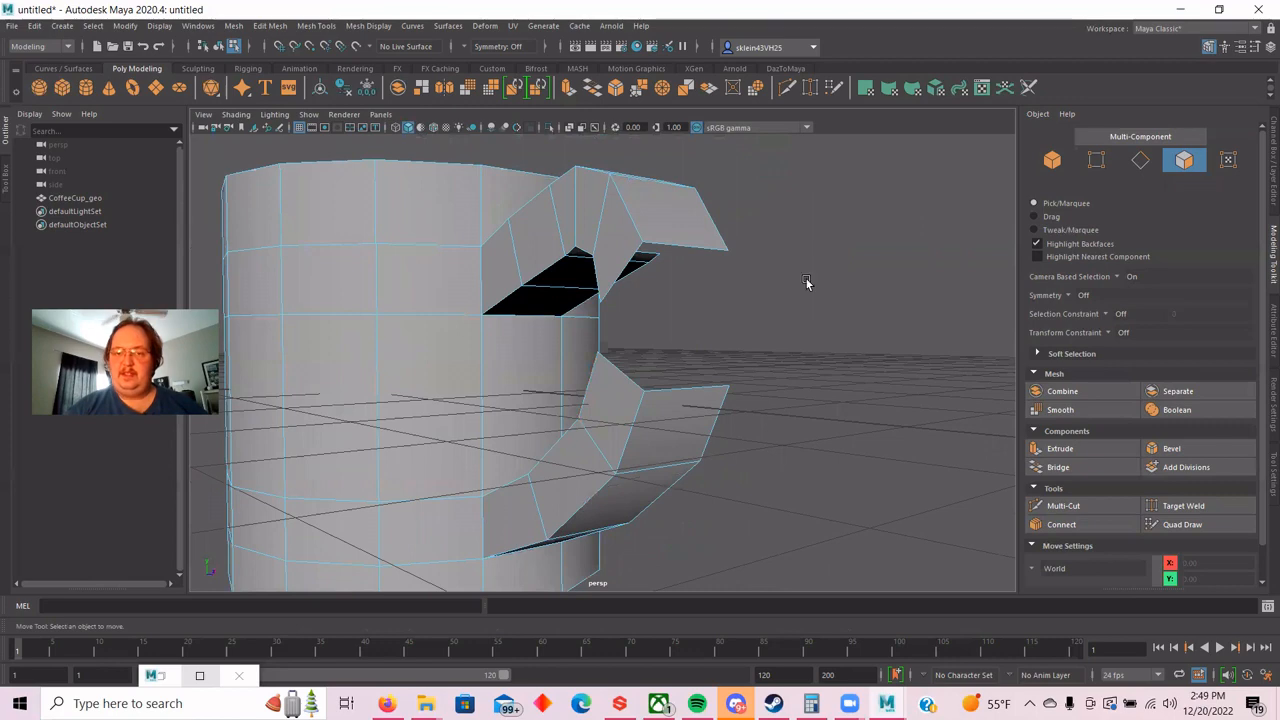
mouse_move(843, 264)
left_mouse_down("alt")
mouse_move(836, 234)
mouse_move(799, 232)
mouse_move(835, 241)
left_mouse_up("alt")
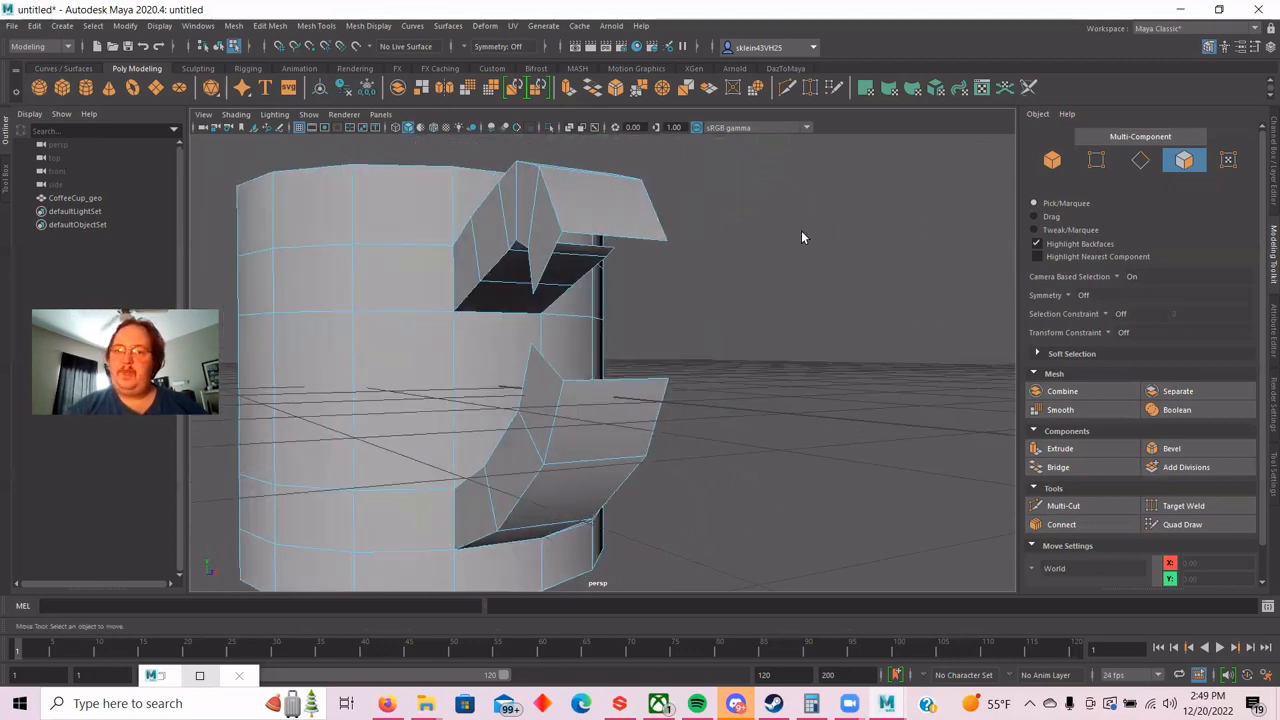
right_click_drag(801, 231, 799, 203)
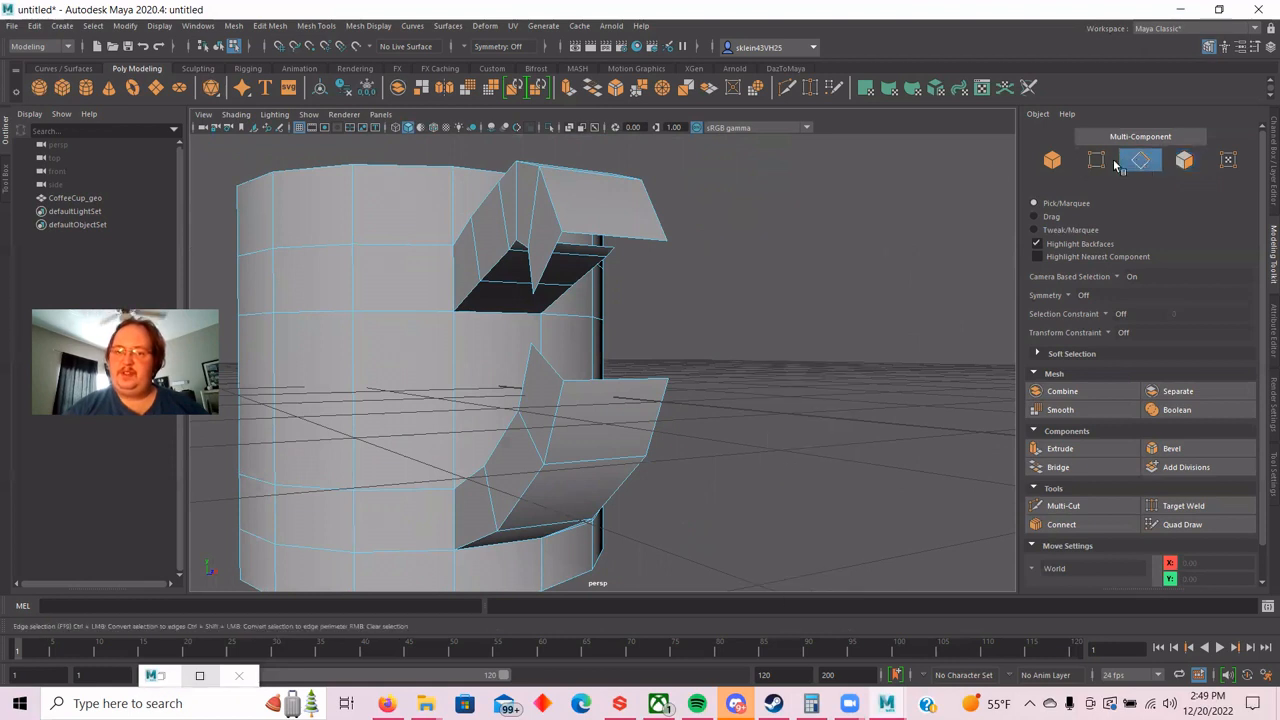
double_click(585, 240)
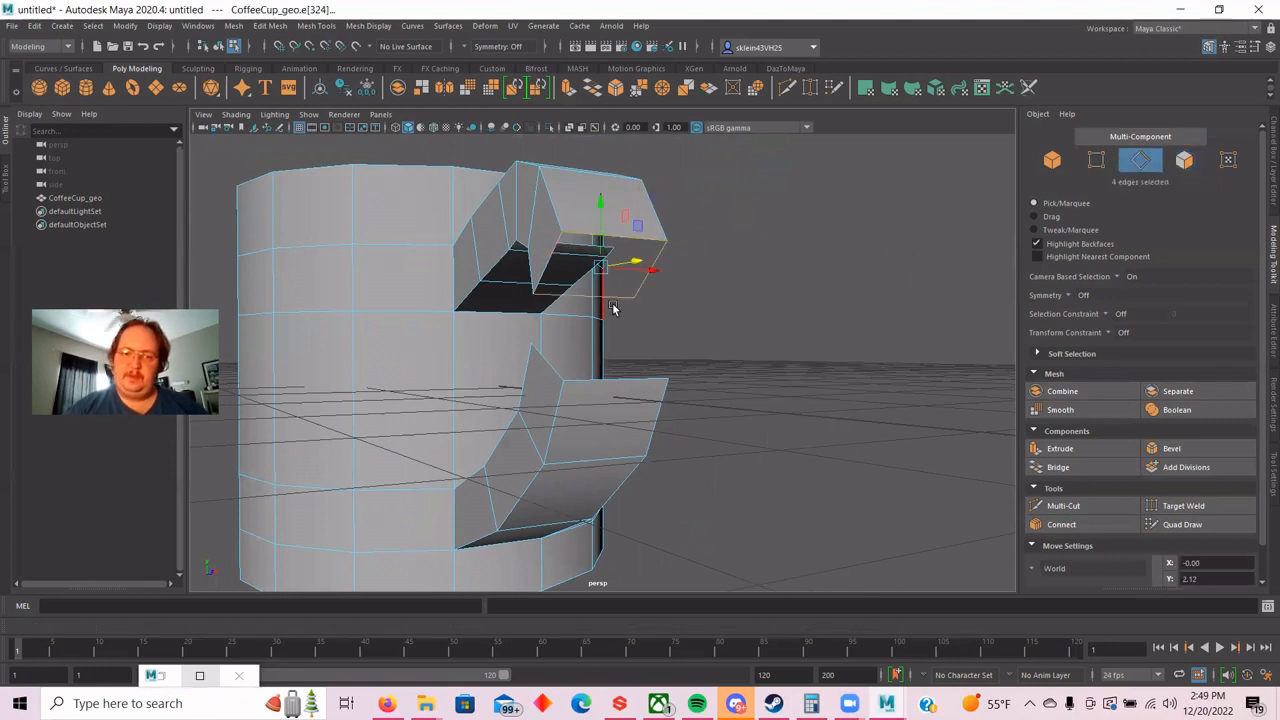
double_click(592, 380, "shift")
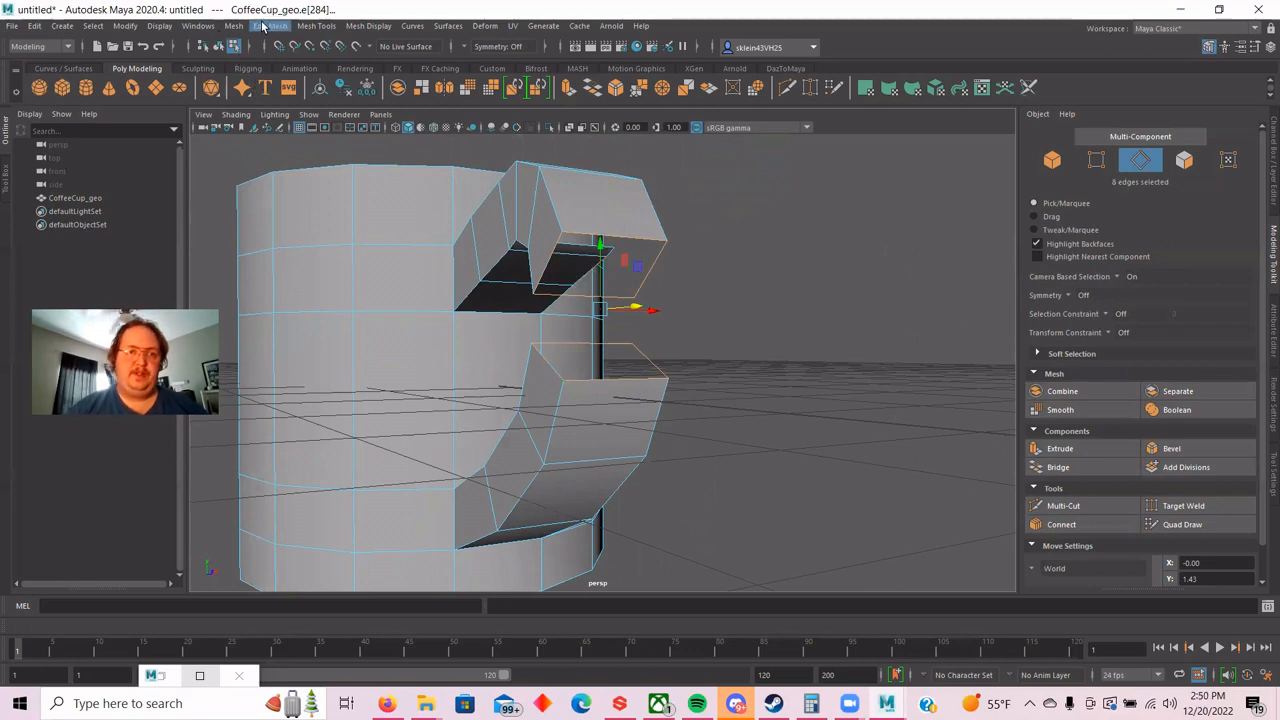
left_click(264, 27)
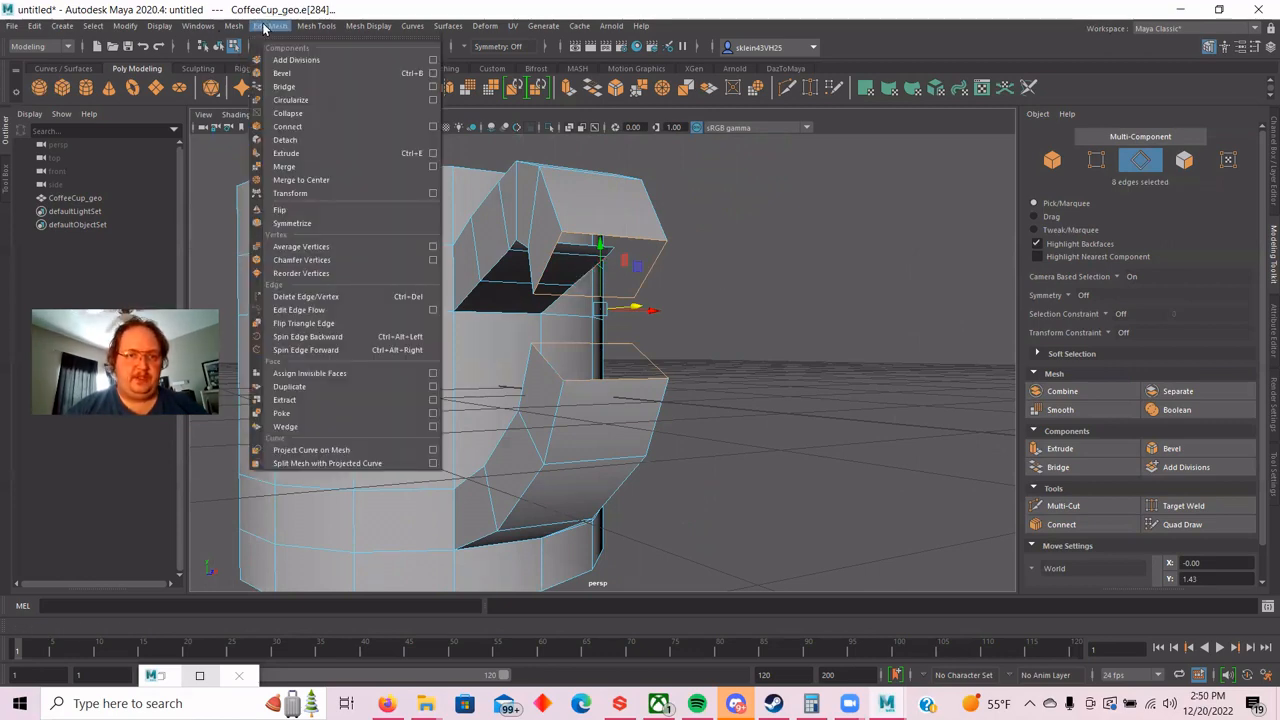
left_click(290, 86)
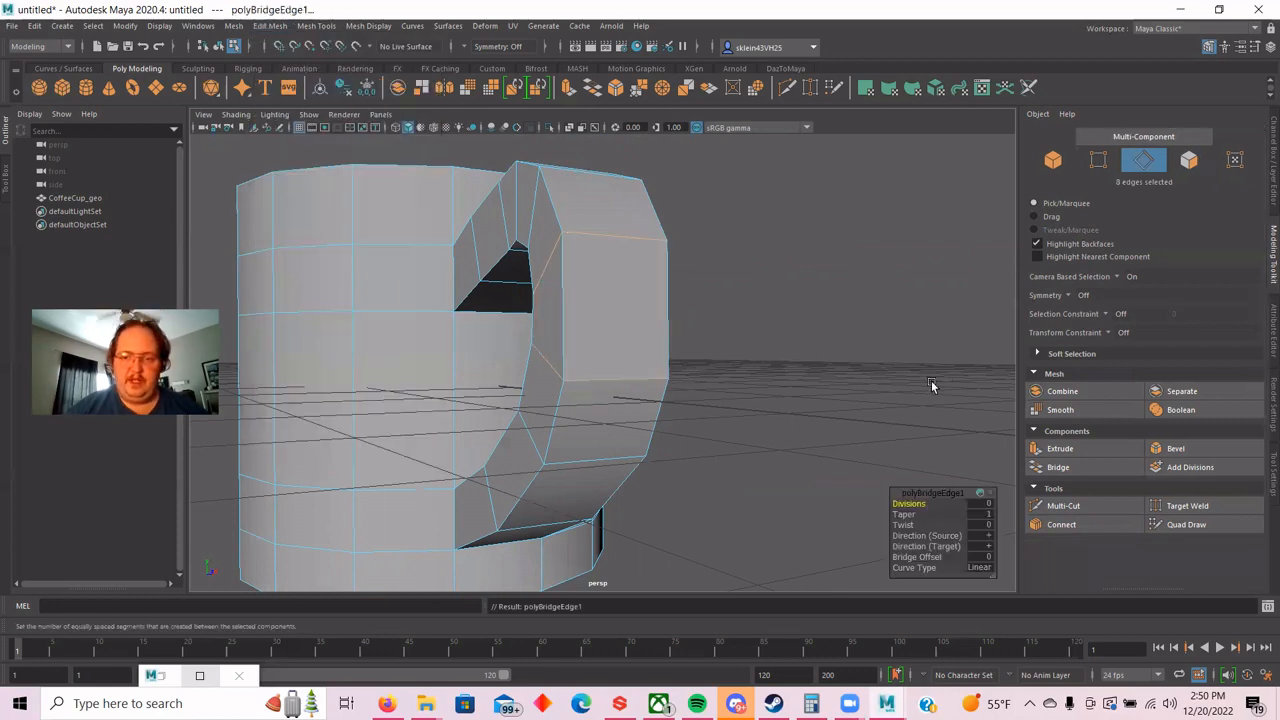
Return the cup to object mode, inspect its body and handle in smooth preview, and restore the unsmoothed display.
left_click_drag(837, 363, 913, 360, "alt")
right_click_drag(913, 360, 859, 347, "alt")
left_click_drag(890, 340, 819, 303, "alt")
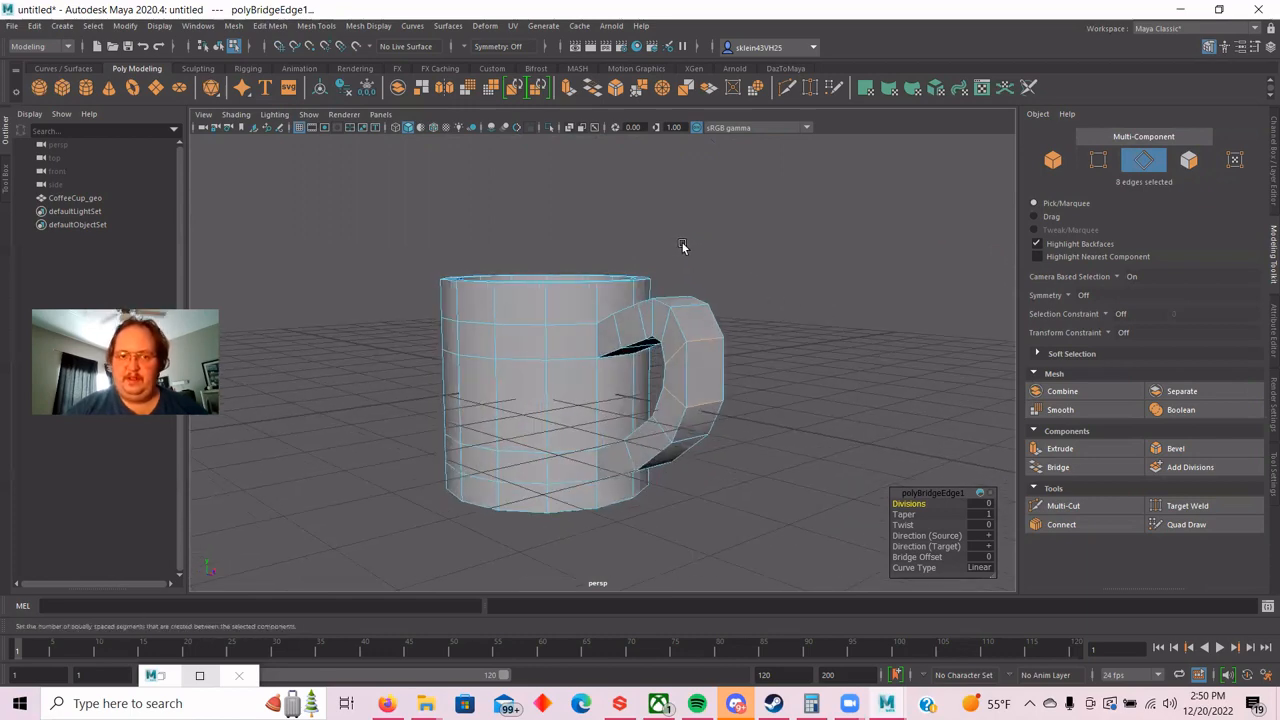
right_click(627, 218)
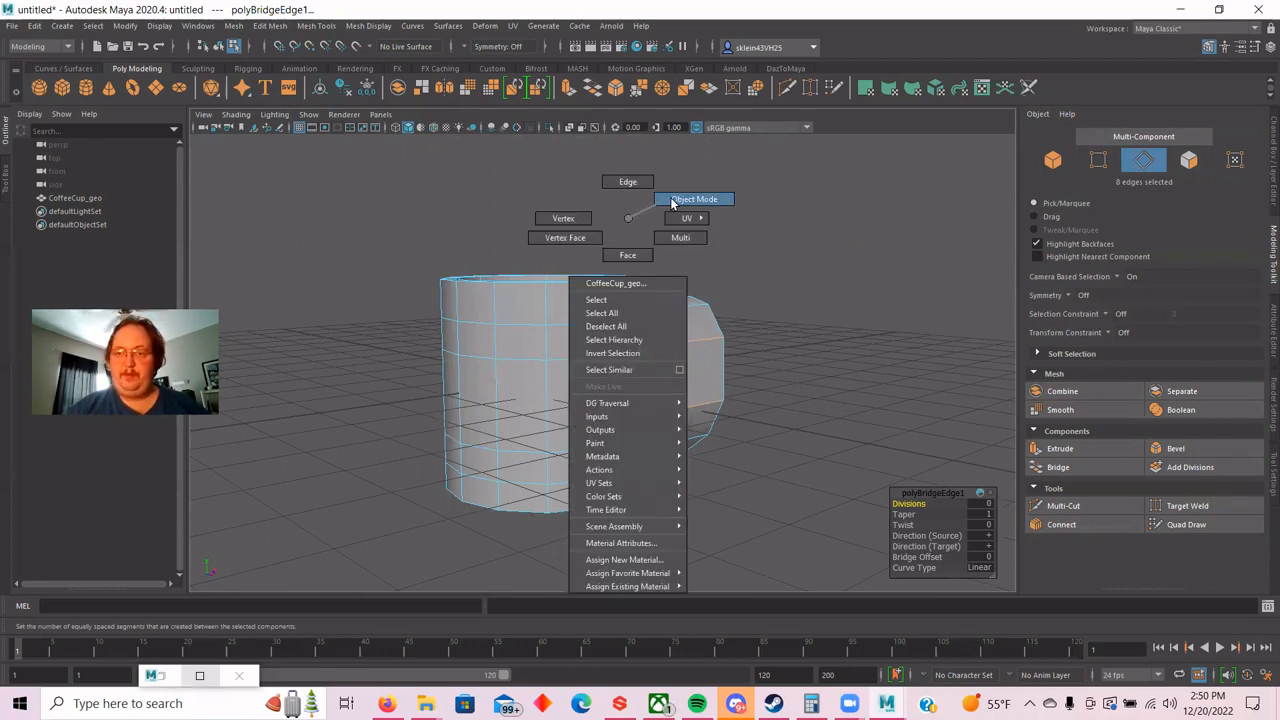
left_click(671, 199)
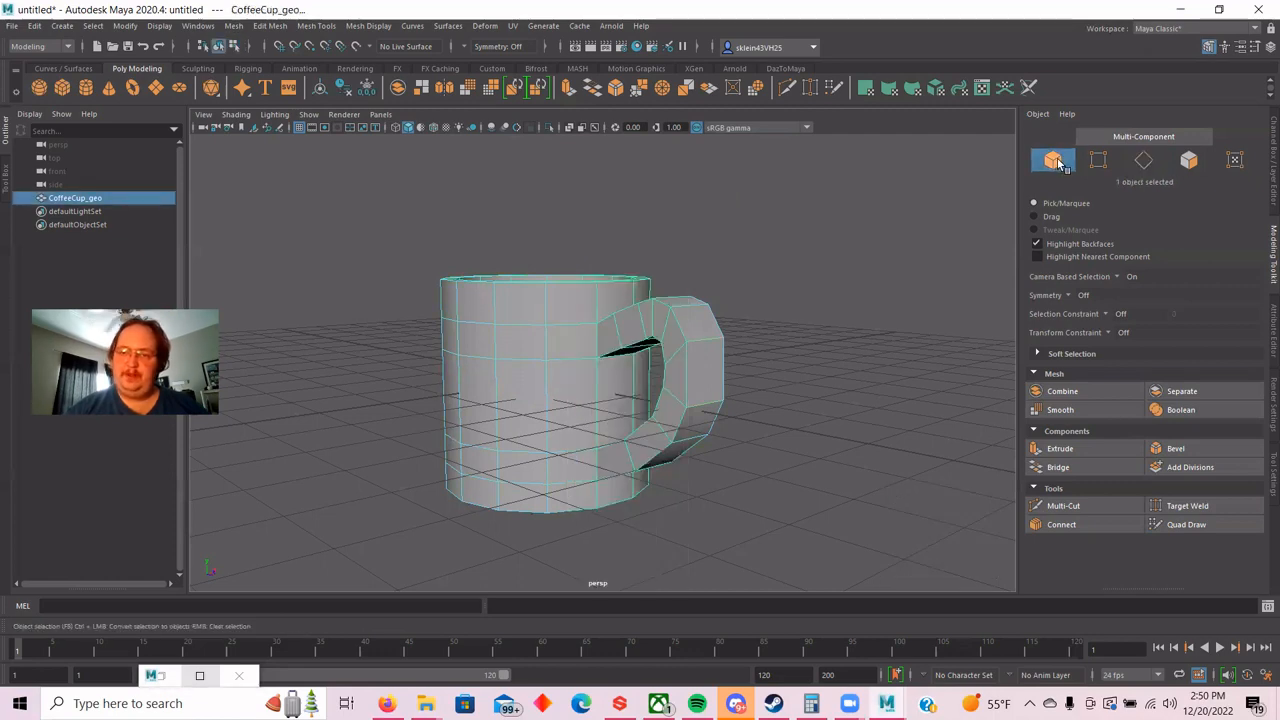
mouse_move(627, 221)
left_mouse_down("alt")
mouse_move(639, 236)
mouse_move(612, 228)
mouse_move(640, 237)
left_mouse_up("alt")
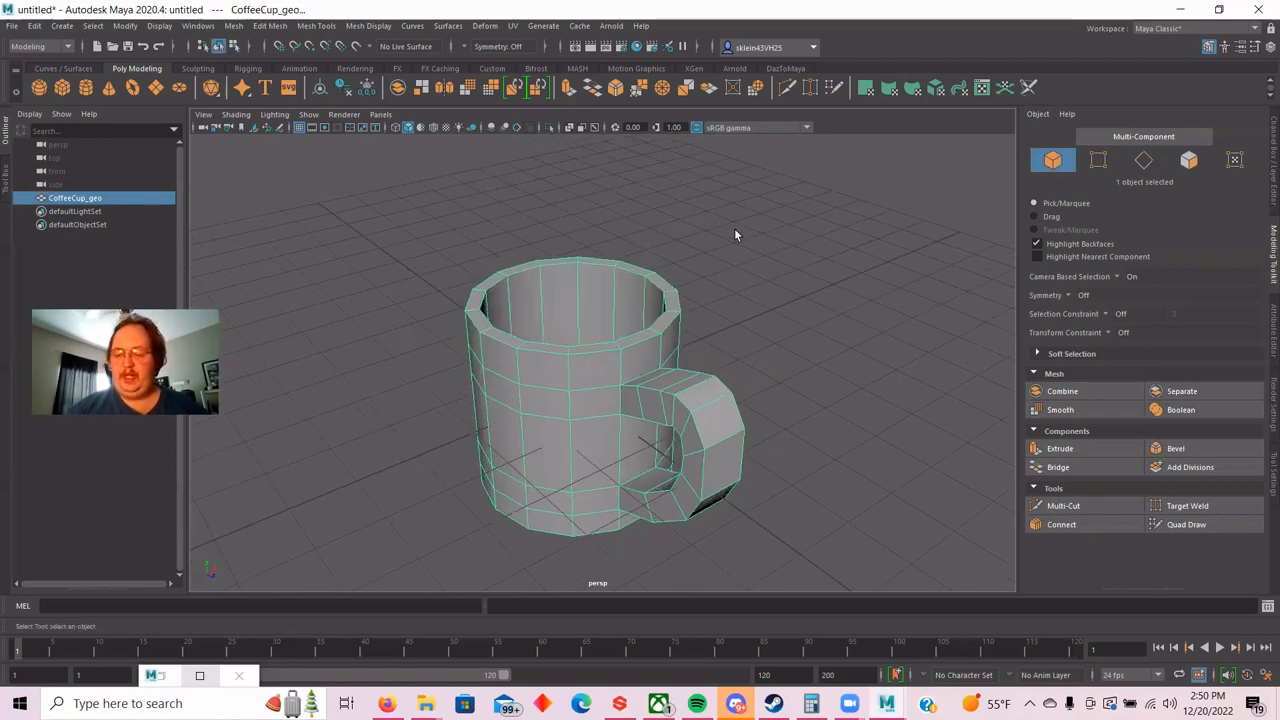
key("3")
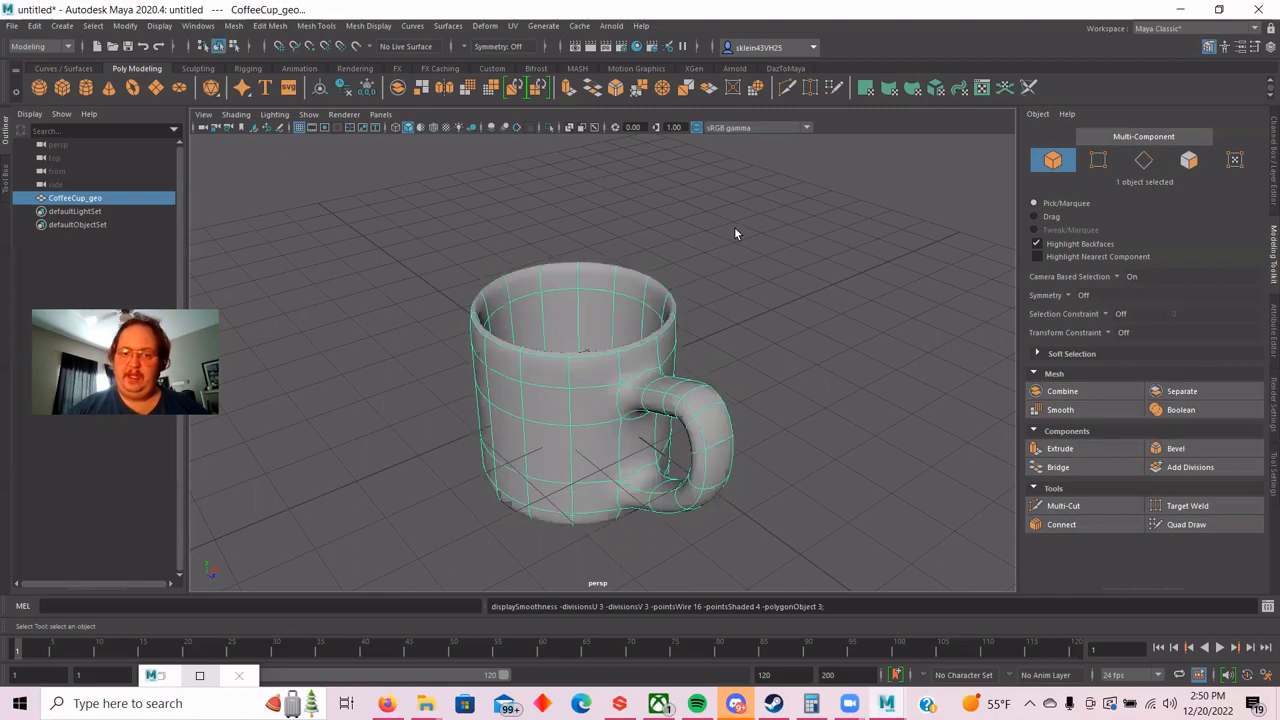
scroll(734, 235, "up", 2)
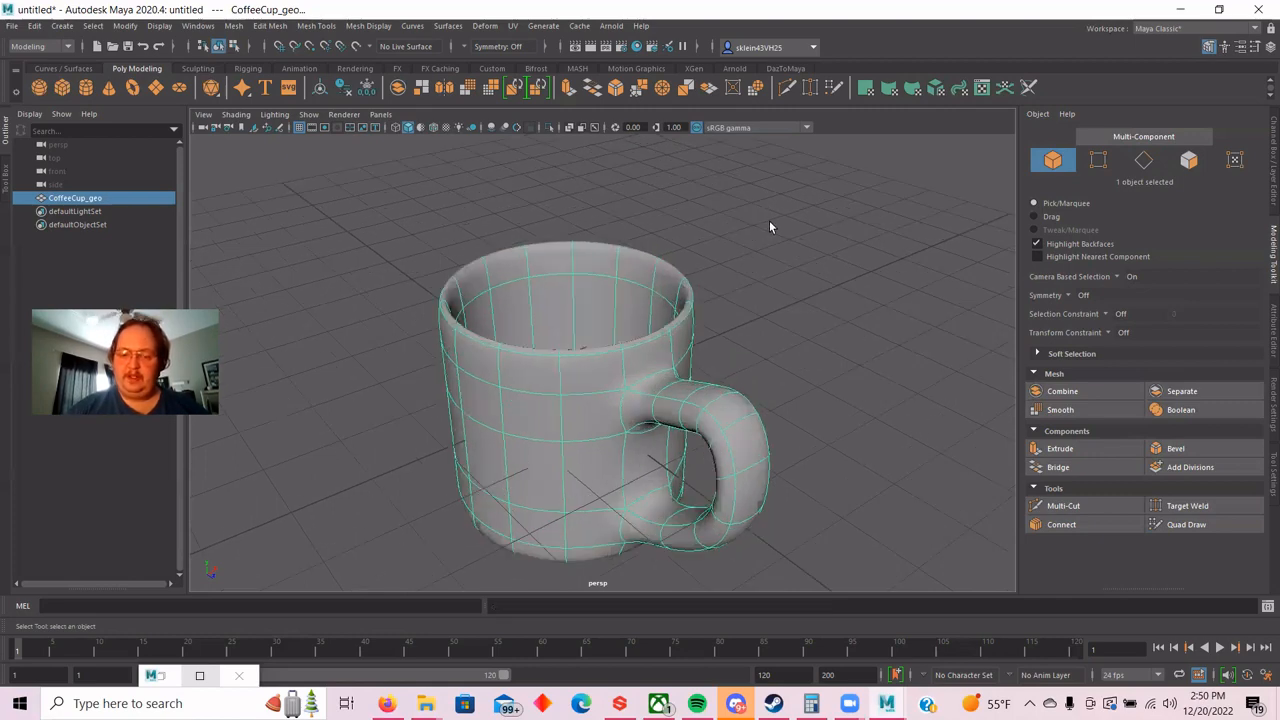
left_click_drag(760, 246, 810, 260, "alt")
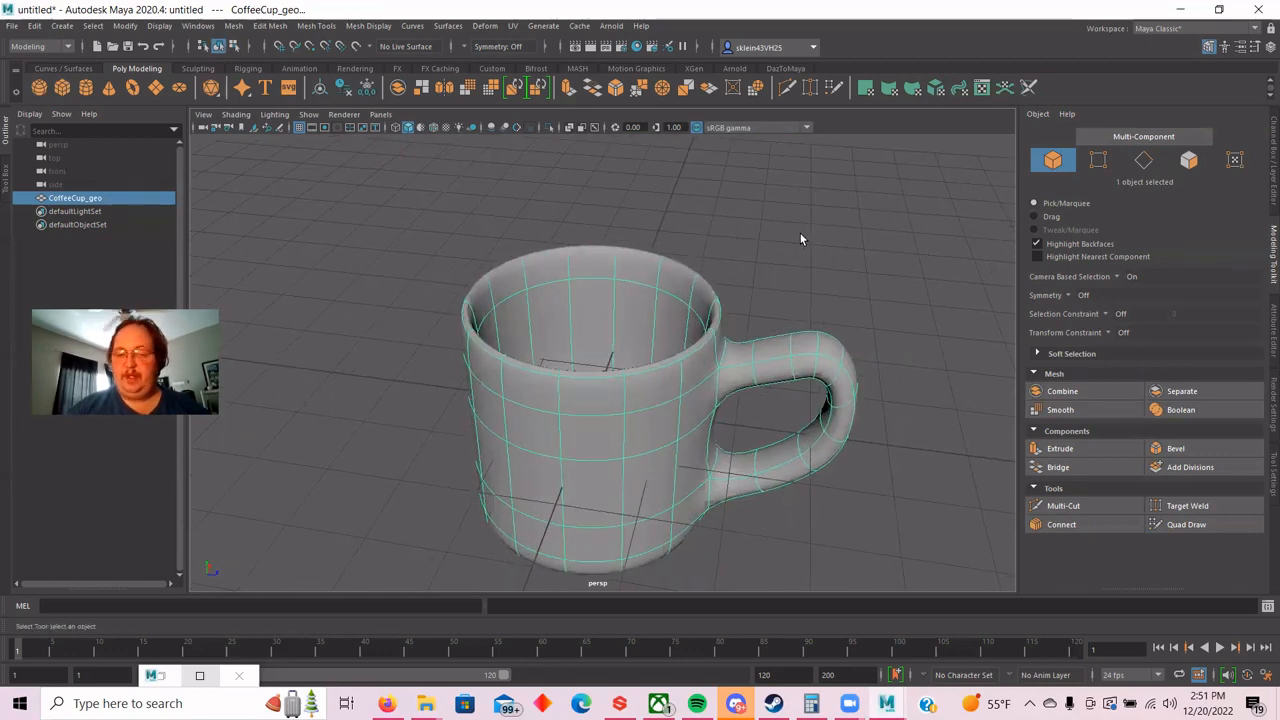
key("1")
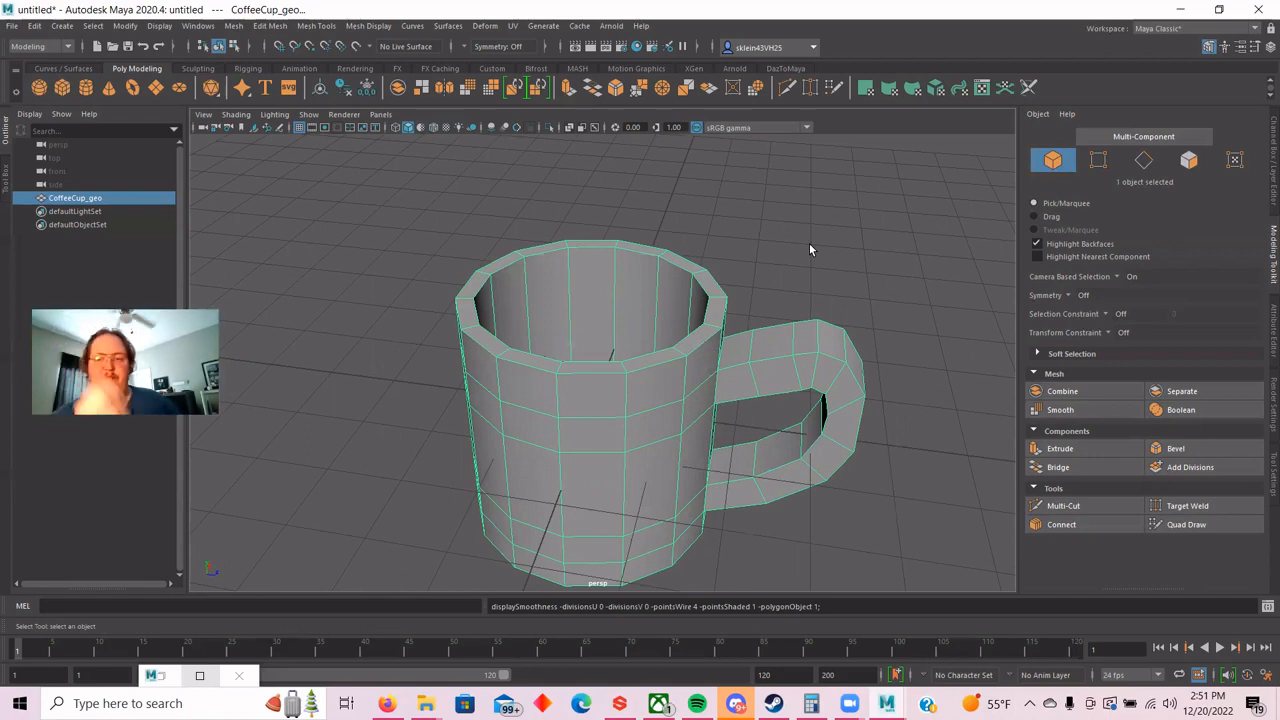
Insert an edge loop around the cup's outer wall just below the rim with the Multi-Cut tool.
left_click(1062, 505)
scroll(362, 460, "up", 4)
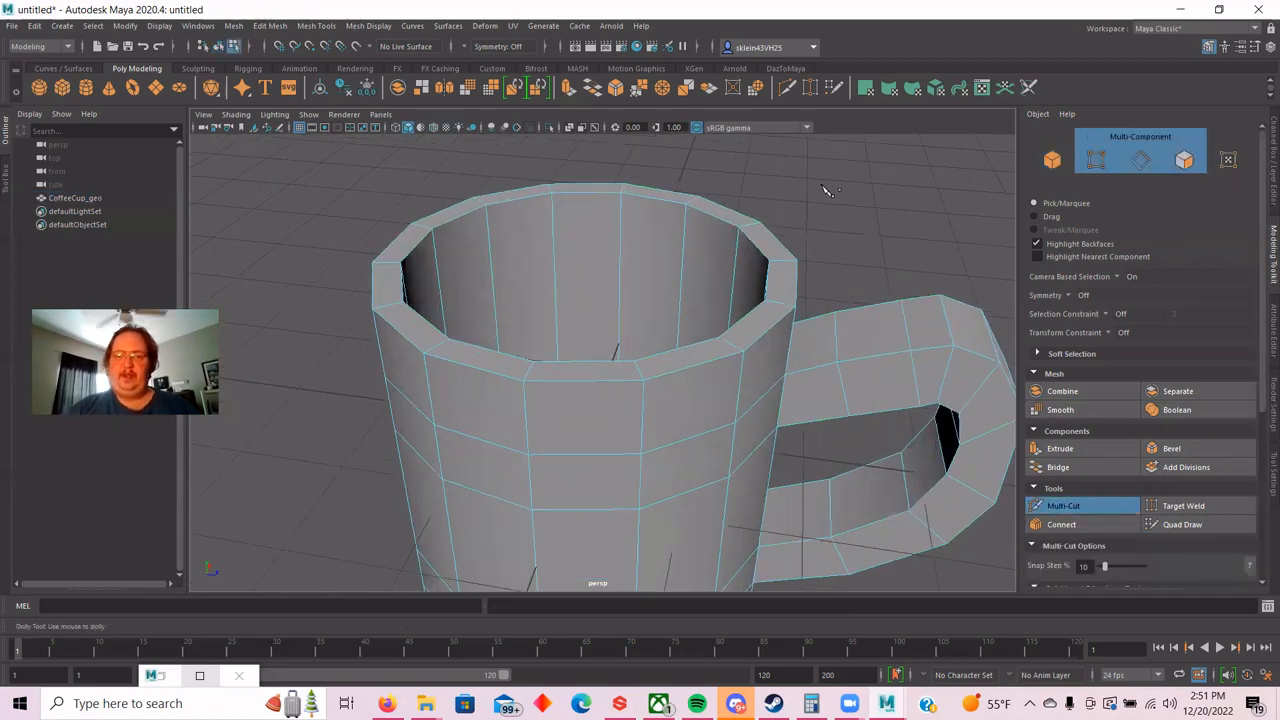
left_click_drag(838, 203, 823, 194, "alt")
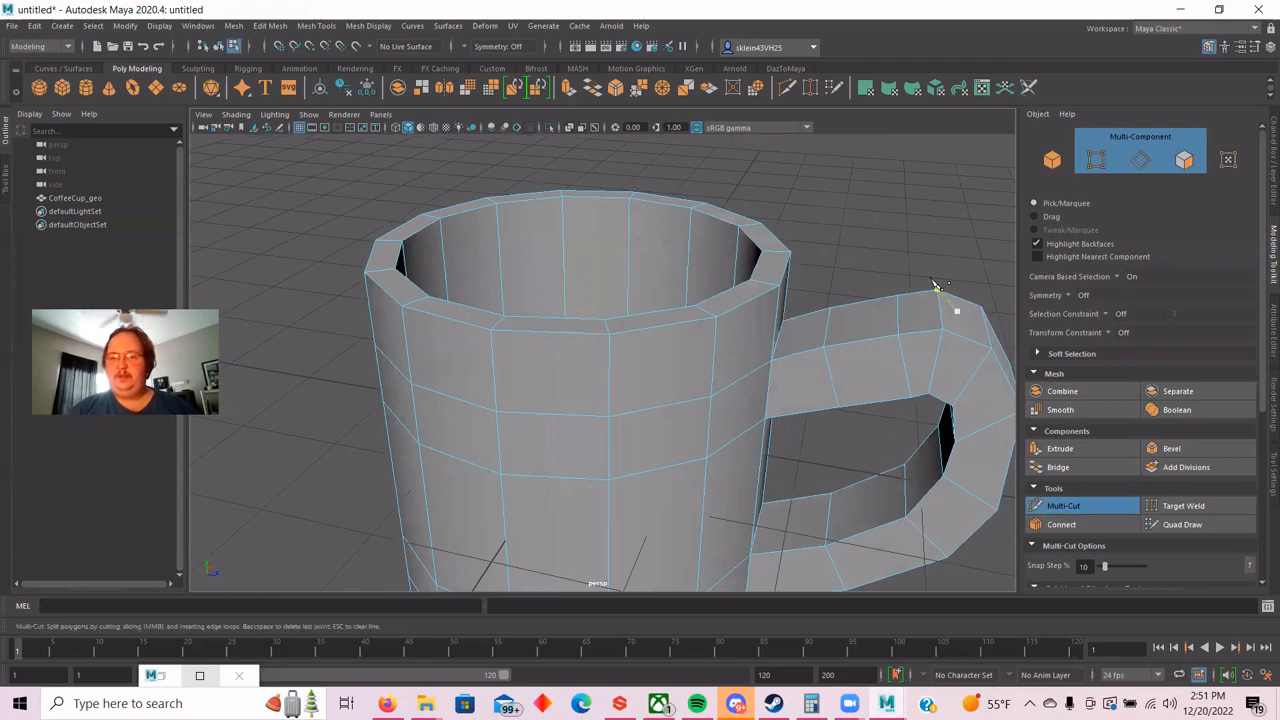
scroll(940, 285, "up", 2)
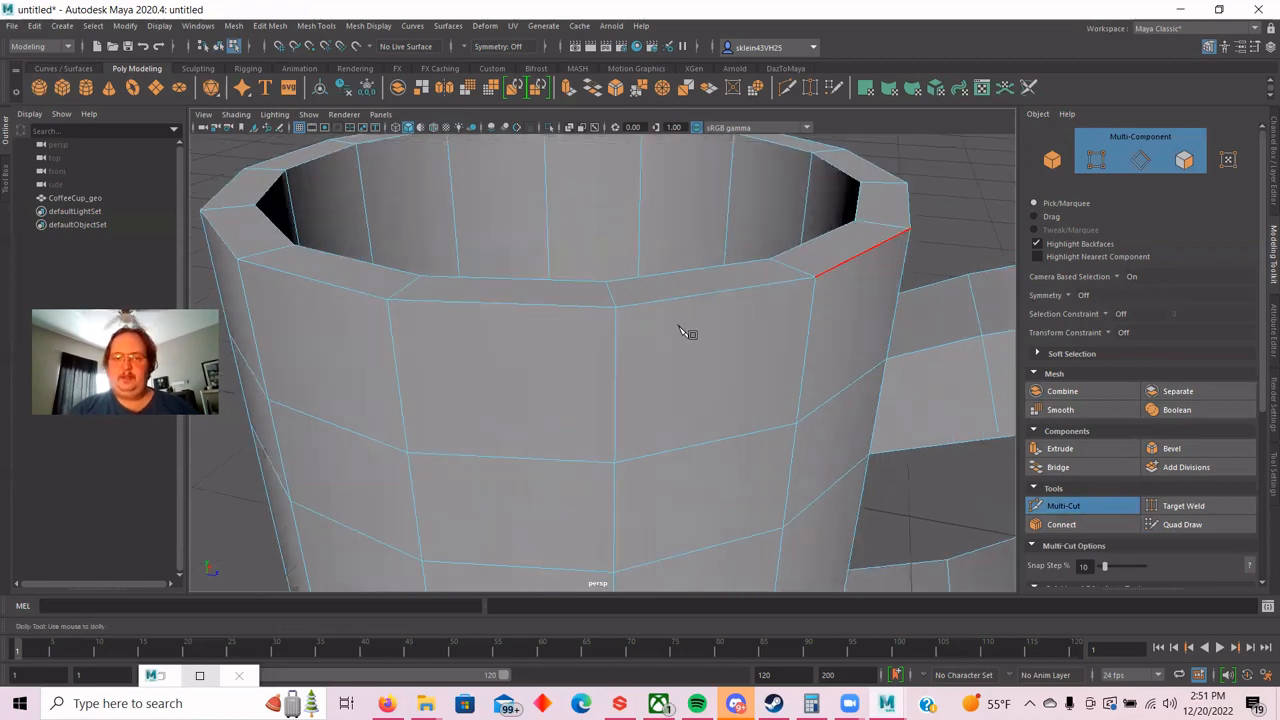
left_click(610, 326, "ctrl")
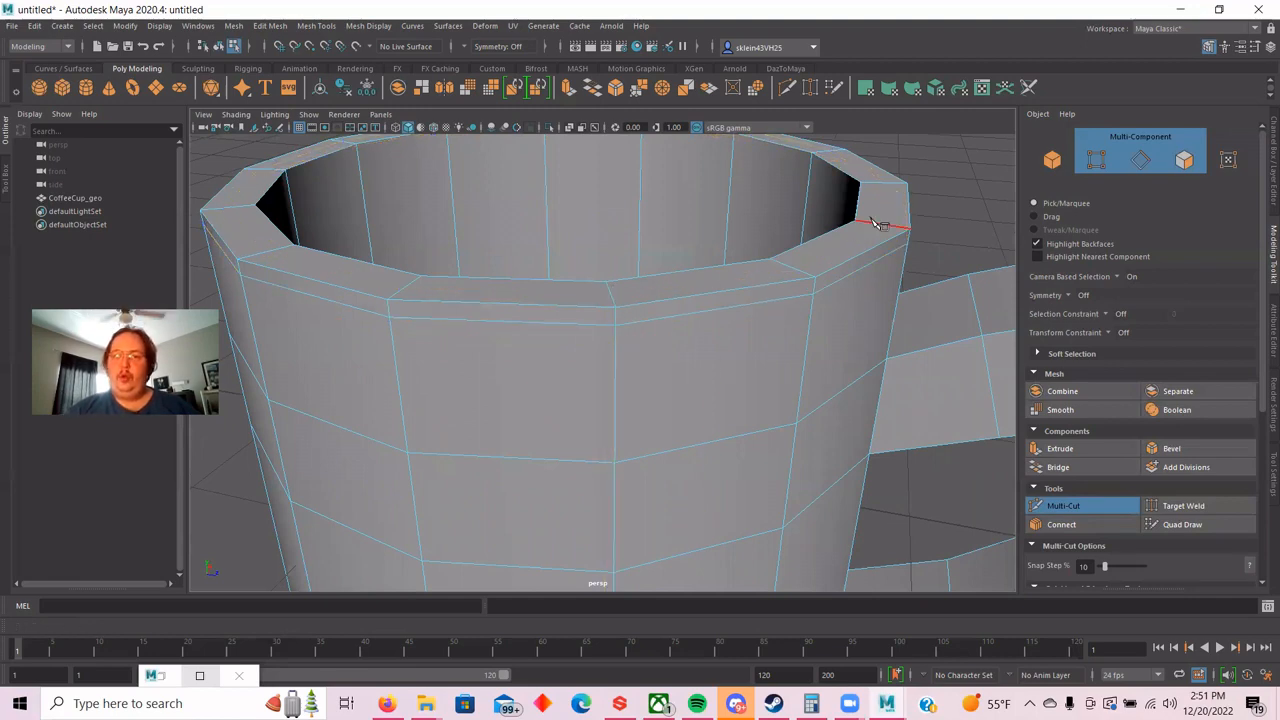
Compare the rim's shape around the new edge loop in smoothed and unsmoothed display.
key("3")
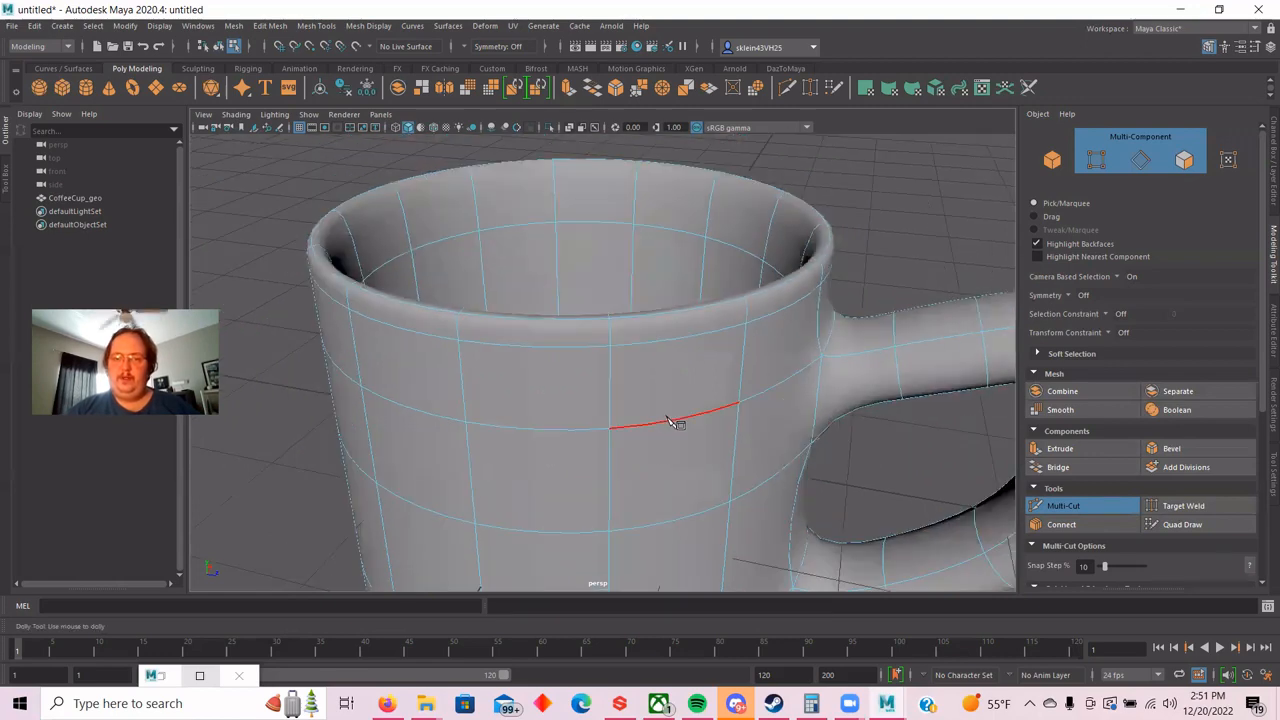
scroll(650, 424, "down", 2)
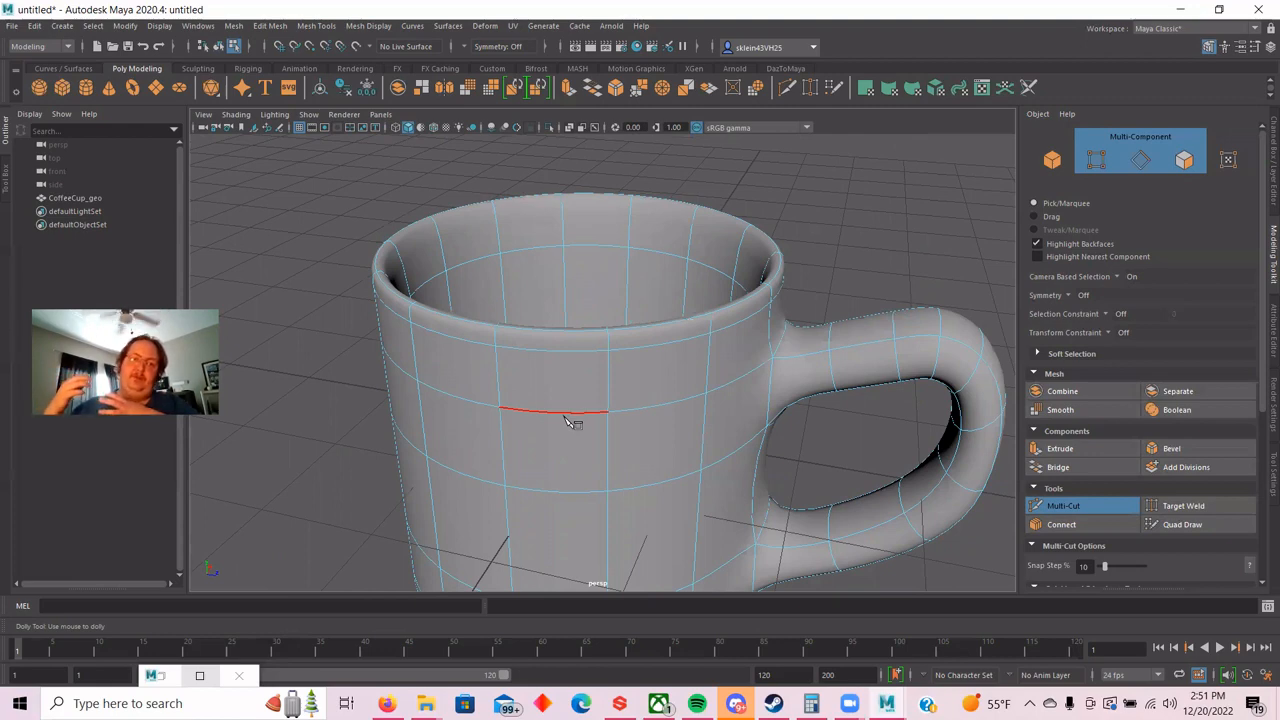
key("1")
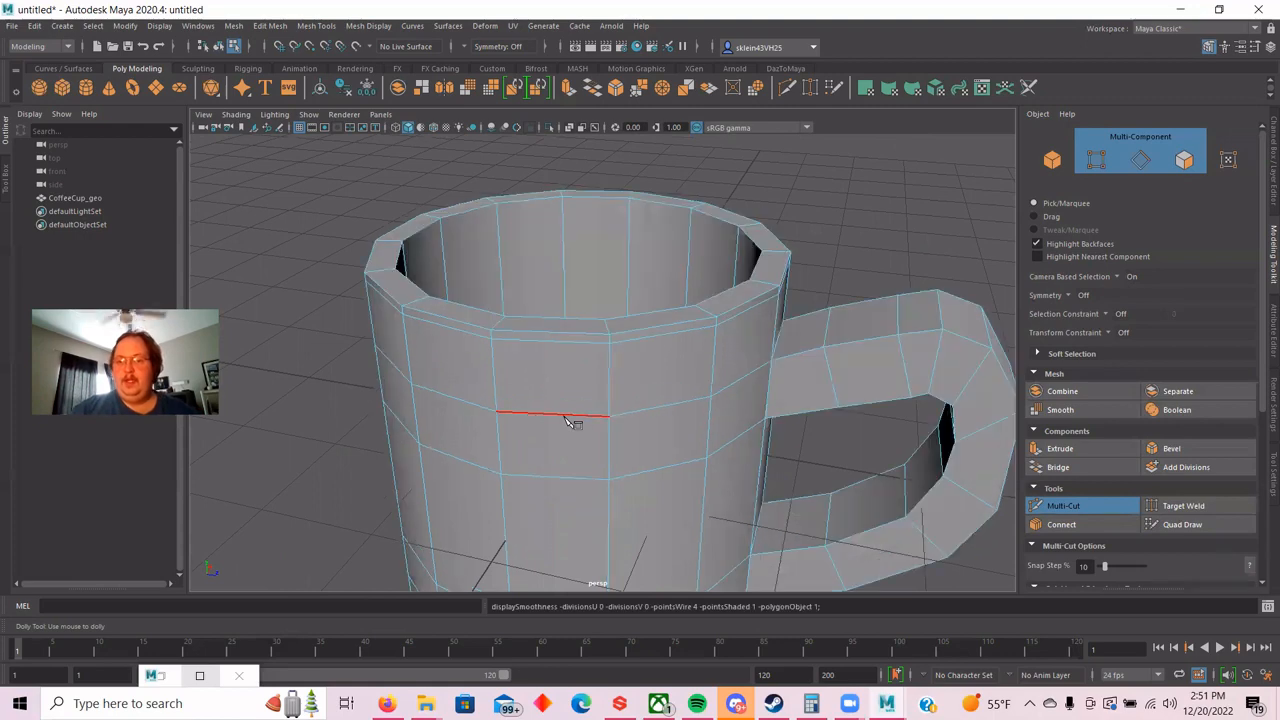
key("3")
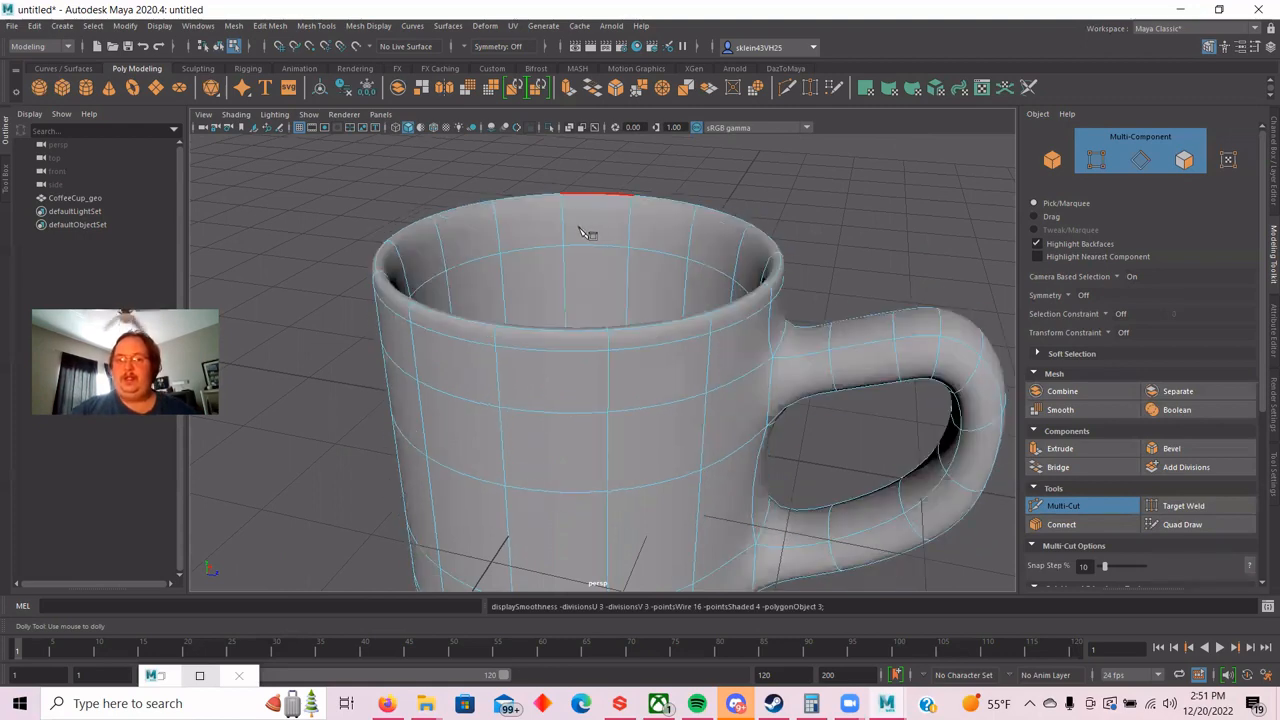
key("1")
key("3")
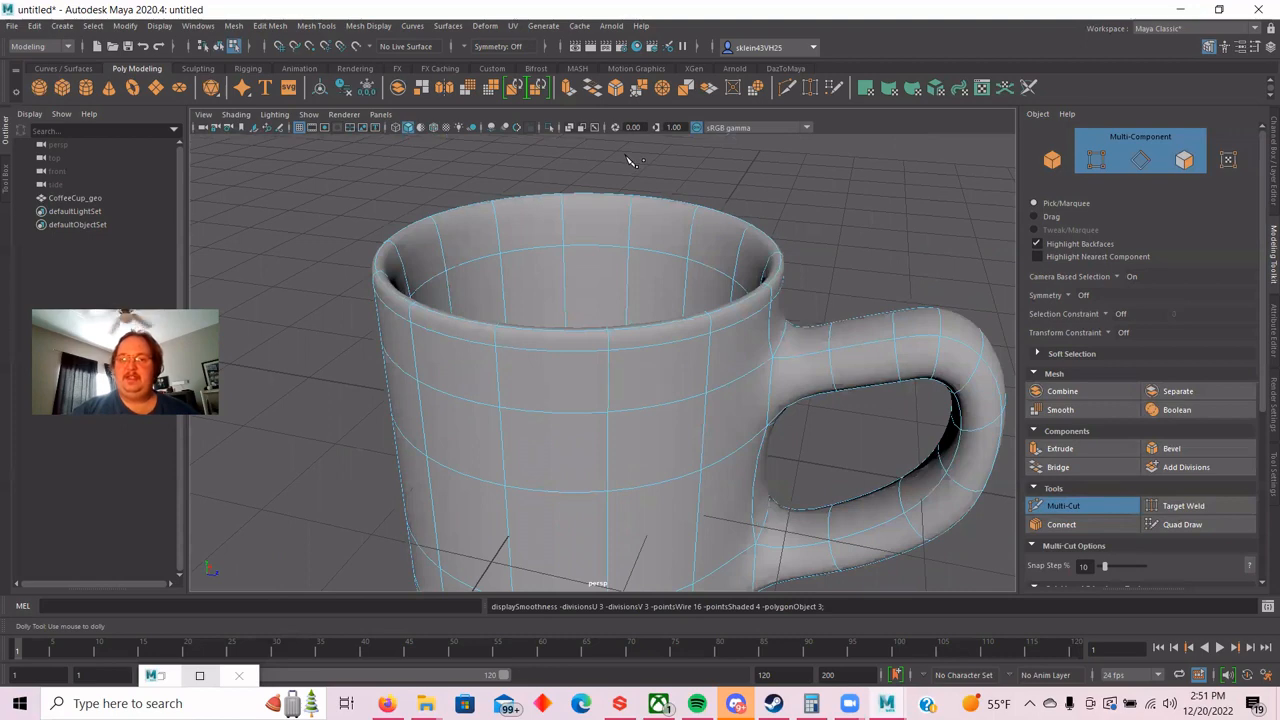
key("1")
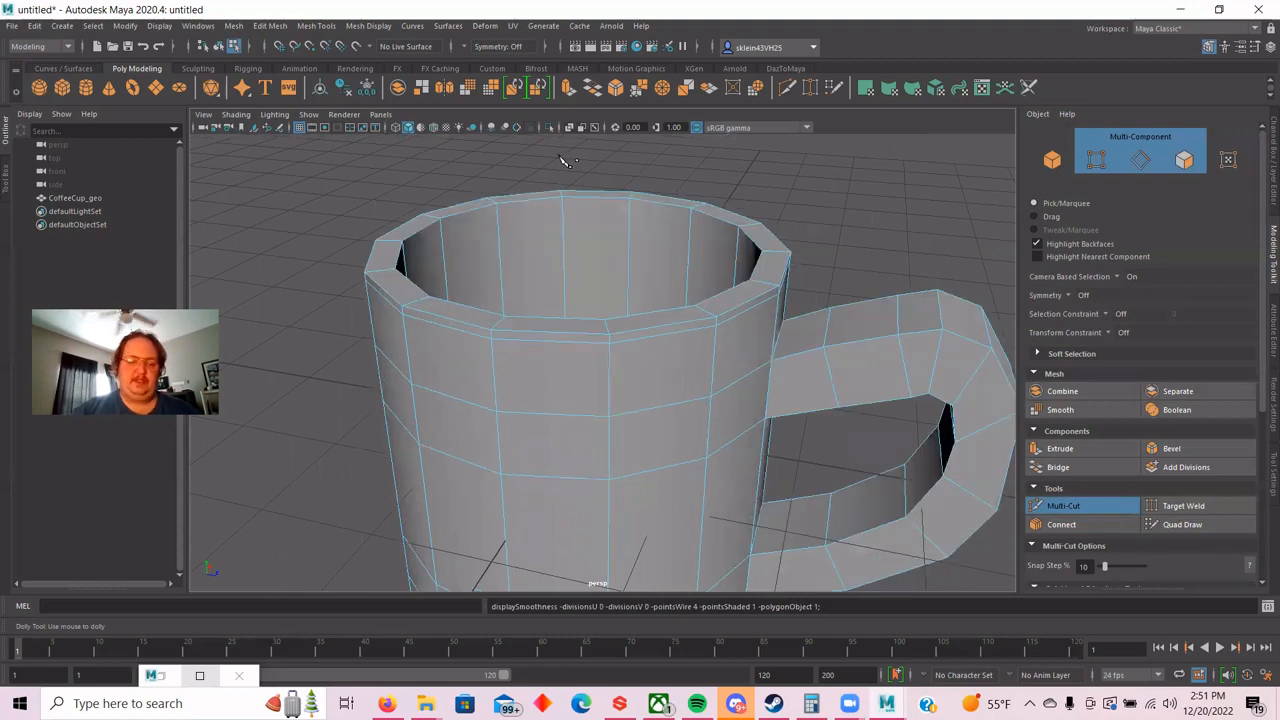
Exit Multi-Cut, switch to edge selection, and check the rim edges in smooth preview before restoring the unsmoothed display.
key("q")
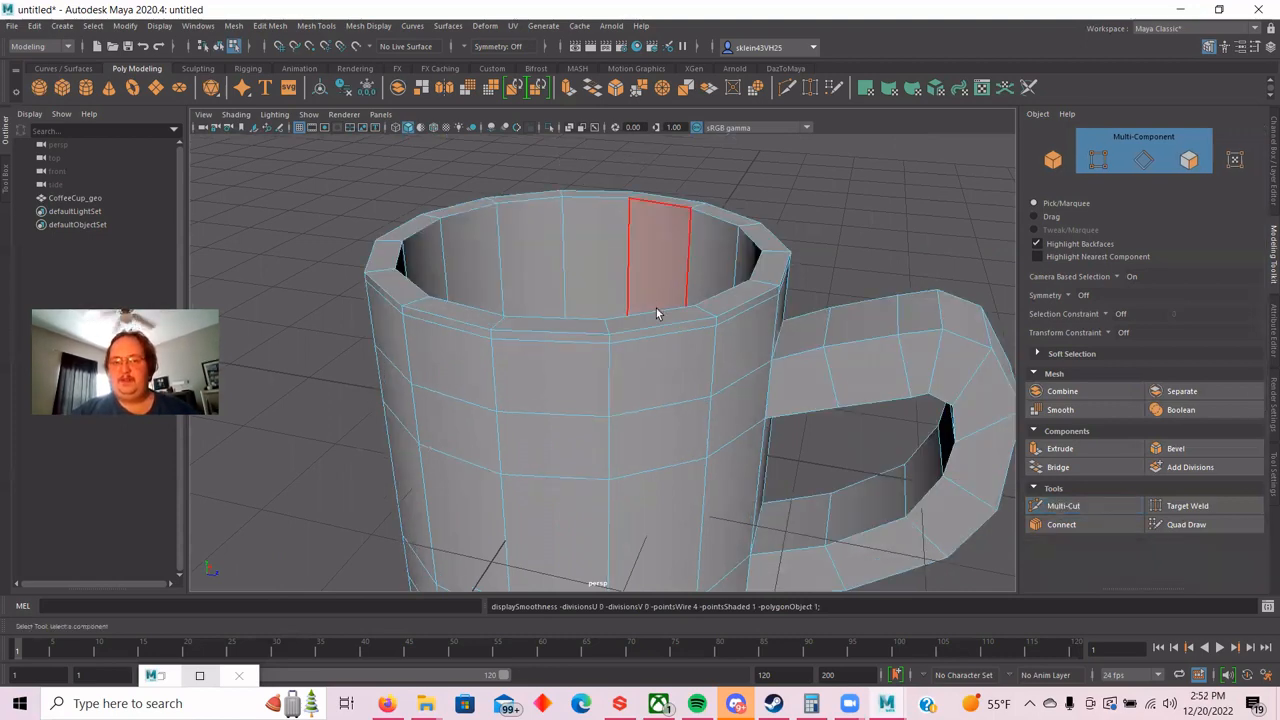
left_click(1098, 160)
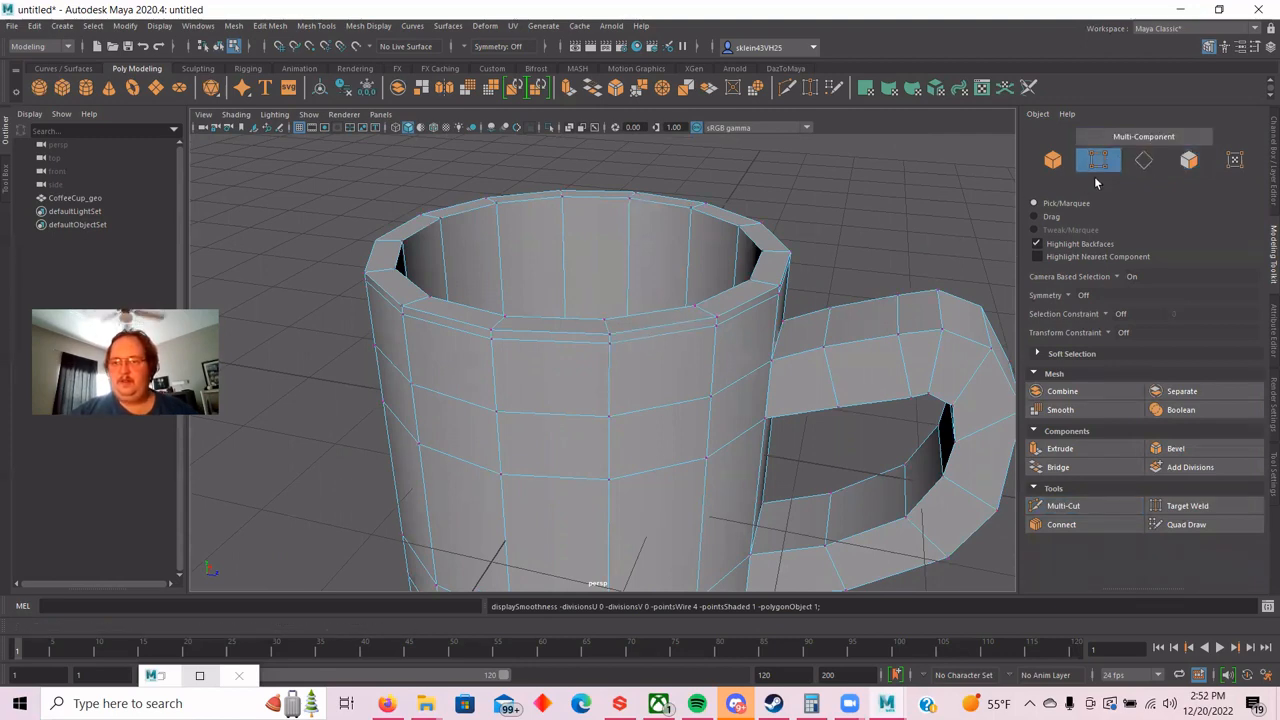
left_click(1145, 171)
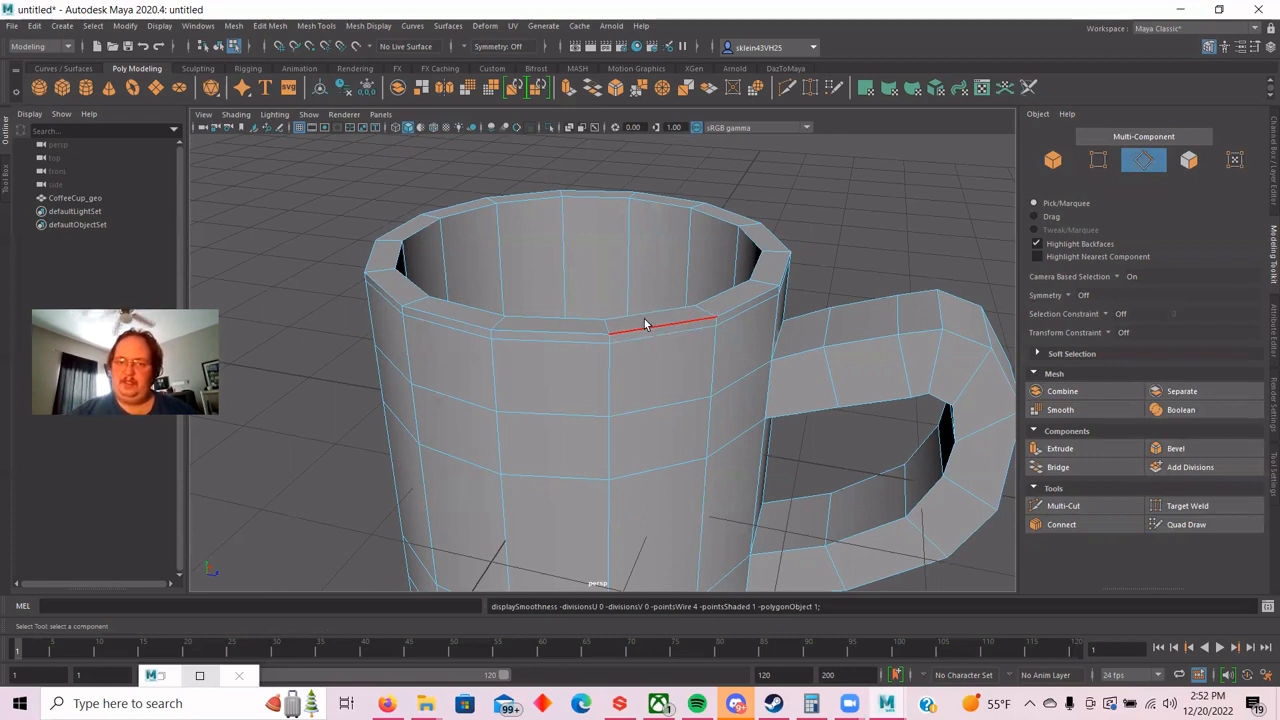
key("3")
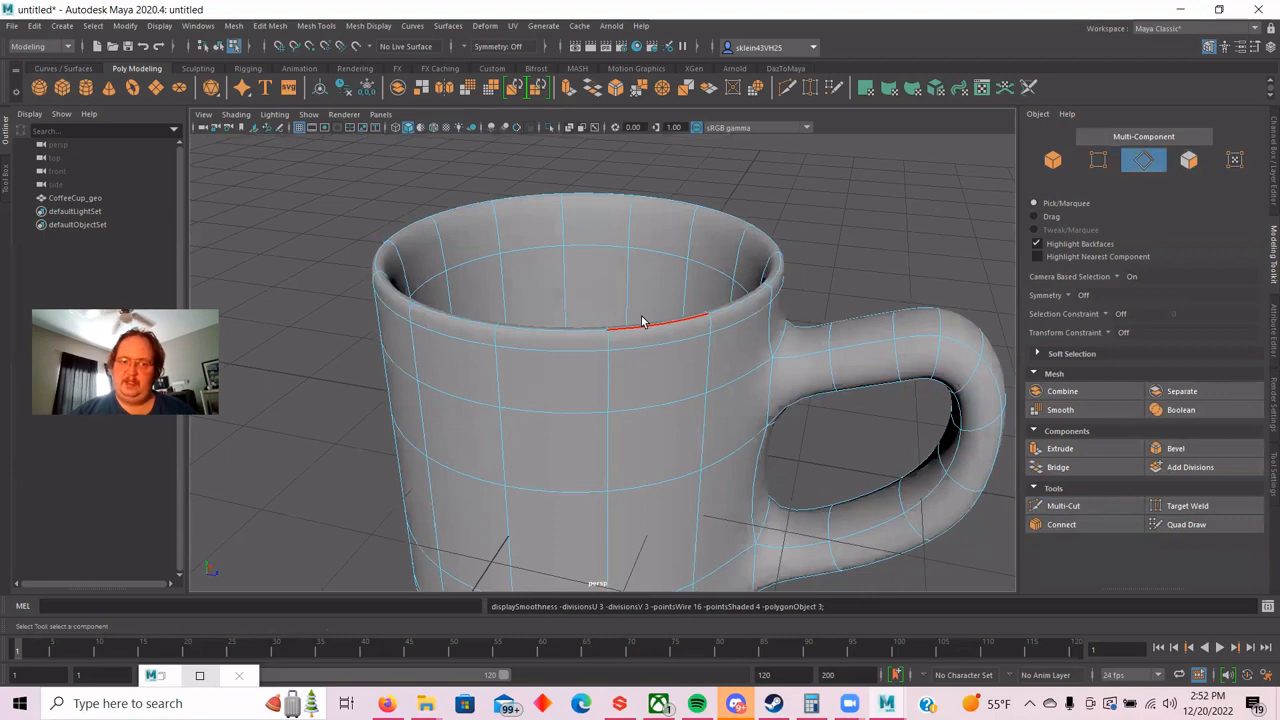
key("1")
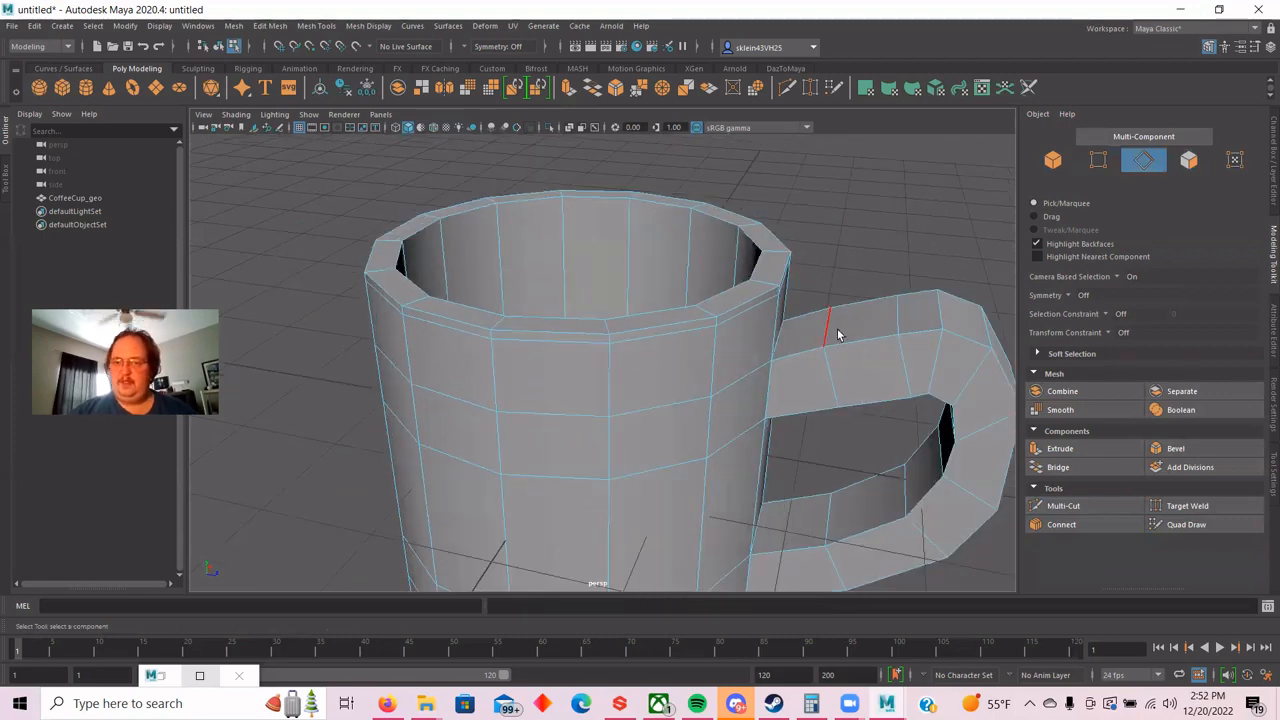
Compare the rim and handle in smoothed and unsmoothed display from the handle side and from above.
key("3")
key("1")
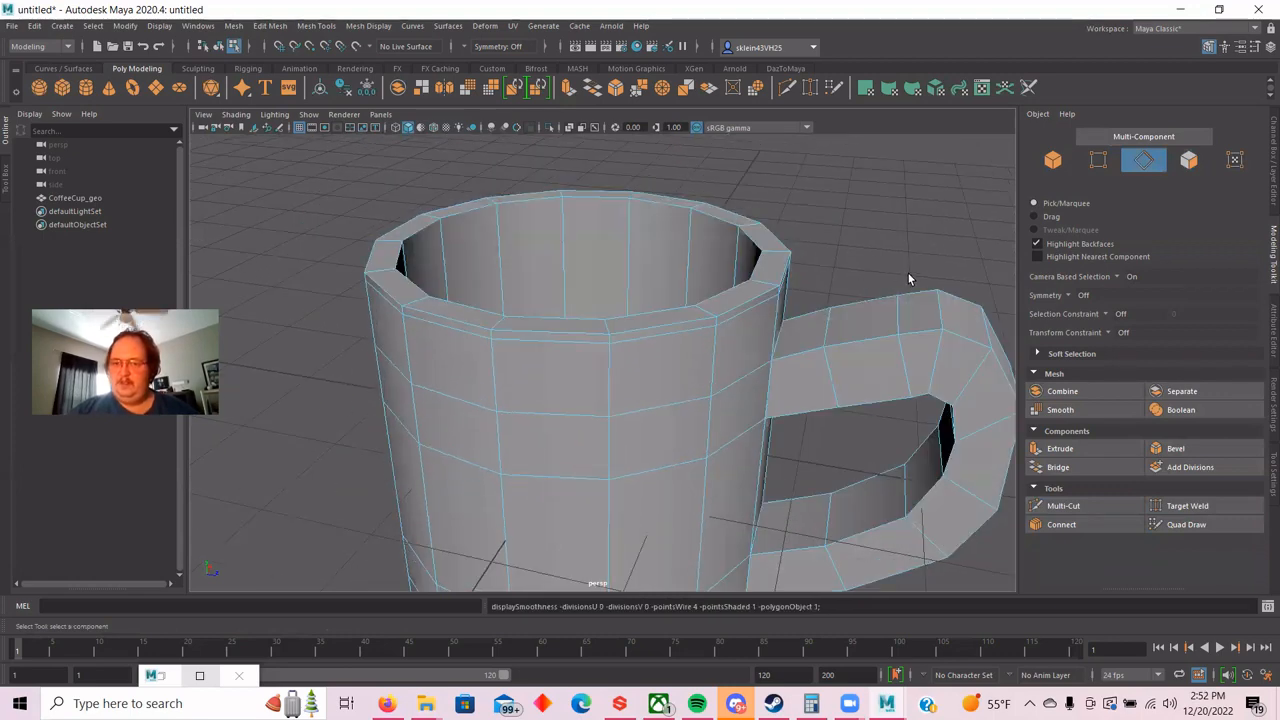
left_click_drag(910, 226, 800, 203, "alt")
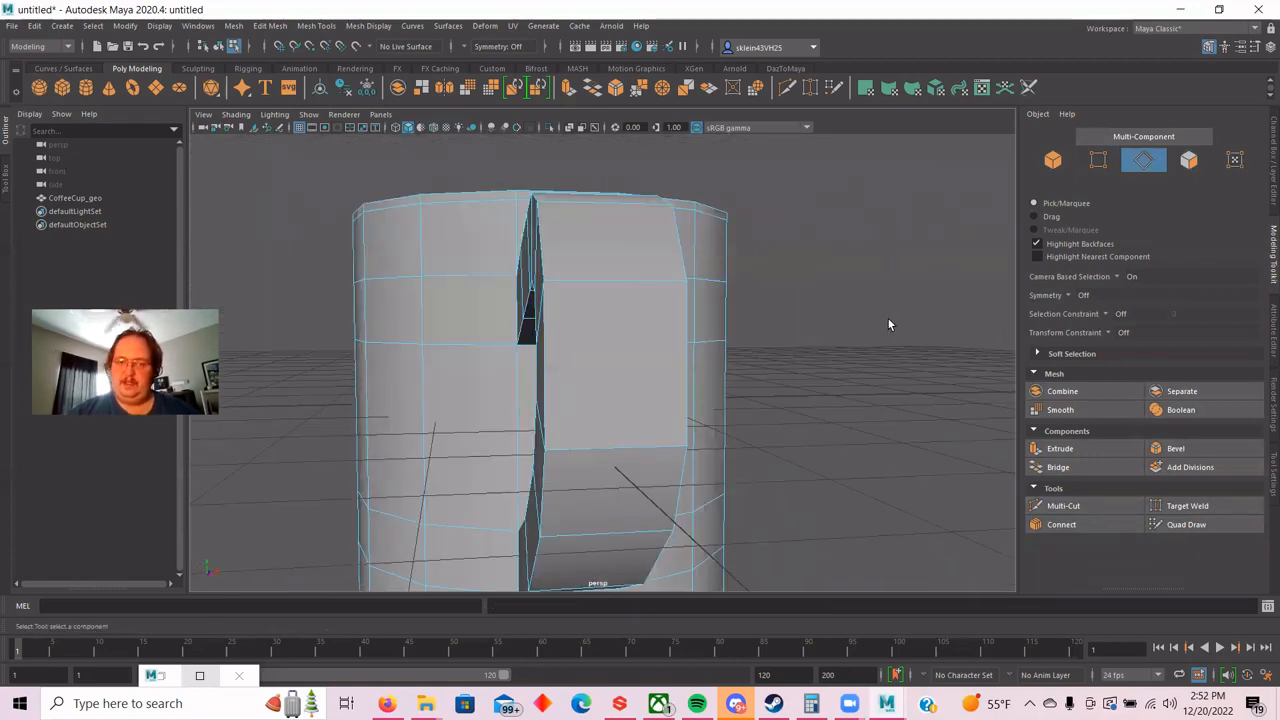
left_click_drag(887, 317, 852, 337, "alt")
key("3")
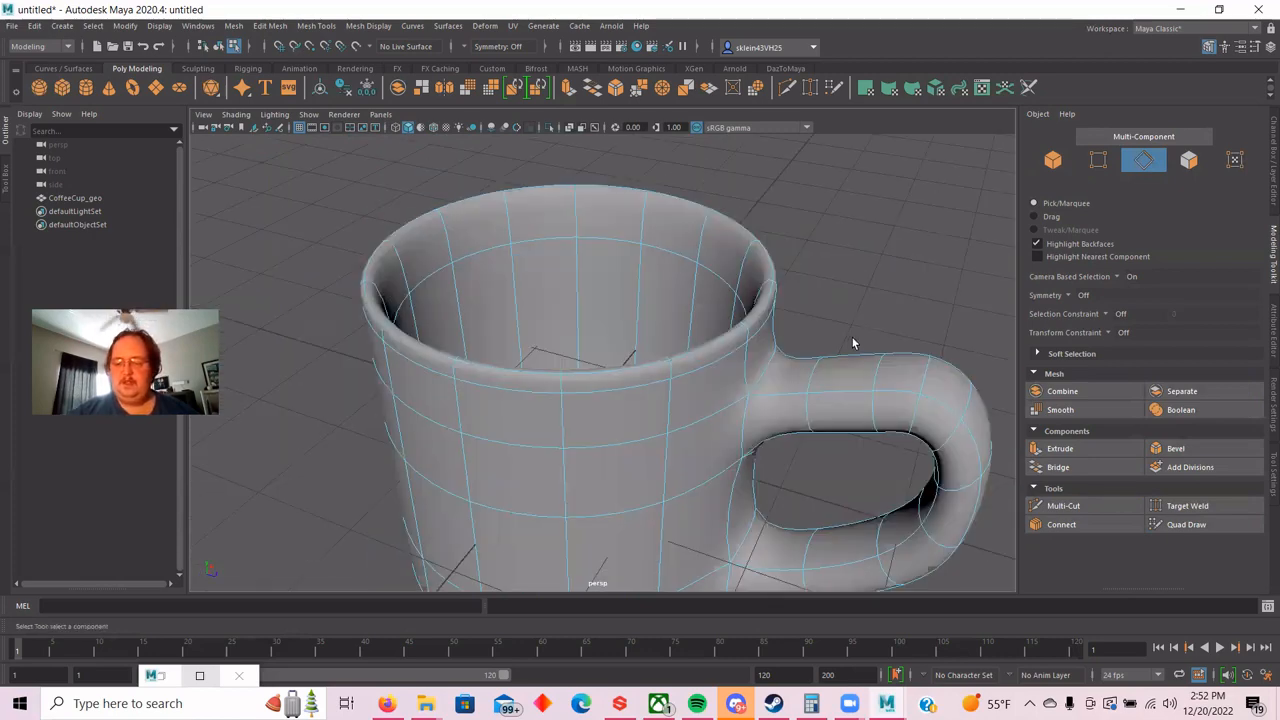
key("1")
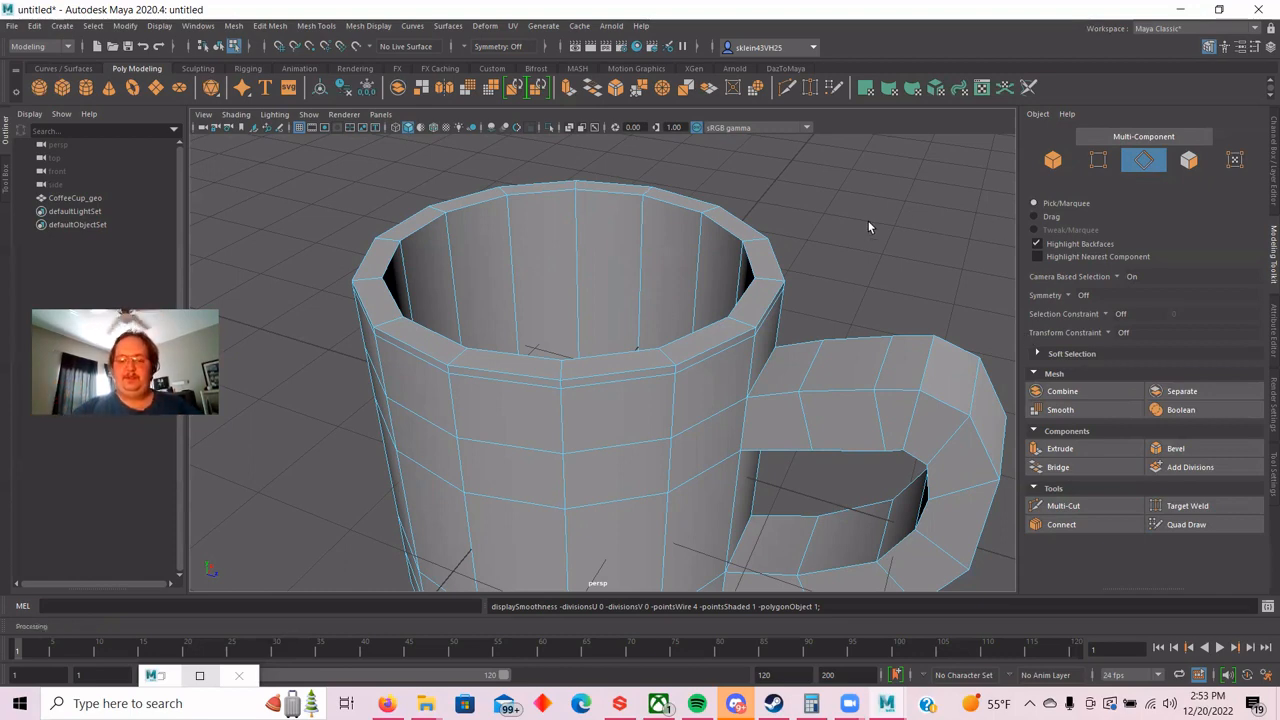
Insert an edge loop around the cup's inner wall just below the rim with the Multi-Cut tool.
middle_click_drag(866, 222, 839, 305, "alt")
right_click_drag(849, 305, 994, 298, "alt")
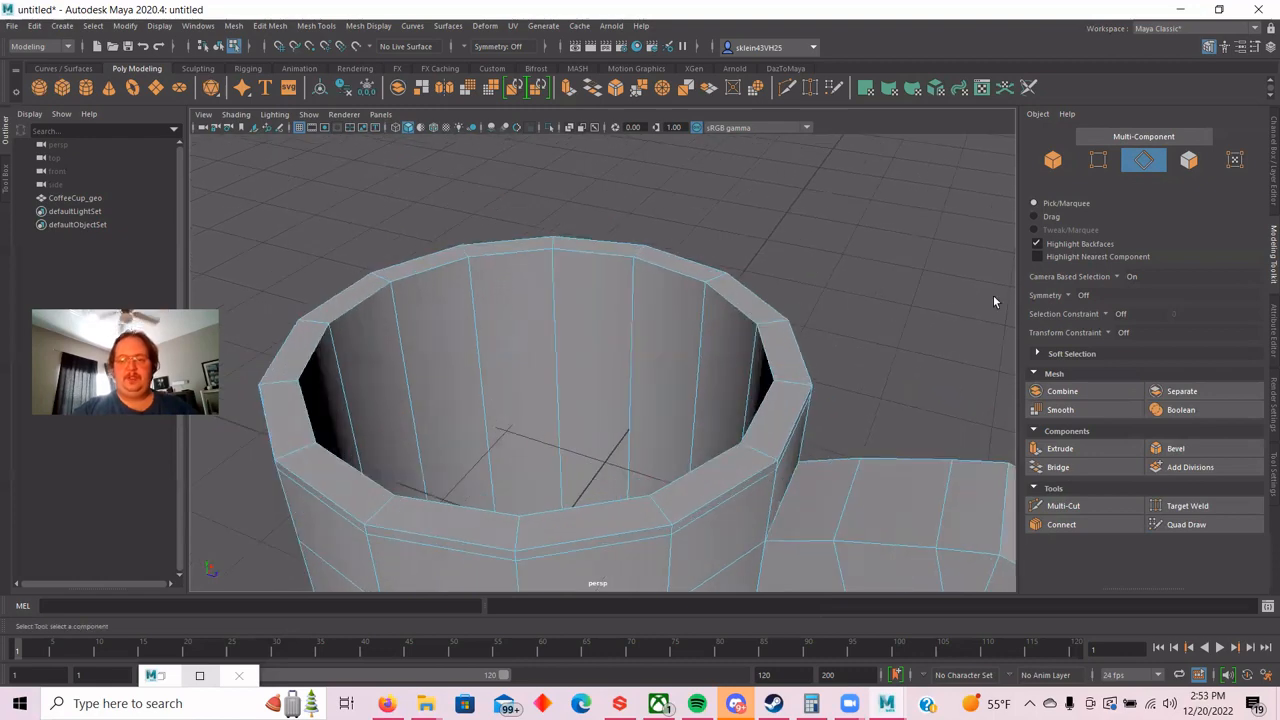
left_click(1063, 505)
scroll(740, 348, "up", 2)
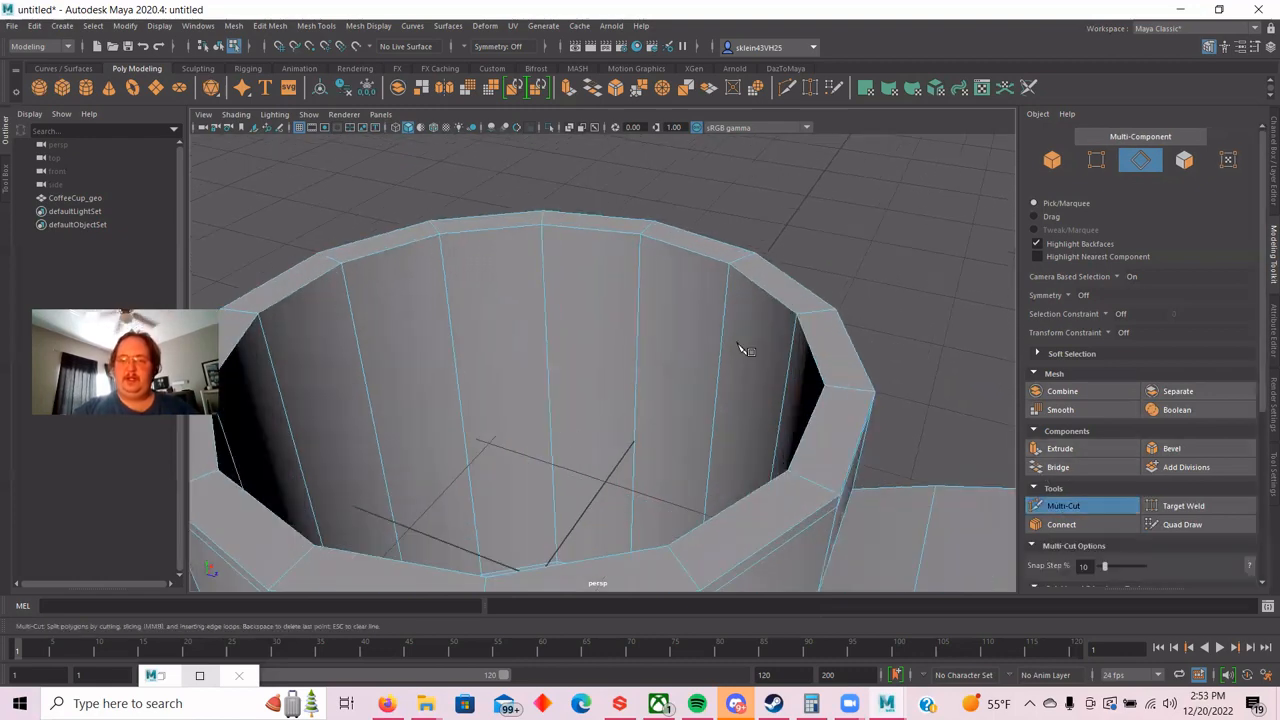
scroll(740, 348, "up", 1)
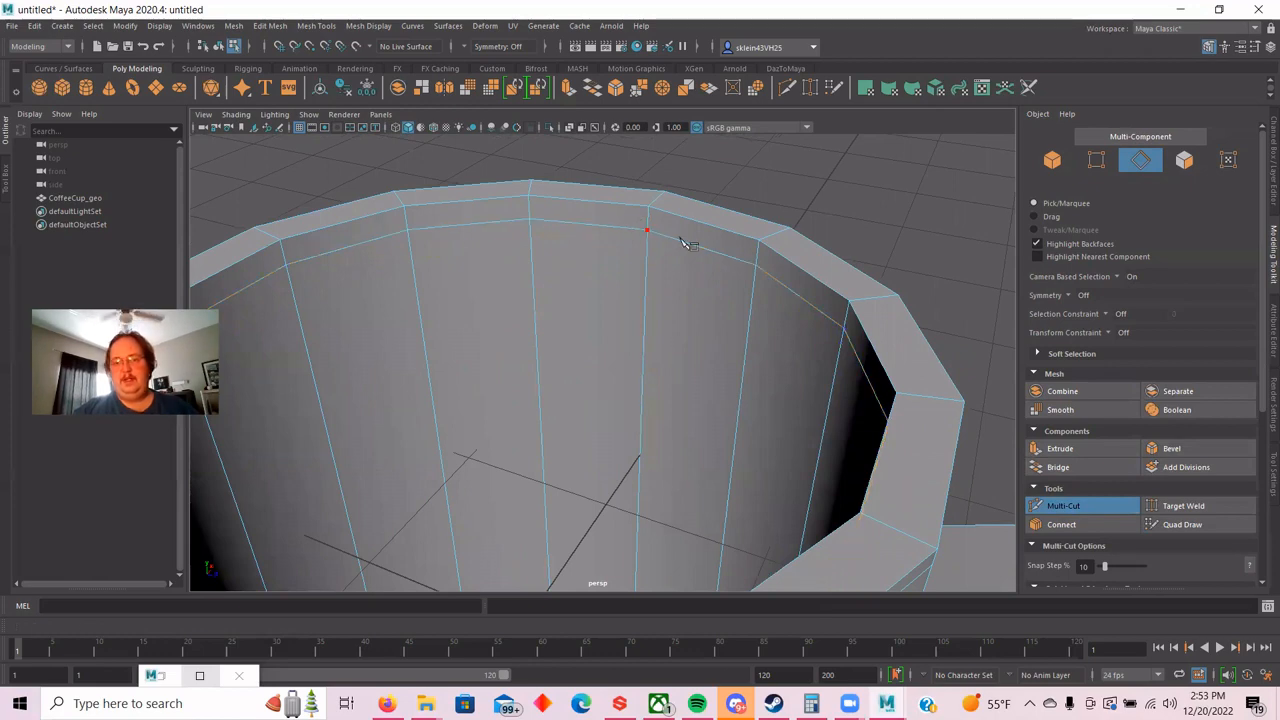
scroll(686, 234, "down", 3)
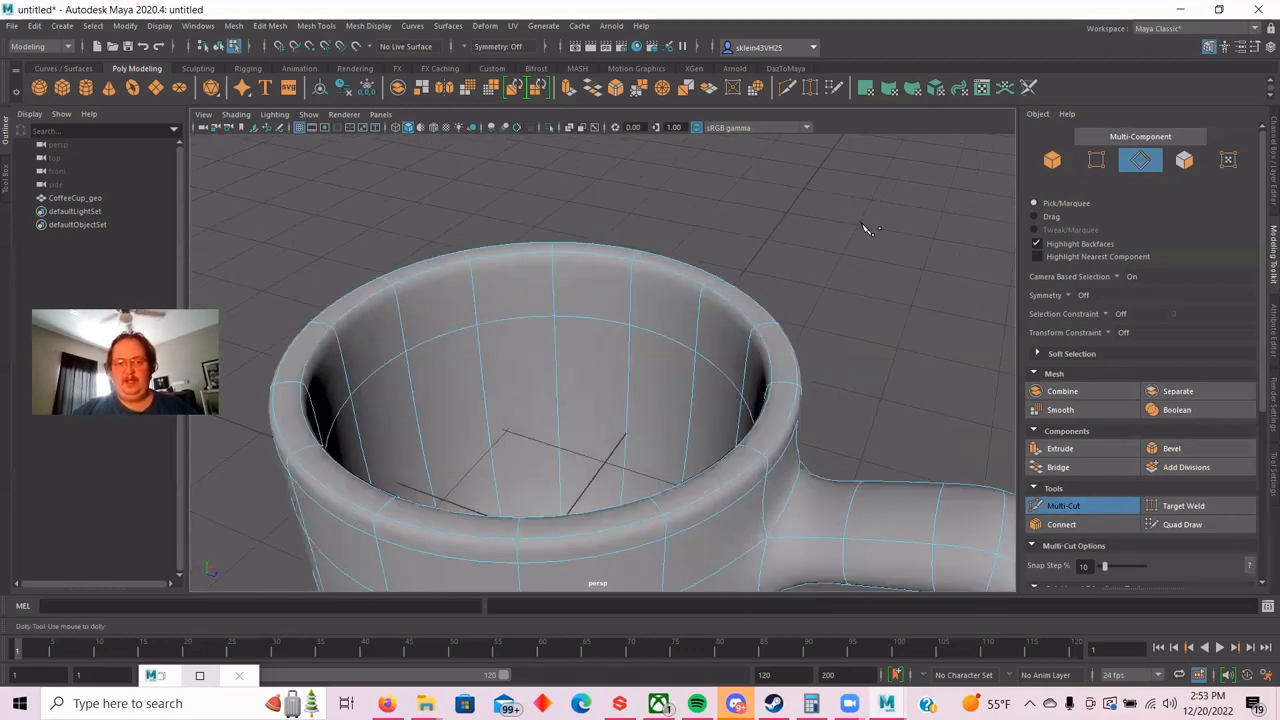
Compare the rim in smoothed and unsmoothed display, inspect the smoothed cup's underside, and restore the unsmoothed display.
key("1")
key("3")
key("1")
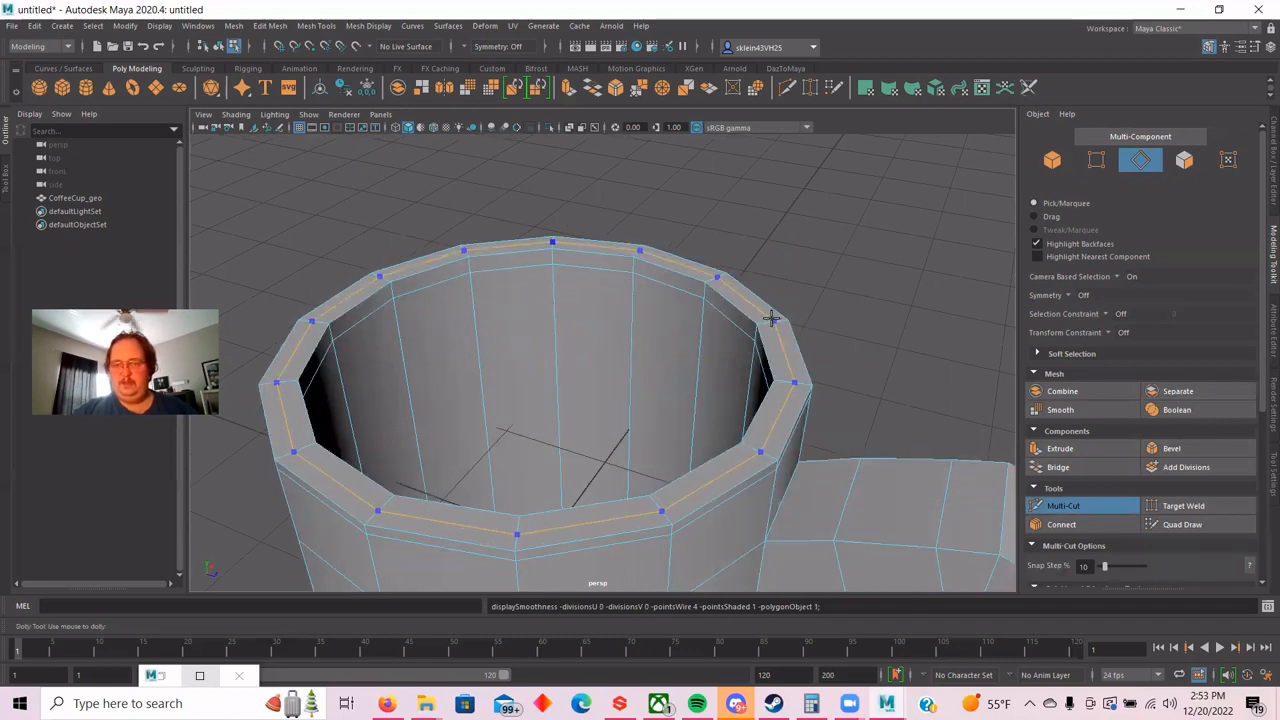
scroll(830, 315, "down", 4)
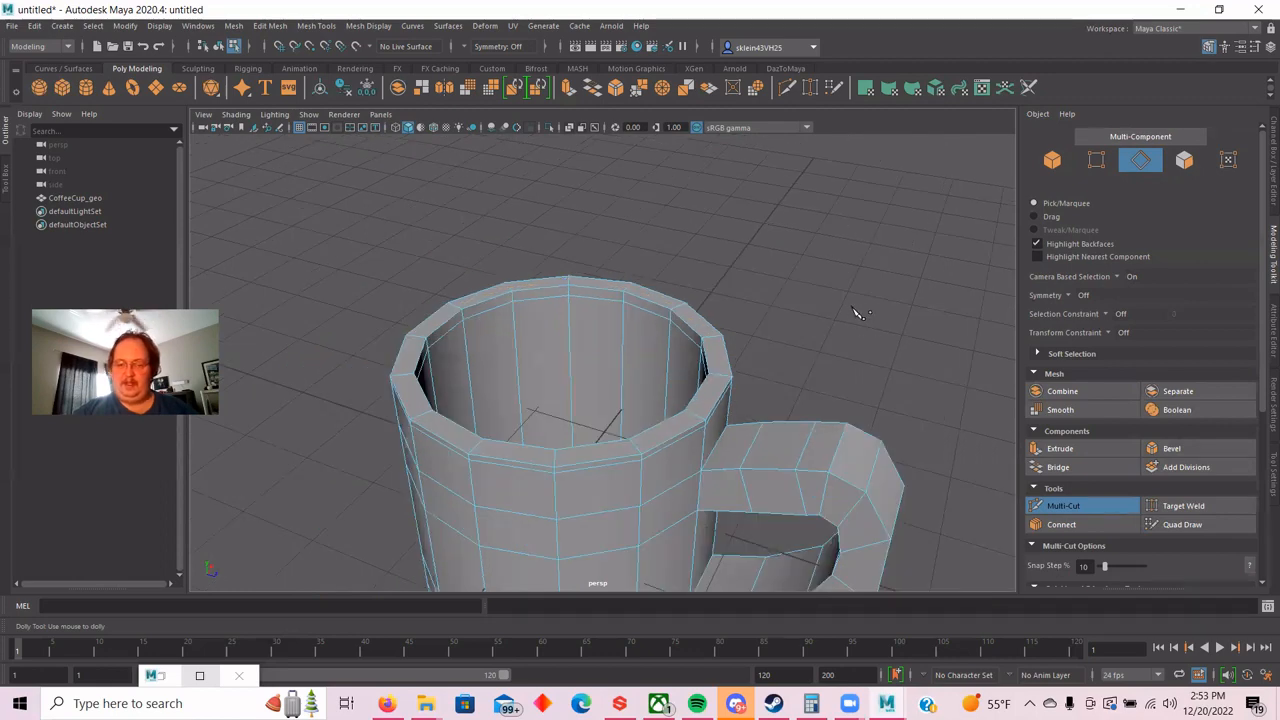
key("3")
key("1")
scroll(858, 313, "down", 3)
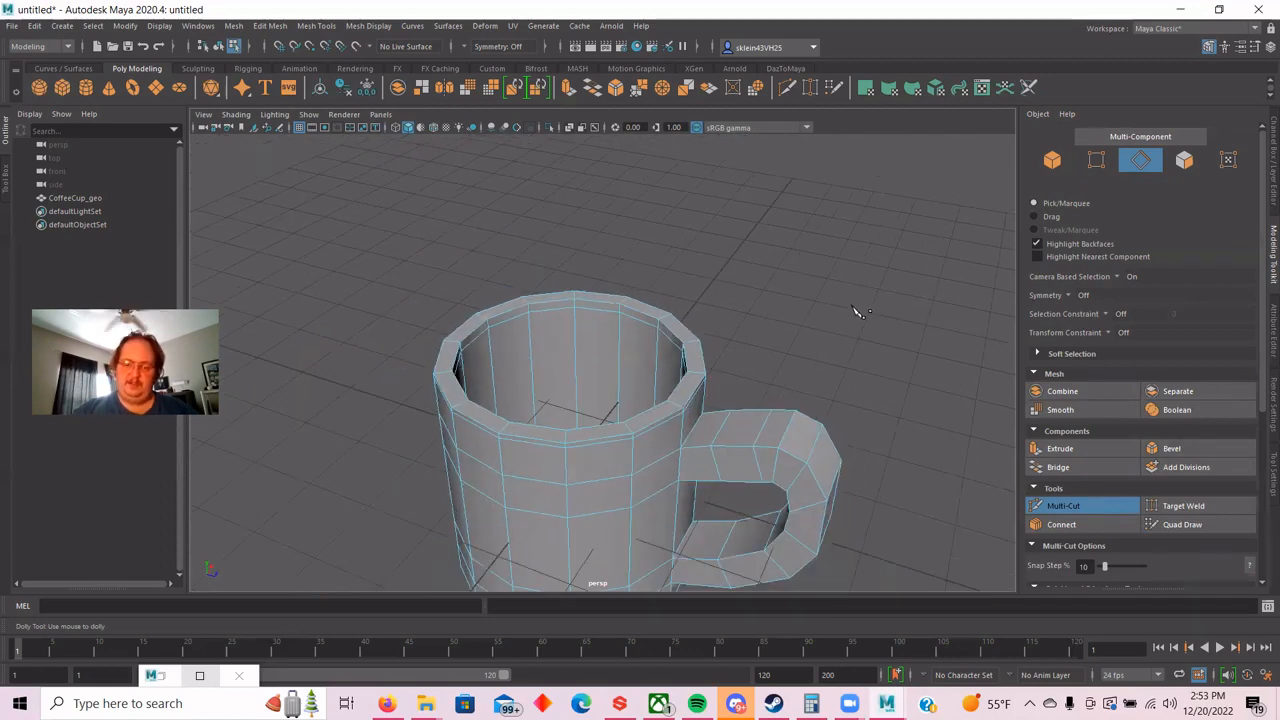
key("3")
left_click_drag(886, 277, 903, 253, "alt")
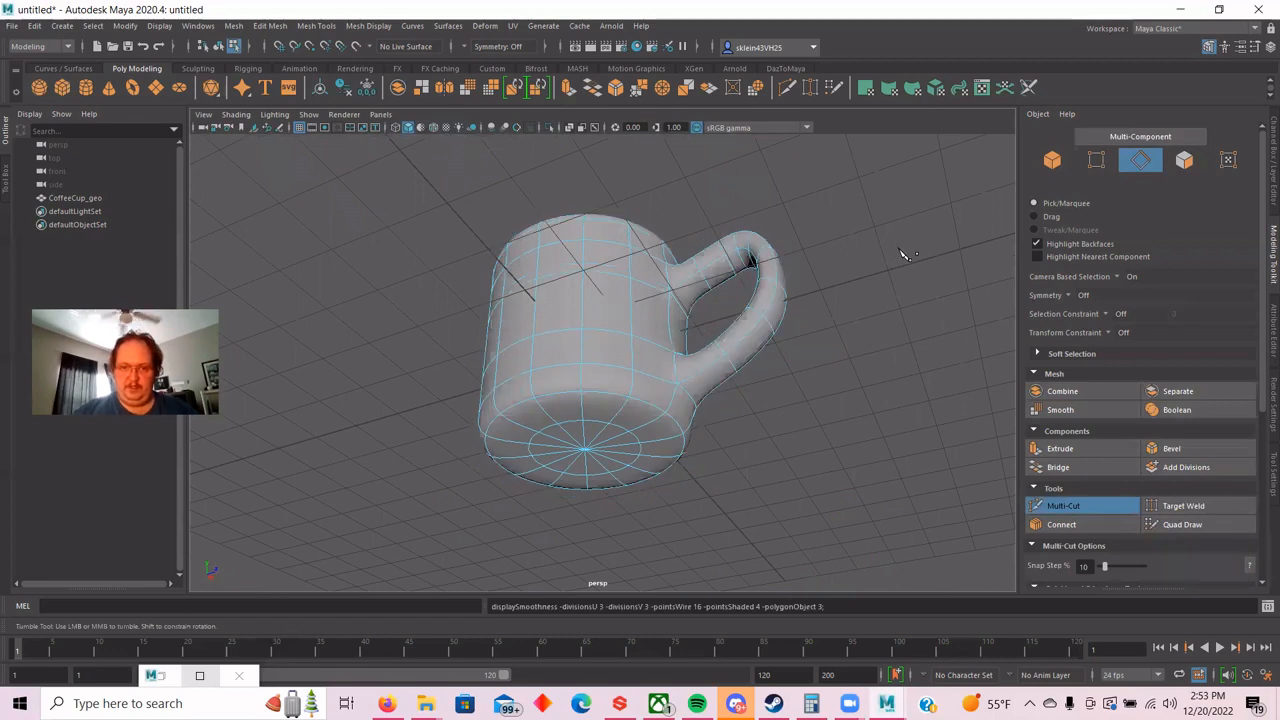
key("1")
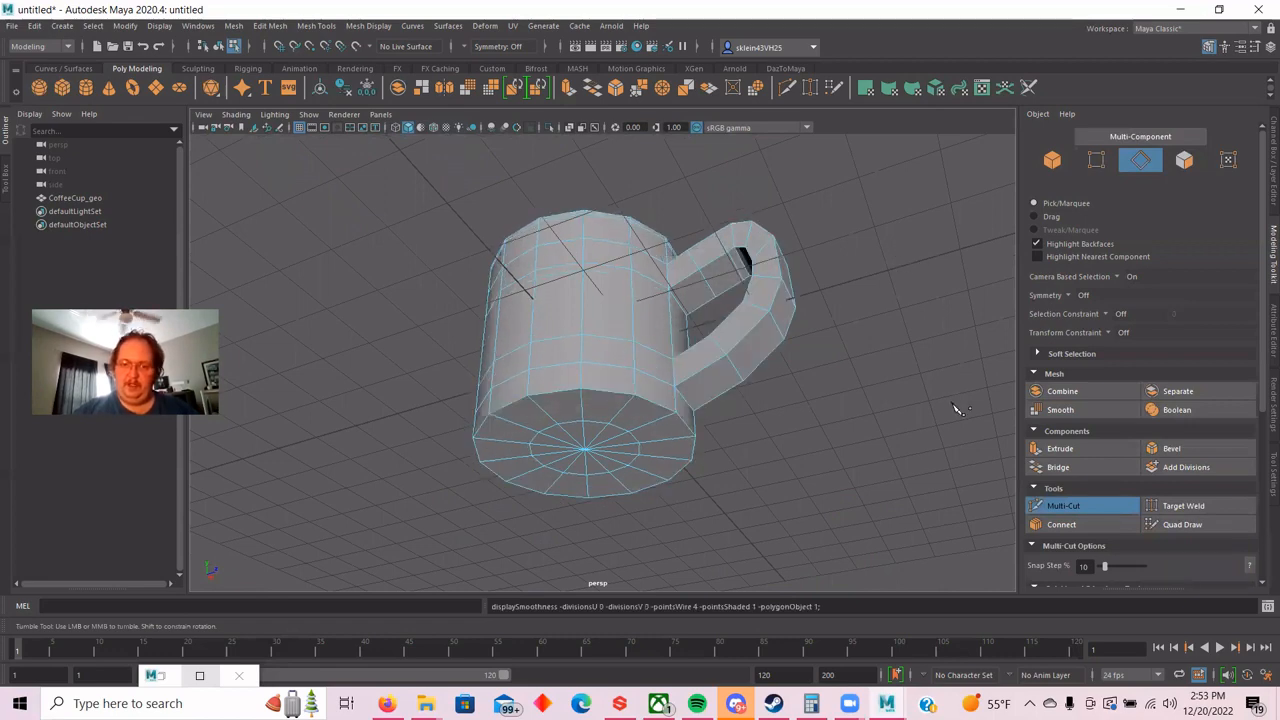
Insert edge loops on the outer wall just above the base edge and on the underside just inside it, checking them in smooth preview.
scroll(835, 485, "up", 5)
scroll(808, 531, "up", 3)
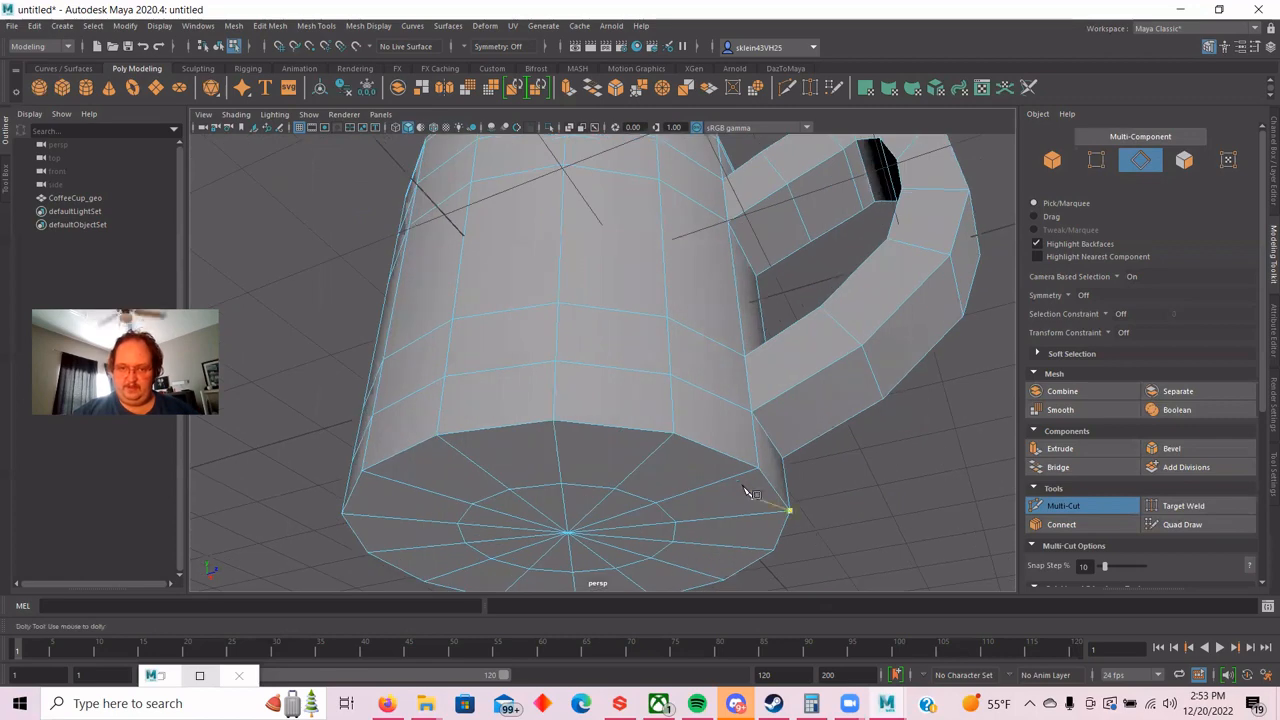
scroll(737, 474, "up", 3)
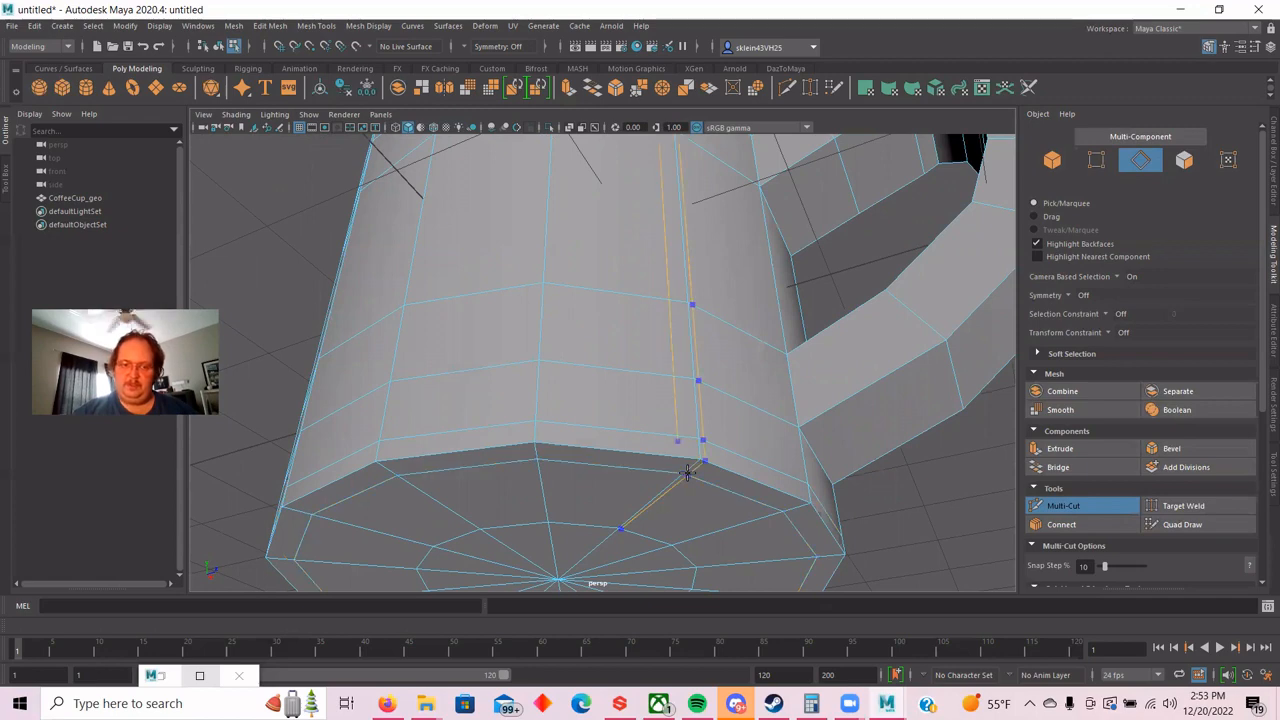
key("3")
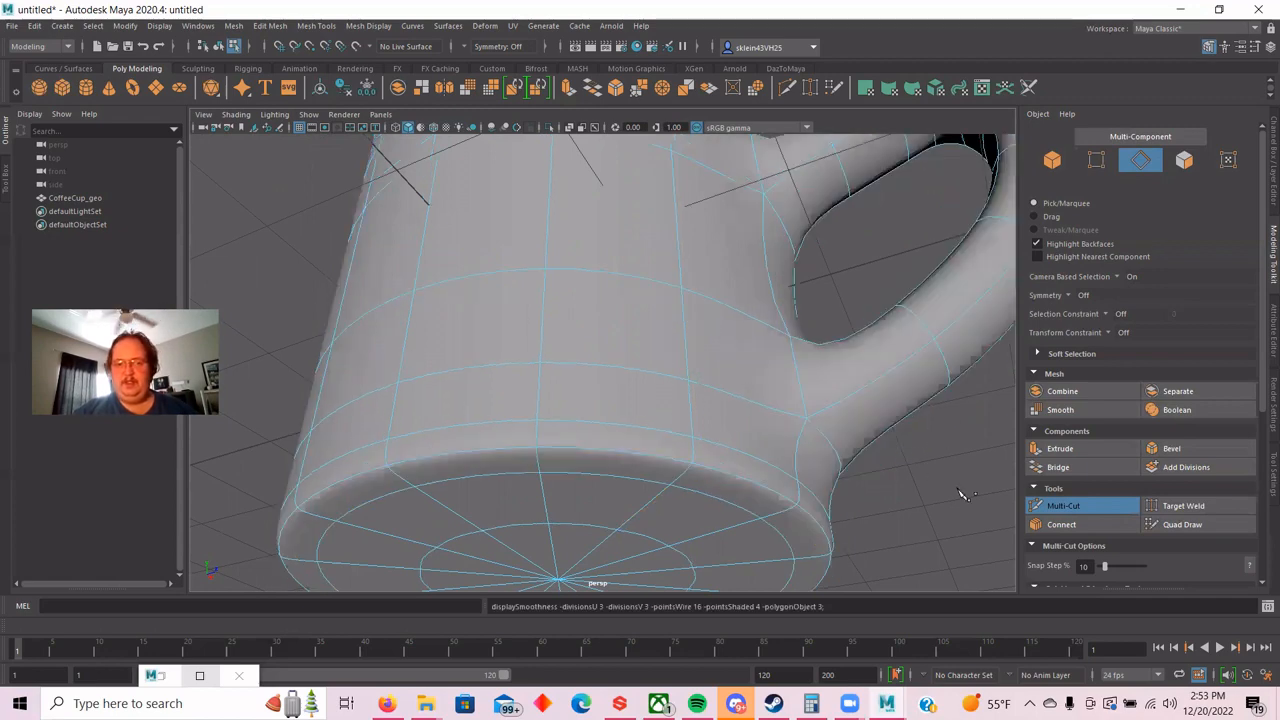
key("1")
key("3")
key("1")
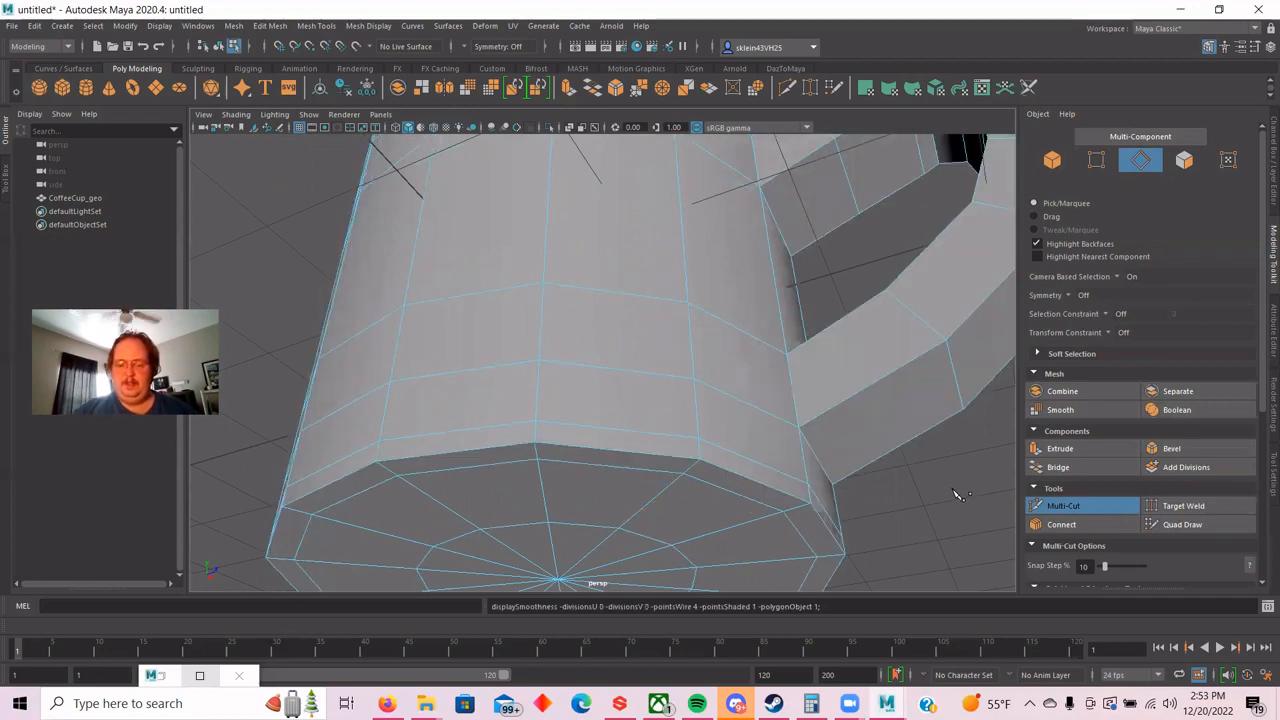
Insert an edge loop around the cup just below the handle's lower attachment and show it in smooth preview.
left_click_drag(945, 498, 634, 503, "alt")
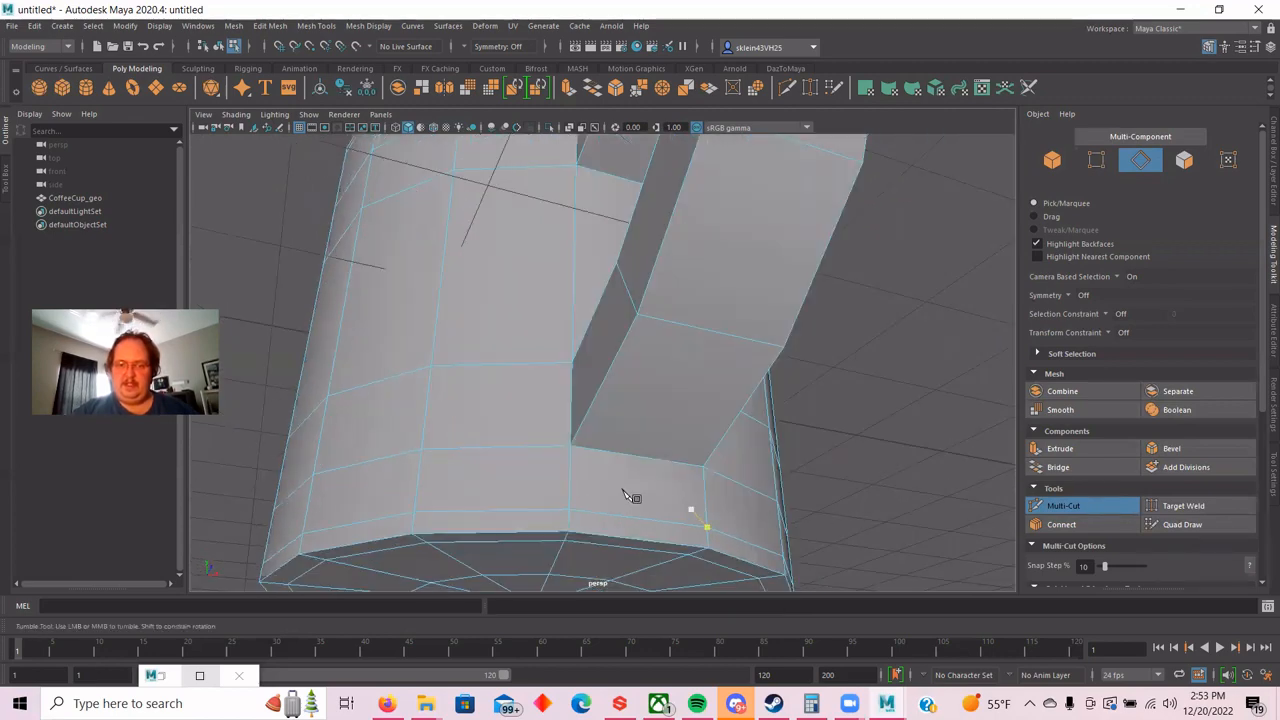
left_click(567, 456, "ctrl")
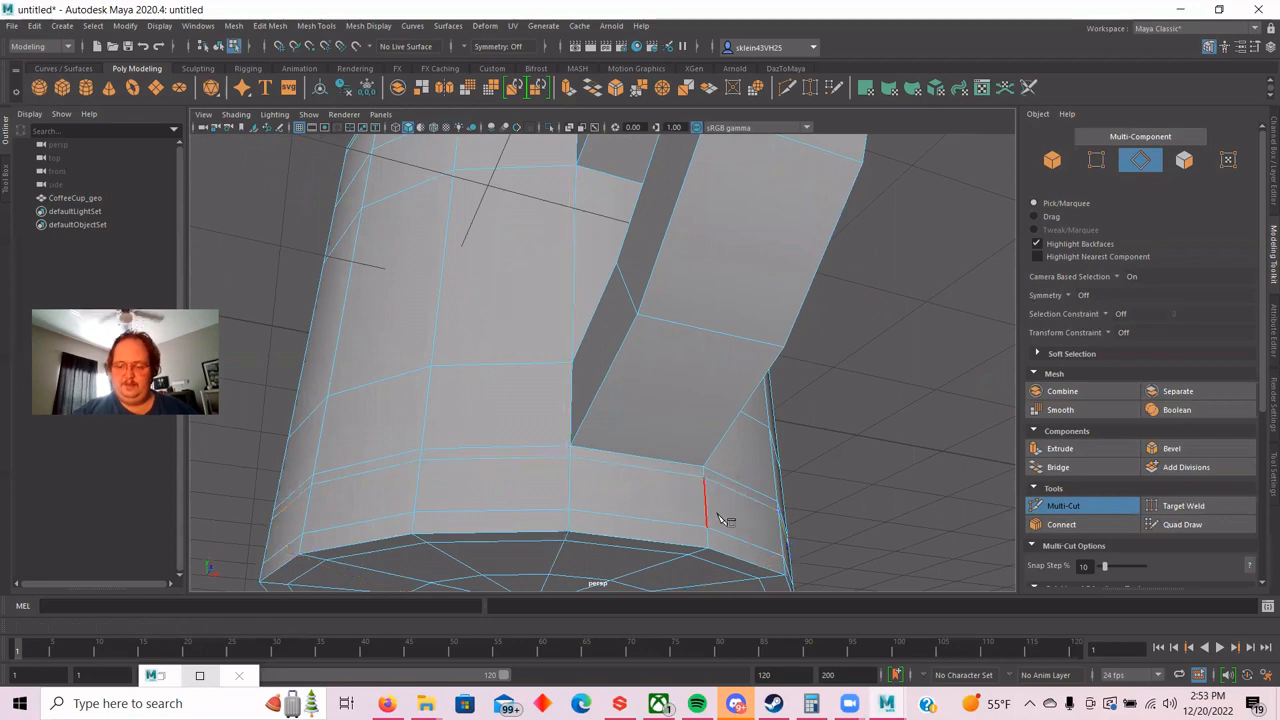
key("3")
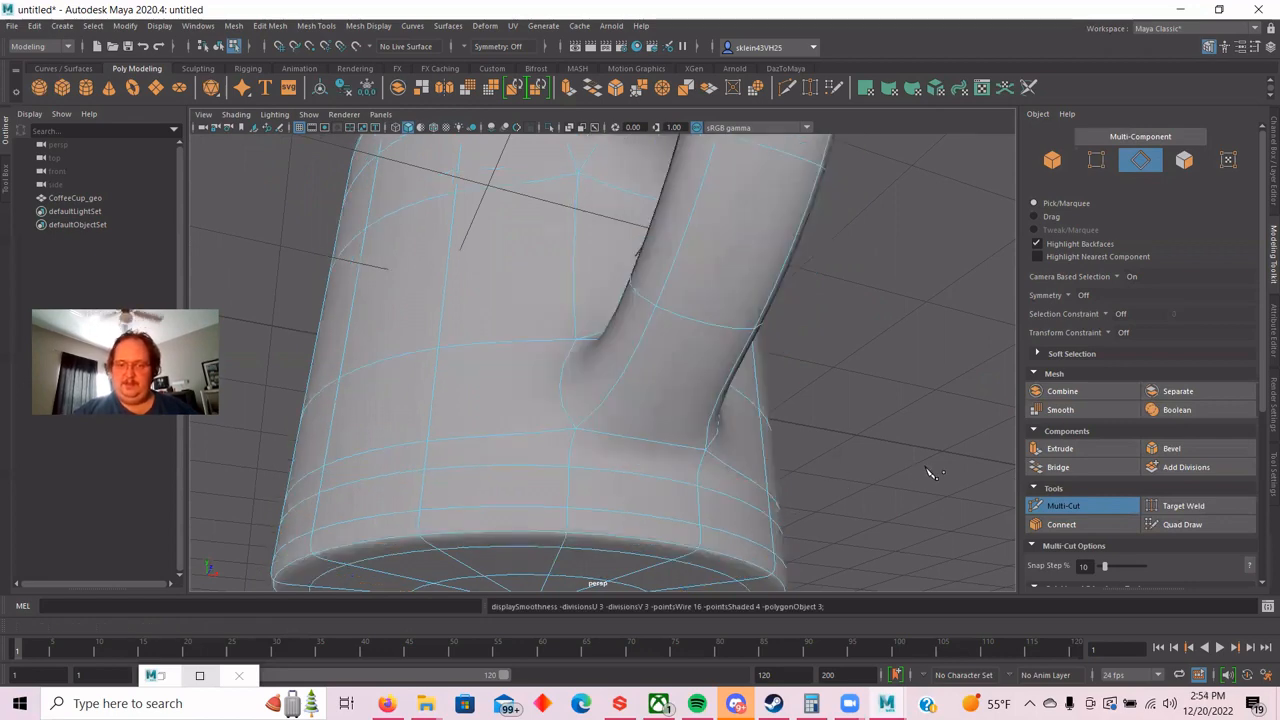
In unsmoothed display, insert vertical edge loops down the cup wall close to both sides of the handle.
key("1")
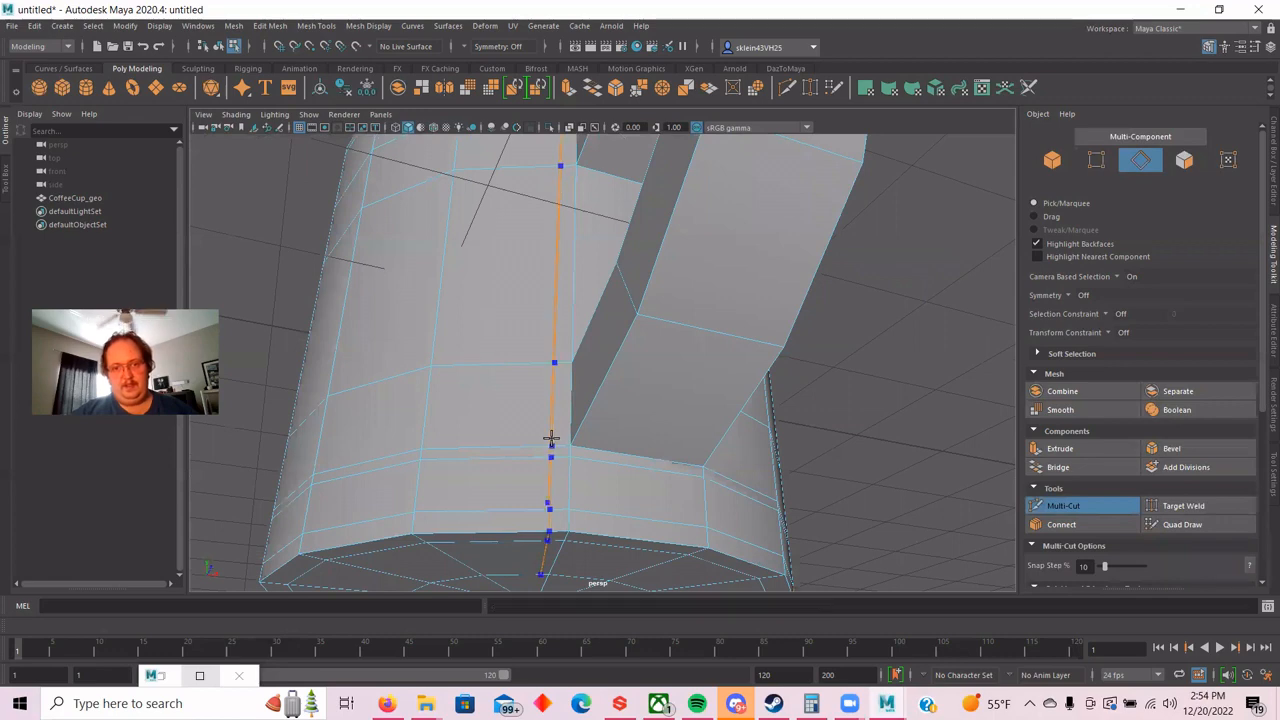
left_click_drag(925, 415, 628, 489, "alt")
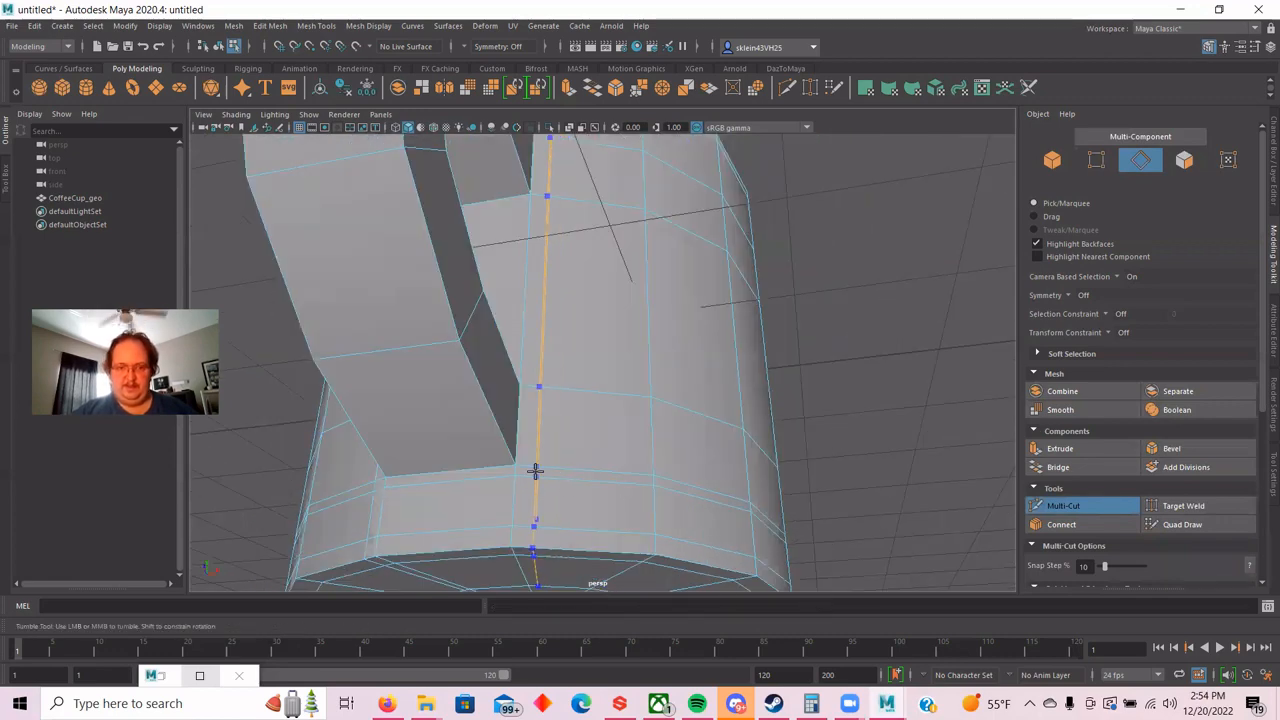
scroll(900, 428, "down", 2)
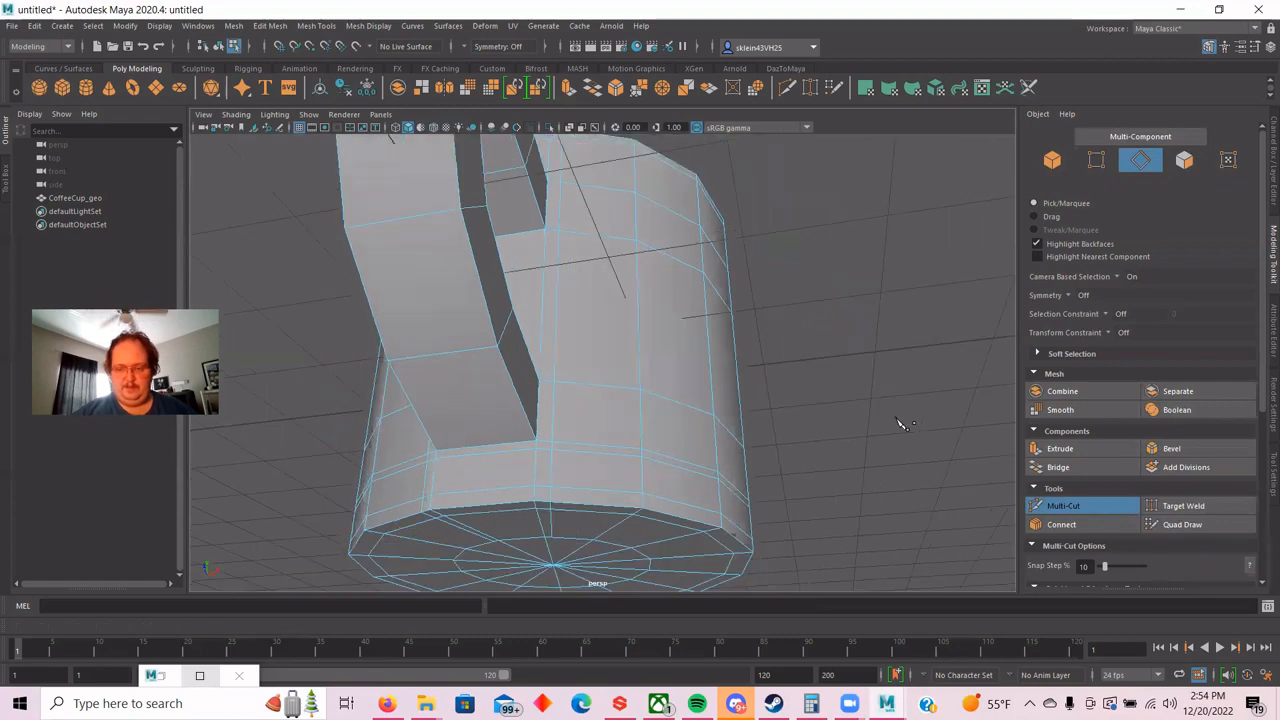
scroll(898, 427, "down", 2)
Inspect the smoothed cup and handle from several angles, then with the original mesh cage overlaid on the smooth preview.
key("3")
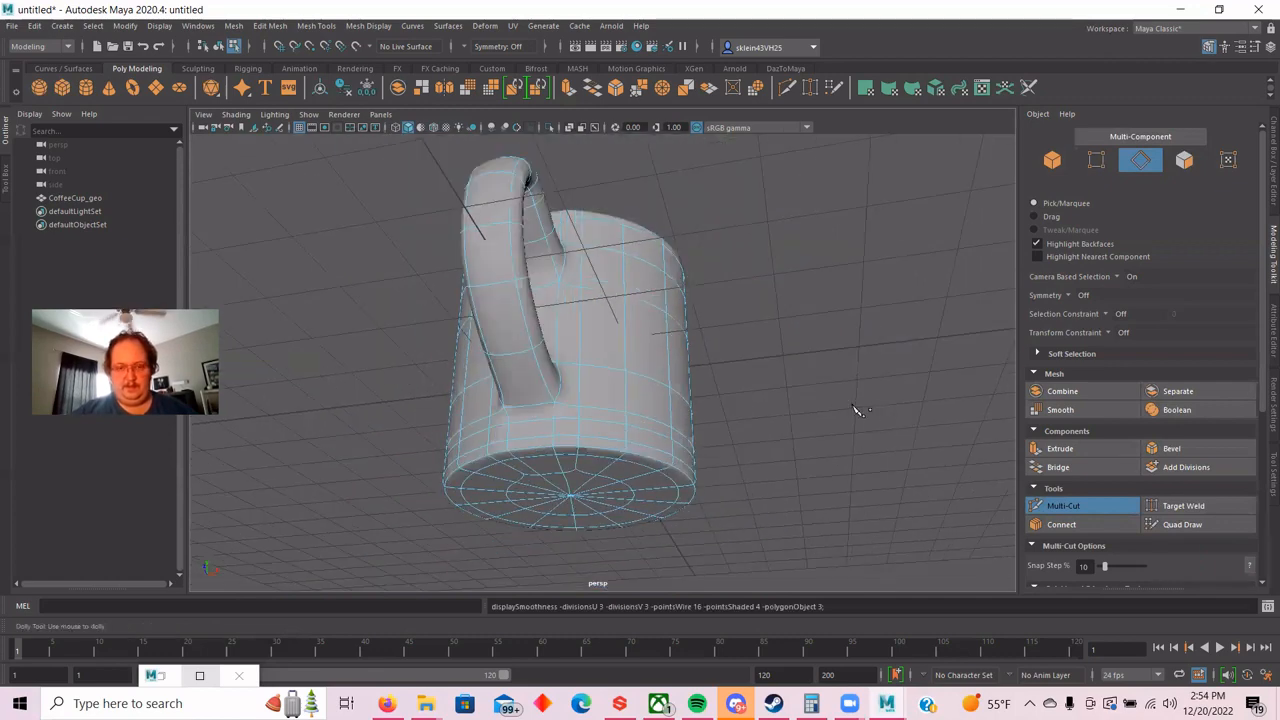
left_click_drag(851, 406, 940, 448, "alt")
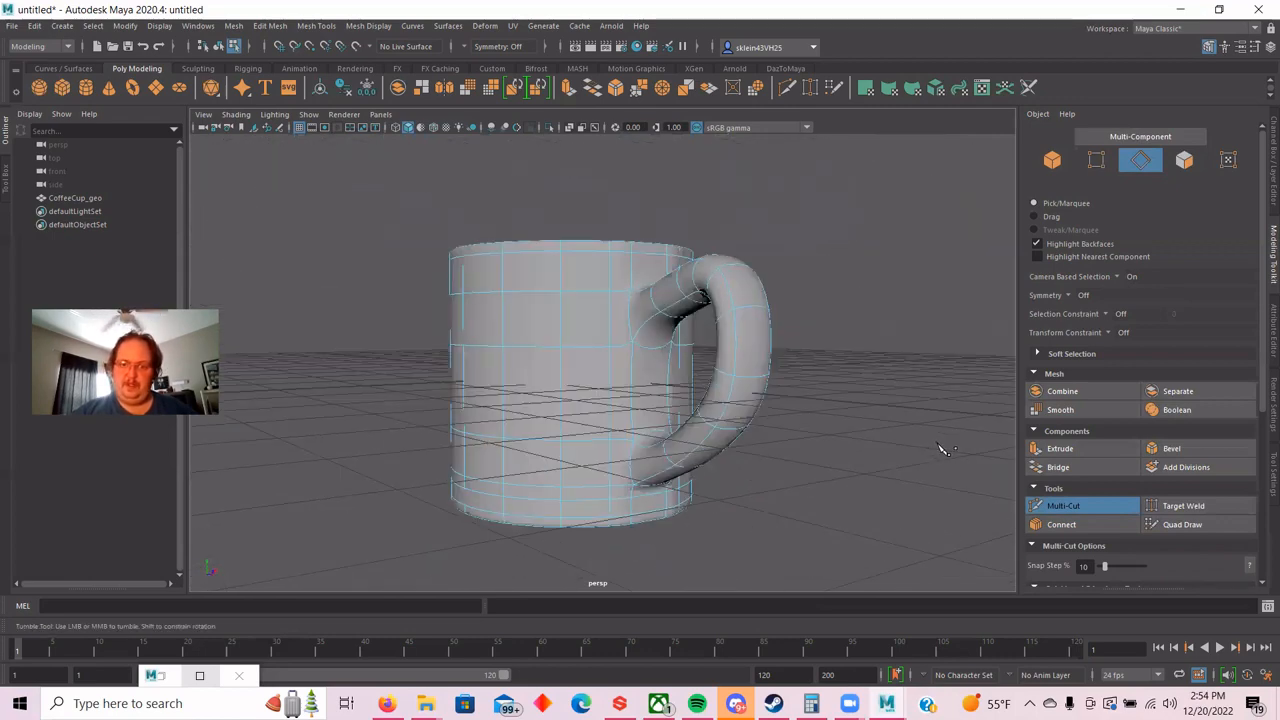
scroll(932, 482, "up", 2)
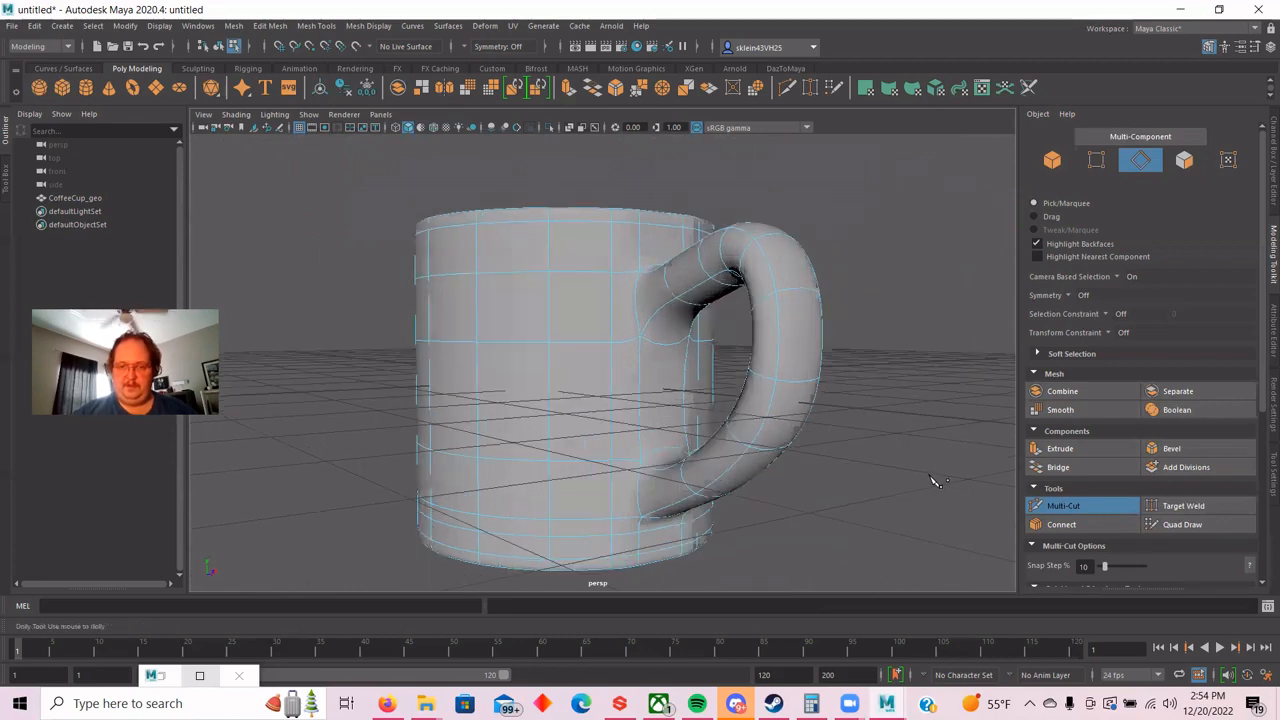
key("3")
key("1")
key("2")
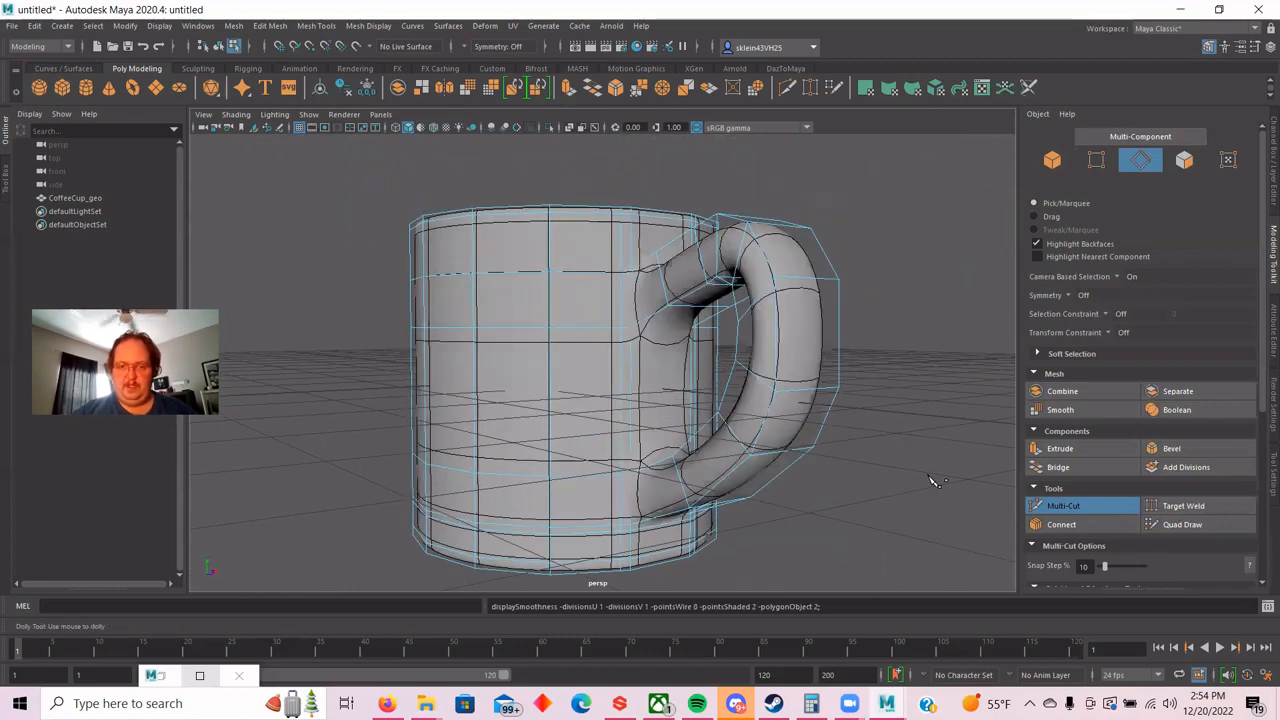
scroll(928, 478, "down", 2)
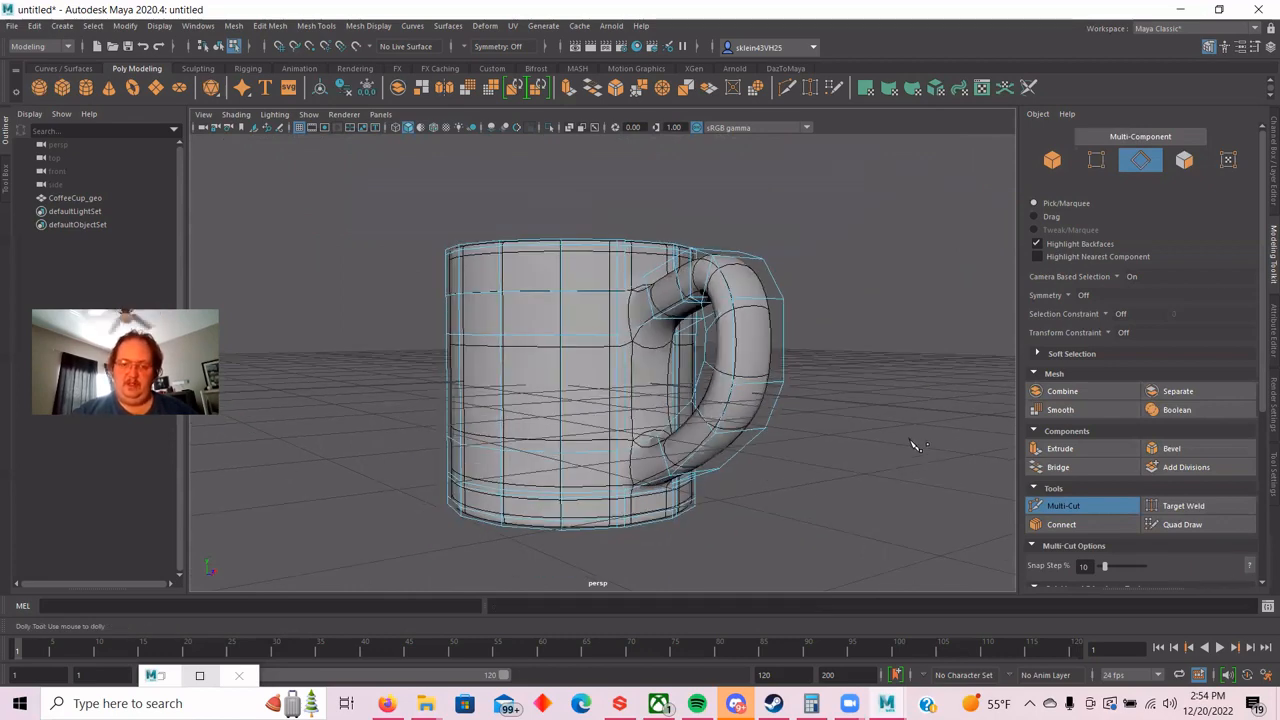
mouse_move(916, 448)
left_mouse_down("alt")
mouse_move(937, 480)
mouse_move(914, 457)
left_mouse_up("alt")
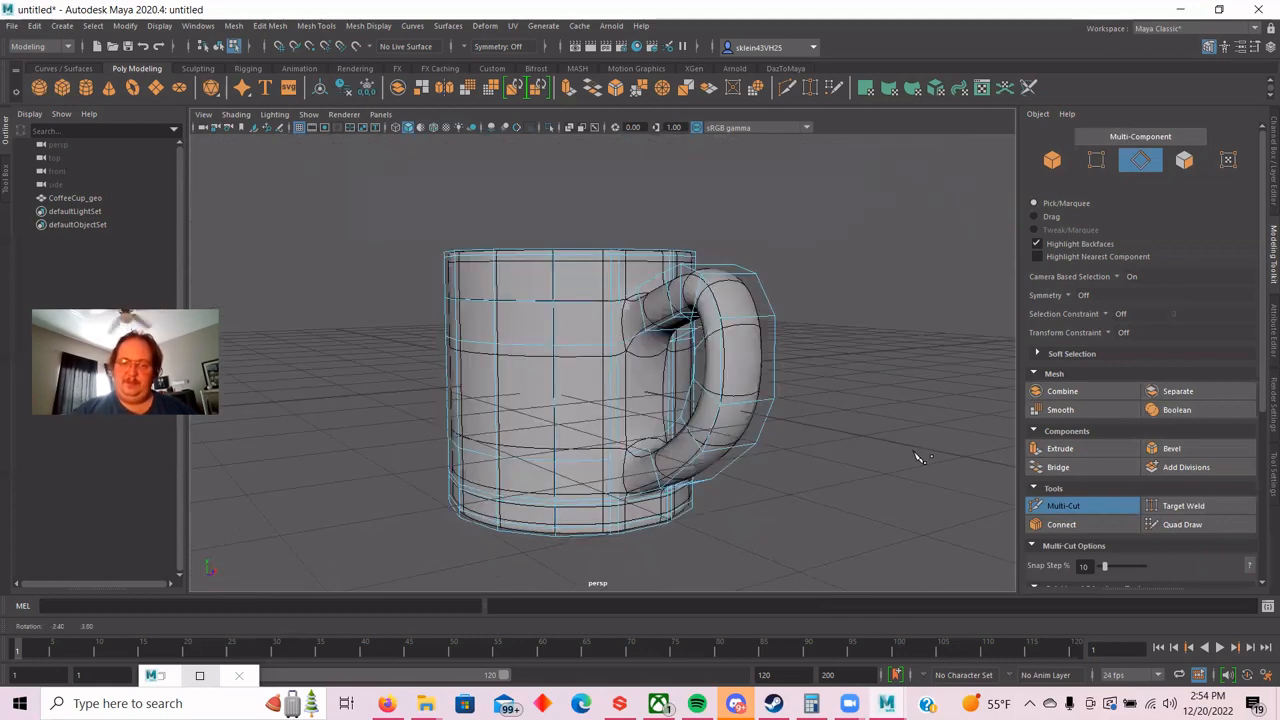
scroll(900, 448, "up", 2)
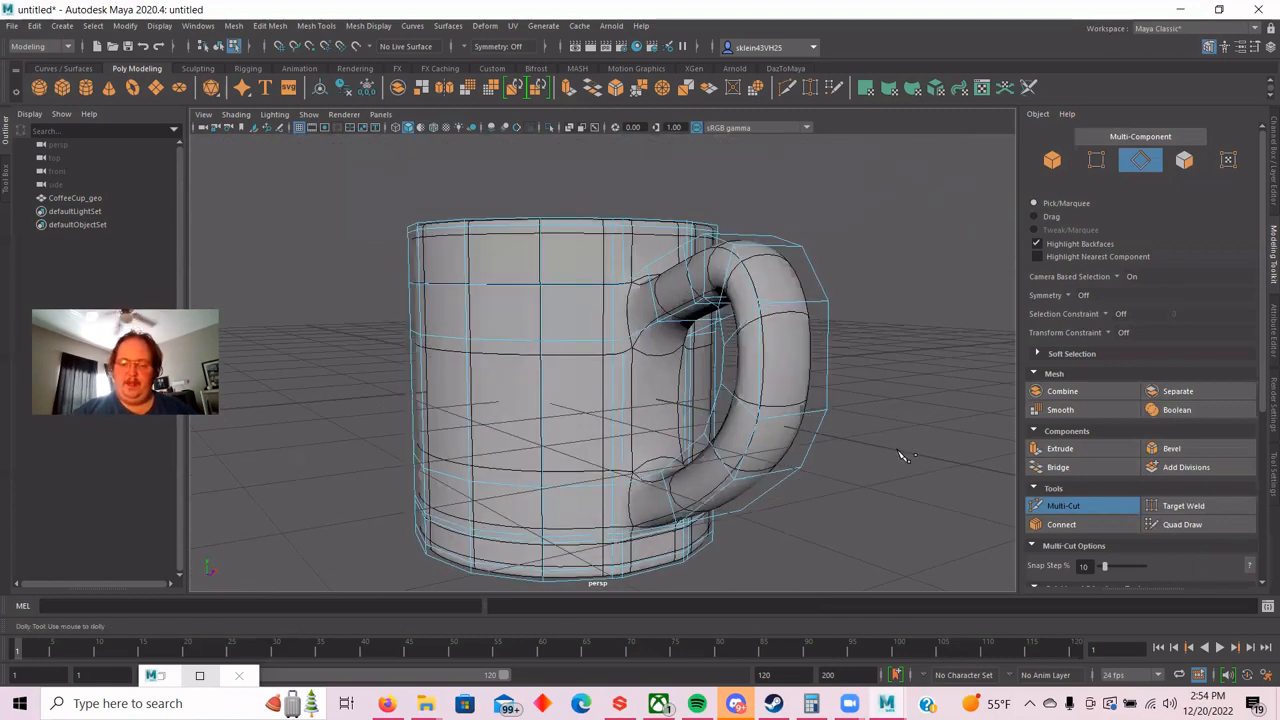
In unsmoothed display, insert supporting edge loops at the handle's upper attachment, including one around the cup just below it.
key("1")
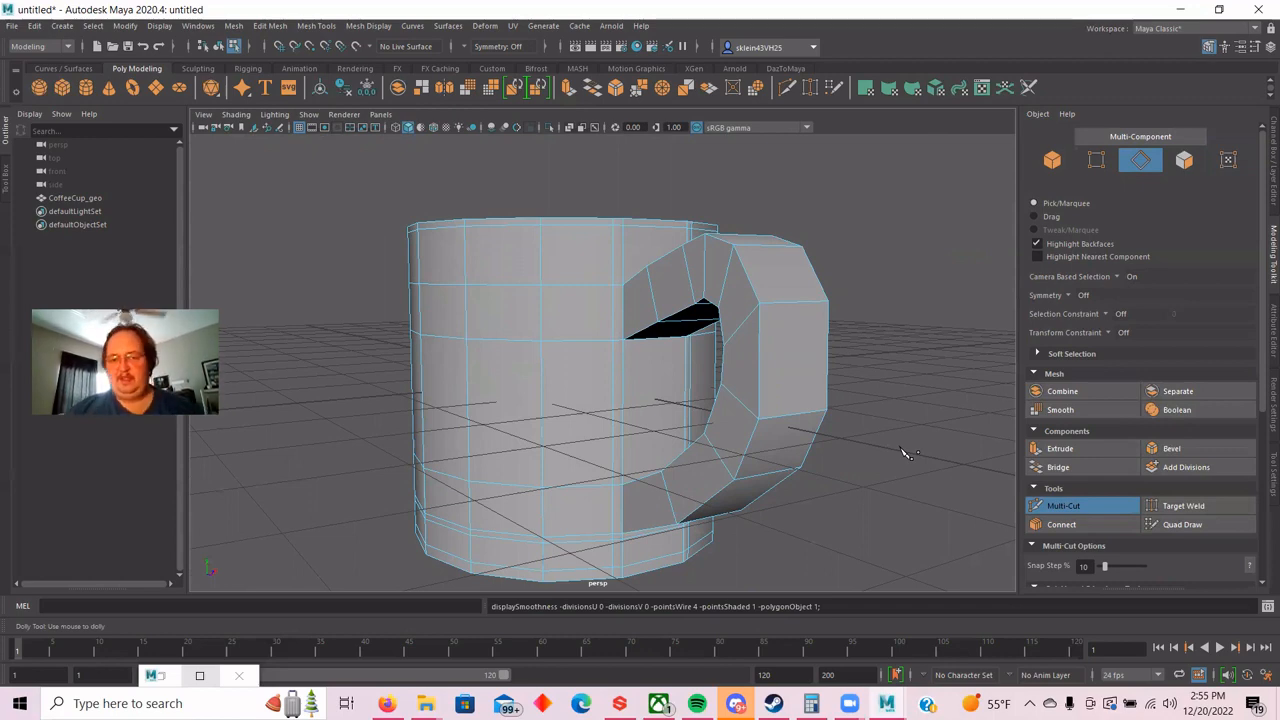
scroll(634, 411, "up", 4)
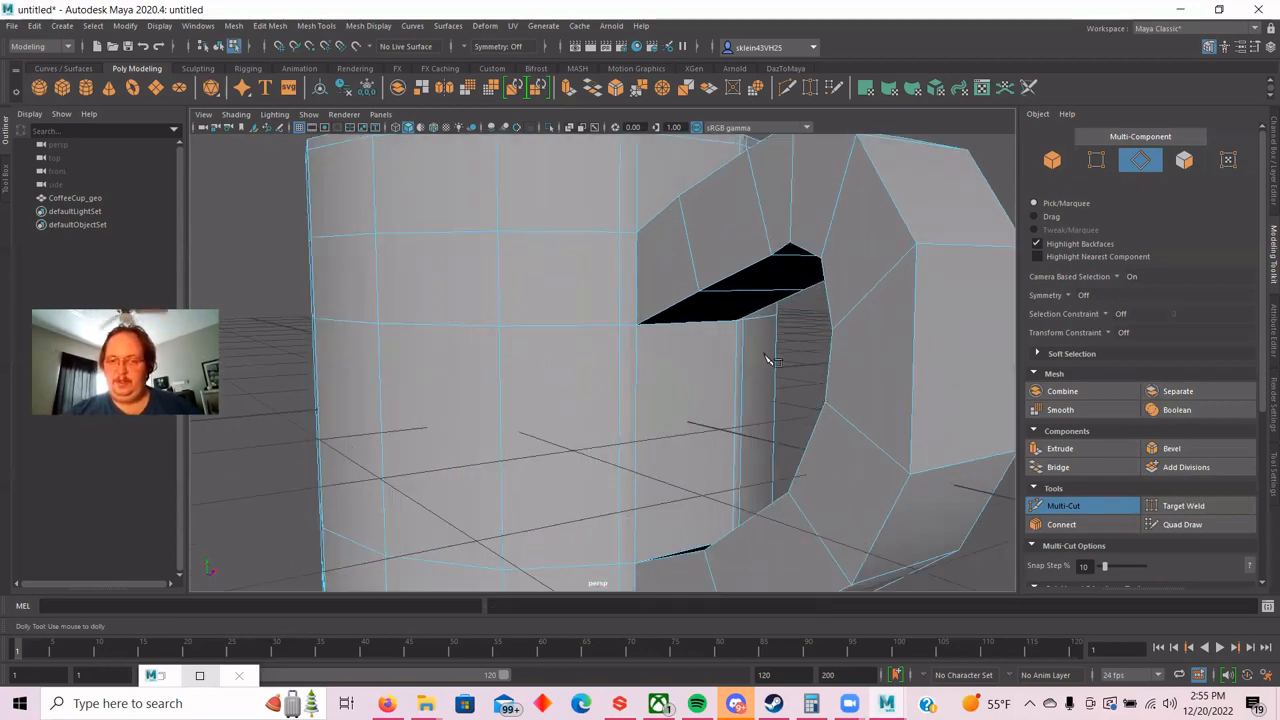
left_click(636, 324)
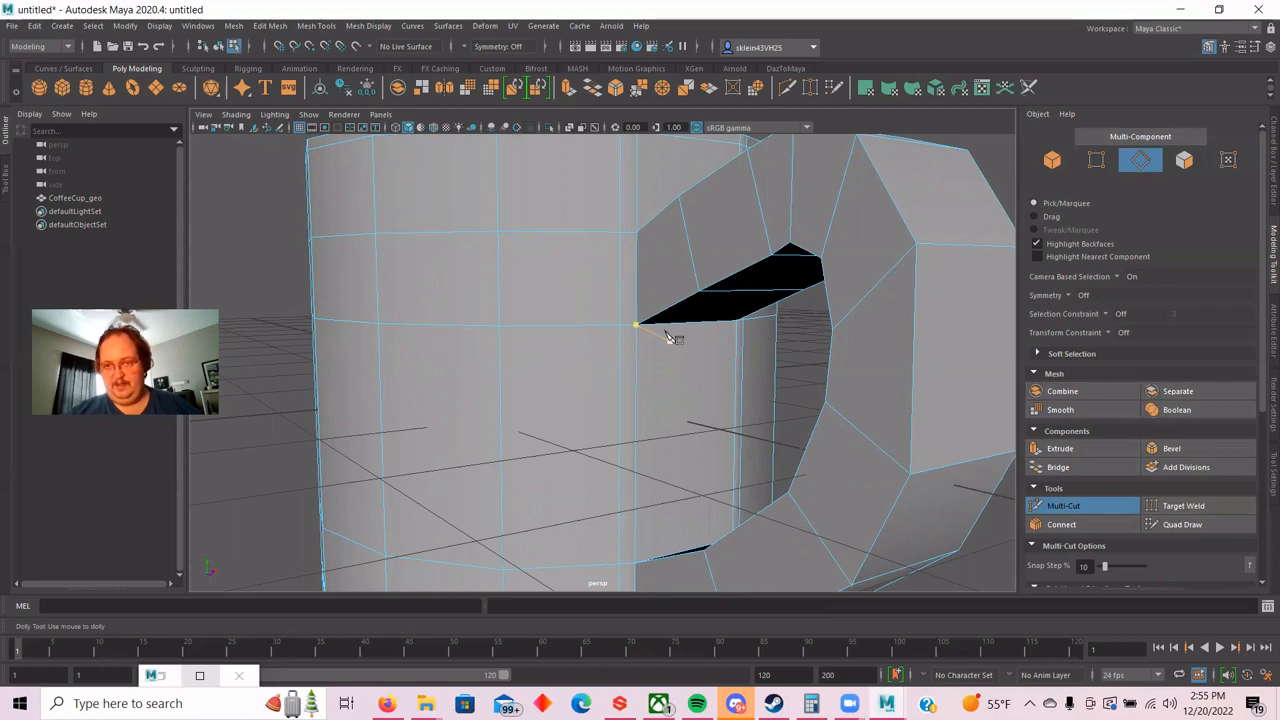
key("Escape")
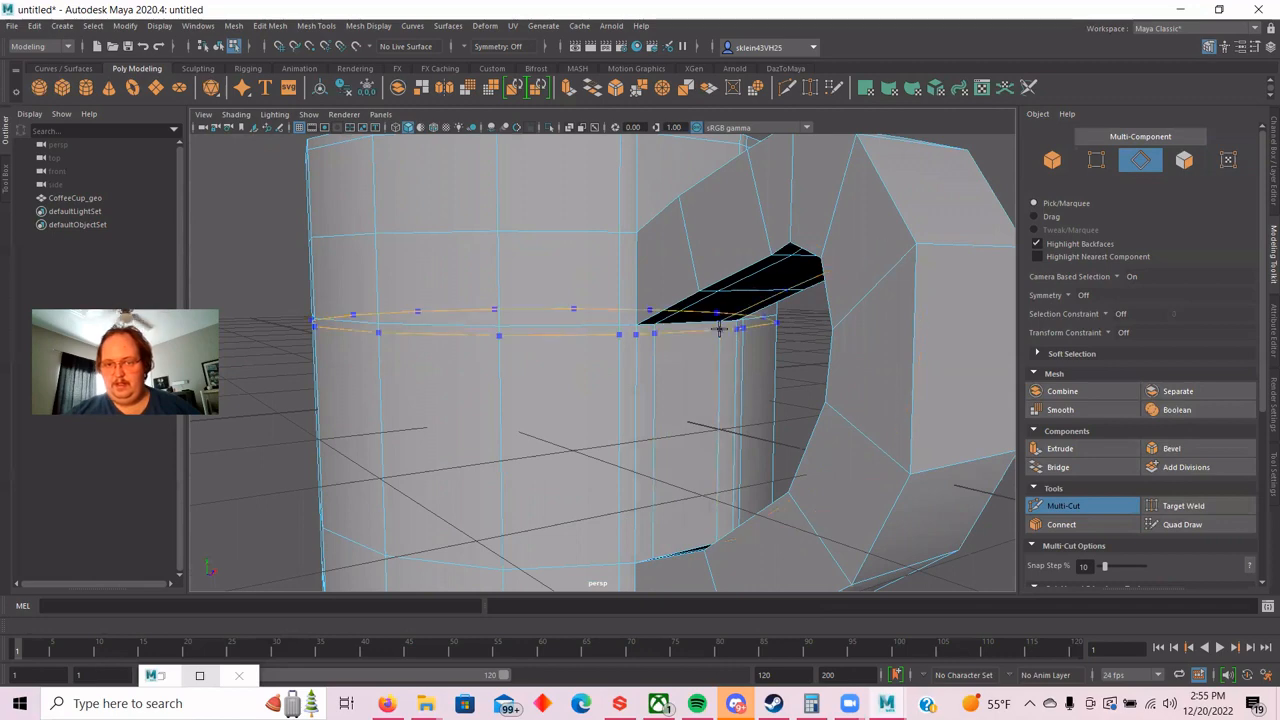
scroll(449, 400, "down", 4)
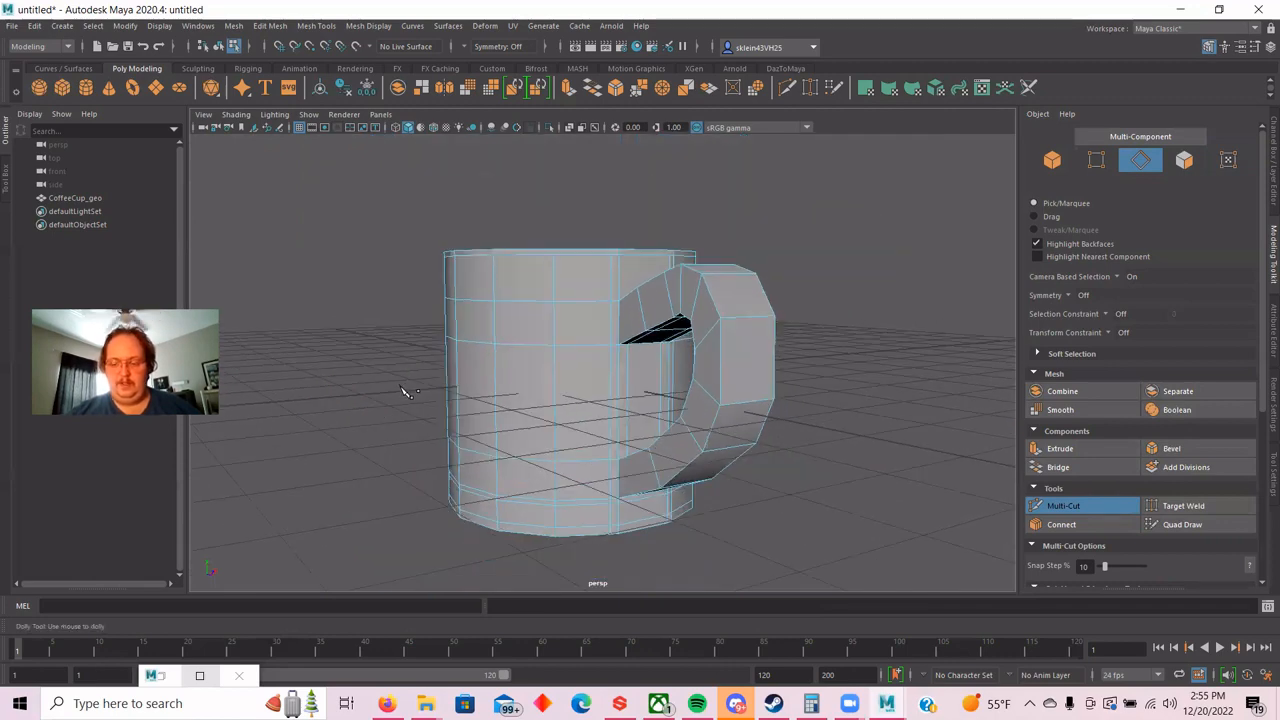
Insert a supporting edge loop around the cup's inner wall just above its floor and show the cup in smooth preview.
key("3")
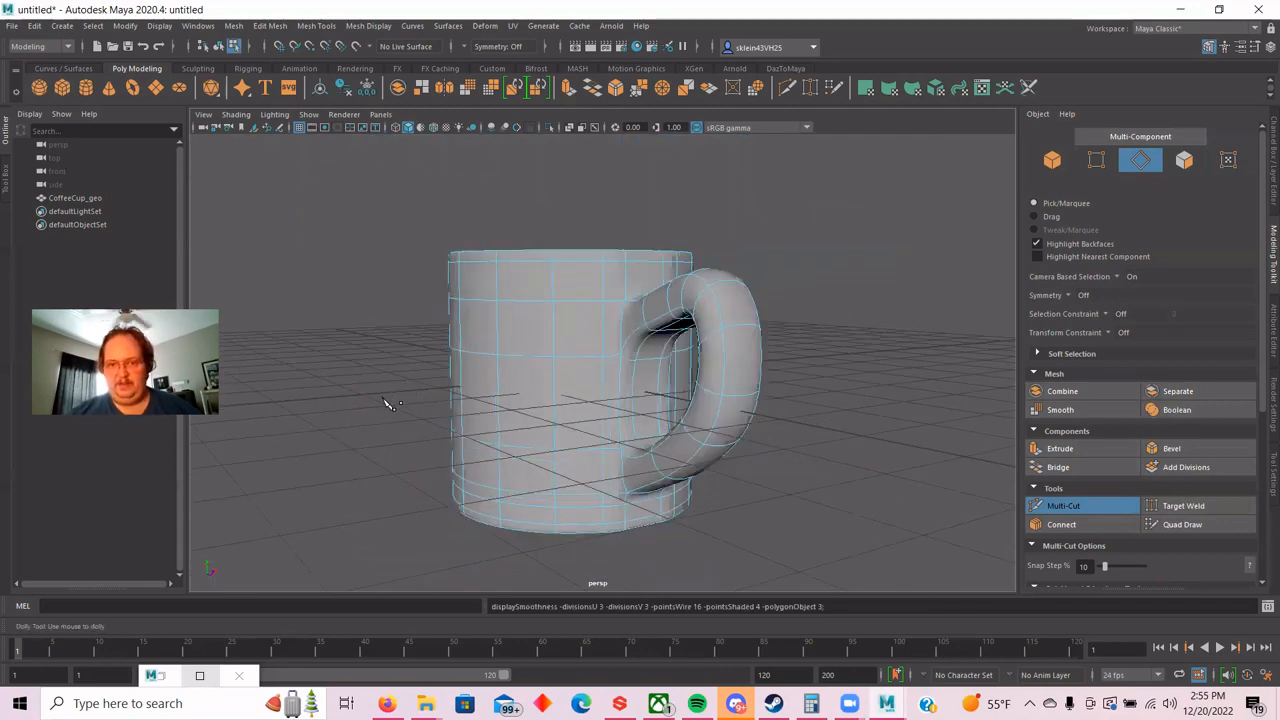
key("1")
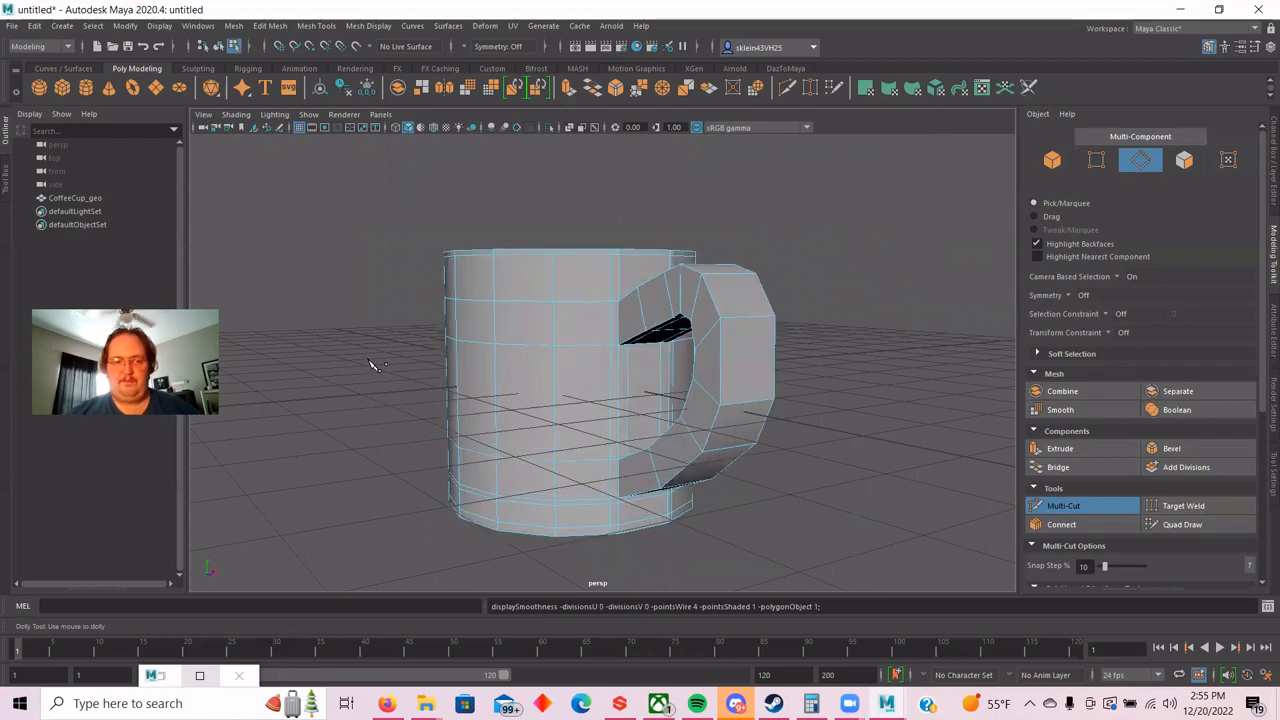
left_click_drag(370, 364, 565, 307, "alt")
scroll(565, 307, "up", 5)
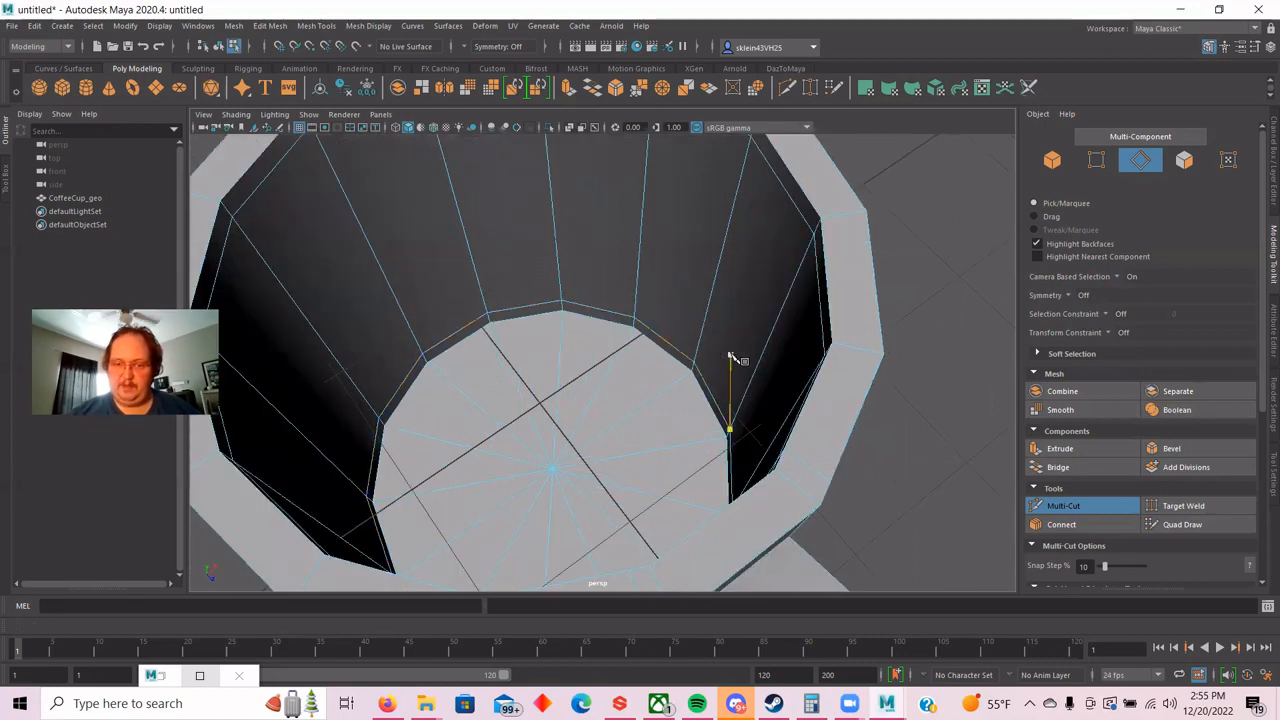
scroll(903, 325, "down", 6)
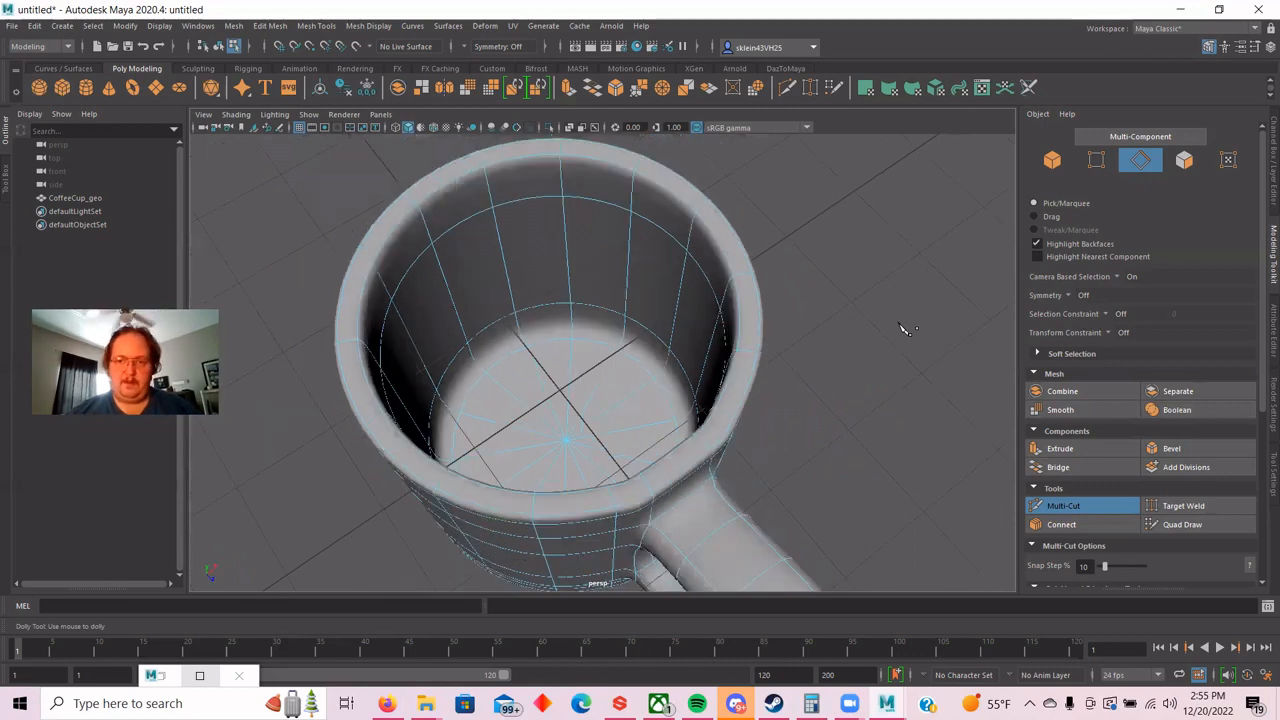
key("q")
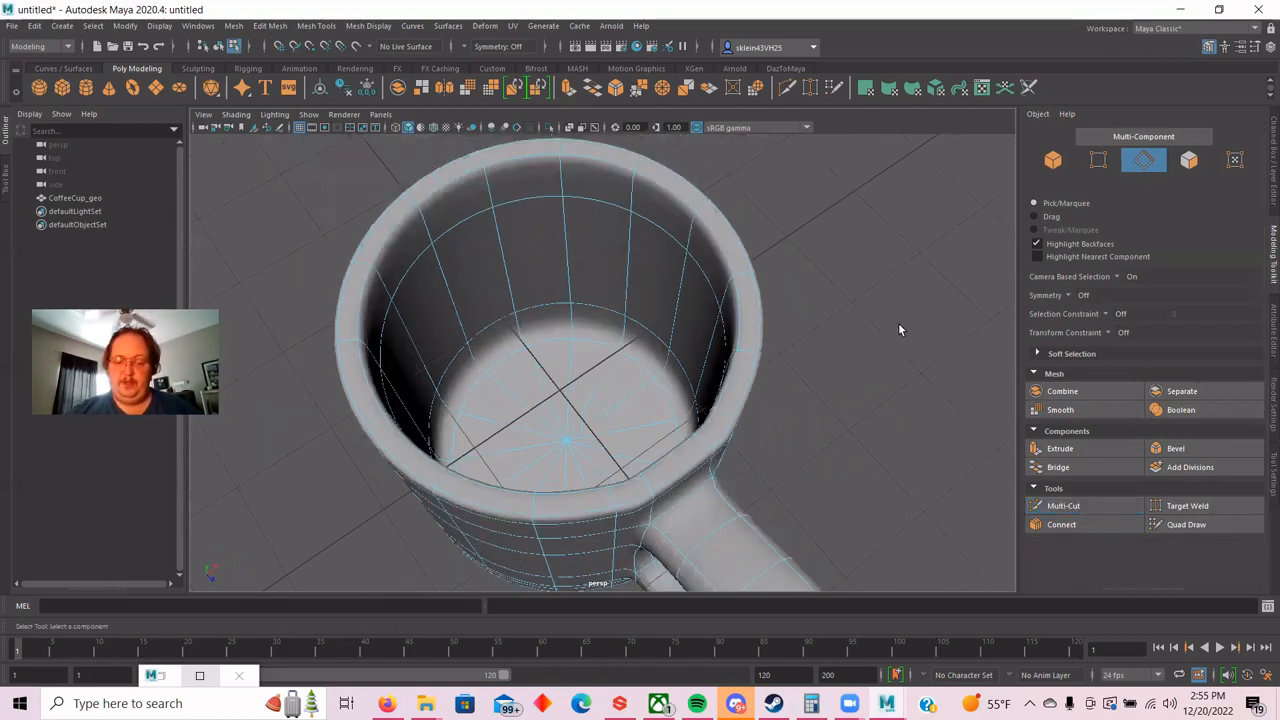
Check the smoothed cup and handle from several sides, and select the whole cup in object mode.
left_click_drag(898, 330, 674, 251, "alt")
scroll(808, 278, "down", 2)
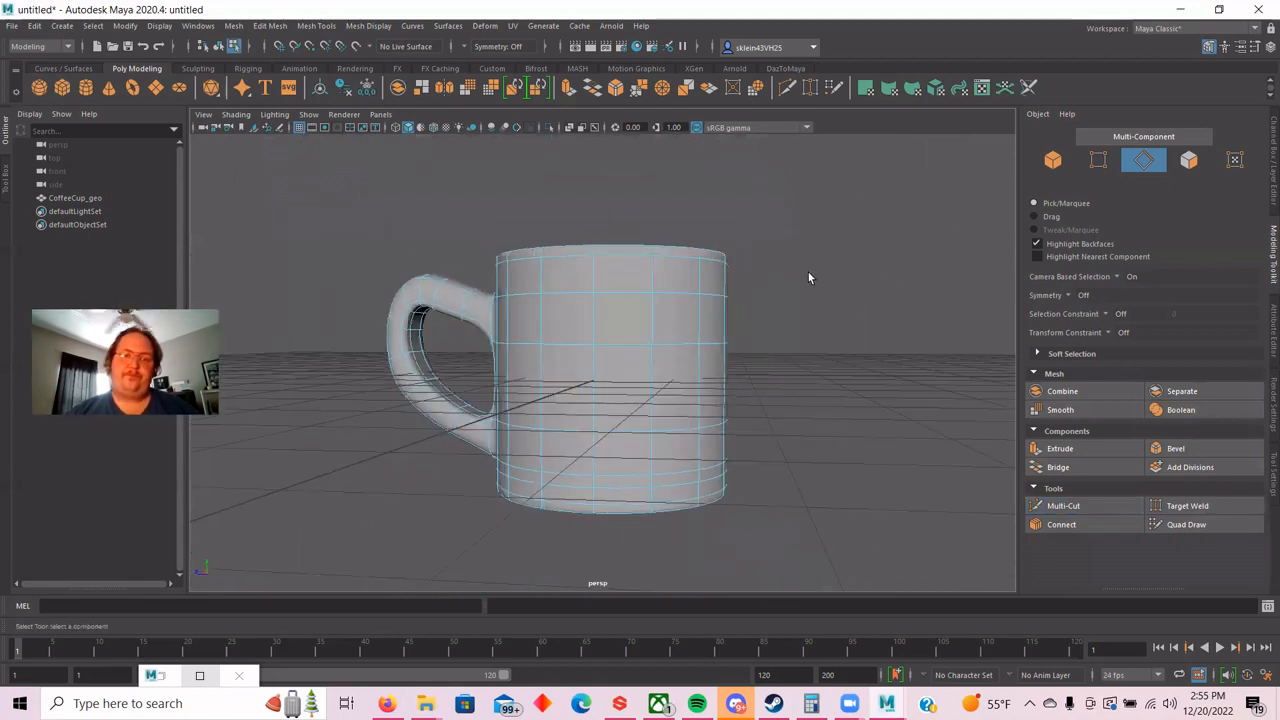
left_click_drag(809, 278, 957, 300, "alt")
left_click_drag(826, 337, 866, 290, "alt")
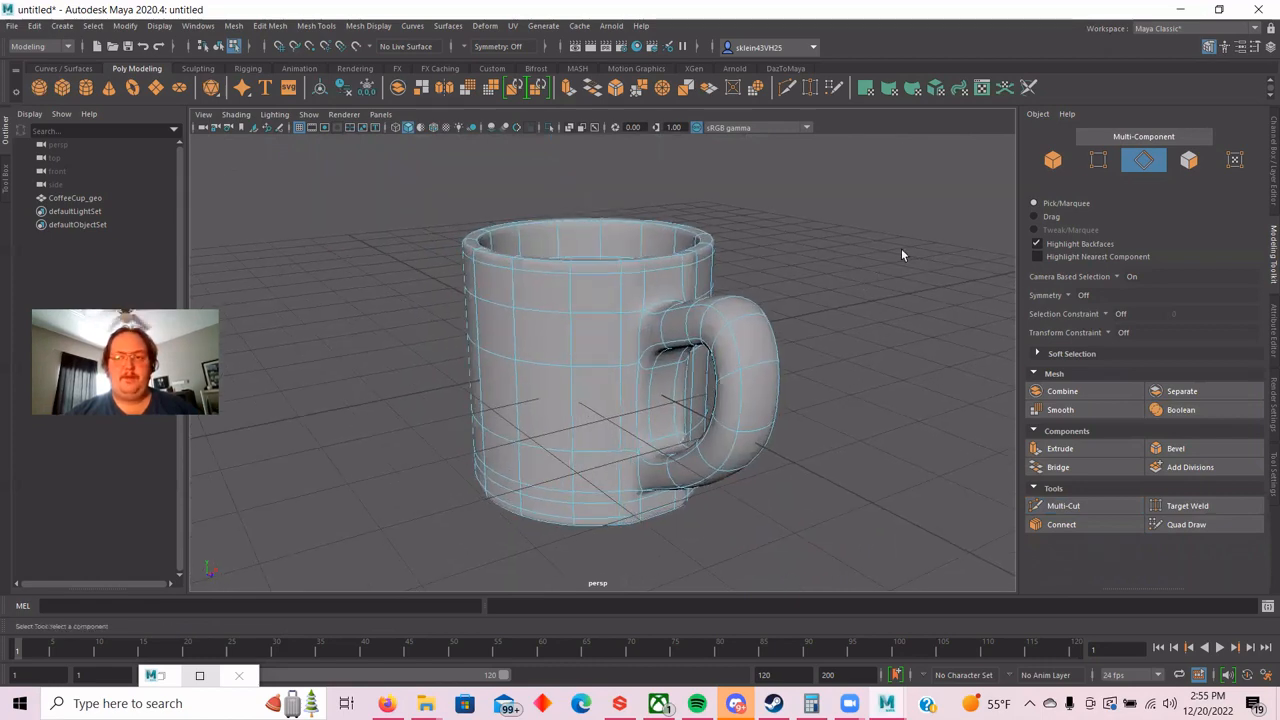
left_click(1055, 158)
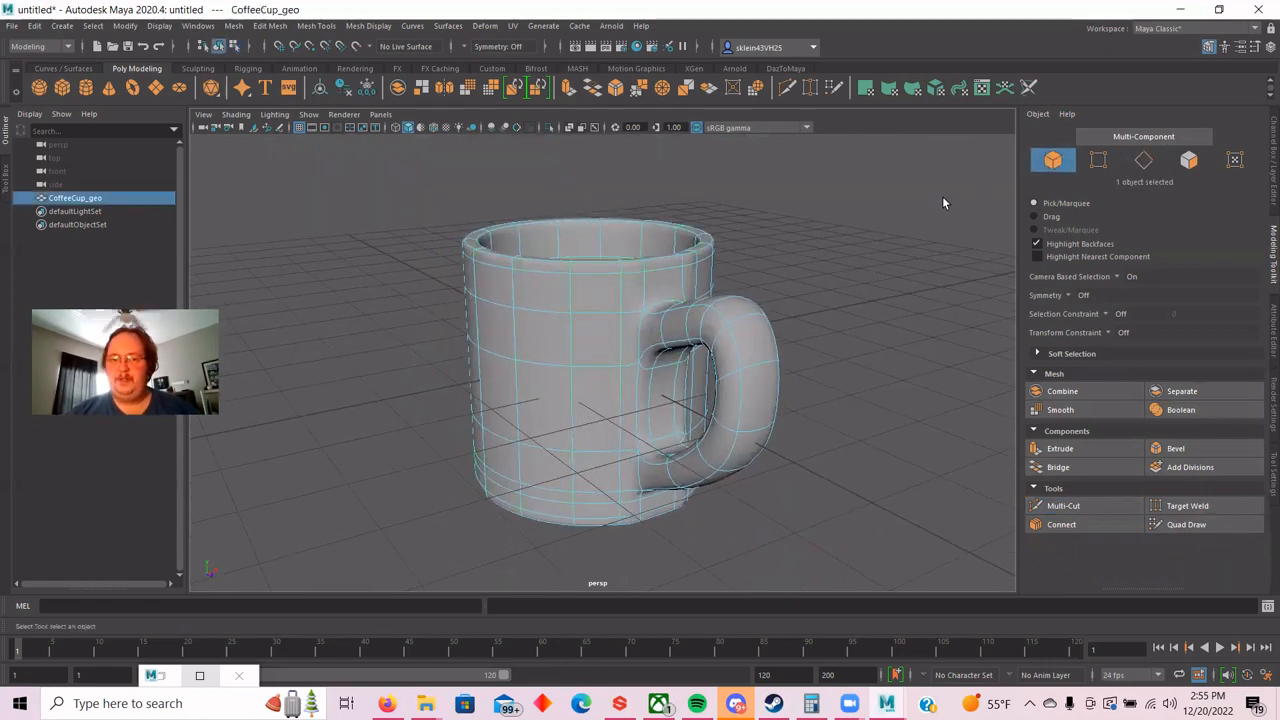
left_click(868, 236)
left_click(510, 325)
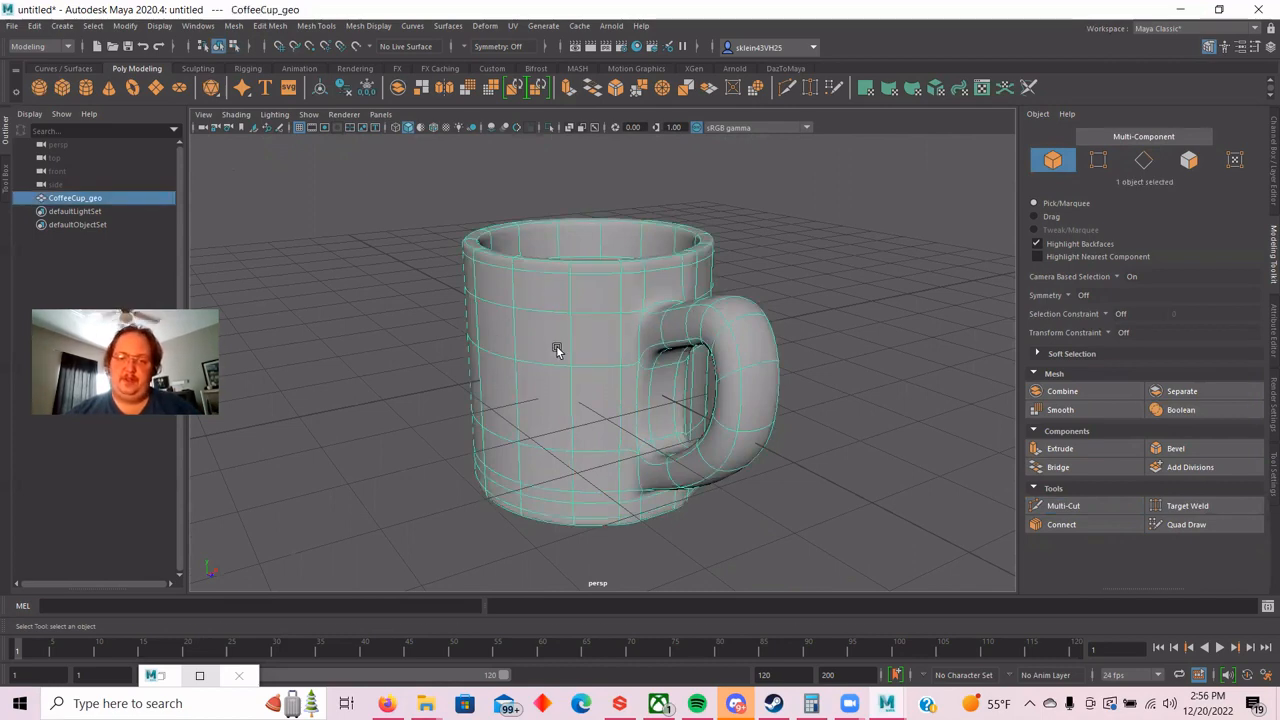
Try moving the smoothed cup along the X axis and undo the move.
key("w")
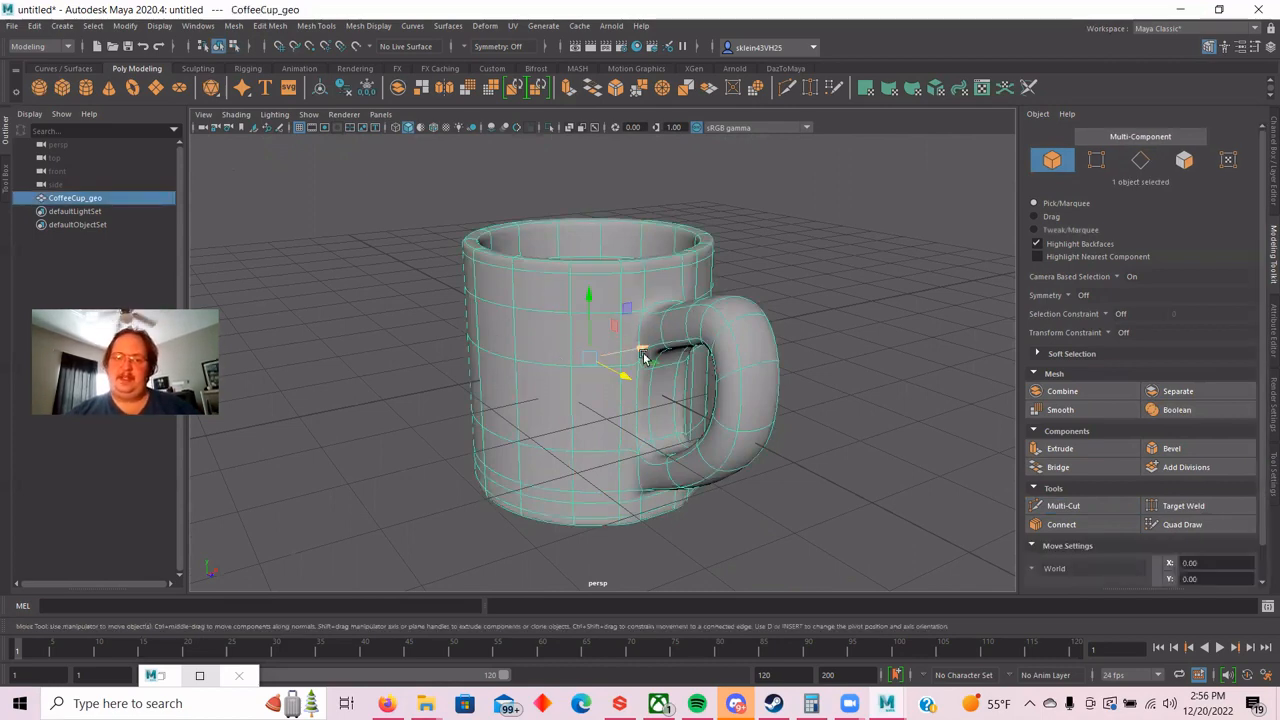
left_click_drag(617, 363, 600, 392)
key("ctrl+z")
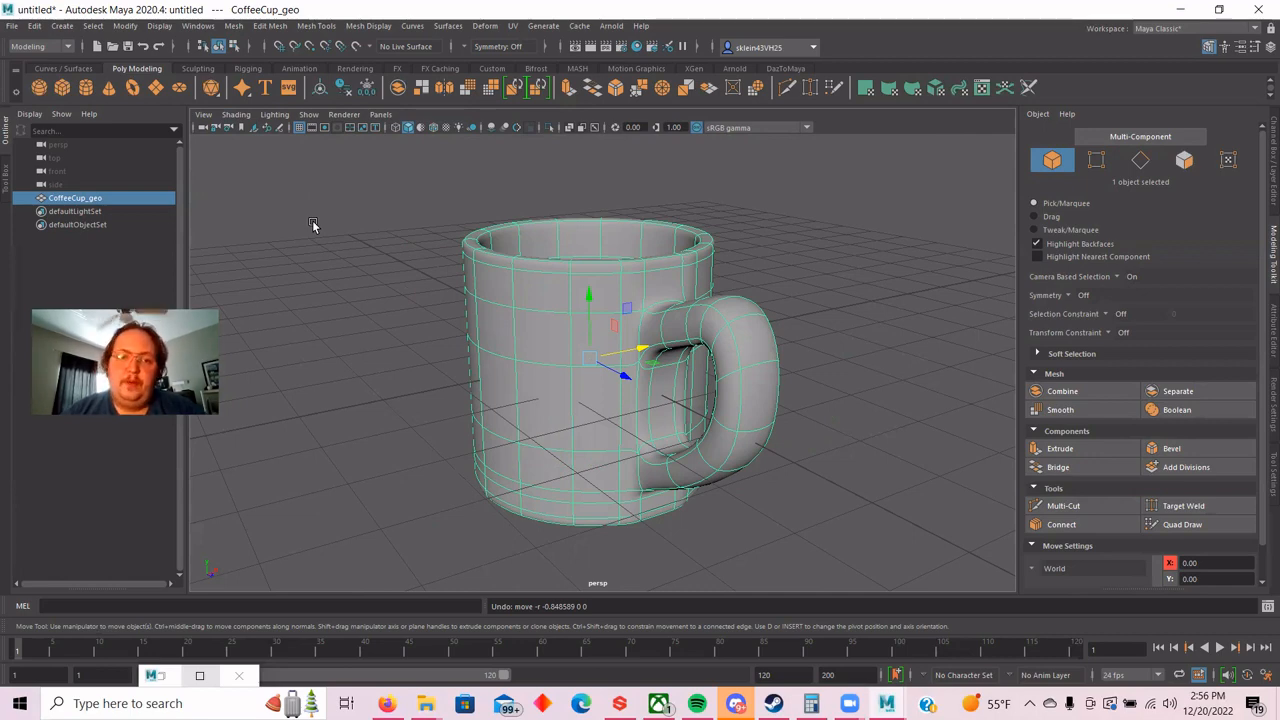
Return the cup to unsmoothed display and delete its construction history.
key("1")
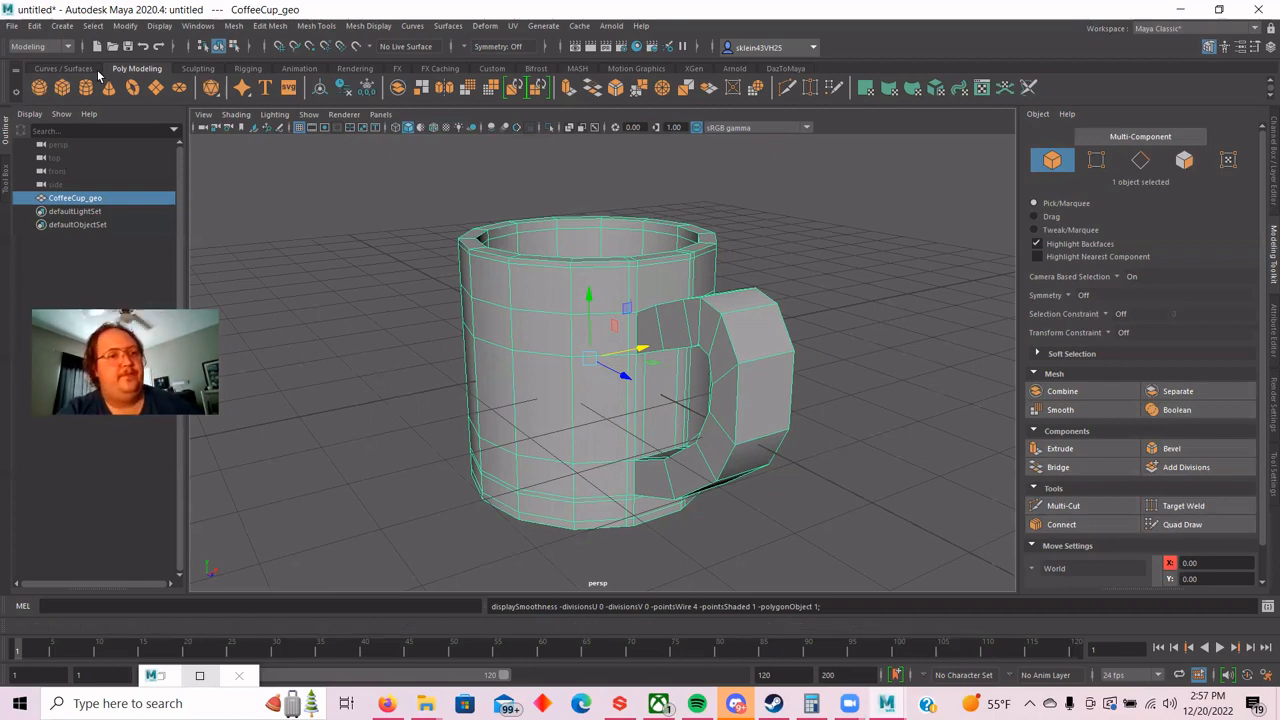
left_click(40, 27)
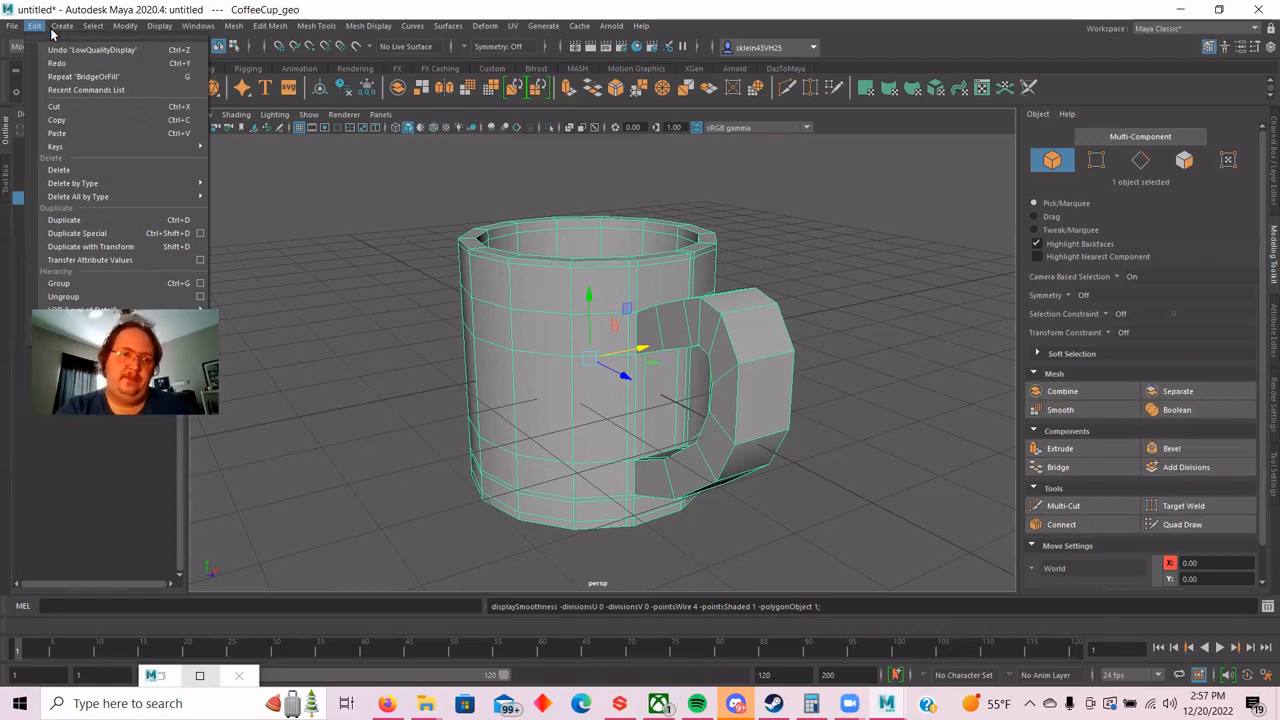
left_click(62, 25)
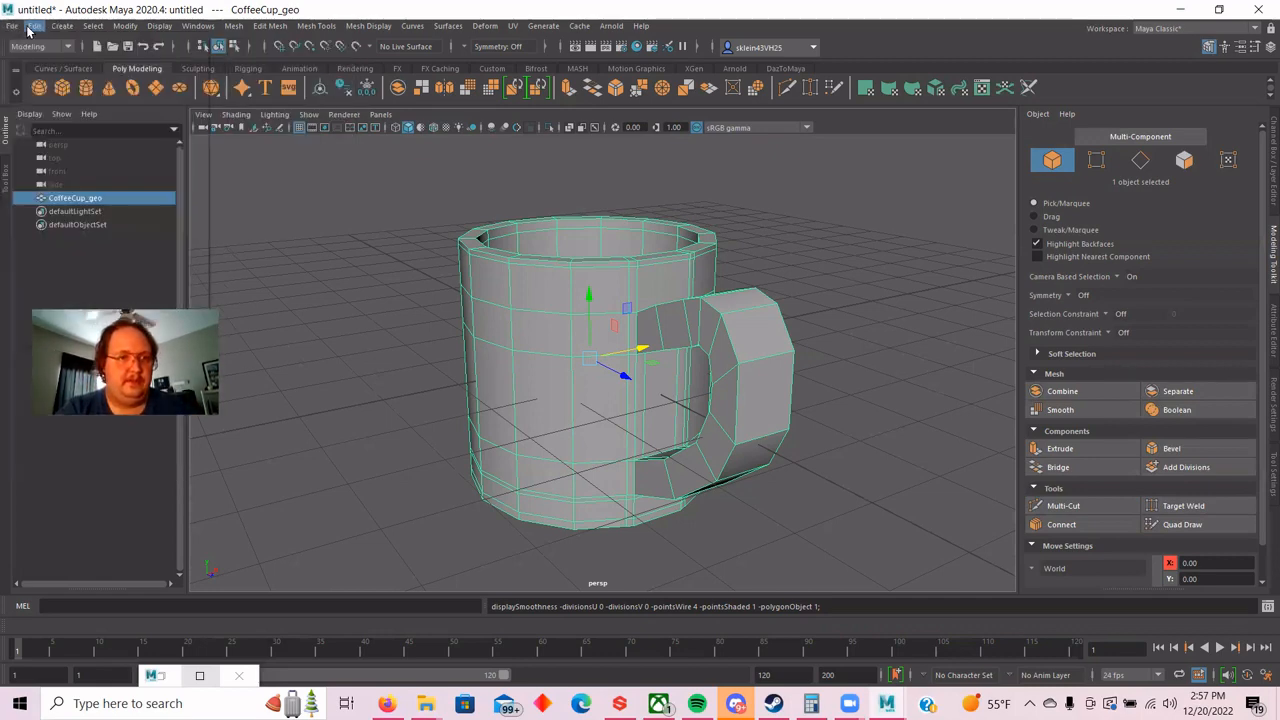
left_click(34, 25)
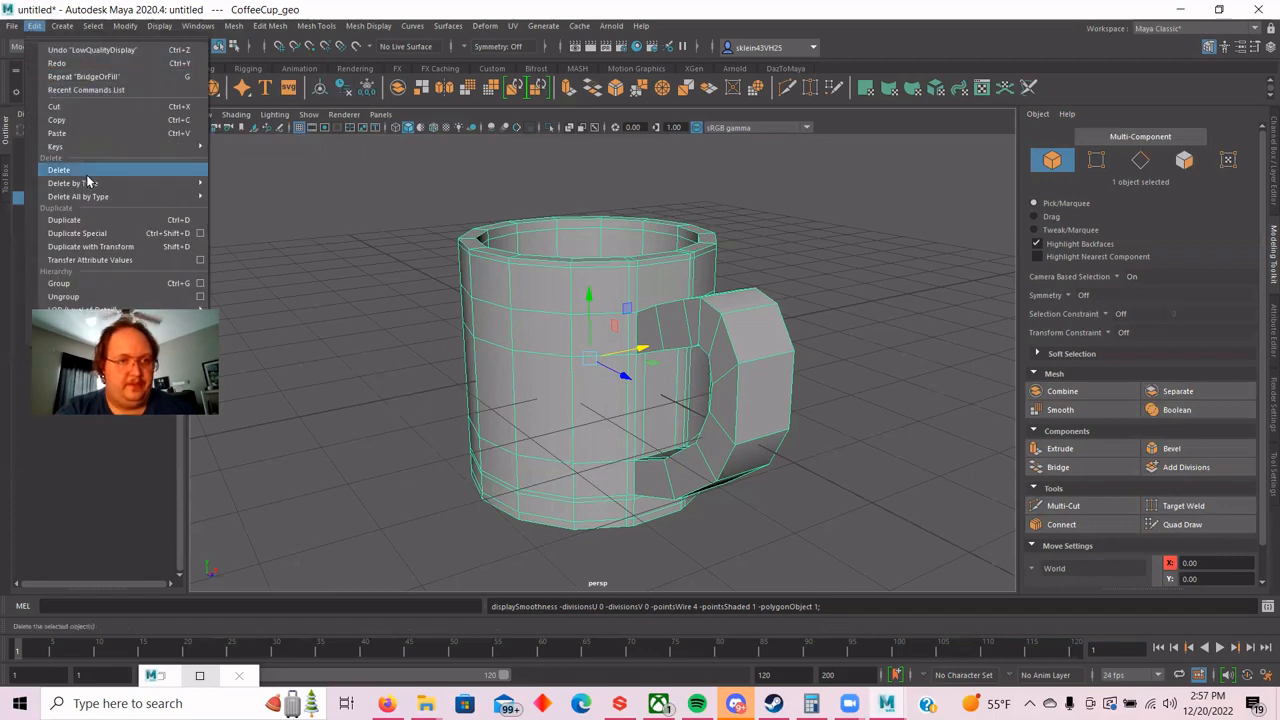
mouse_move(121, 196)
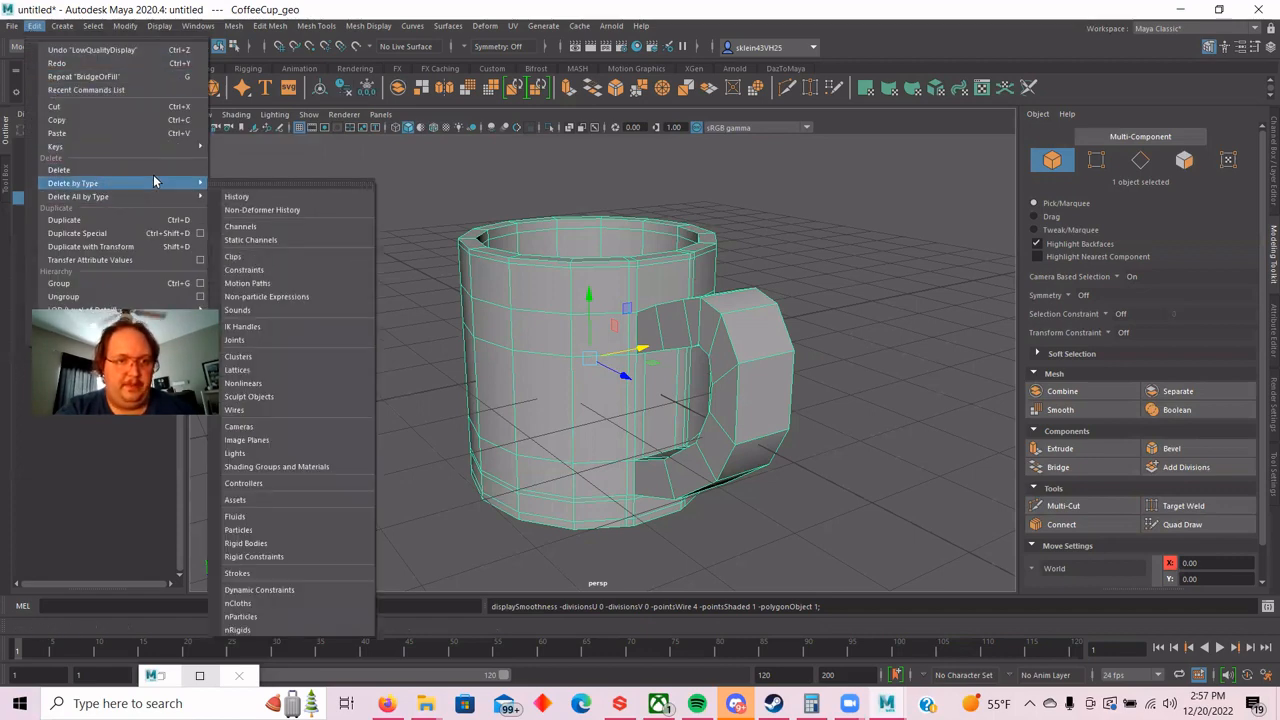
mouse_move(186, 183)
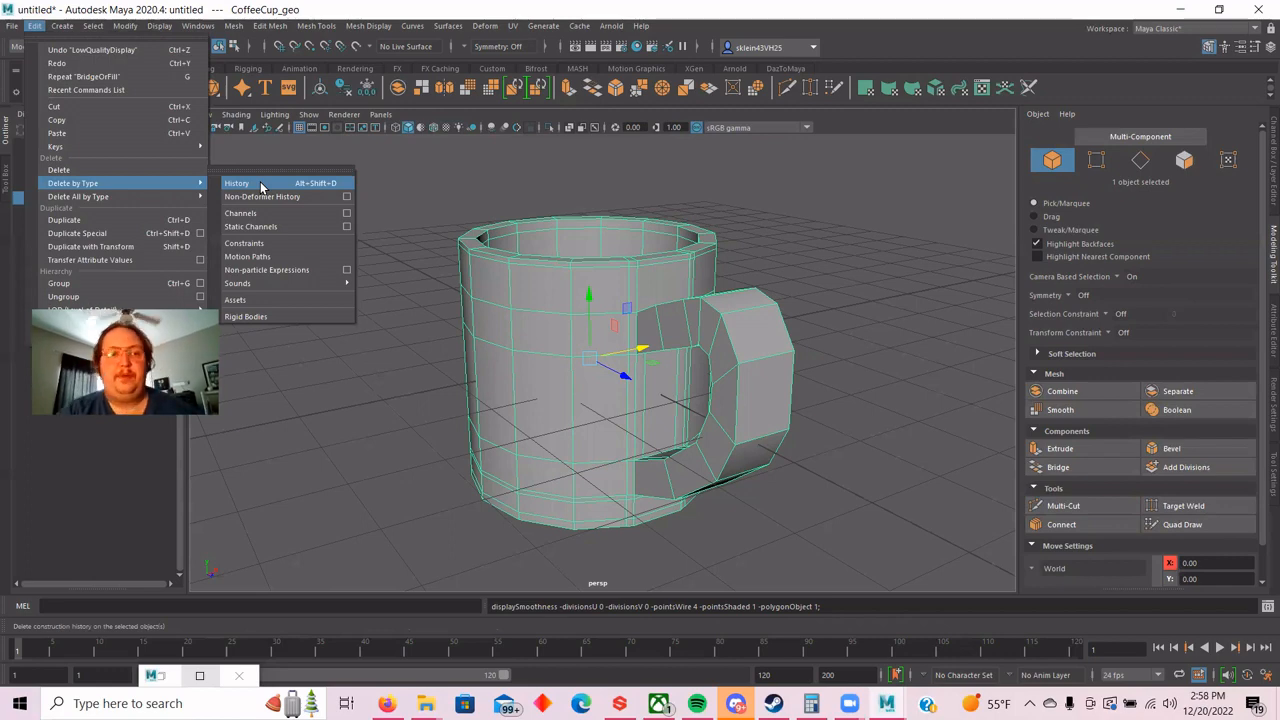
left_click(261, 184)
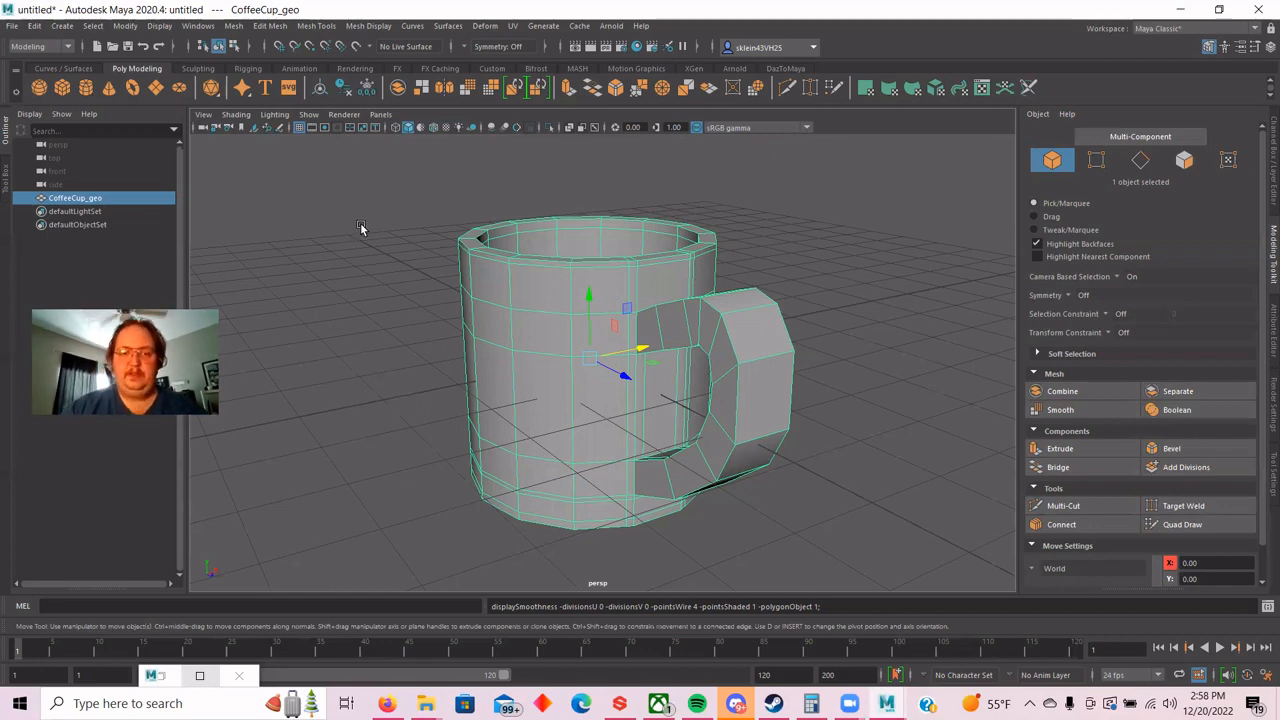
Save the scene as CoffeeCup_0001 in Maya ASCII format in the project's scenes folder.
mouse_move(363, 229)
left_mouse_down("alt")
mouse_move(435, 205)
mouse_move(326, 232)
mouse_move(369, 231)
left_mouse_up("alt")
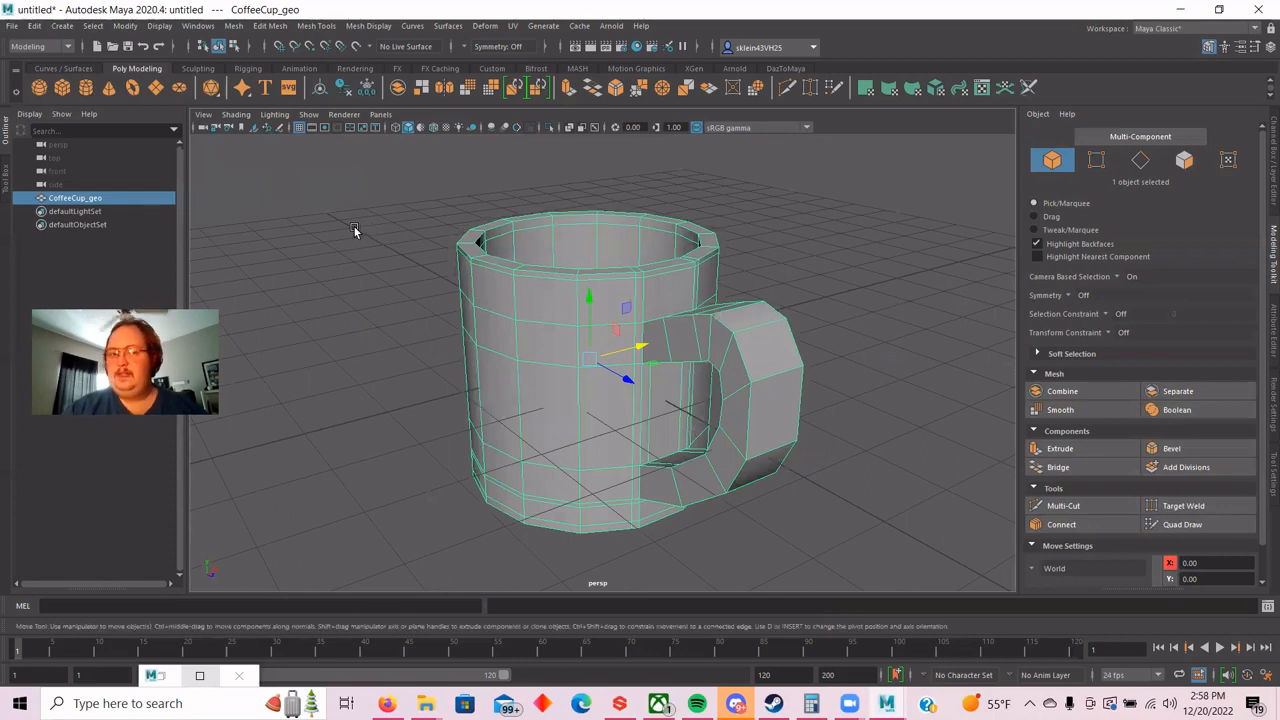
left_click(12, 27)
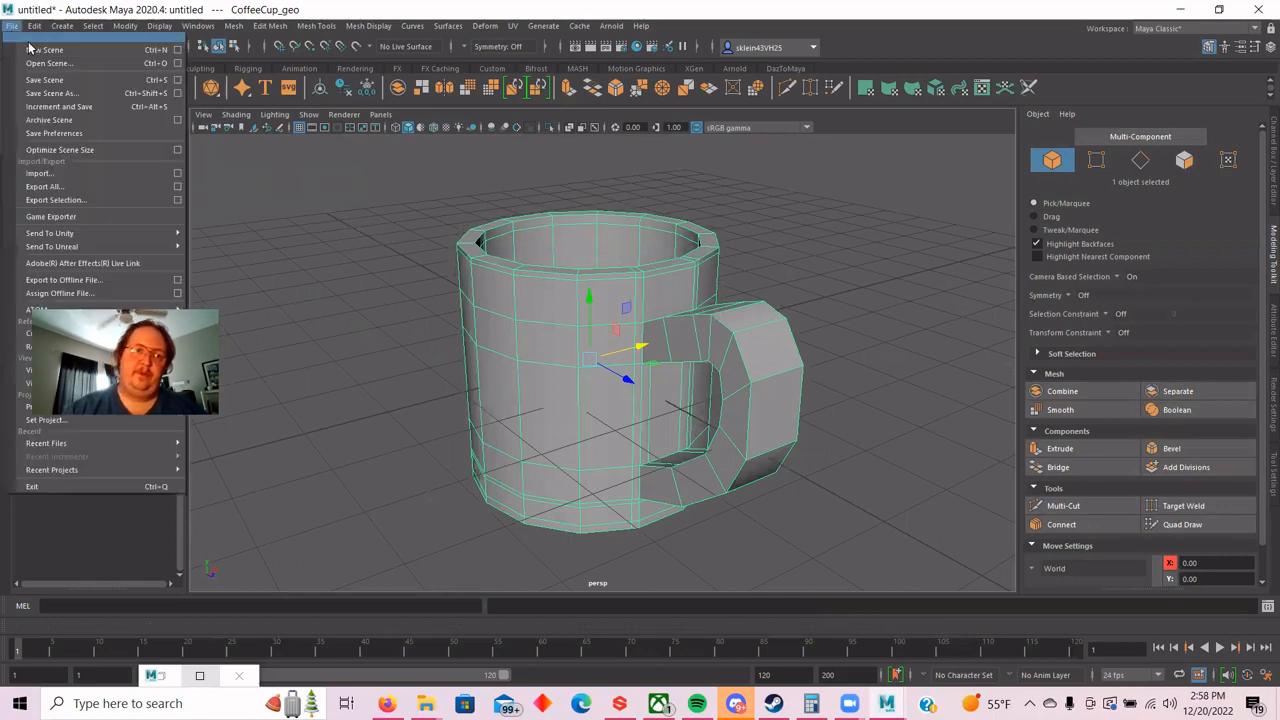
left_click(82, 94)
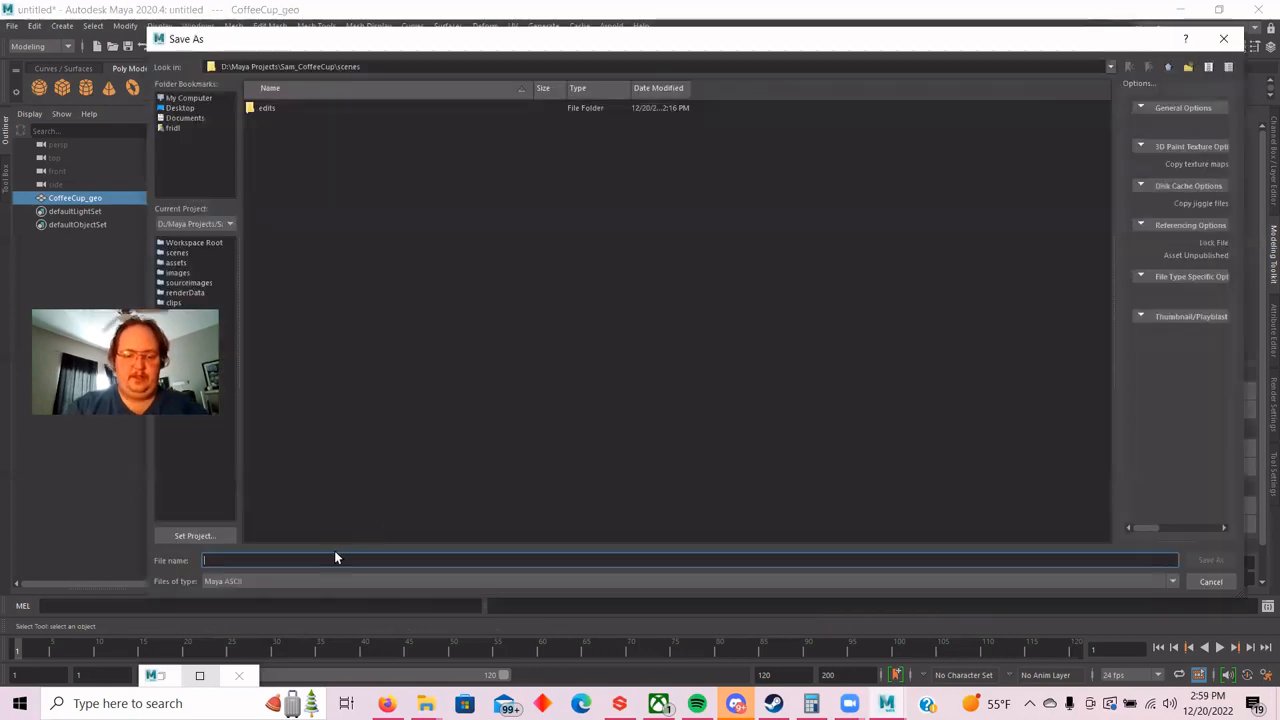
type("Coffee")
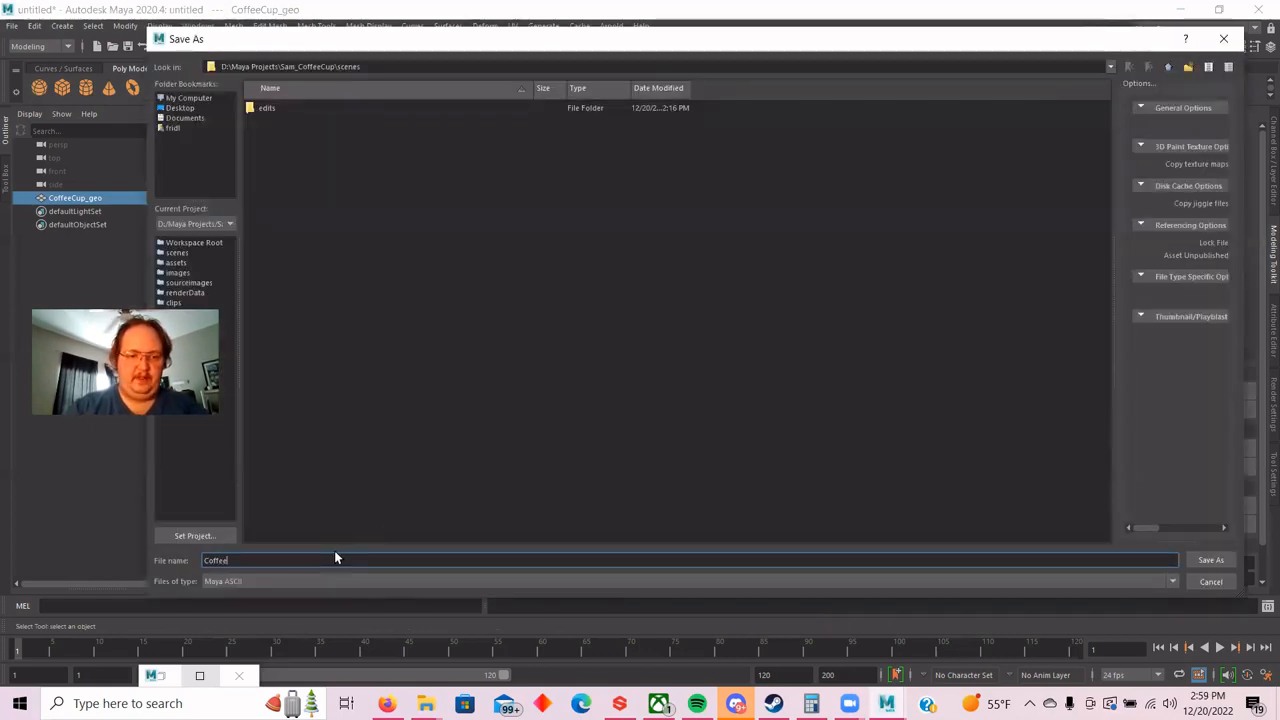
type("Cup_000")
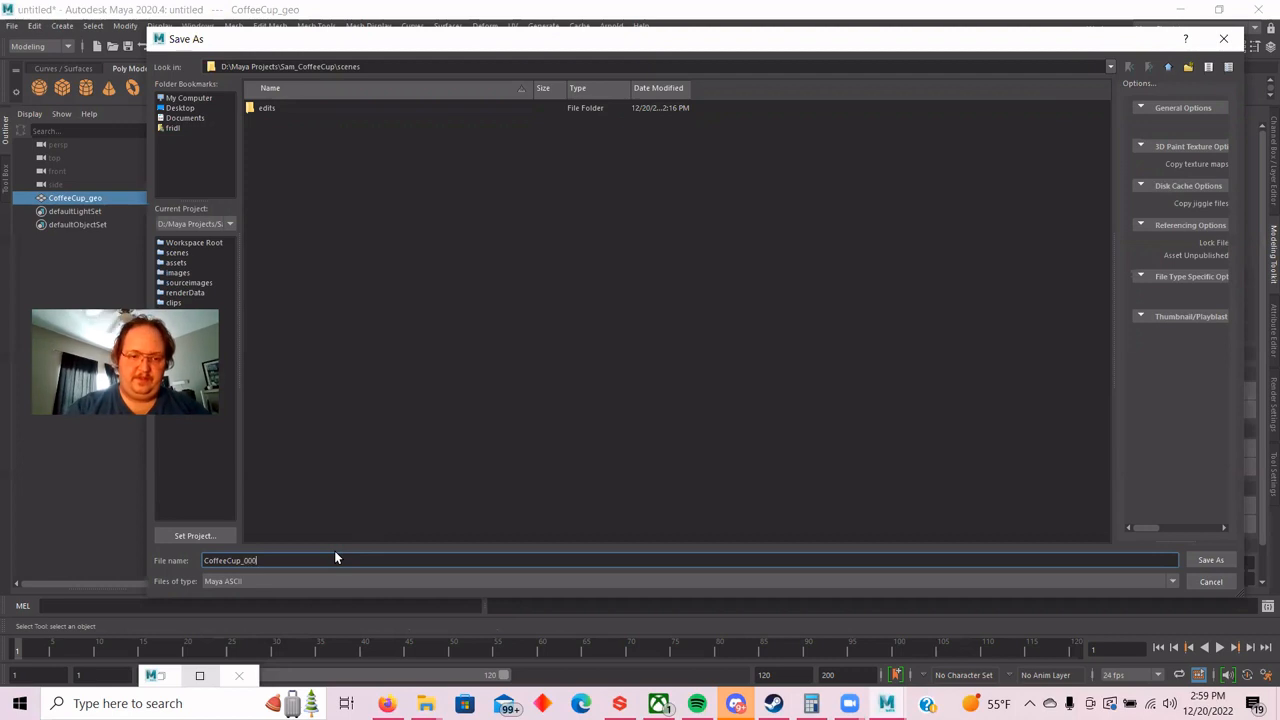
type("1")
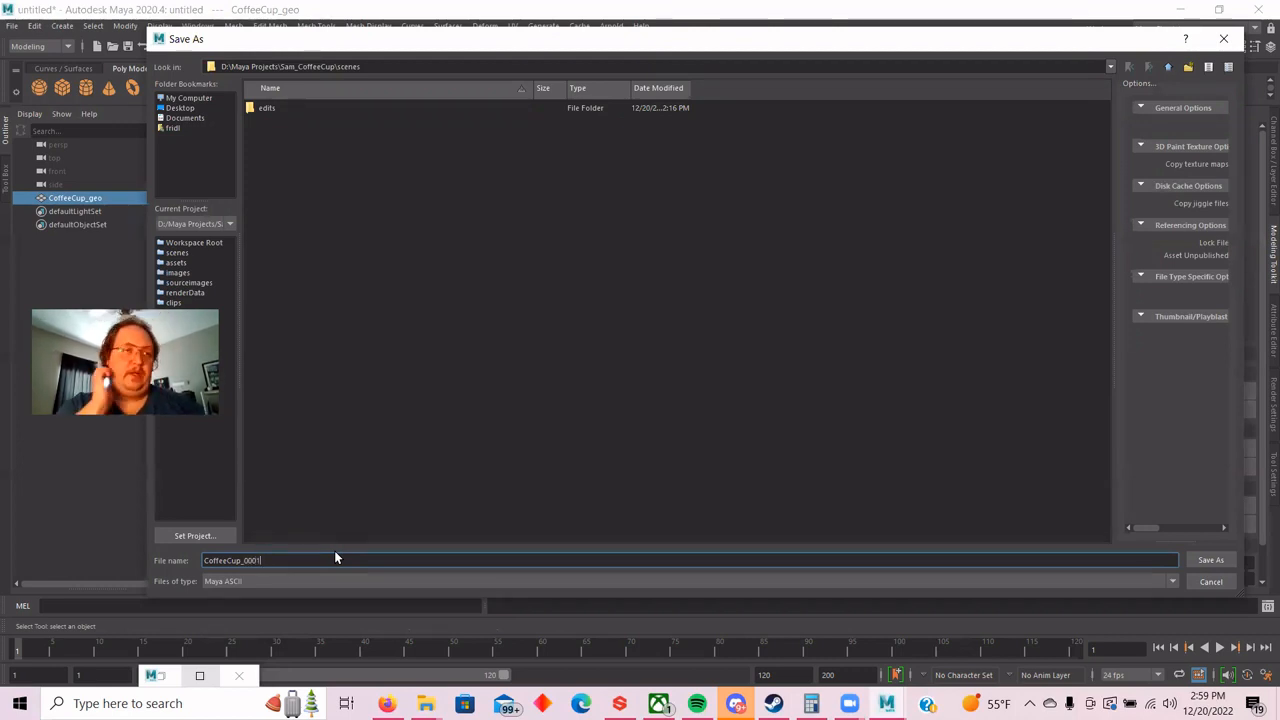
left_click(1206, 562)
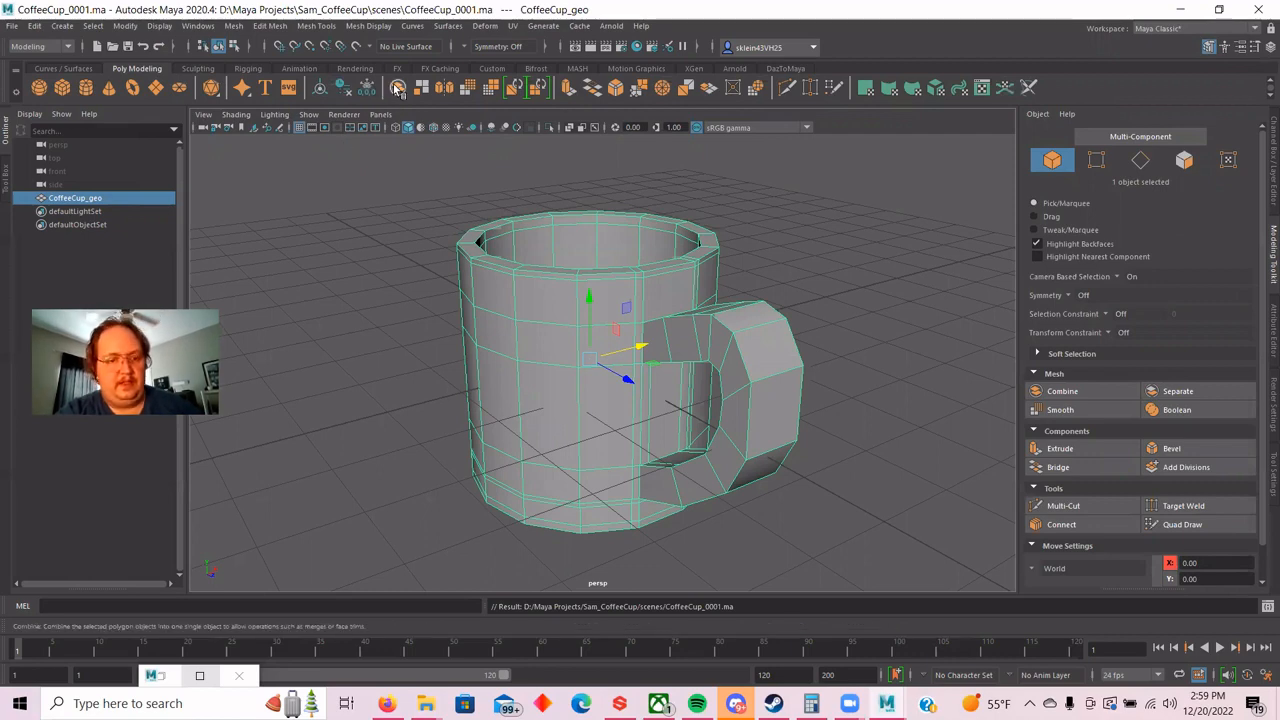
Try applying the Smooth operation to the cup's mesh with 1 division, and undo it after viewing the mesh.
left_click(470, 91)
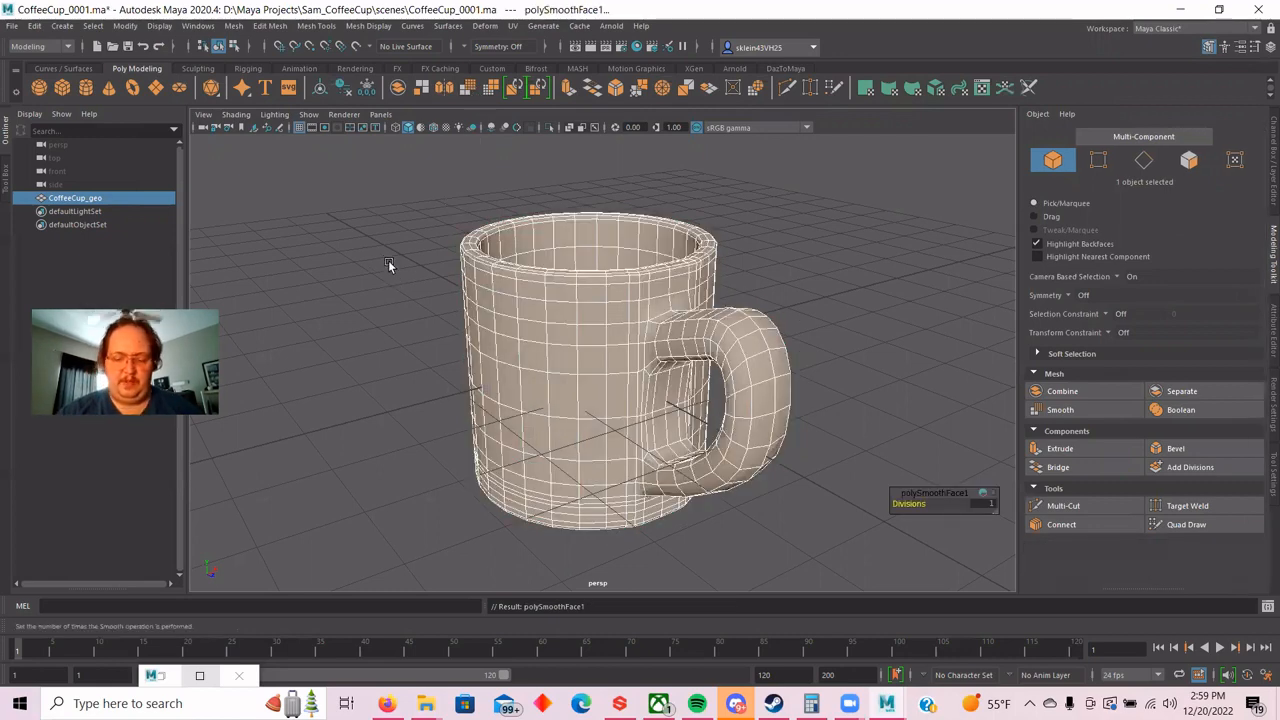
mouse_move(378, 256)
left_mouse_down("alt")
mouse_move(320, 233)
mouse_move(389, 241)
left_mouse_up("alt")
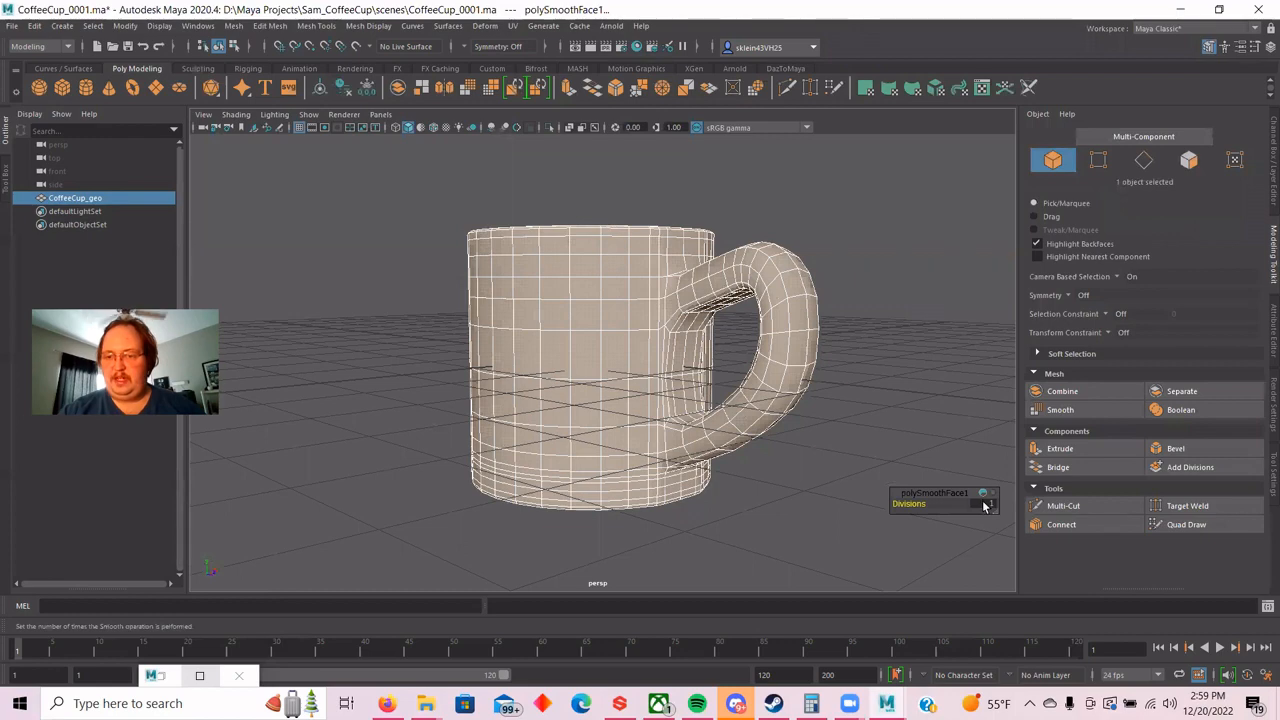
left_click_drag(962, 503, 925, 215)
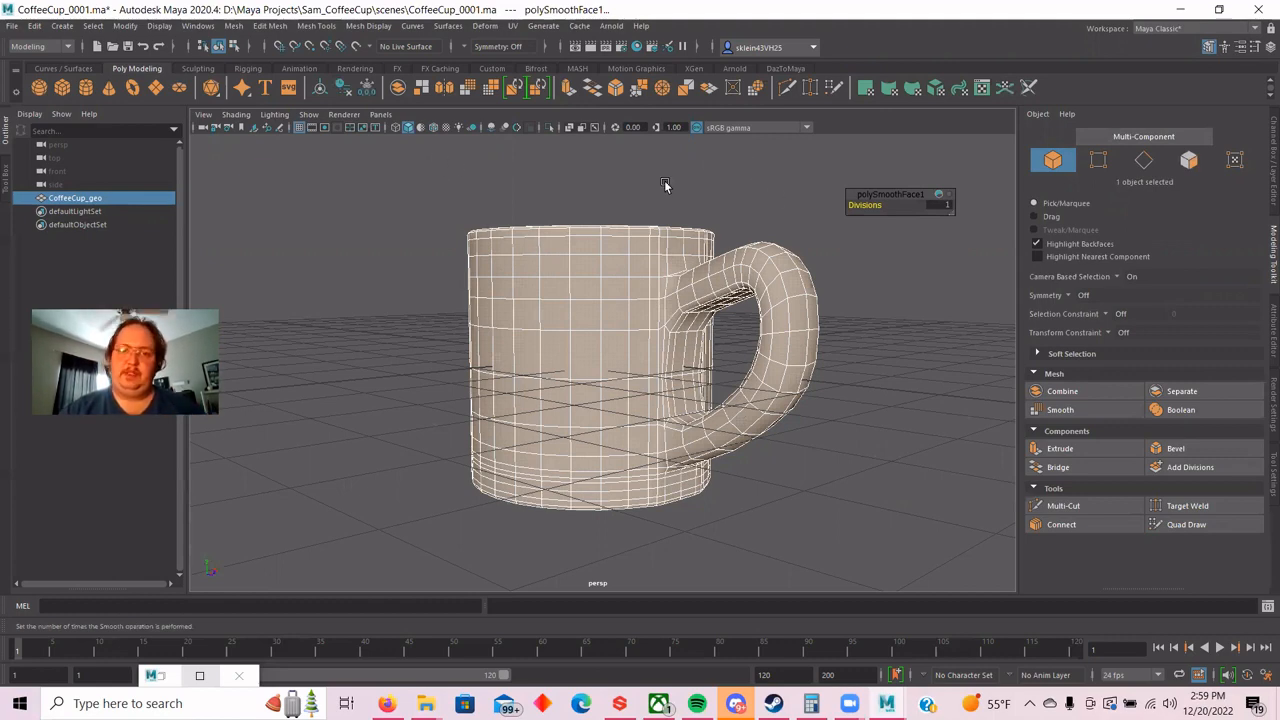
left_click_drag(664, 180, 635, 185, "alt")
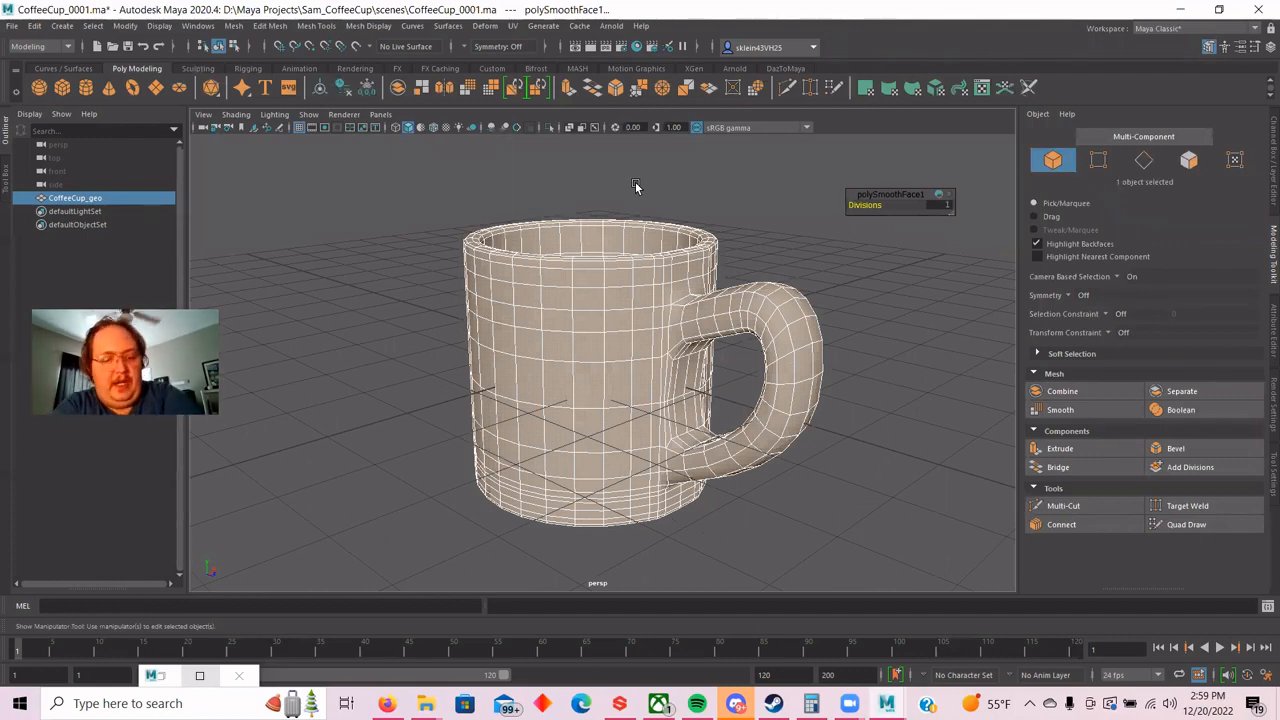
key("ctrl+z")
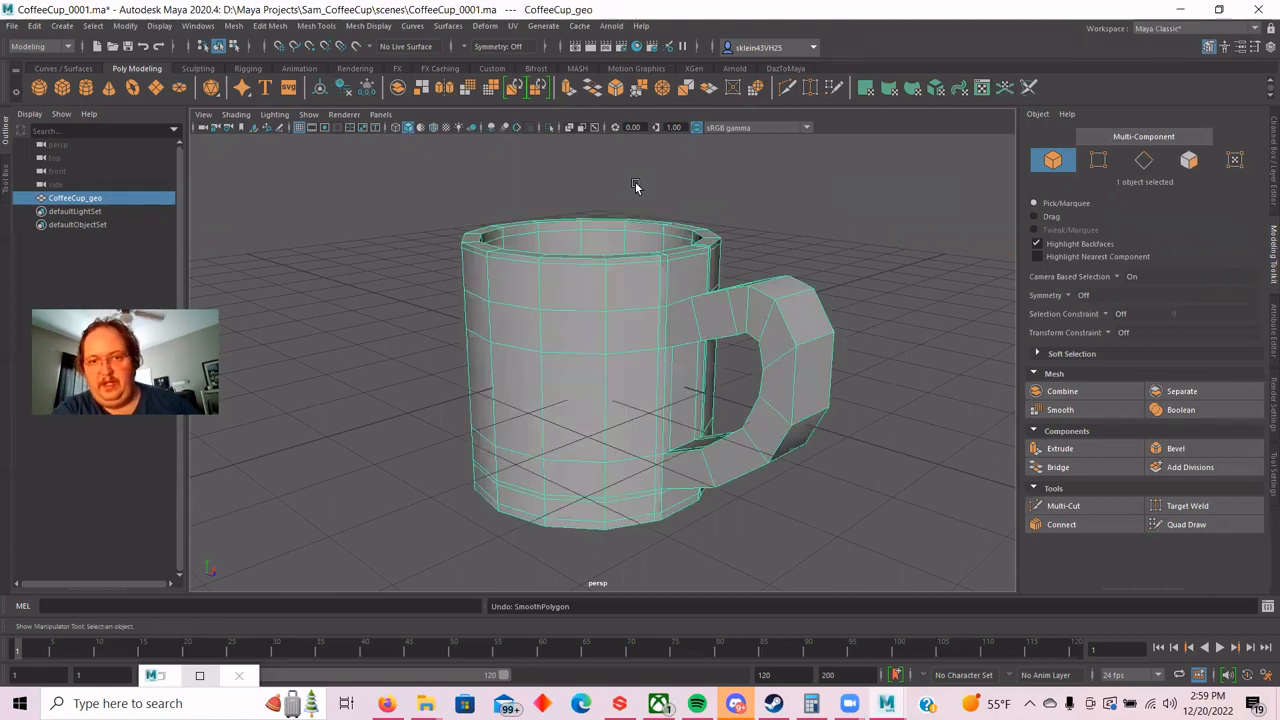
Start exporting the selected coffee cup, with FBX export as the file type.
left_click(635, 184)
left_click(605, 279)
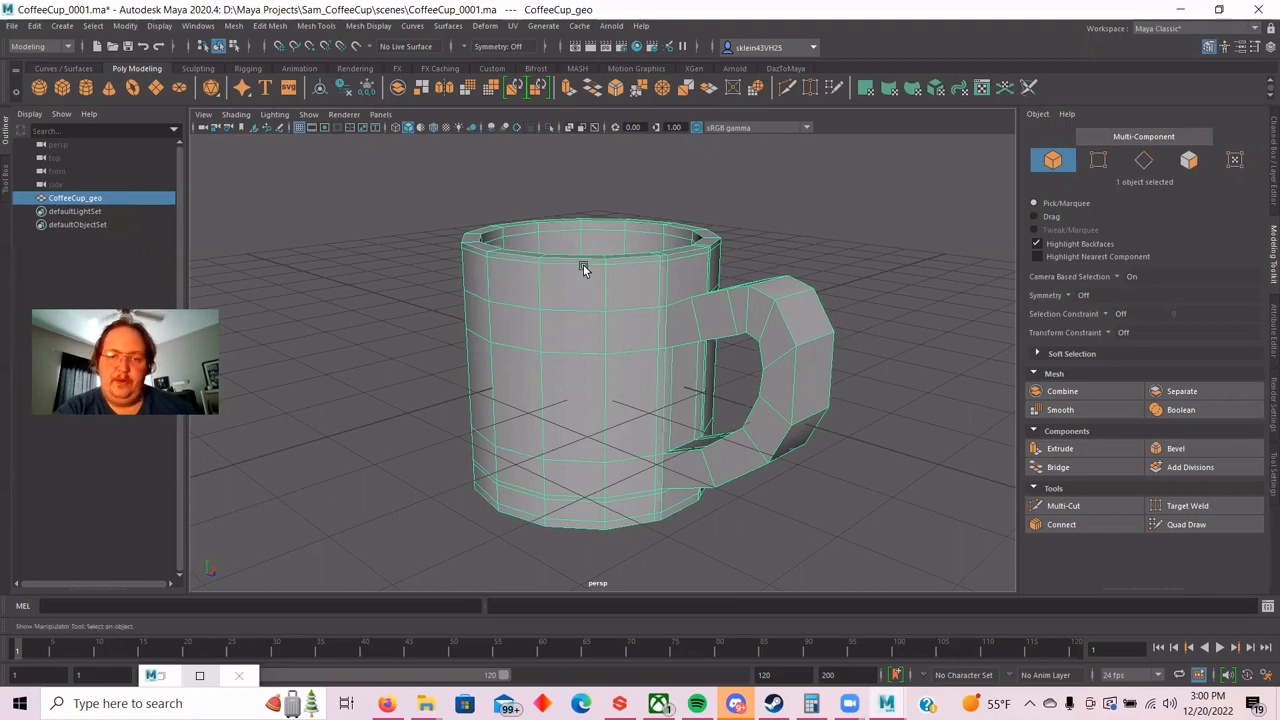
scroll(583, 264, "up", 2)
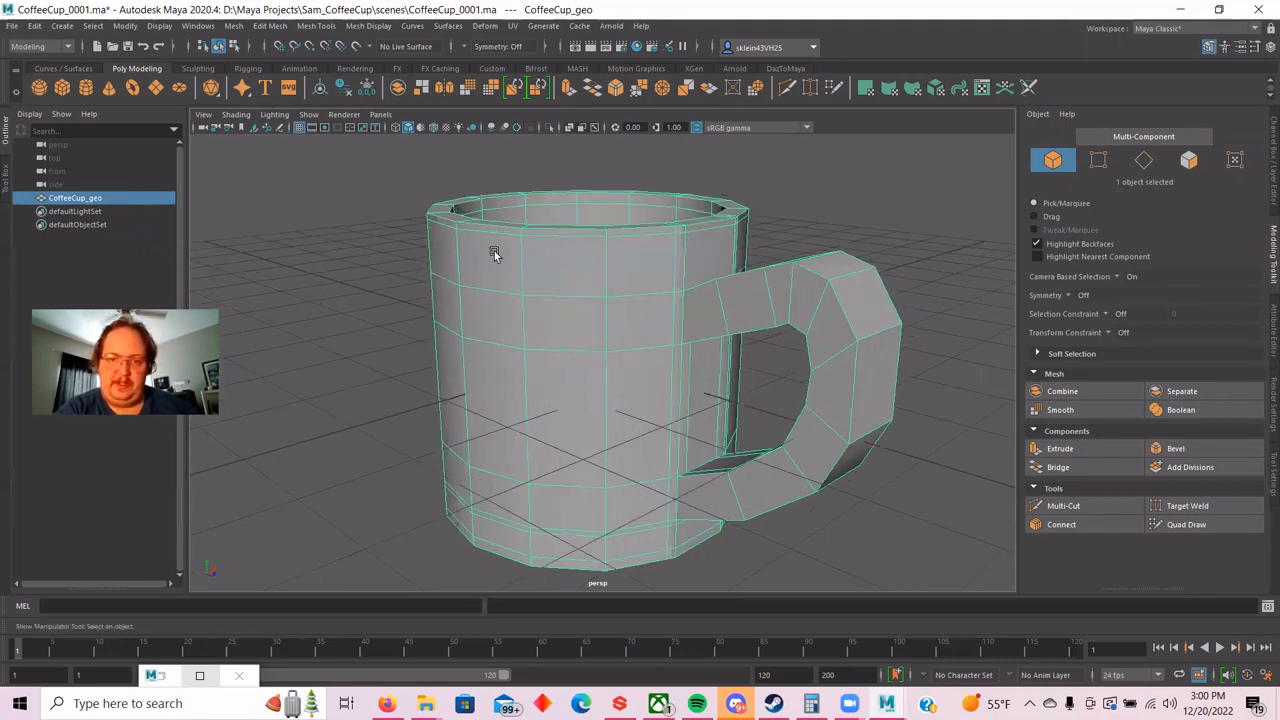
scroll(480, 250, "down", 2)
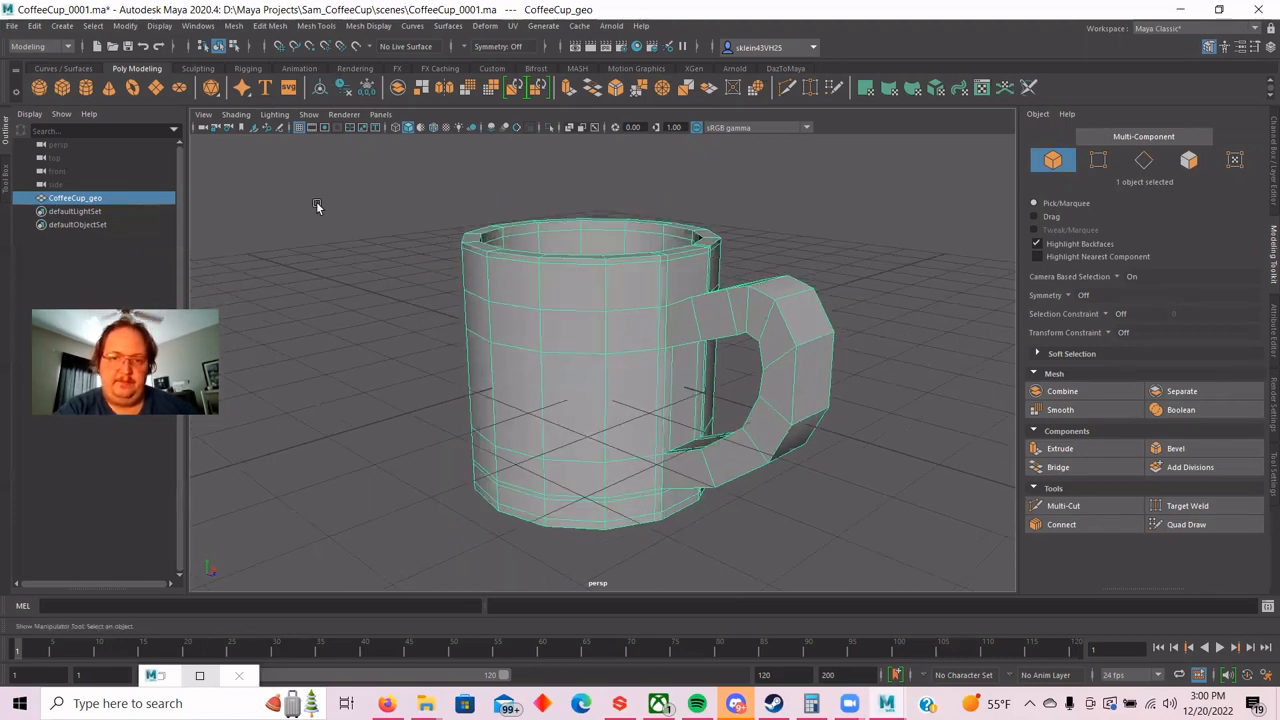
left_click(12, 25)
mouse_move(34, 25)
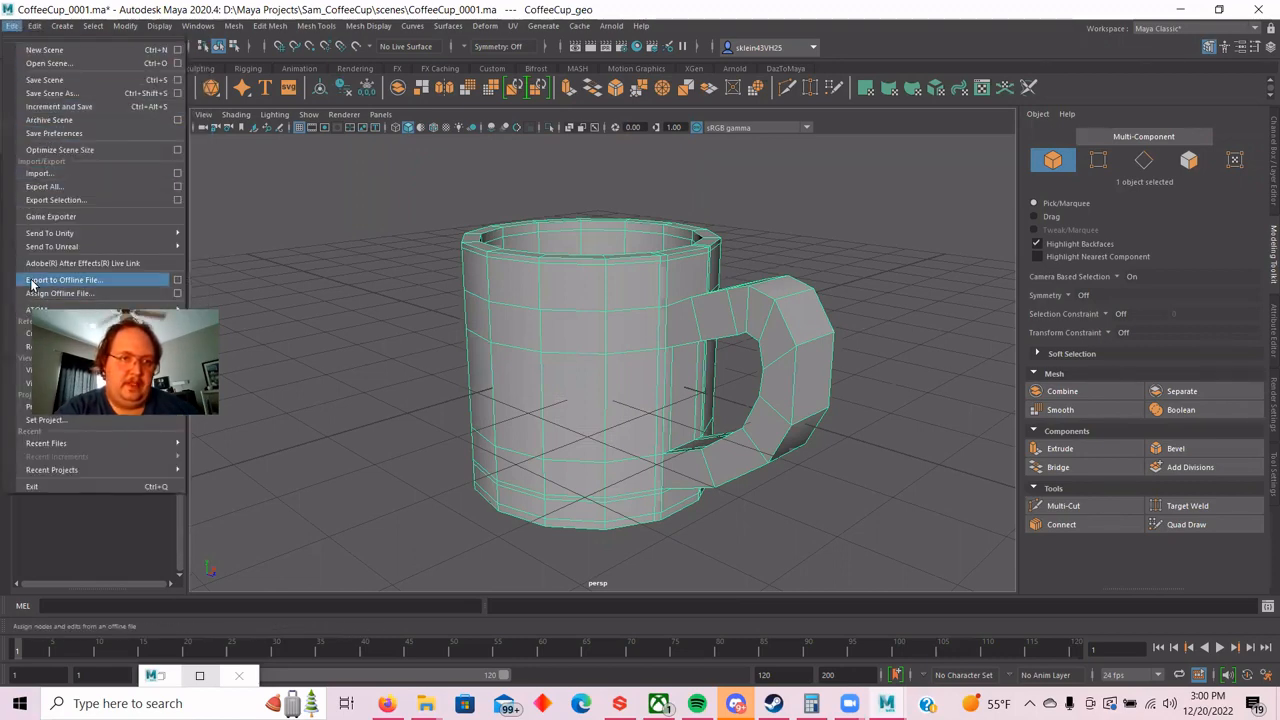
left_click(69, 207)
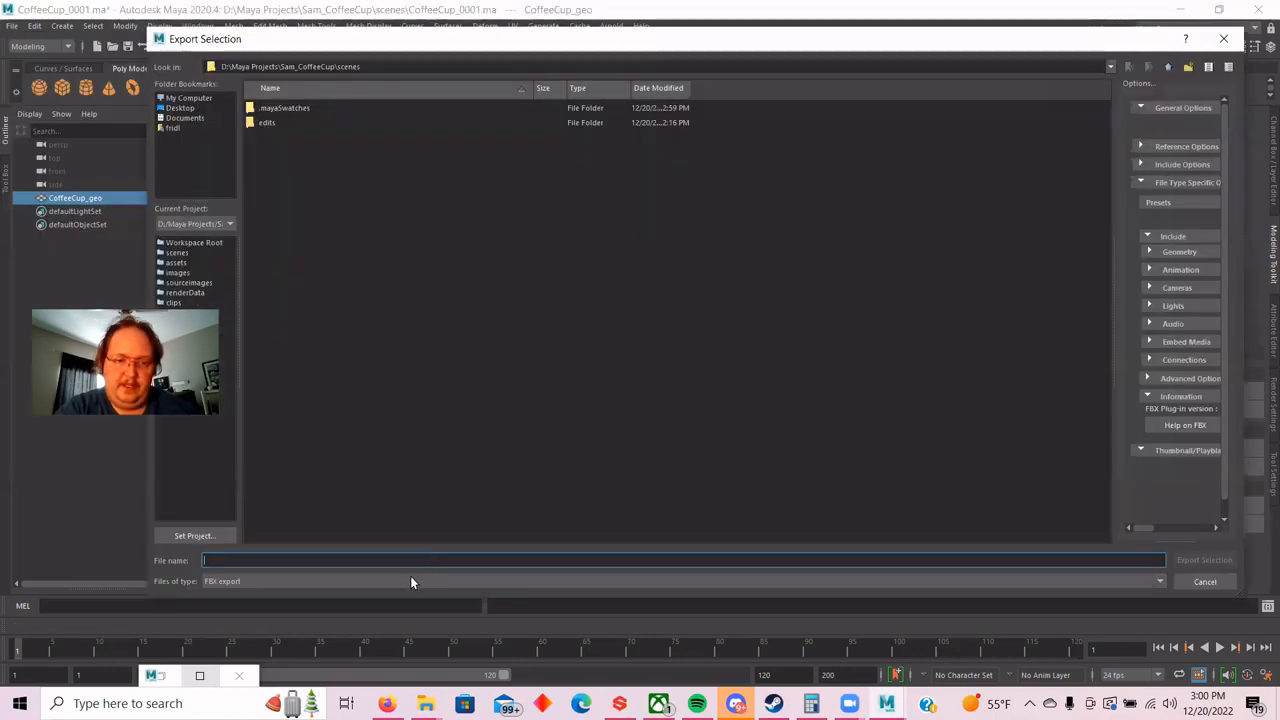
left_click(410, 578)
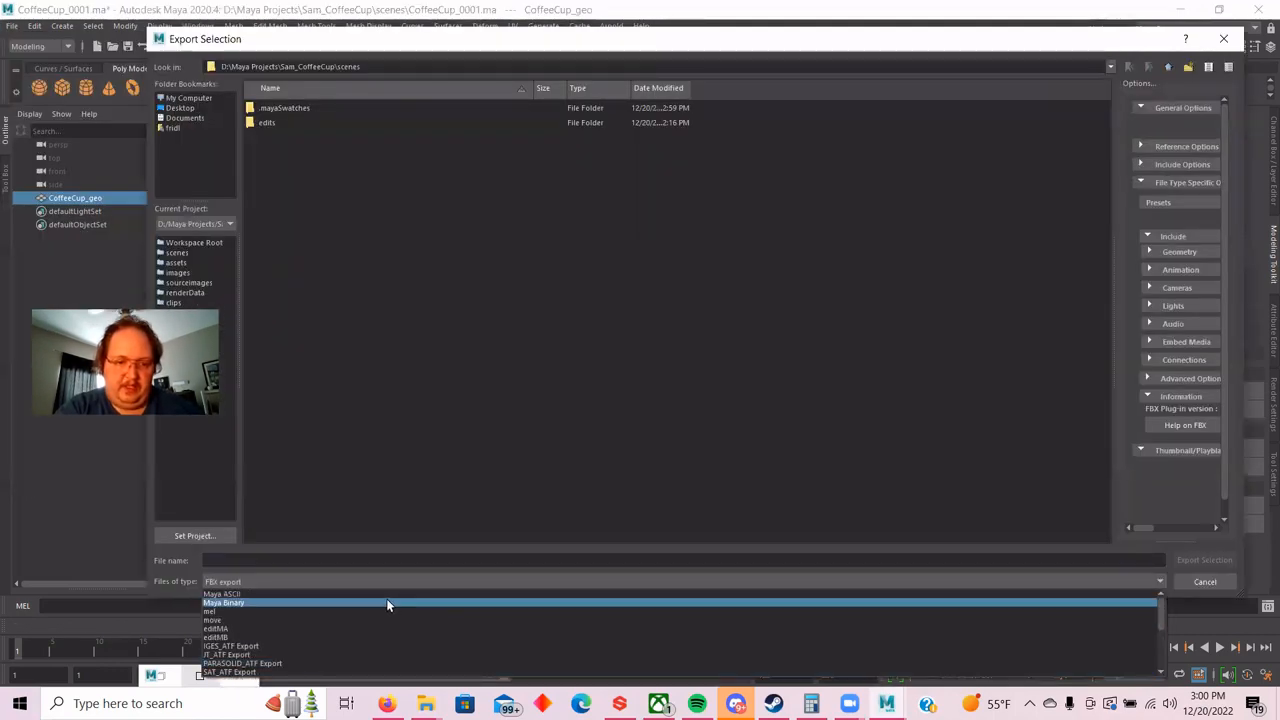
scroll(382, 594, "down", 2)
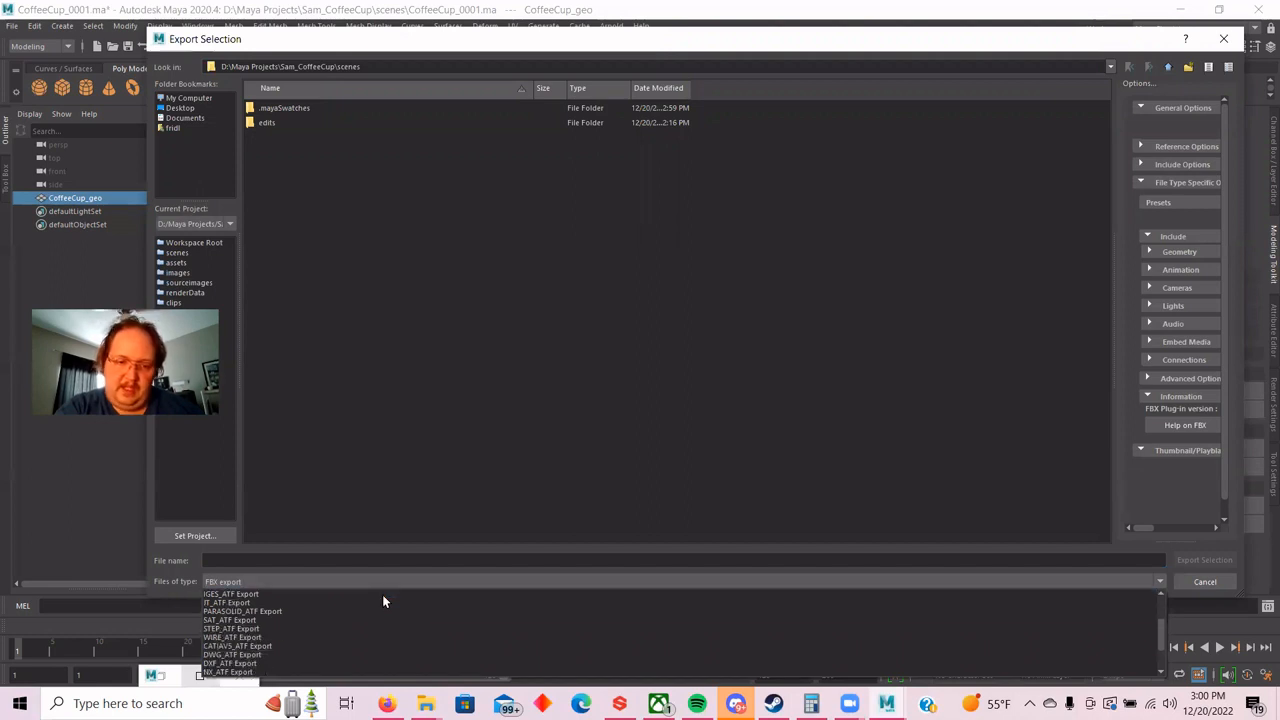
scroll(382, 594, "down", 1)
scroll(284, 590, "down", 1)
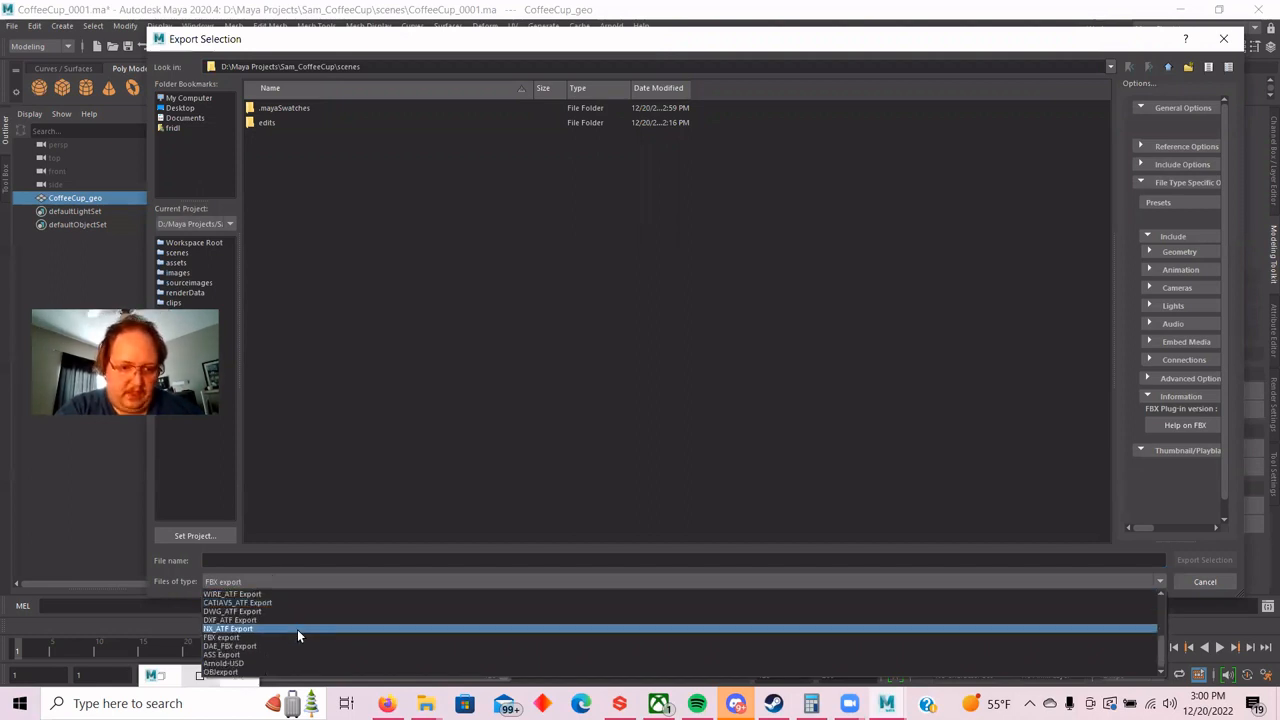
scroll(297, 629, "up", 5)
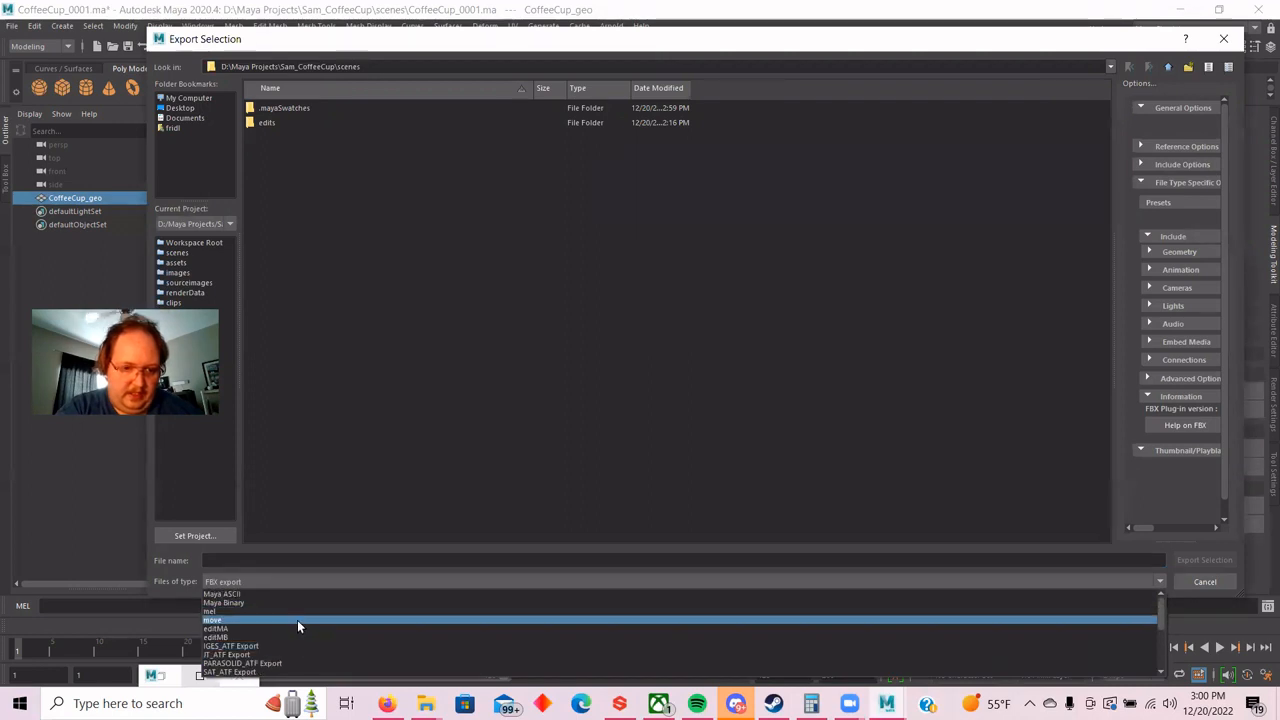
scroll(297, 630, "down", 3)
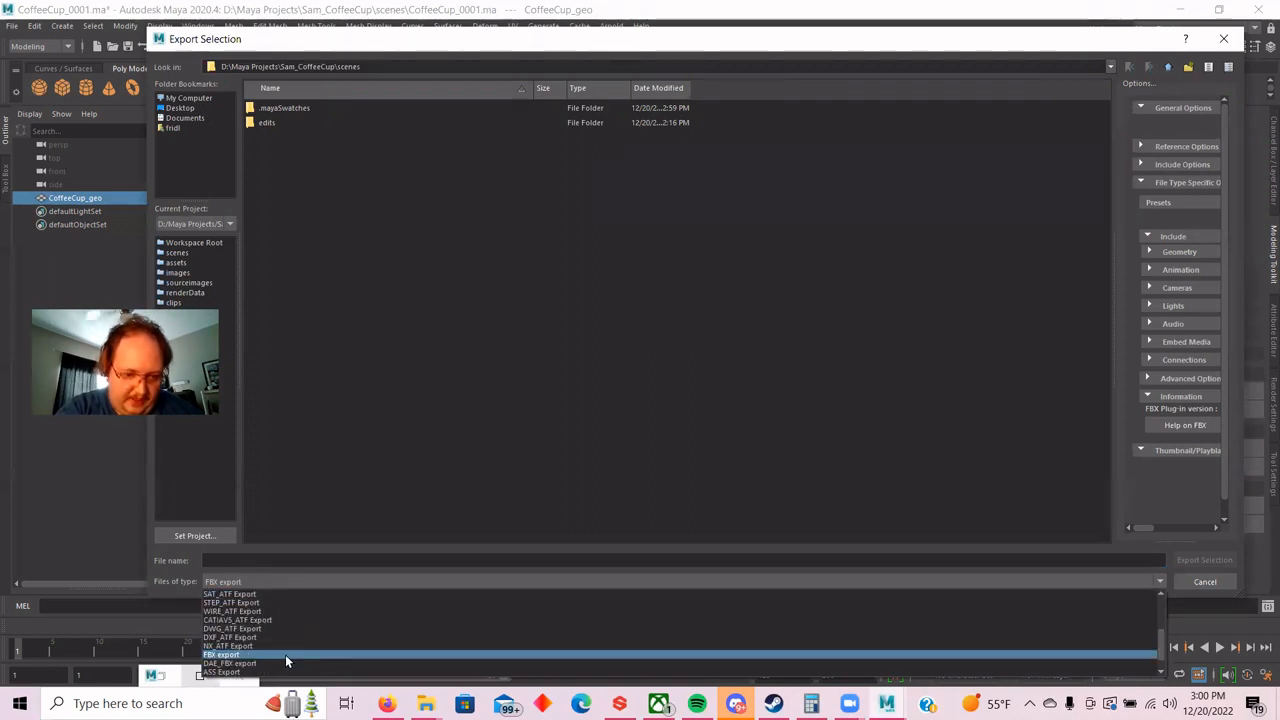
left_click(277, 654)
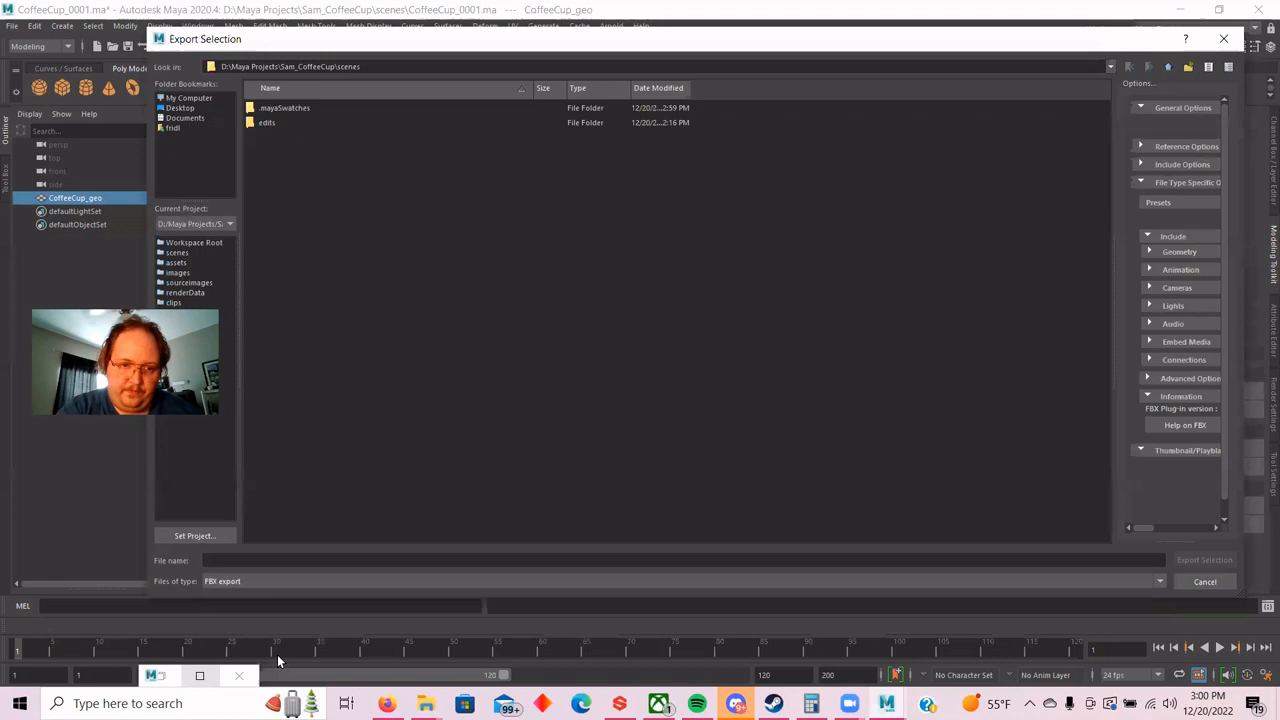
Name the export file CoffeeCupLow and export the selection to the project's scenes folder.
left_click(286, 562)
type("Coffe")
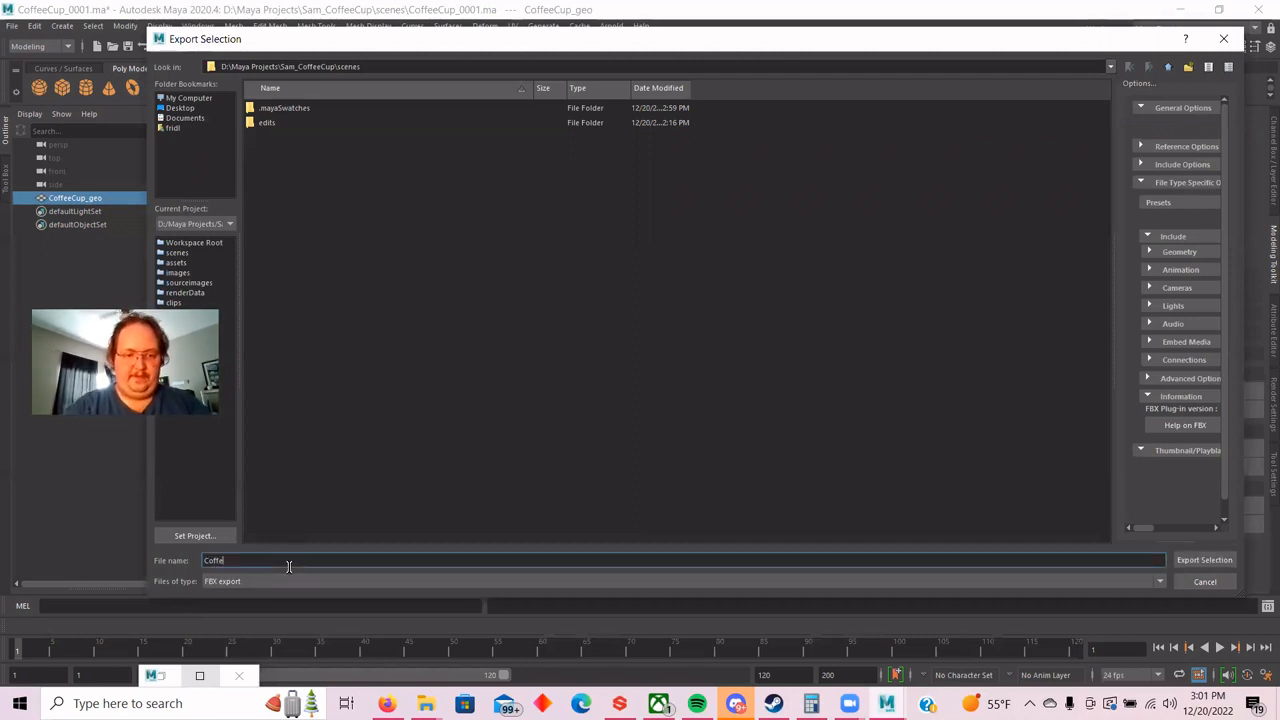
type("eCupLow")
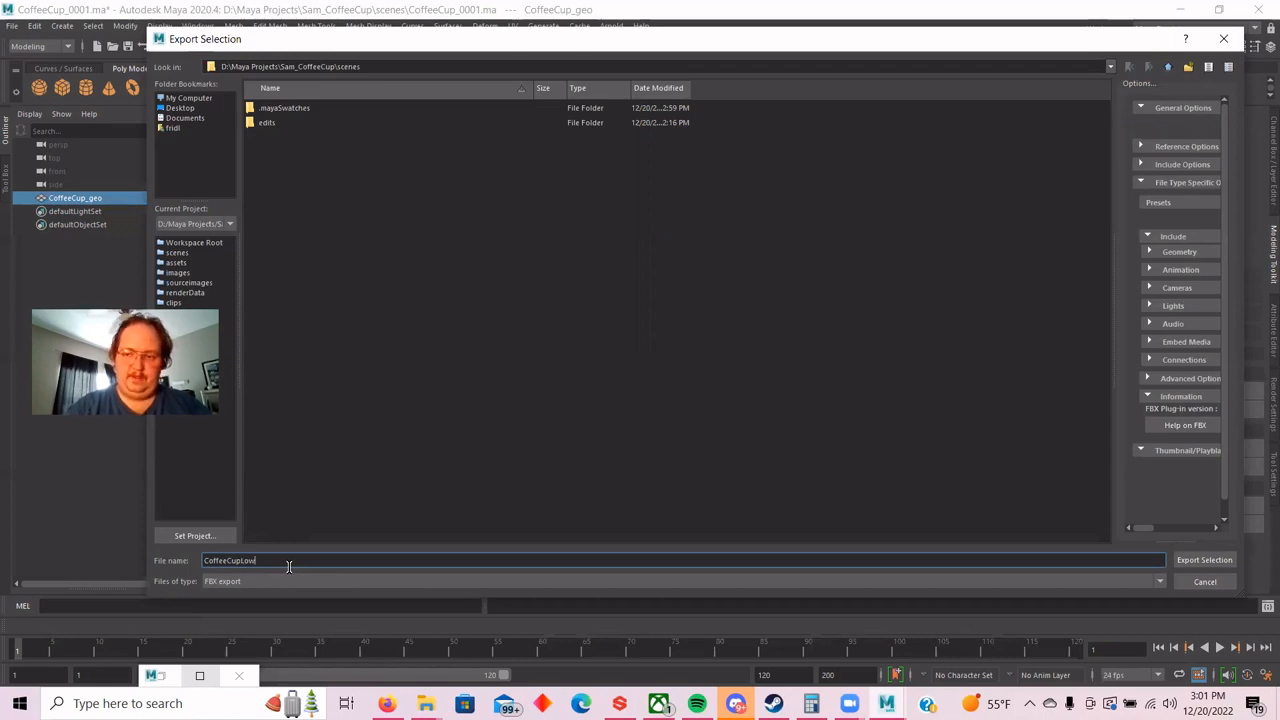
key("Return")
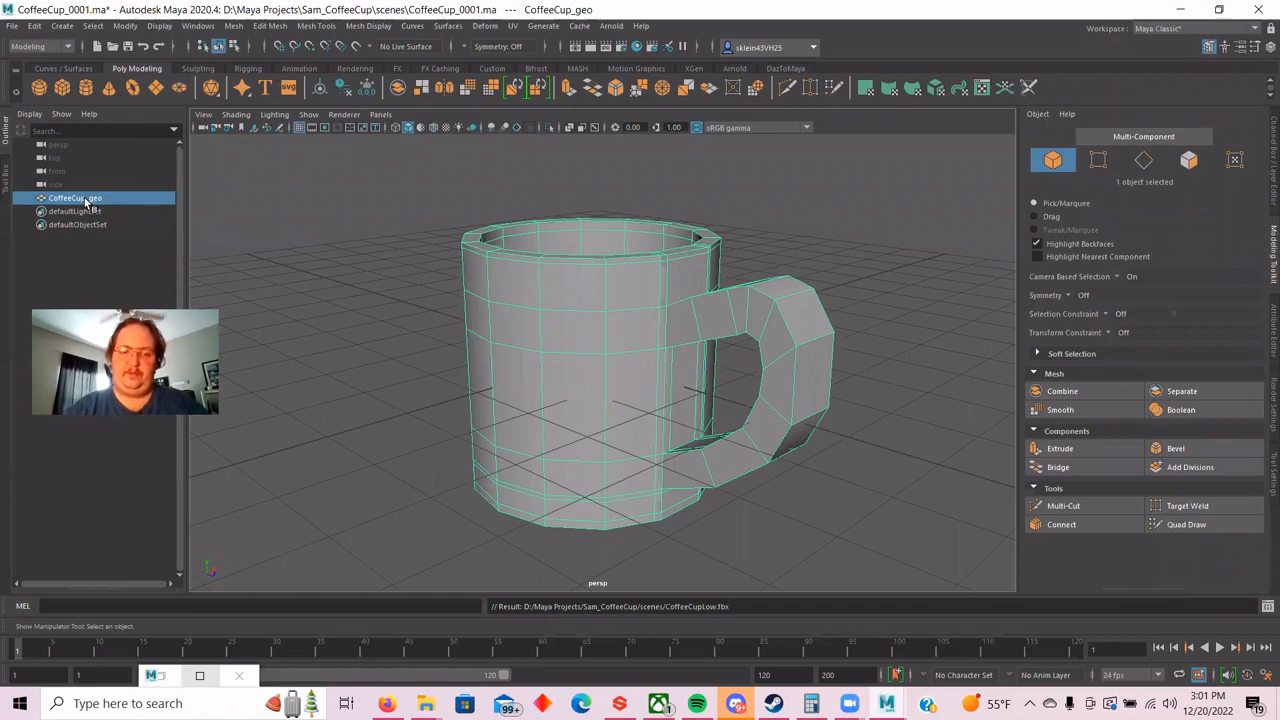
Duplicate the coffee cup in place, and briefly hide and reshow the original to check the copy.
key("ctrl+d")
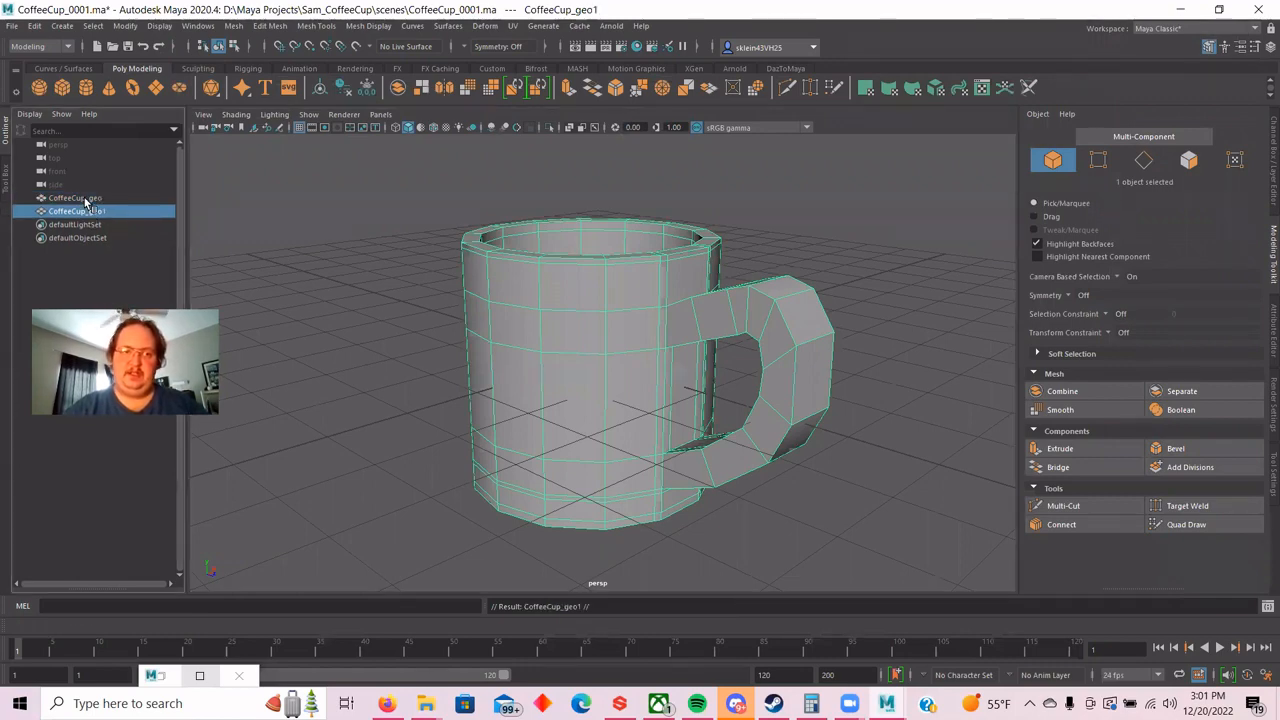
left_click(88, 198)
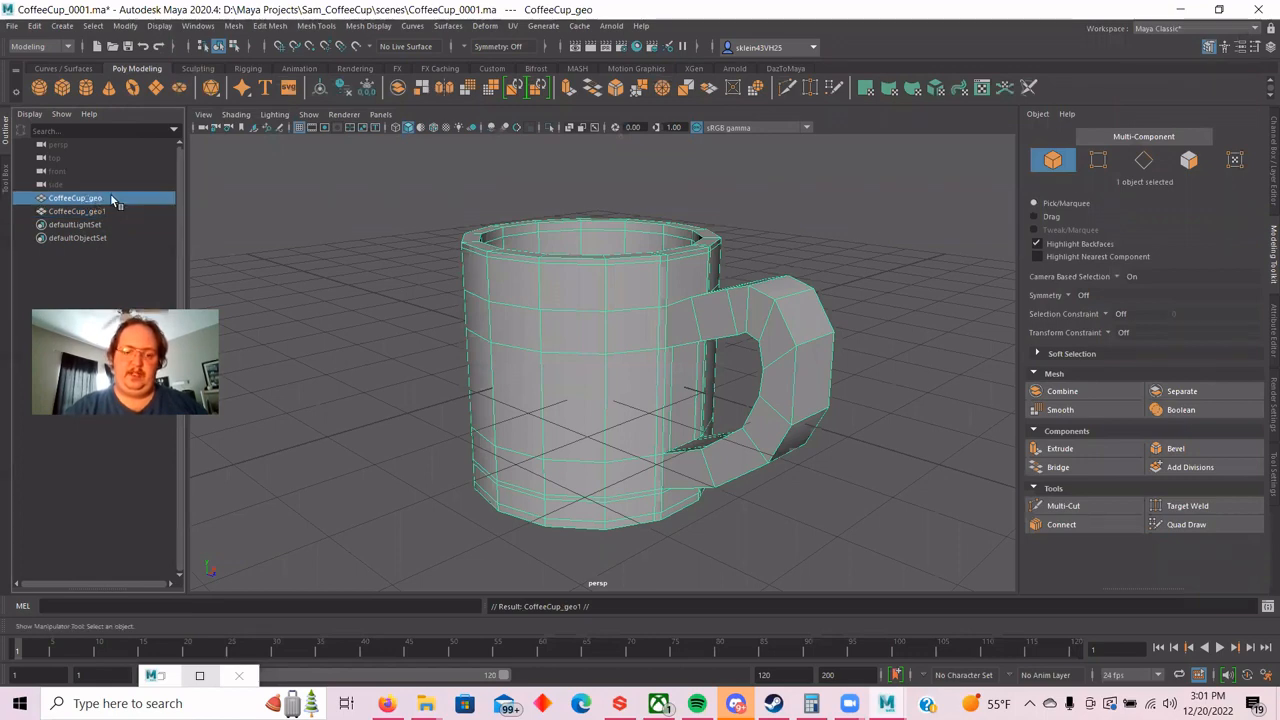
key("h")
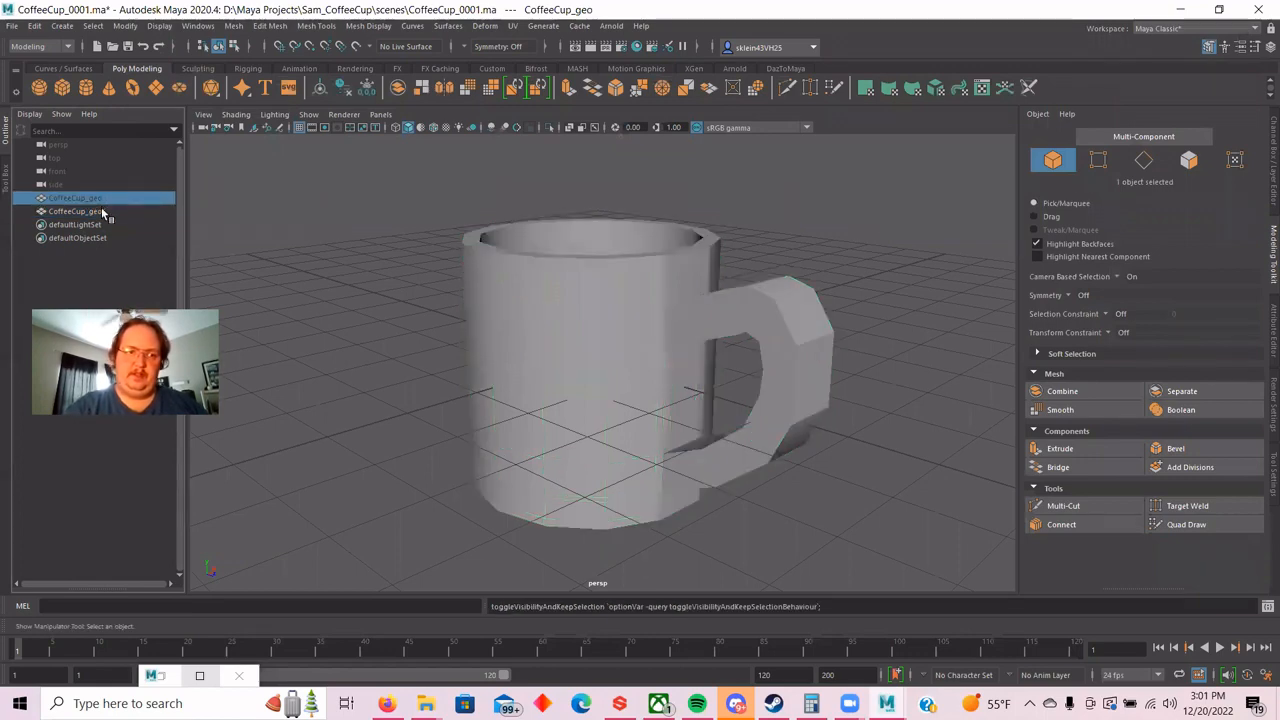
key("h")
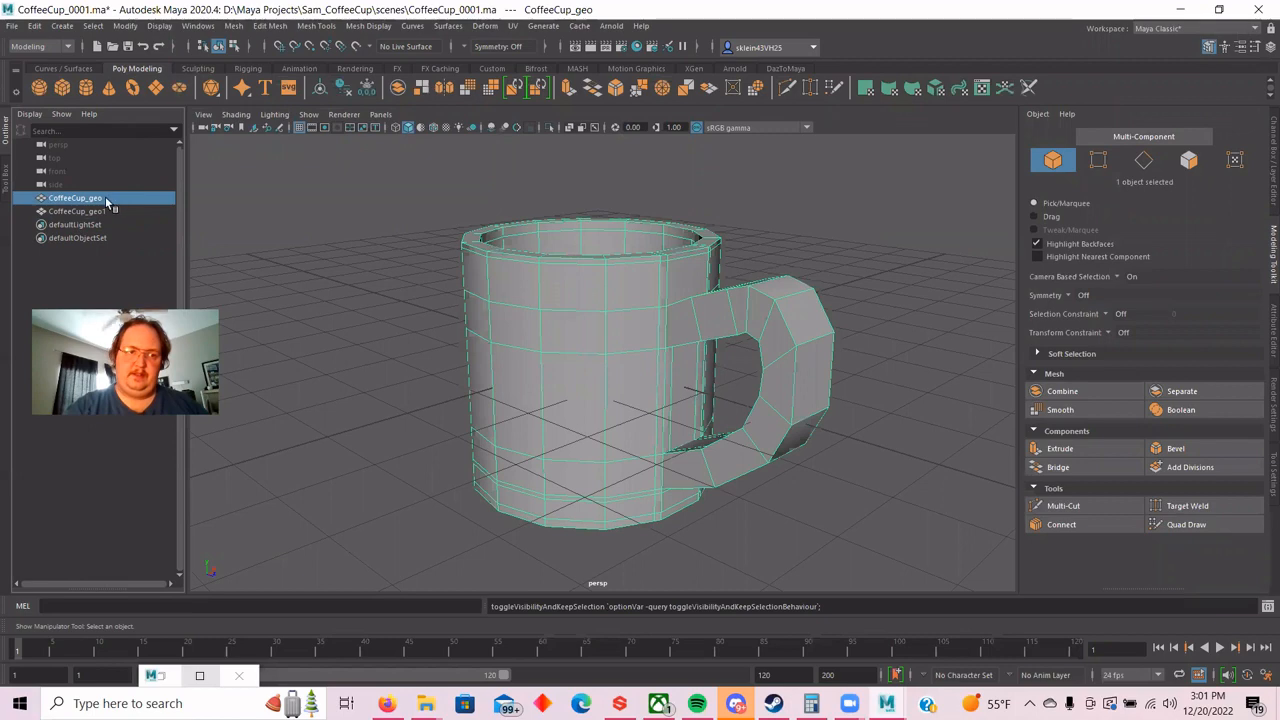
Rename the original cup object CoffeeCupLow_geo.
double_click(85, 199)
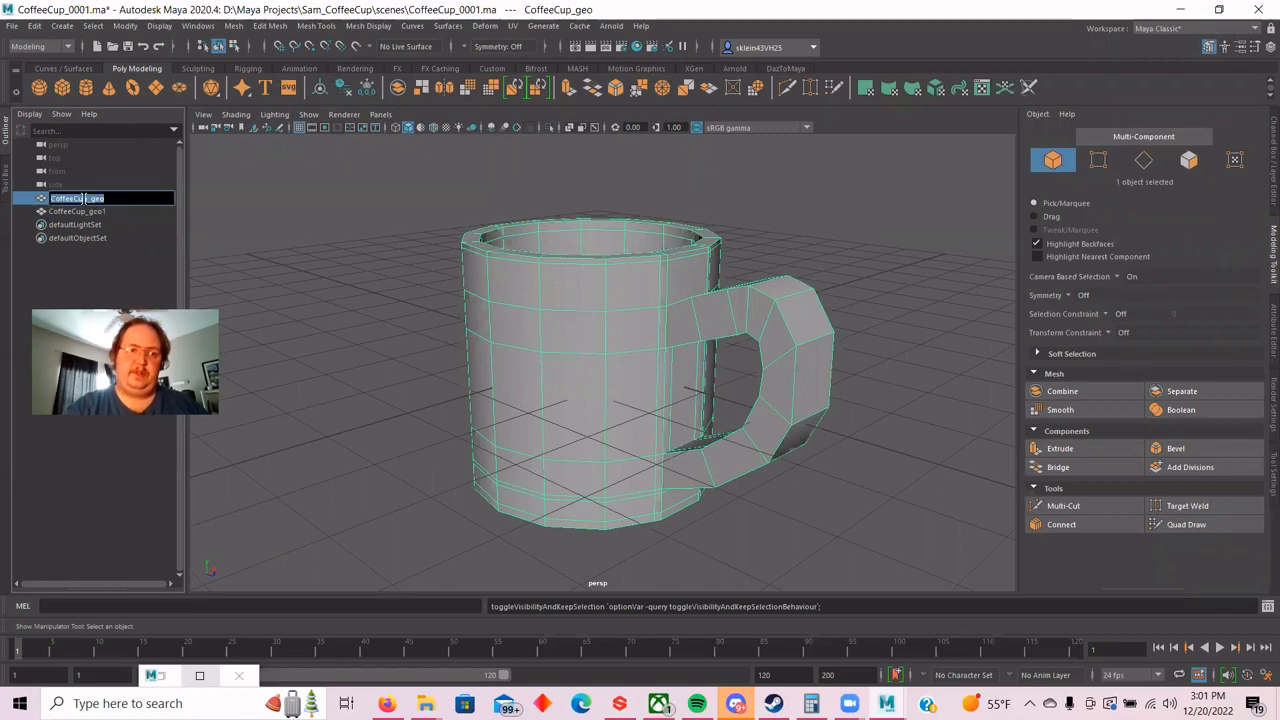
key("Return")
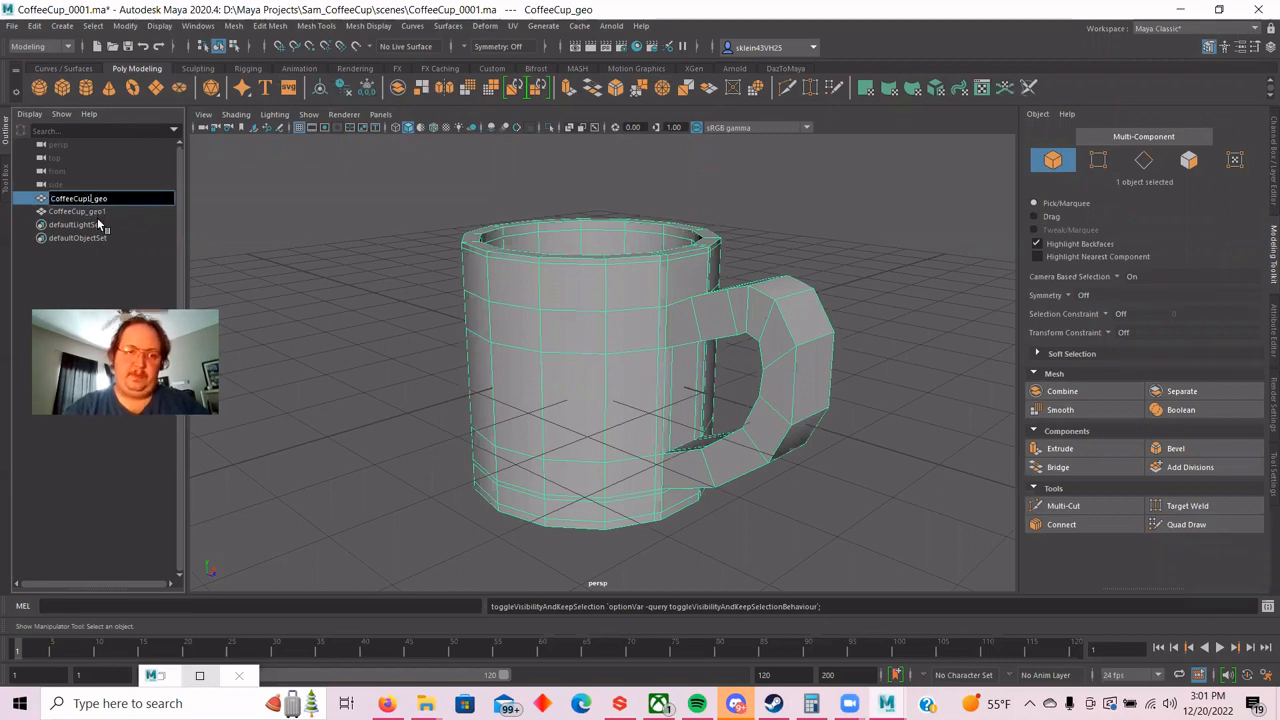
type("Low")
left_click(101, 270)
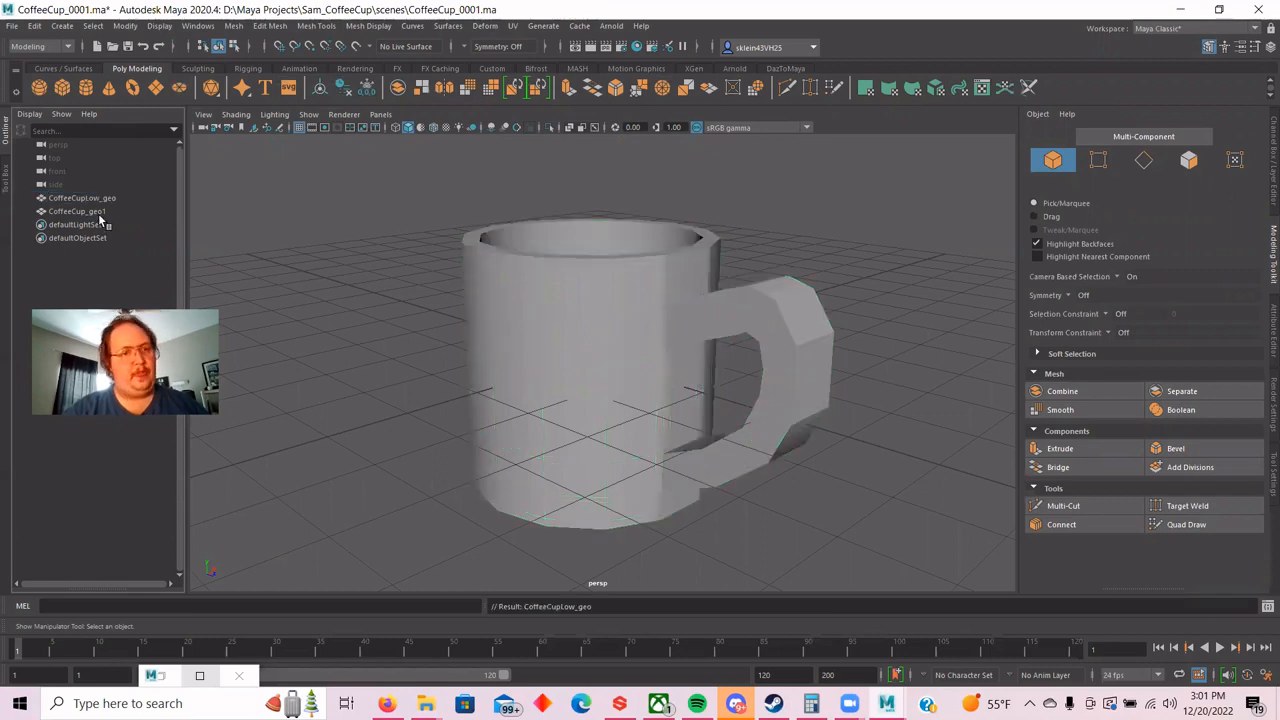
Rename the duplicated cup CoffeeCupHigh_geo, dropping the trailing number.
left_click(99, 212)
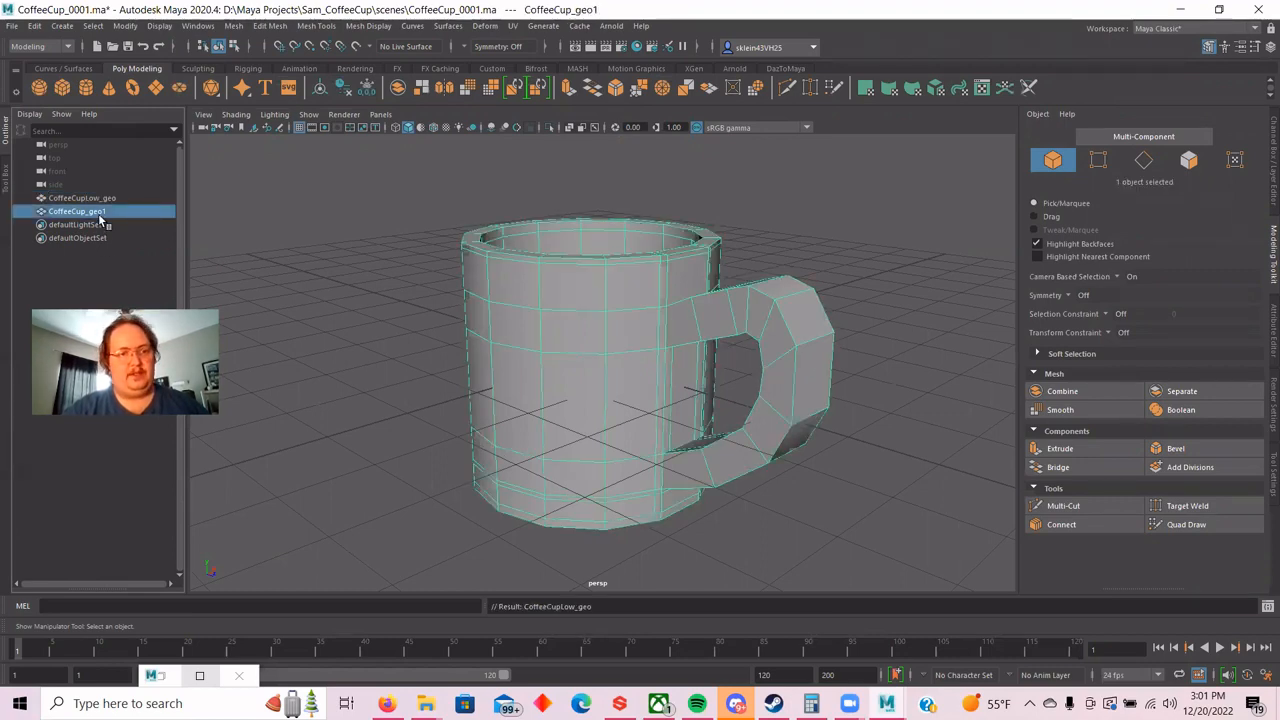
double_click(99, 212)
left_click(84, 212)
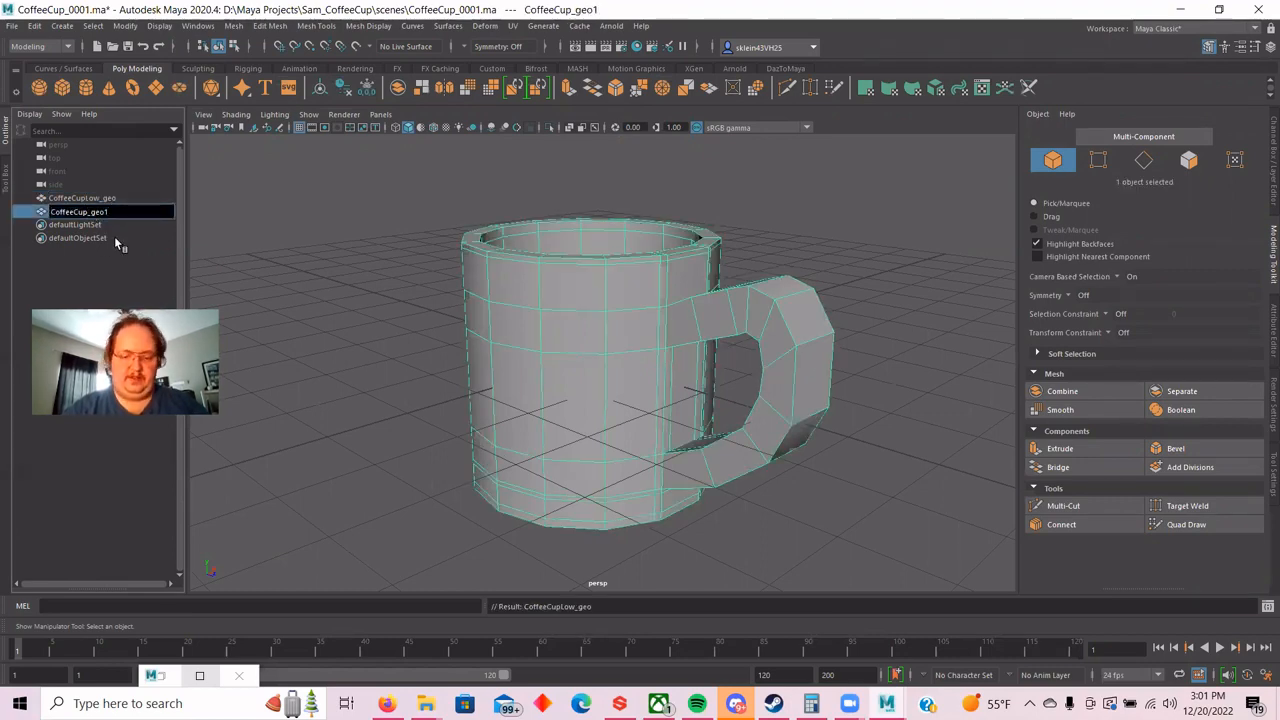
type("High")
key("End")
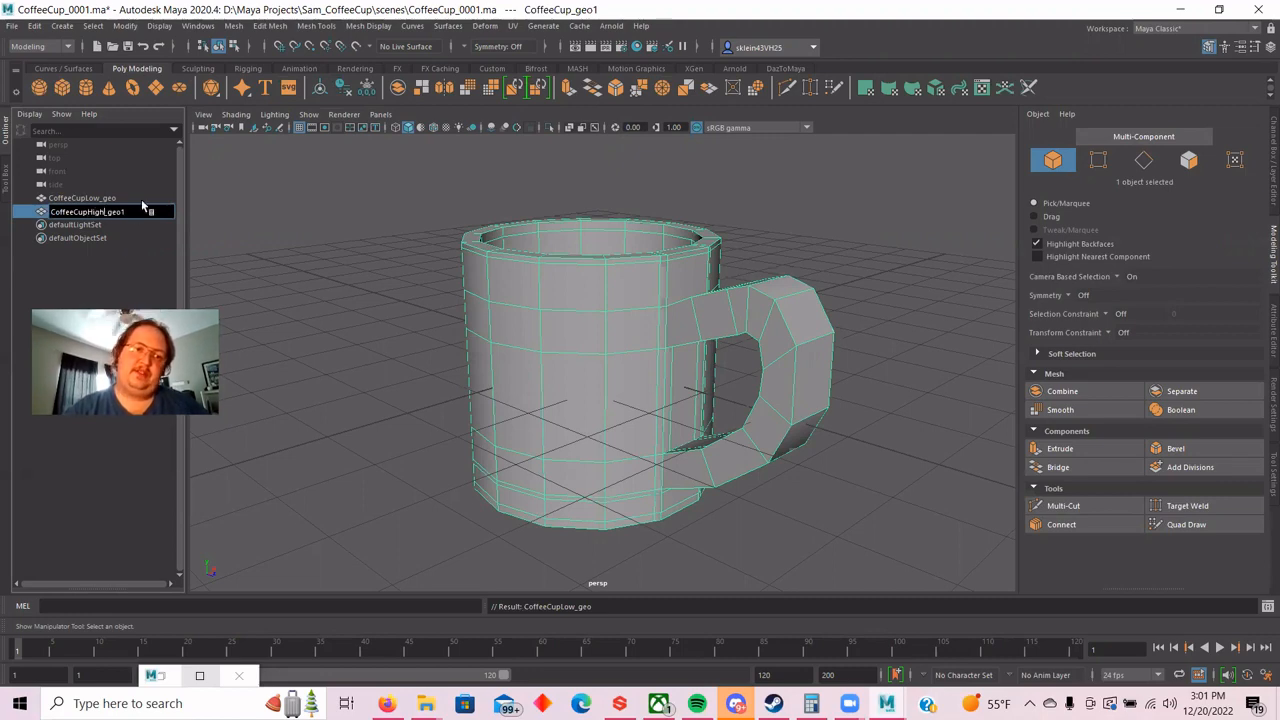
key("BackSpace")
key("Return")
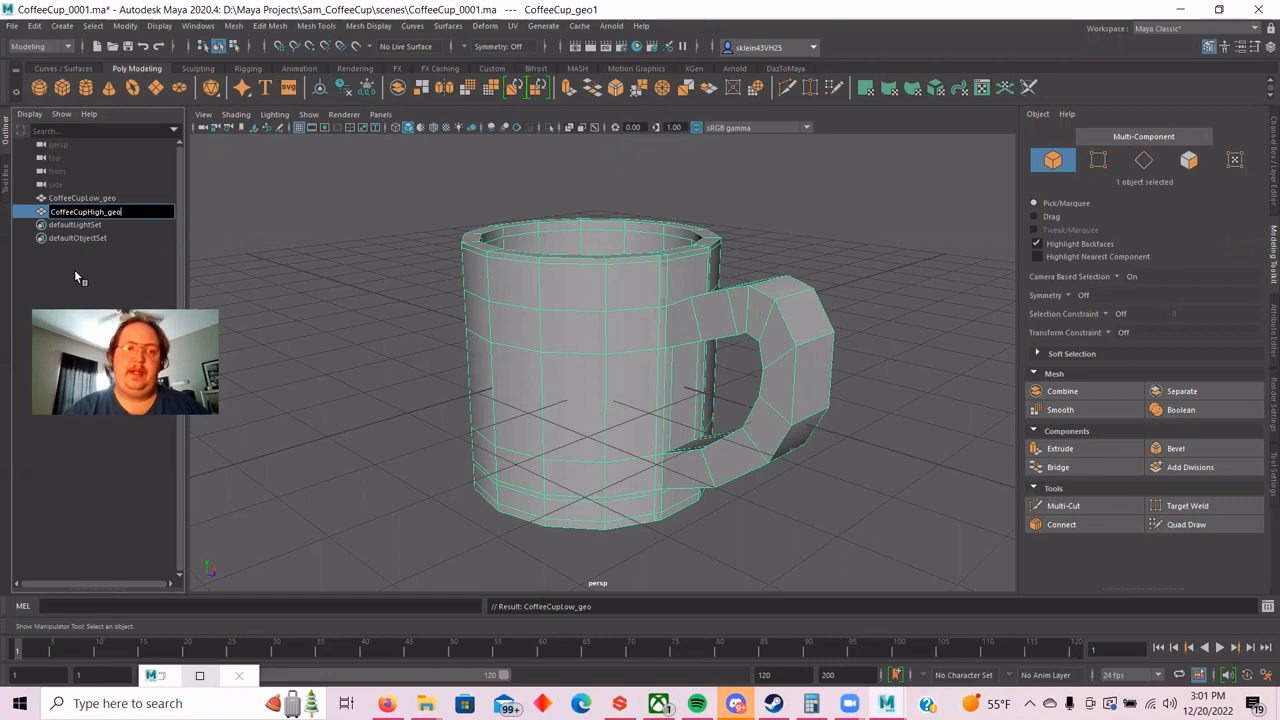
key("Return")
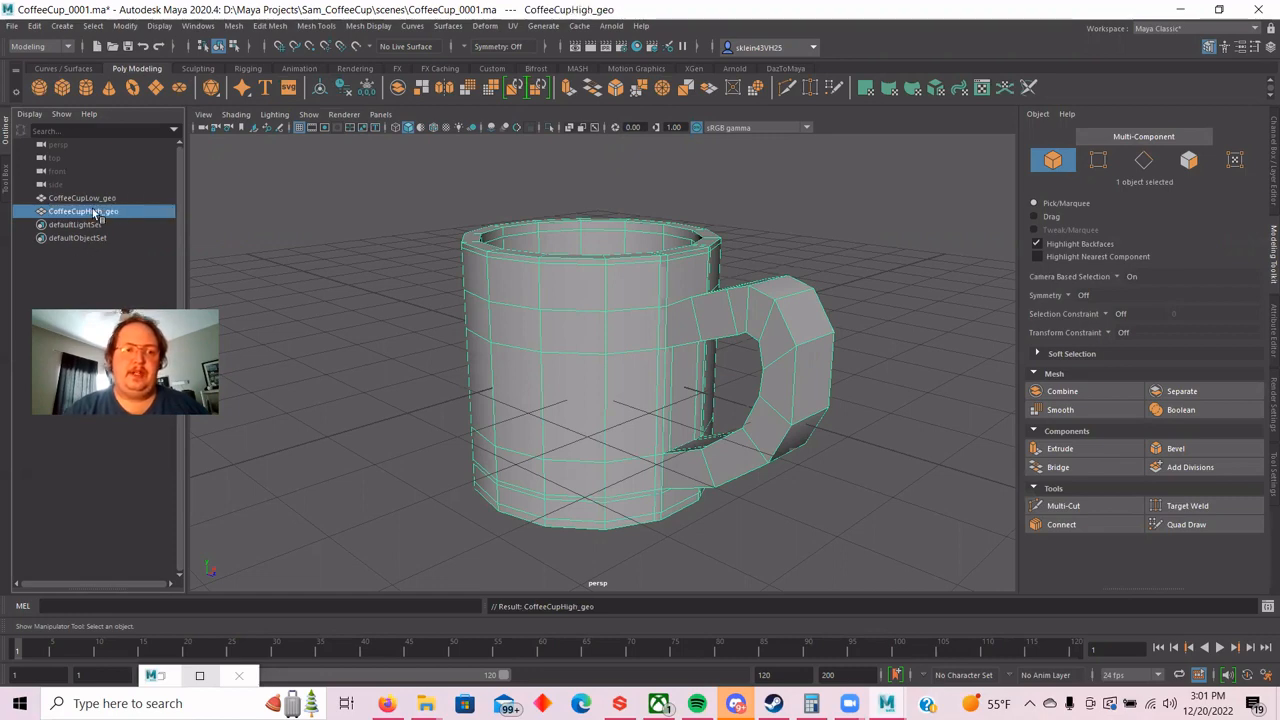
Hide CoffeeCupLow_geo and apply Smooth with 1 division to CoffeeCupHigh_geo.
left_click(120, 198)
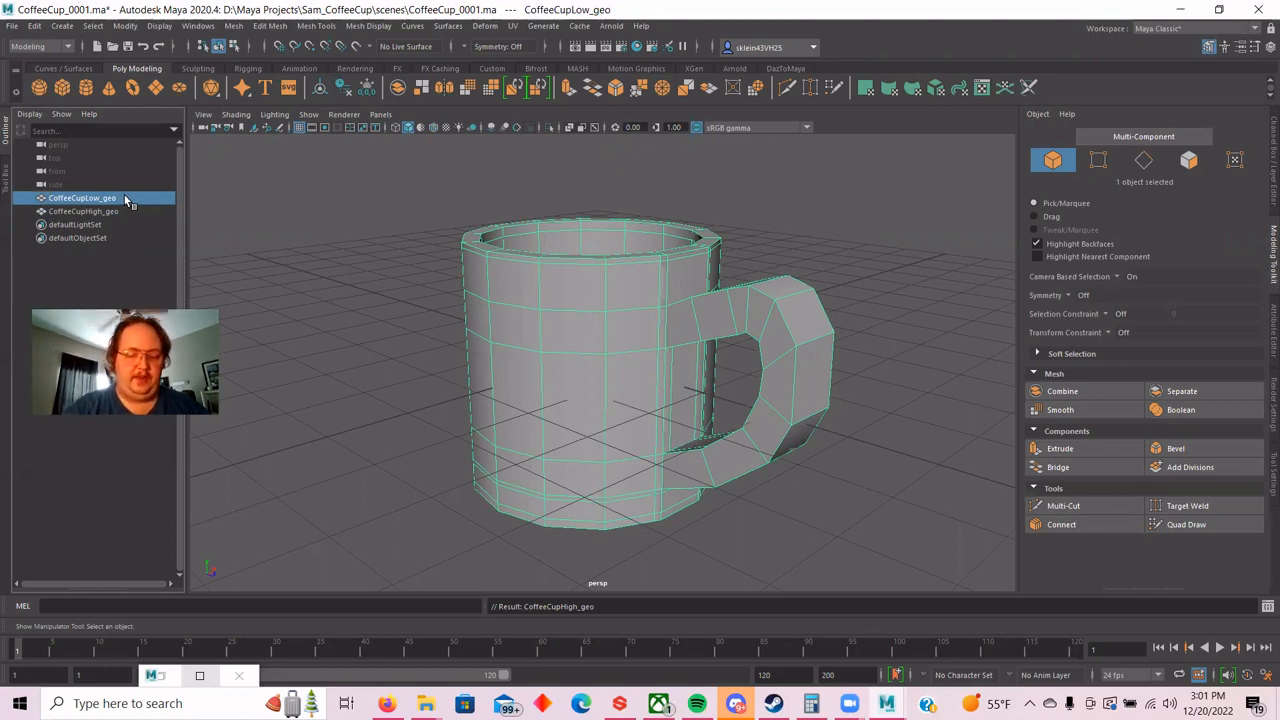
key("h")
left_click(120, 210)
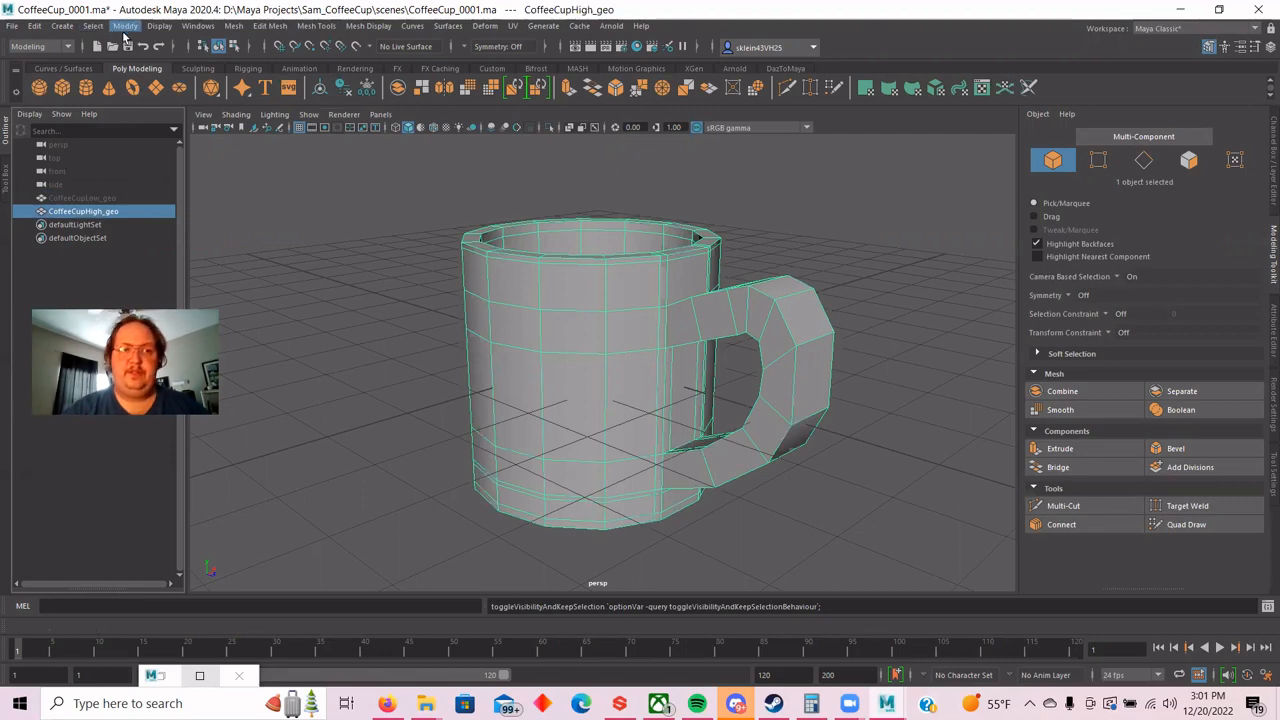
left_click(466, 94)
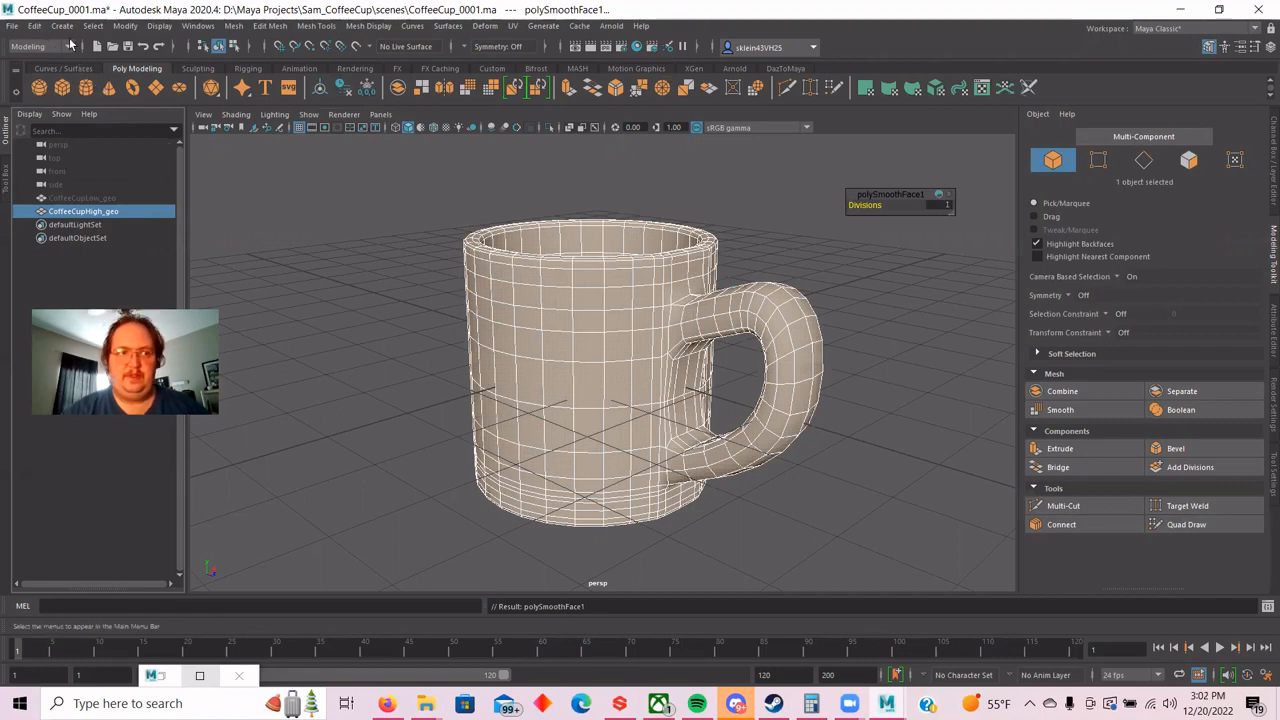
Delete the construction history of CoffeeCupHigh_geo and reselect the cup as an object.
left_click(40, 28)
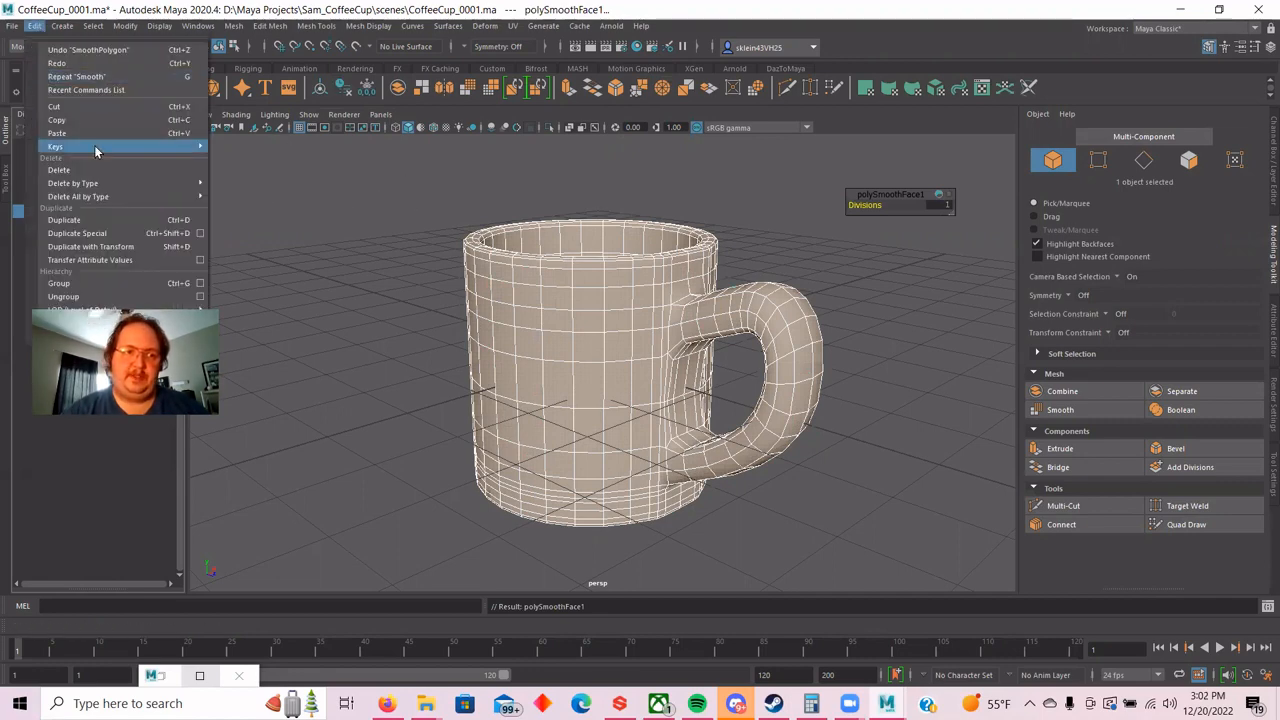
mouse_move(132, 186)
left_click(262, 188)
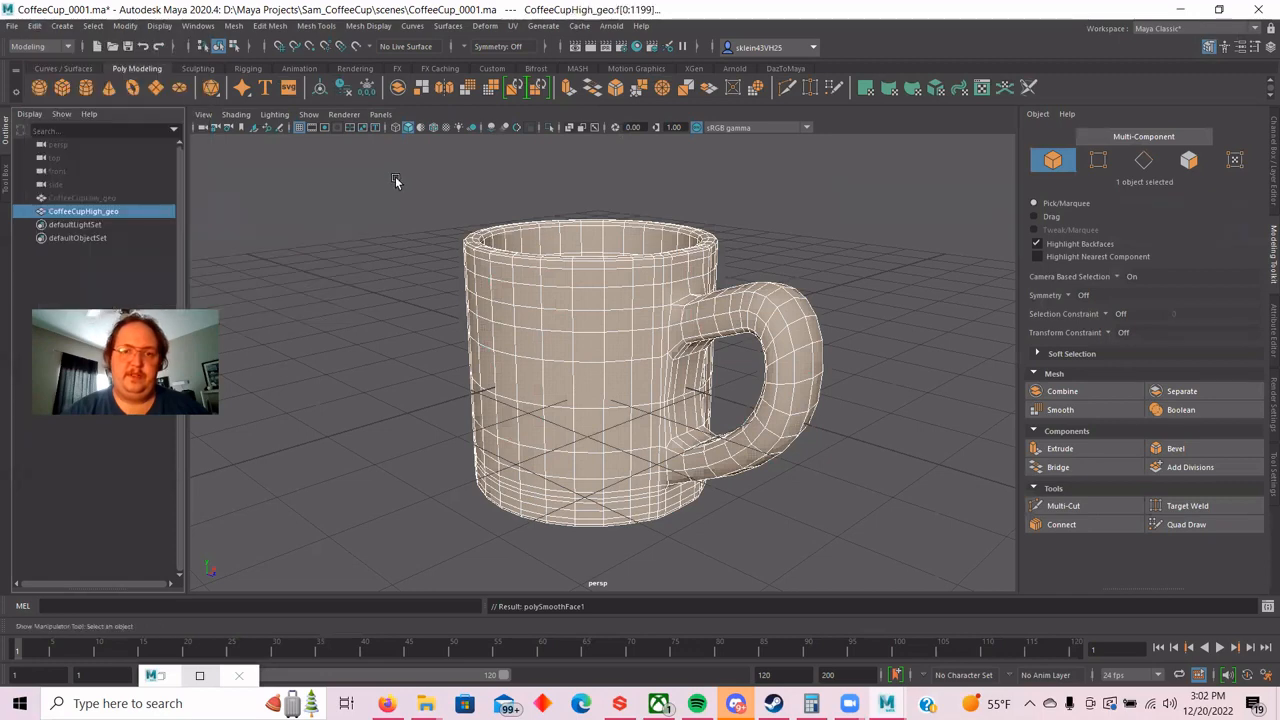
left_click(404, 178)
left_click(603, 288)
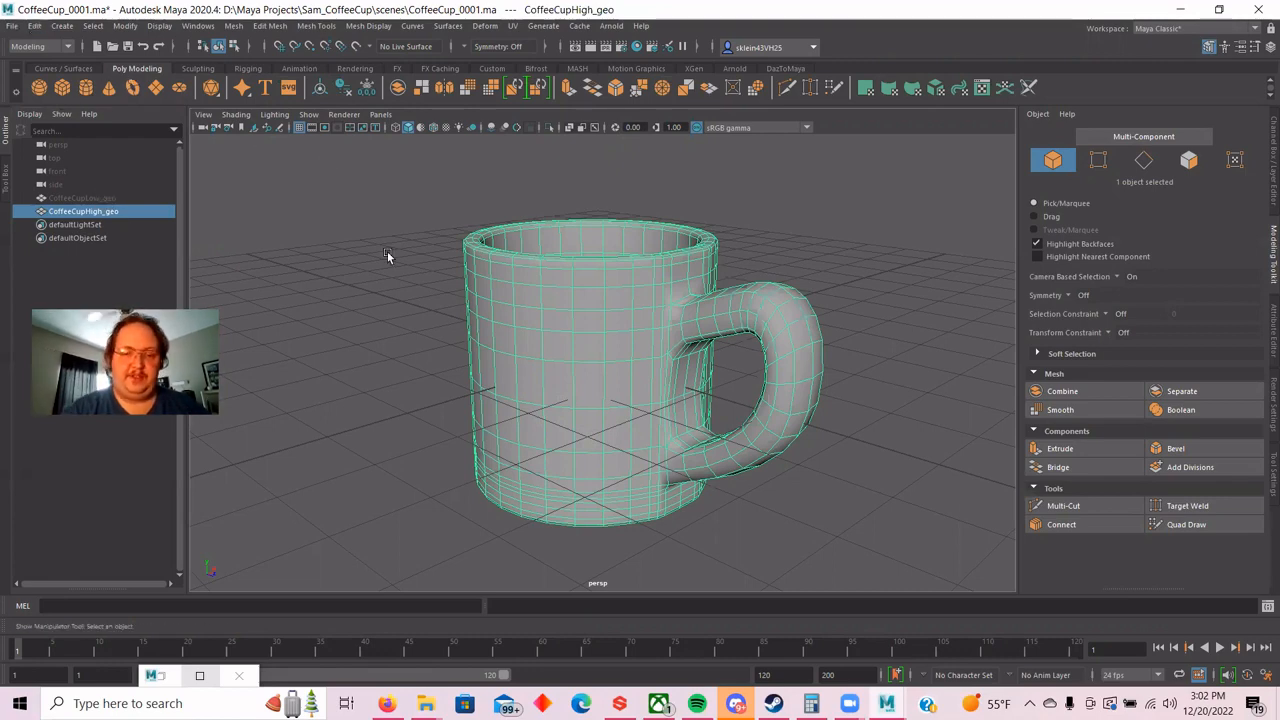
Toggle the visibility of CoffeeCupHigh_geo, leave it hidden, and select CoffeeCupLow_geo.
key("h")
key("h")
key("h")
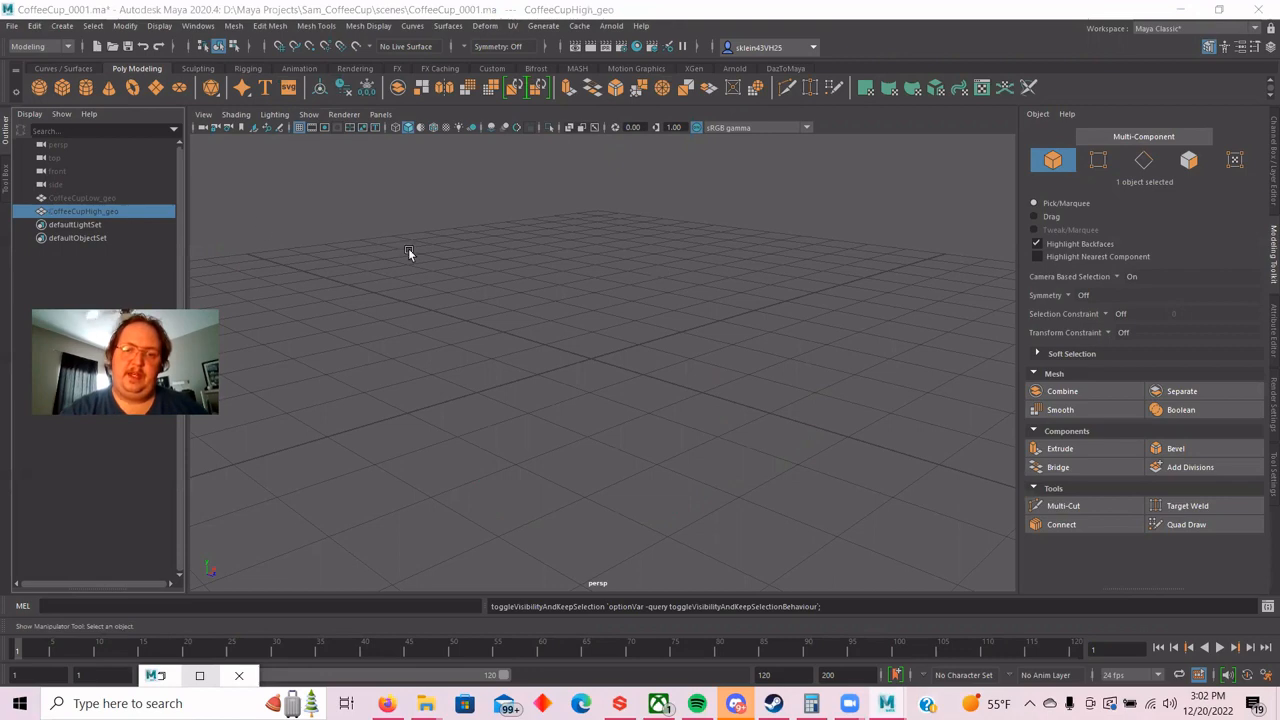
left_click(408, 252)
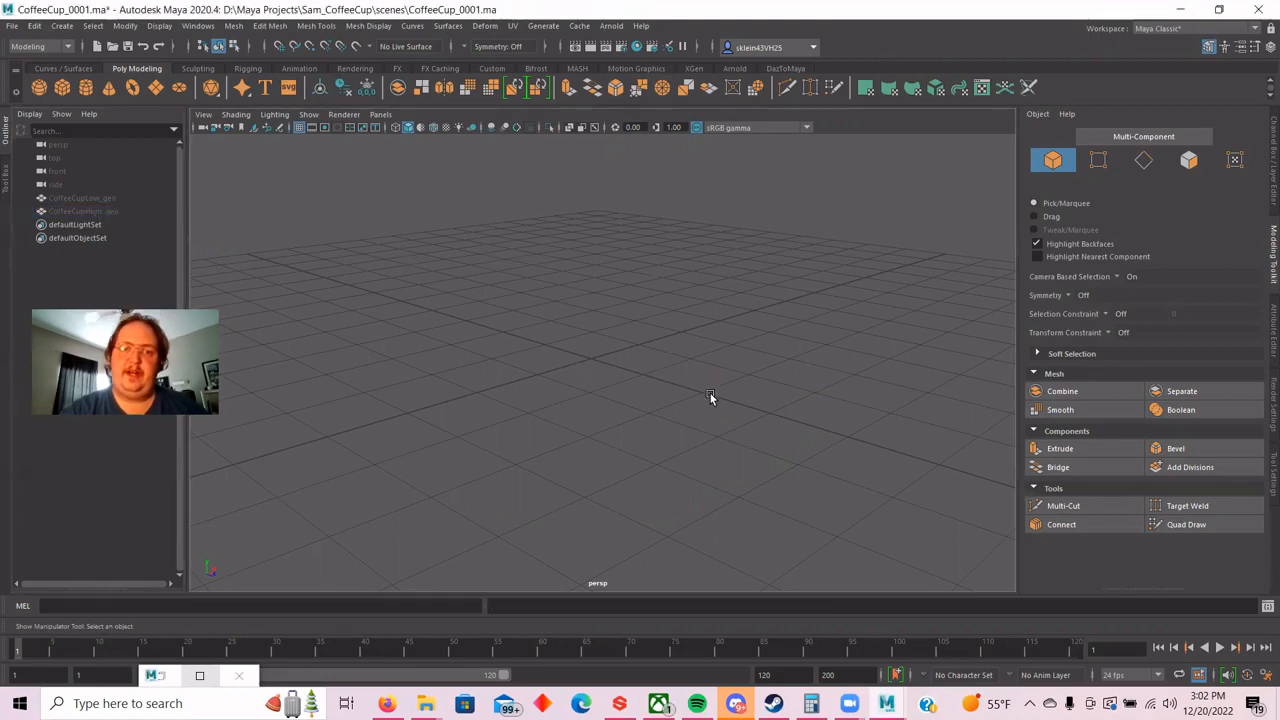
left_click(111, 199)
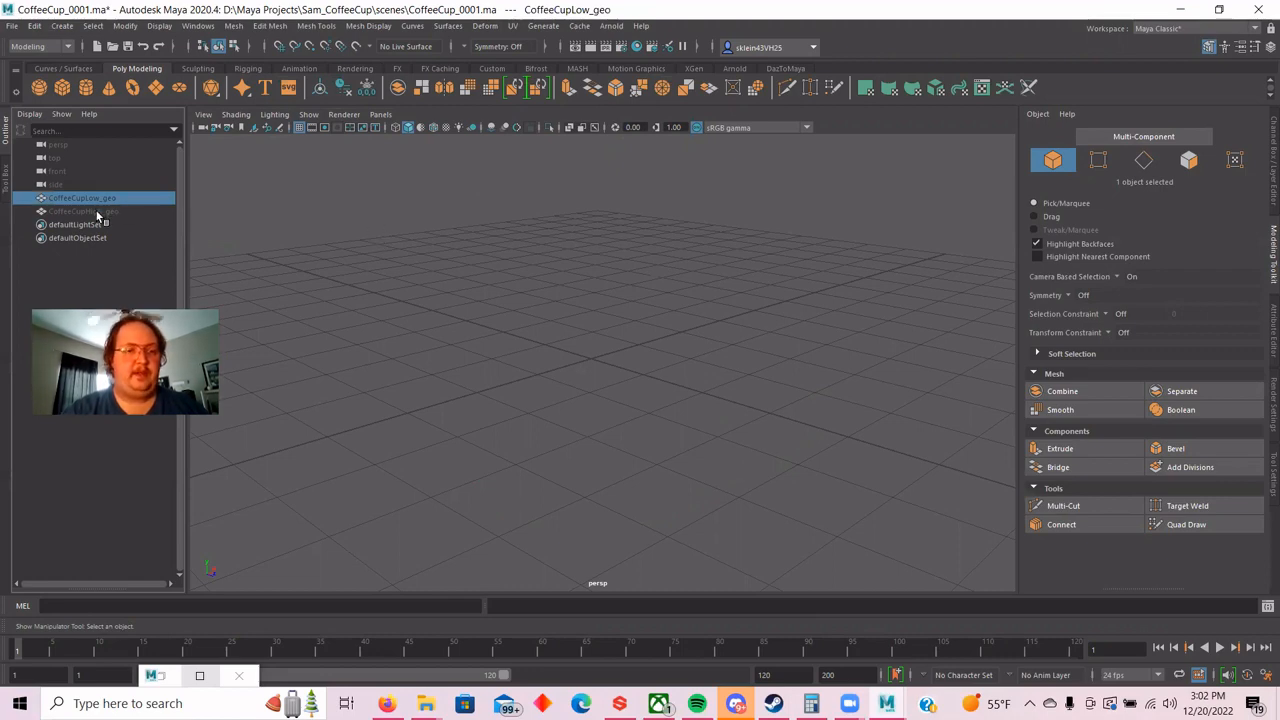
Compare both cups by toggling their visibility, leaving CoffeeCupLow_geo hidden and CoffeeCupHigh_geo shown and selected.
key("h")
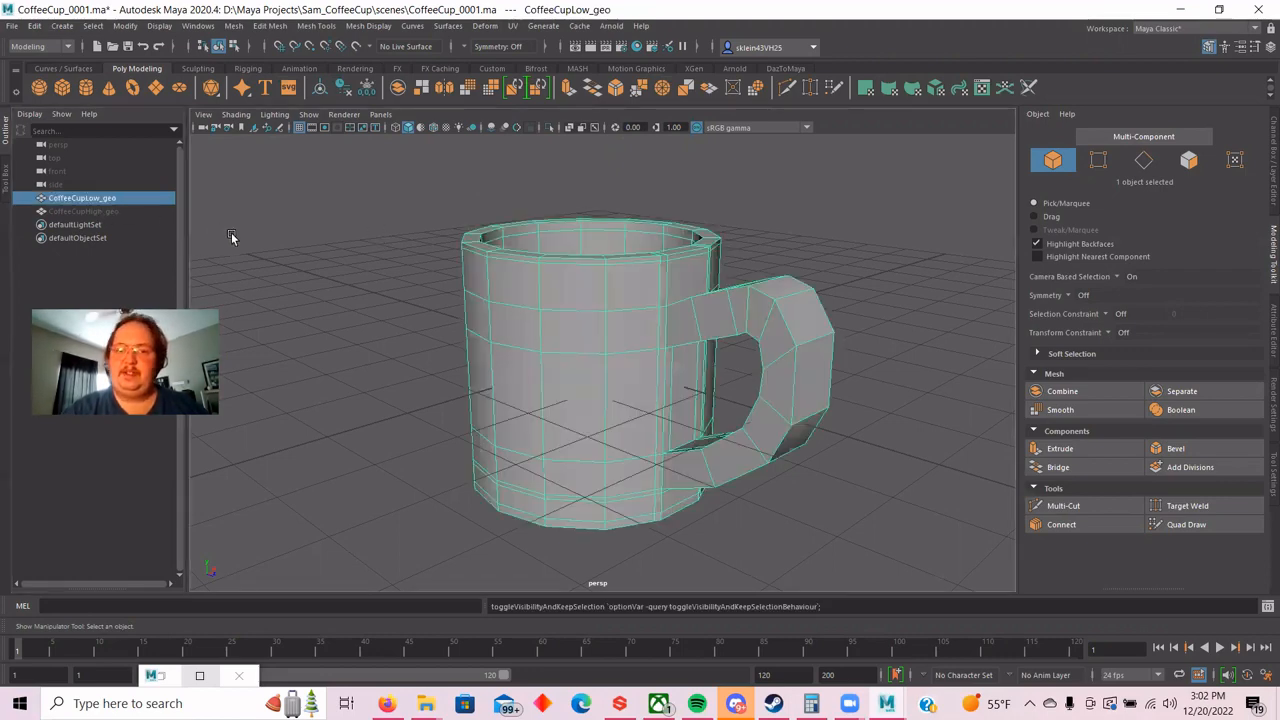
key("h")
left_click(95, 210)
key("h")
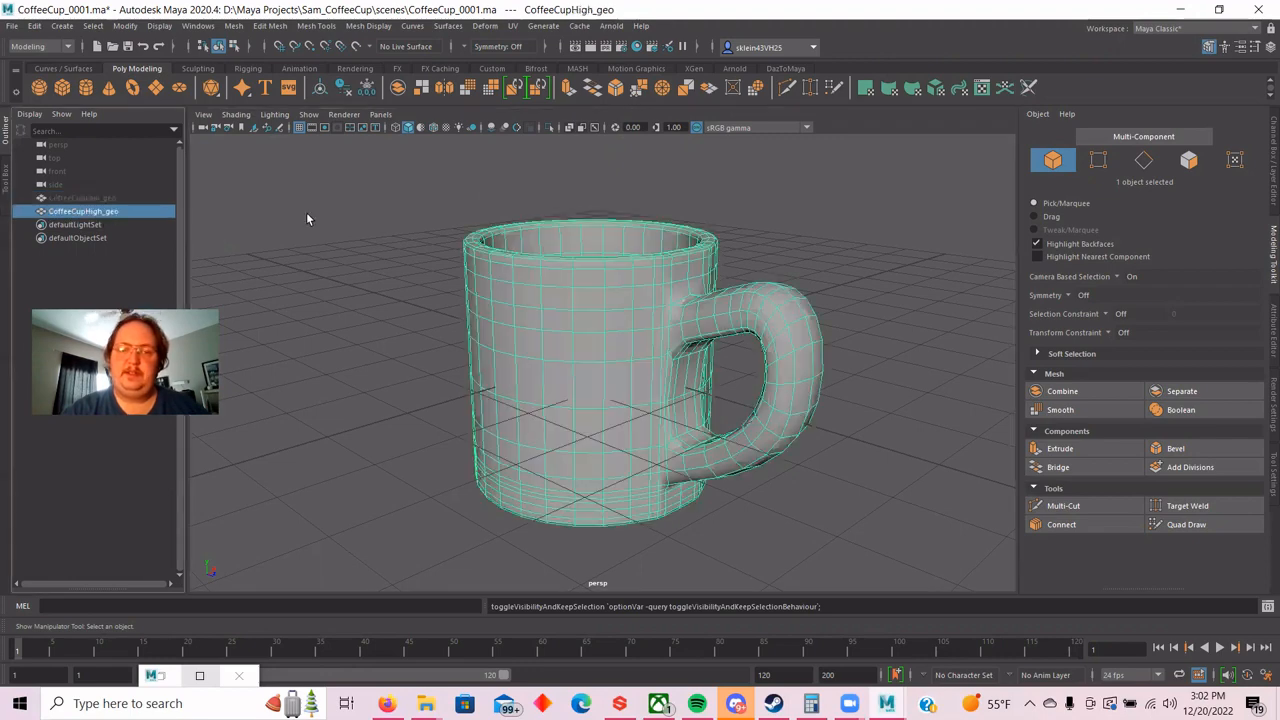
key("h")
key("h")
key("h")
key("h")
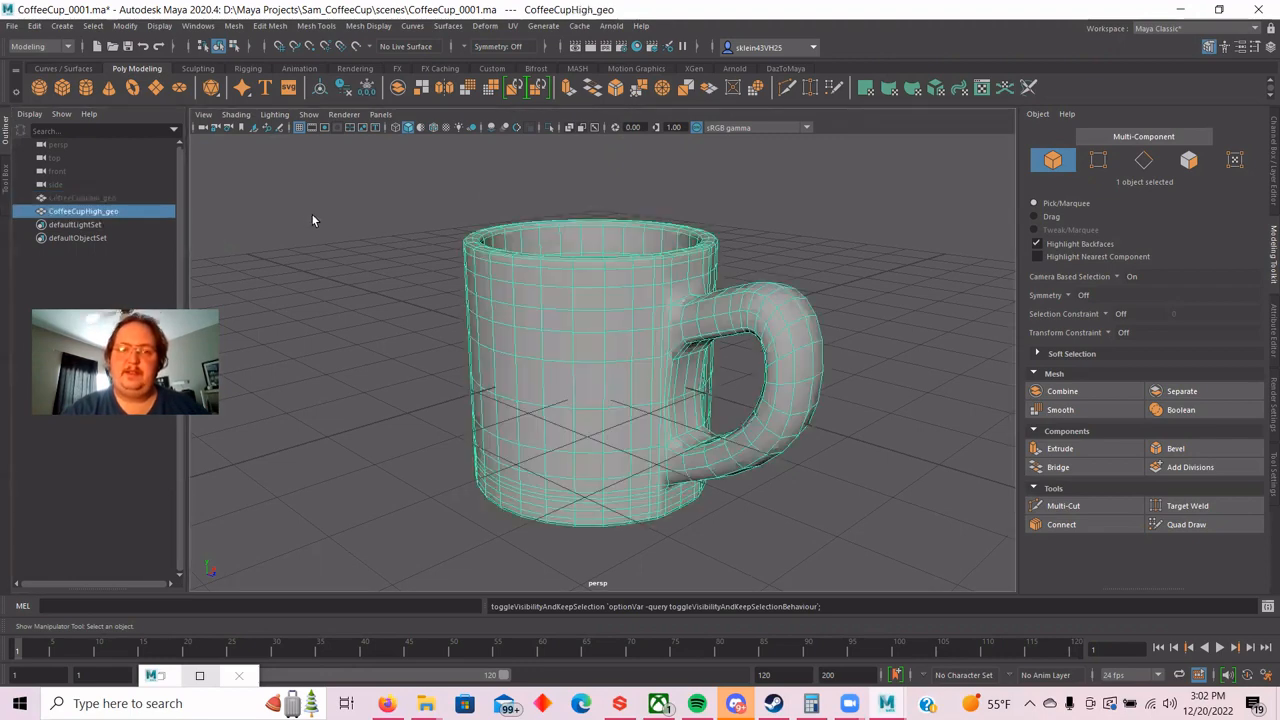
left_click(438, 226)
left_click(578, 315)
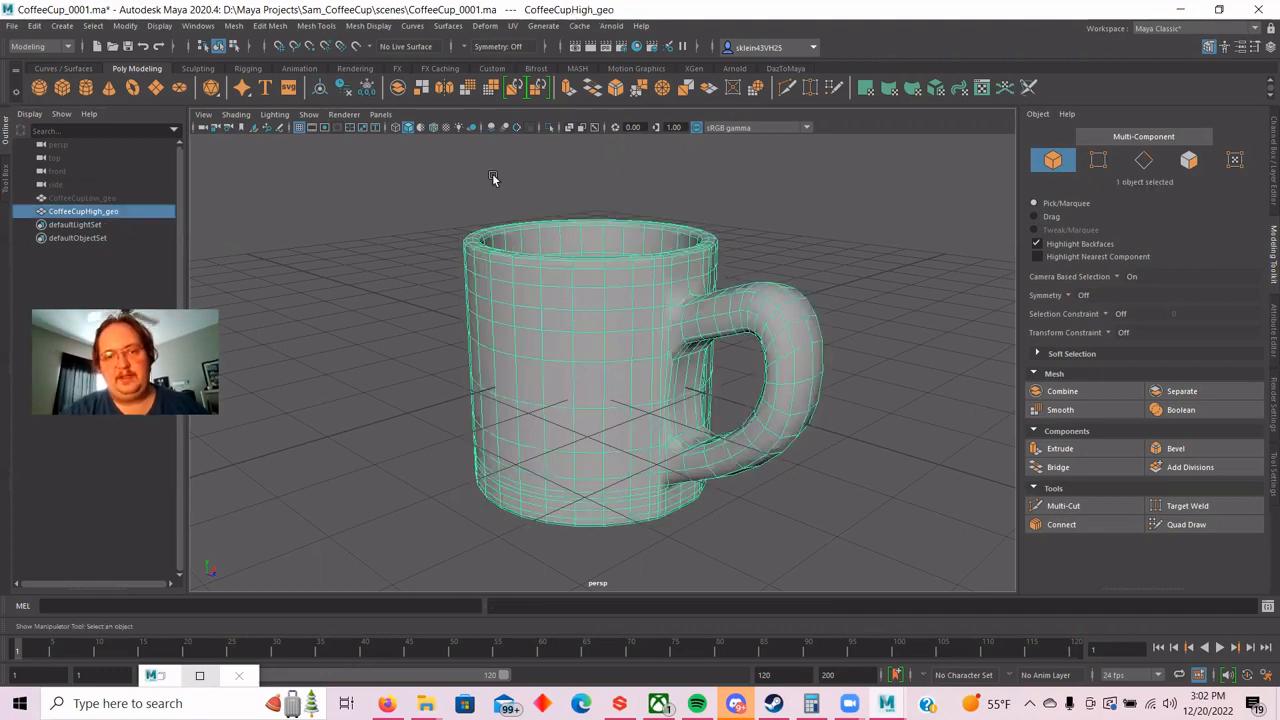
Export the selected CoffeeCupHigh_geo as an FBX file named CoffeeCupHigh in the project's scenes folder.
left_click(30, 26)
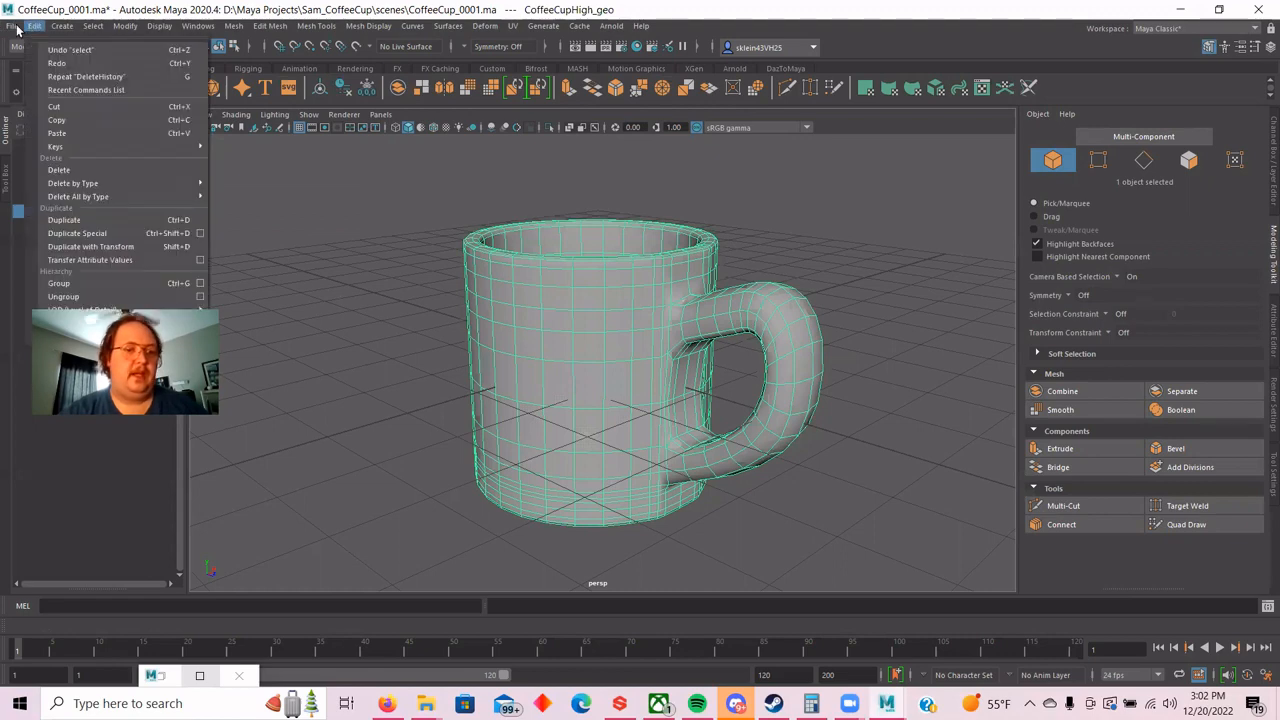
mouse_move(14, 27)
mouse_move(40, 310)
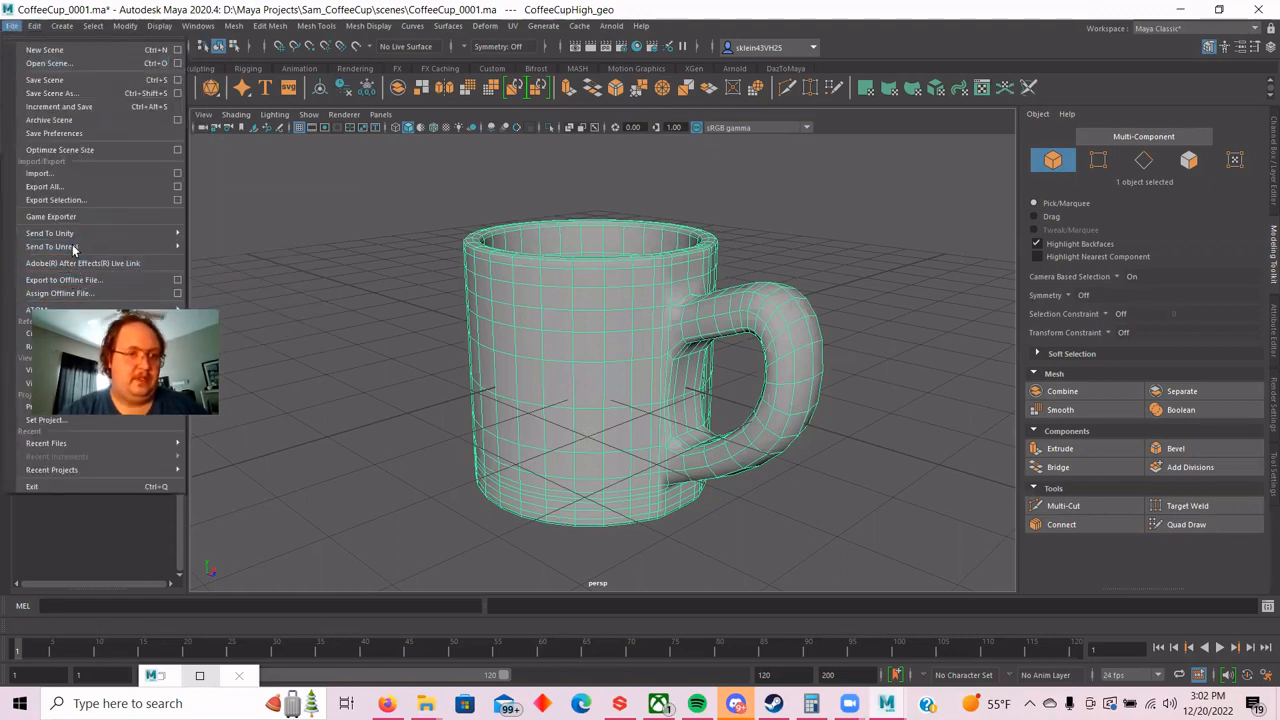
left_click(70, 199)
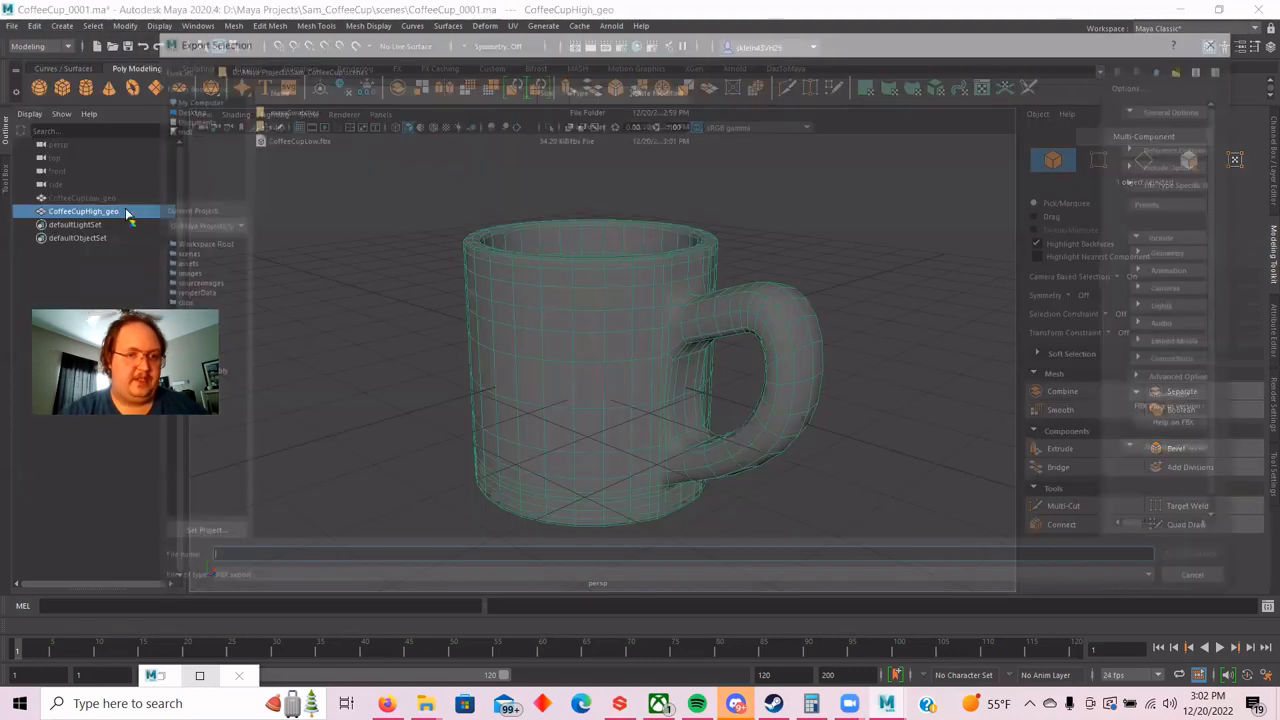
type("C")
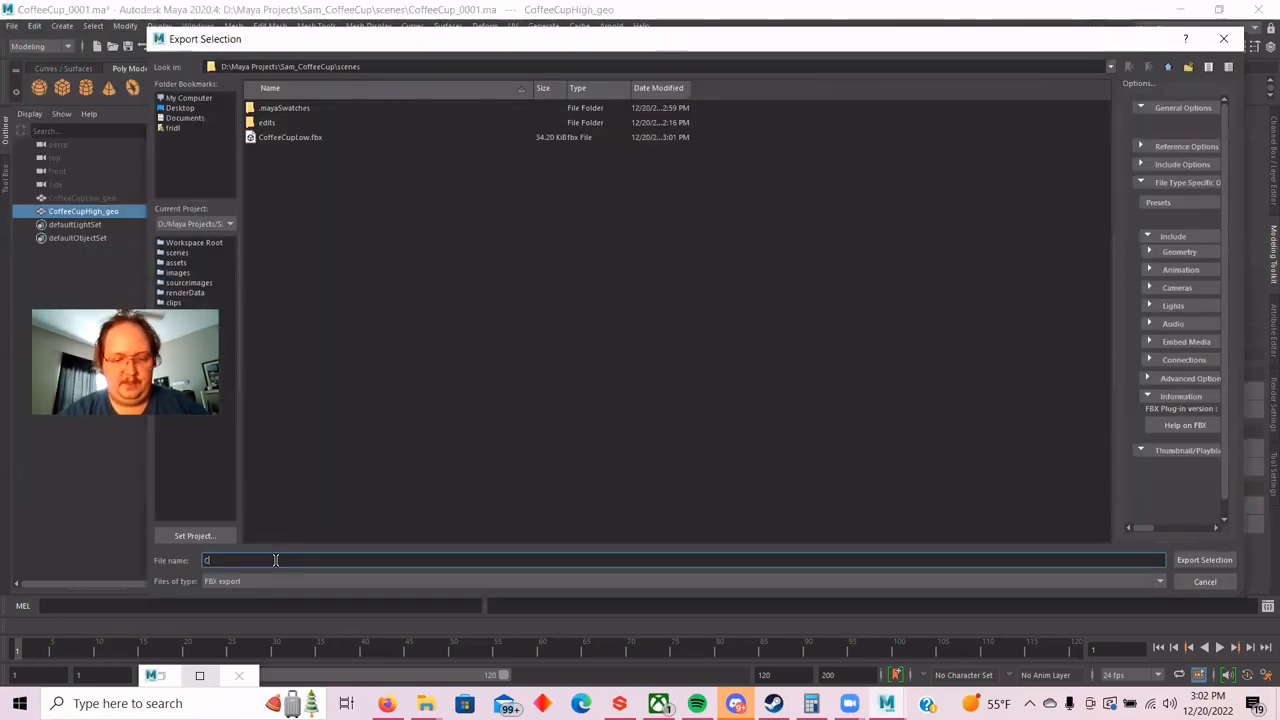
type("offee")
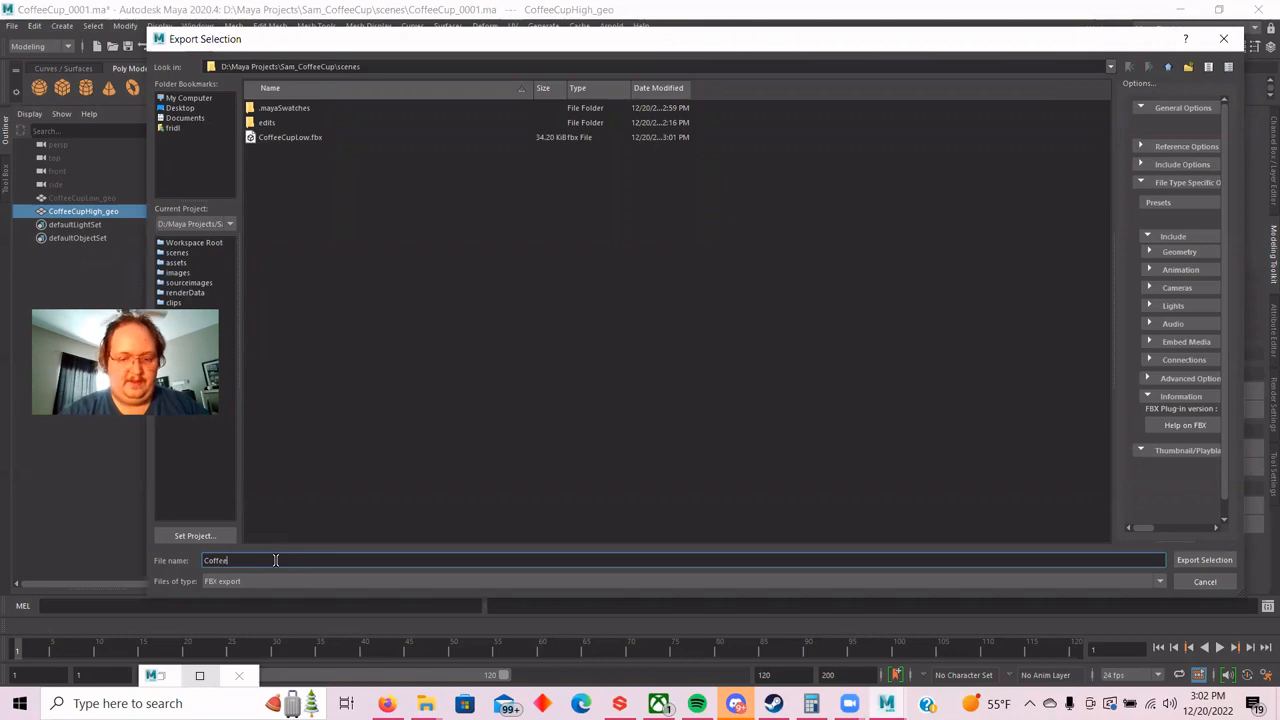
type("Cup")
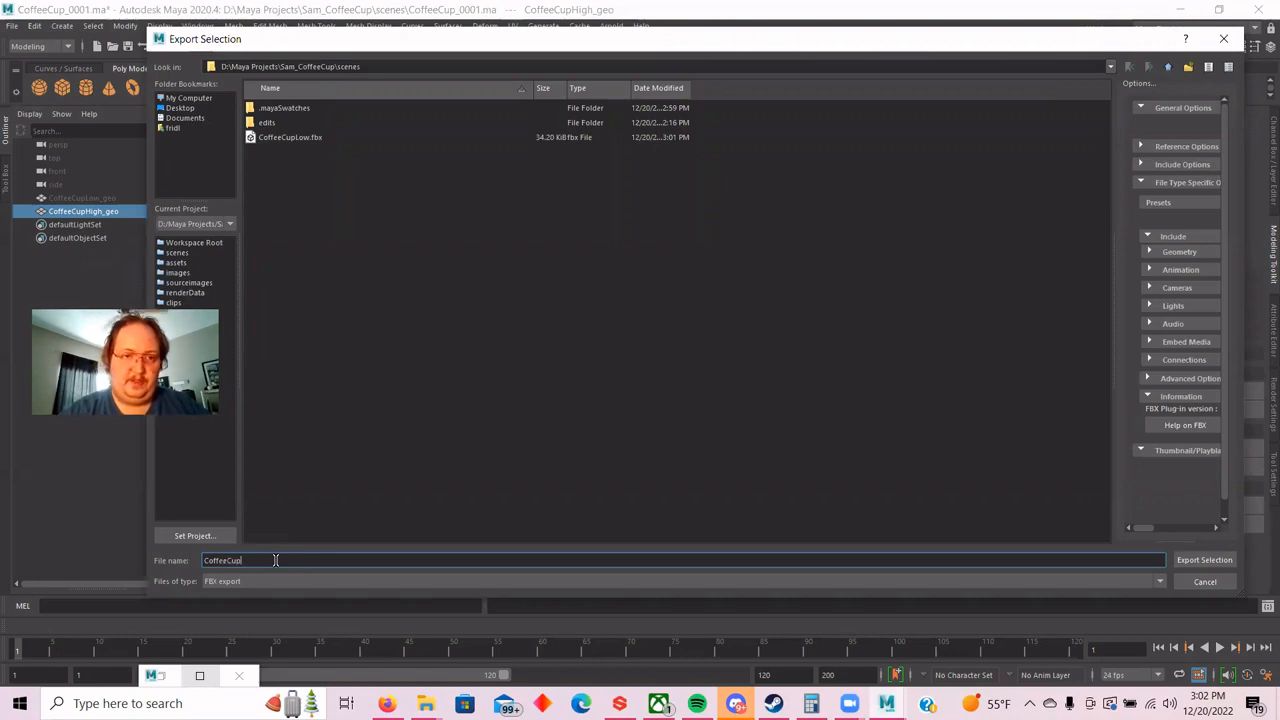
type("High")
key("Return")
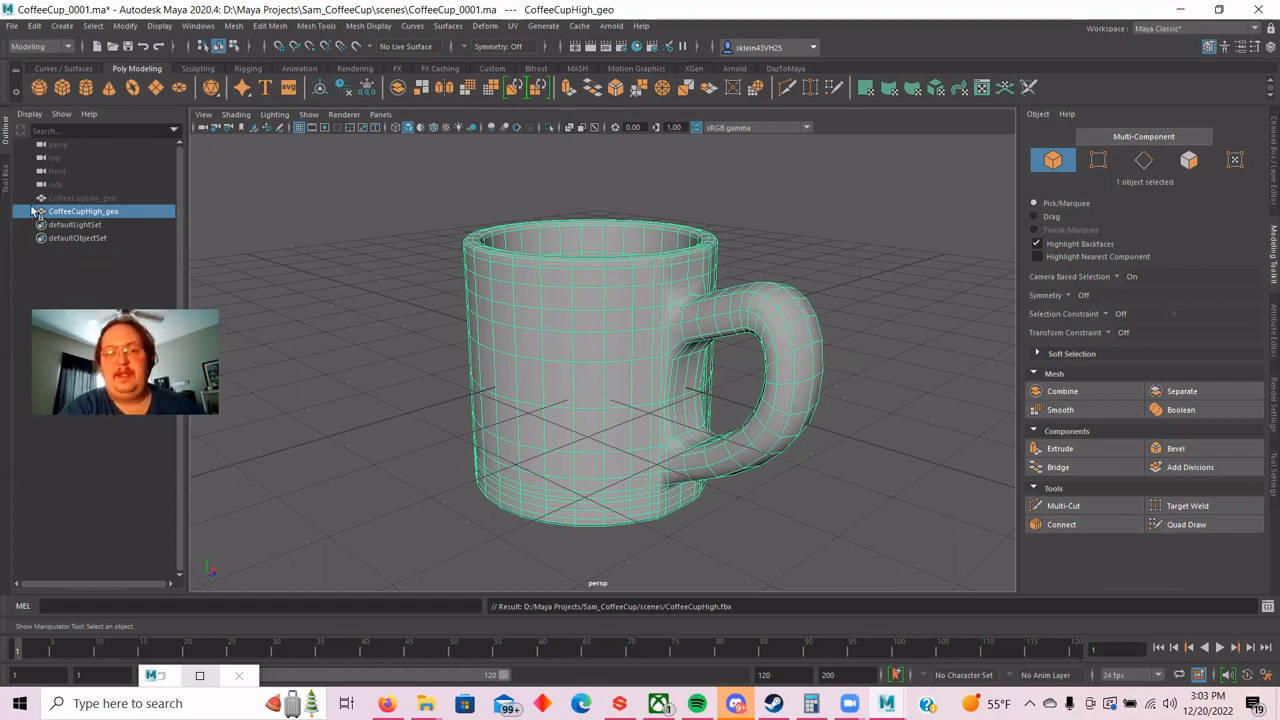
Inspect the smoothed handle and body of CoffeeCupHigh_geo from several angles, with its faces shown for selection.
left_click(70, 199)
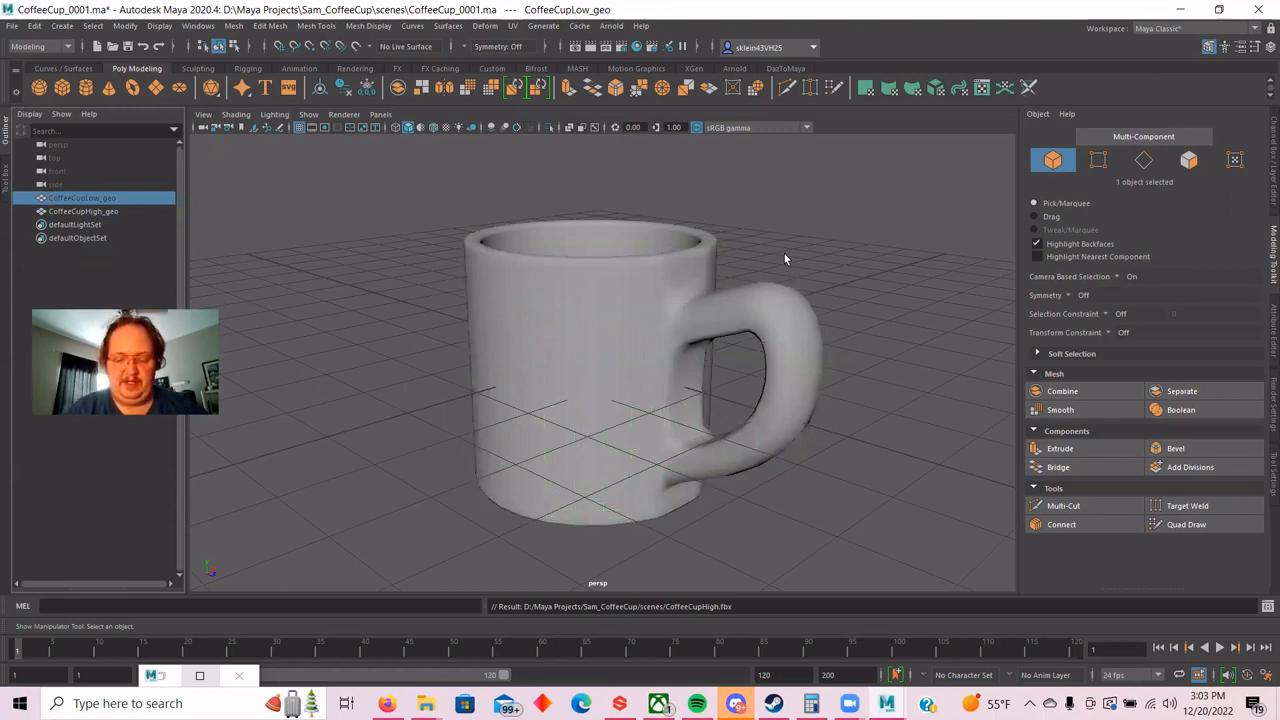
left_click_drag(793, 245, 768, 229, "alt")
scroll(784, 266, "up", 2)
scroll(784, 268, "down", 2)
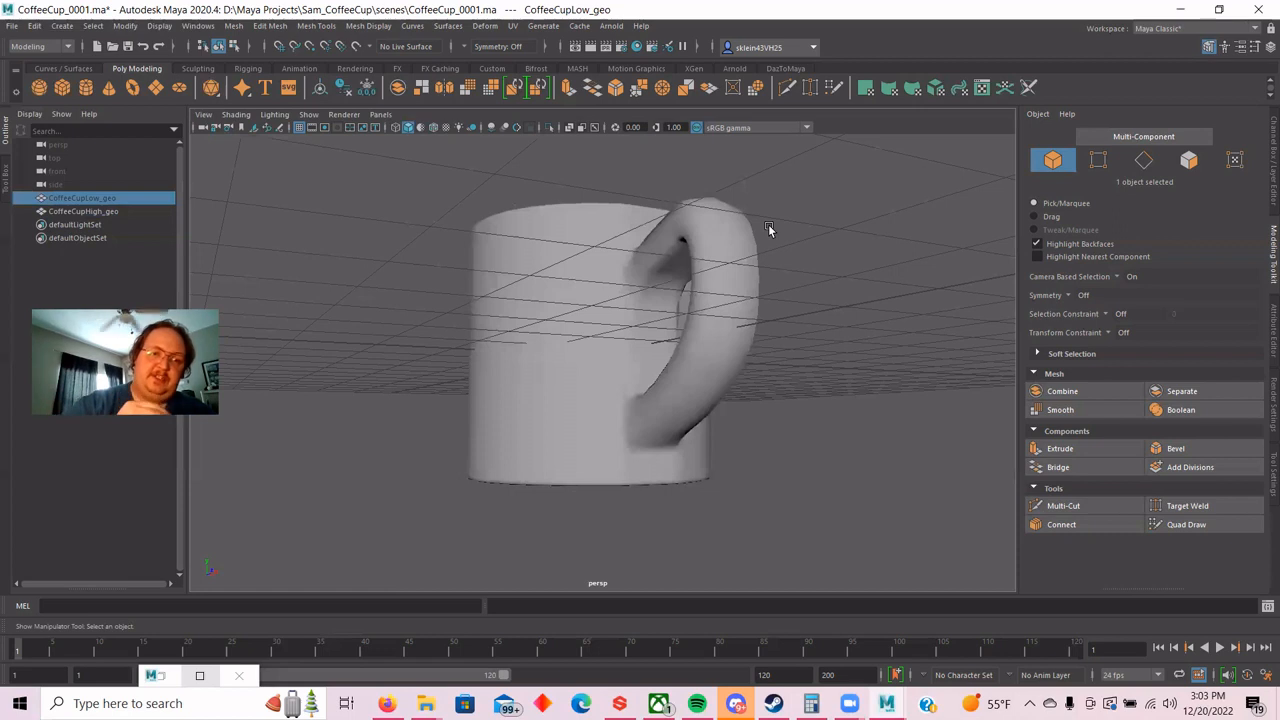
key("ctrl+h")
left_click(554, 258)
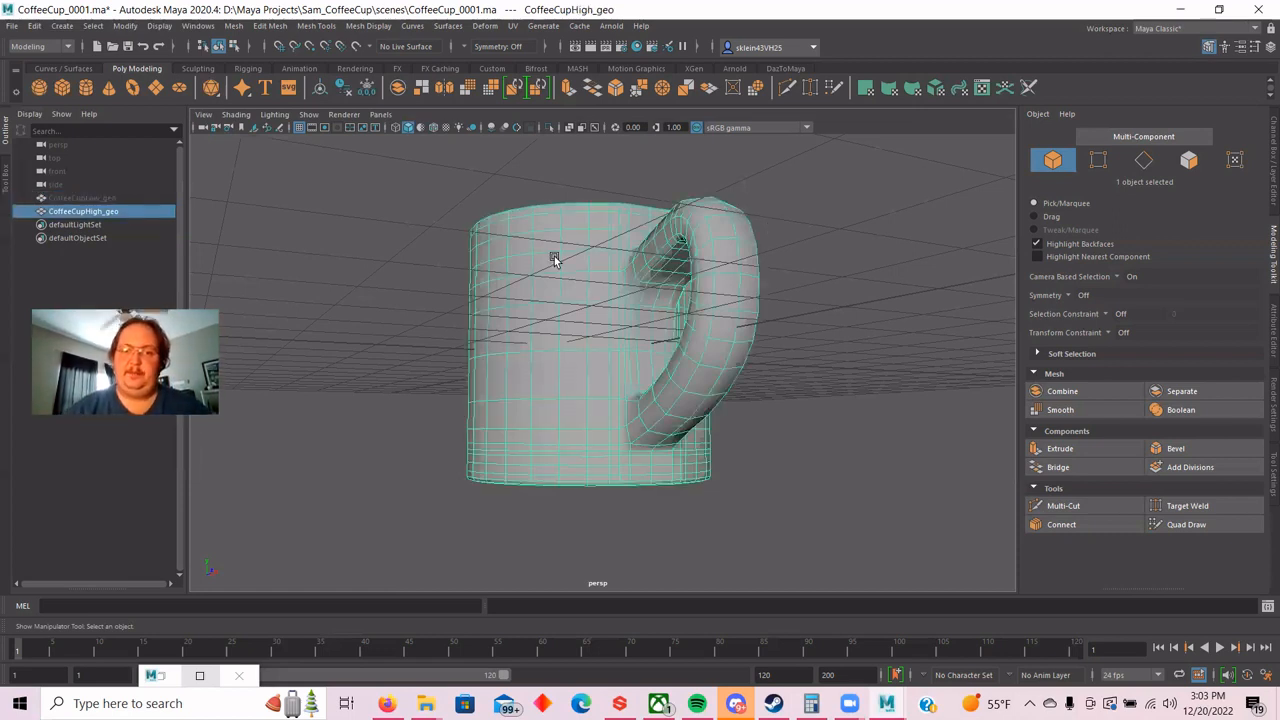
right_click_drag(562, 265, 564, 304)
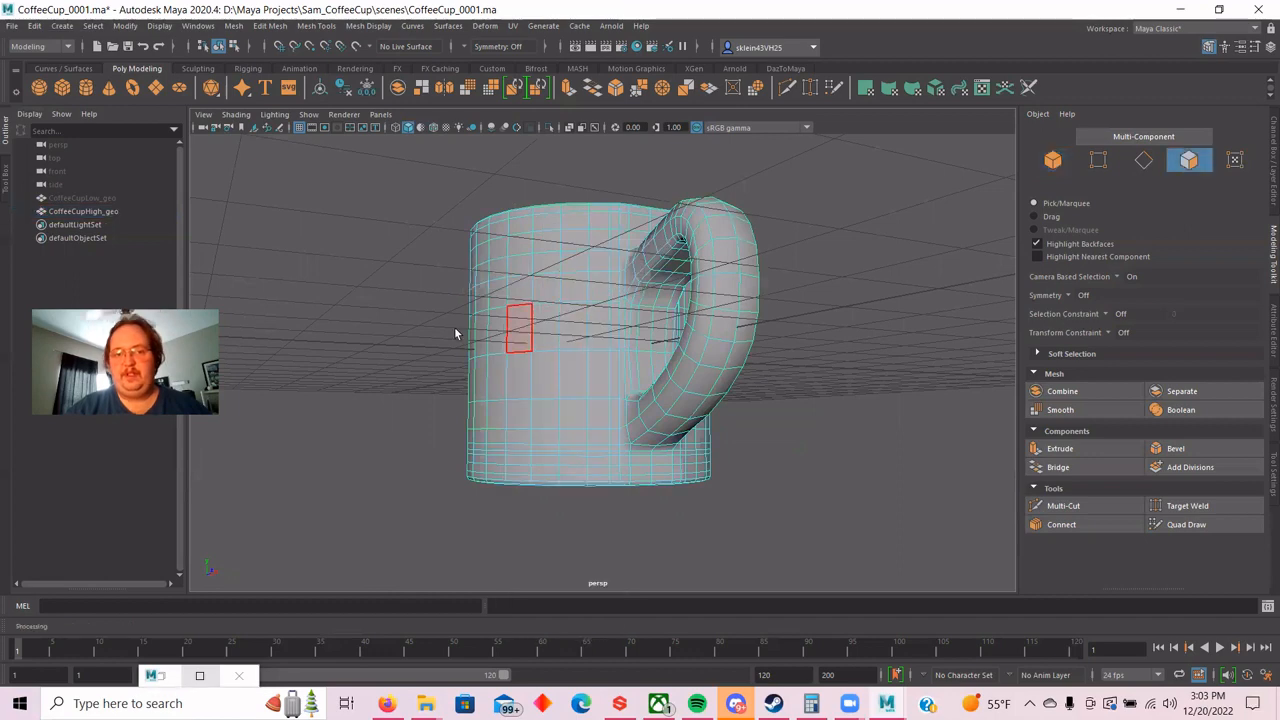
left_click_drag(317, 303, 368, 332, "alt")
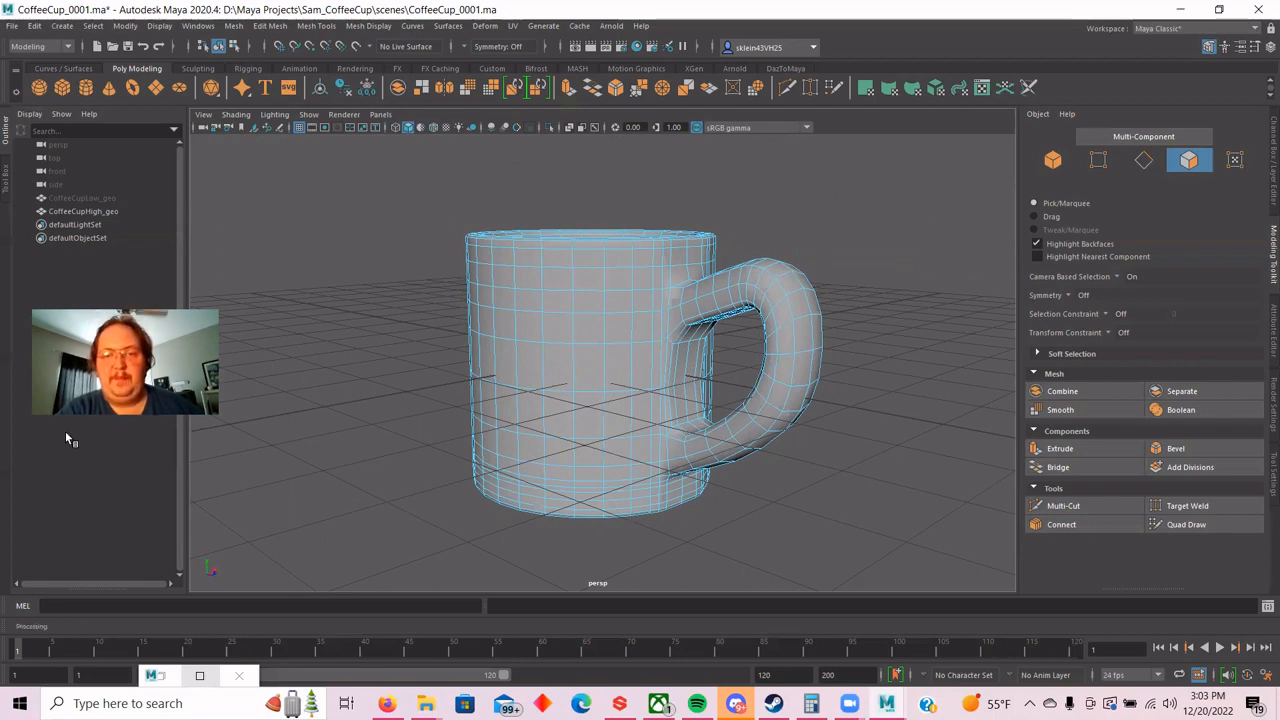
Hide CoffeeCupHigh_geo, show CoffeeCupLow_geo and select the low-poly cup to examine its shape.
left_click(82, 211)
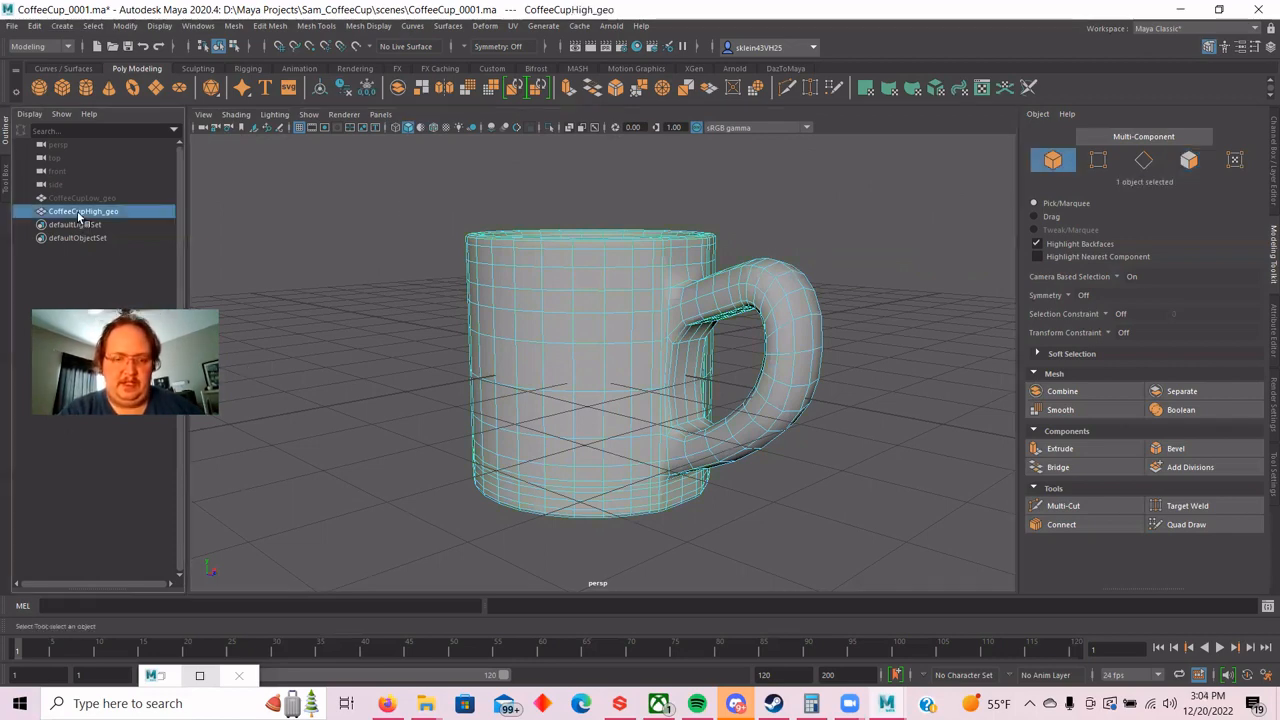
key("h")
left_click(82, 197)
key("h")
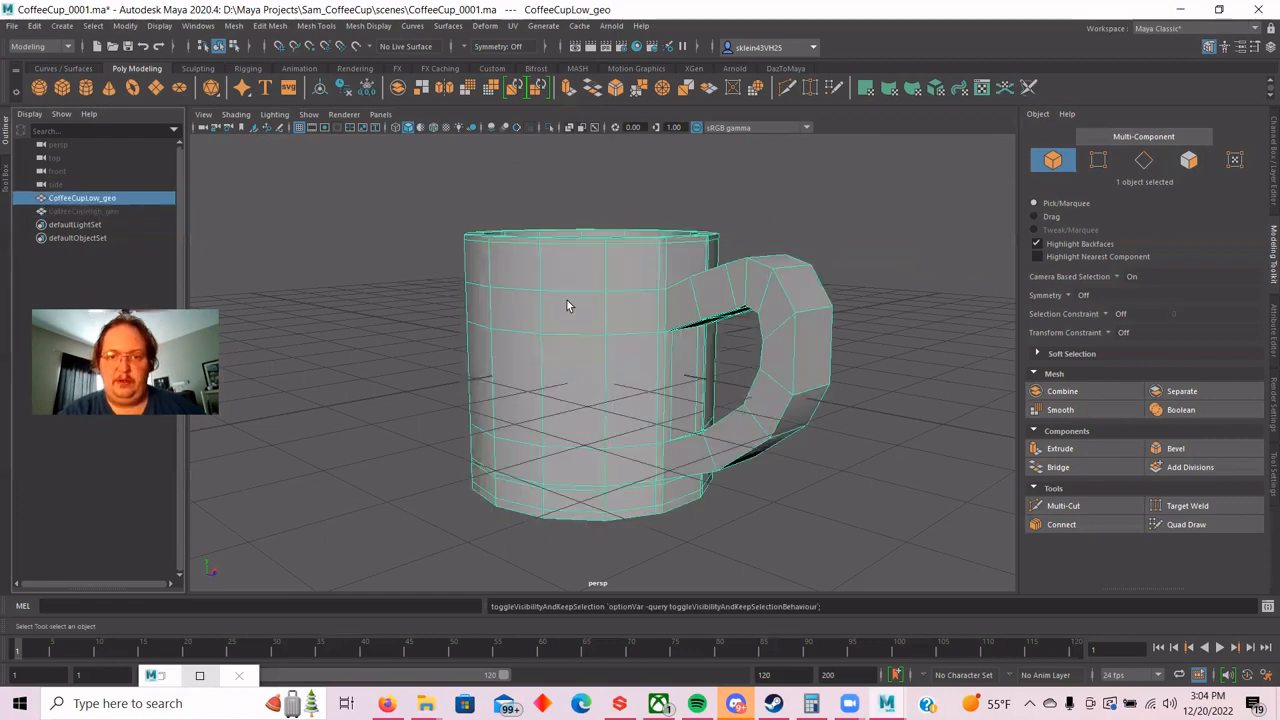
left_click(411, 281)
left_click(601, 281)
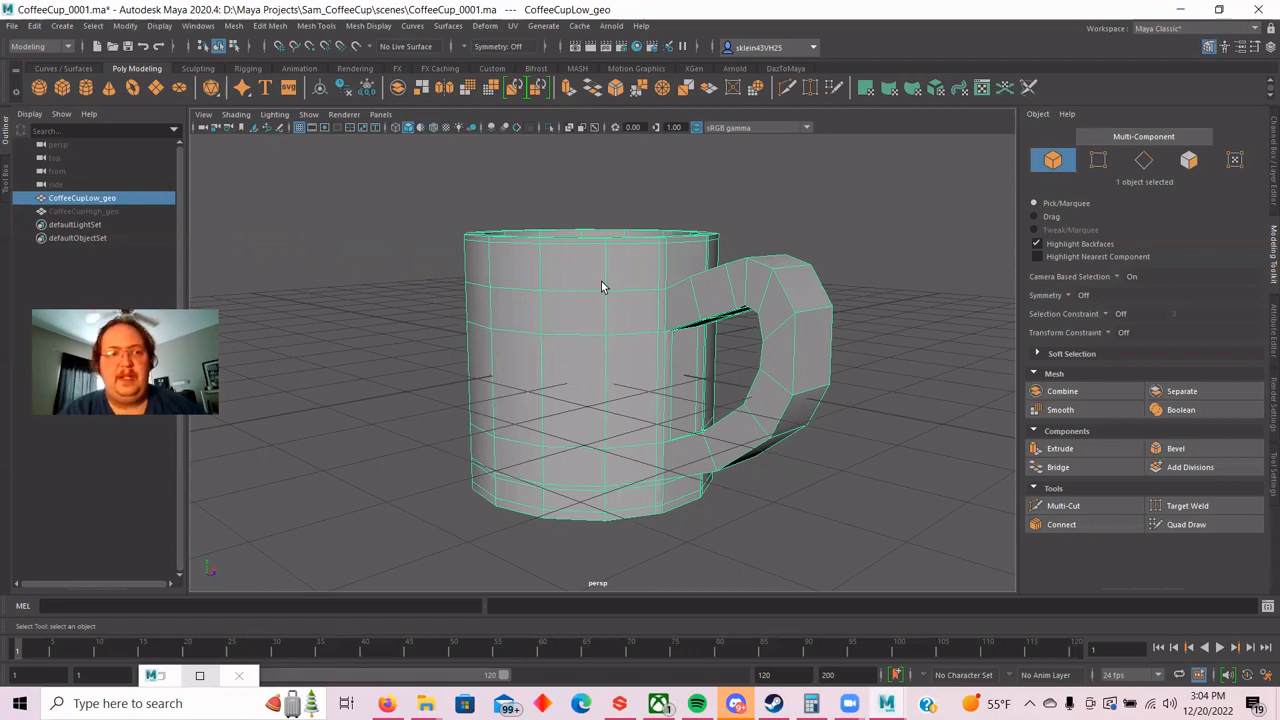
Show CoffeeCupHigh_geo and toggle the visibility of CoffeeCupLow_geo, leaving the low-poly cup hidden.
left_click(86, 211)
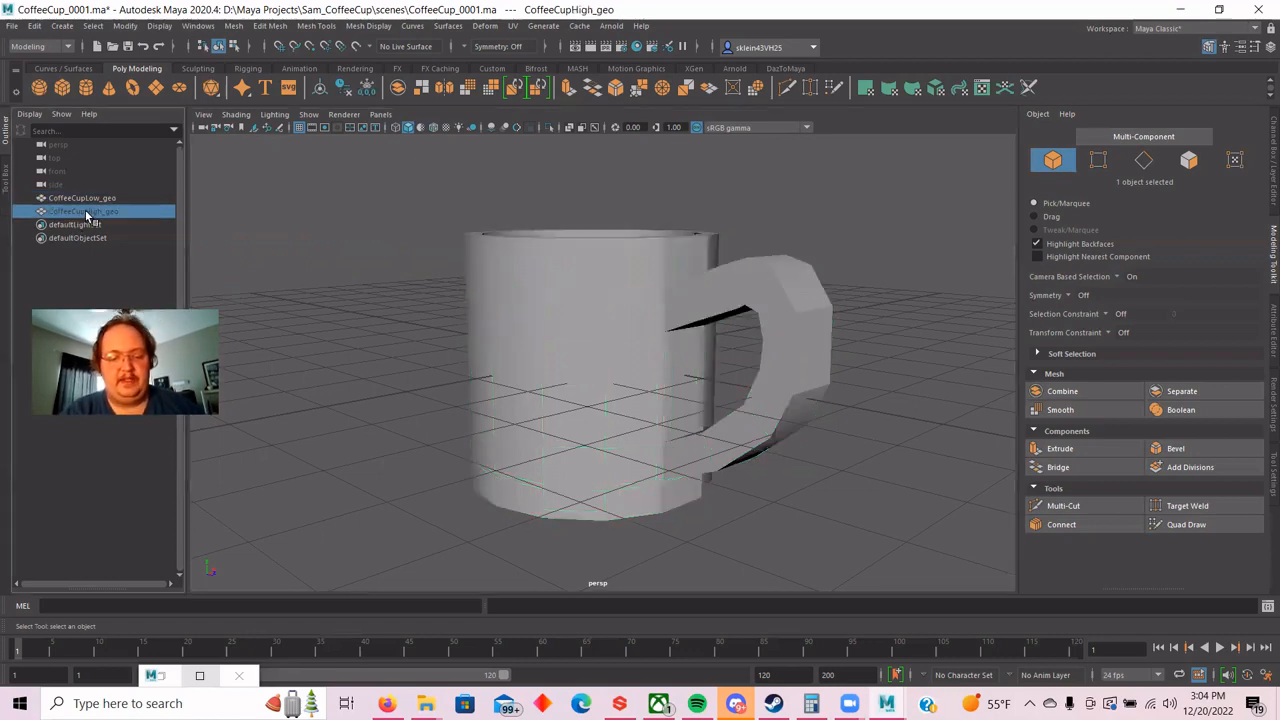
key("h")
left_click(82, 198)
key("h")
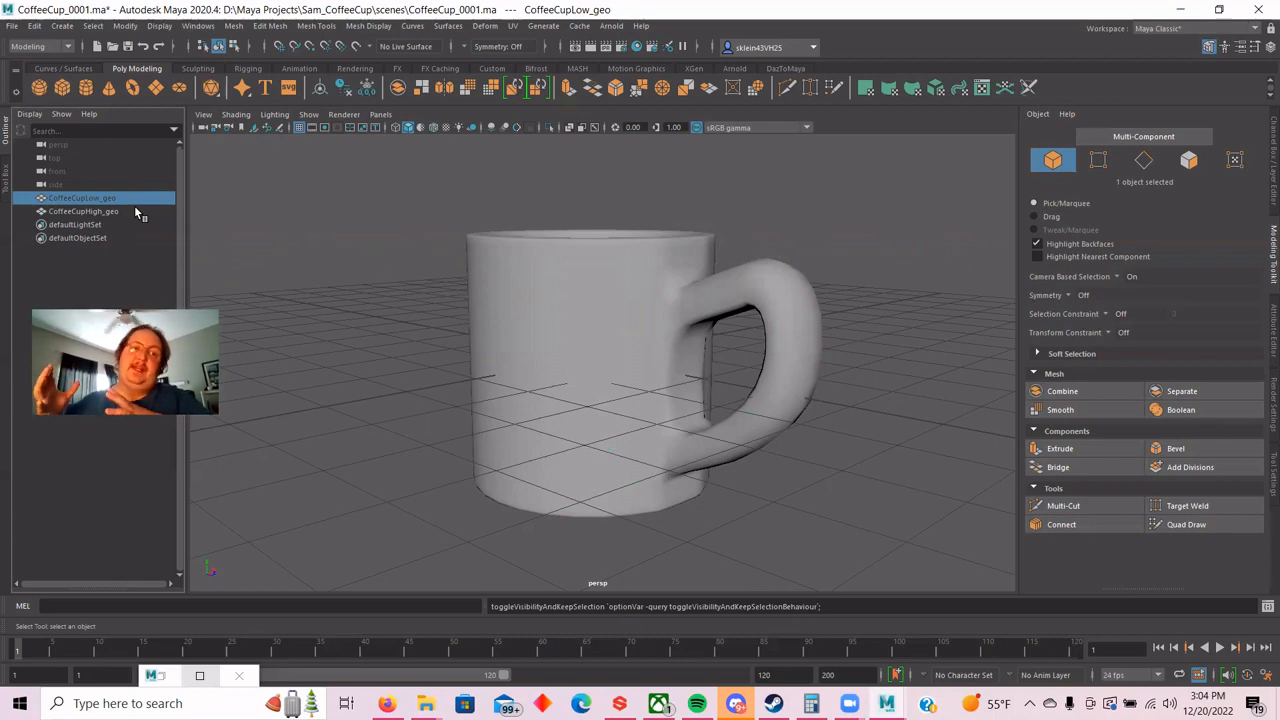
key("1")
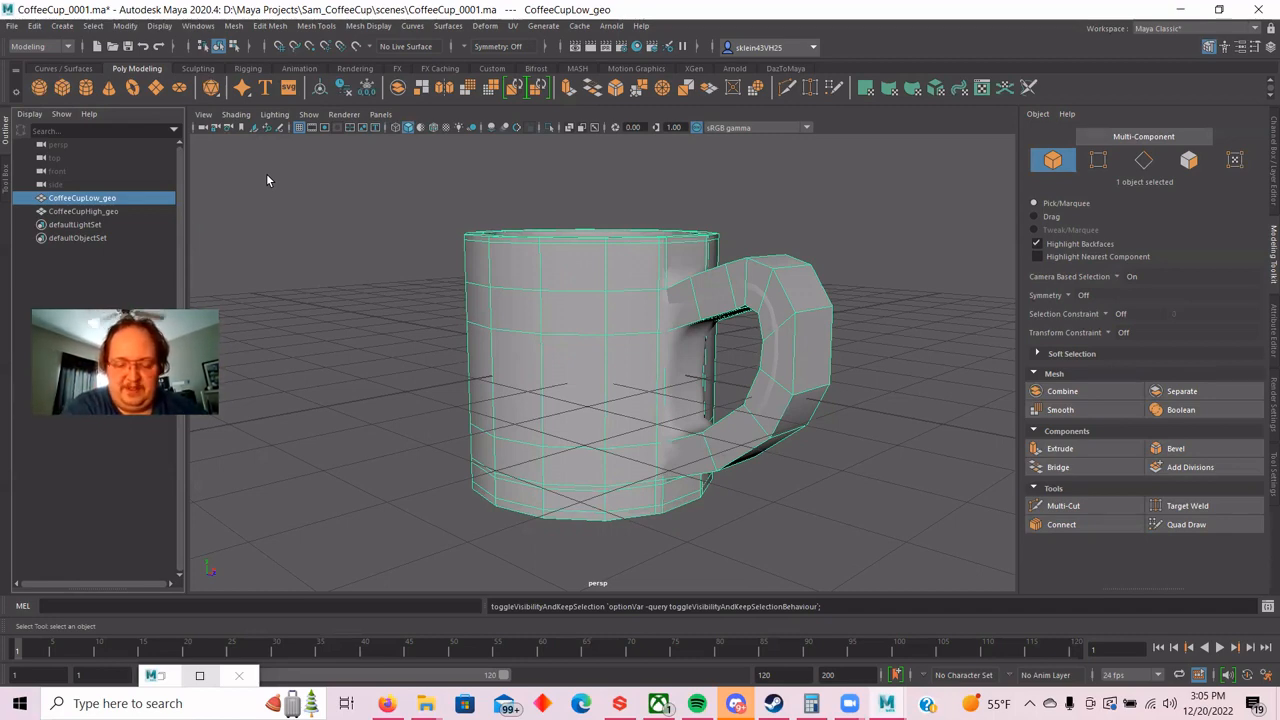
key("ctrl+h")
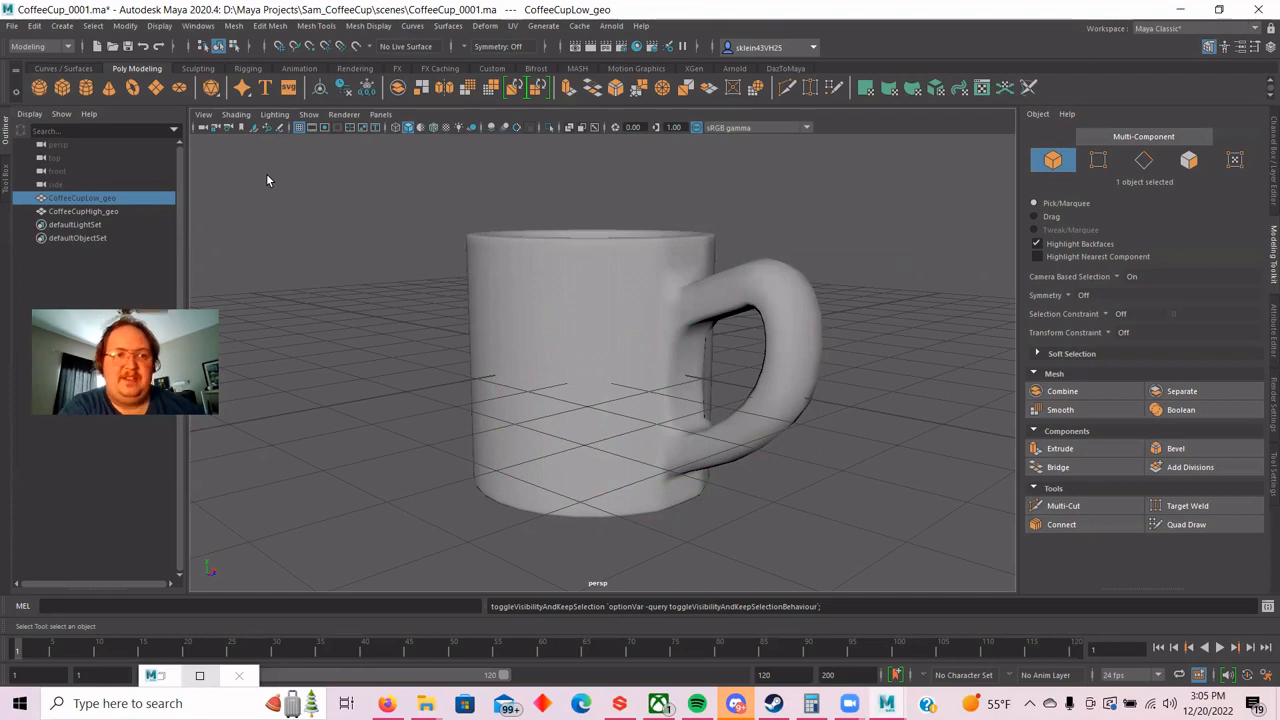
Save the scene under the new name CoffeeCup_0002 as Maya ASCII in the scenes folder.
left_click(13, 27)
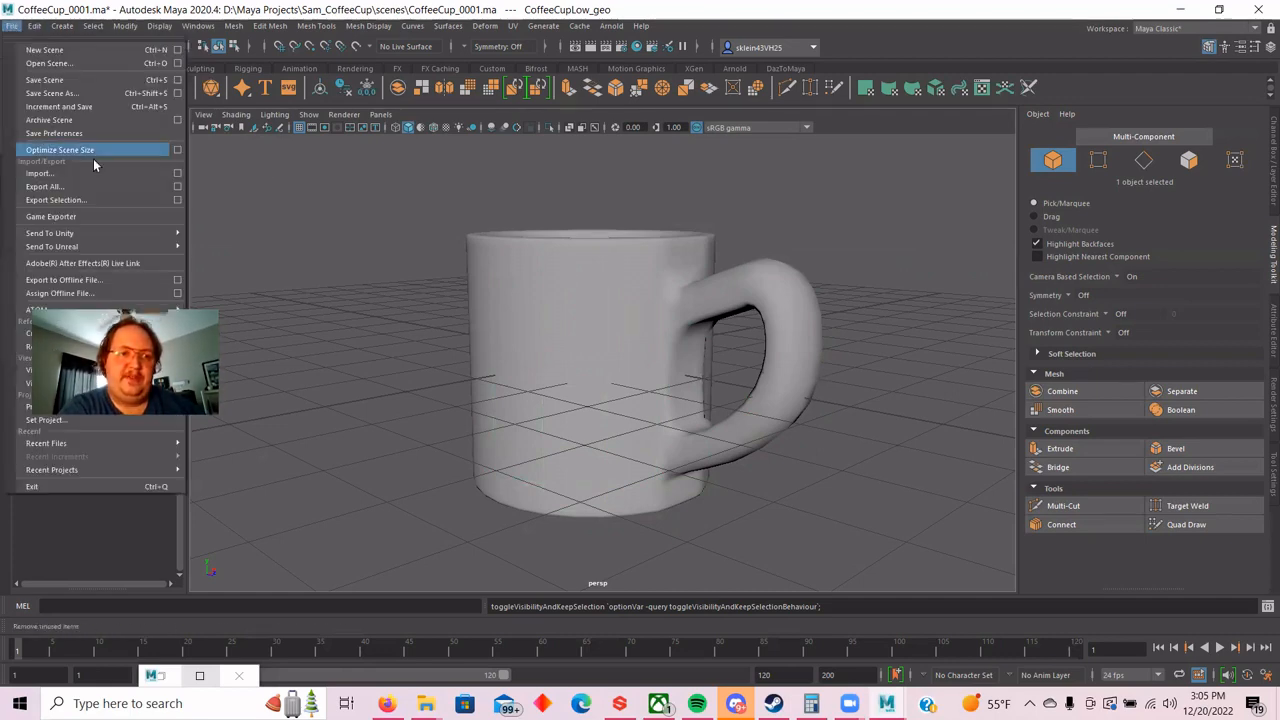
left_click(92, 96)
left_click(268, 560)
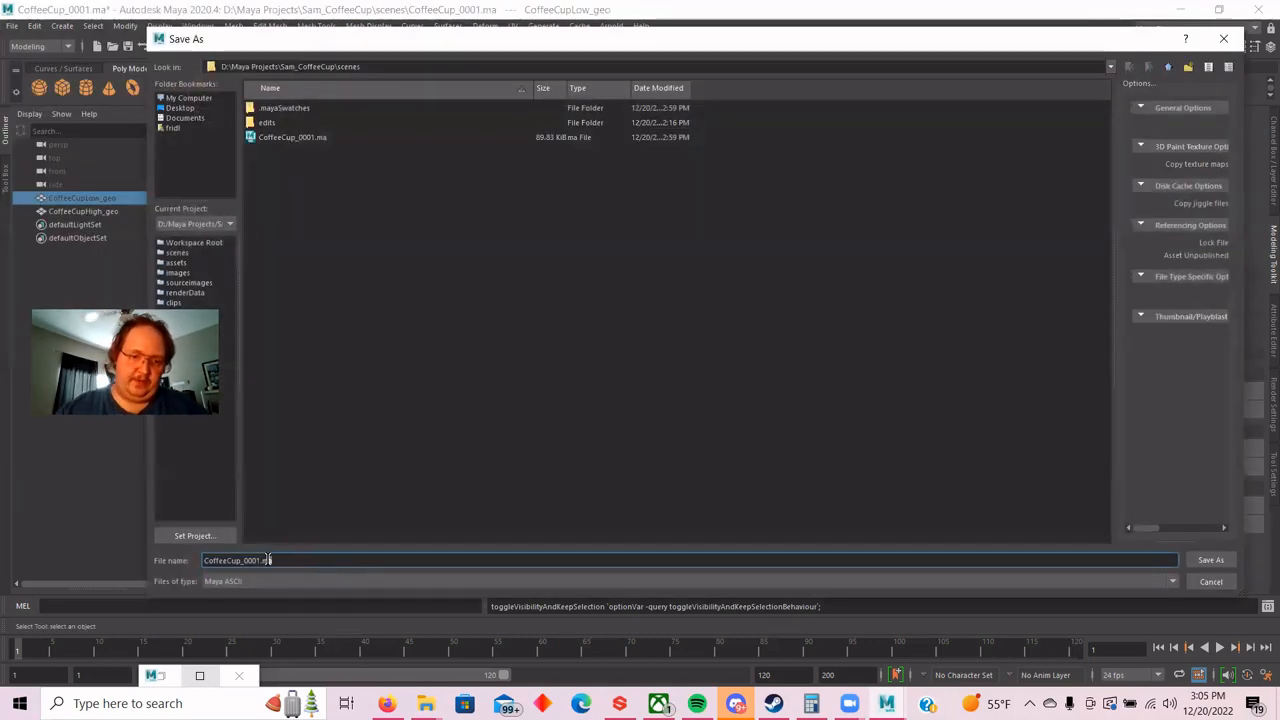
left_click_drag(268, 560, 259, 563)
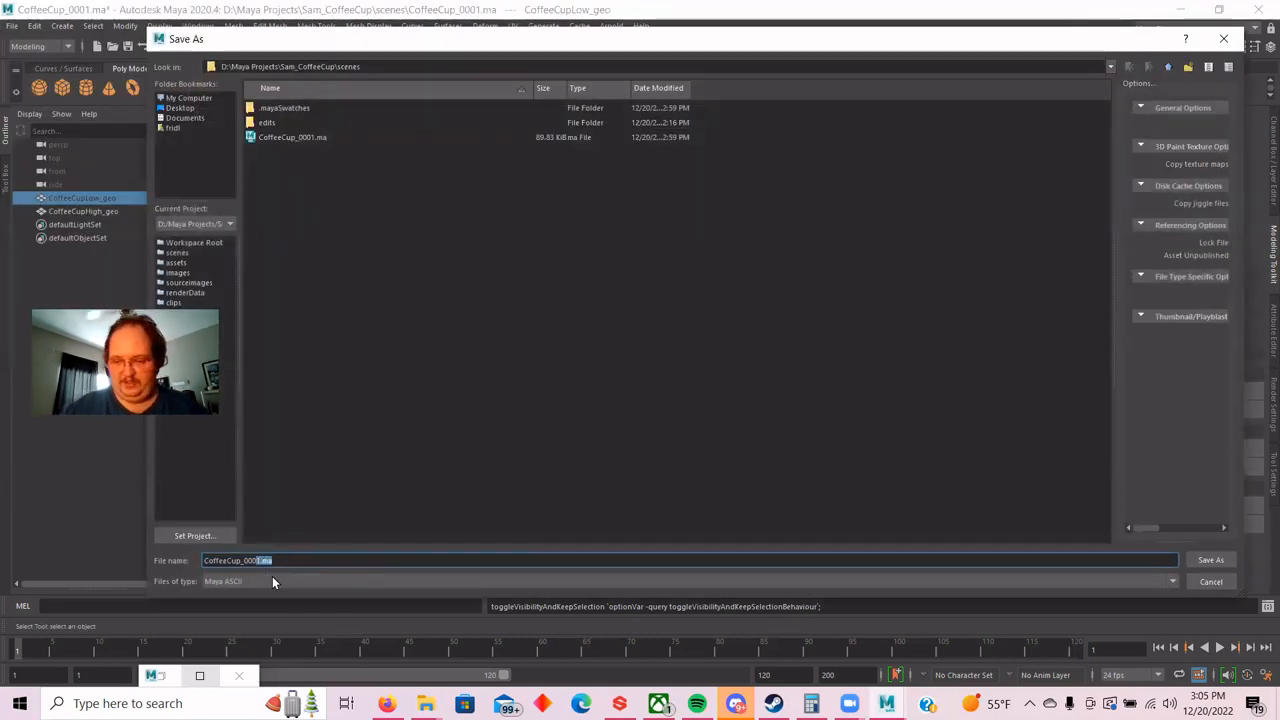
type("2")
key("Return")
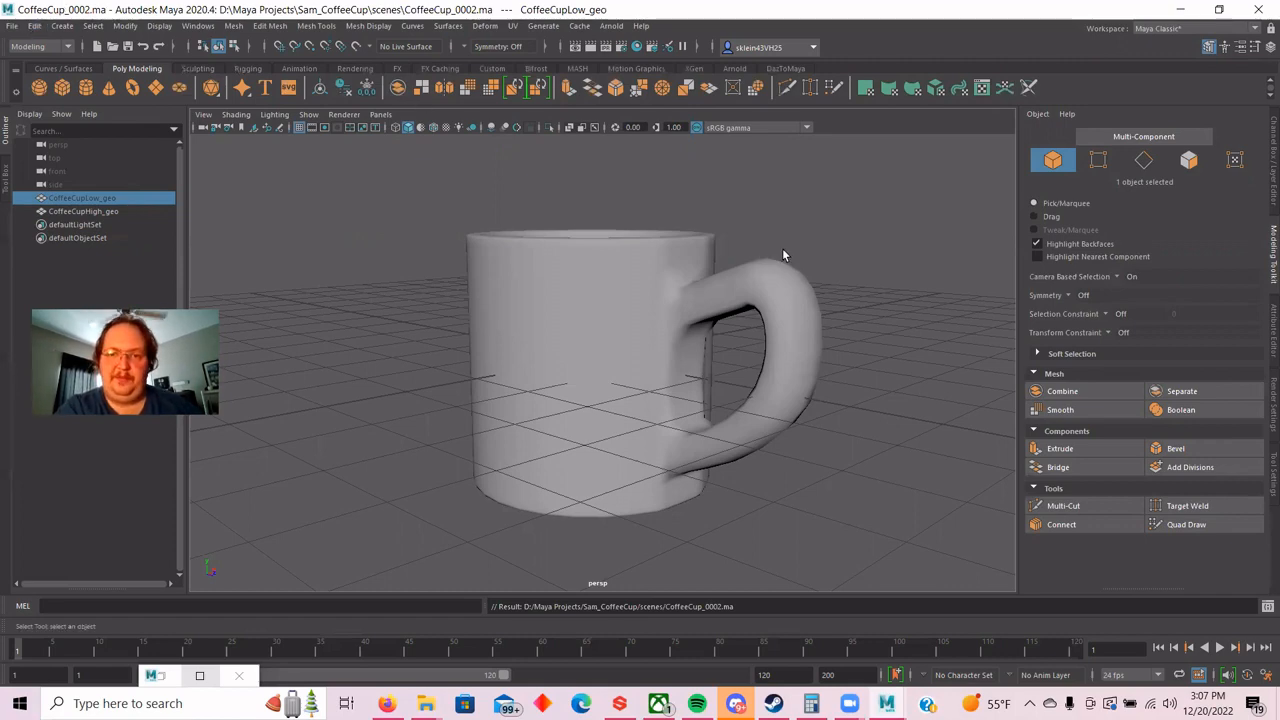
Save the current CoffeeCup_0002 scene again and look over the finished cup.
scroll(783, 255, "down", 2)
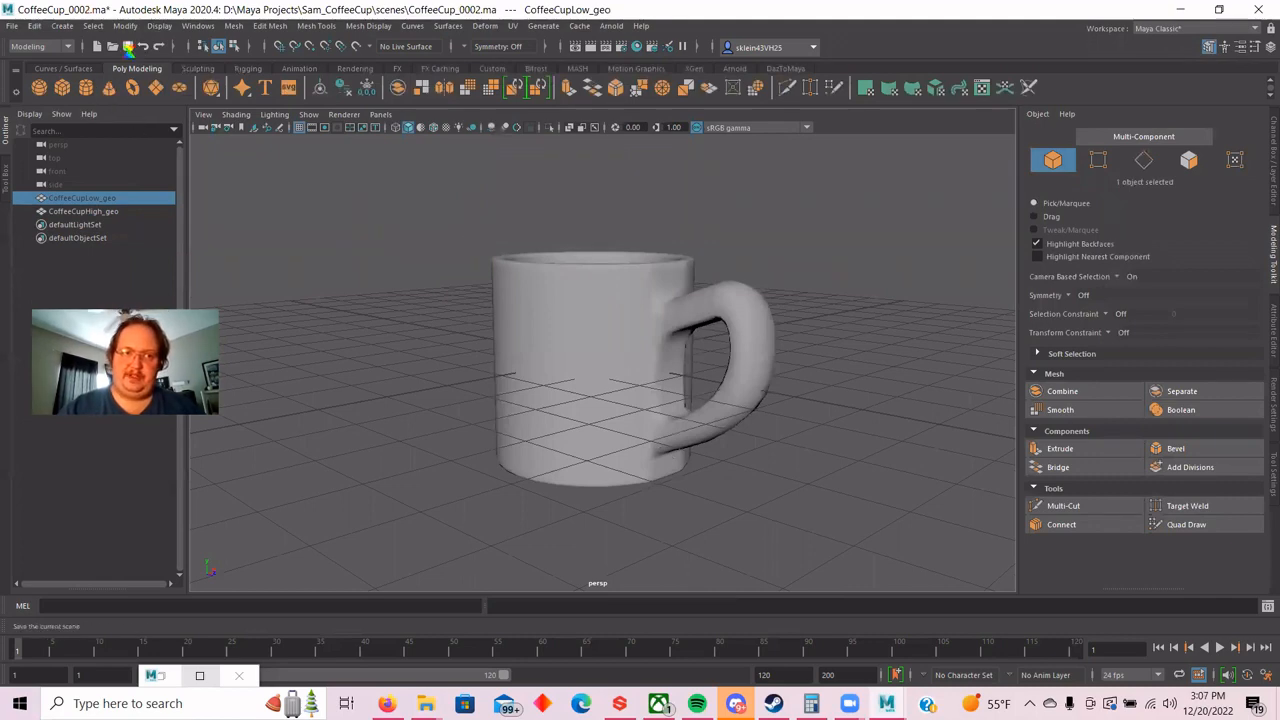
left_click(127, 46)
left_click_drag(330, 220, 360, 226, "alt")
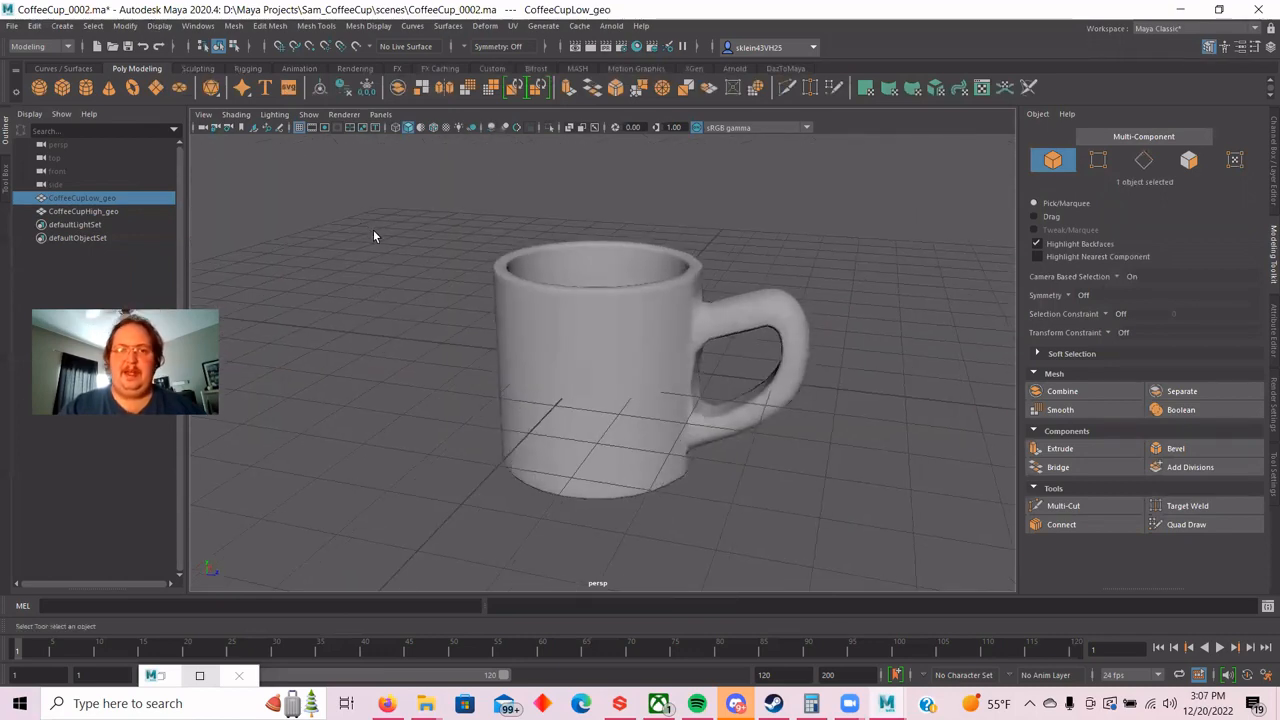